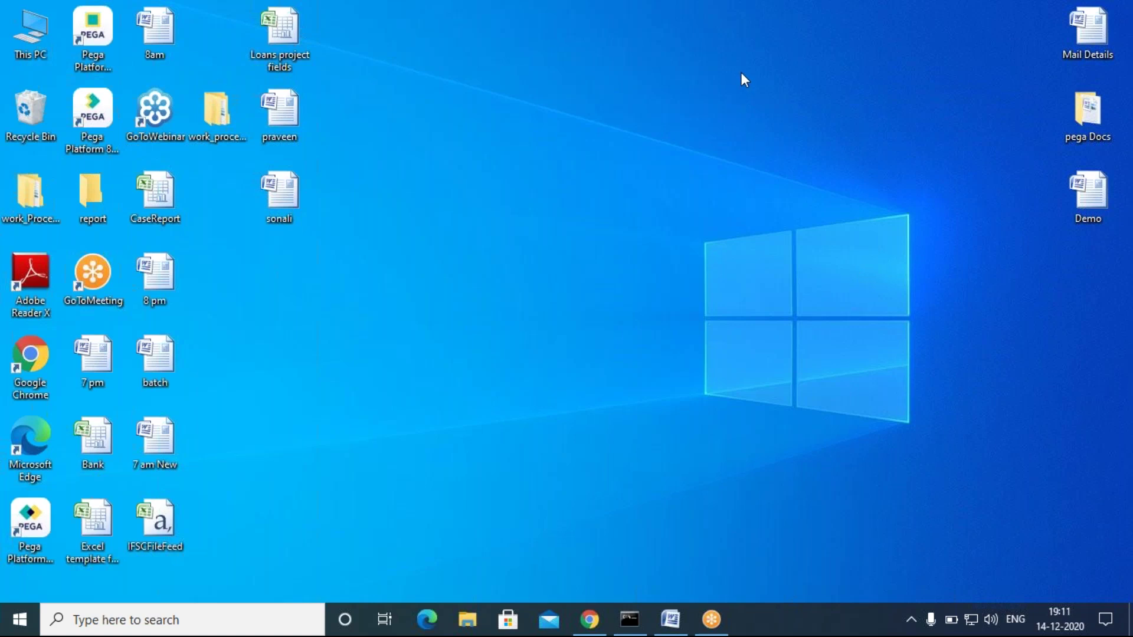
Step: Bring back the 8 pm notes and highlight the method categories, Obj Methods and Flow Actions lines
click(671, 619)
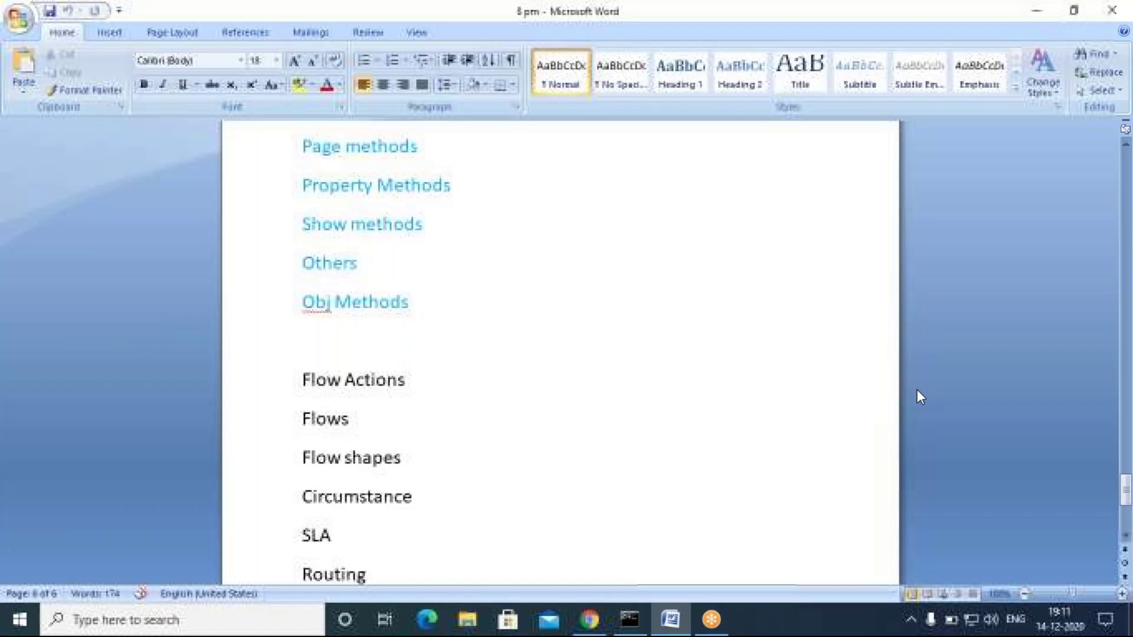
scroll(369, 421, down, 3)
scroll(369, 420, up, 4)
scroll(445, 428, up, 2)
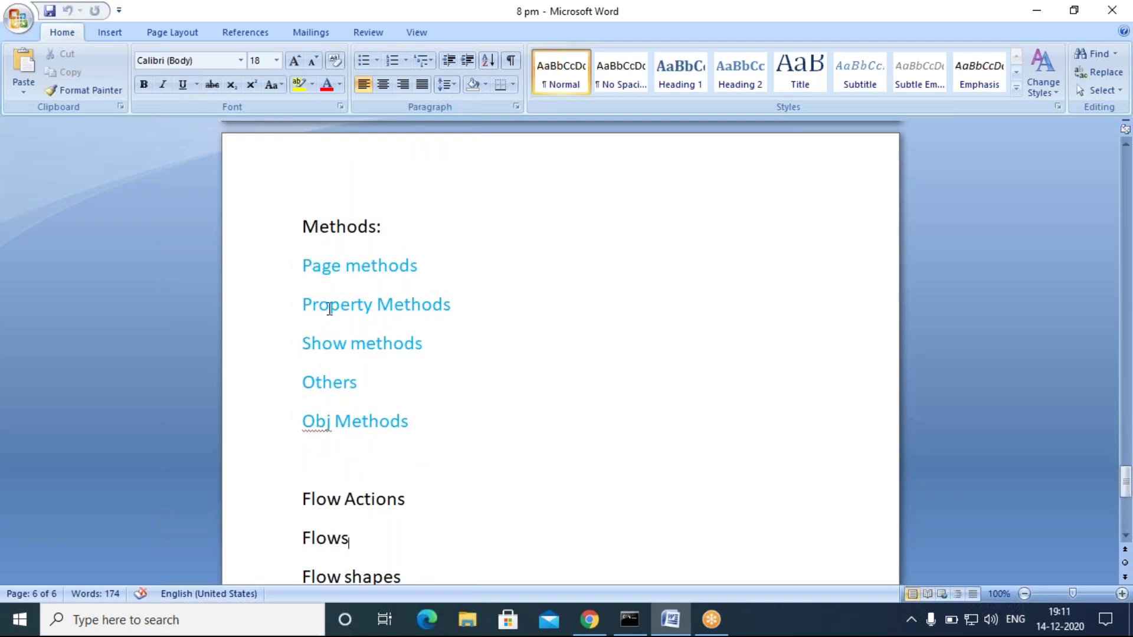
drag(301, 259, 452, 459)
click(452, 459)
drag(298, 417, 409, 437)
click(415, 487)
scroll(425, 472, down, 4)
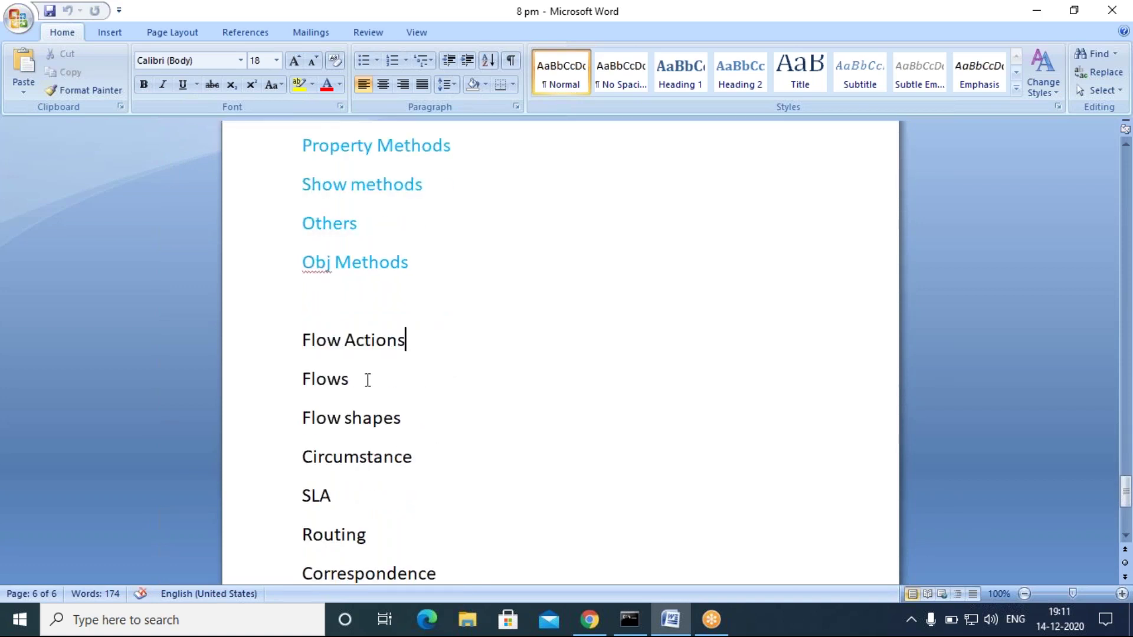
drag(299, 338, 466, 383)
click(459, 445)
Step: Add an 'obj-save' line below Obj Methods, followed by an empty line
click(422, 264)
key(Return)
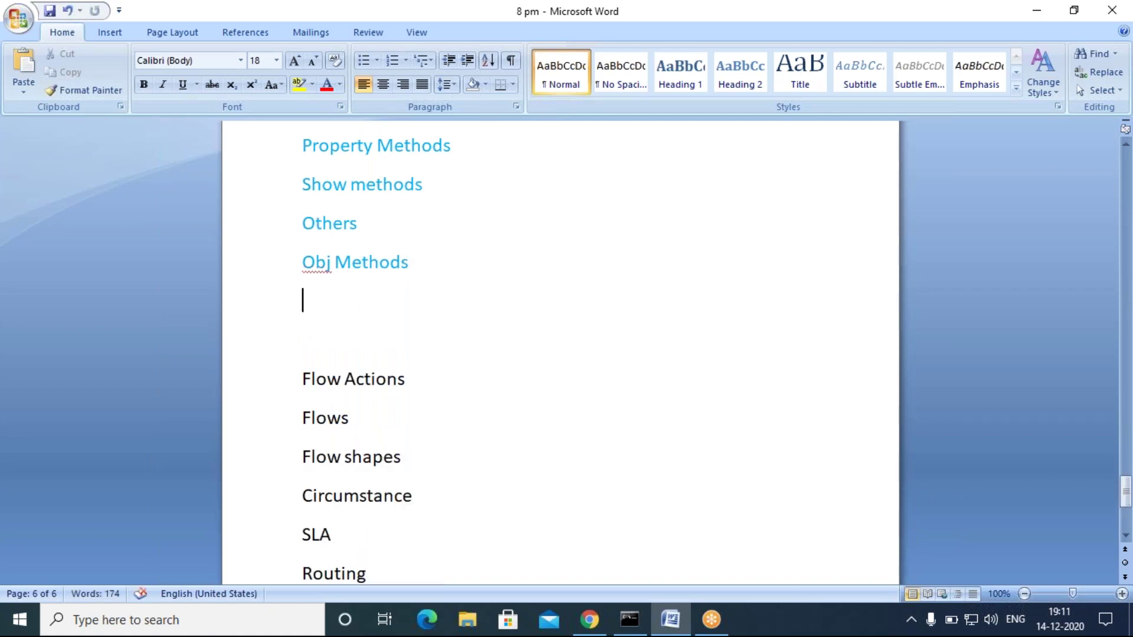
text(obj-save)
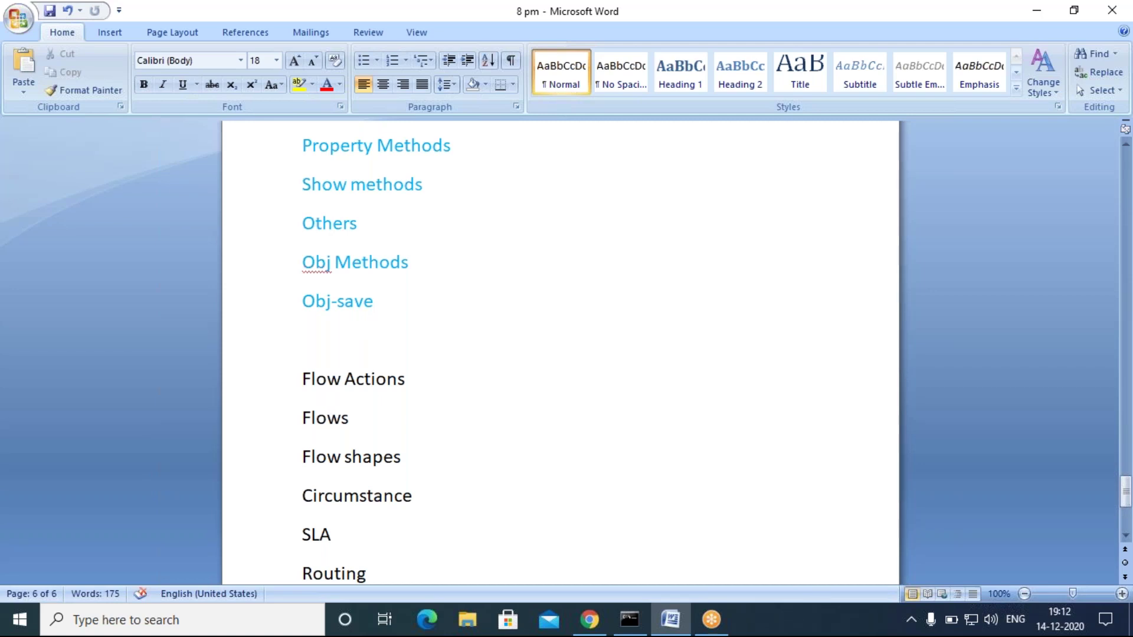
key(Return)
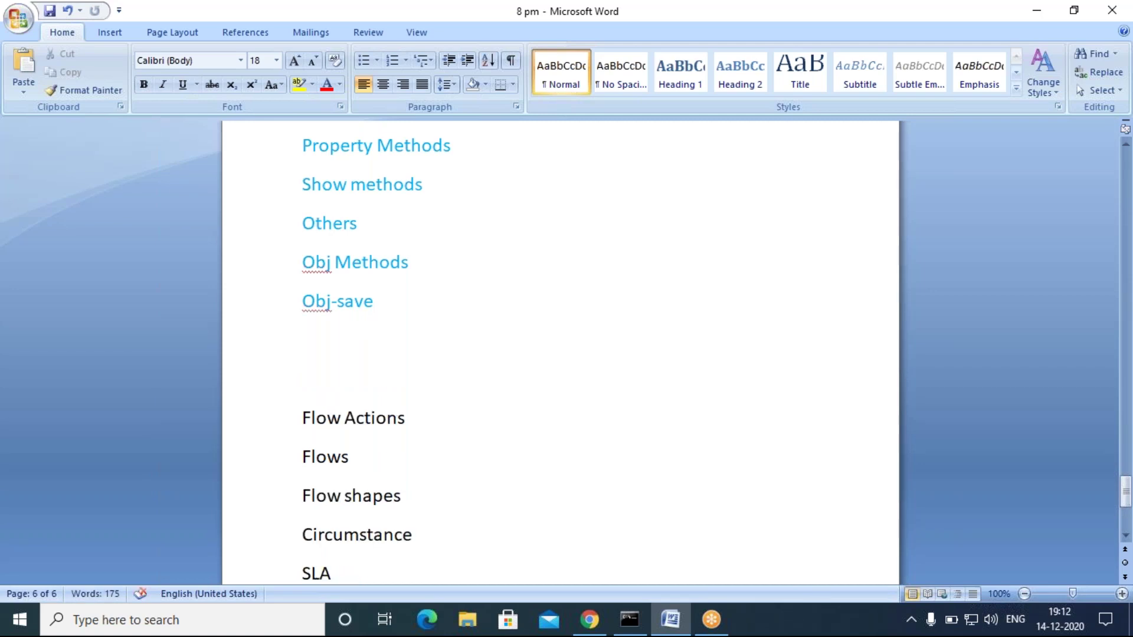
Step: Minimize Word and refresh the desktop
click(671, 620)
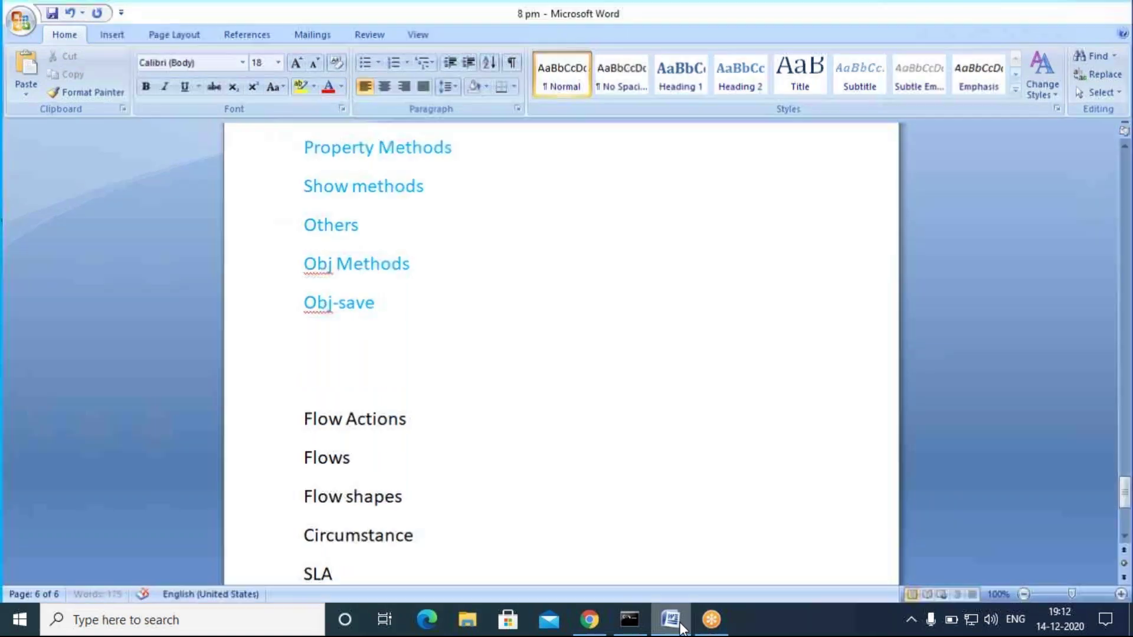
right_click(506, 212)
click(582, 261)
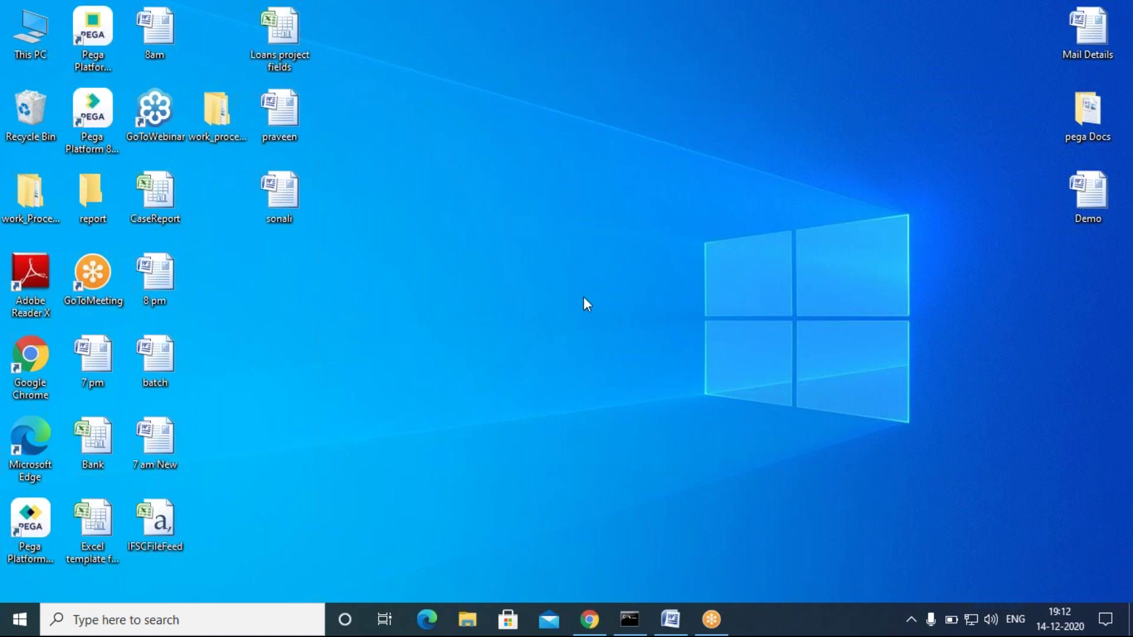
Step: Refresh the desktop, open the praveen document and scroll to its Task-1 section
right_click(467, 250)
click(511, 298)
double_click(281, 135)
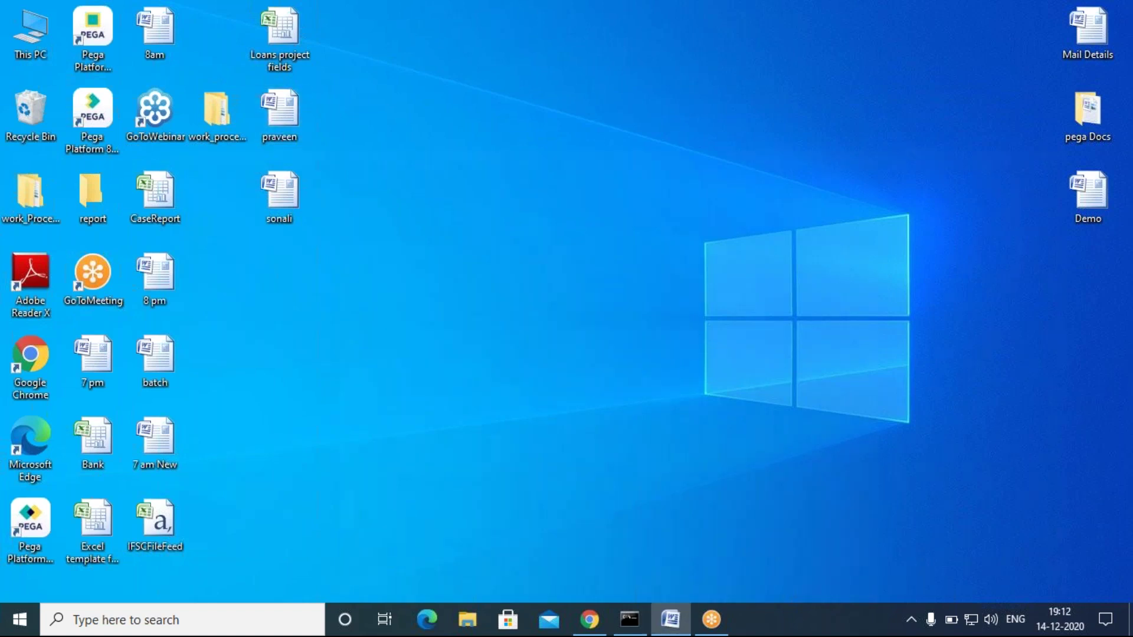
scroll(602, 437, down, 10)
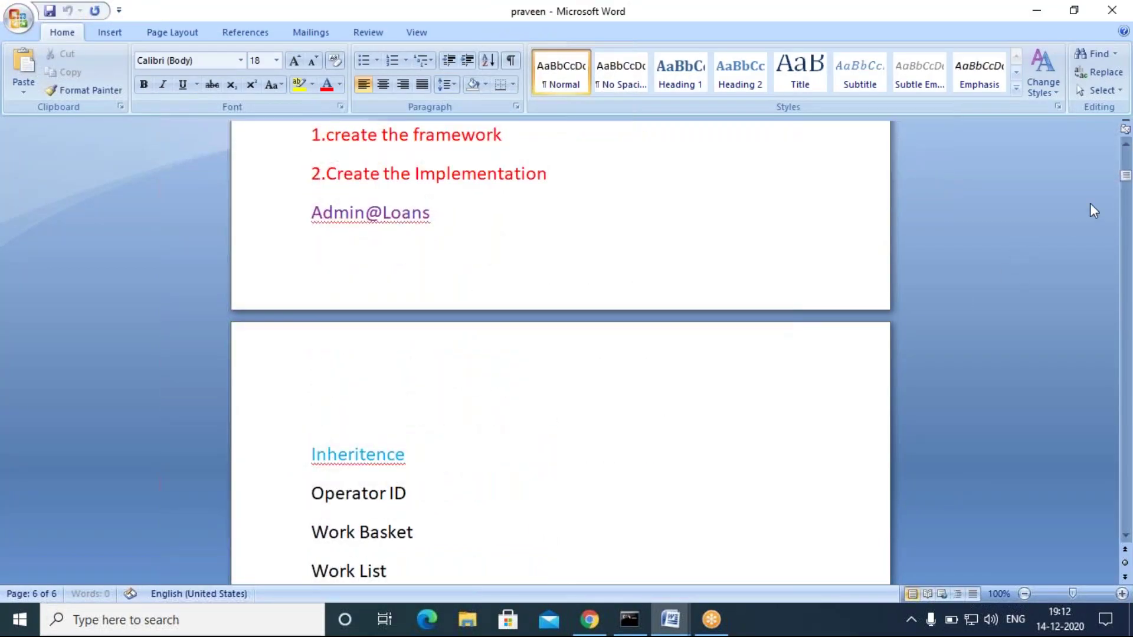
drag(1126, 180, 1126, 312)
scroll(539, 409, up, 6)
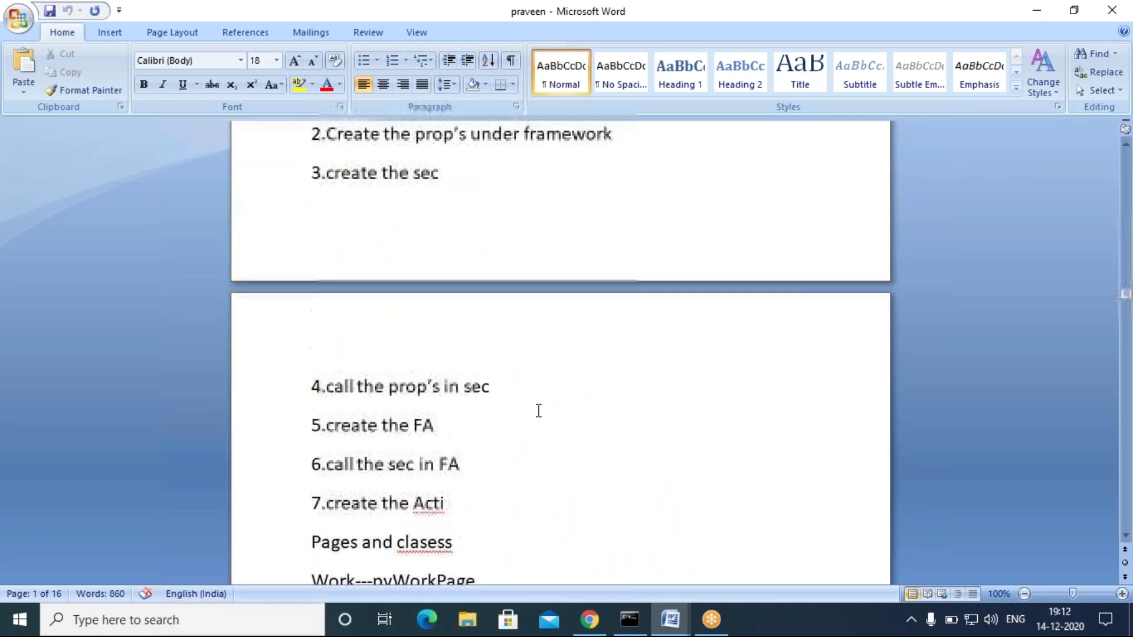
scroll(539, 410, up, 3)
Step: Select Task-1's steps through '10.Run the Flow', then close the praveen document
drag(312, 255, 538, 444)
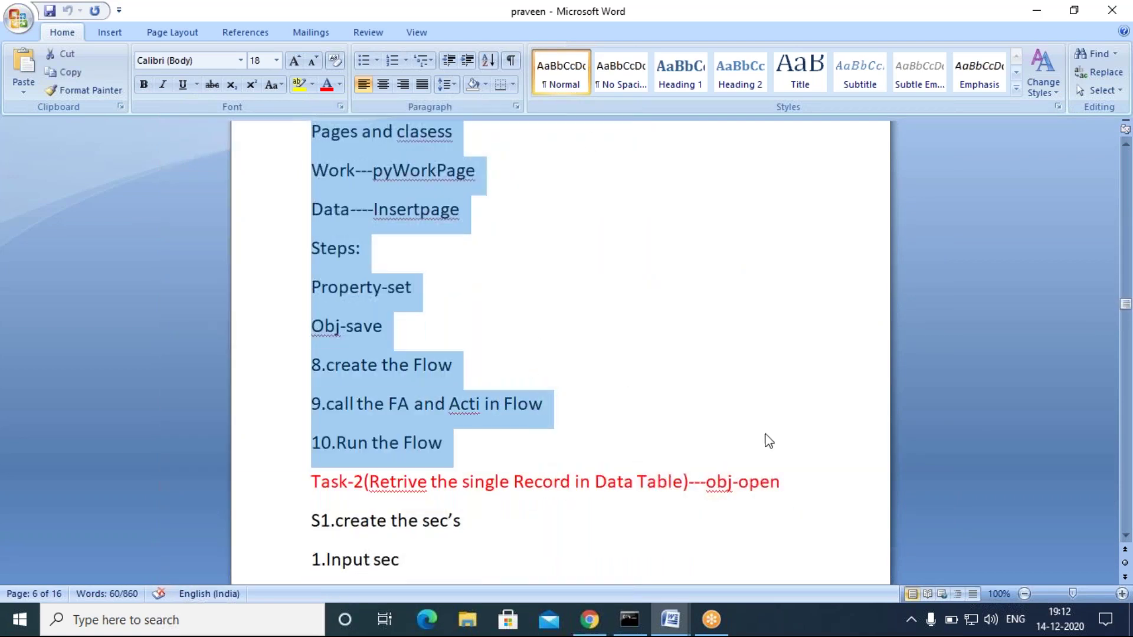
click(672, 617)
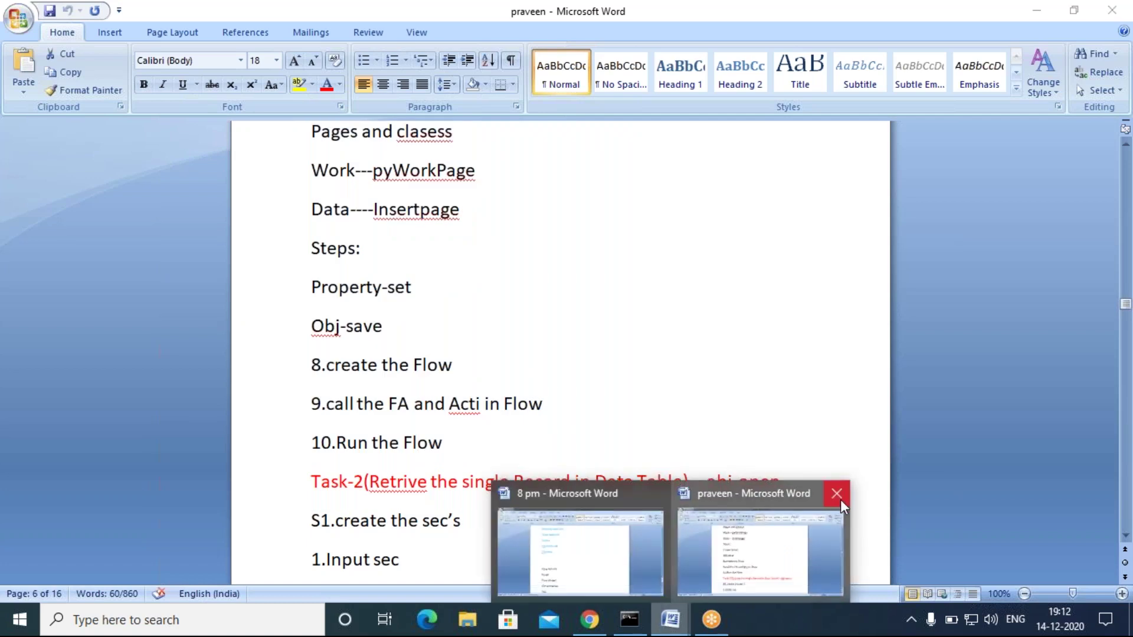
click(836, 495)
Step: Paste the copied Task-1 steps on the empty line below Obj-save in the 8 pm notes
click(698, 530)
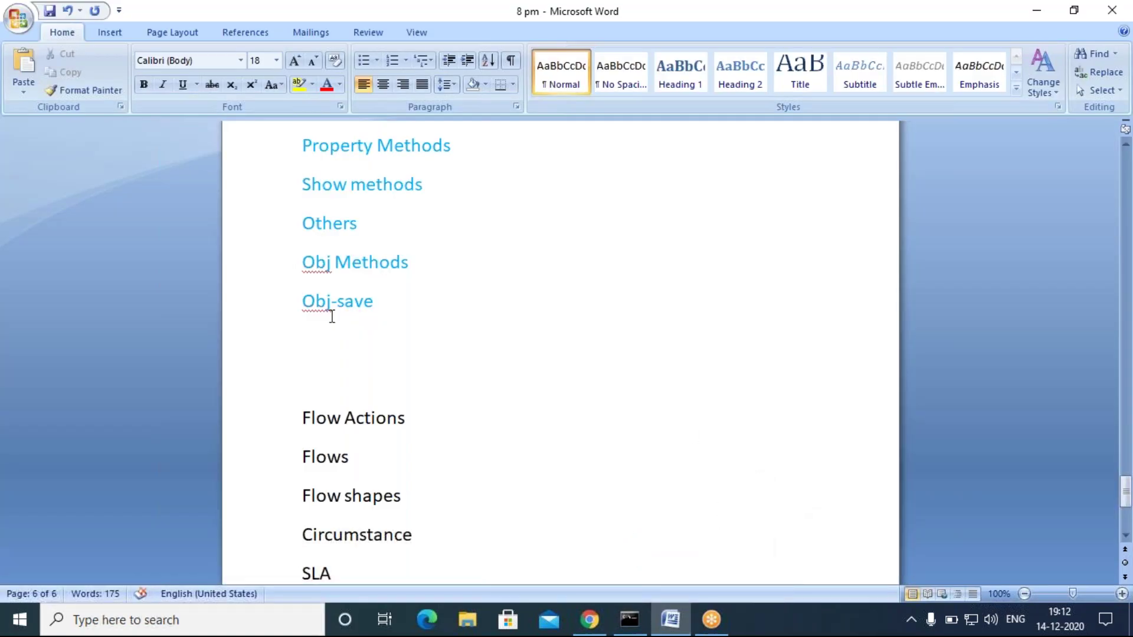
click(307, 339)
key(ctrl+v)
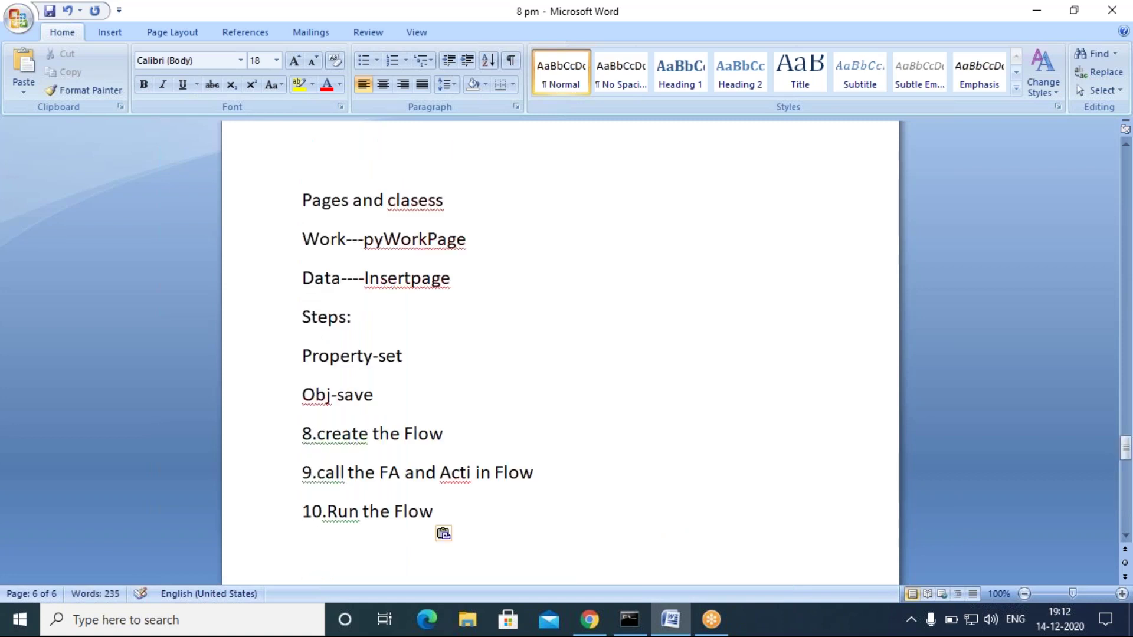
scroll(381, 377, up, 2)
scroll(384, 382, up, 5)
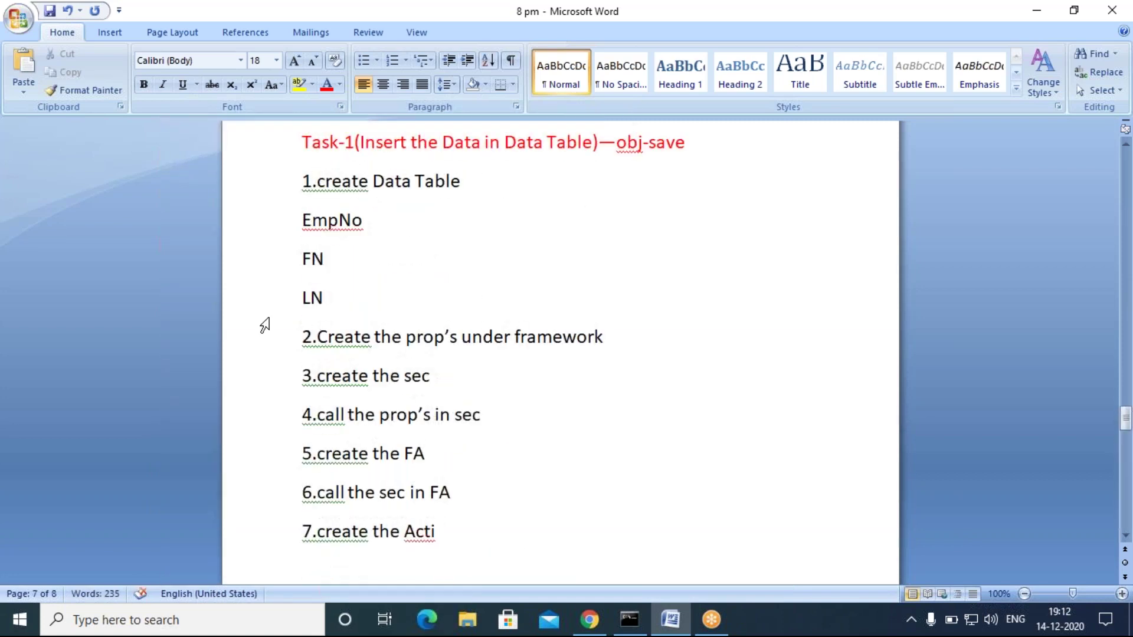
click(485, 264)
scroll(470, 299, up, 2)
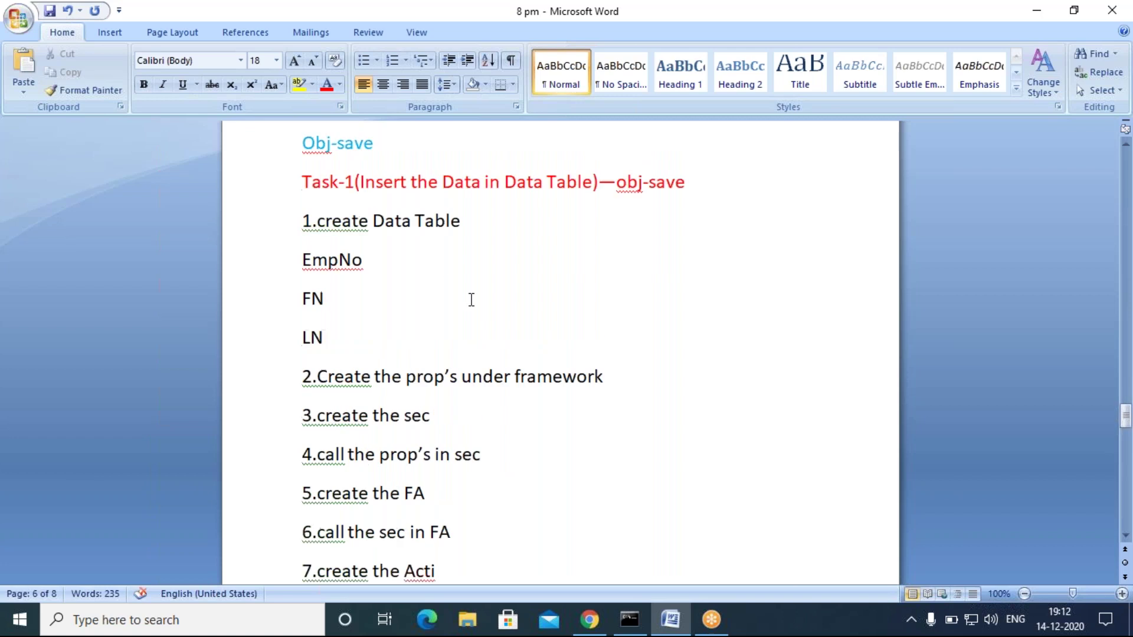
click(760, 33)
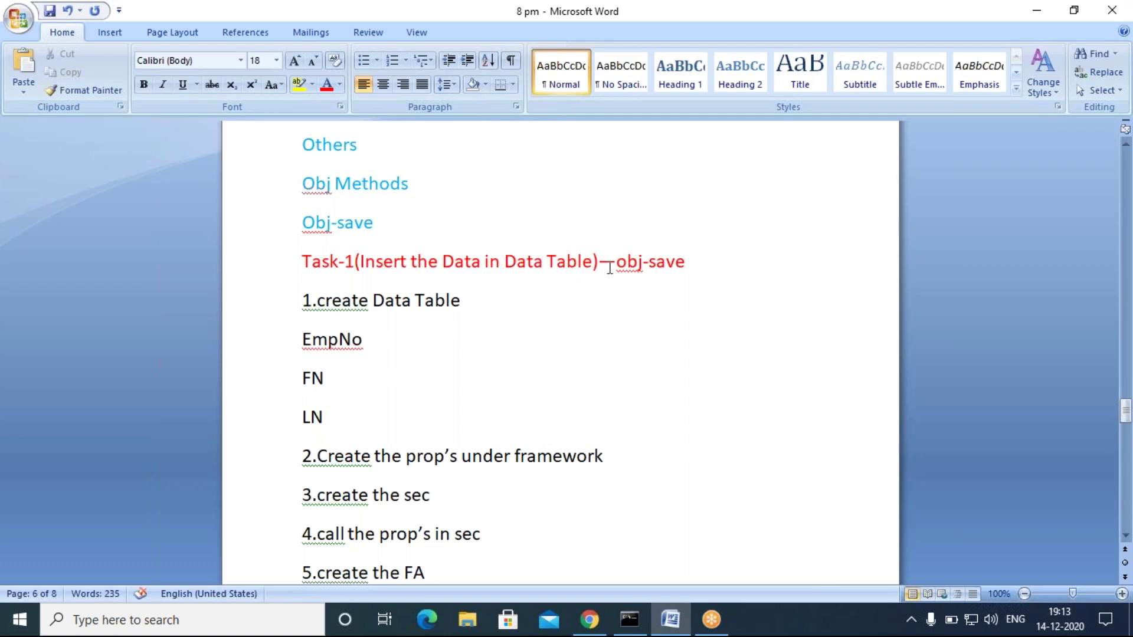
Step: Add 'Obj-save-cancel' and 'commit' lines after Obj-save
click(391, 226)
key(Return)
text(ob)
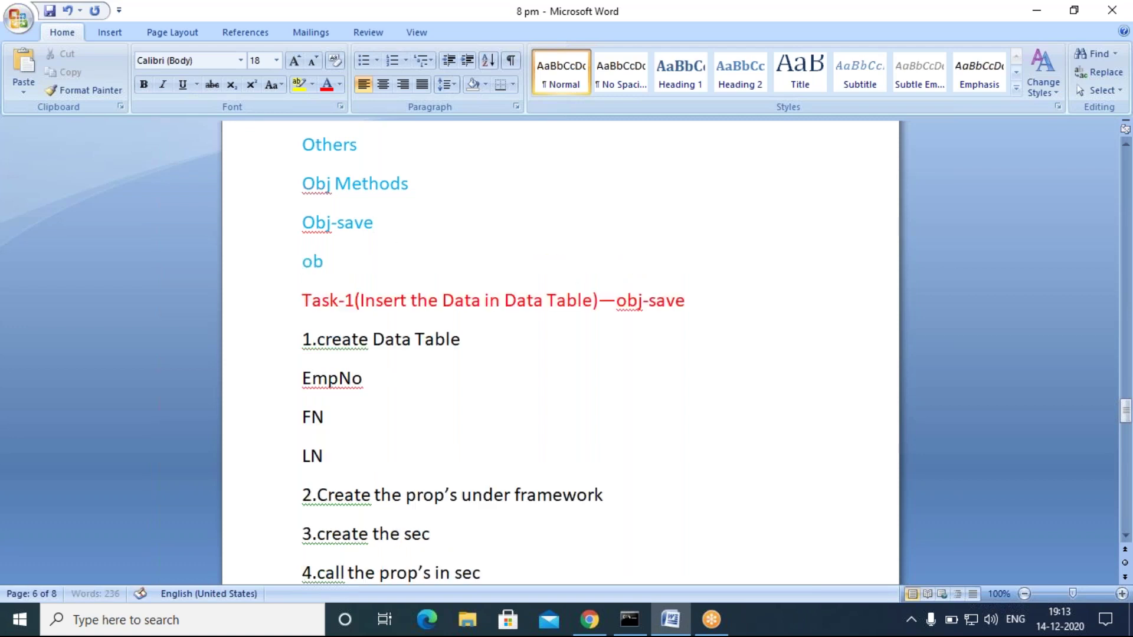
text(j-)
key(BackSpace)
text(-save-cancel)
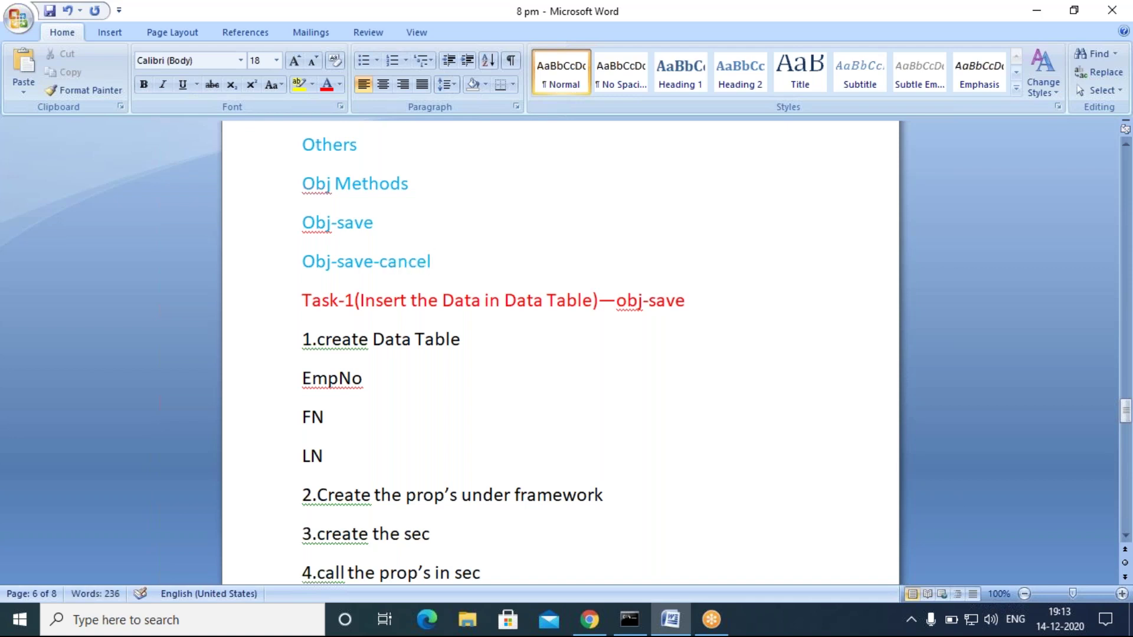
key(Return)
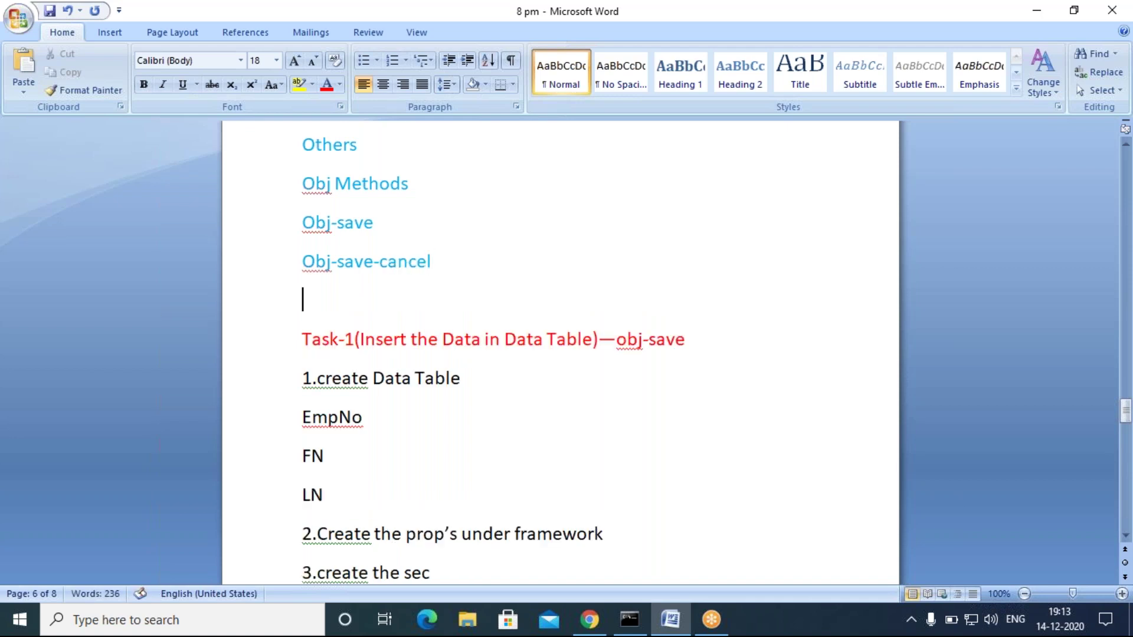
text(commit)
Step: Highlight the Obj lines, then Obj-save, Obj-save-cancel and commit in turn to explain them
drag(322, 237, 483, 347)
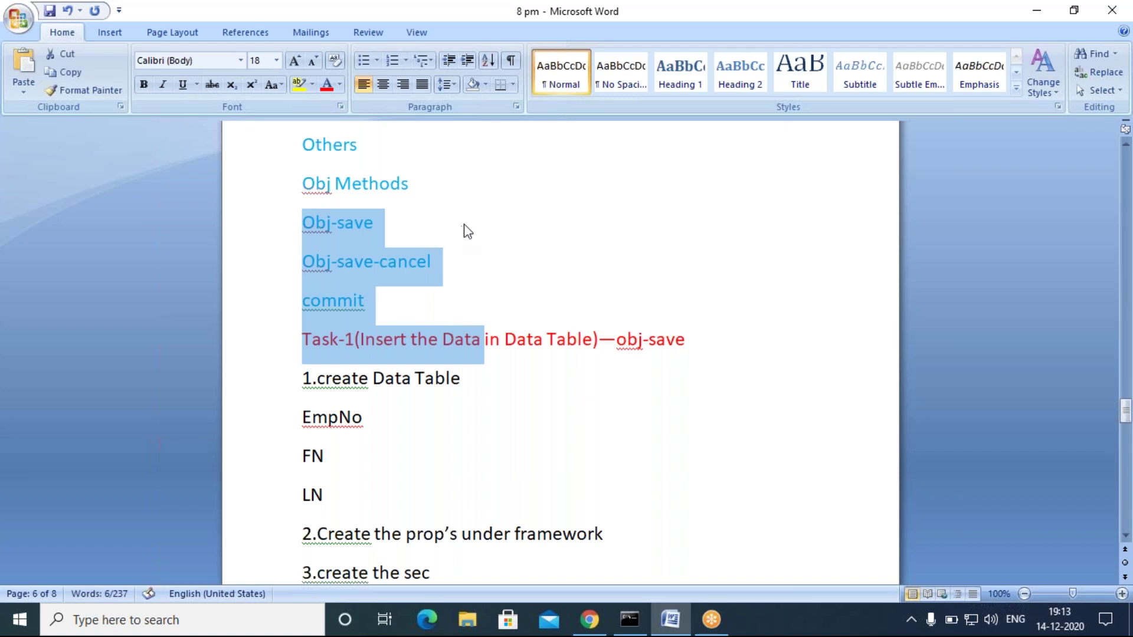
click(425, 239)
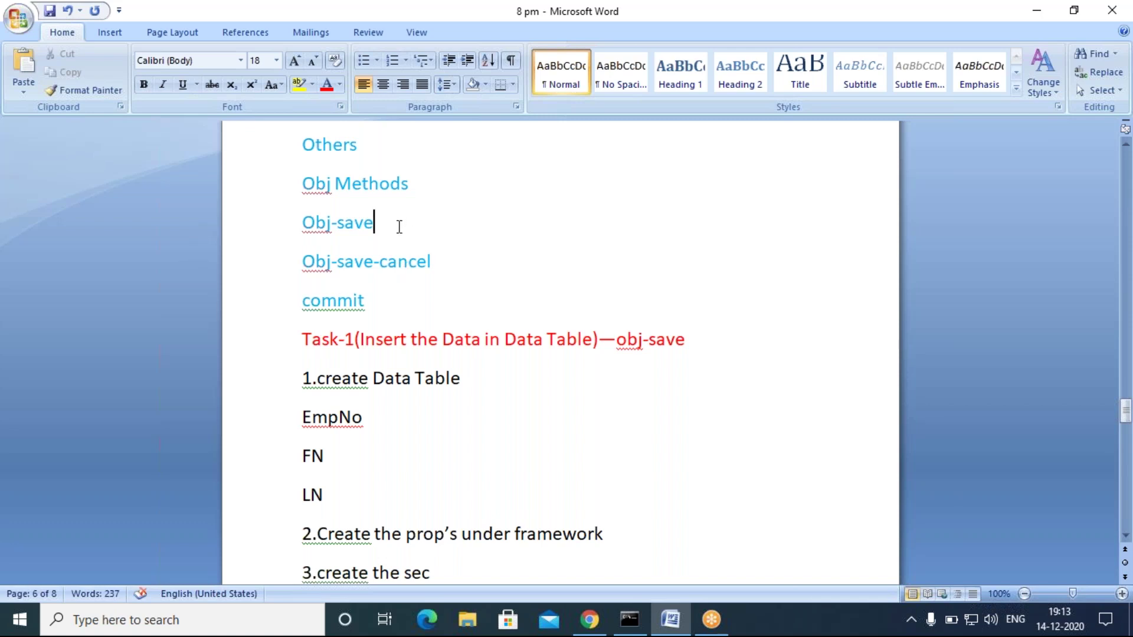
drag(384, 223, 319, 229)
click(378, 226)
drag(407, 229, 295, 218)
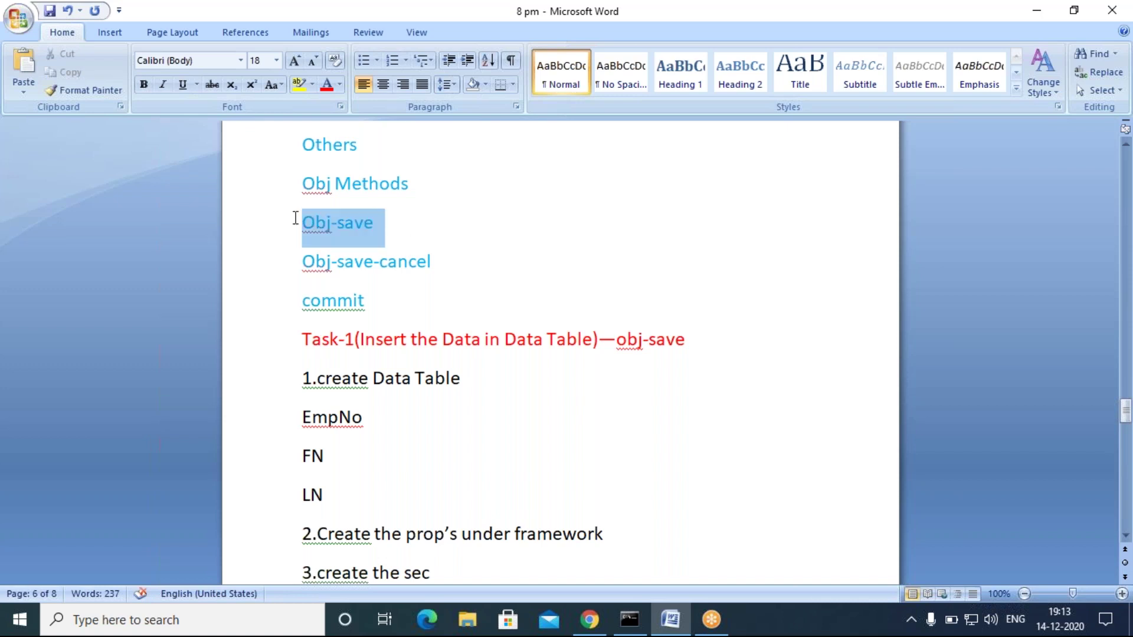
click(413, 236)
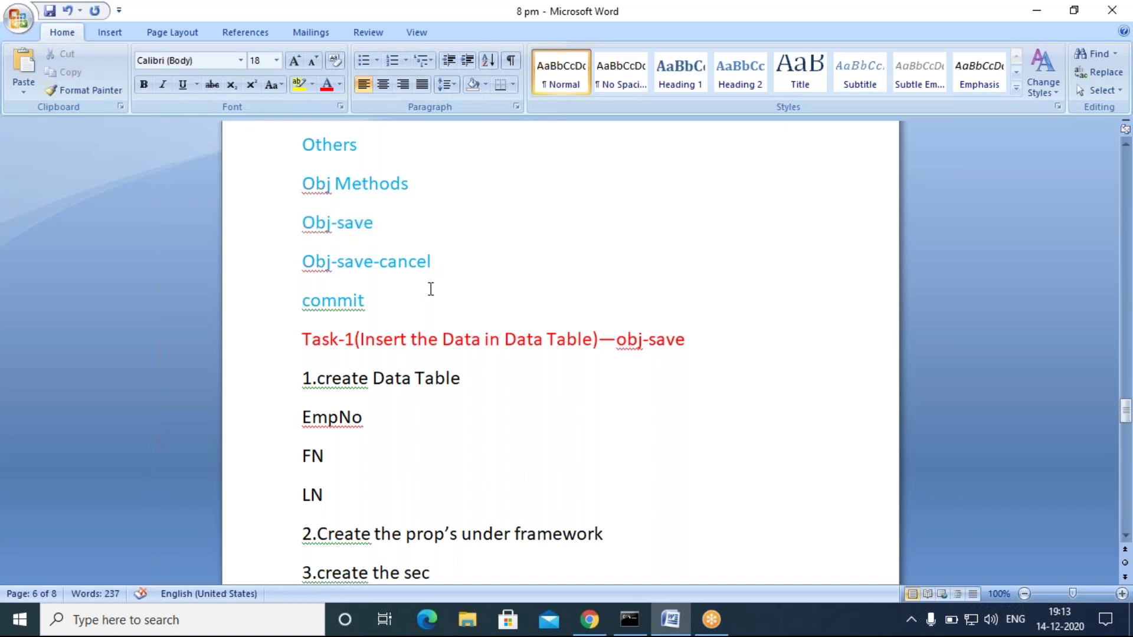
drag(377, 230, 330, 228)
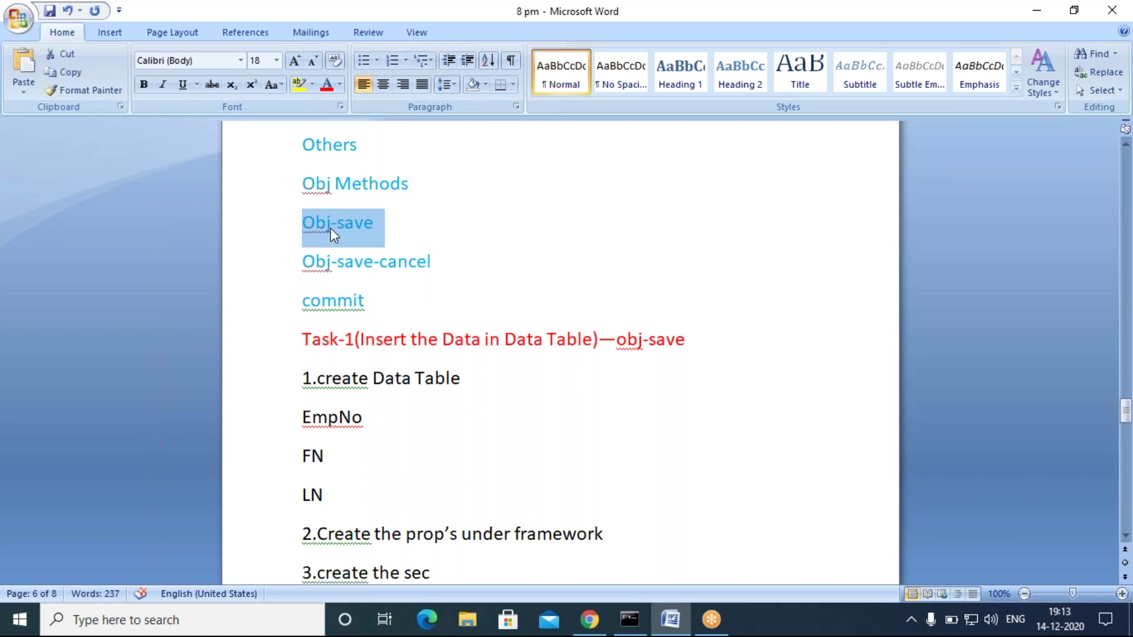
click(412, 240)
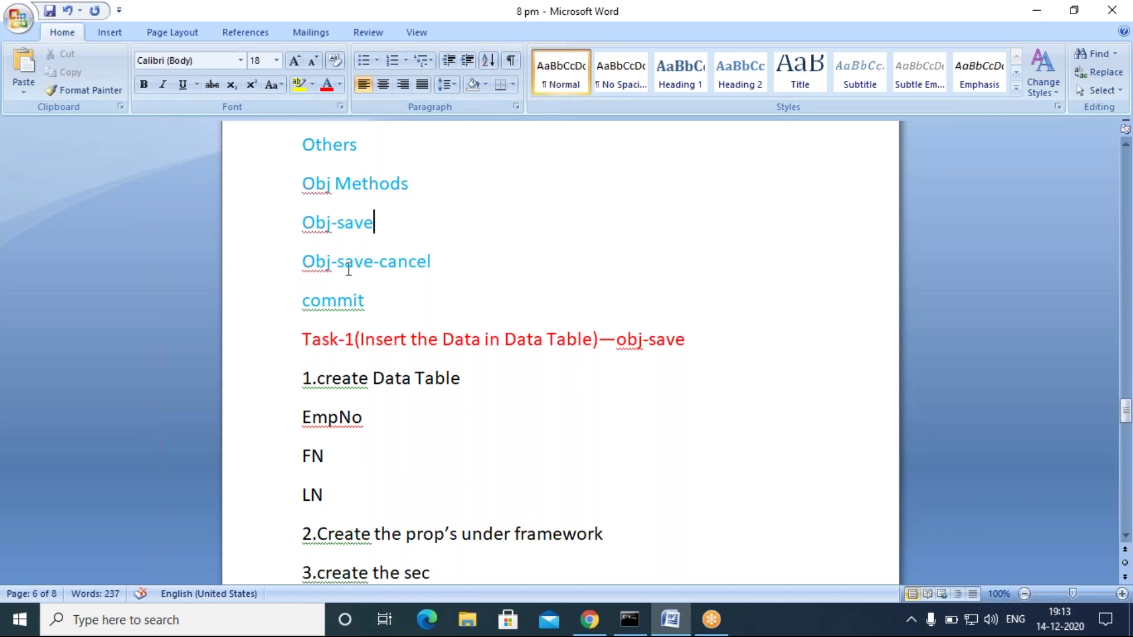
drag(301, 262, 437, 264)
click(436, 264)
drag(302, 301, 375, 302)
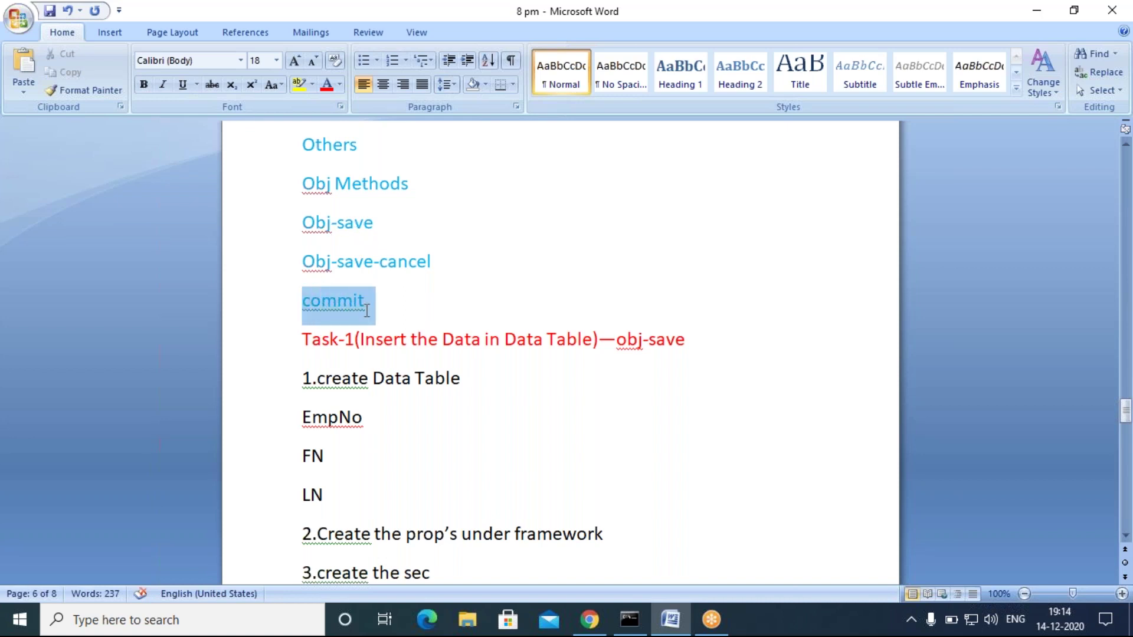
click(400, 319)
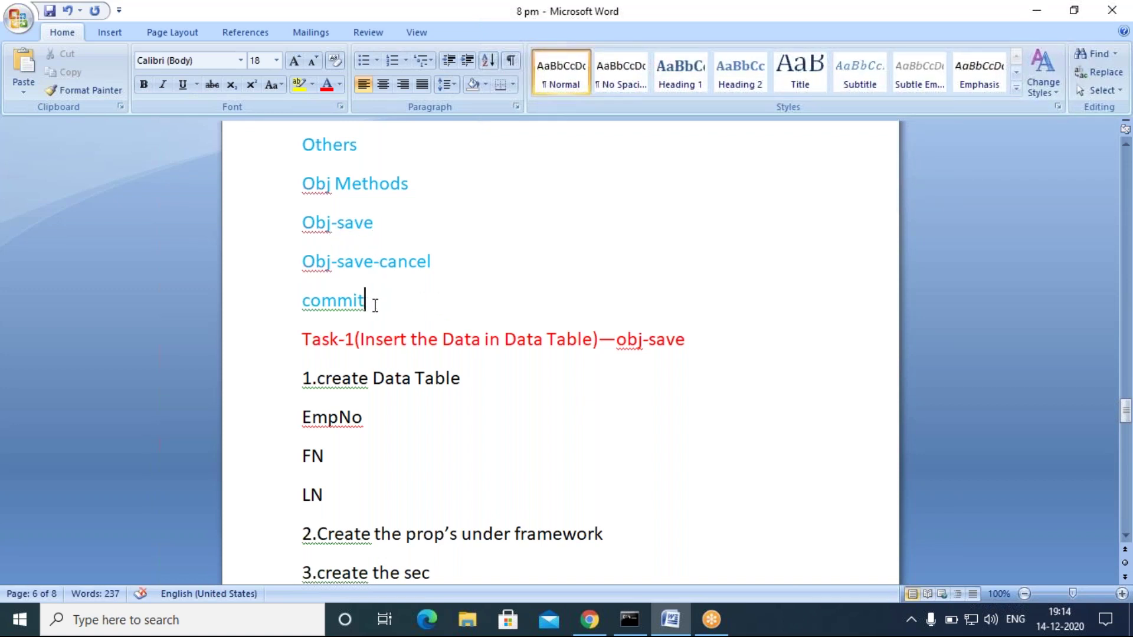
Step: Scroll through the Task-1 notes, pointing out the EmpNo and FN fields
scroll(532, 463, down, 3)
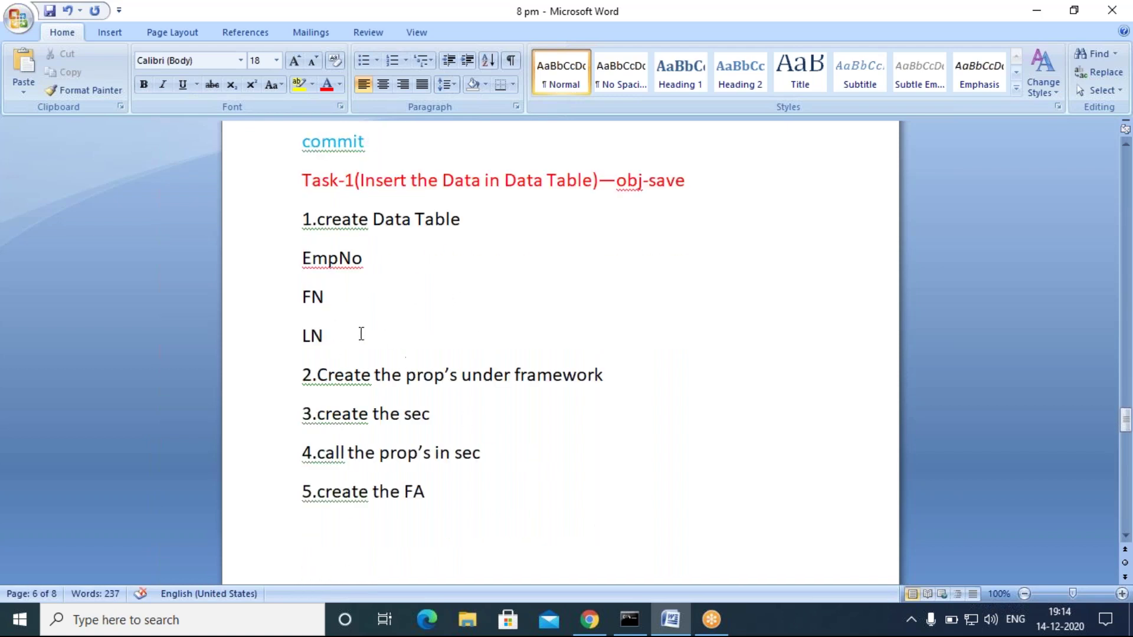
click(764, 33)
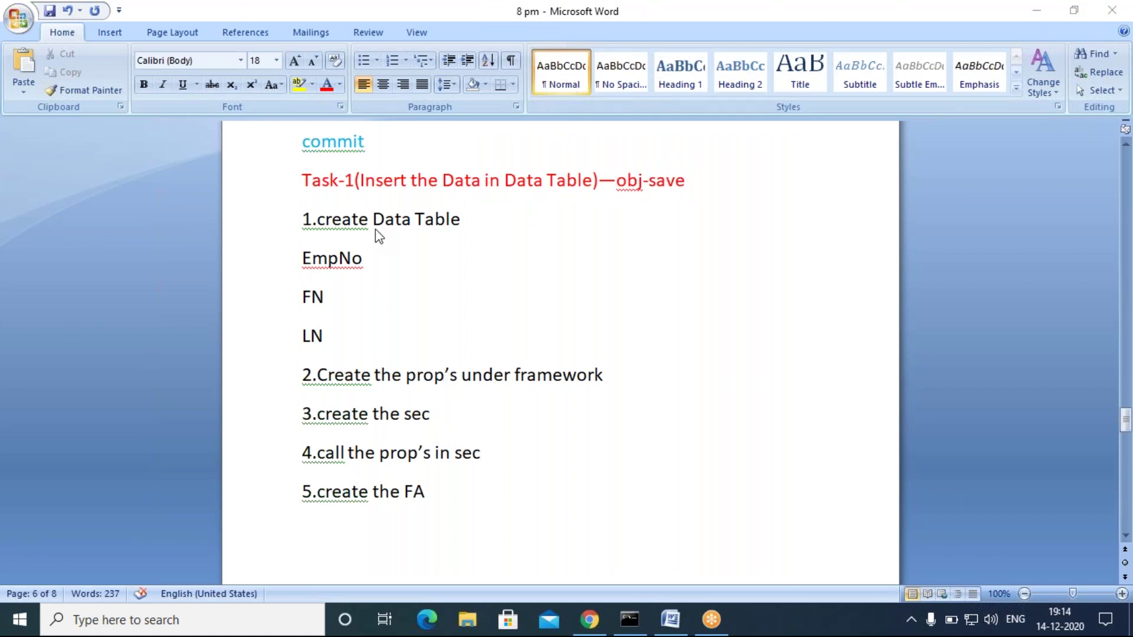
click(472, 221)
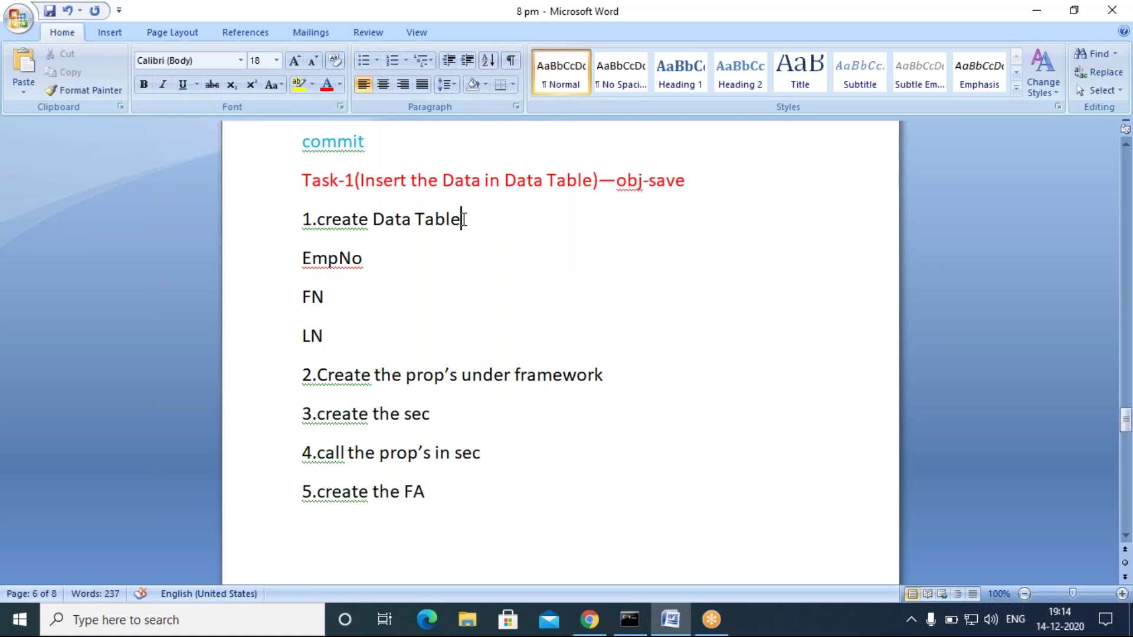
click(377, 263)
click(341, 295)
Step: Highlight the Task-1 heading, the Obj-save method and the Obj Methods entry
drag(354, 180, 294, 175)
click(437, 270)
scroll(437, 270, up, 1)
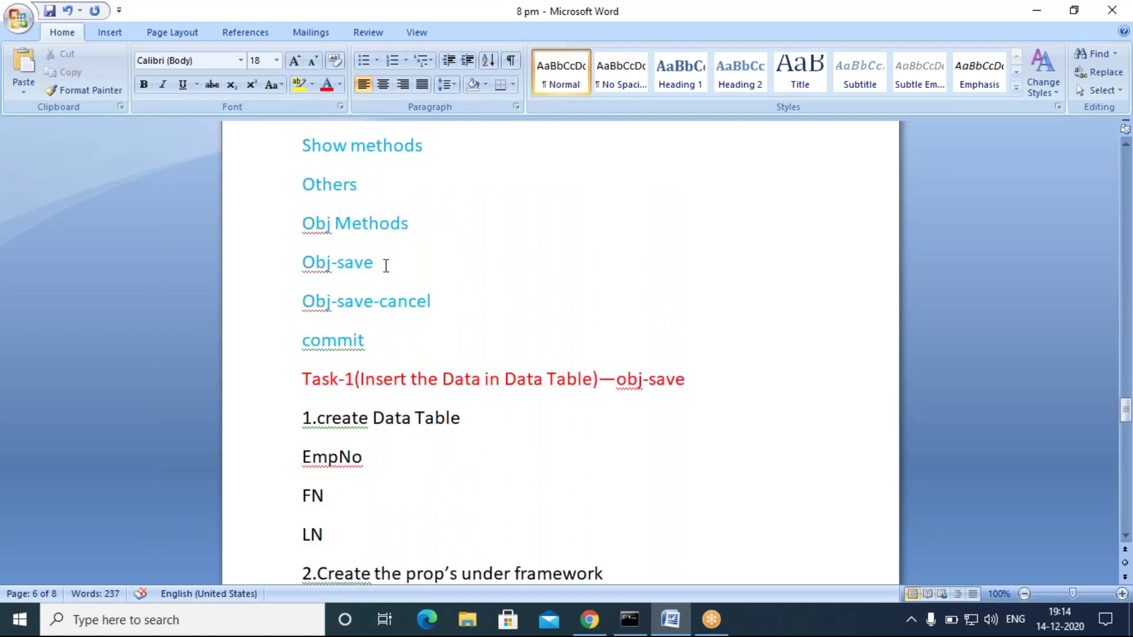
drag(385, 263, 306, 261)
click(426, 302)
drag(423, 220, 295, 211)
click(432, 302)
Step: Point out the FN and LN fields and highlight the 'create Data Table' step
scroll(372, 337, down, 3)
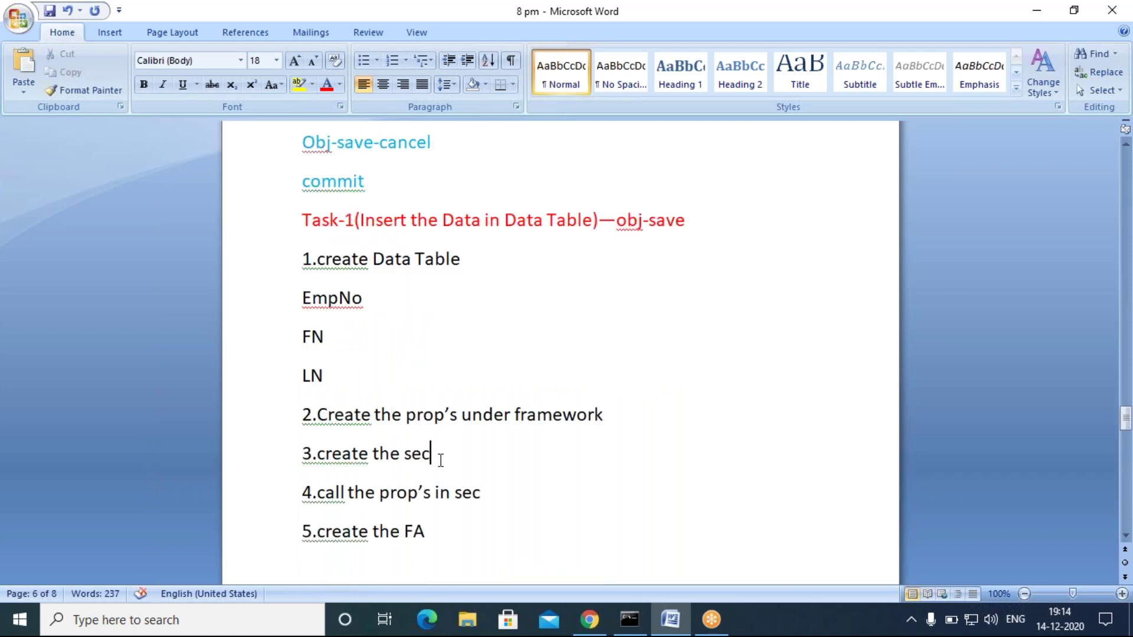
scroll(439, 465, up, 3)
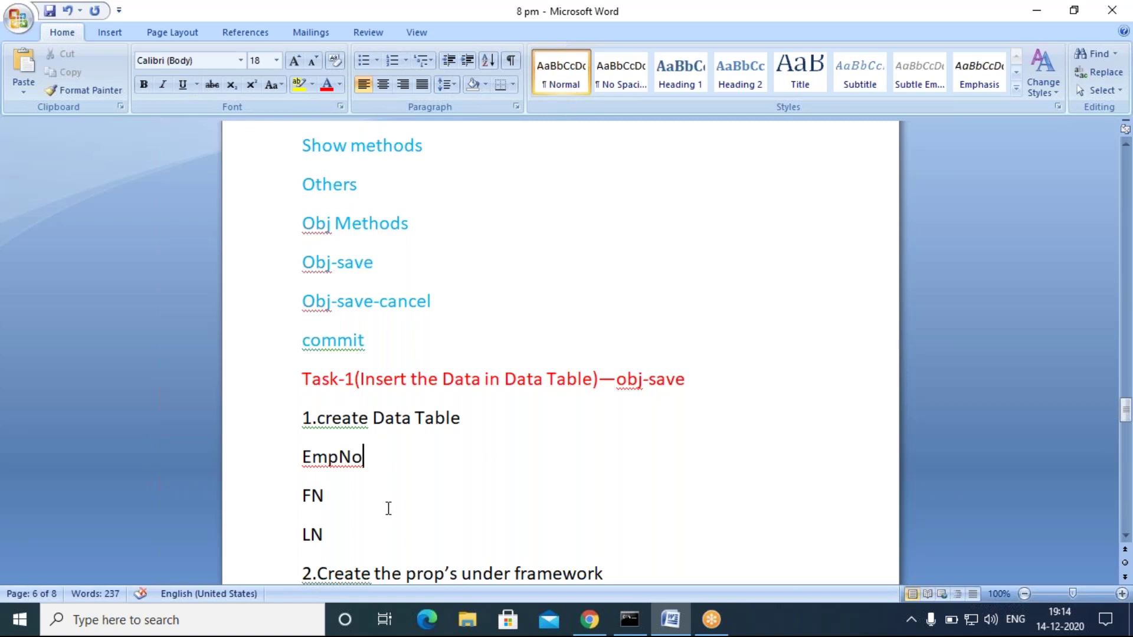
scroll(388, 508, down, 1)
click(349, 384)
click(342, 419)
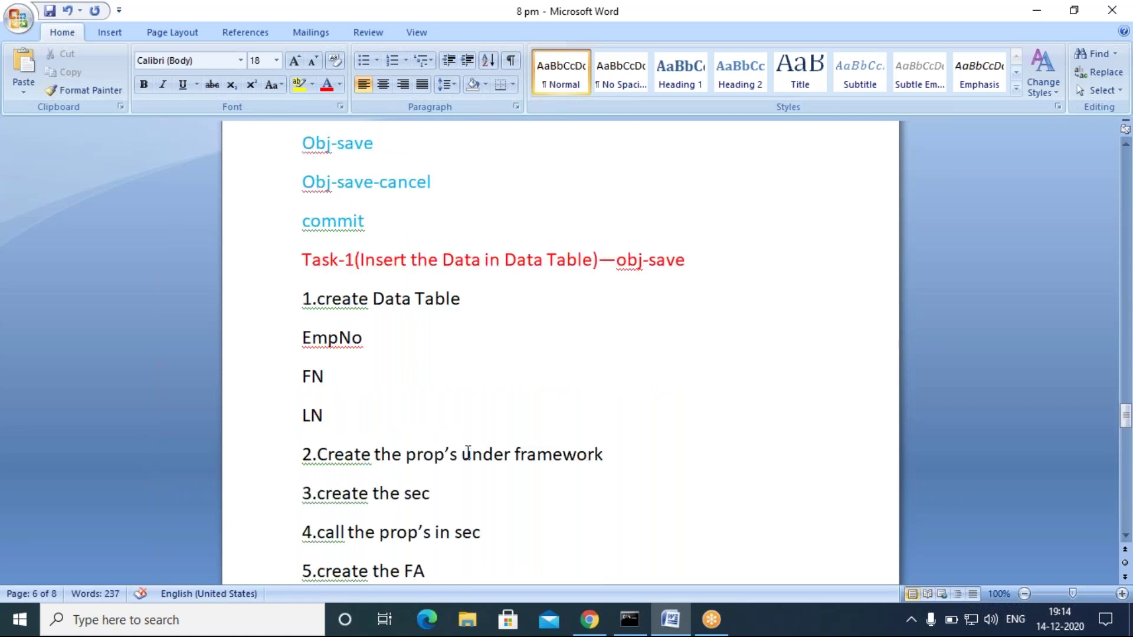
click(488, 294)
scroll(463, 435, down, 4)
scroll(416, 471, down, 1)
scroll(415, 471, up, 5)
scroll(393, 263, up, 2)
drag(488, 298, 373, 299)
click(453, 376)
drag(306, 300, 468, 304)
click(443, 413)
Step: Highlight the EmpNo, FN and LN fields, then minimize Word
drag(302, 339, 352, 431)
click(466, 345)
drag(302, 339, 380, 421)
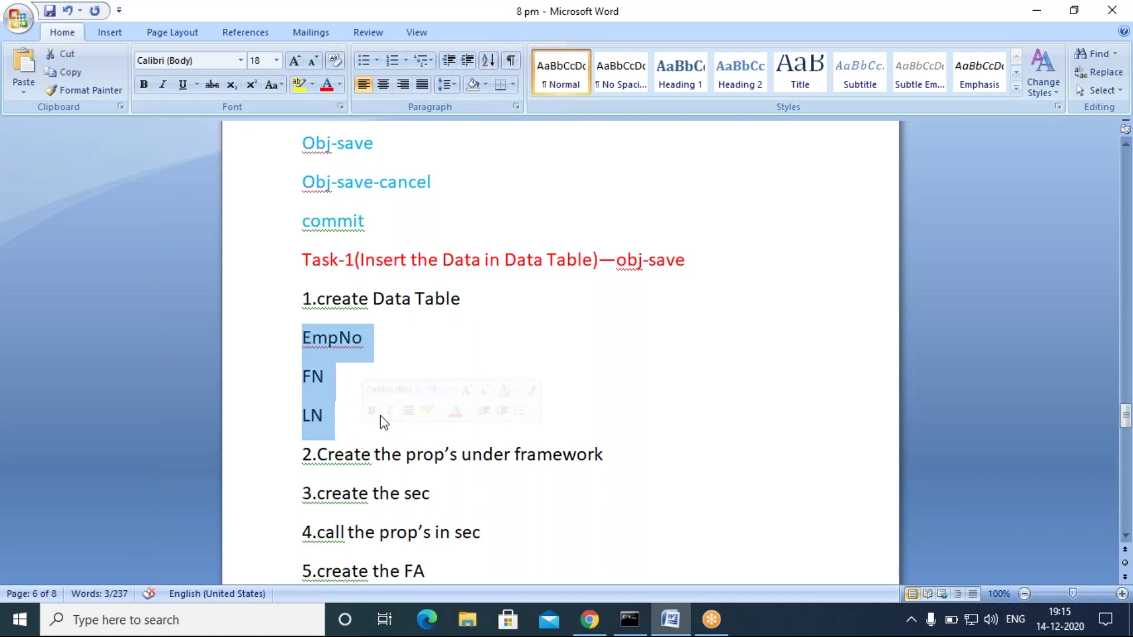
click(513, 338)
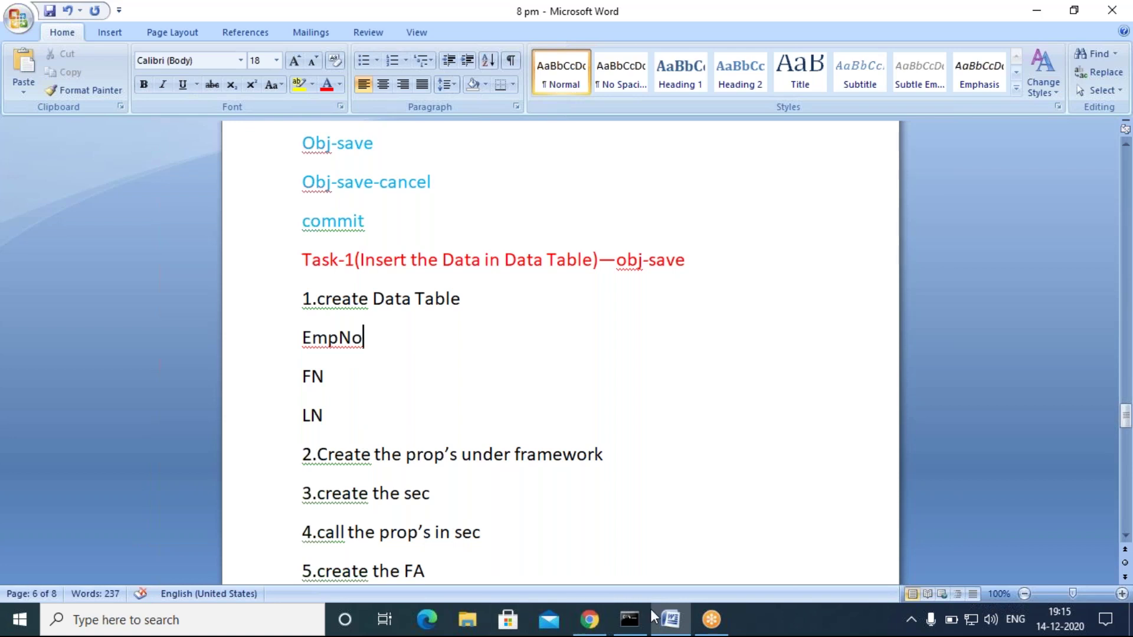
click(669, 619)
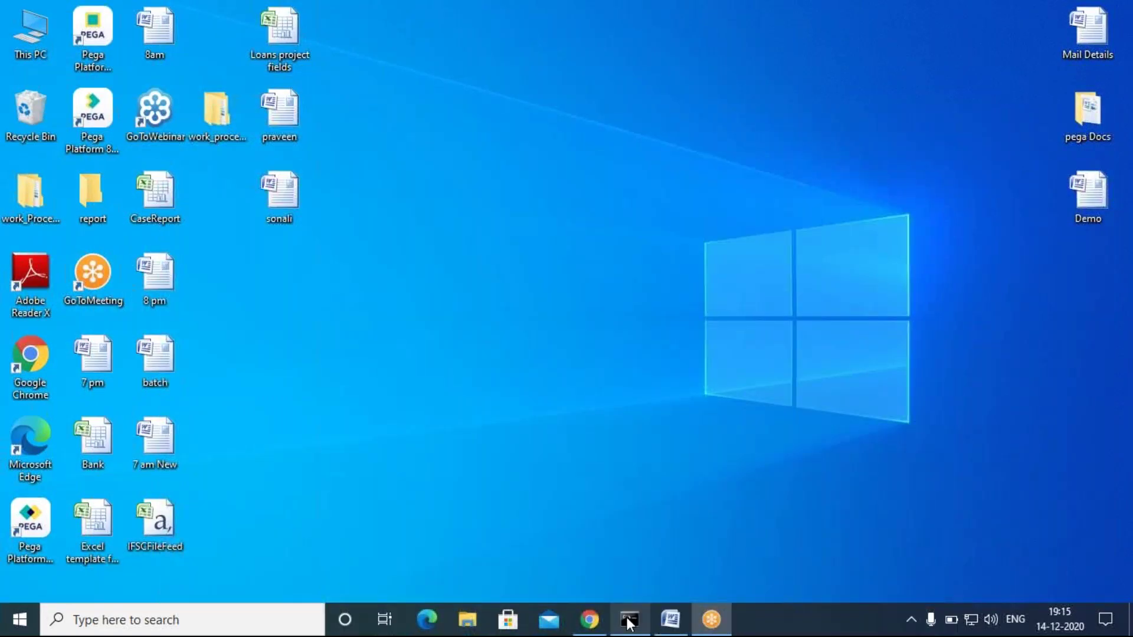
Step: Minimize the Pega startup console and launch the Pega Platform shortcut
click(630, 621)
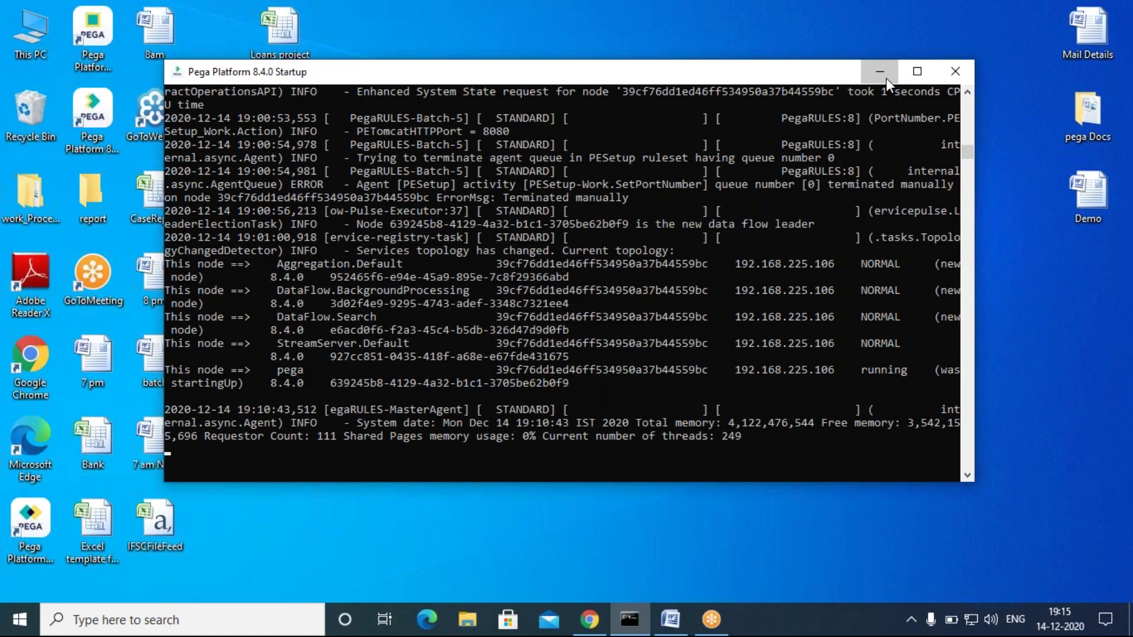
click(887, 78)
click(590, 621)
click(591, 621)
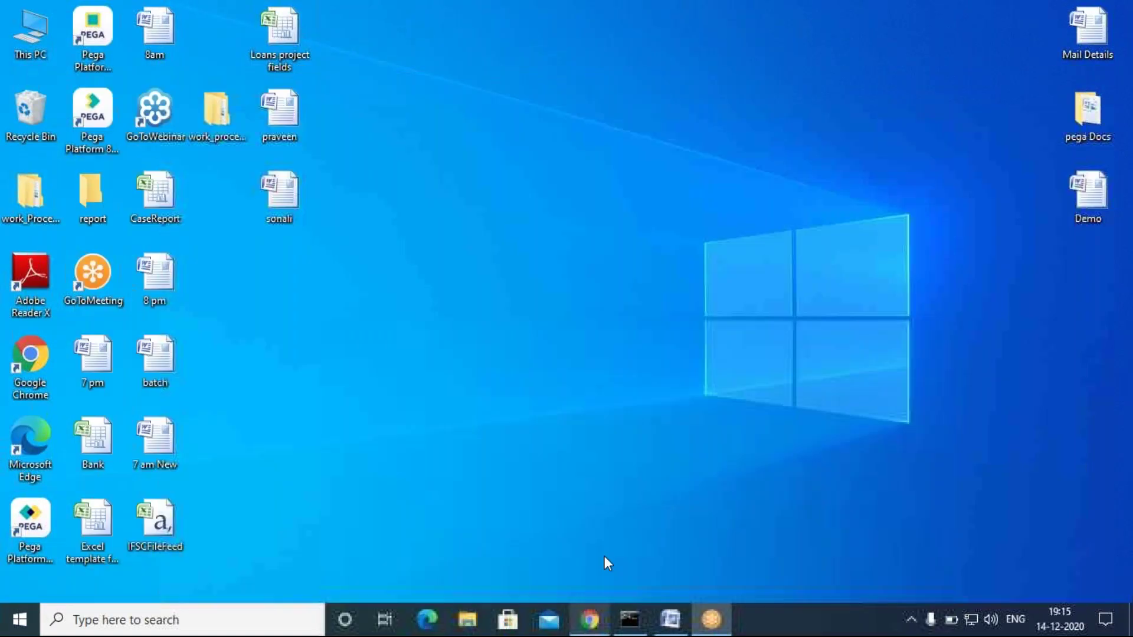
double_click(22, 519)
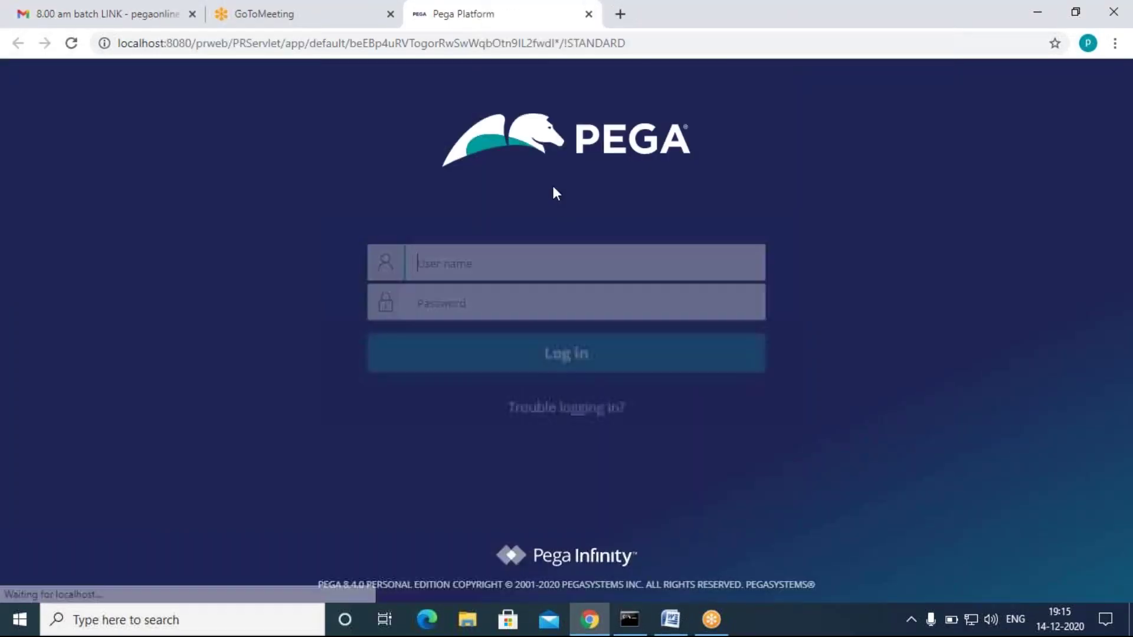
Step: Log in with the saved administrator user name and its password
click(482, 259)
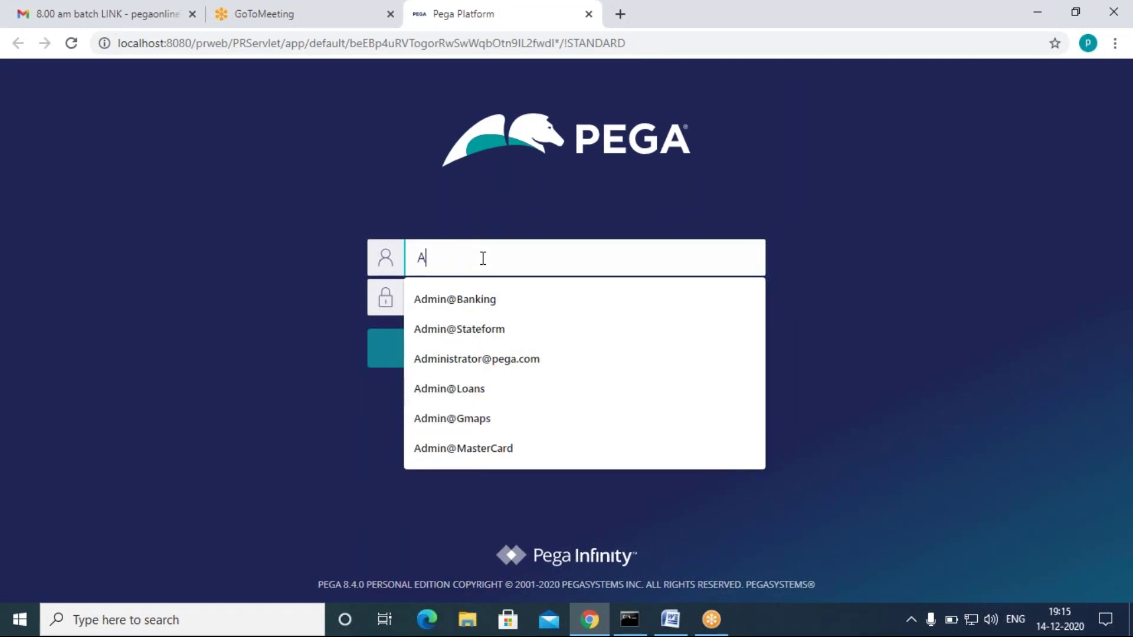
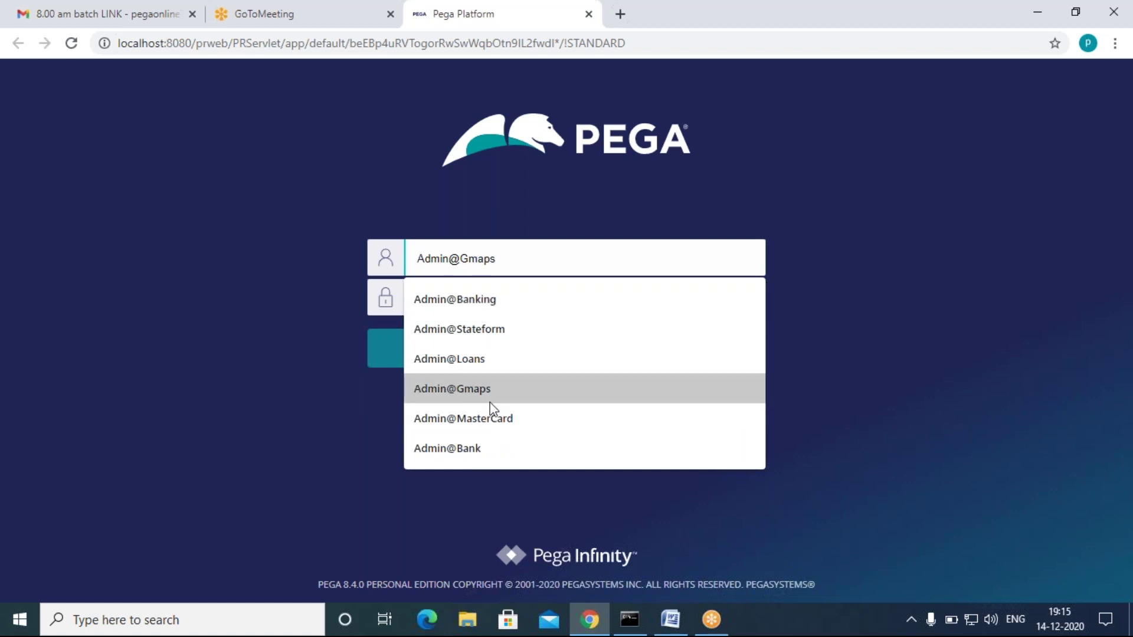
click(490, 418)
click(477, 308)
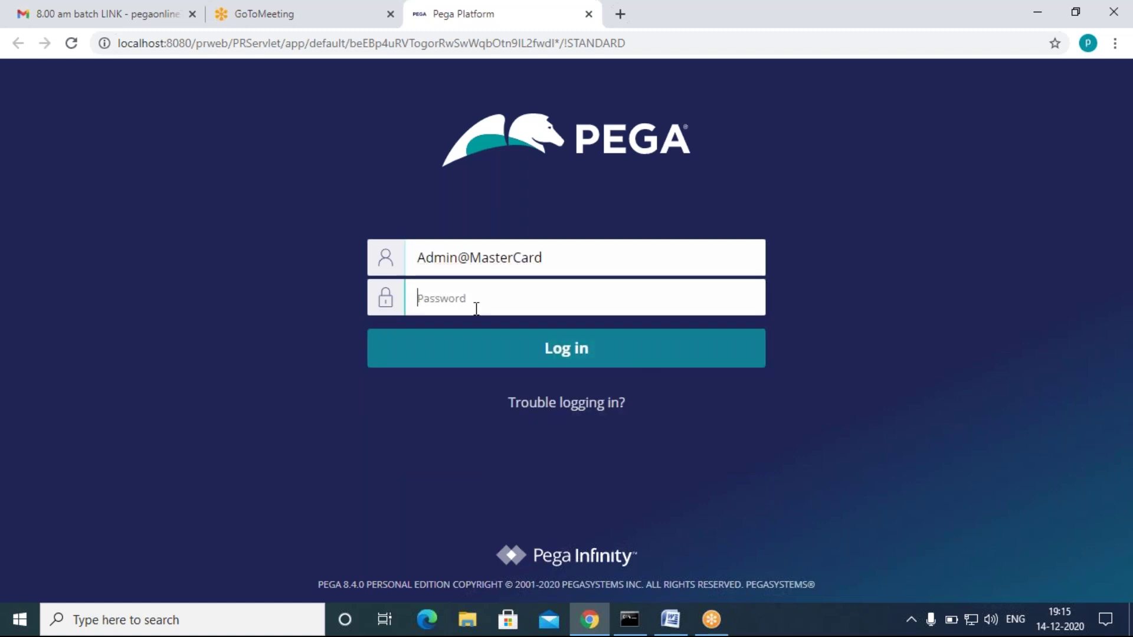
text(r)
click(454, 348)
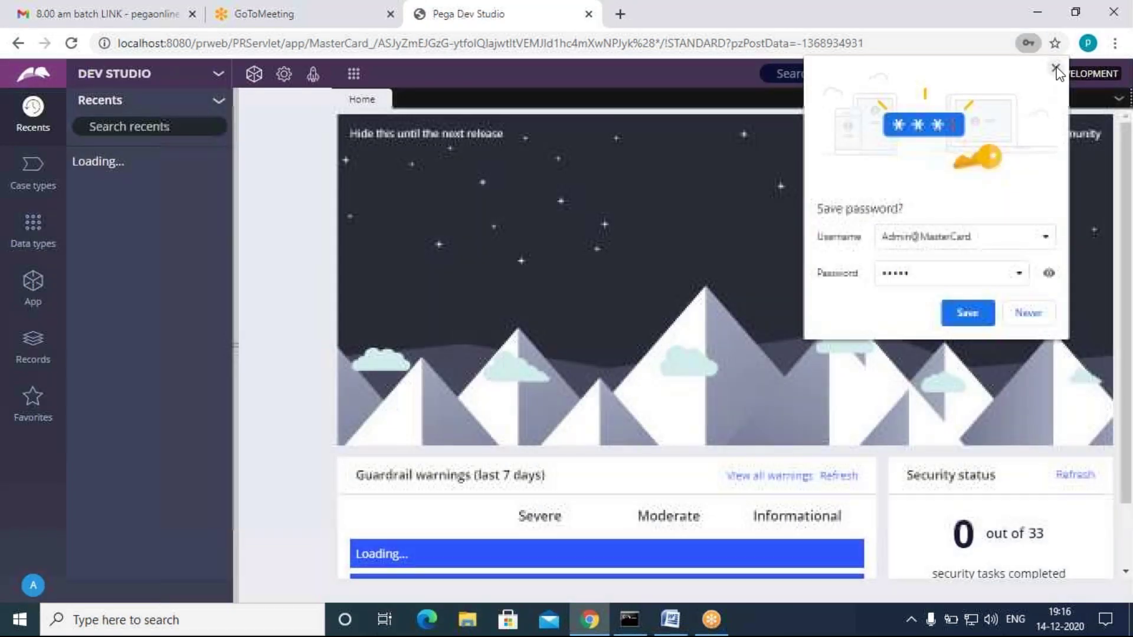
Step: Dismiss Chrome's save-password prompt, browse App and Data types in Dev Studio, then return to Word
click(1055, 69)
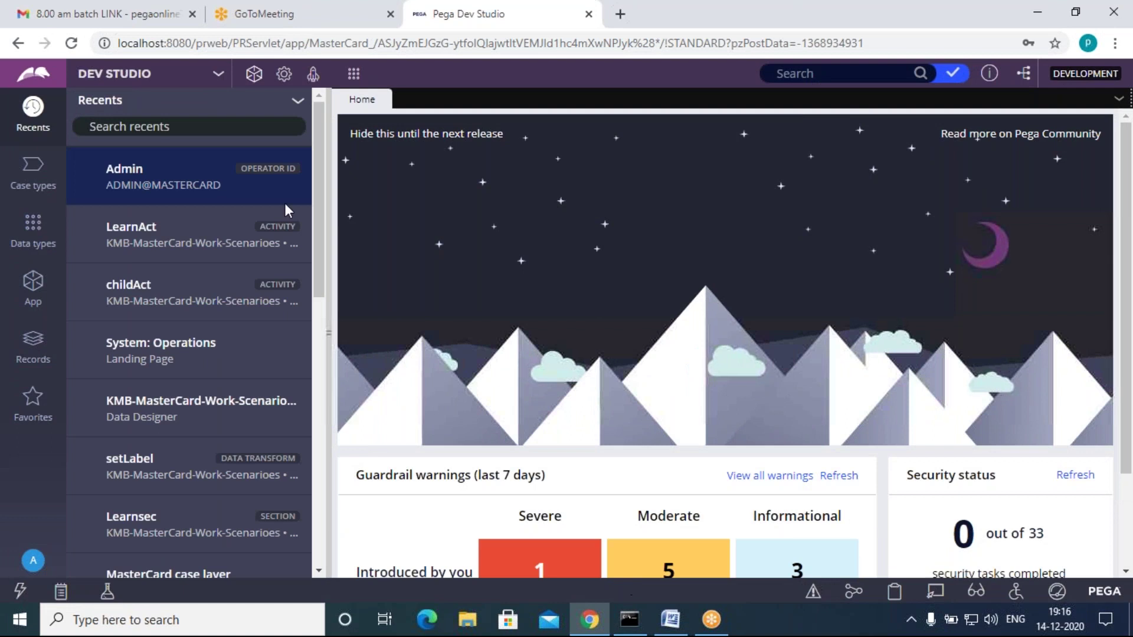
click(36, 293)
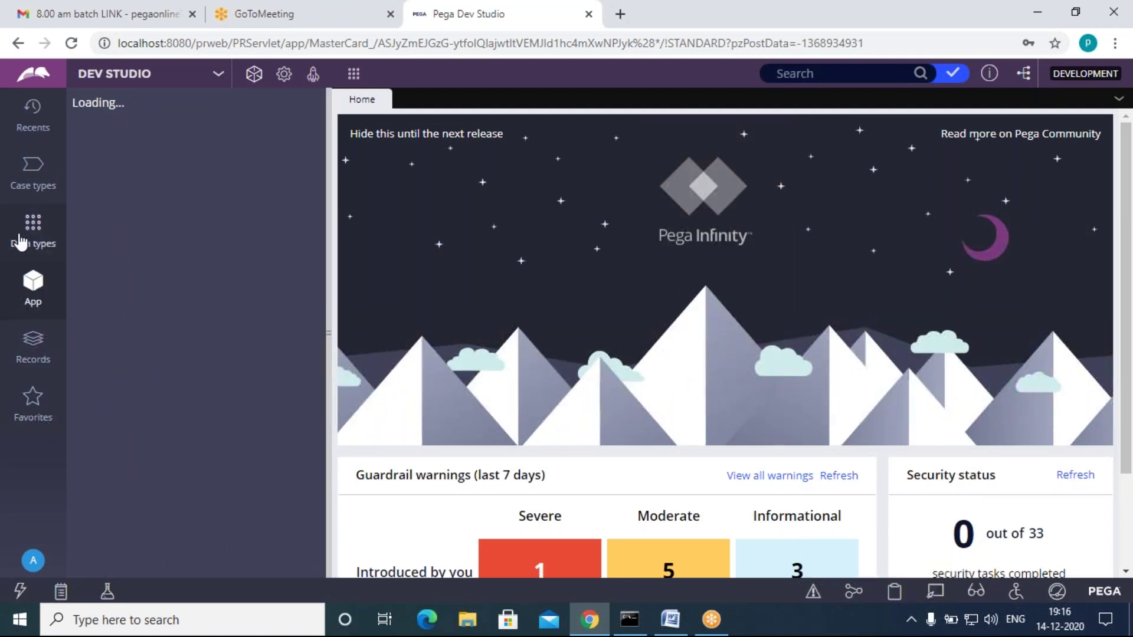
click(47, 247)
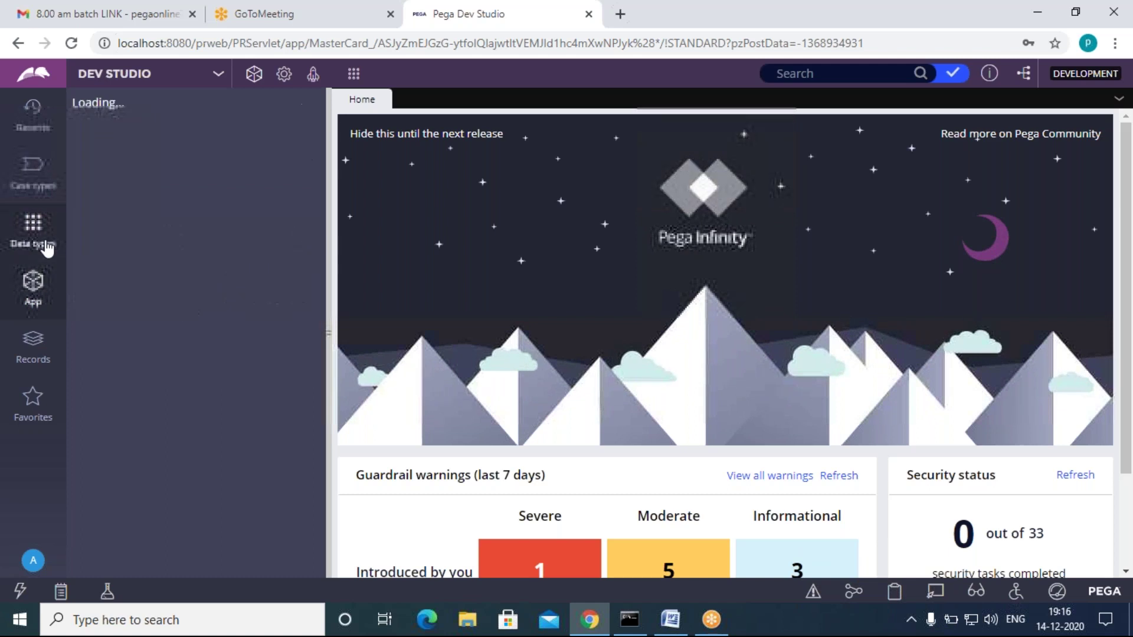
click(33, 288)
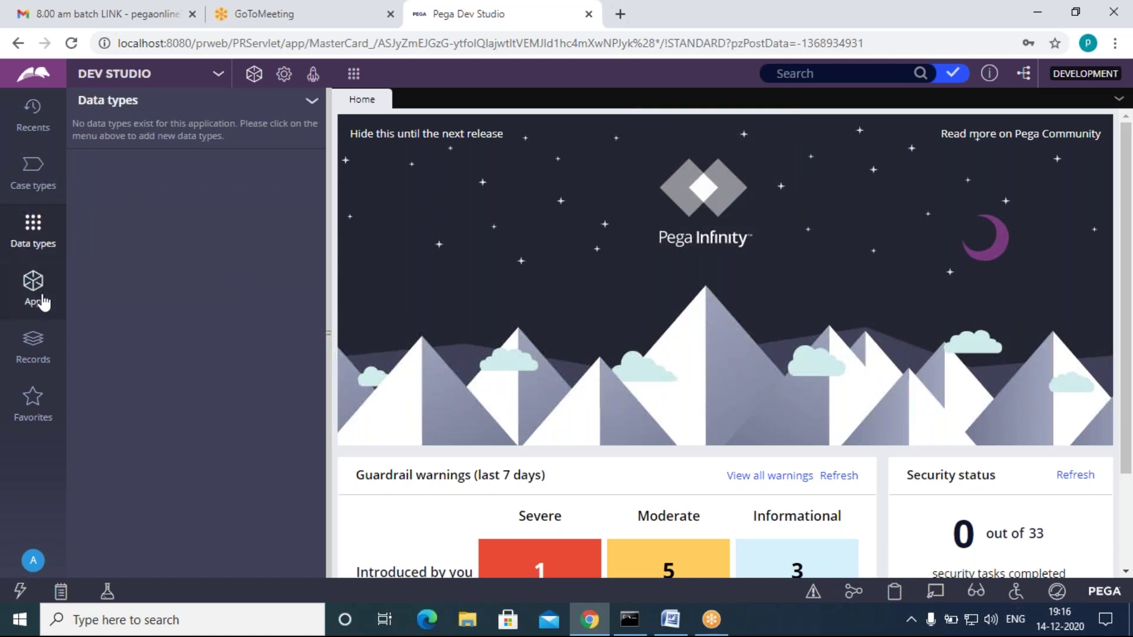
click(671, 621)
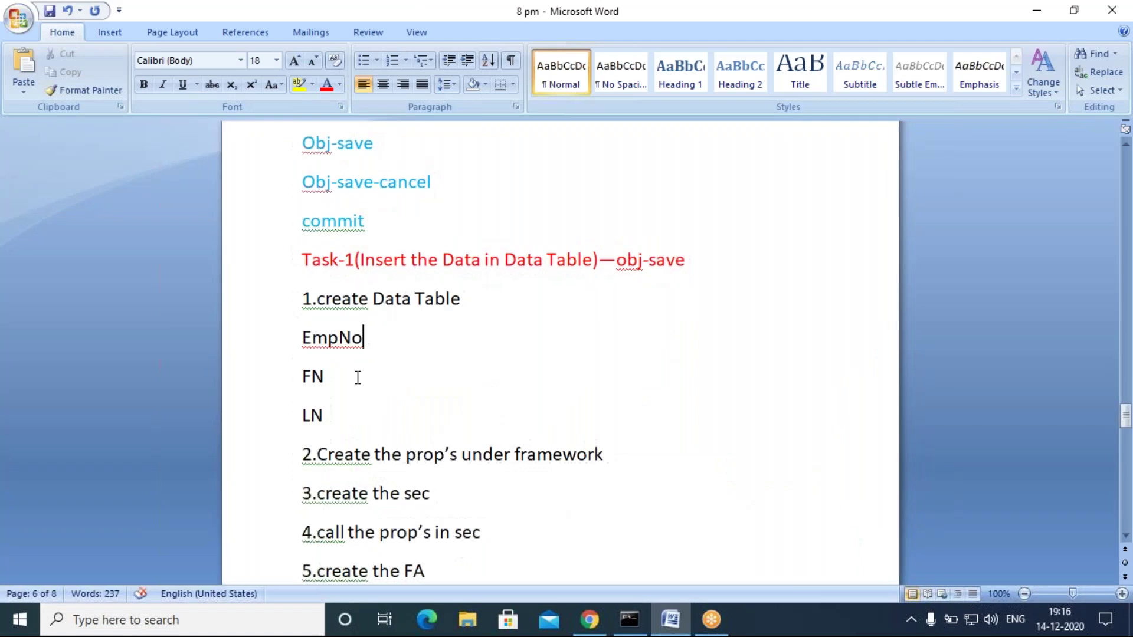
Step: After reviewing the data-table step, replace 'framework' in step 2 with 'caseType'
click(355, 377)
click(346, 418)
drag(298, 307, 468, 304)
click(443, 392)
scroll(416, 478, down, 2)
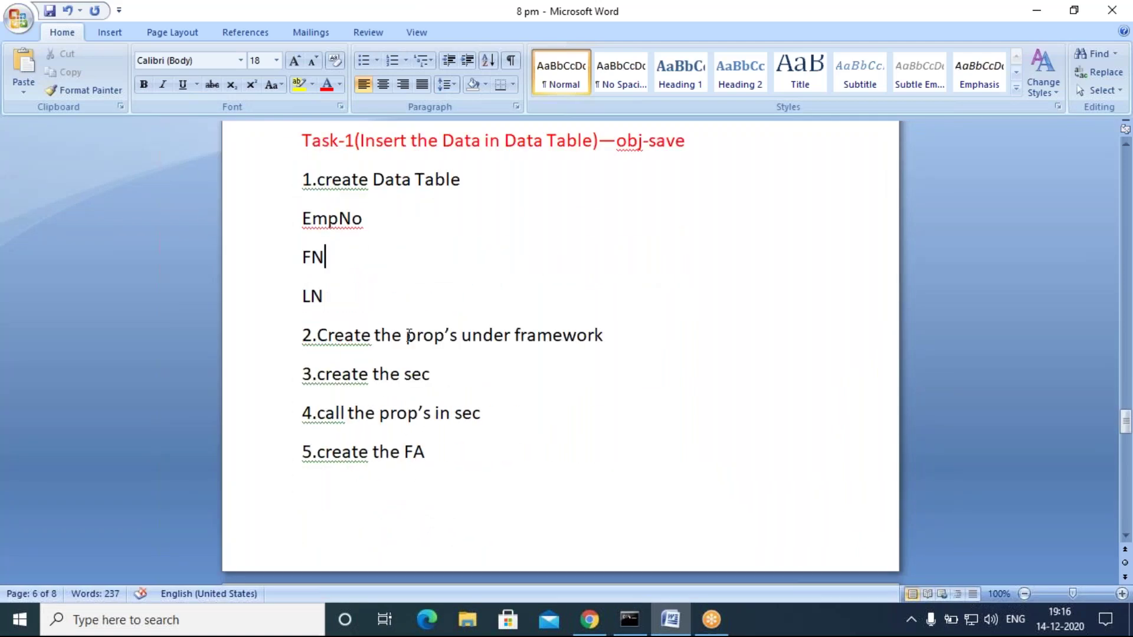
drag(622, 334, 514, 334)
text(c)
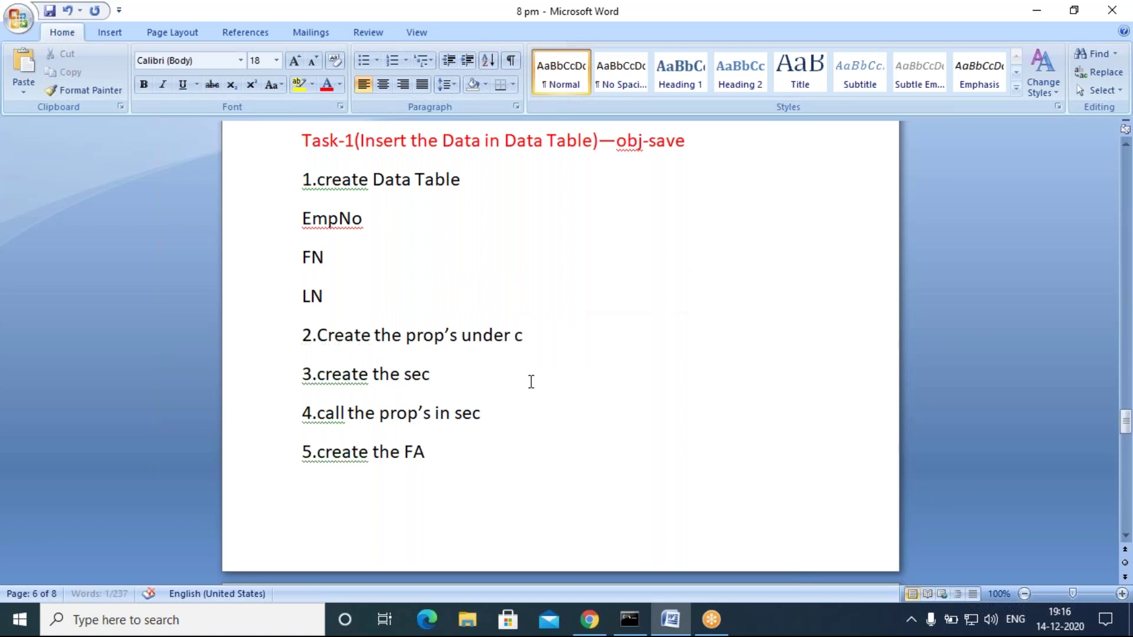
text(aseType)
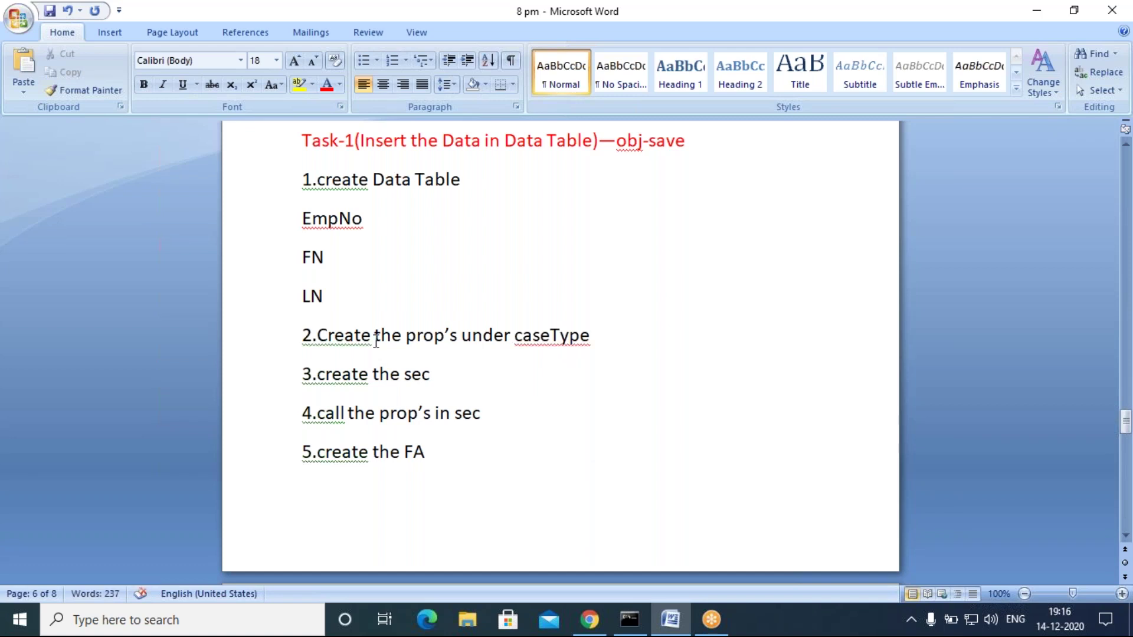
Step: Highlight the 'create the sec' step and the prop's in sec wording of step 4
click(468, 372)
key(ctrl+shift+Left)
key(ctrl+shift+Left)
key(ctrl+shift+Left)
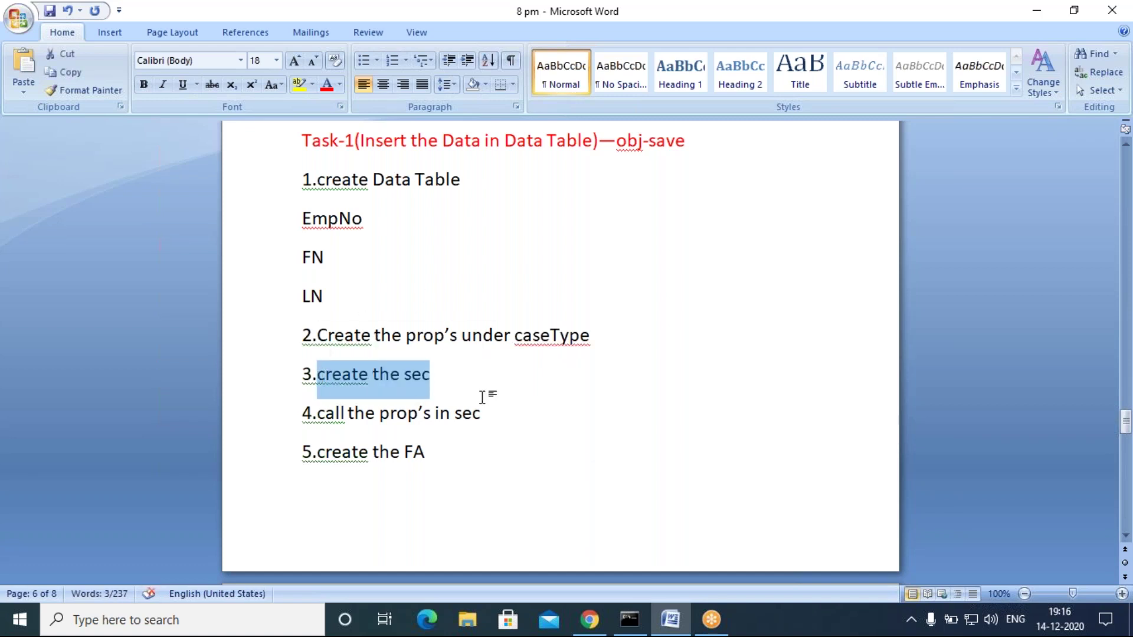
key(Right)
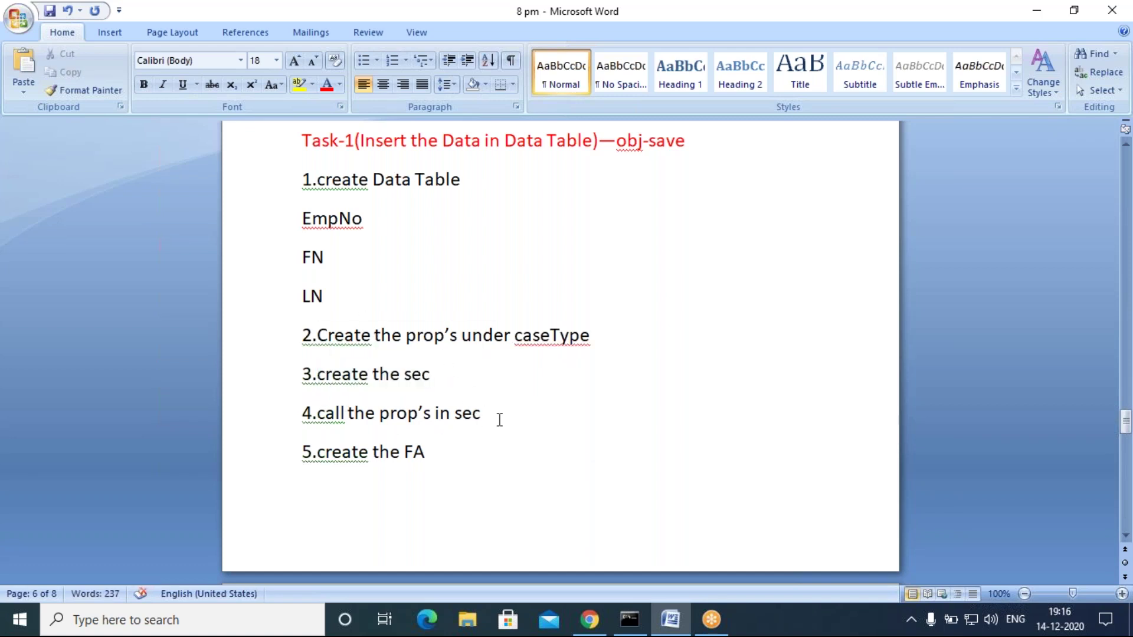
drag(498, 419, 397, 415)
click(481, 466)
click(481, 421)
click(483, 464)
Step: Highlight 'sec' in step 4 and the 'create the FA' step, then scroll toward page 7
scroll(496, 498, down, 2)
double_click(469, 334)
click(464, 387)
drag(317, 372, 504, 392)
click(493, 417)
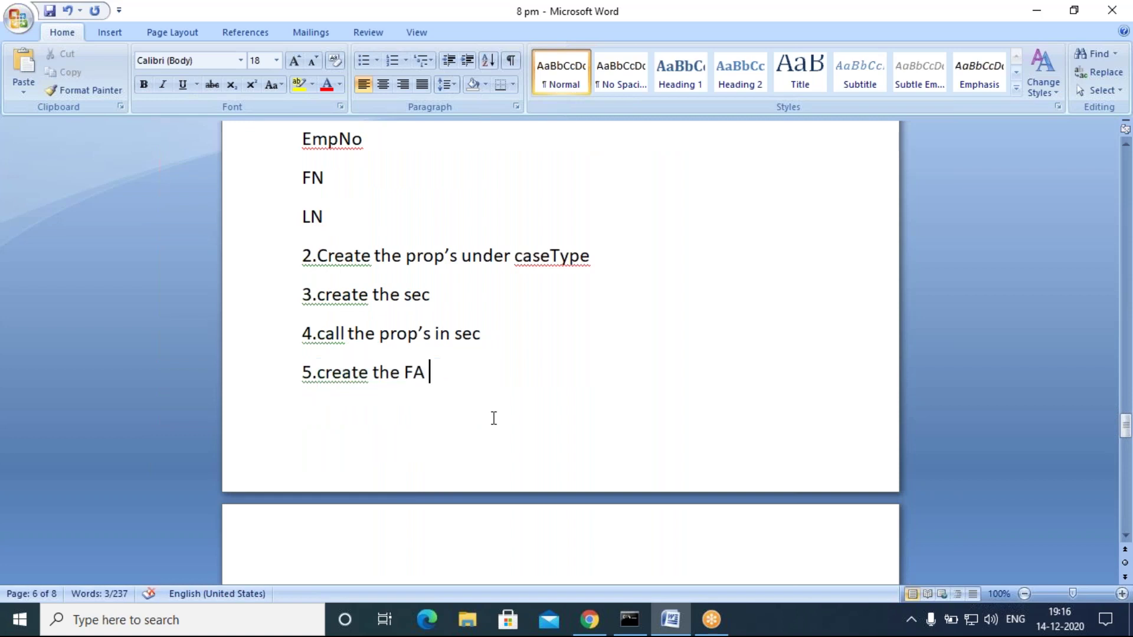
scroll(419, 467, down, 6)
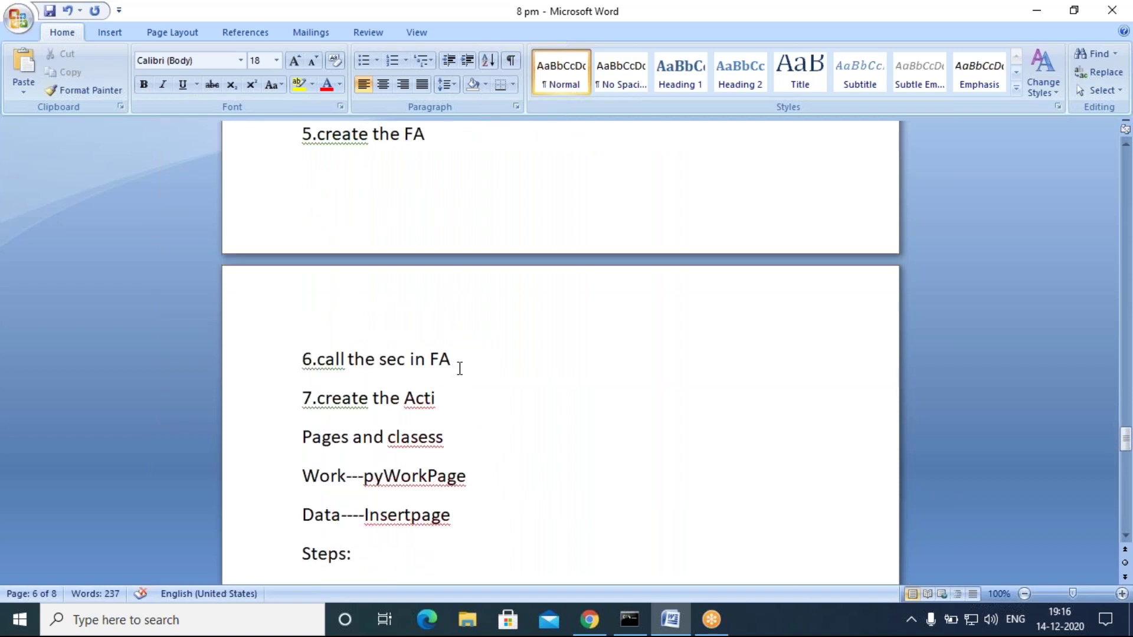
drag(473, 362, 355, 367)
click(535, 437)
scroll(366, 485, down, 2)
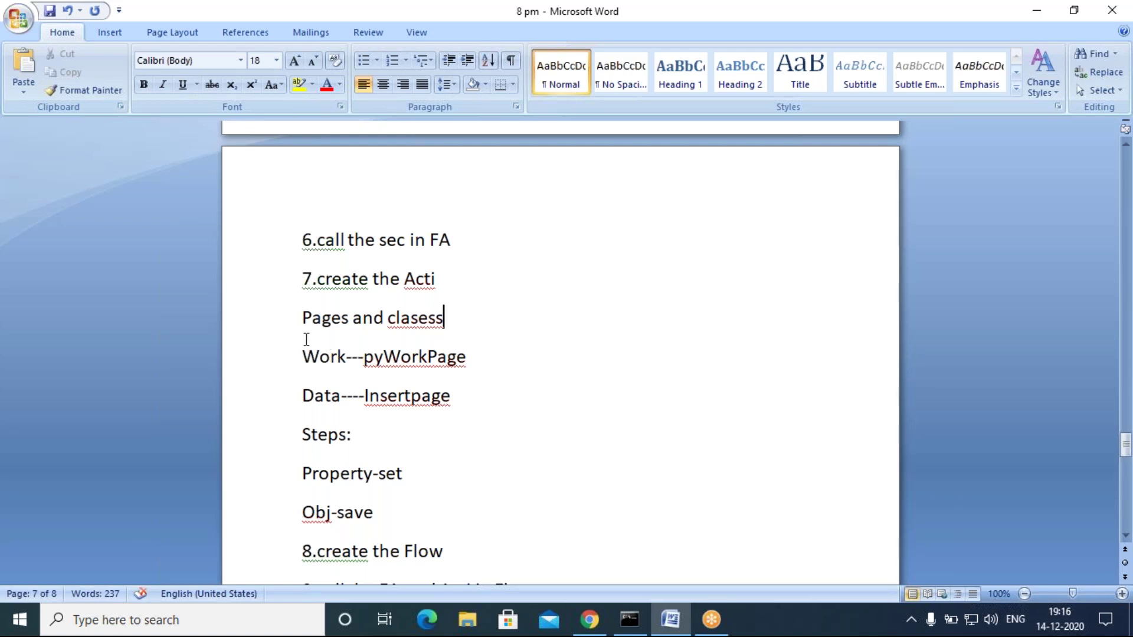
drag(304, 319, 448, 319)
click(410, 392)
drag(303, 356, 345, 357)
click(283, 400)
click(436, 468)
drag(442, 281, 301, 280)
click(472, 436)
drag(476, 361, 376, 364)
click(442, 430)
click(487, 364)
text(--Defa)
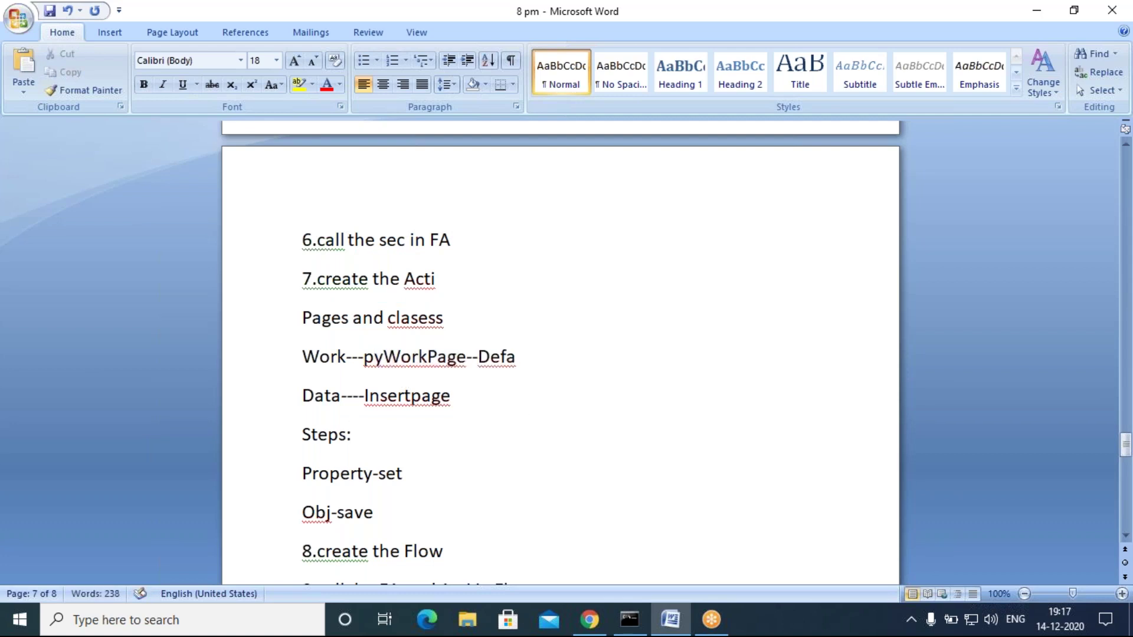
text(ult)
key(Down)
key(Down)
key(Down)
key(Down)
click(472, 409)
scroll(372, 426, down, 2)
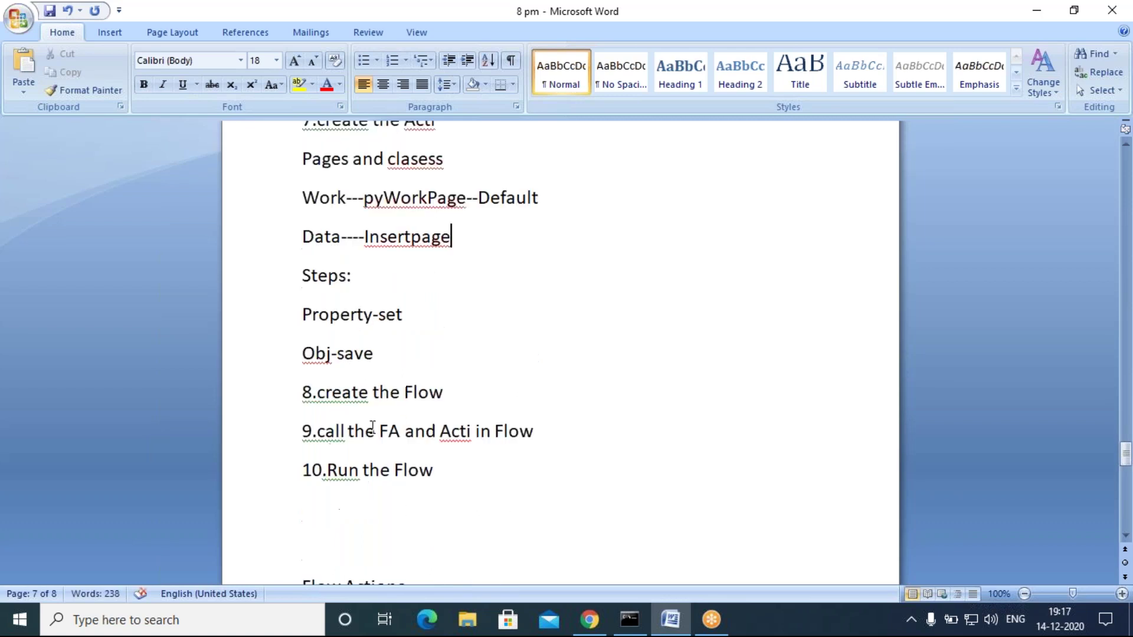
drag(303, 315, 397, 364)
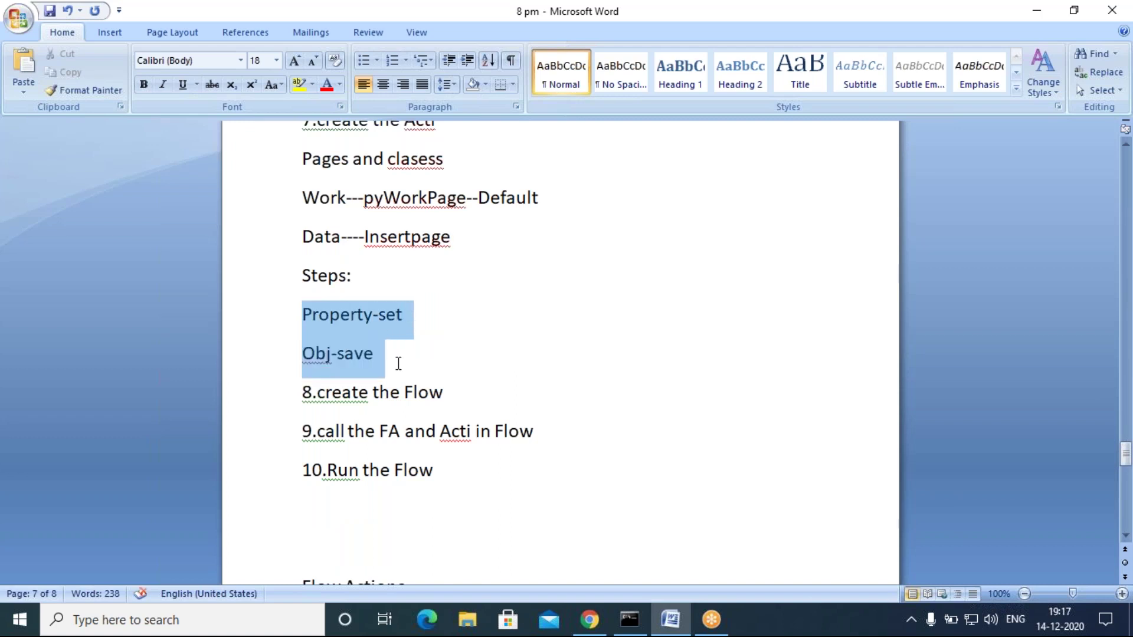
click(377, 278)
click(380, 352)
drag(468, 394, 346, 396)
click(602, 420)
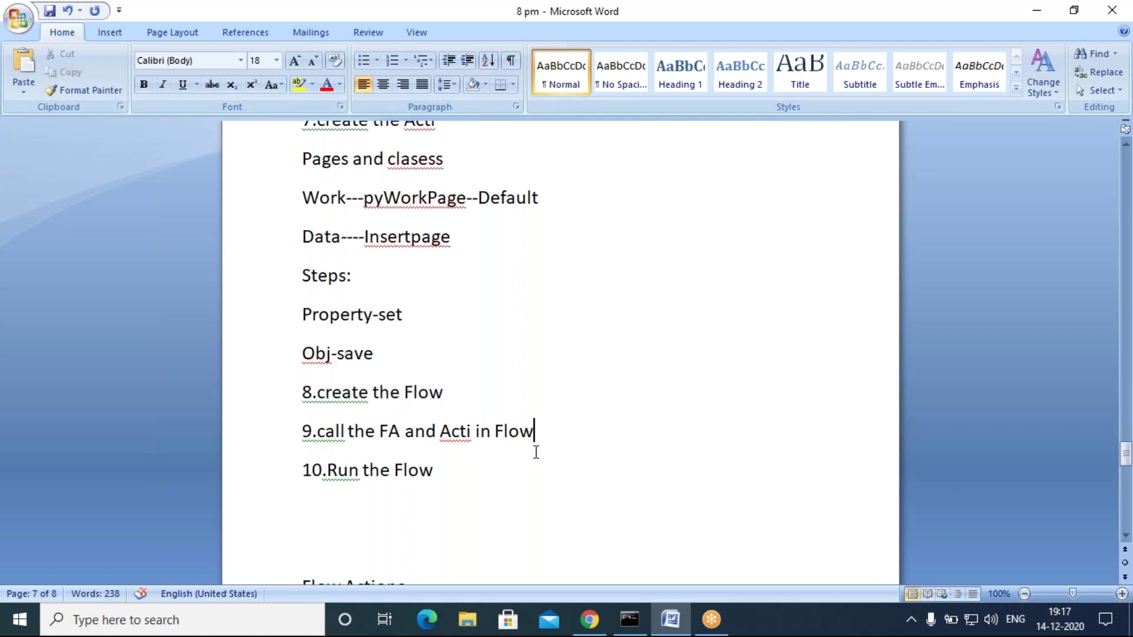
drag(534, 431, 476, 431)
click(442, 481)
drag(443, 481, 323, 456)
click(304, 506)
scroll(463, 503, up, 5)
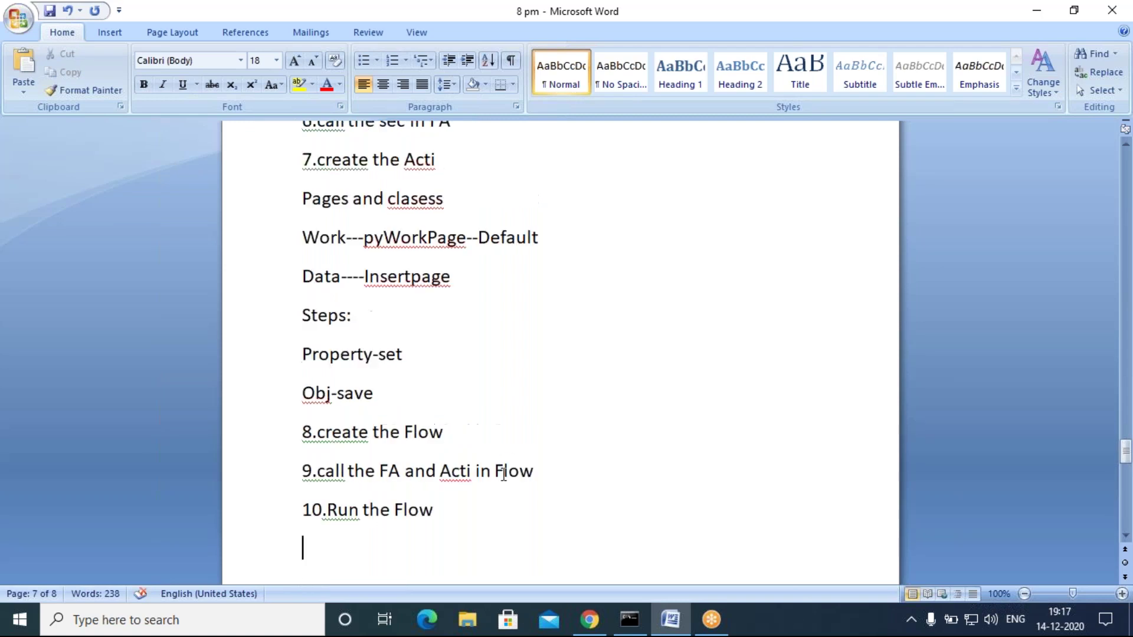
scroll(464, 502, up, 5)
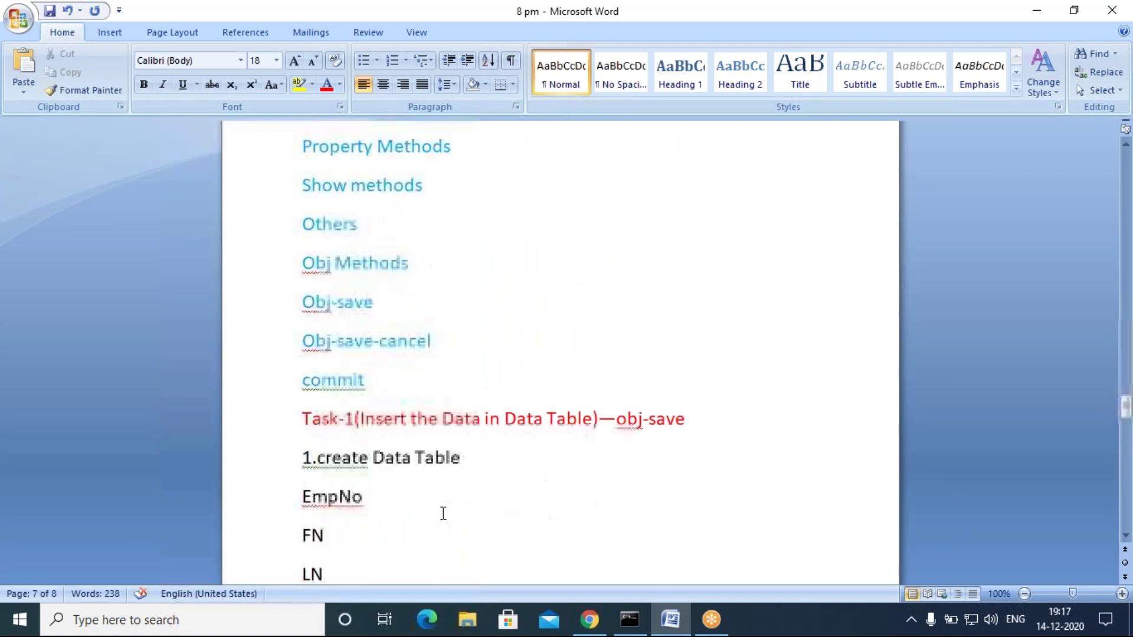
scroll(433, 520, down, 2)
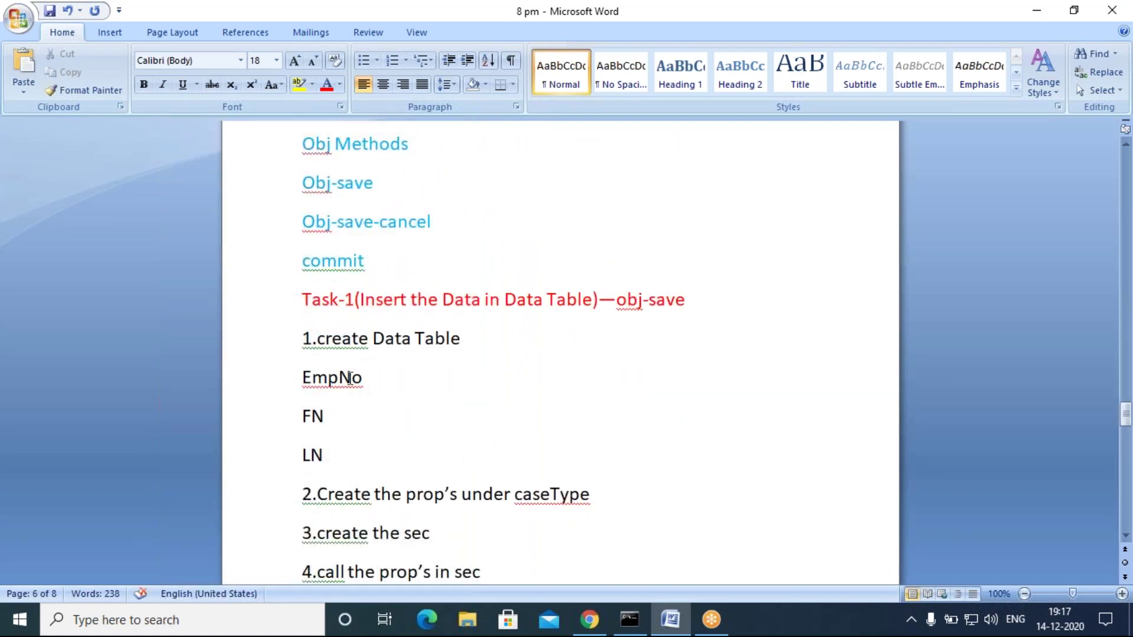
scroll(458, 456, down, 6)
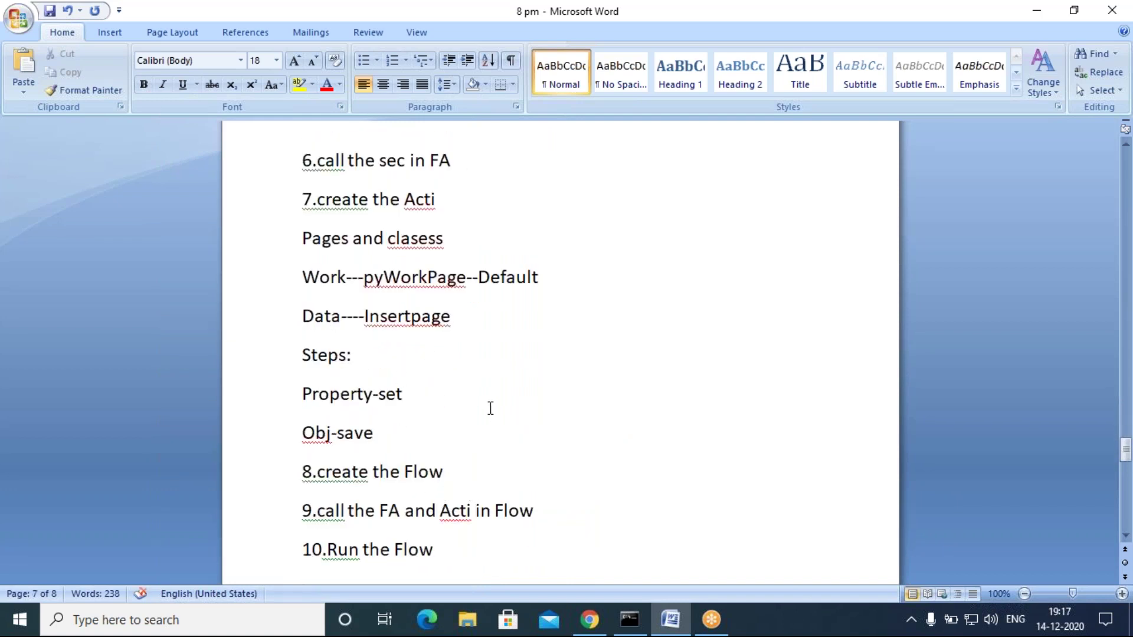
scroll(468, 496, down, 3)
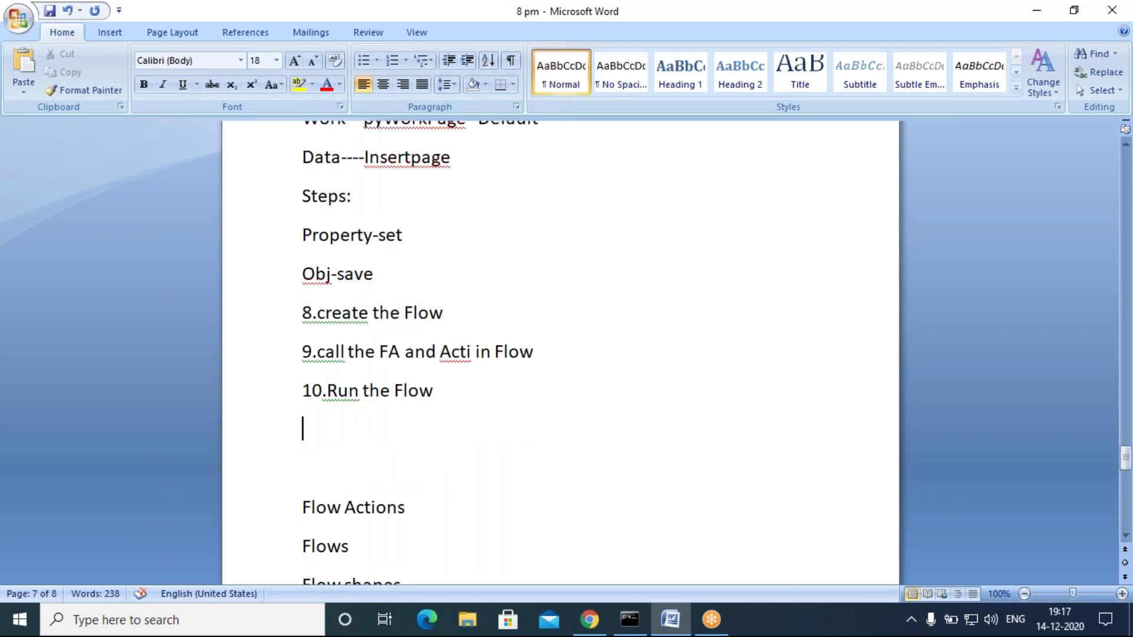
scroll(476, 479, up, 2)
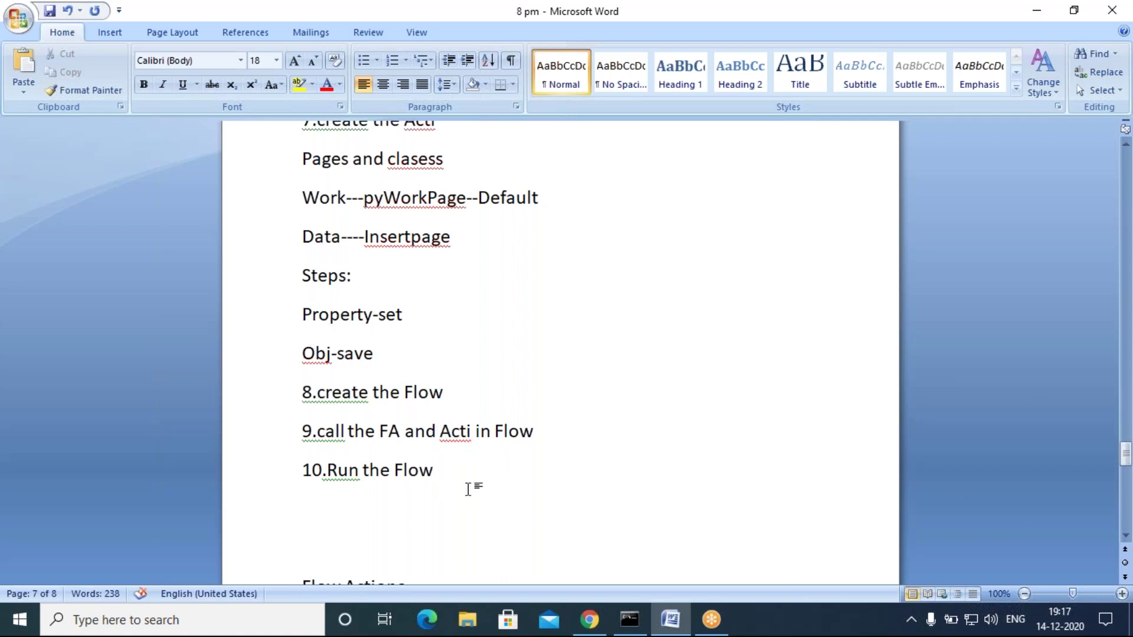
scroll(466, 487, up, 1)
scroll(479, 481, down, 1)
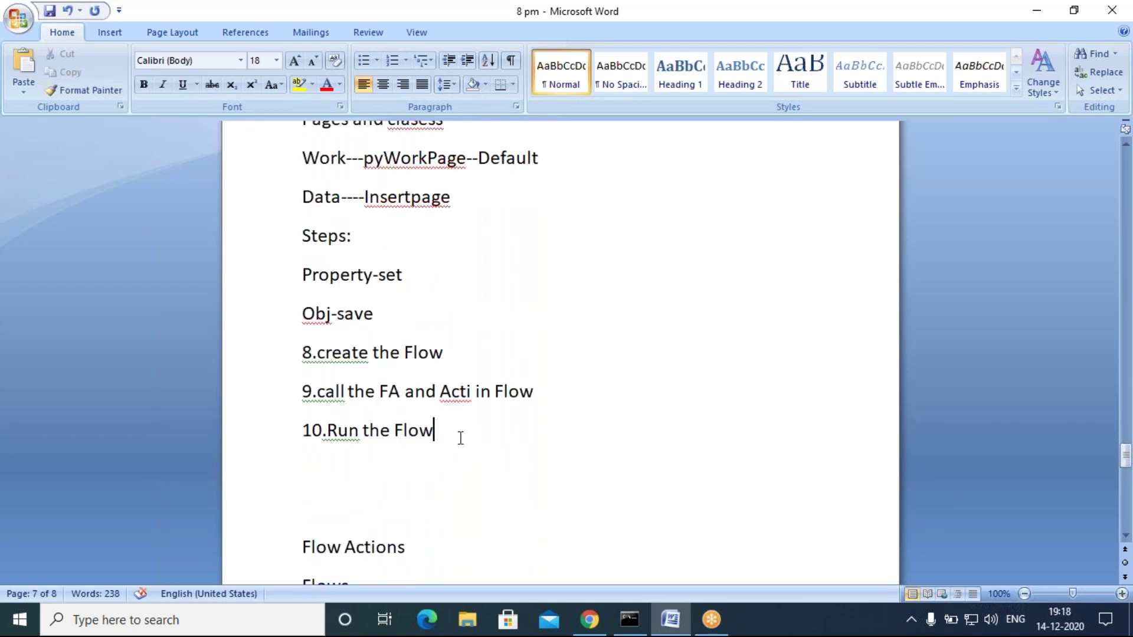
scroll(460, 434, up, 3)
scroll(456, 438, up, 5)
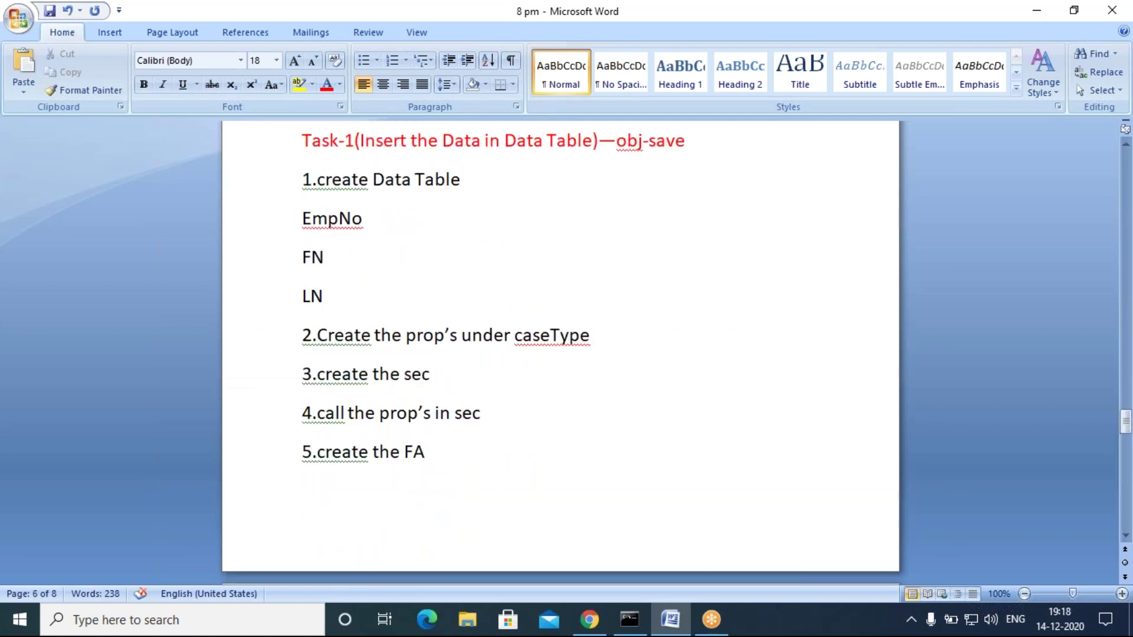
Step: In Dev Studio, expand the Scenarioes class and view Recents, then glance back at the notes
click(474, 310)
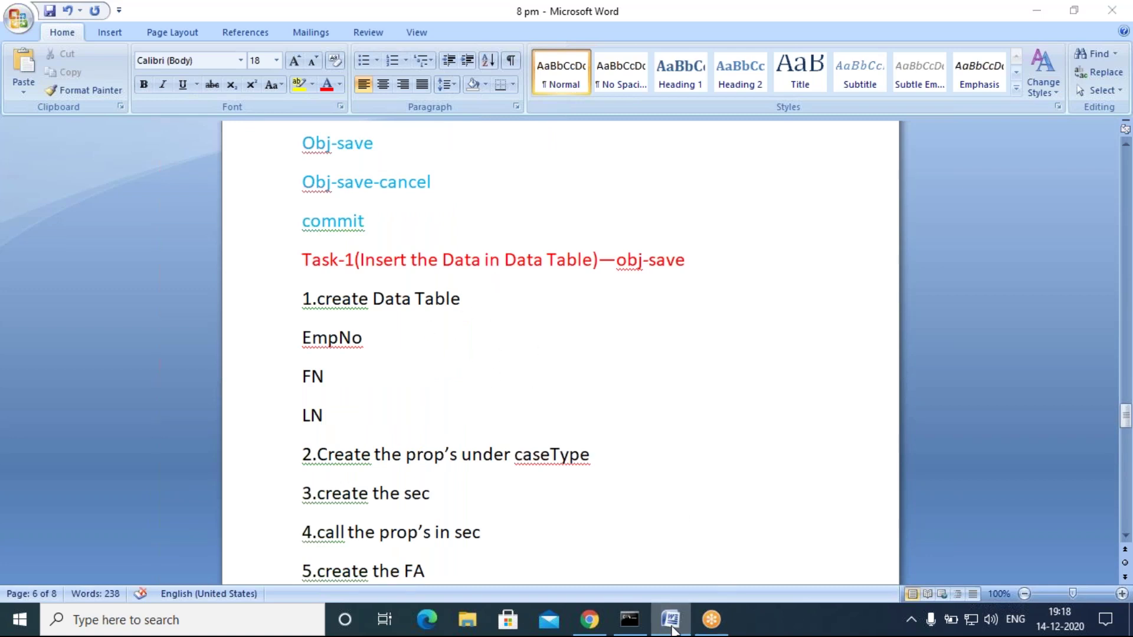
click(670, 619)
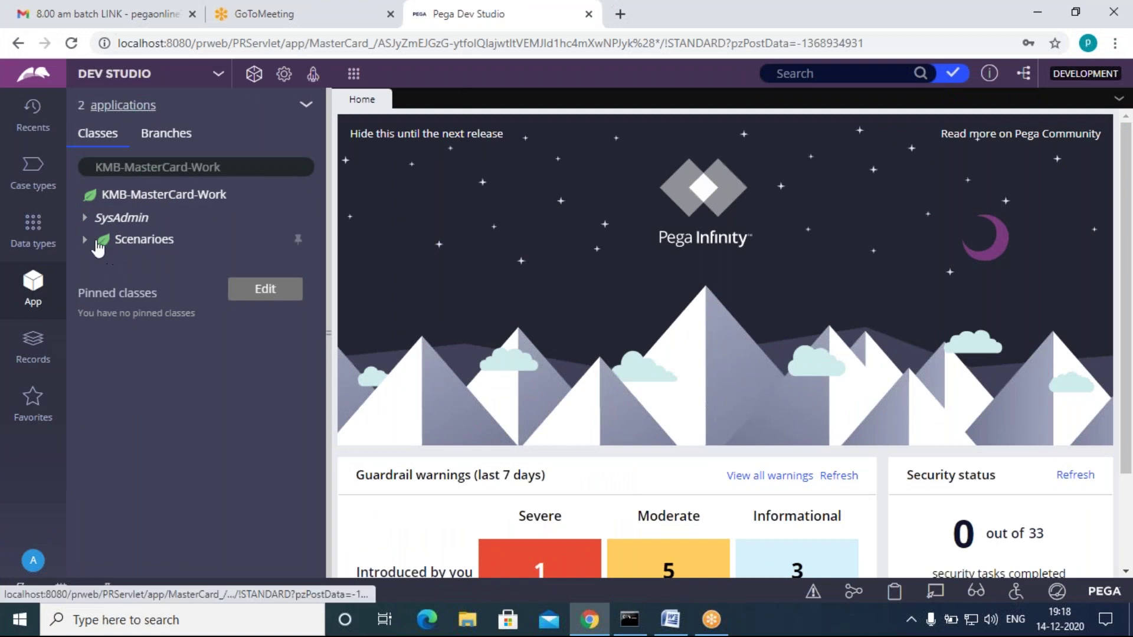
click(94, 242)
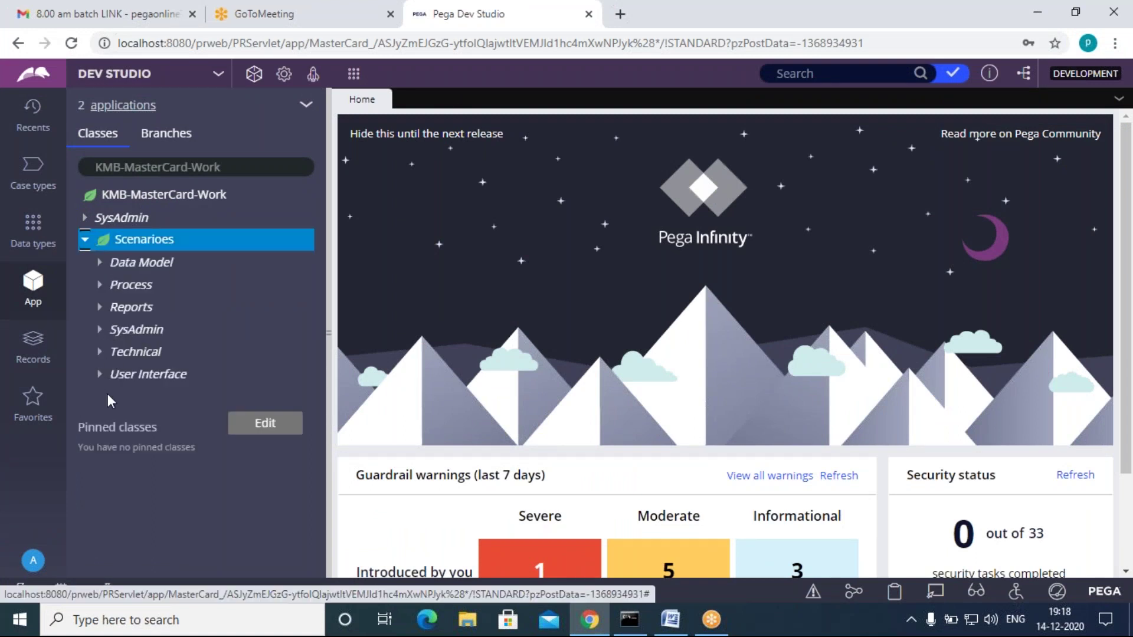
click(33, 112)
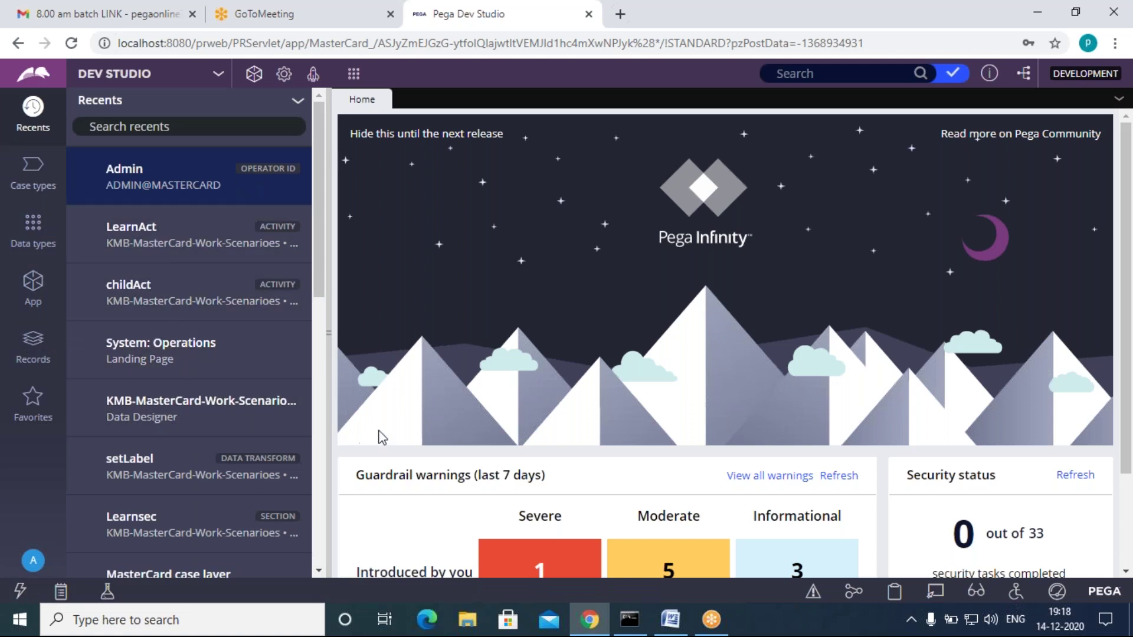
click(667, 618)
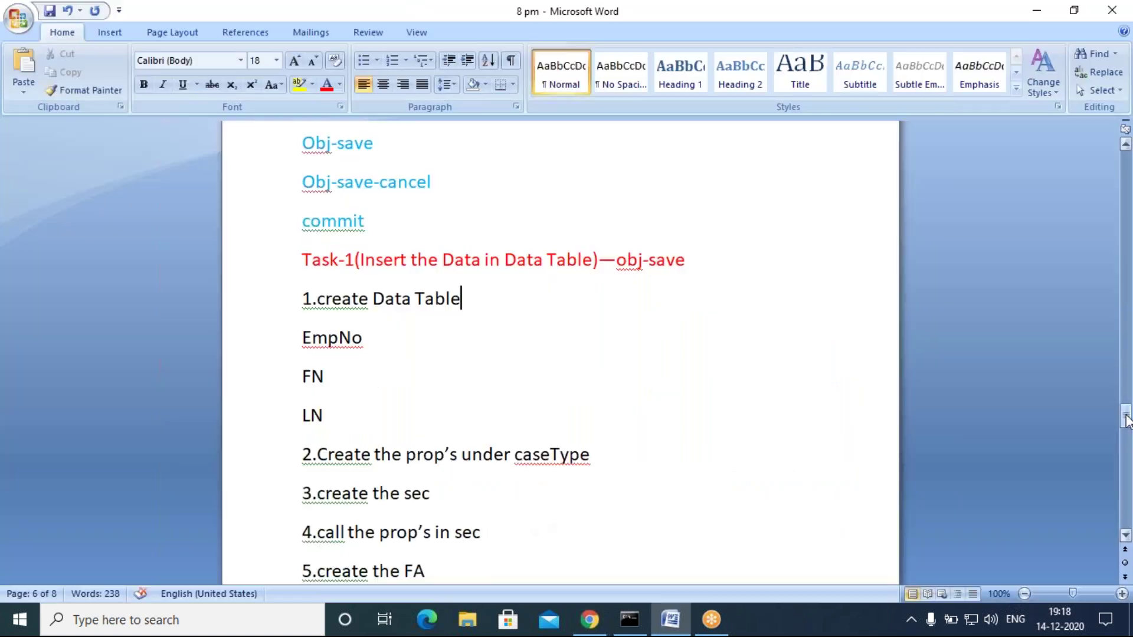
drag(1126, 407, 993, 437)
scroll(602, 476, up, 10)
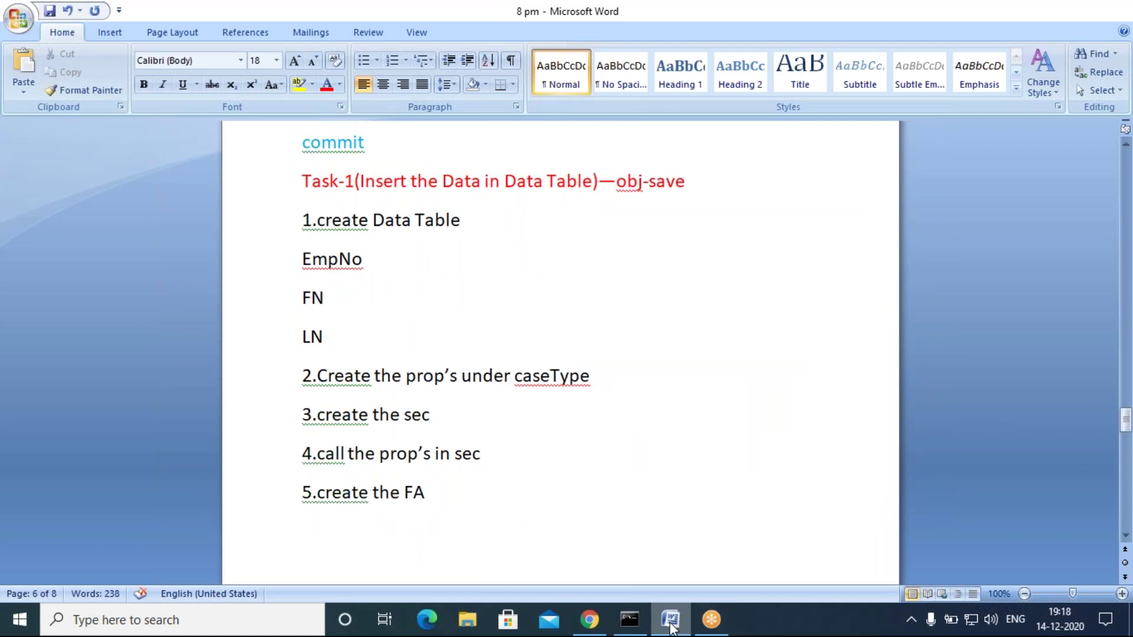
Step: Back in Dev Studio, collapse Scenarioes and open the application's Data types list
click(589, 619)
click(33, 294)
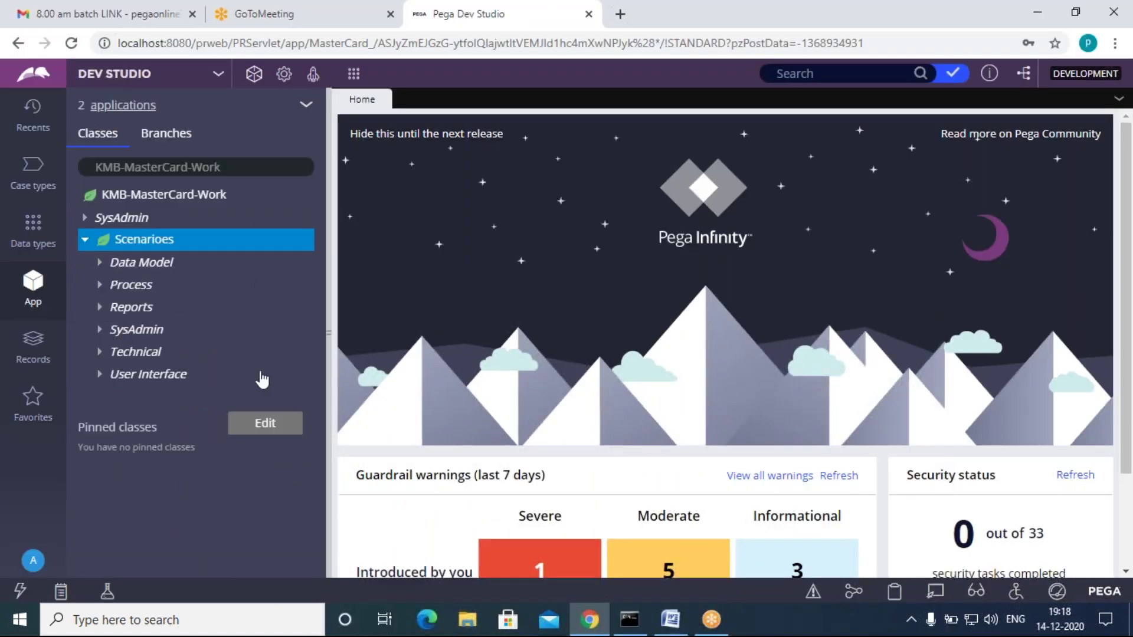
click(85, 239)
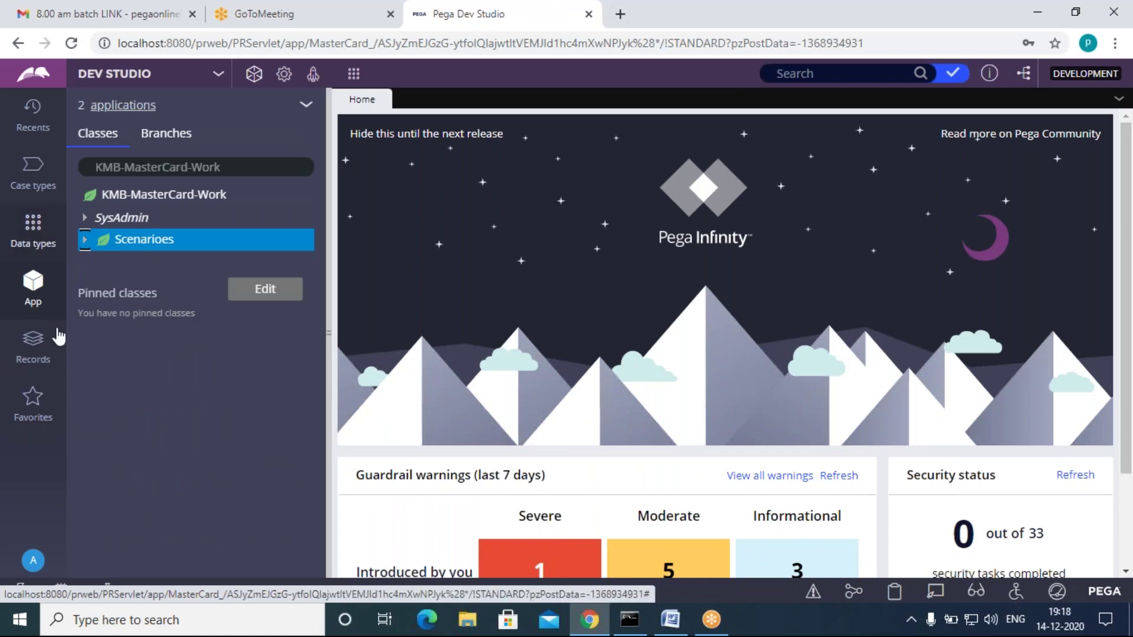
click(36, 242)
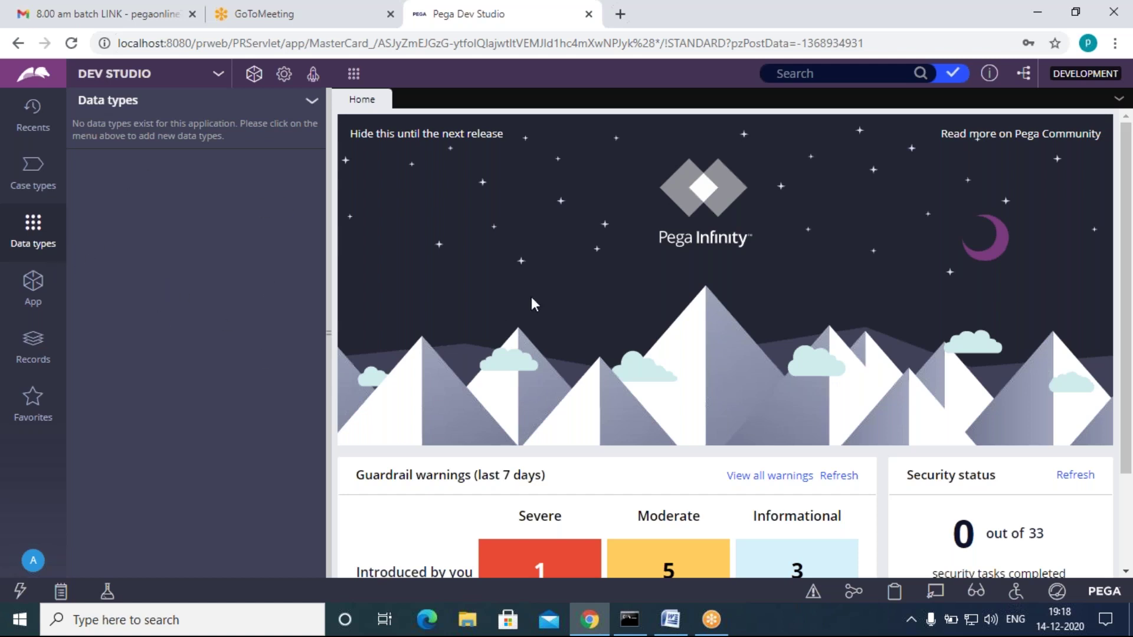
click(801, 629)
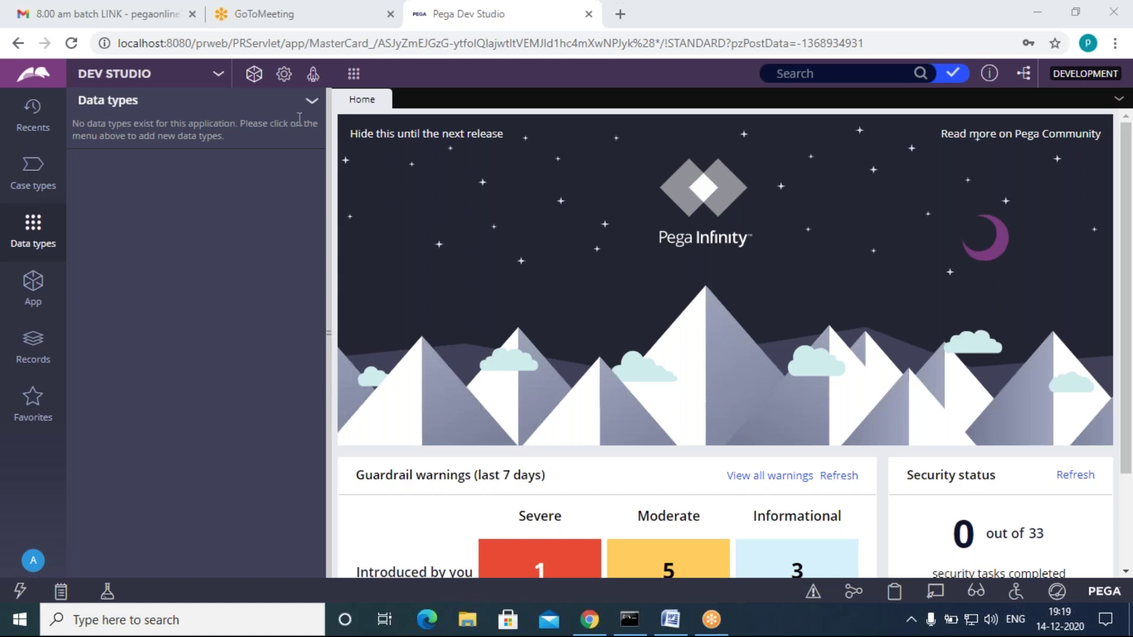
Step: Add a new data type labelled EmpData, with description EmpData, and submit it
click(312, 100)
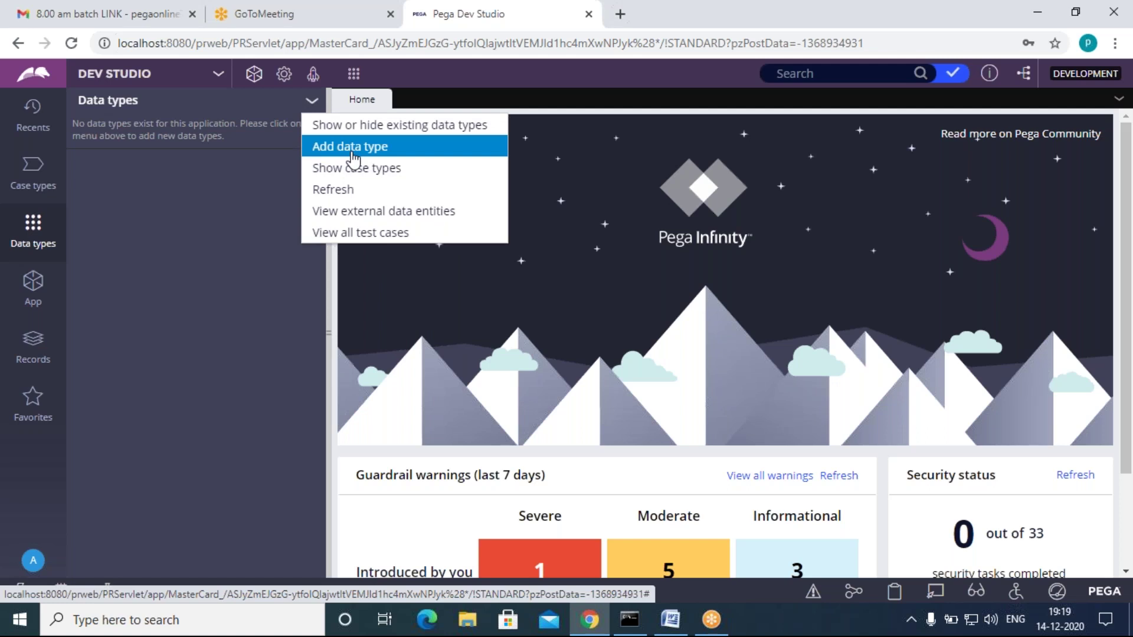
click(353, 154)
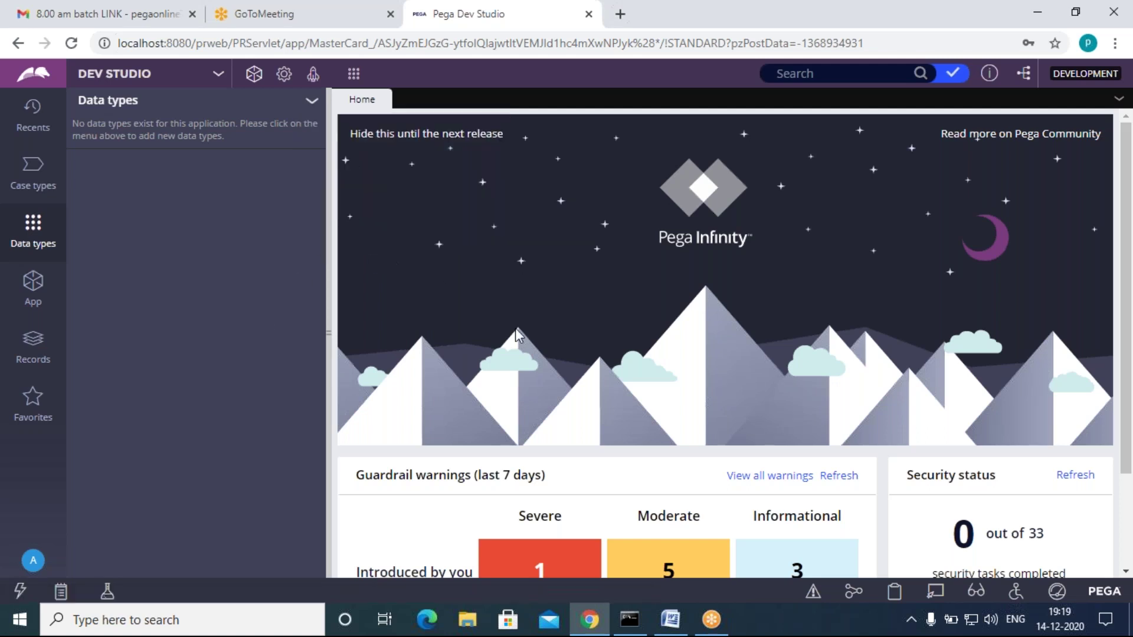
click(409, 288)
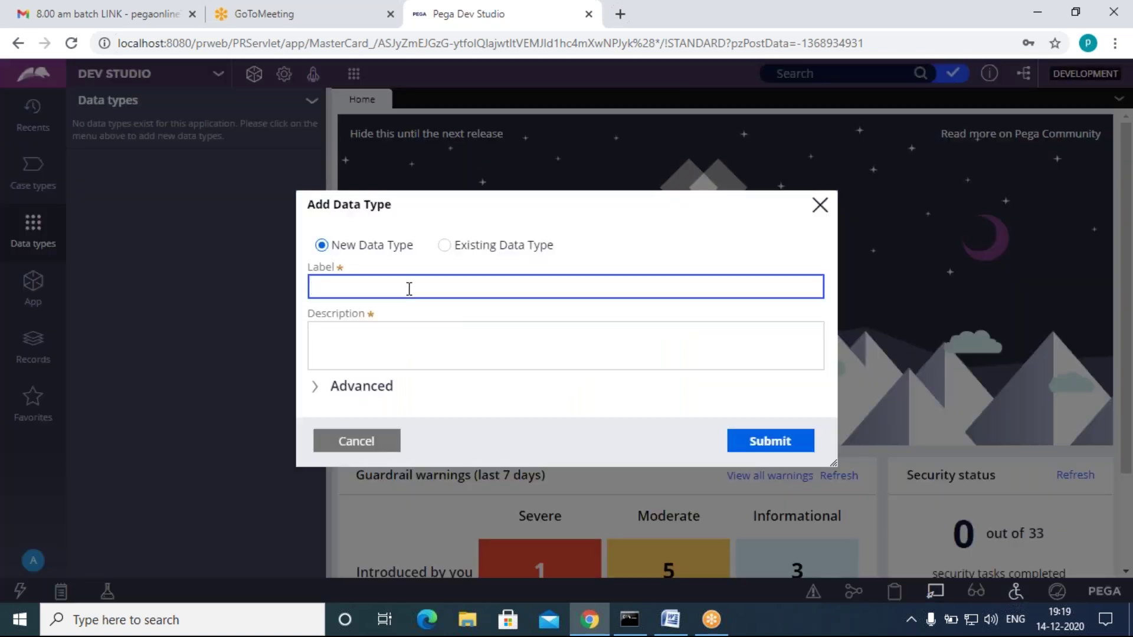
text(EmpData)
key(Tab)
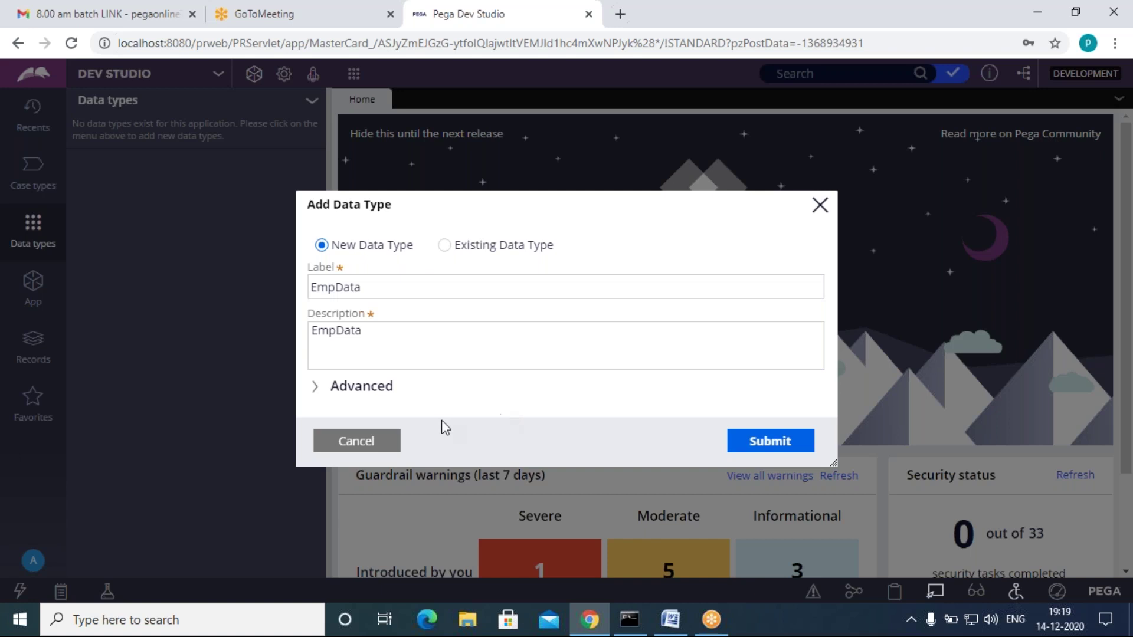
click(316, 389)
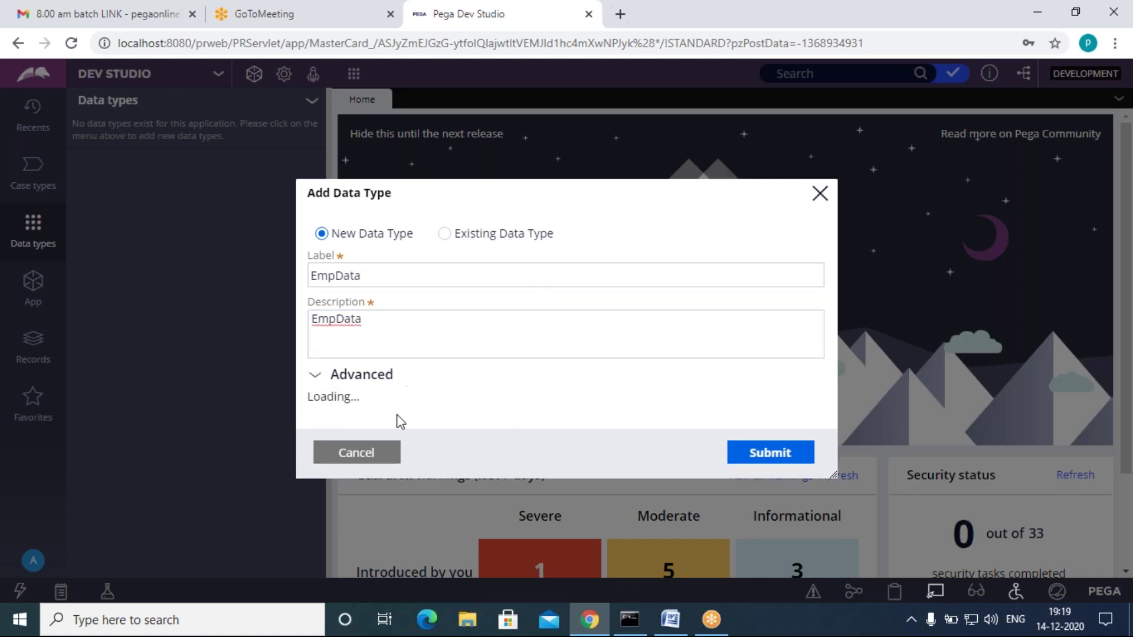
click(460, 337)
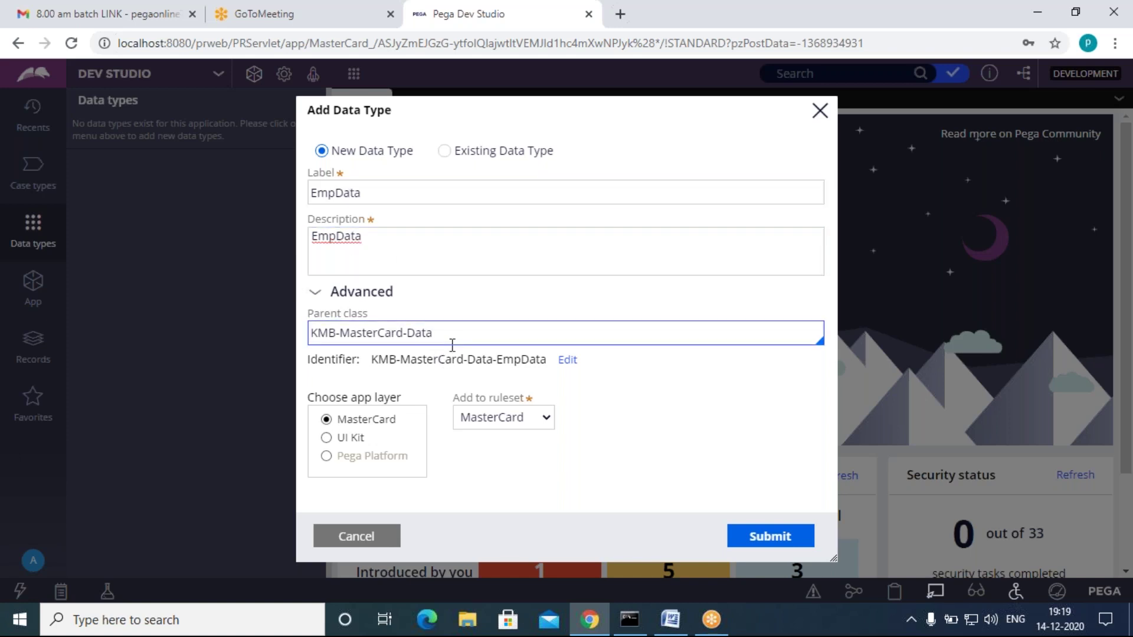
click(323, 290)
click(767, 442)
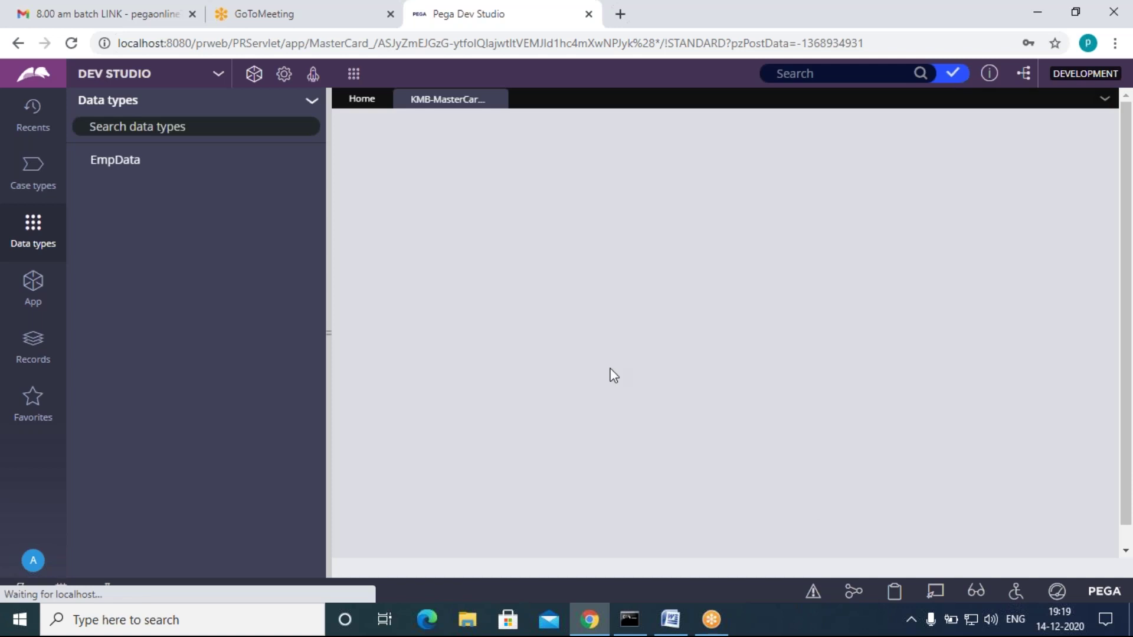
Step: Add a first blank field row to EmpData's data model
click(391, 364)
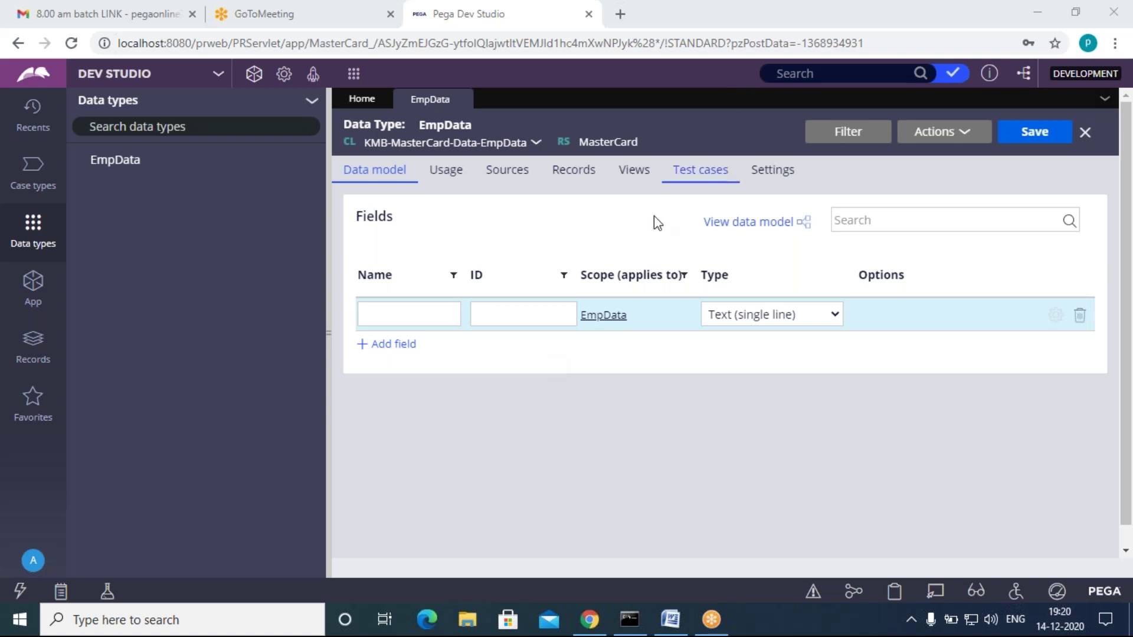
Step: Add an EmpID field of type Integer to EmpData
click(570, 363)
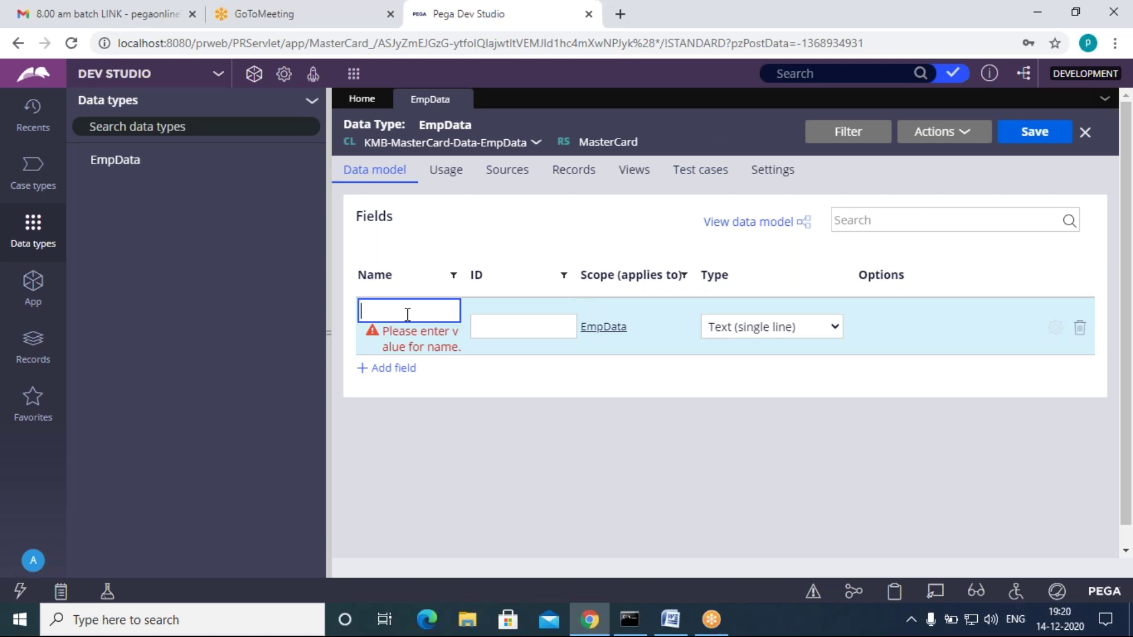
text(EmpID)
click(673, 390)
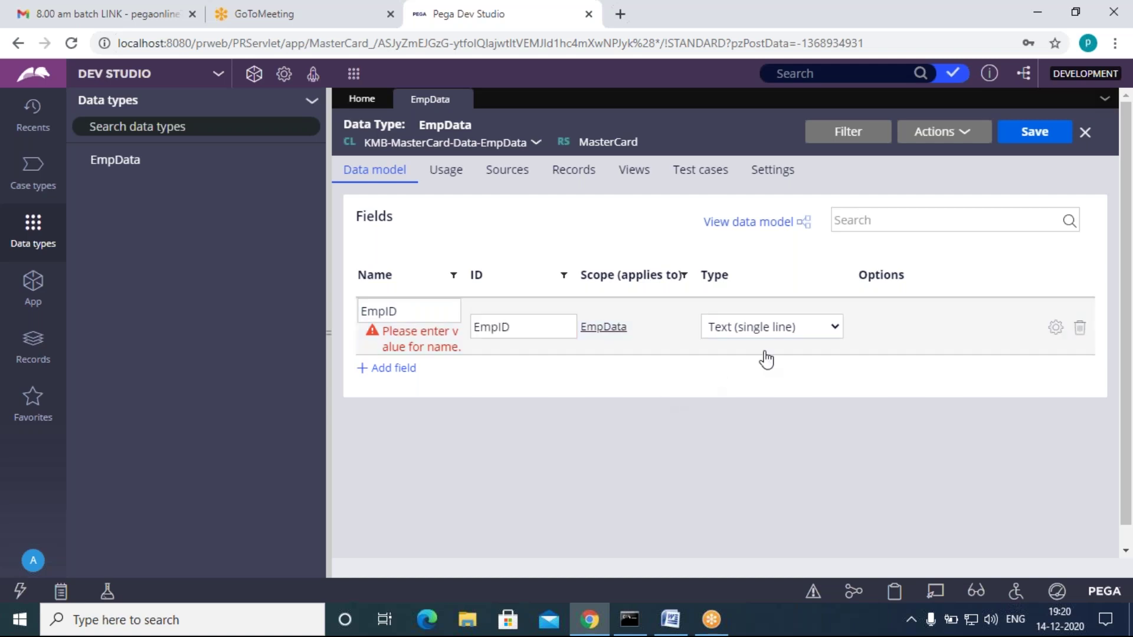
click(765, 330)
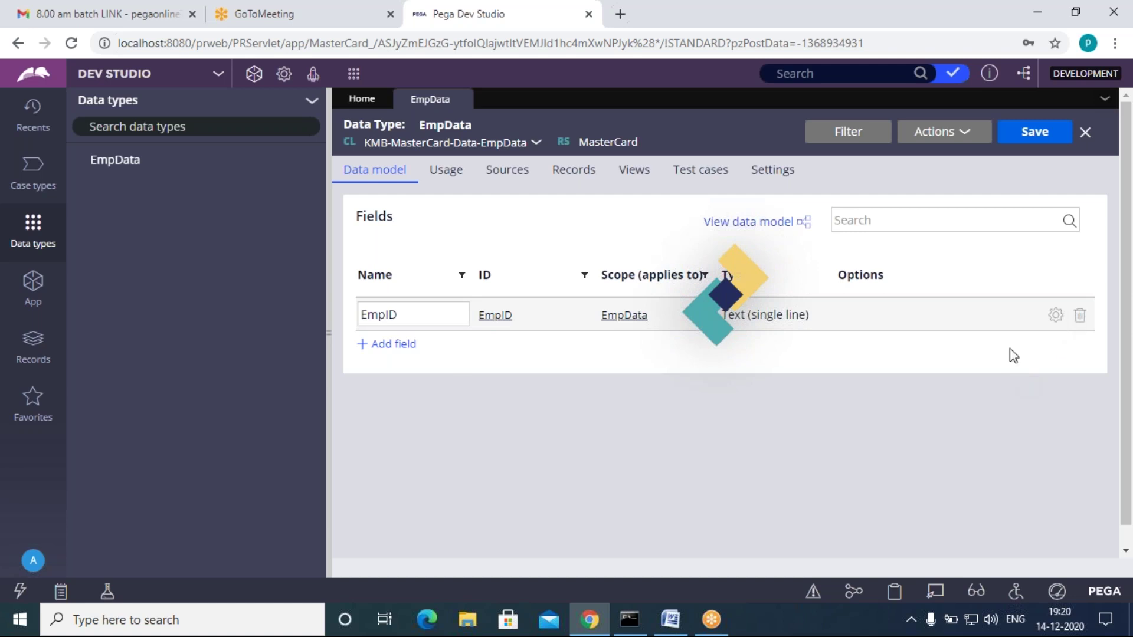
click(389, 360)
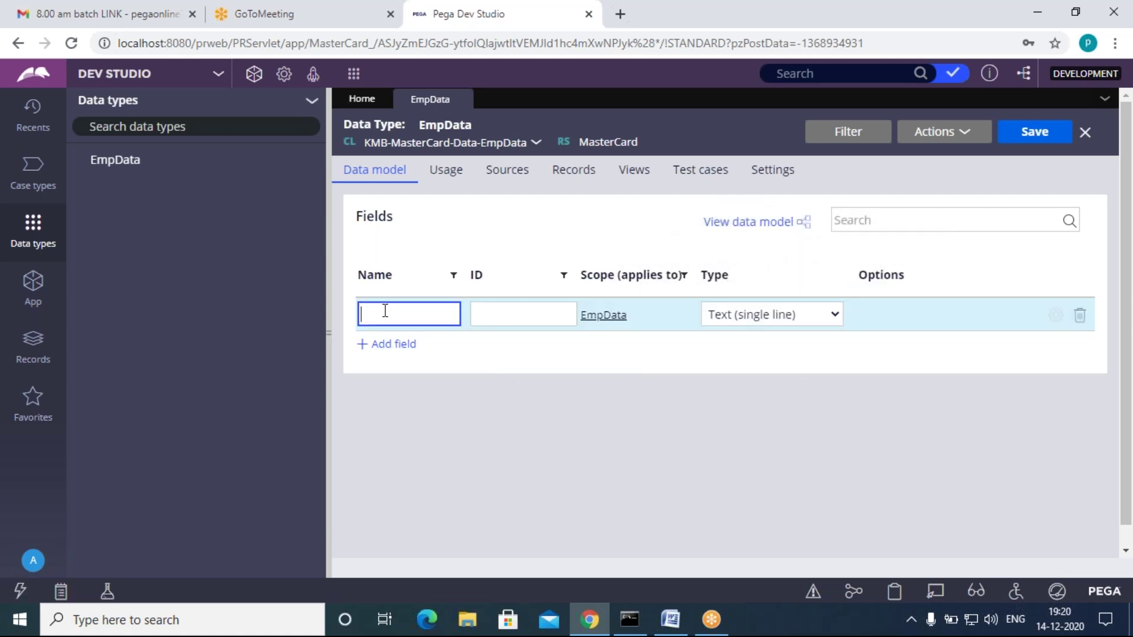
text(EmpID)
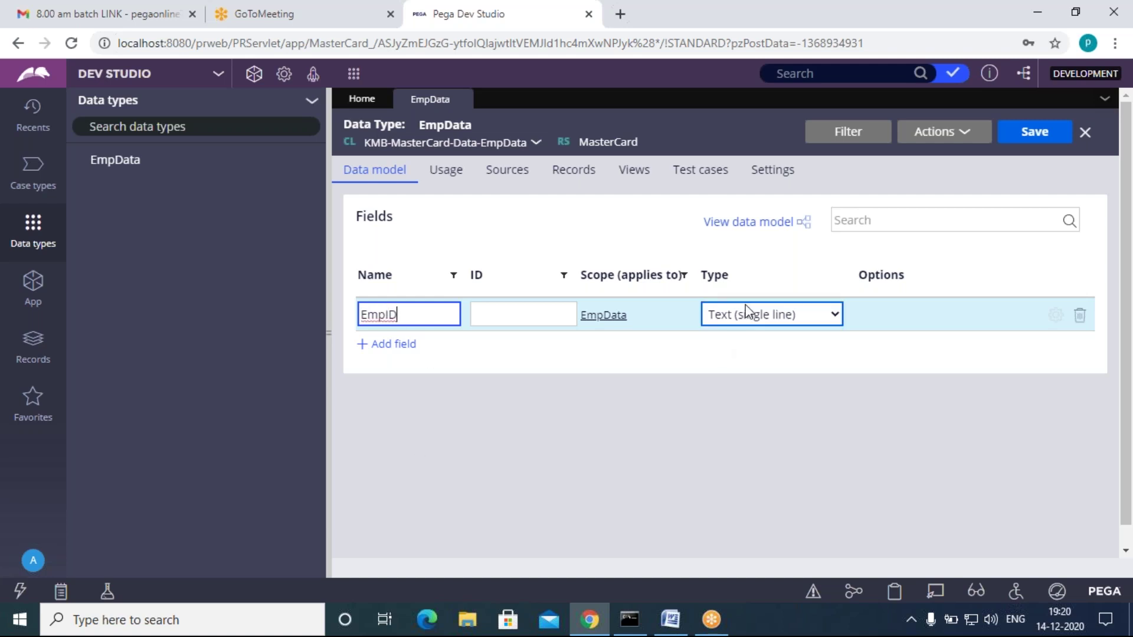
click(749, 311)
click(774, 163)
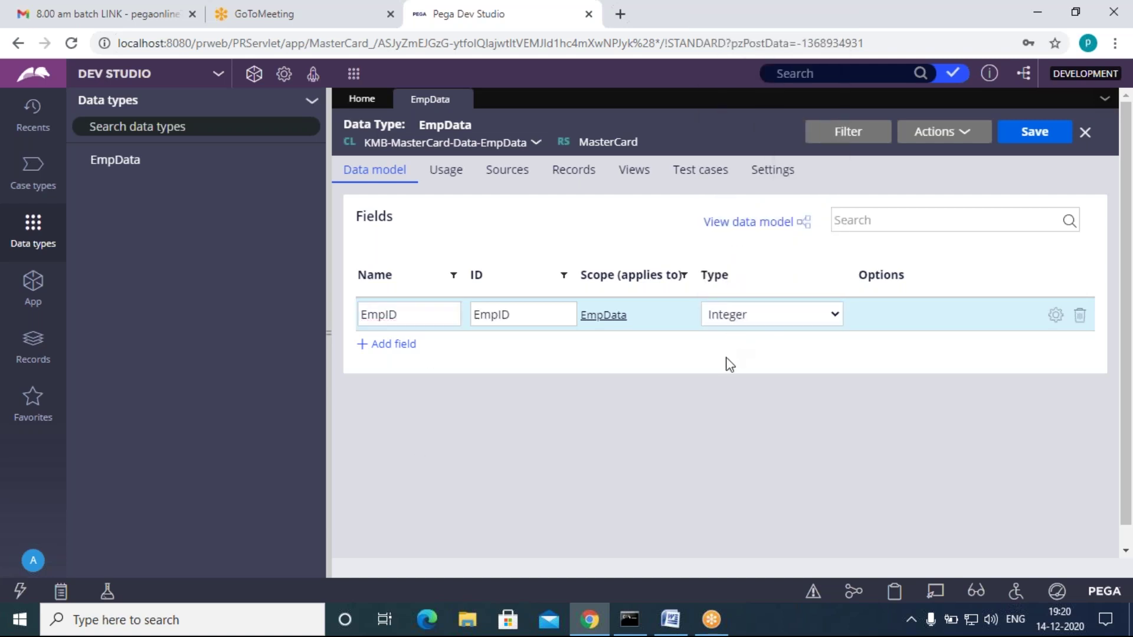
Step: Add LastName and FirstName fields as single-line text
click(384, 351)
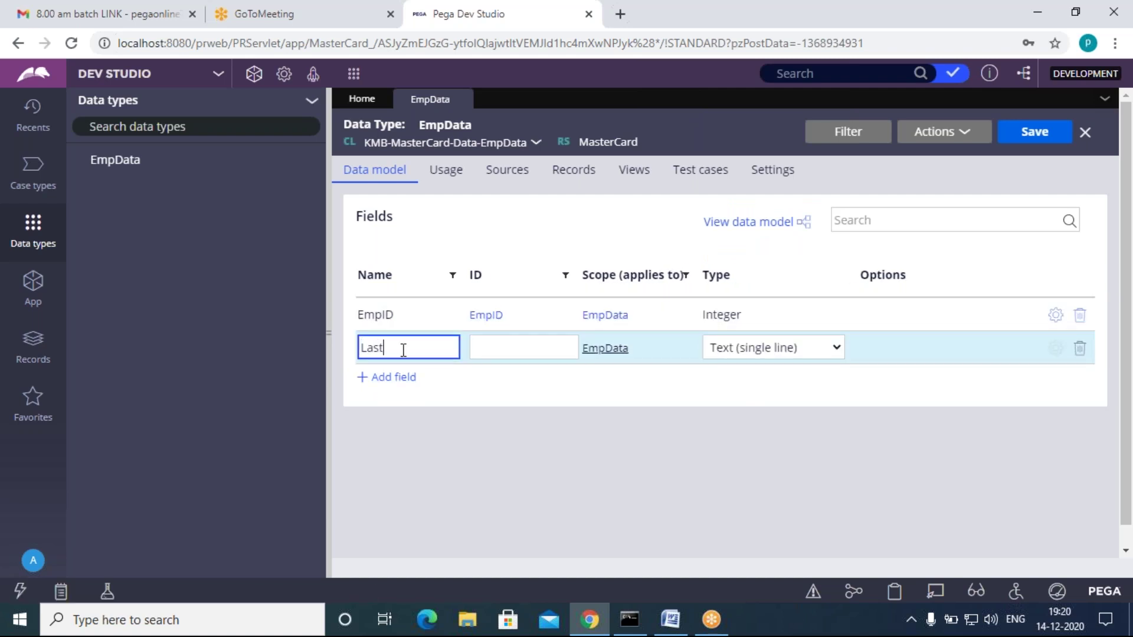
text(LastName)
click(596, 409)
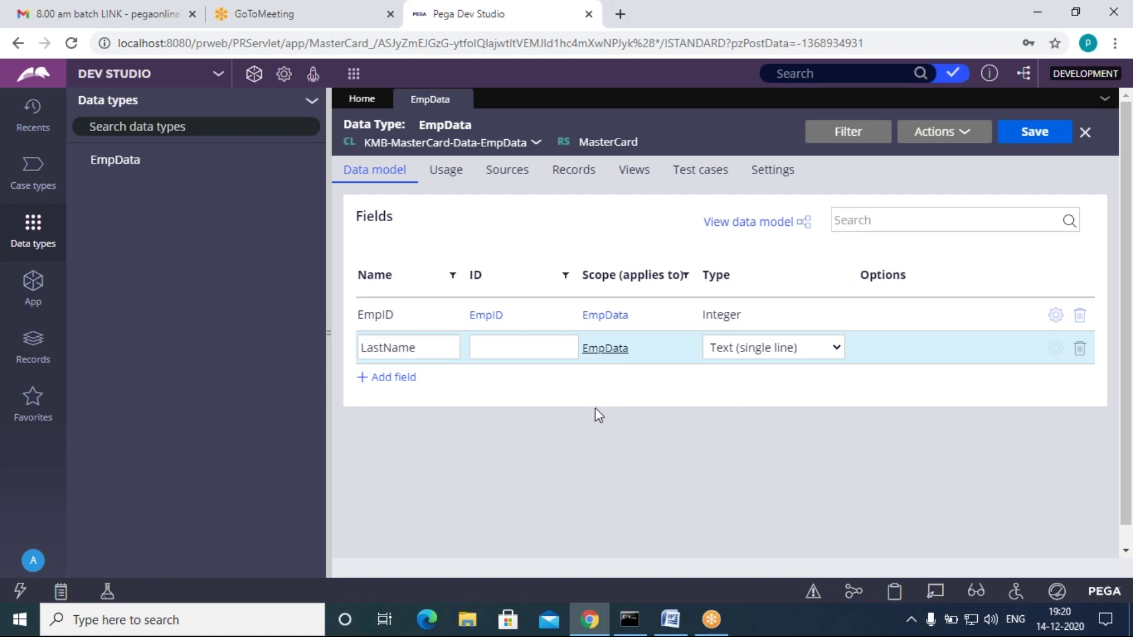
click(407, 383)
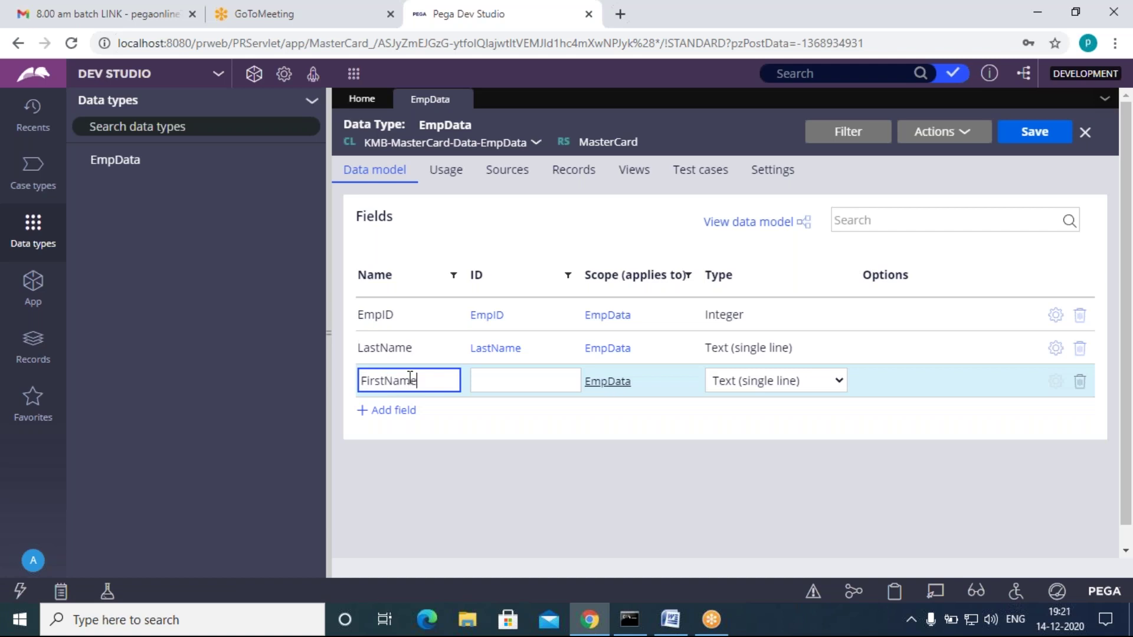
click(562, 431)
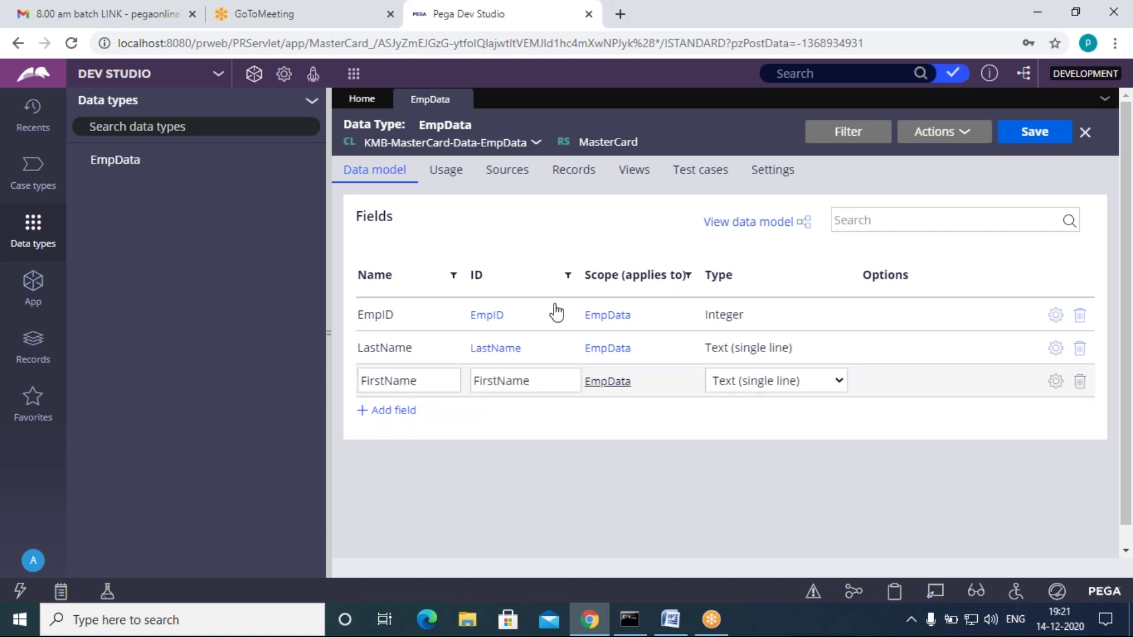
Step: Configure EmpData's local data source with EmpID as the record key, keeping data page generation
click(573, 169)
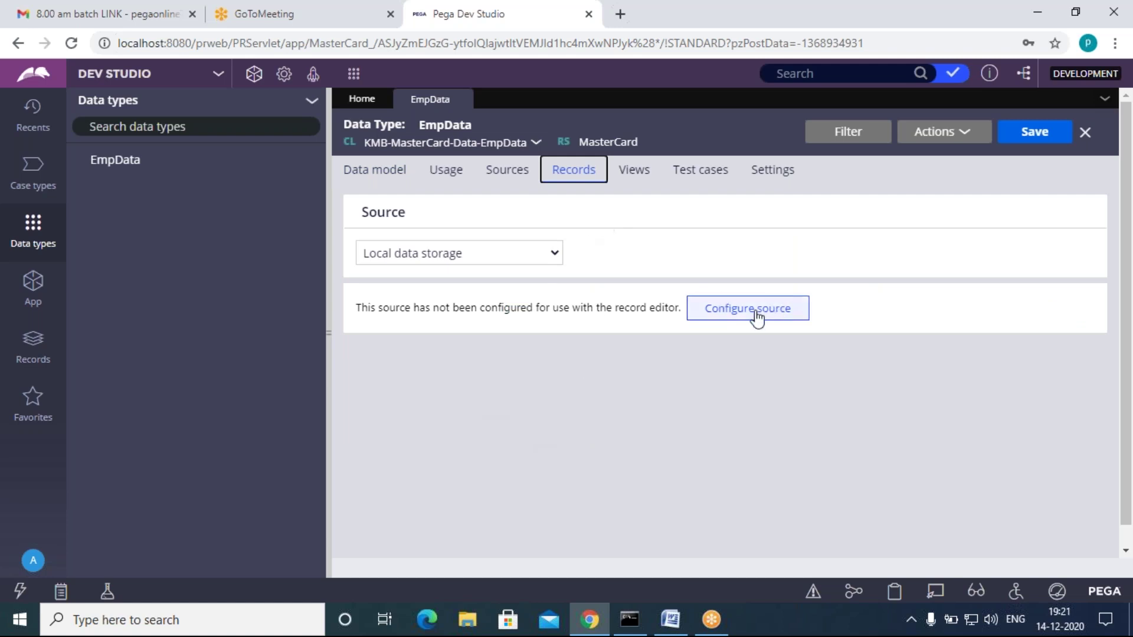
click(746, 315)
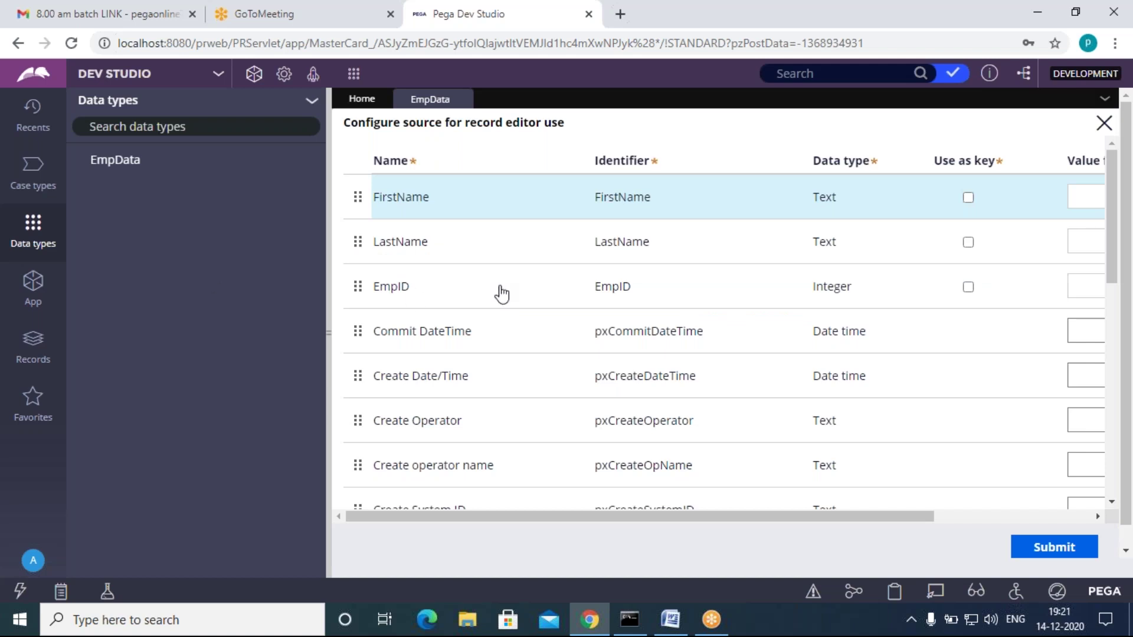
click(969, 288)
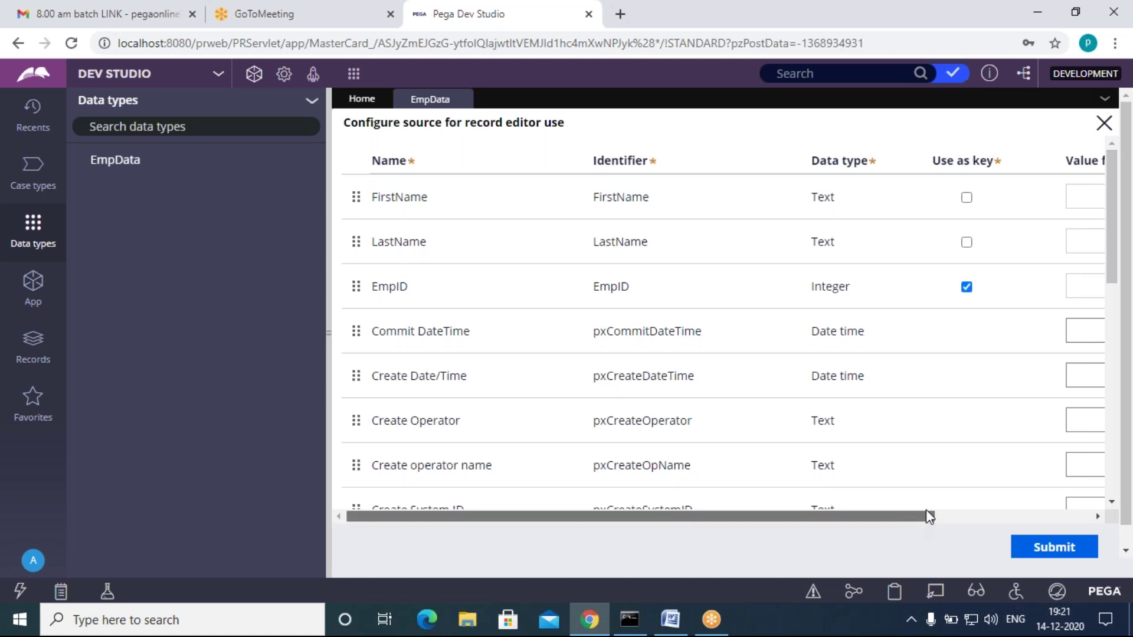
scroll(926, 511, right, 3)
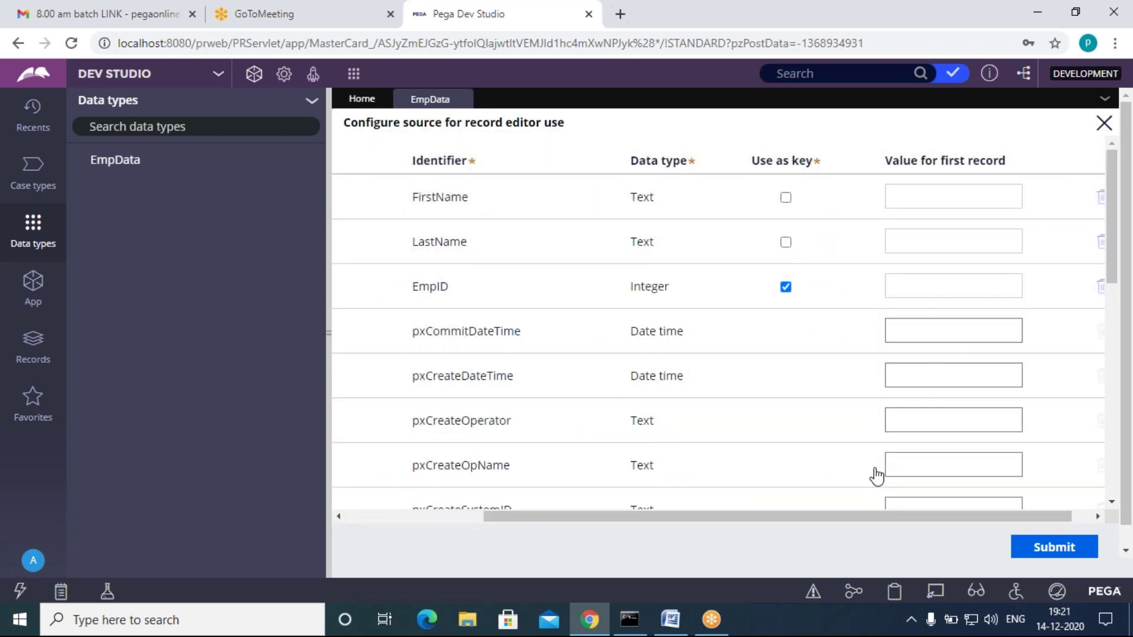
drag(879, 517, 756, 520)
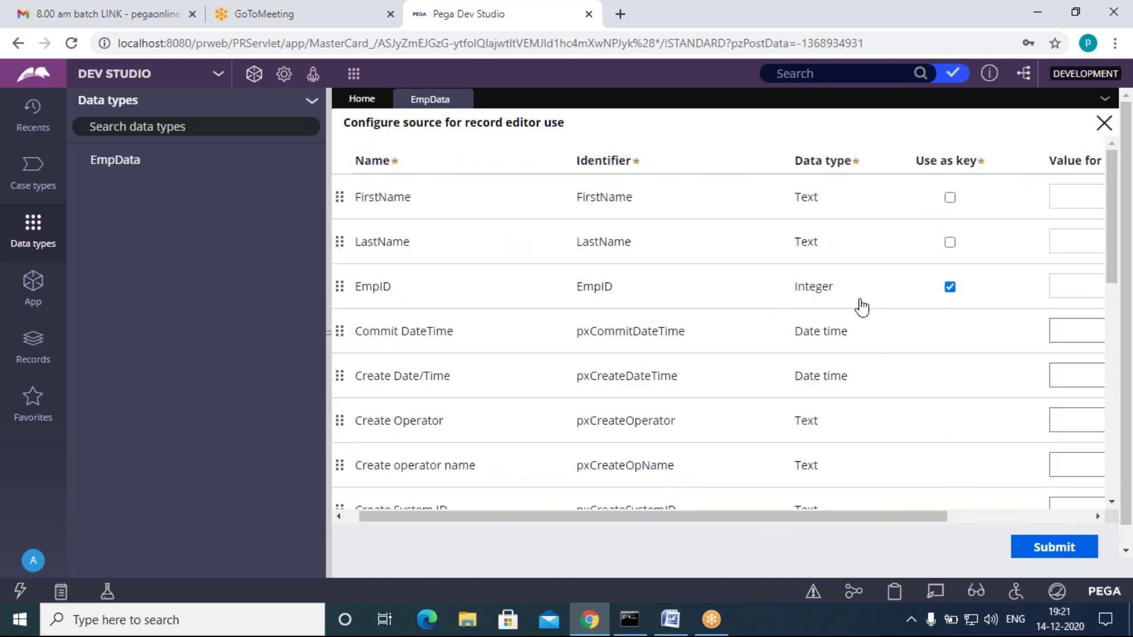
scroll(629, 437, down, 5)
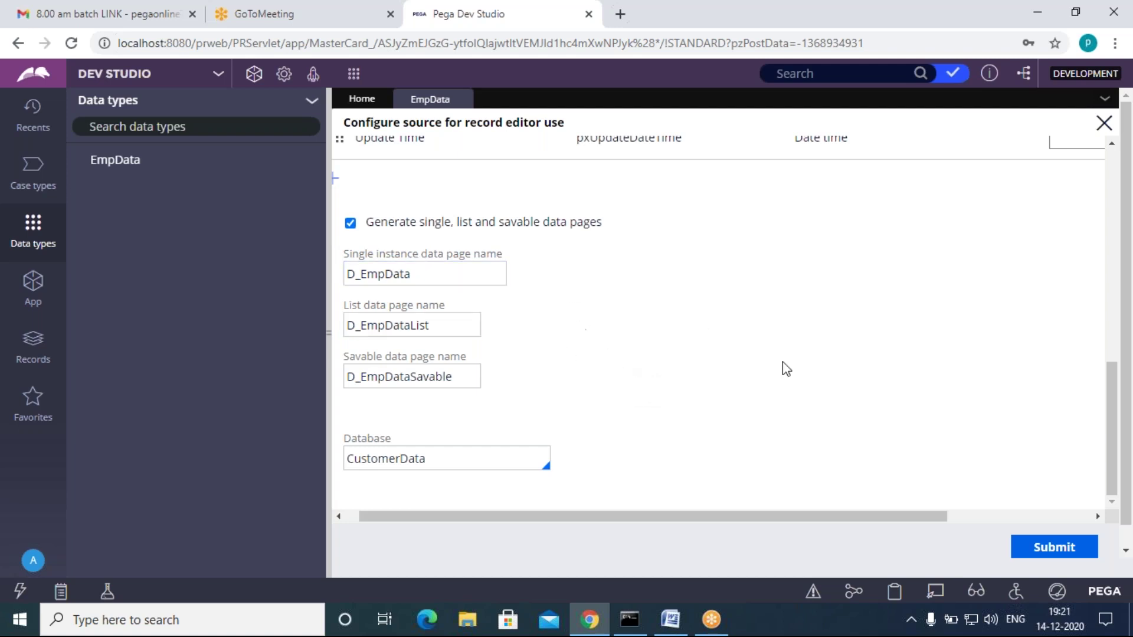
scroll(784, 413, up, 10)
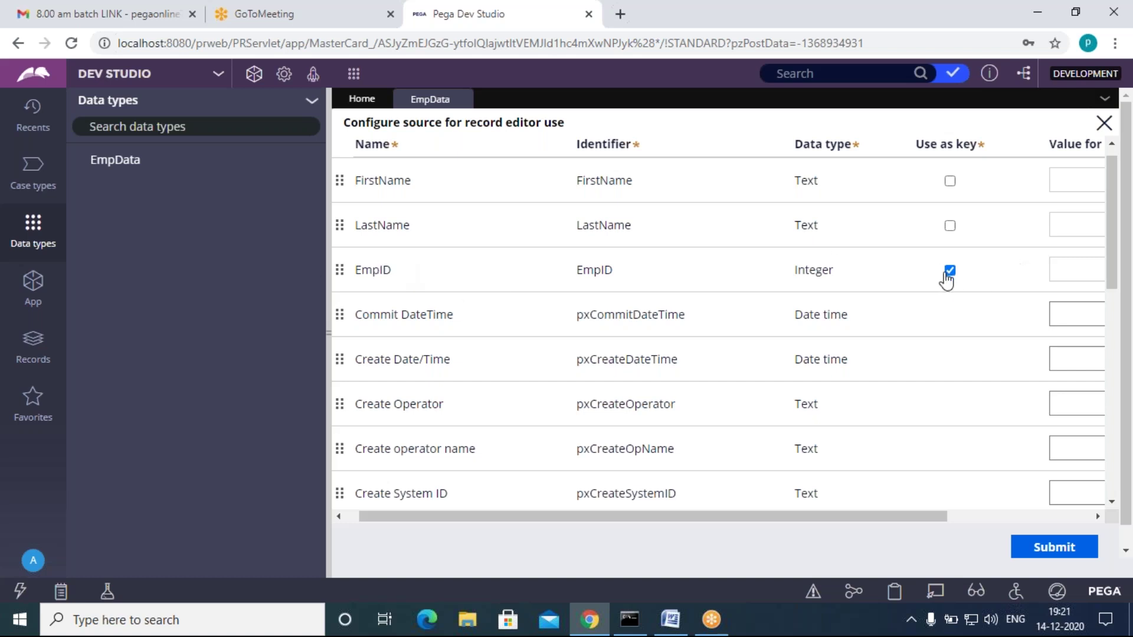
click(1078, 557)
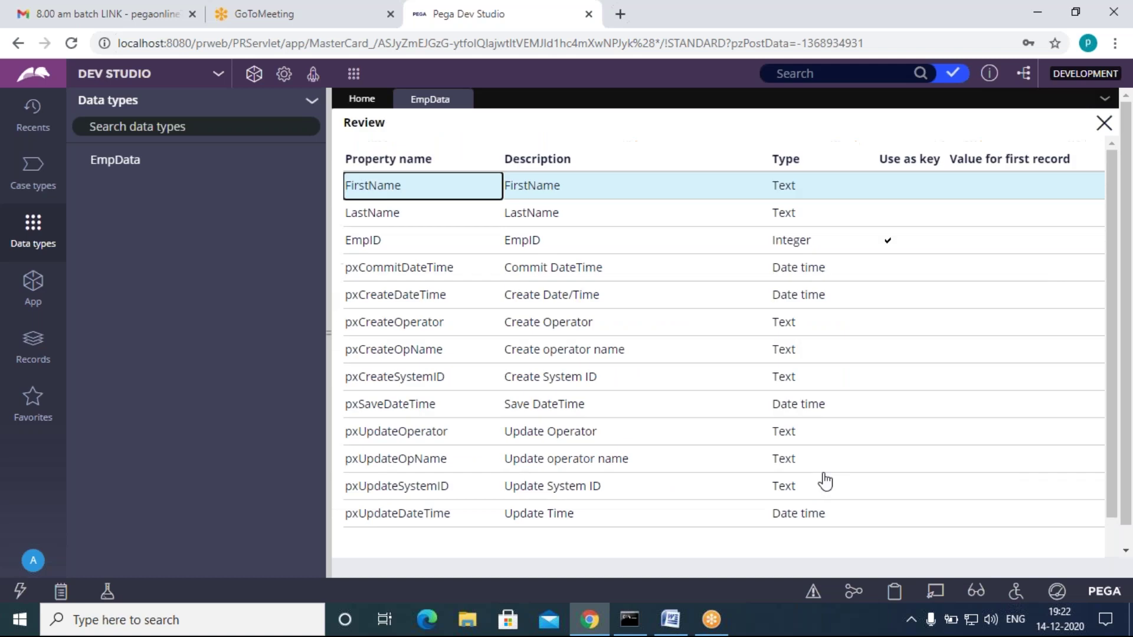
Step: Check the generated storage details, table pr_kmb_mastercard_data_empdata, then close the Review dialog
scroll(759, 494, down, 1)
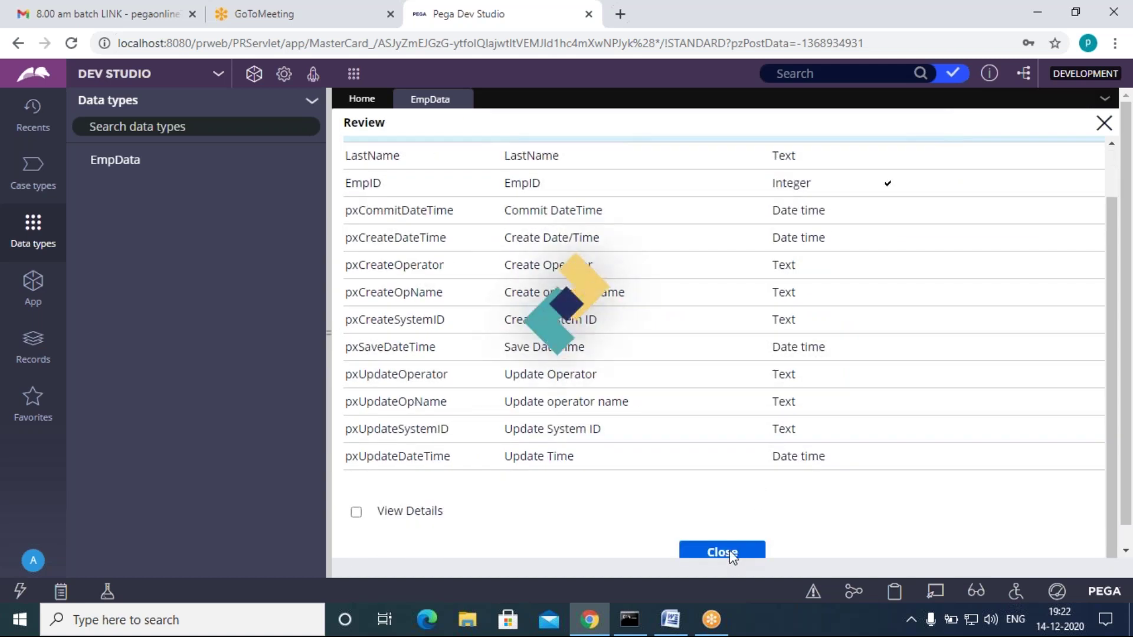
click(356, 512)
scroll(541, 513, down, 5)
drag(638, 243, 451, 243)
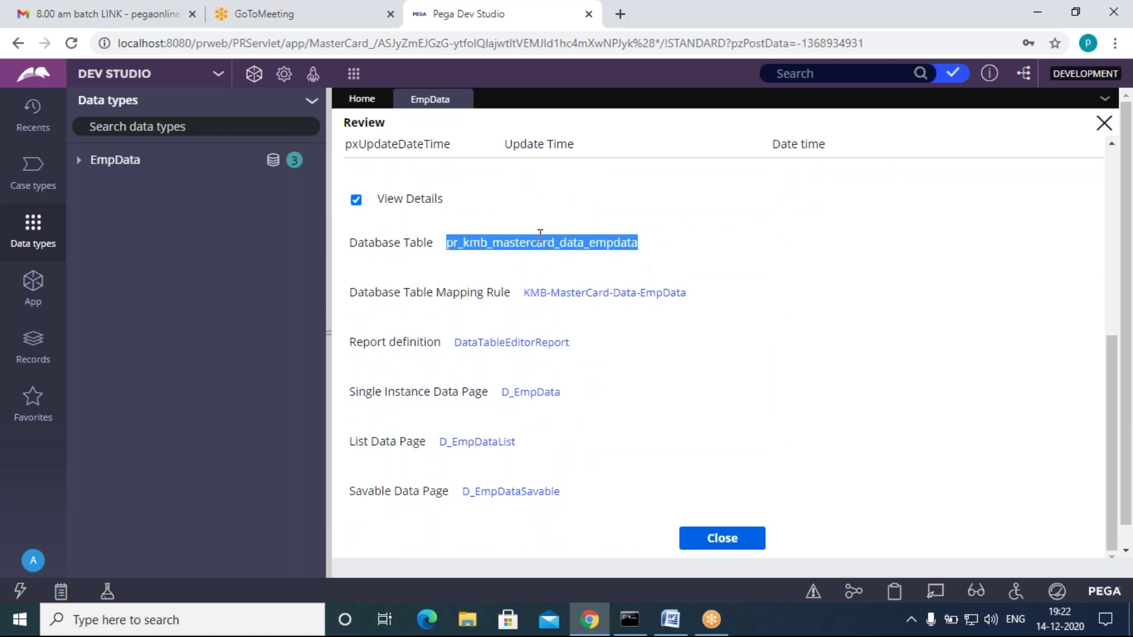
click(685, 247)
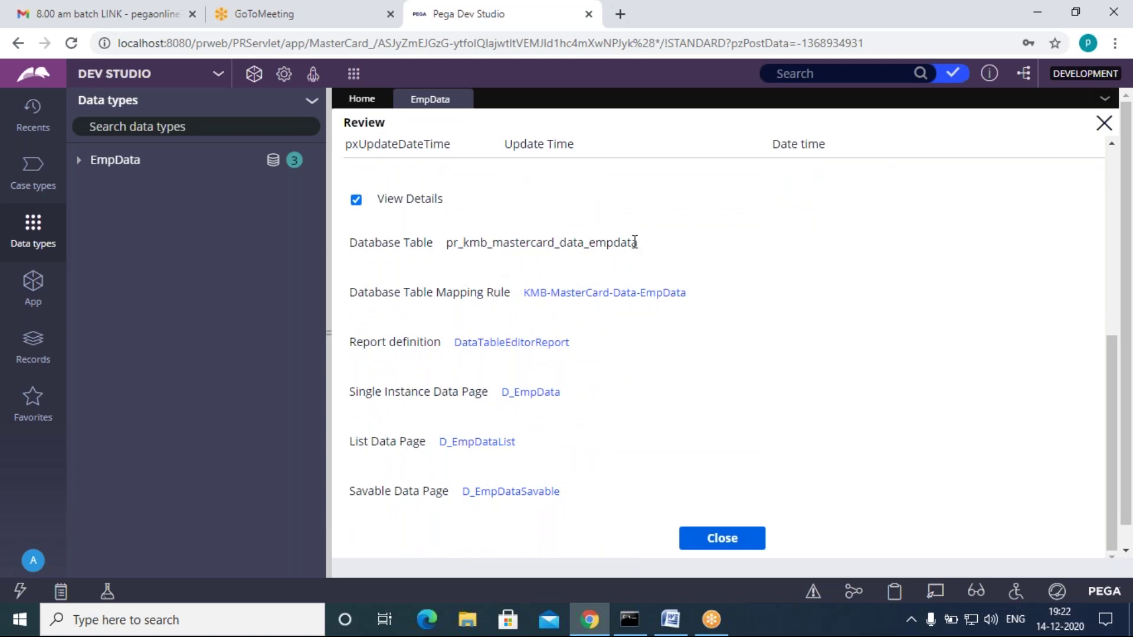
drag(642, 243, 462, 242)
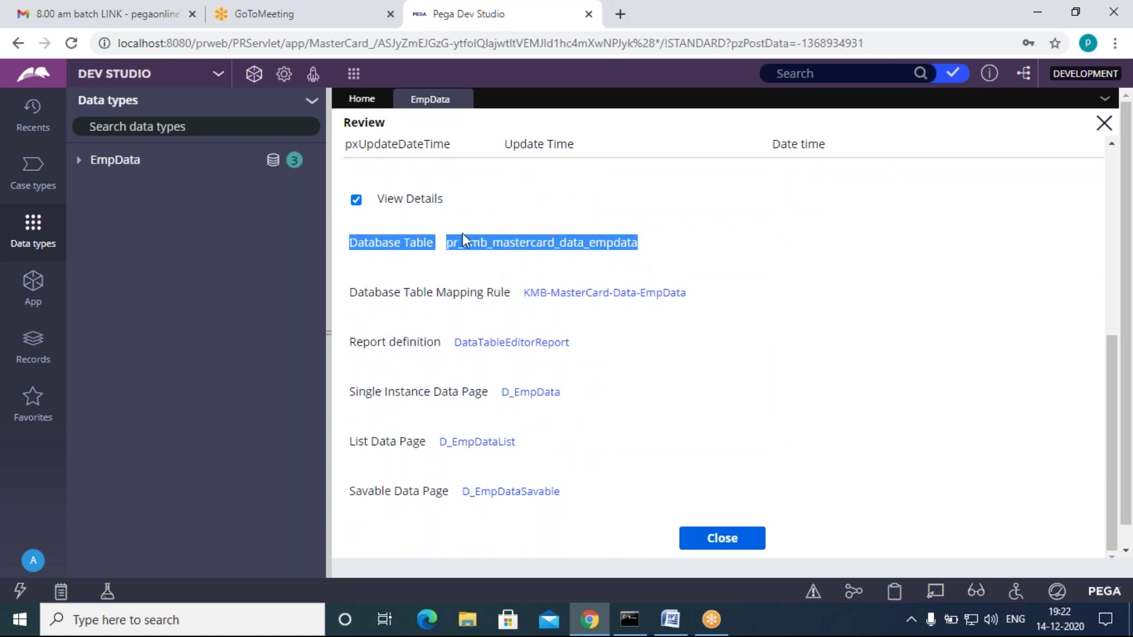
click(744, 252)
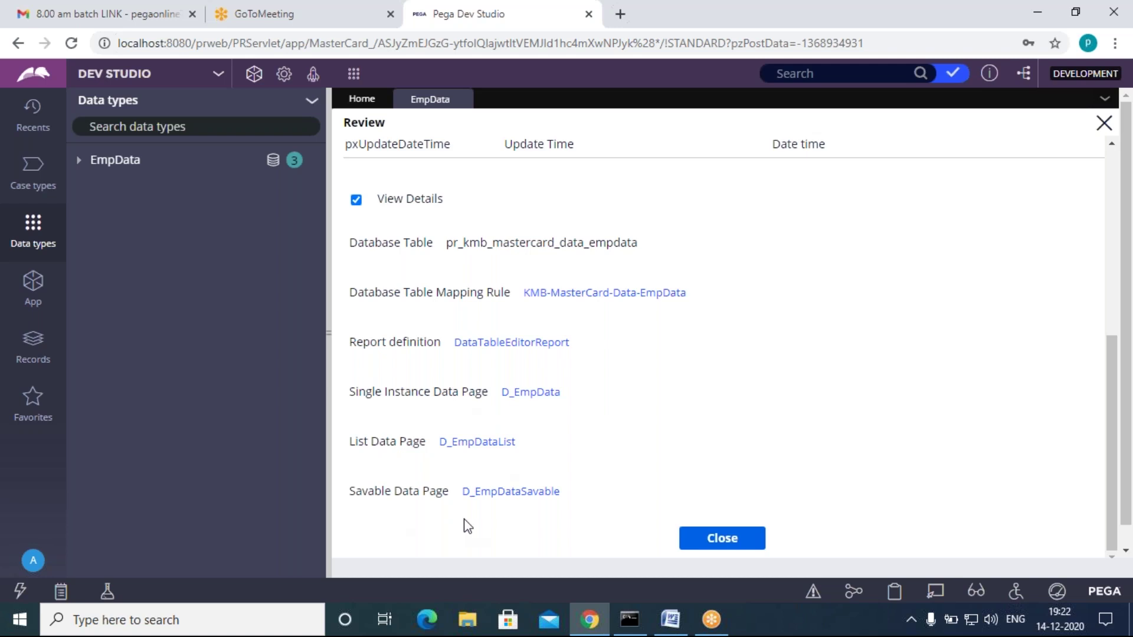
click(355, 200)
click(734, 546)
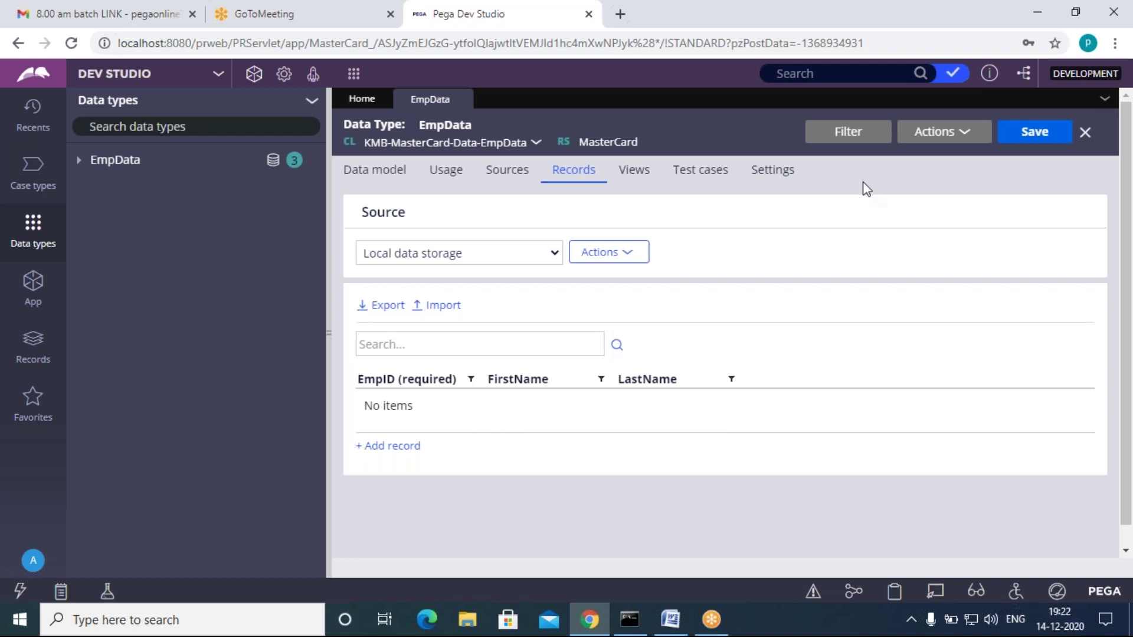
Step: Save EmpData, refresh the Data types explorer, and bring up the Word notes
click(1032, 132)
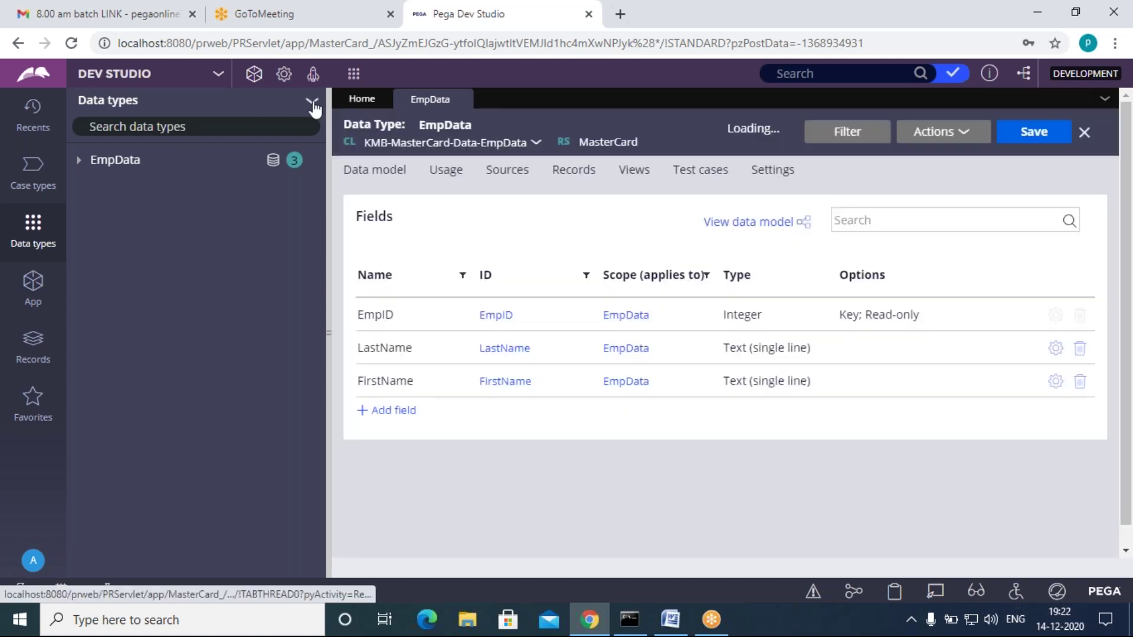
click(312, 102)
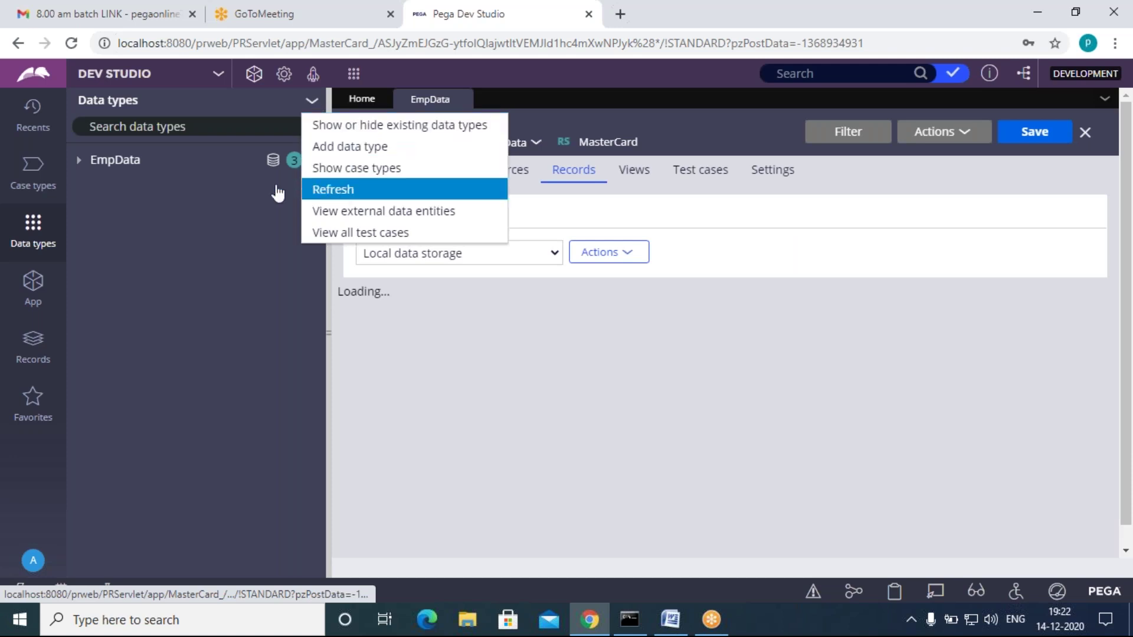
click(334, 190)
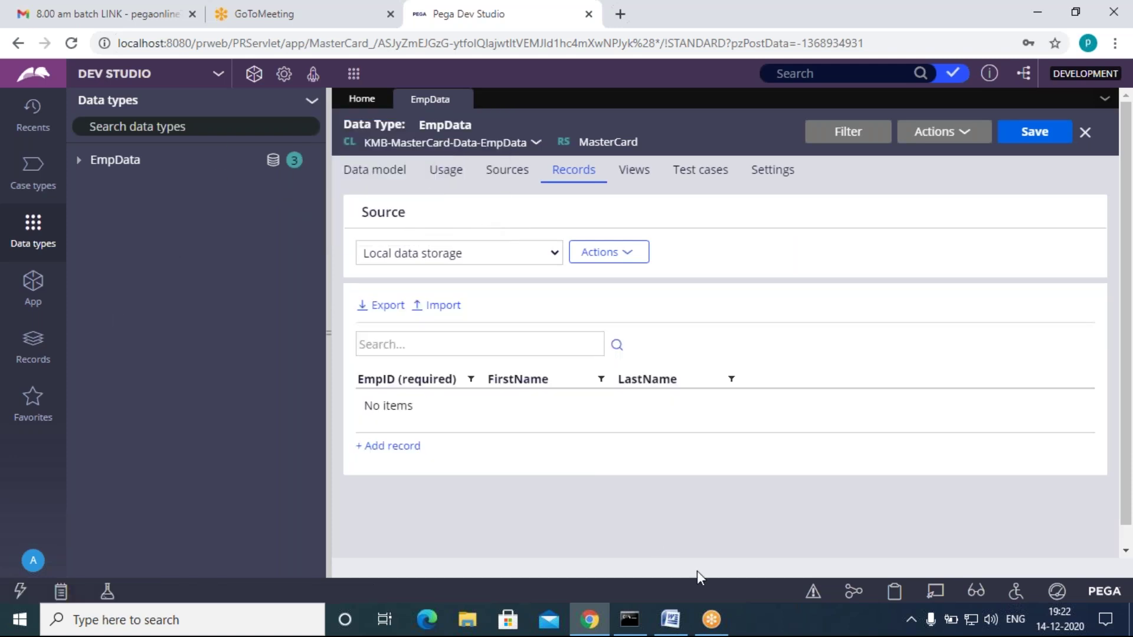
click(671, 620)
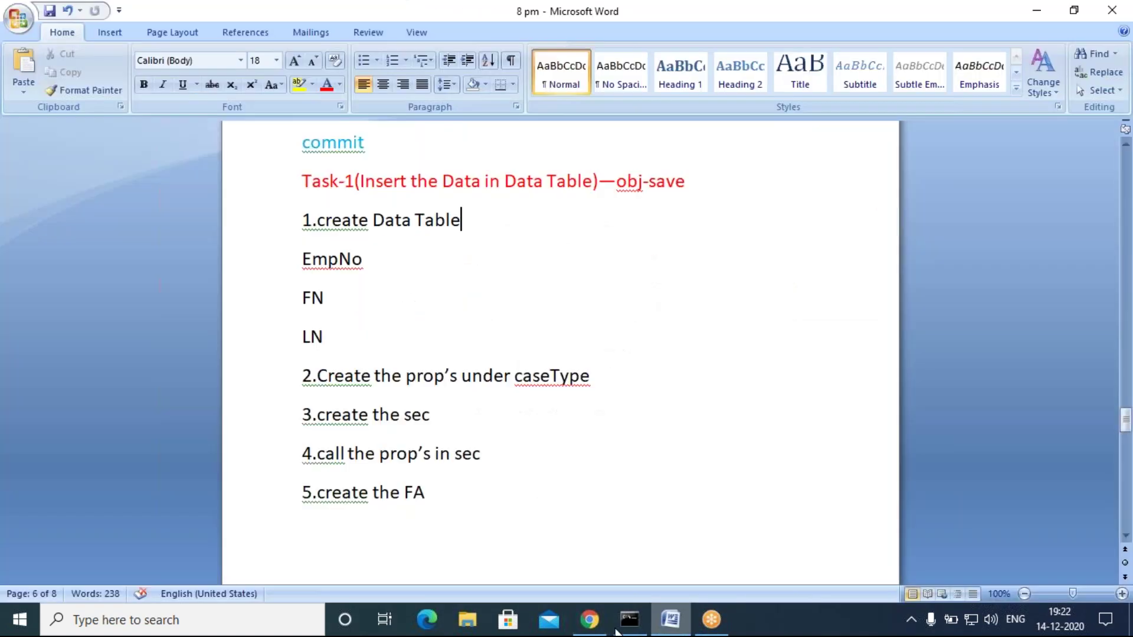
Step: Review steps 2–5 of the Word task list, then return to Pega in Chrome
click(590, 623)
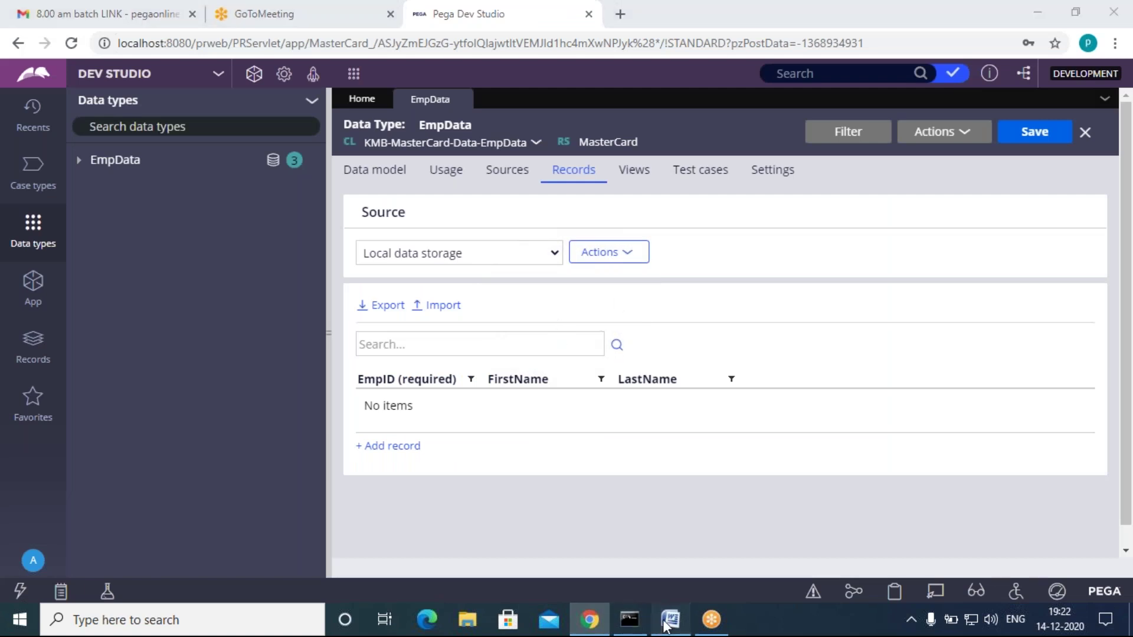
click(670, 620)
drag(309, 292, 524, 407)
click(610, 354)
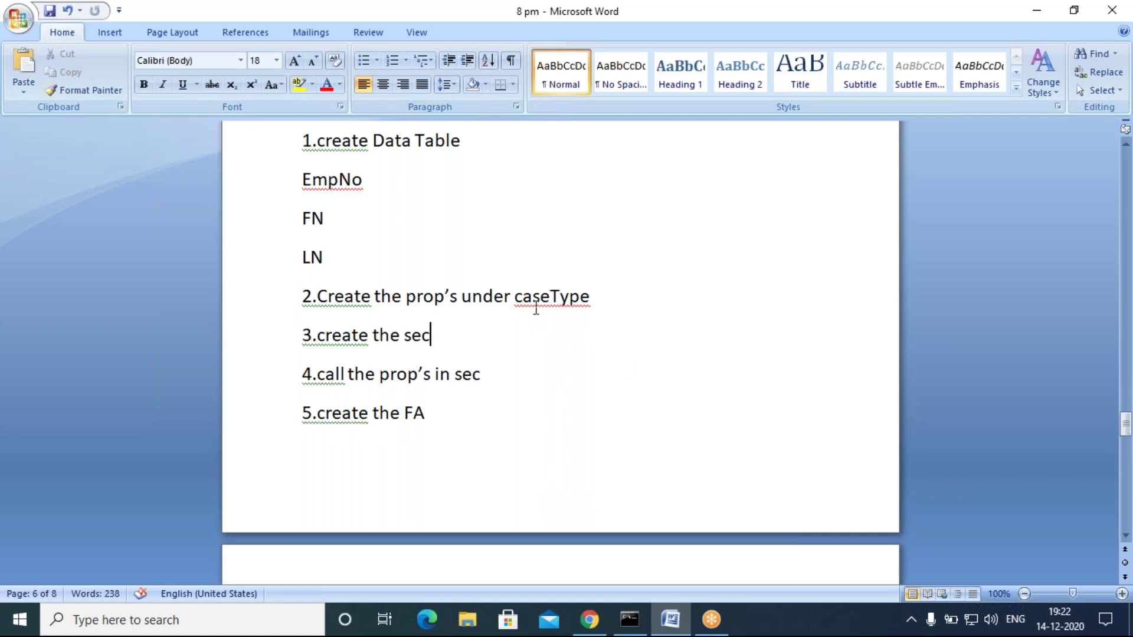
click(561, 375)
click(590, 620)
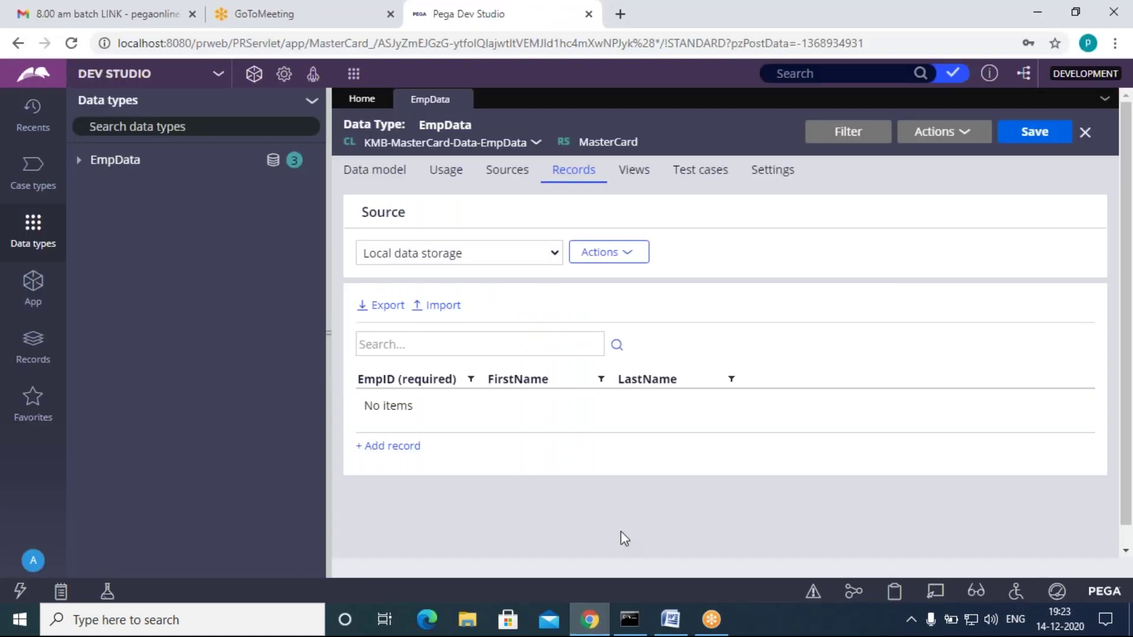
Step: Show the App explorer and open the Scenarioes class's context menu
click(35, 289)
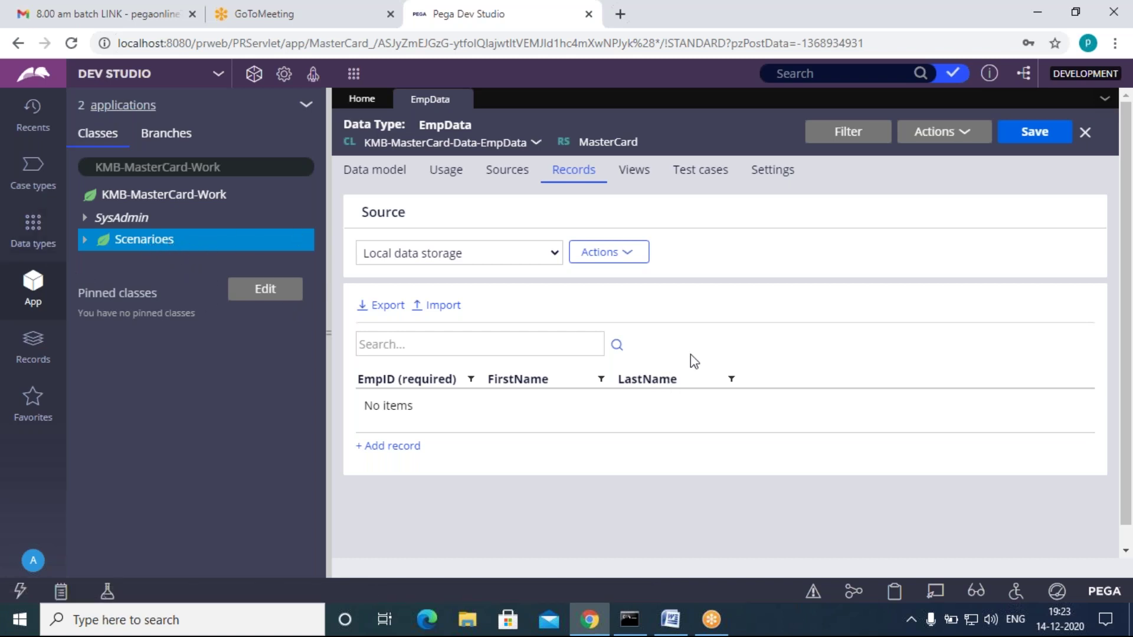
click(159, 250)
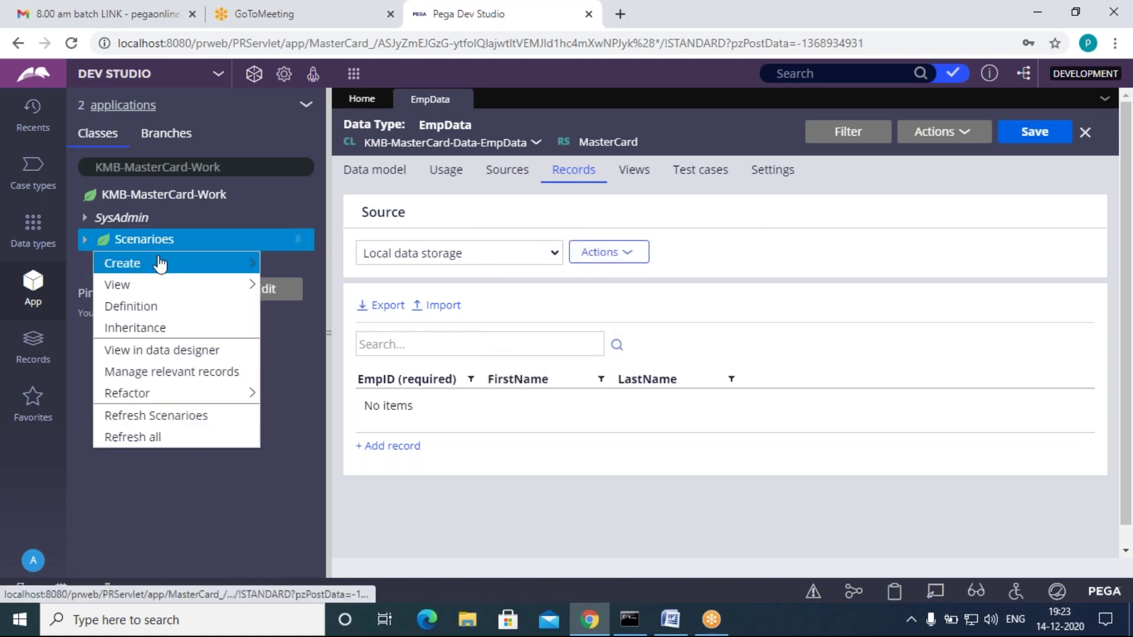
mouse_move(159, 264)
mouse_move(378, 285)
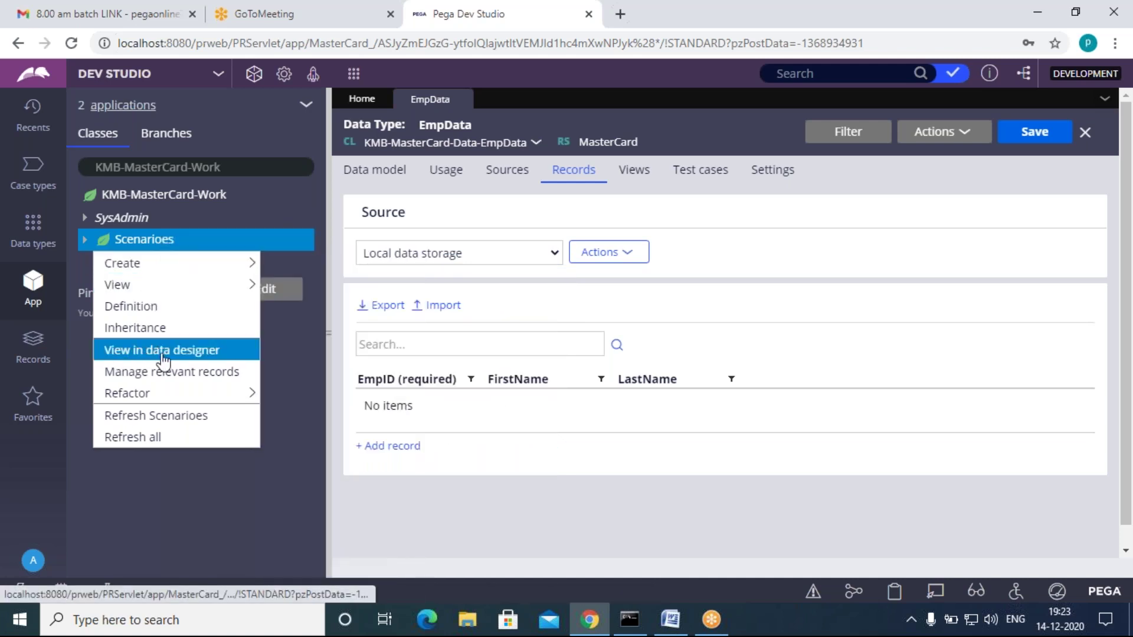
Step: Add an Integer EmpID field to the Scenarioes data model
click(197, 352)
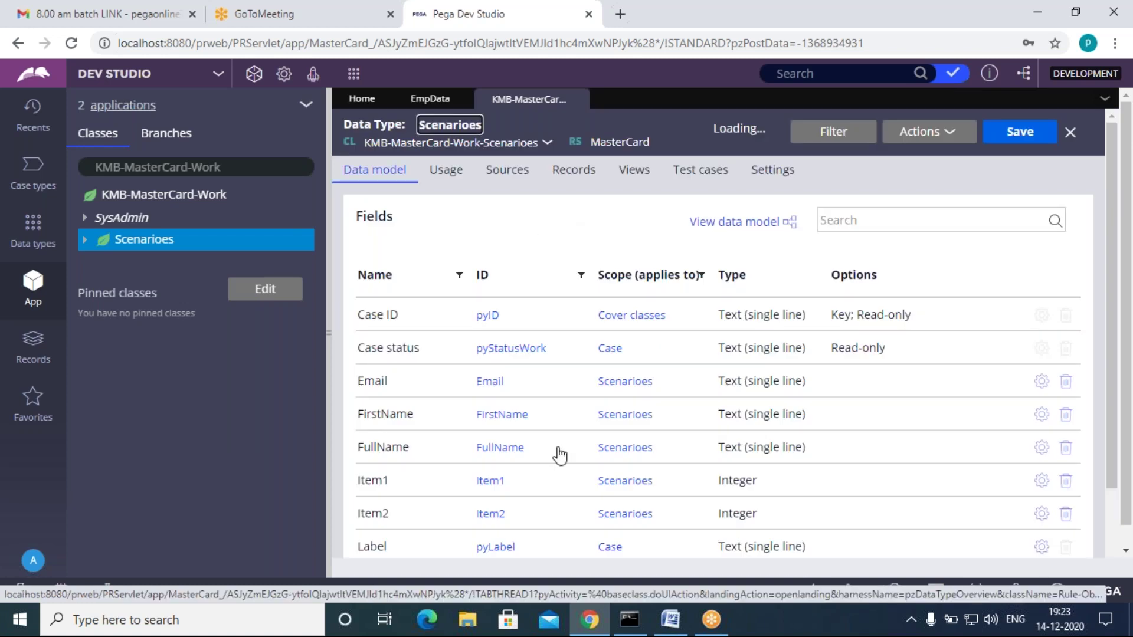
scroll(484, 454, down, 2)
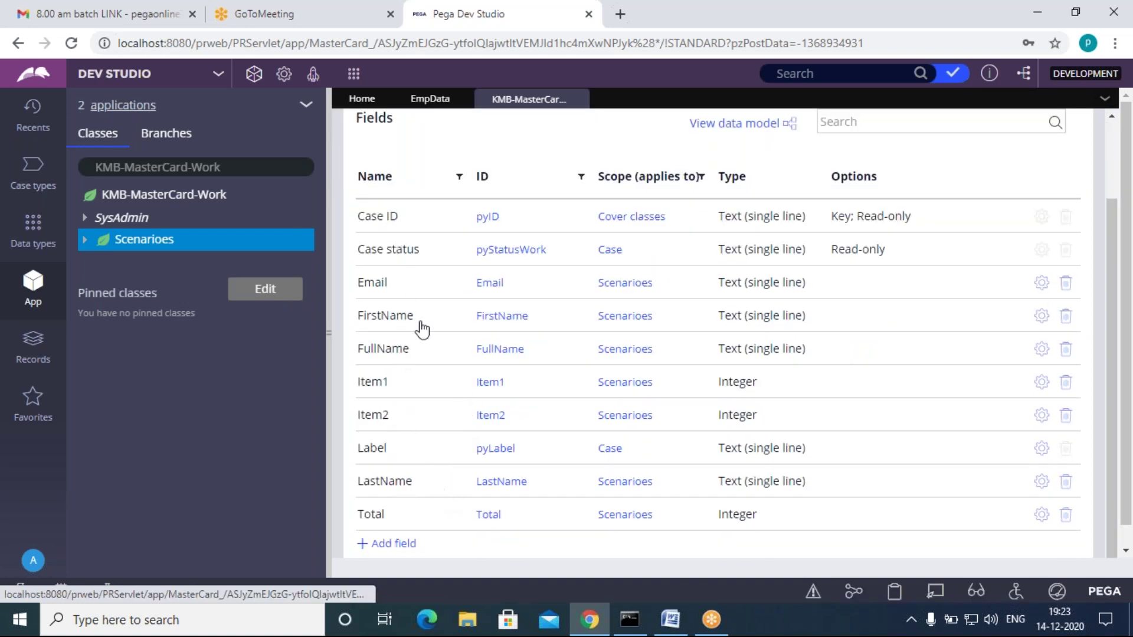
click(394, 544)
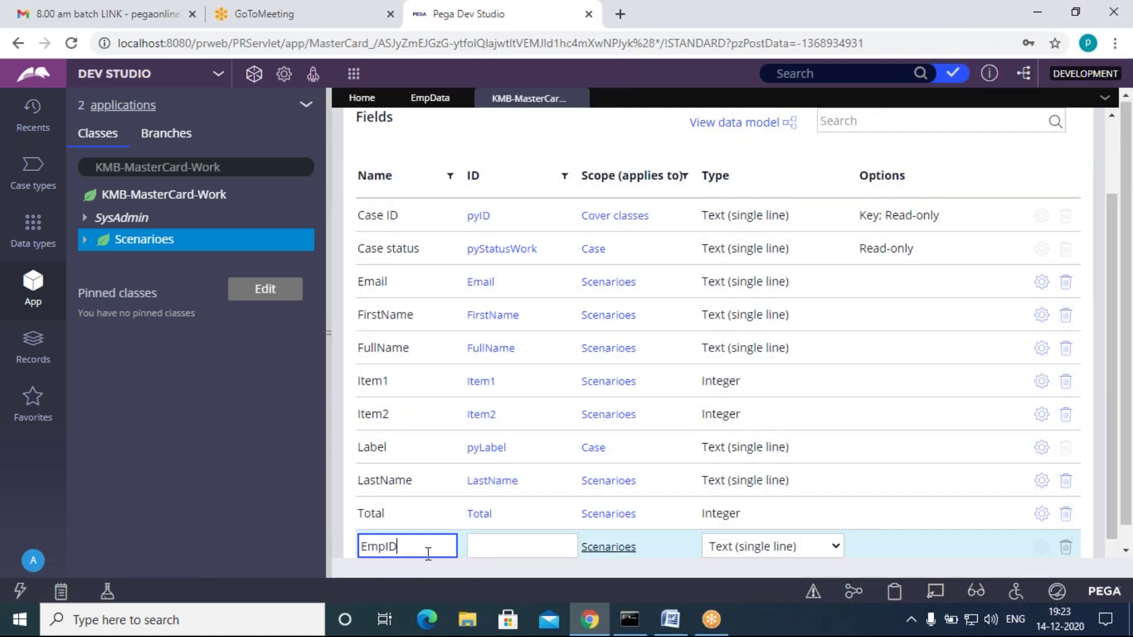
text(EmpID)
click(751, 550)
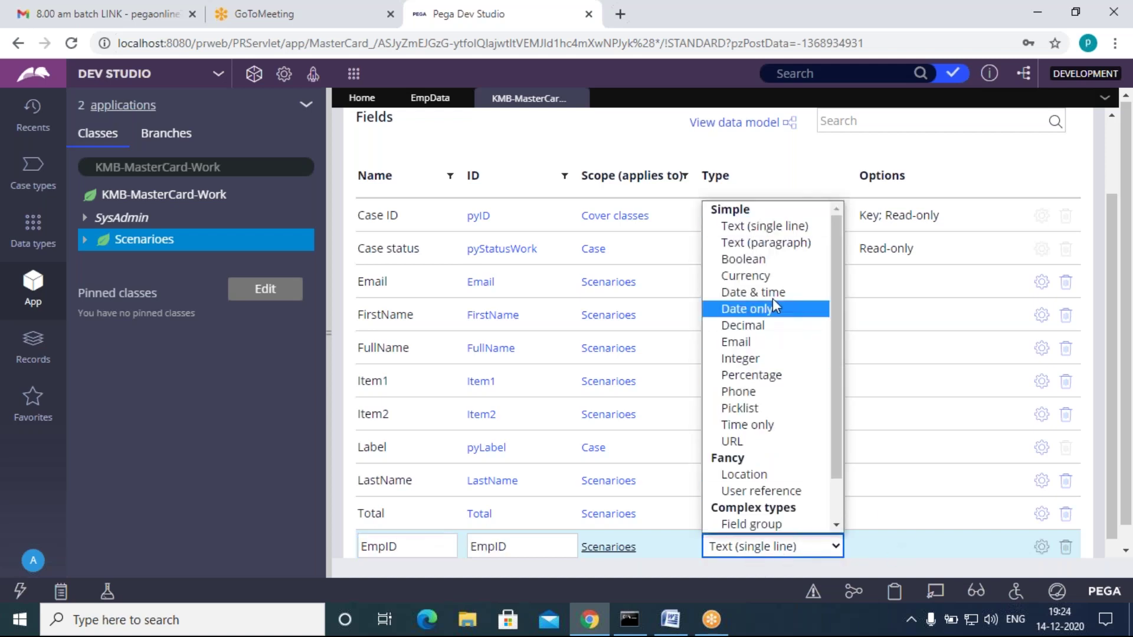
click(752, 359)
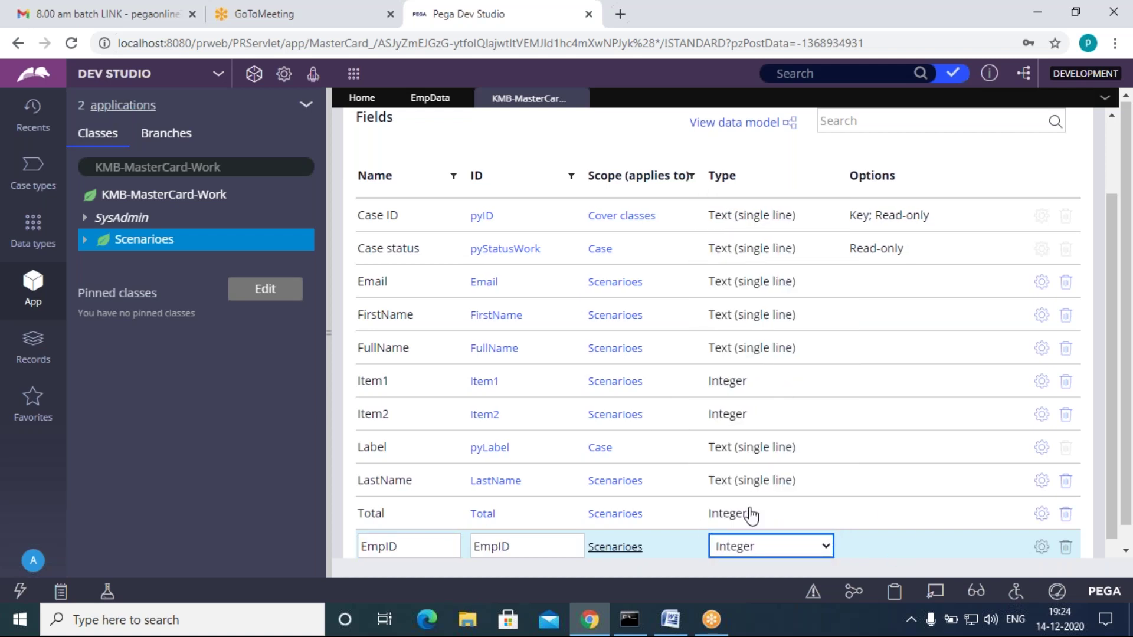
scroll(649, 551, down, 1)
click(725, 547)
Step: Review and save the Scenarioes fields, then return to the EmpData records
click(430, 98)
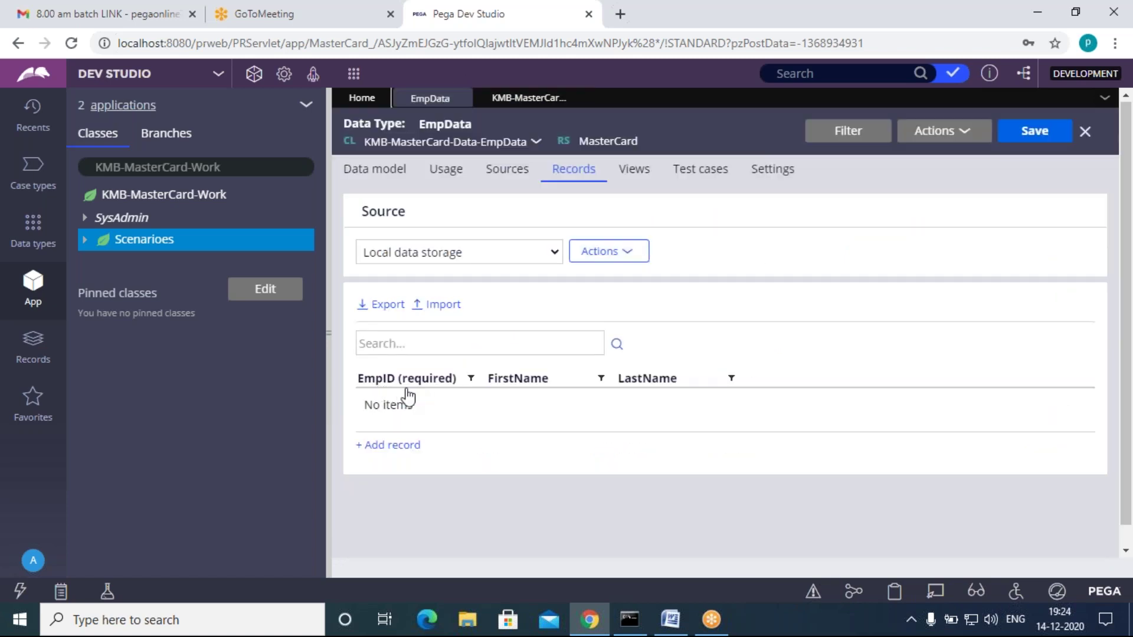
click(520, 98)
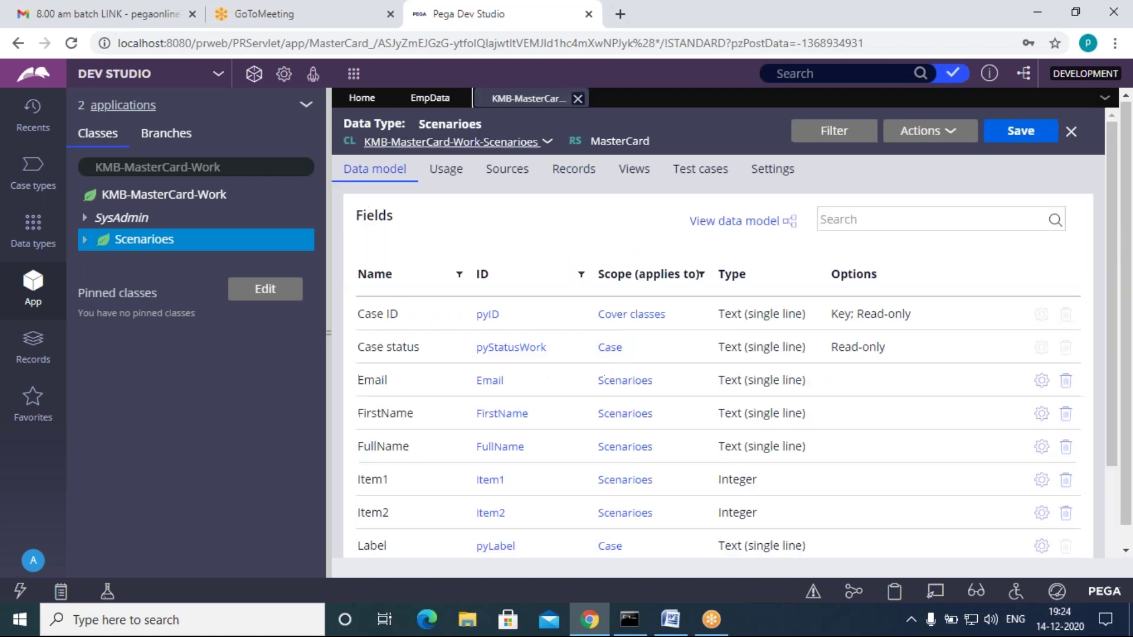
scroll(677, 498, down, 3)
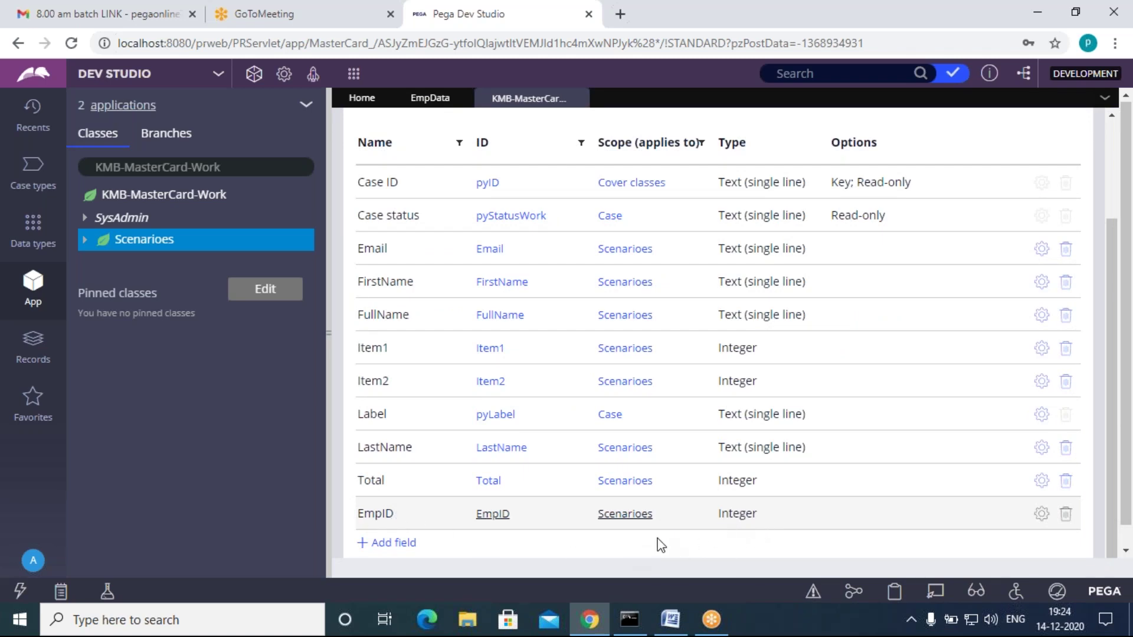
scroll(912, 437, up, 3)
scroll(817, 289, down, 3)
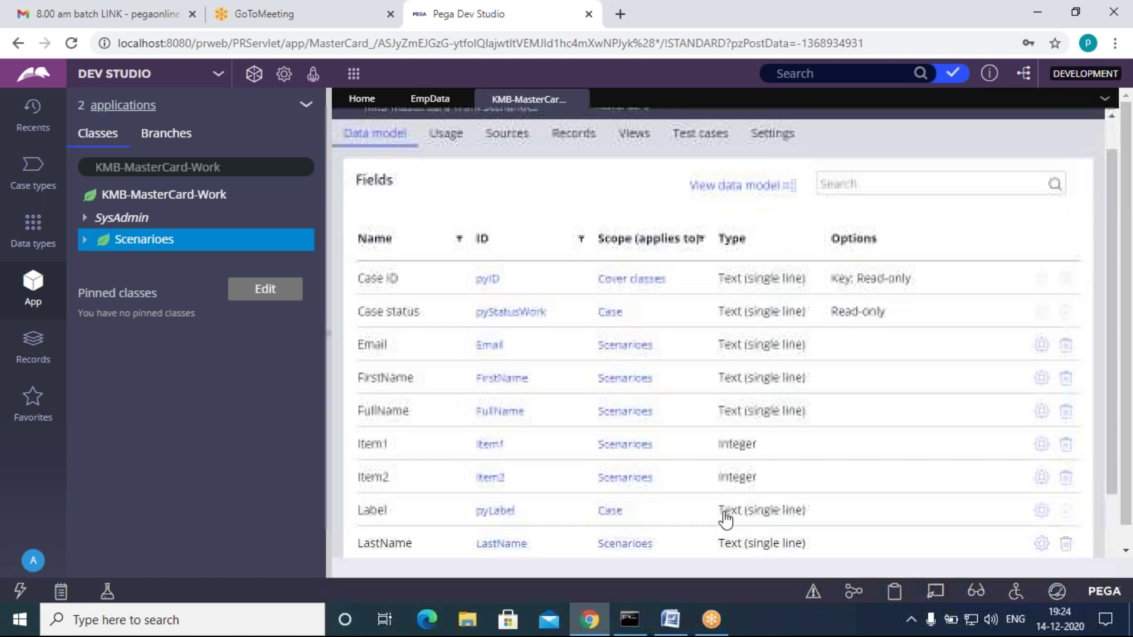
scroll(780, 485, up, 3)
click(1029, 139)
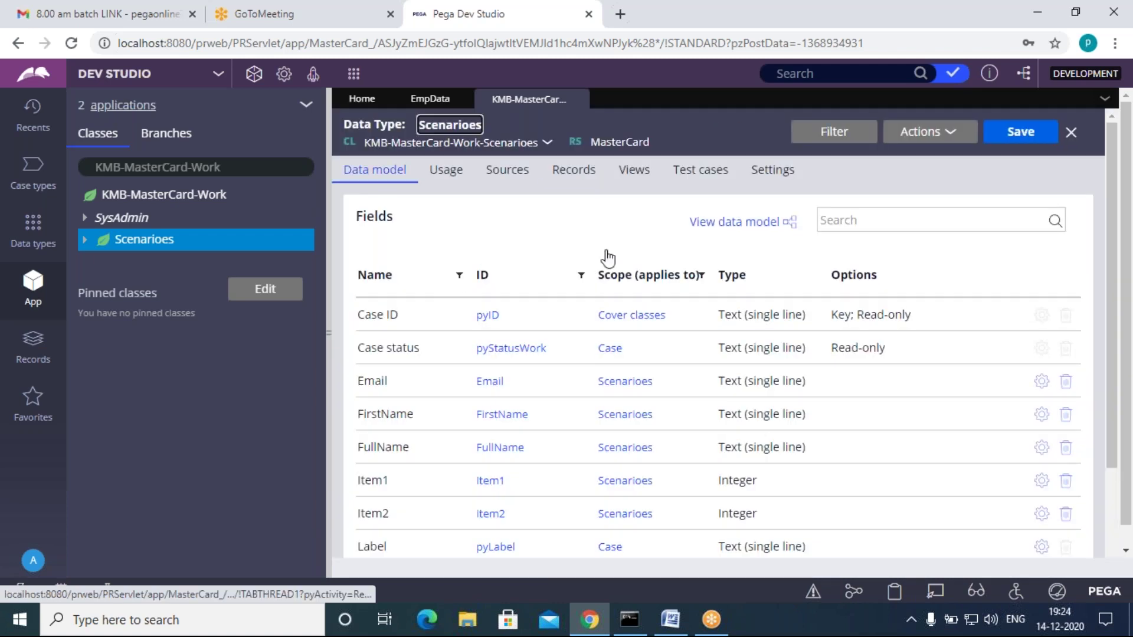
click(430, 100)
click(537, 103)
click(413, 99)
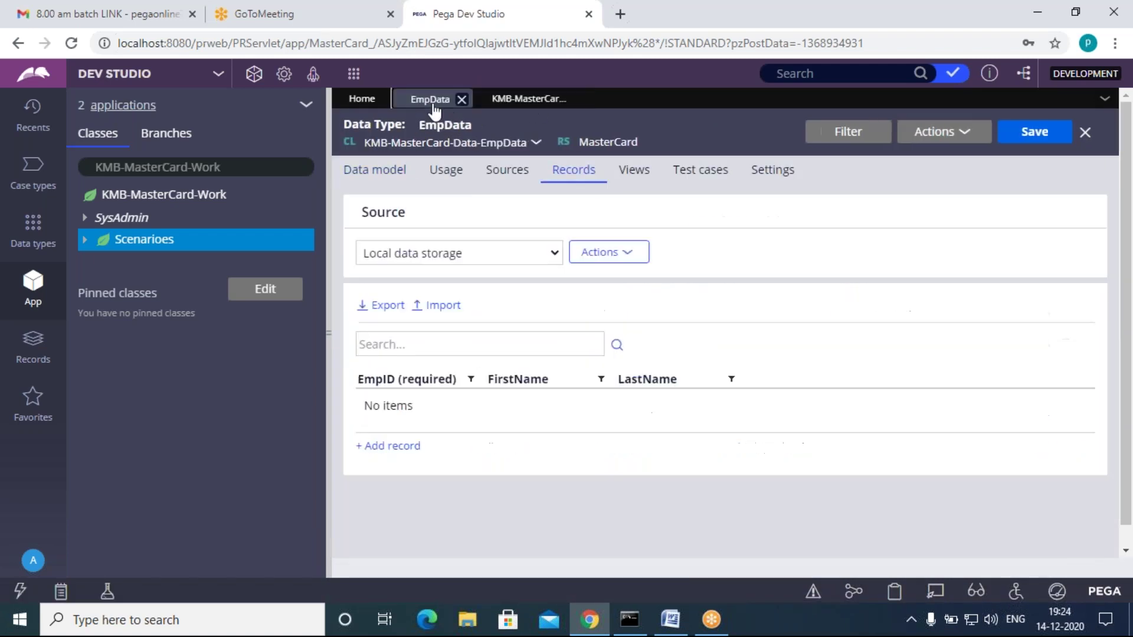
click(669, 619)
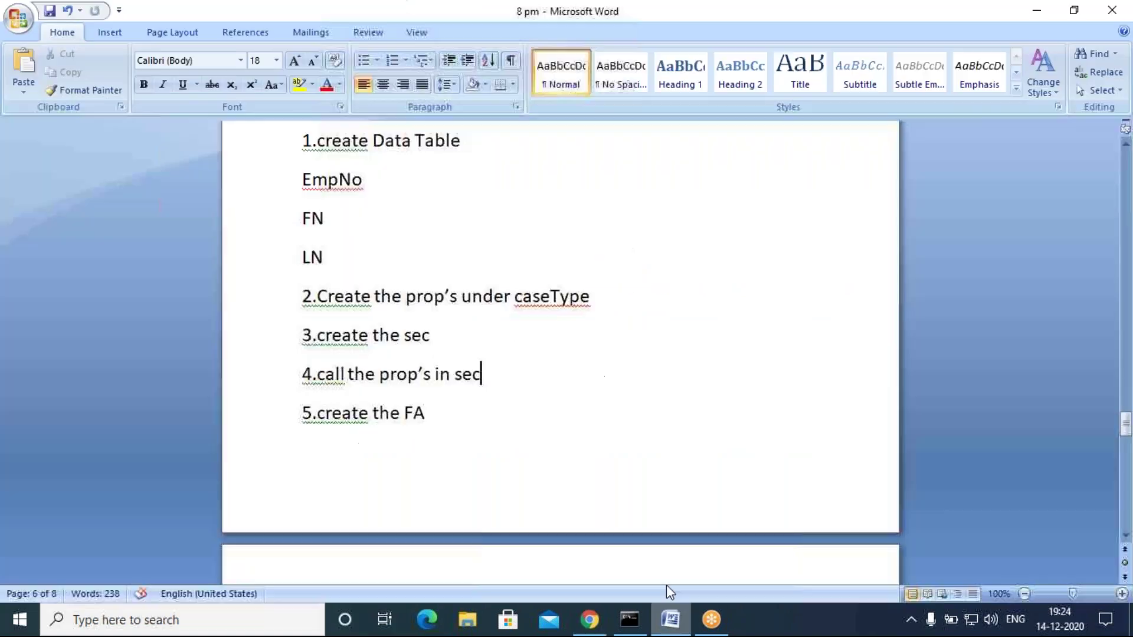
drag(440, 332, 429, 374)
click(431, 412)
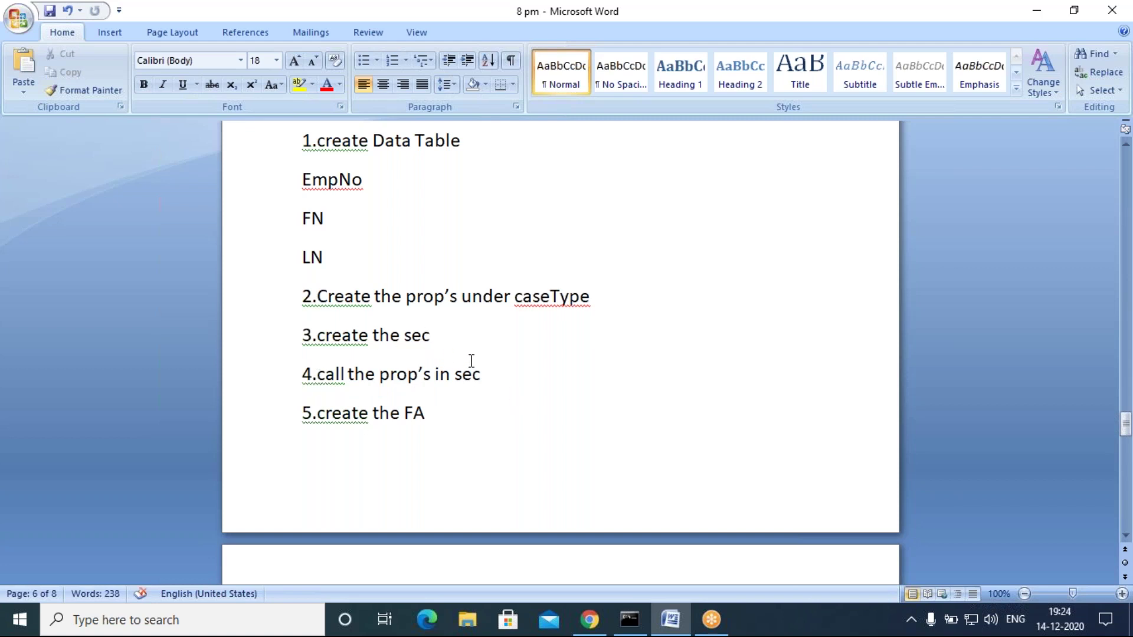
click(588, 620)
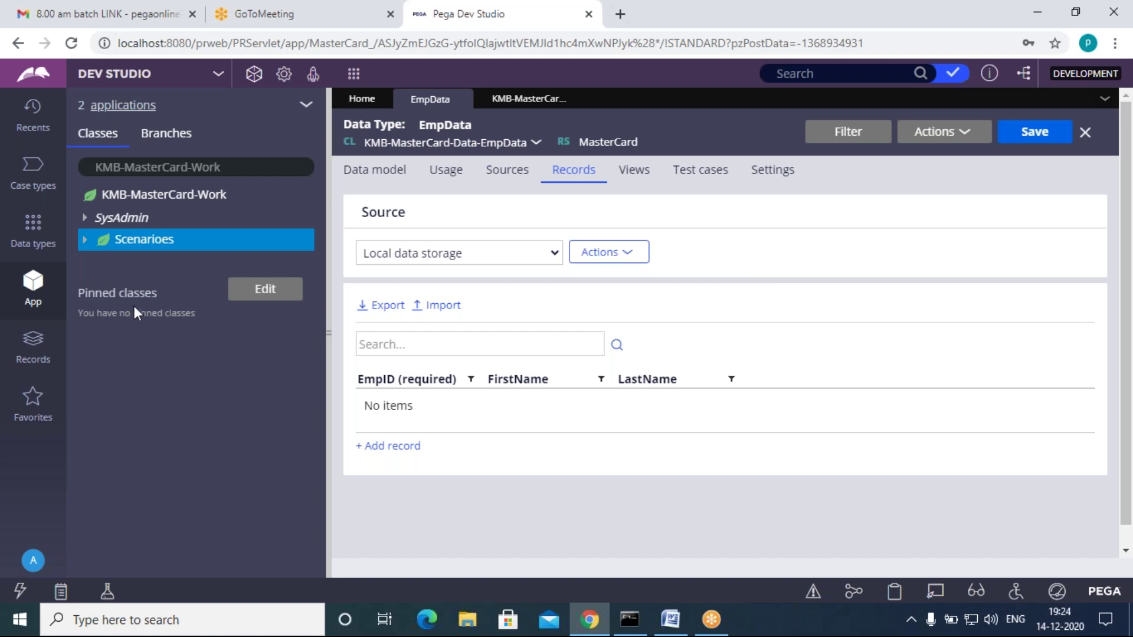
Step: Open a Create Section form for Scenarioes via Create > User Interface > Section
click(147, 247)
right_click(147, 247)
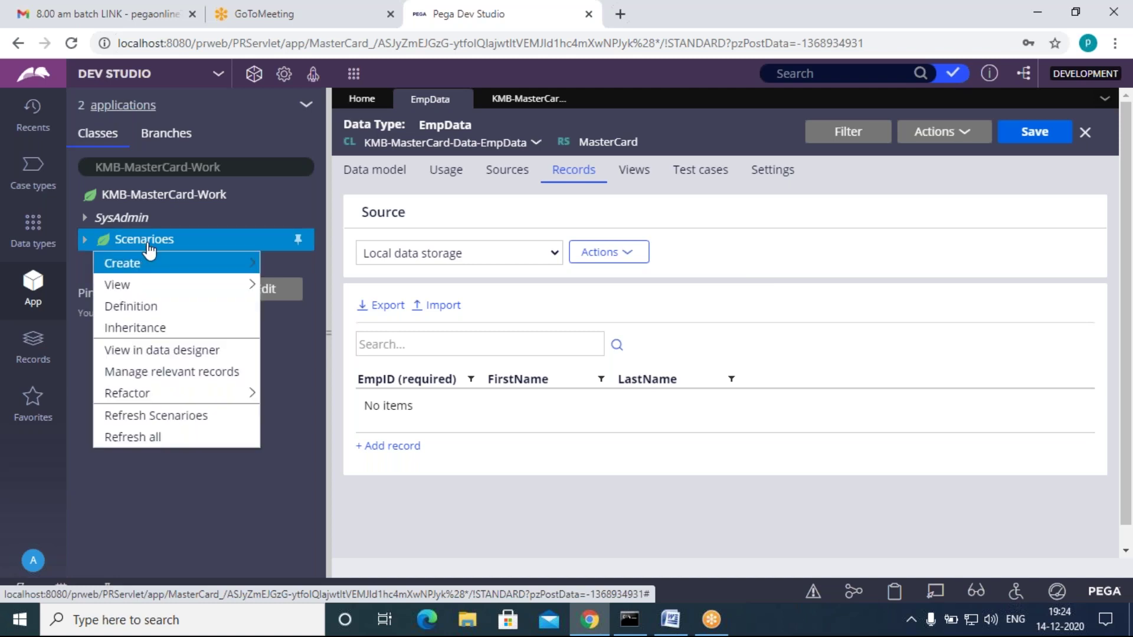
mouse_move(251, 266)
mouse_move(354, 565)
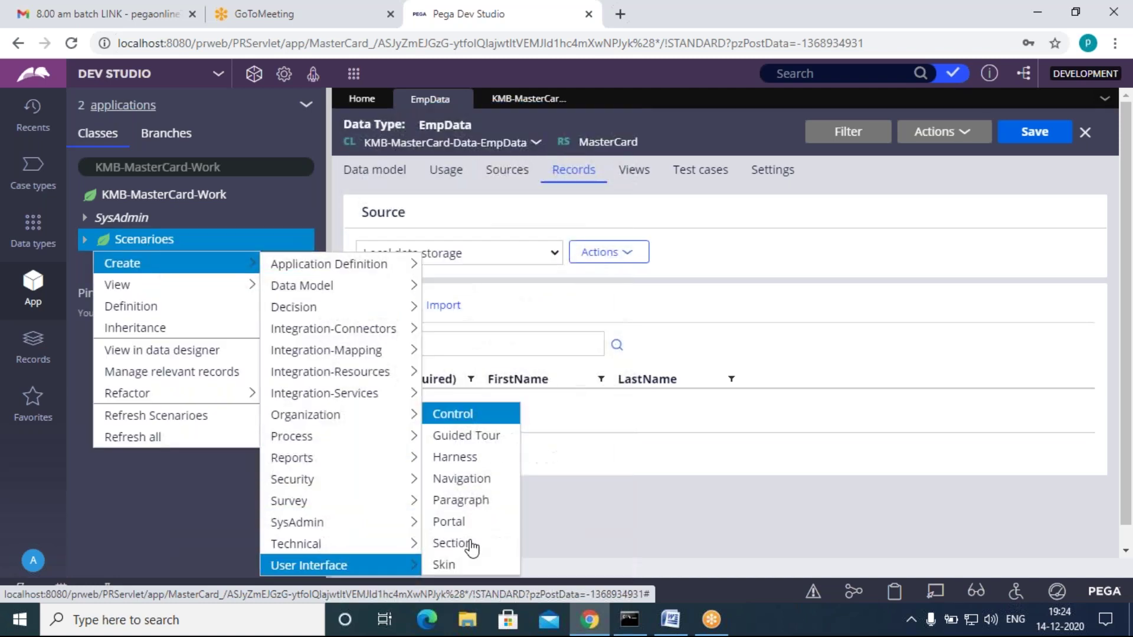
click(488, 540)
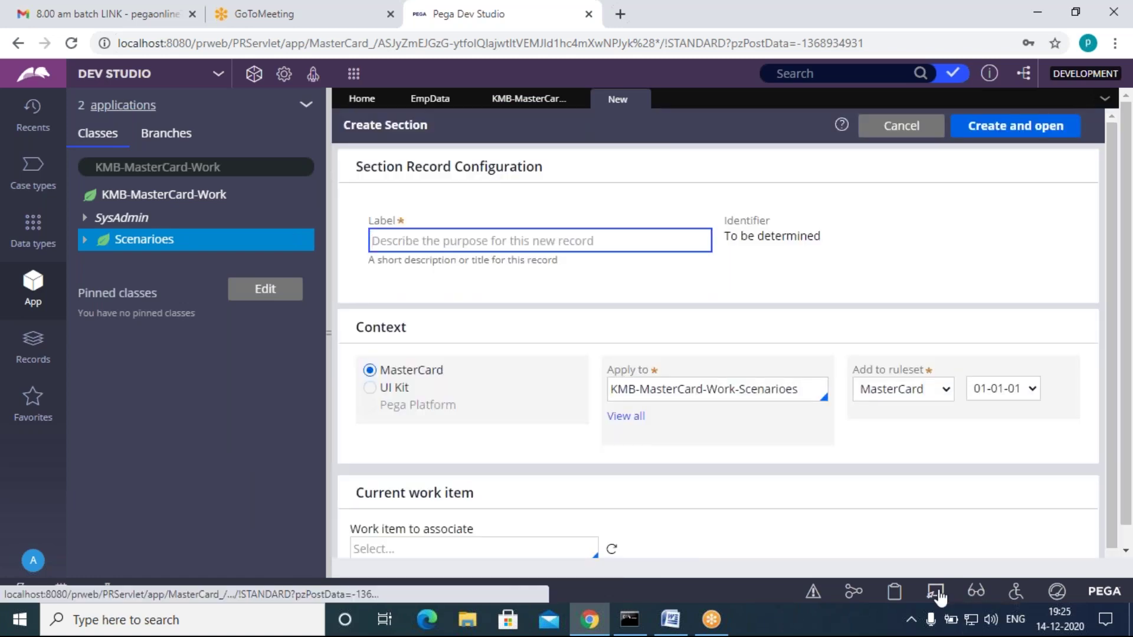
click(938, 596)
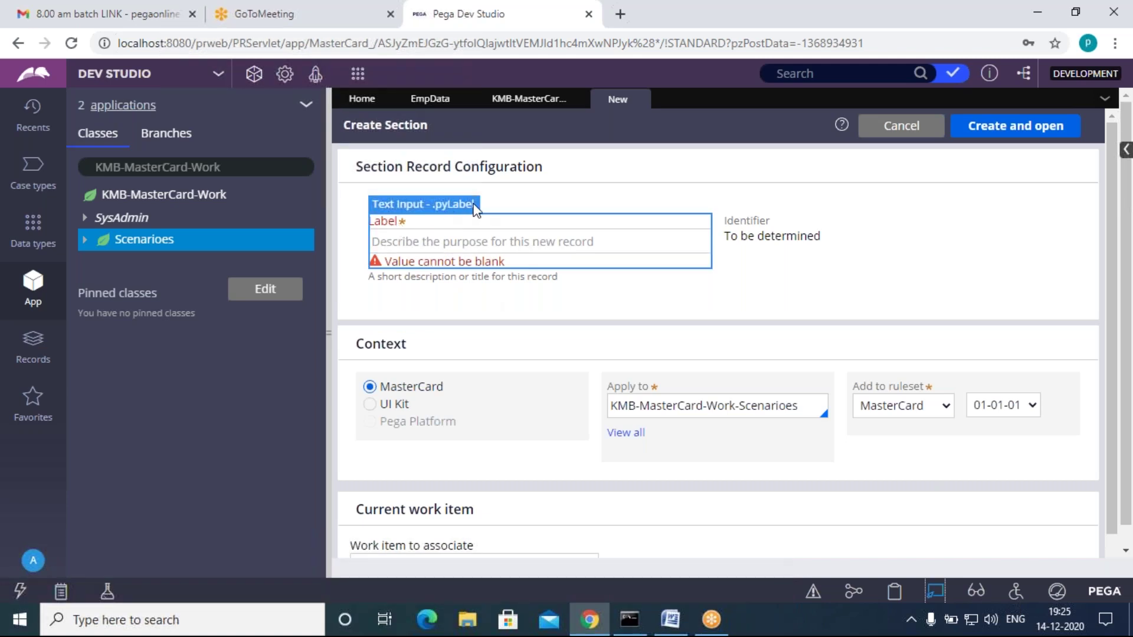
click(935, 592)
Step: Label the new section Insertsec so its identifier becomes Insertsec
click(469, 240)
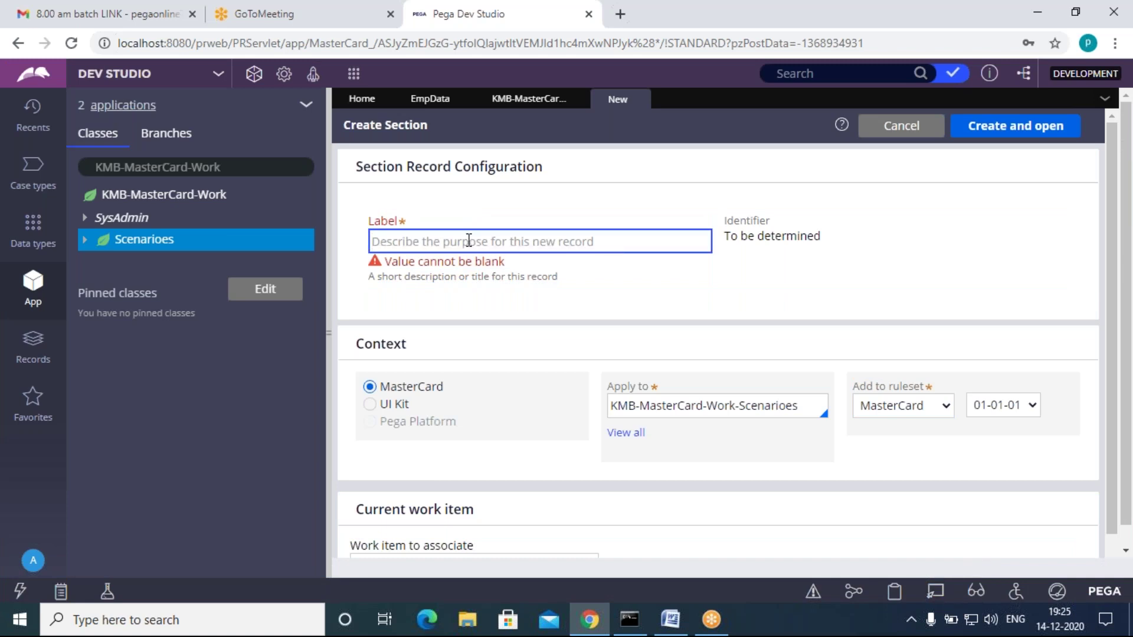
text(Insertsec)
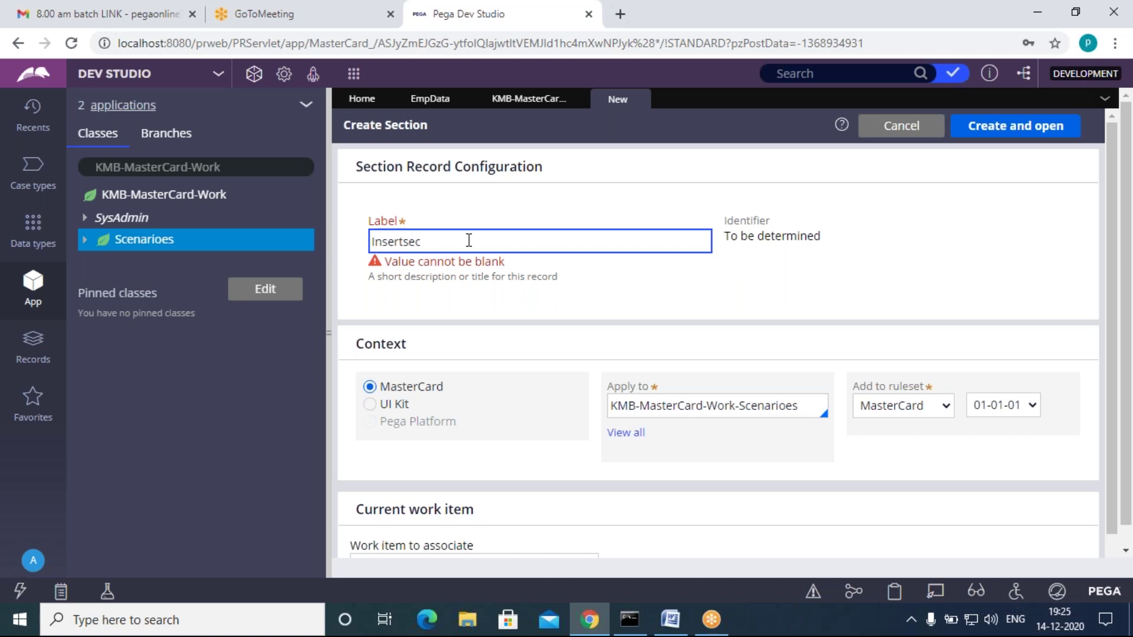
click(764, 359)
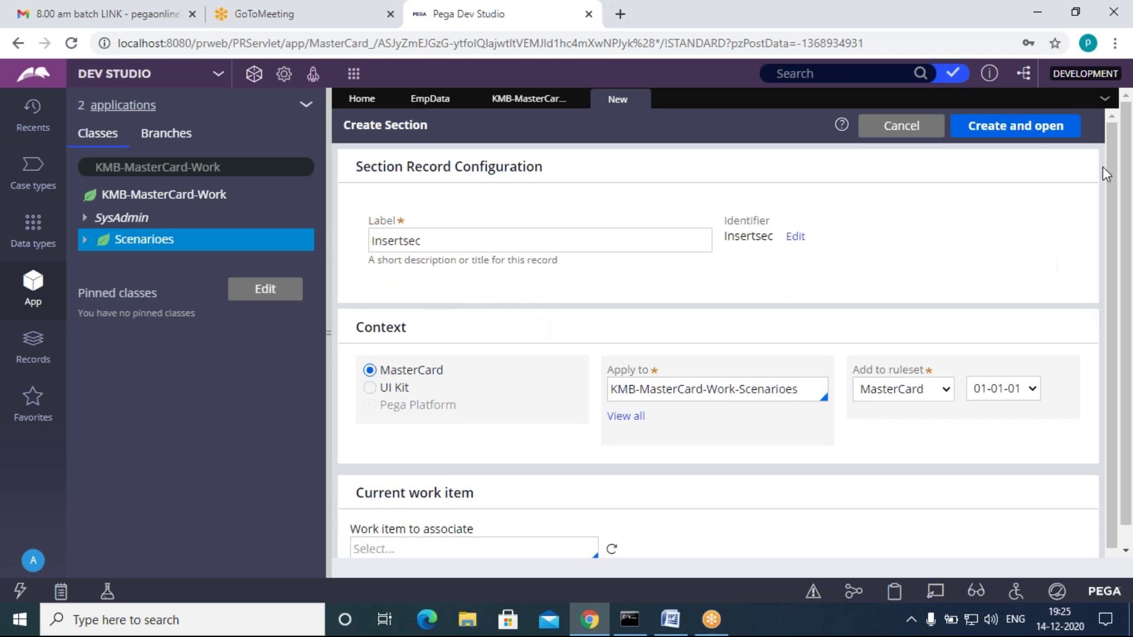
Step: Create and open Insertsec, convert it to a full section, and select its Dynamic Layout
click(1016, 131)
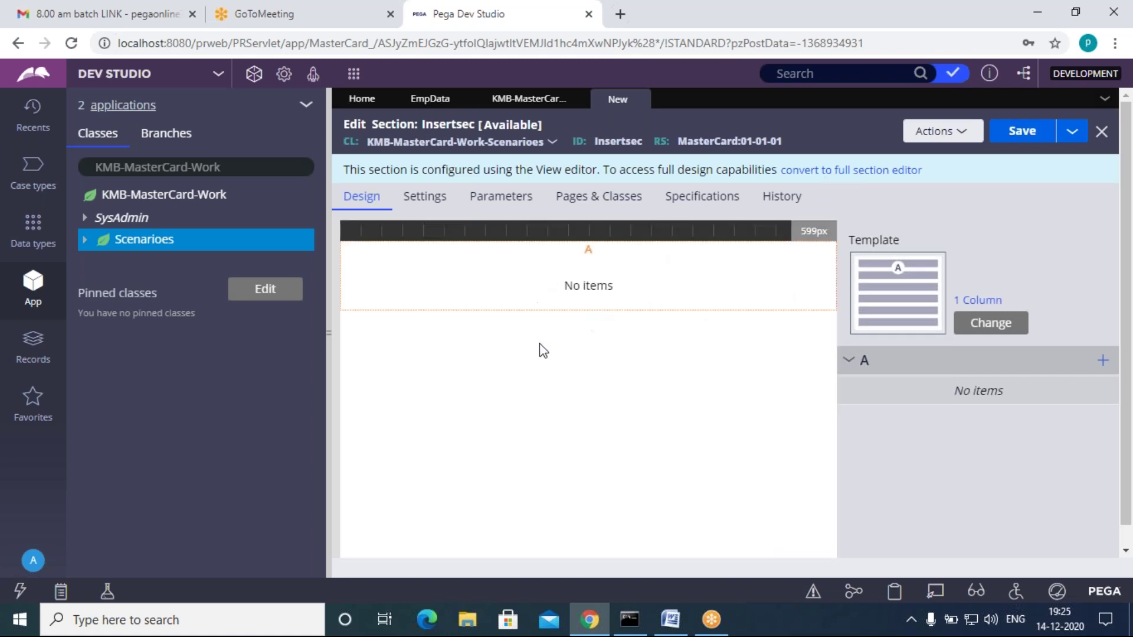
click(823, 171)
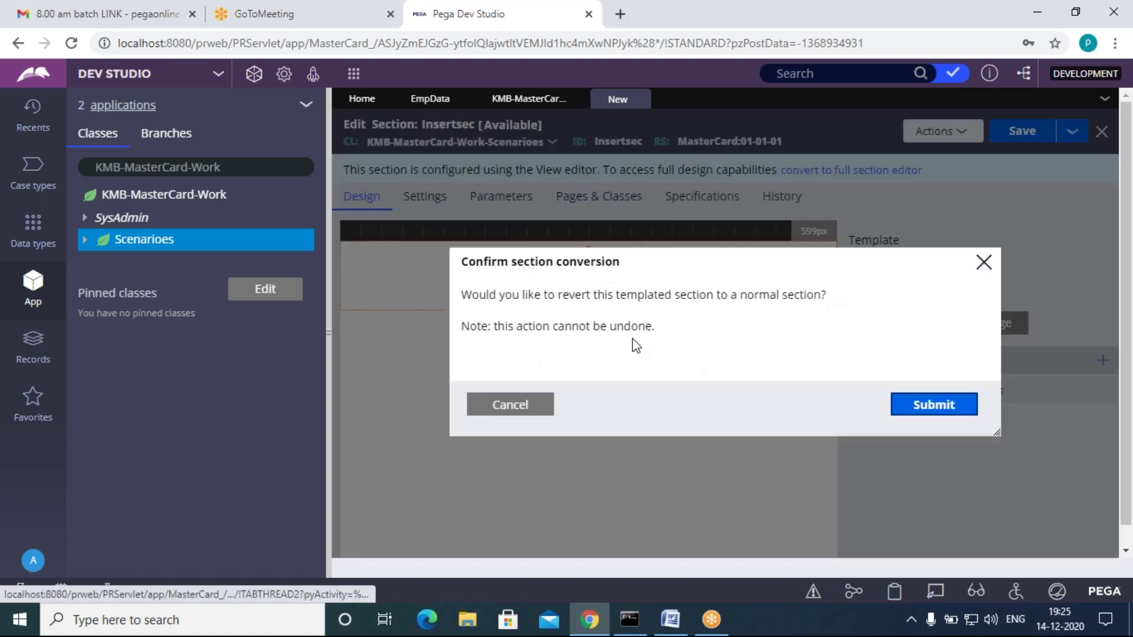
click(938, 408)
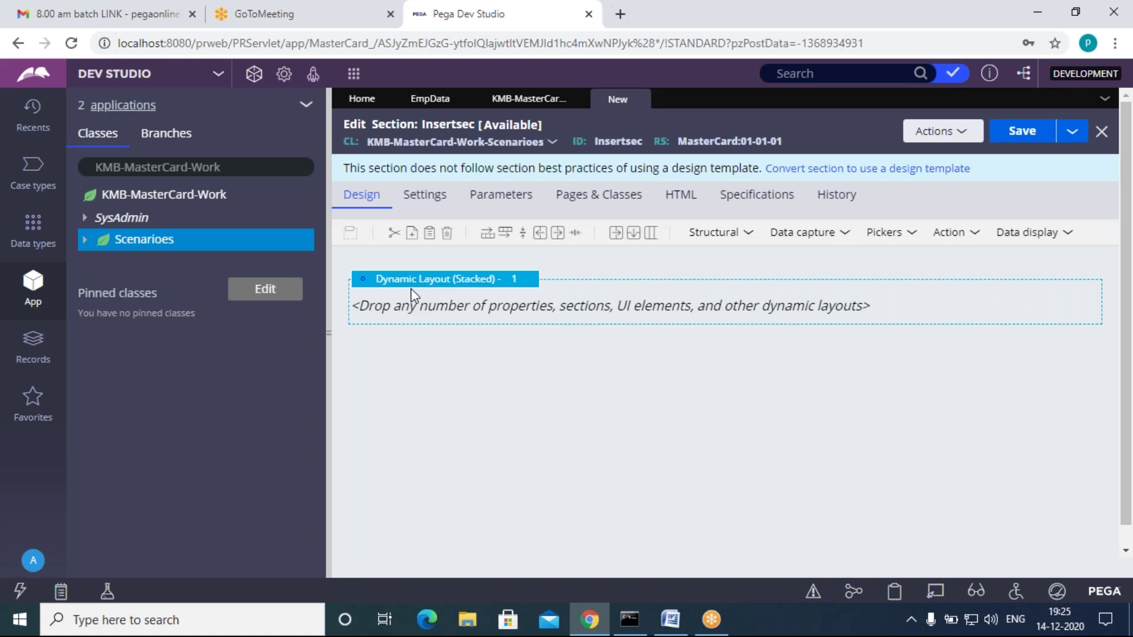
click(492, 288)
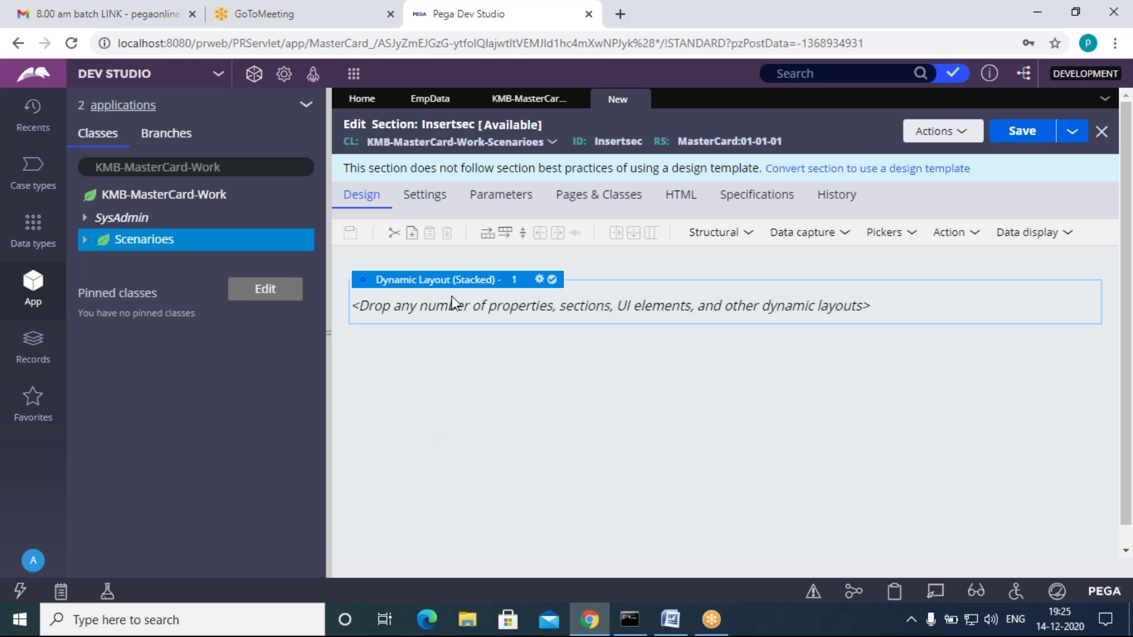
Step: Place a text input in Insertsec's dynamic layout and paste two copies for three fields
click(803, 231)
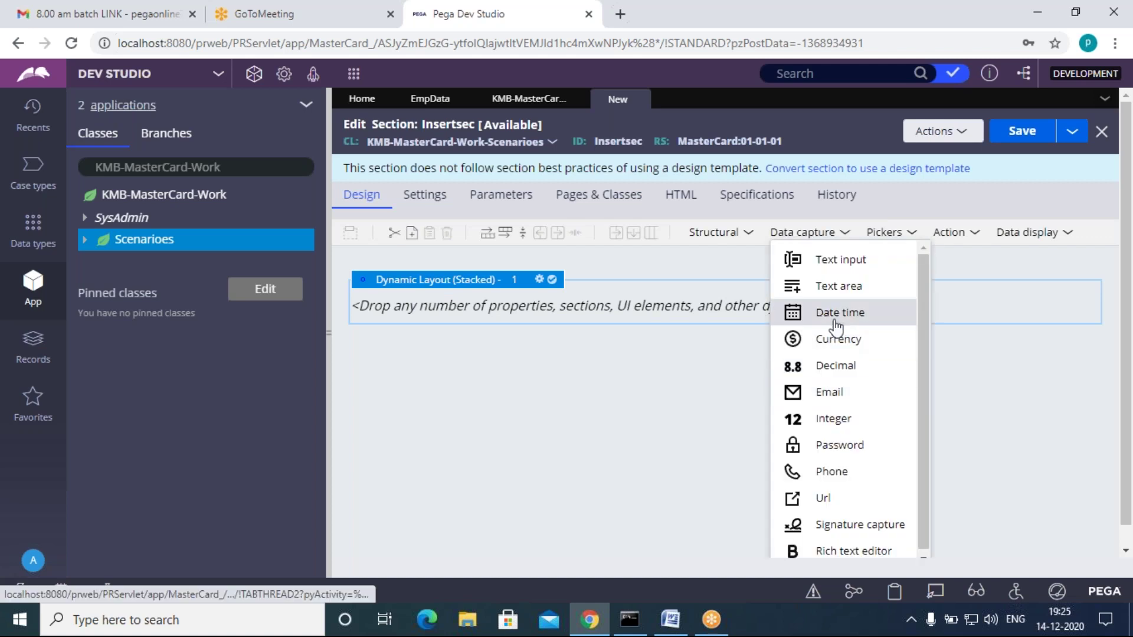
drag(829, 258, 624, 306)
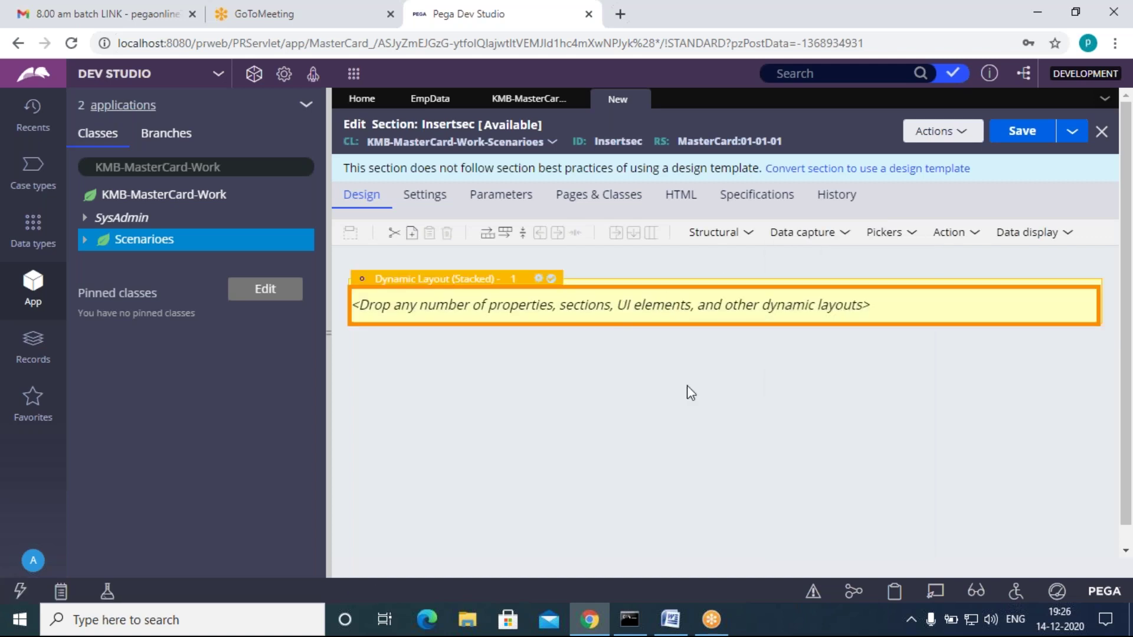
right_click(463, 332)
click(481, 359)
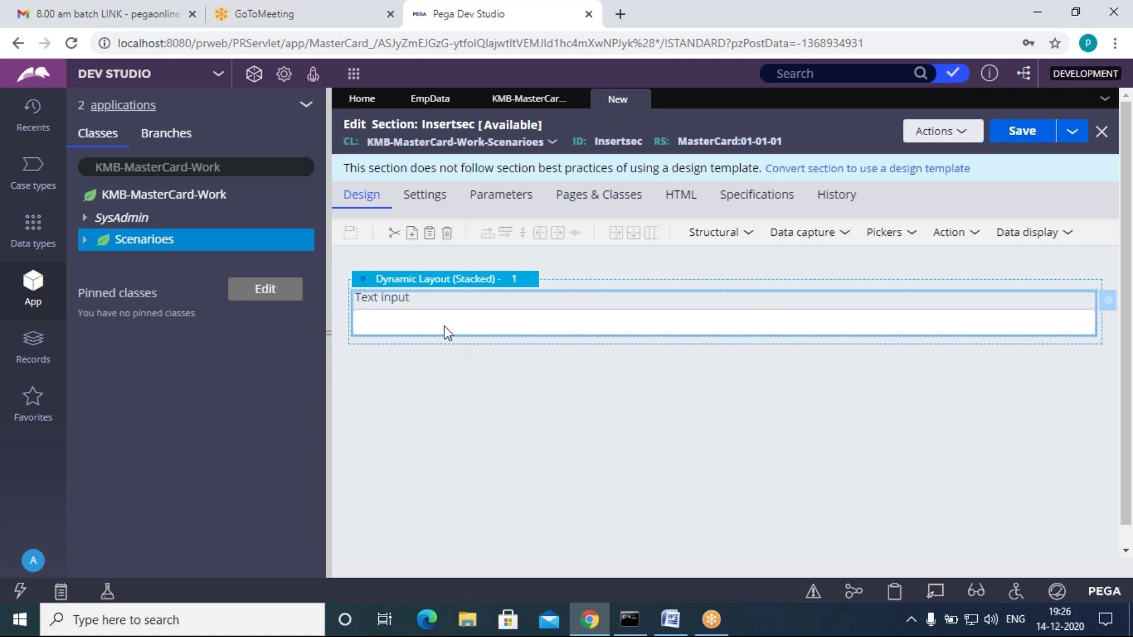
right_click(448, 332)
click(467, 375)
right_click(449, 375)
click(472, 424)
Step: Bind the first field to .EmpID and make it an integer control
click(523, 321)
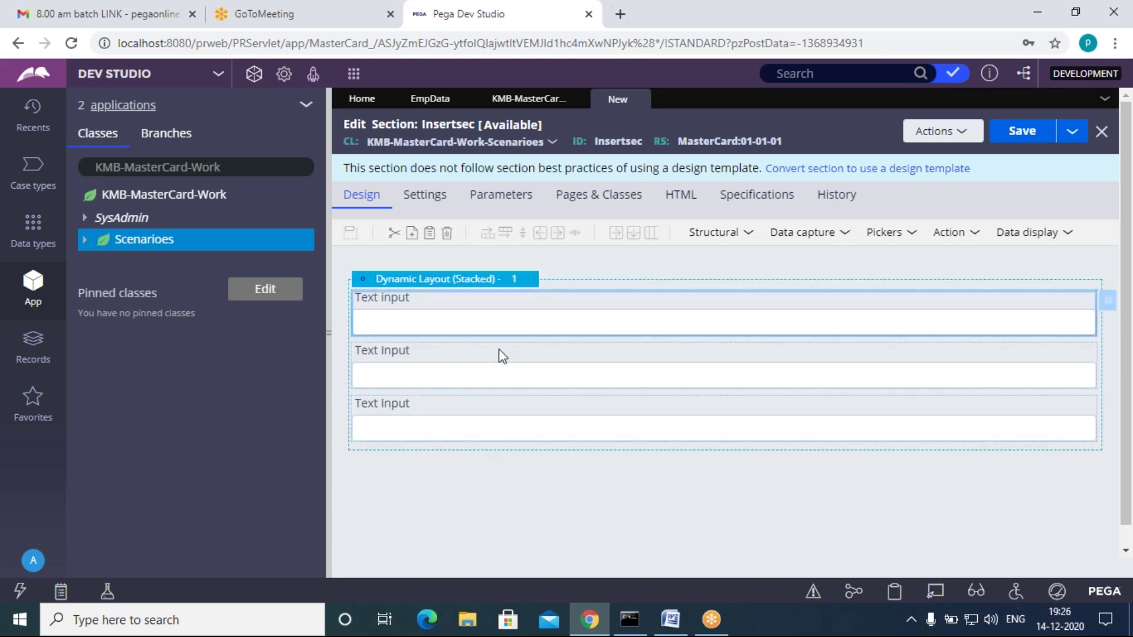
double_click(506, 313)
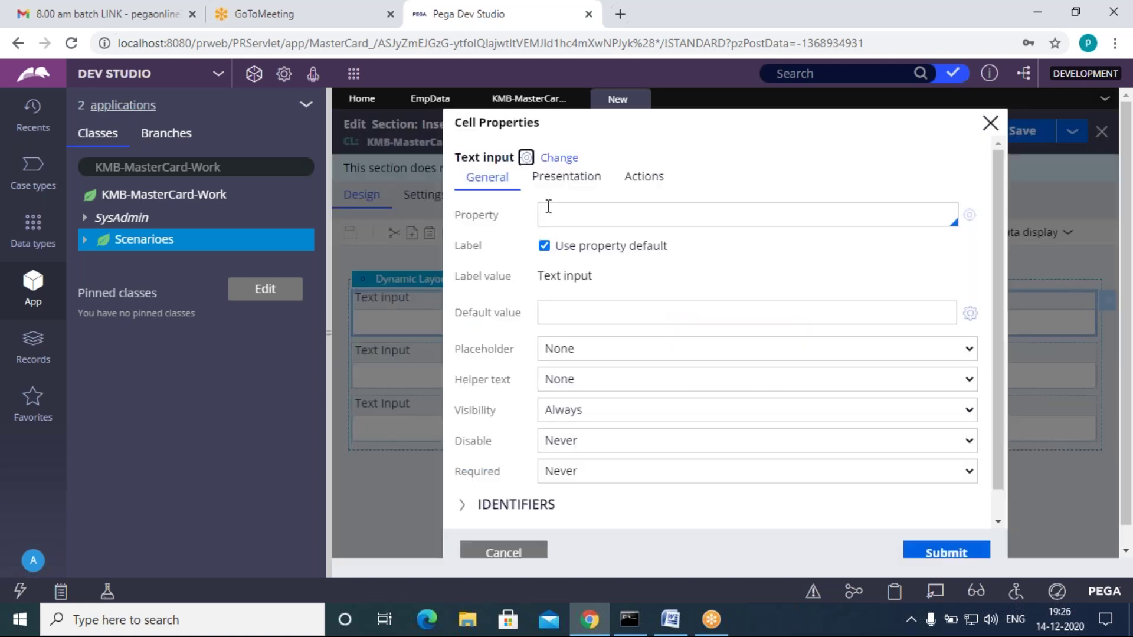
click(548, 206)
text(.)
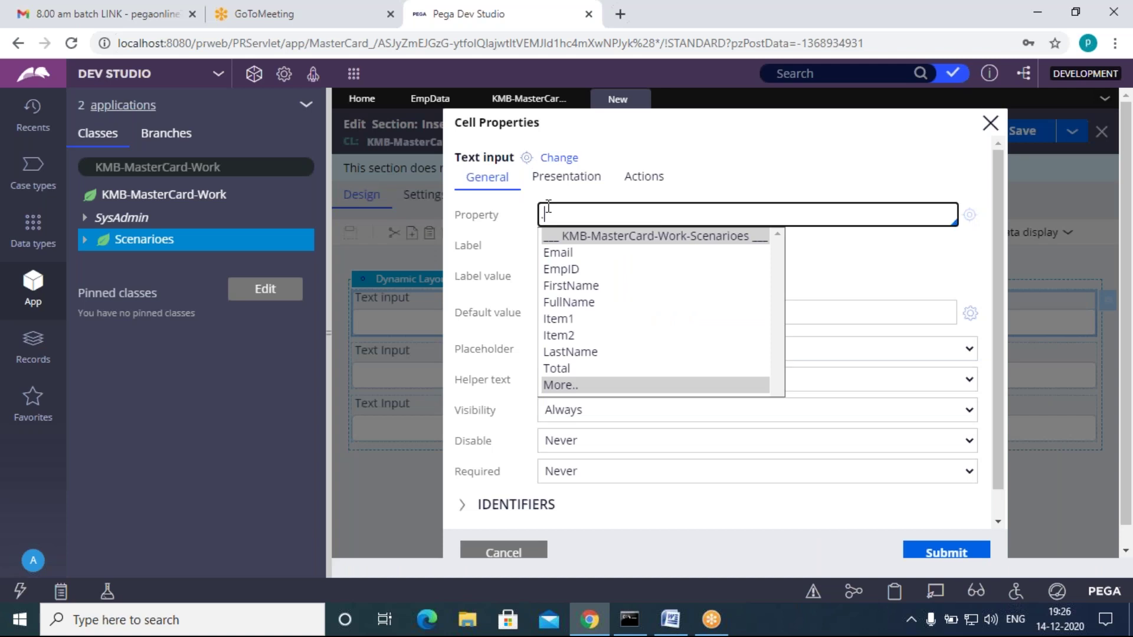
key(Down)
key(Down)
key(Return)
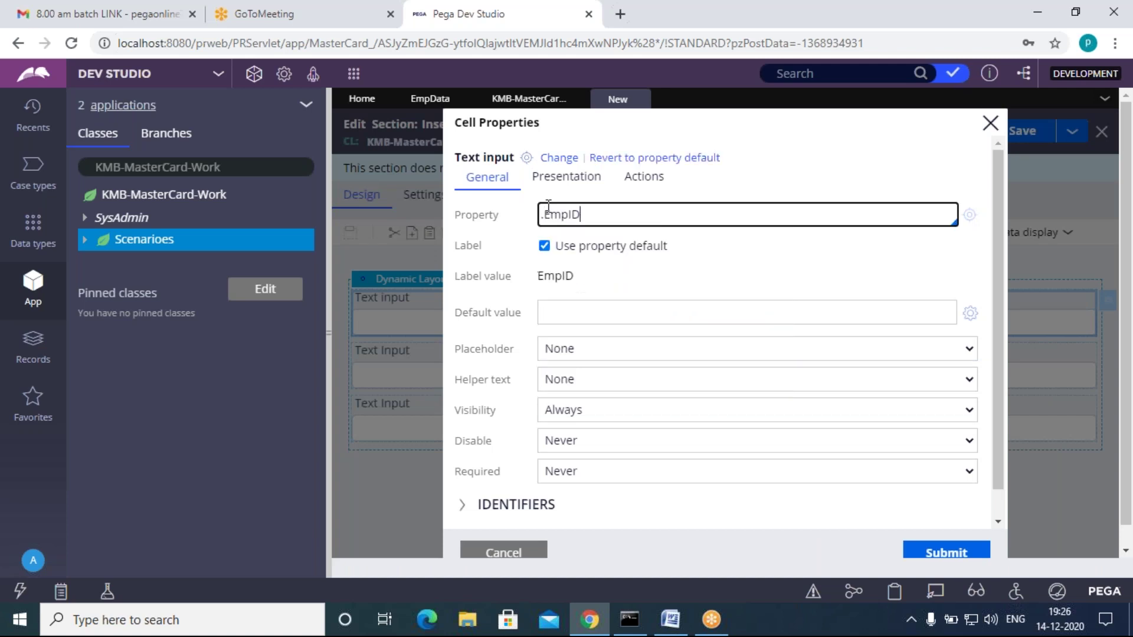
click(558, 158)
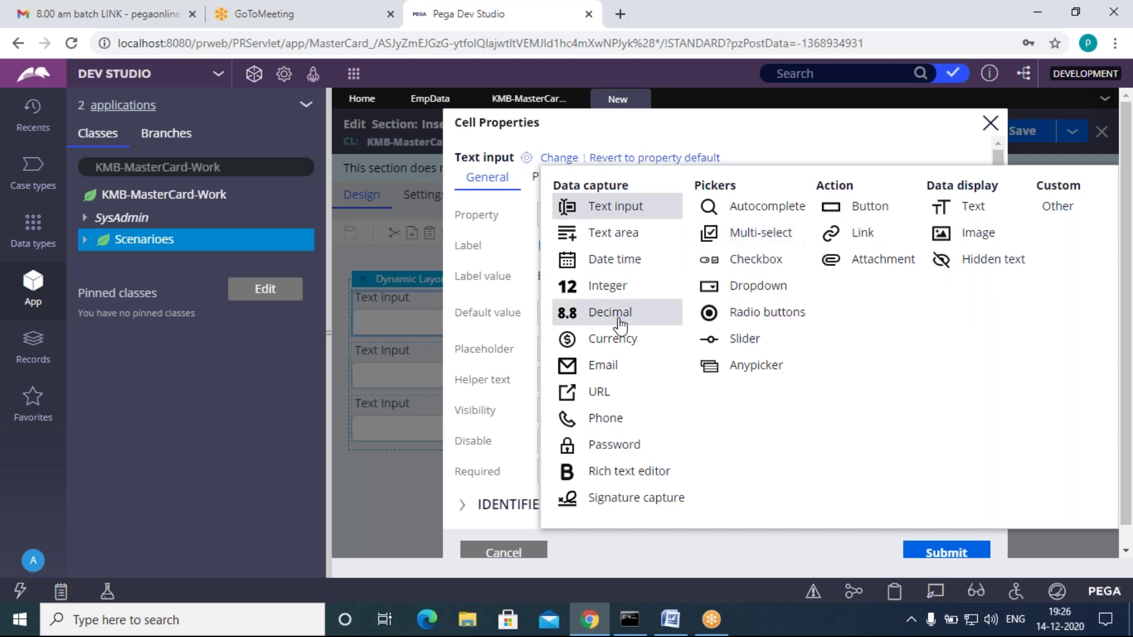
click(603, 288)
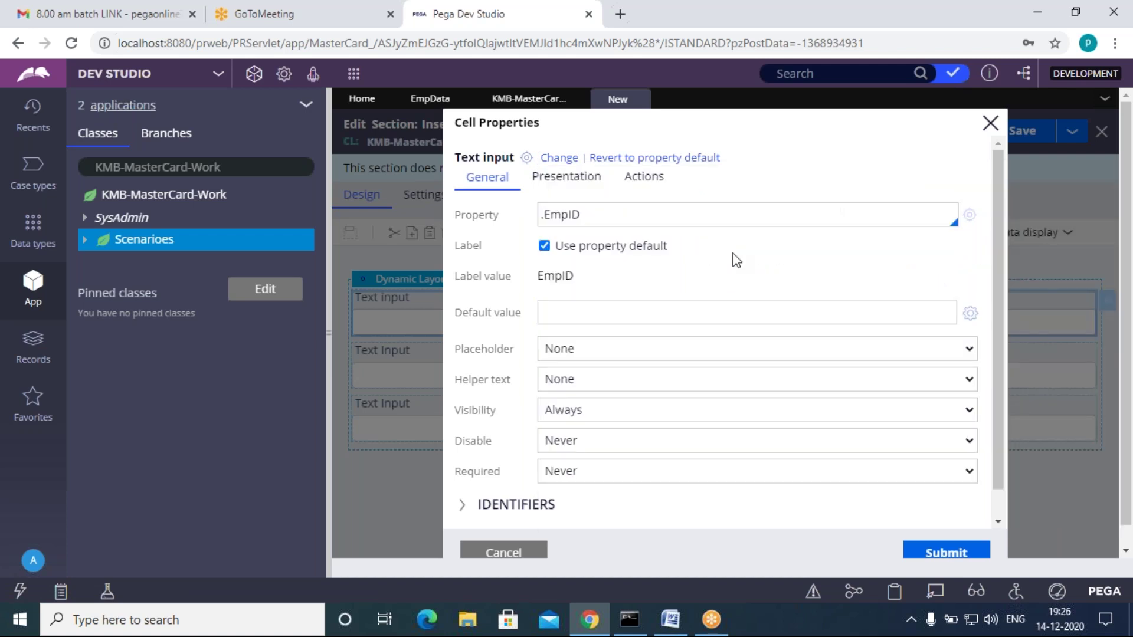
click(944, 553)
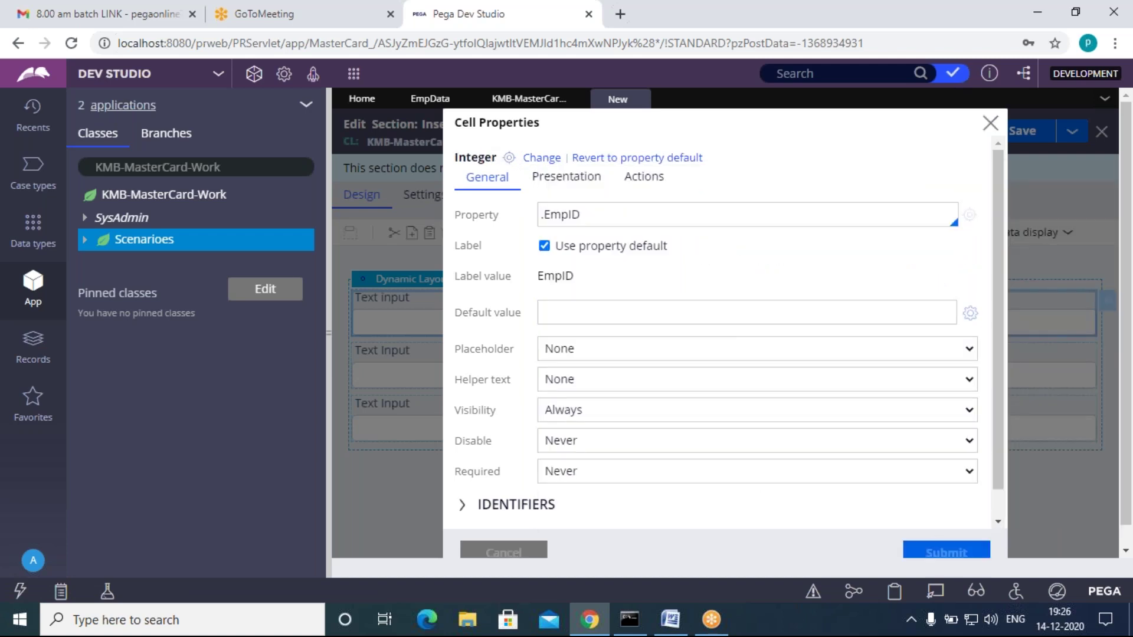
Step: Bind the second and third fields to .FirstName and .LastName, then save Insertsec
click(513, 370)
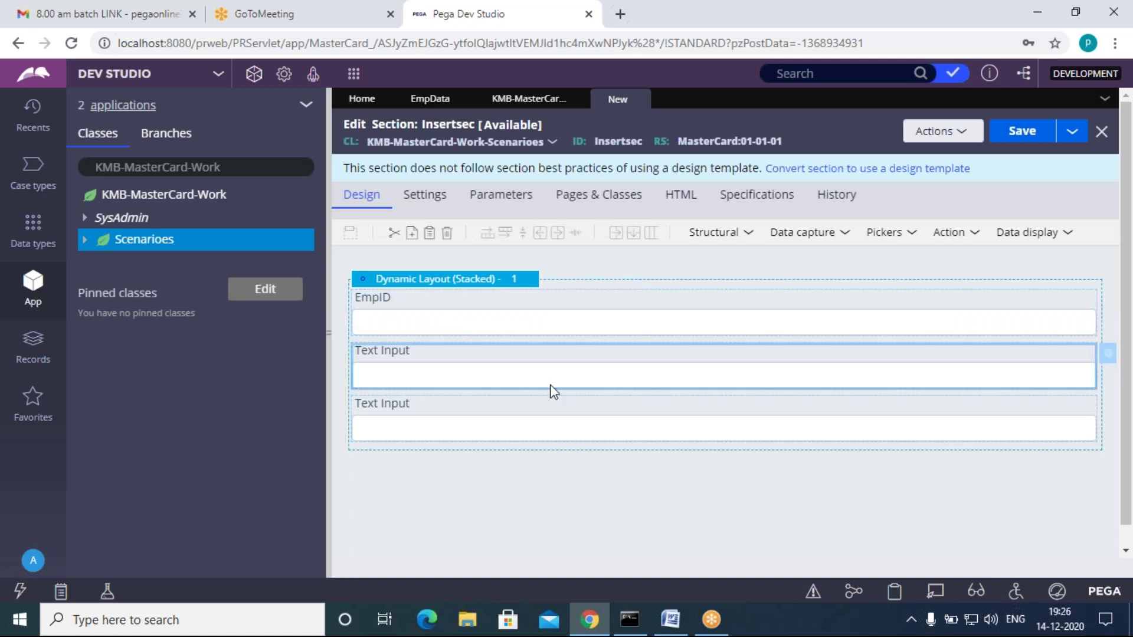
double_click(553, 391)
click(580, 213)
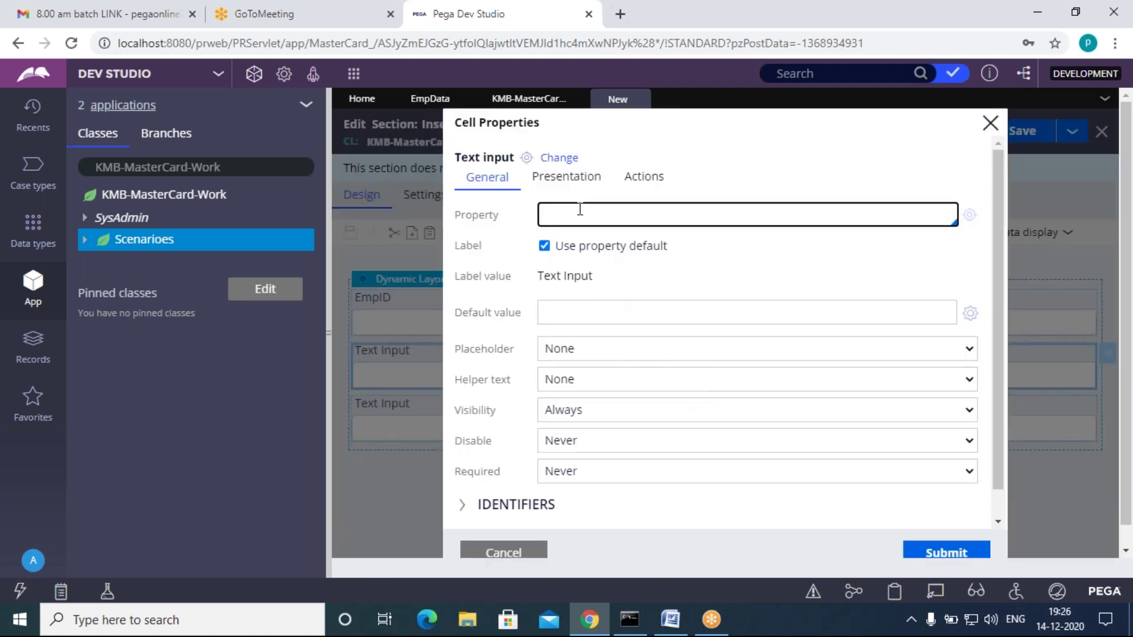
text(.F)
key(Return)
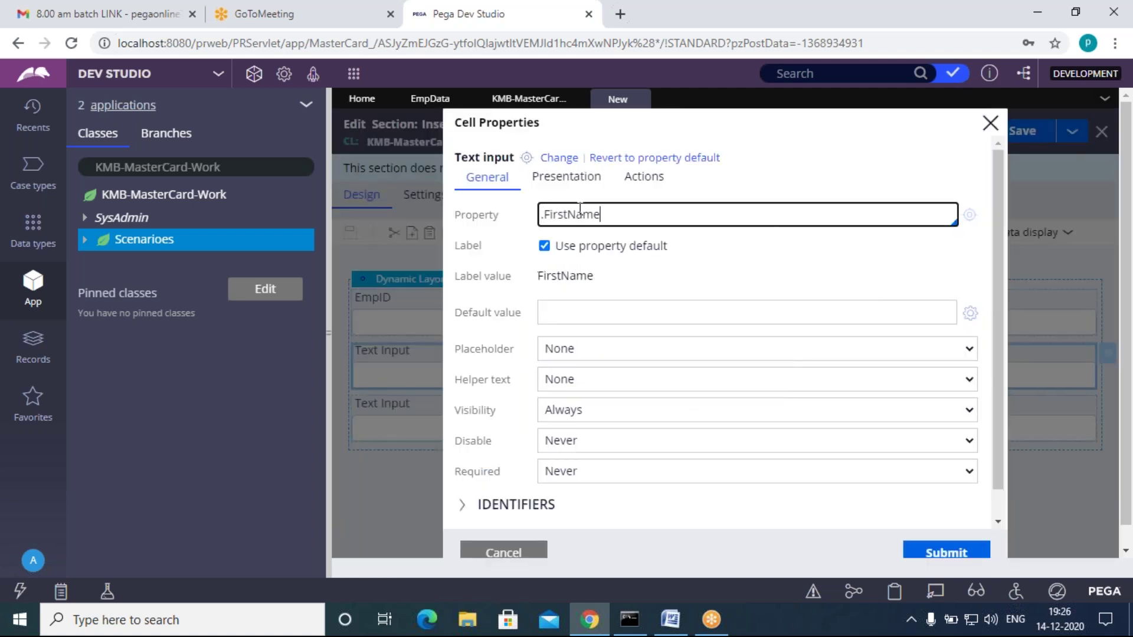
click(932, 555)
click(605, 430)
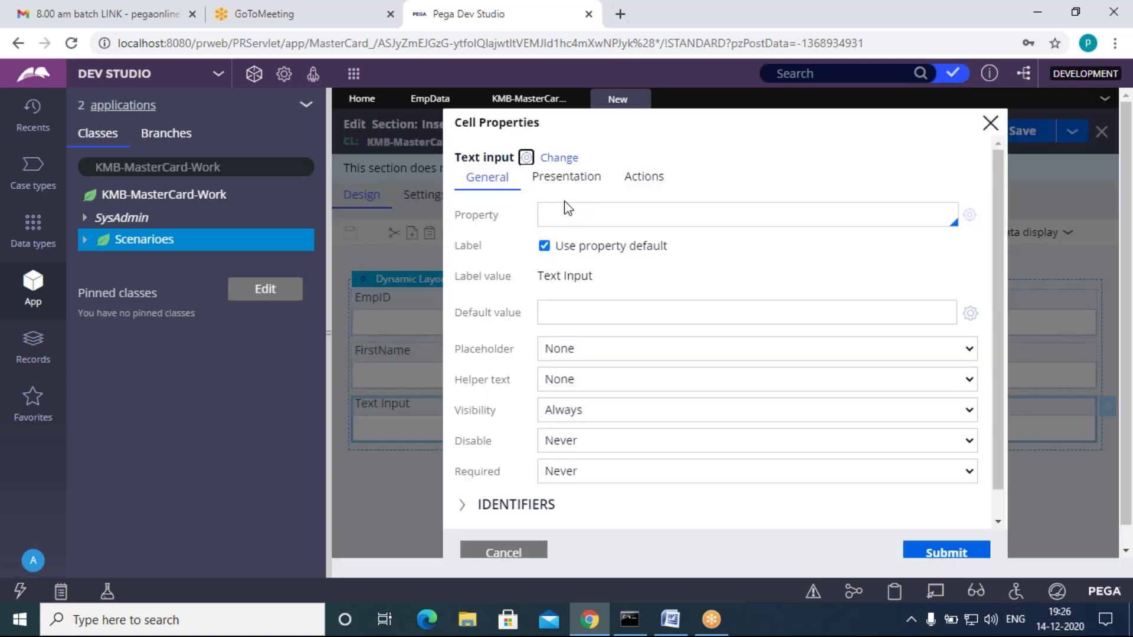
click(564, 216)
text(La)
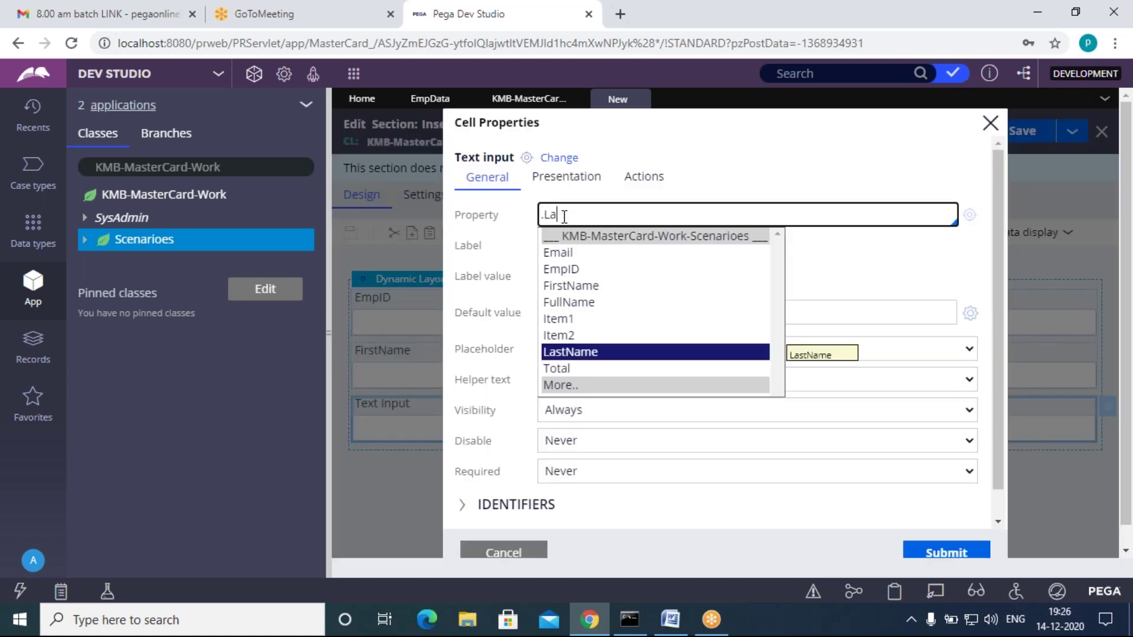
key(Return)
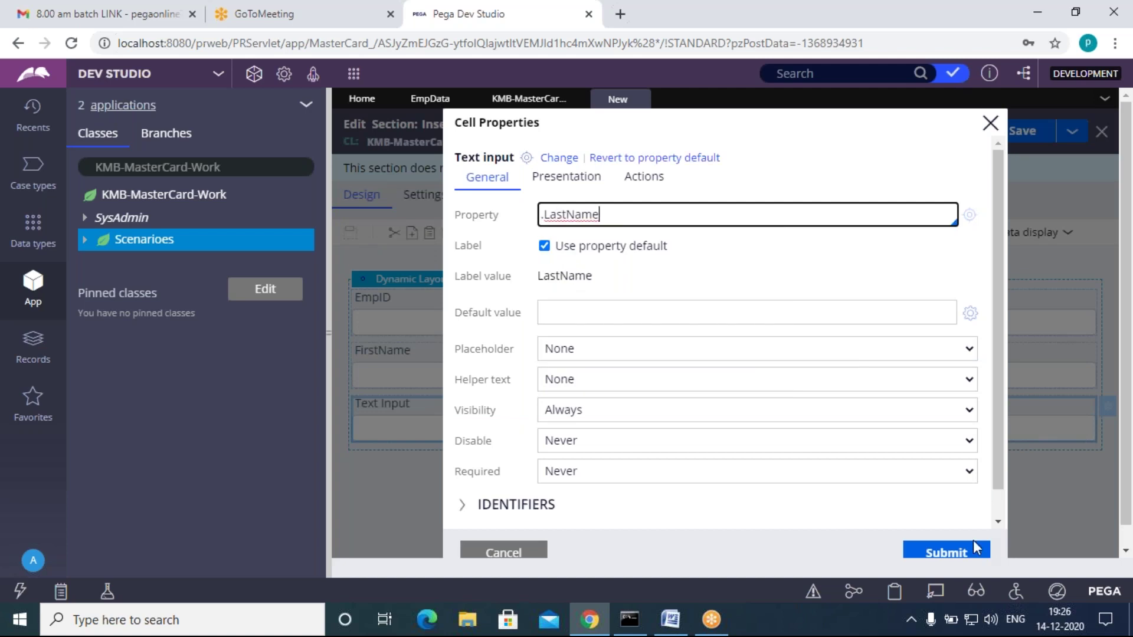
click(977, 548)
click(1011, 134)
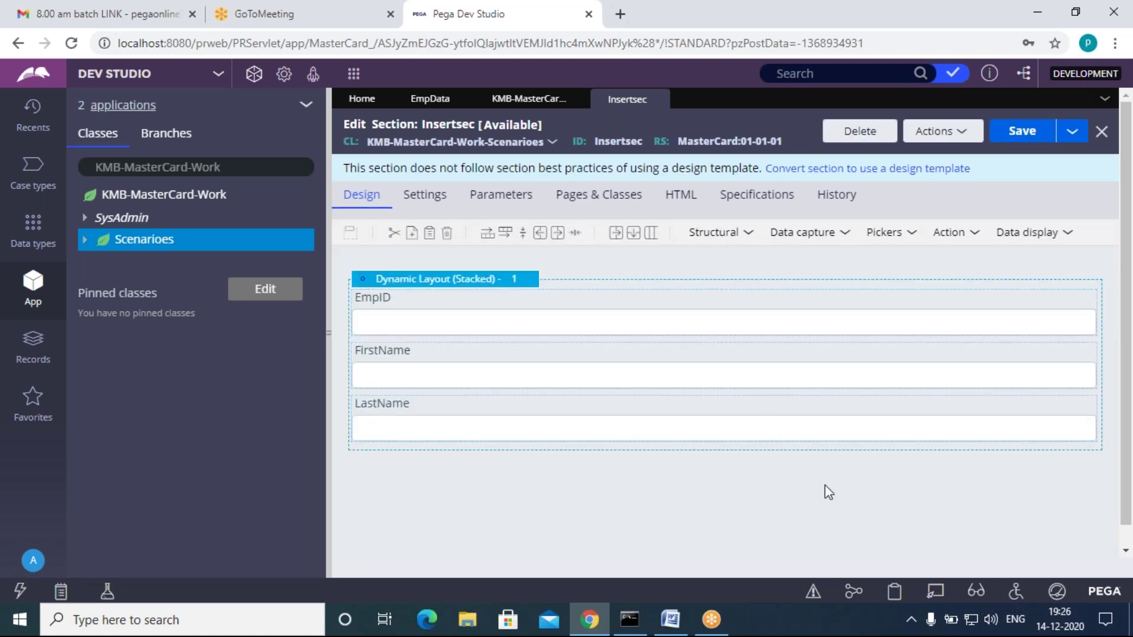
Step: Browse the action and picker controls, then review the Word notes
click(950, 235)
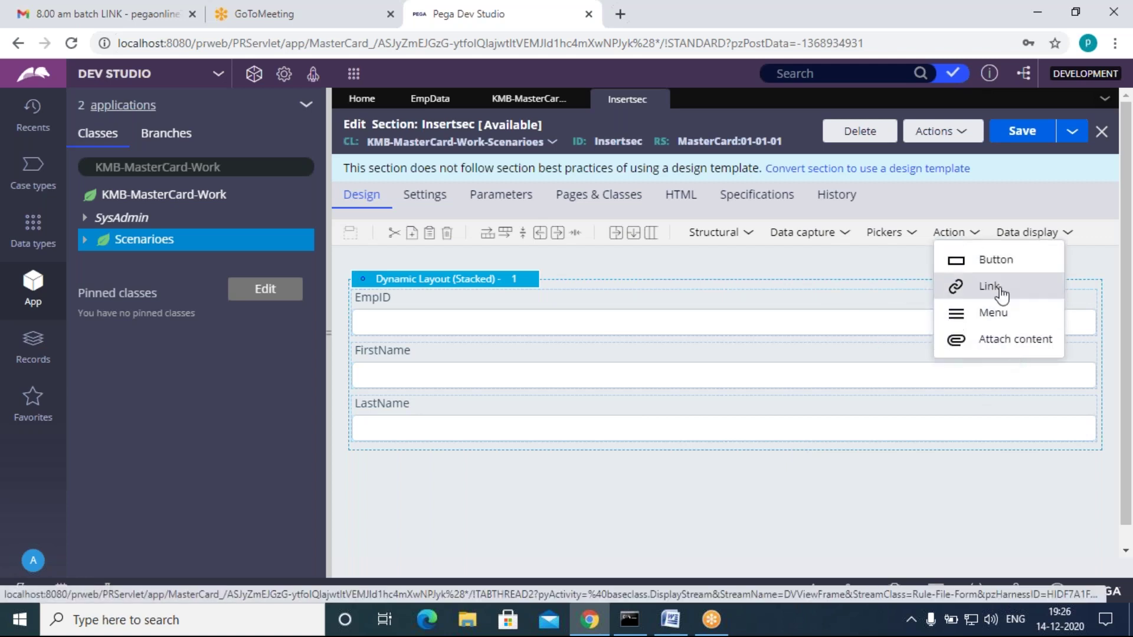
click(899, 251)
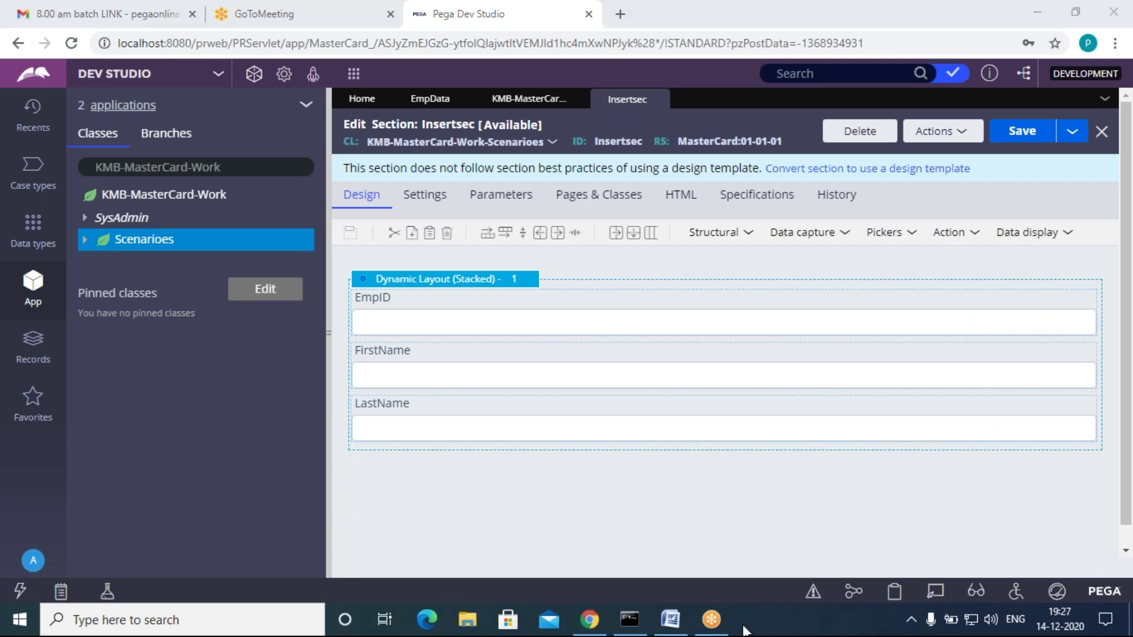
click(670, 620)
scroll(457, 459, down, 1)
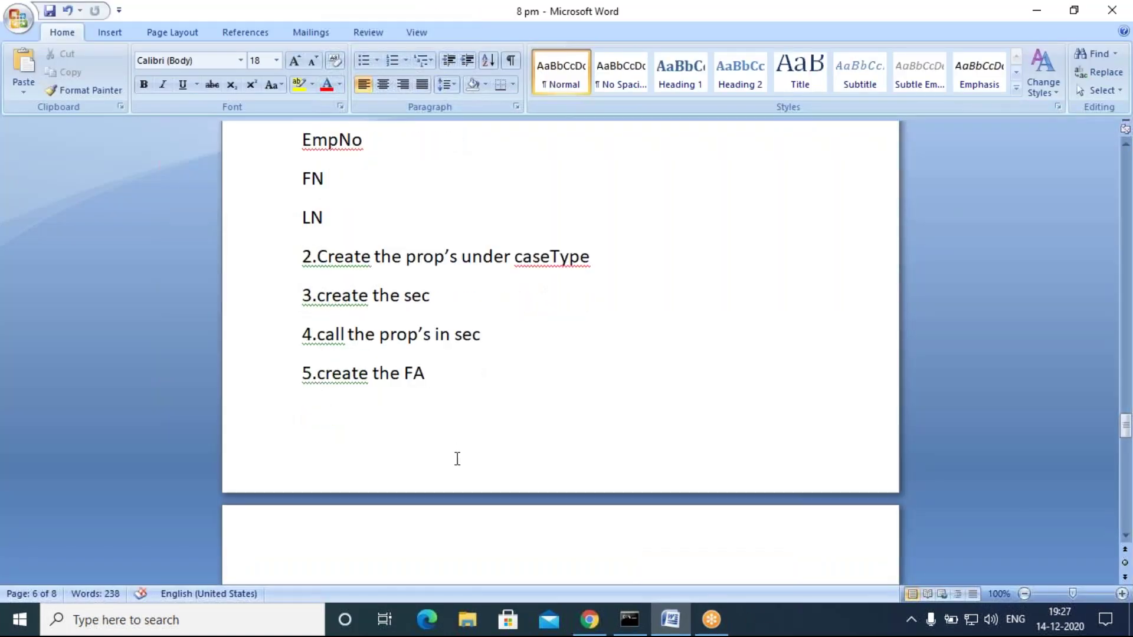
drag(317, 335, 511, 341)
click(500, 365)
scroll(587, 476, down, 3)
Step: Back in Dev Studio, create and open a flow action labelled InsertFA under Scenarioes
click(589, 619)
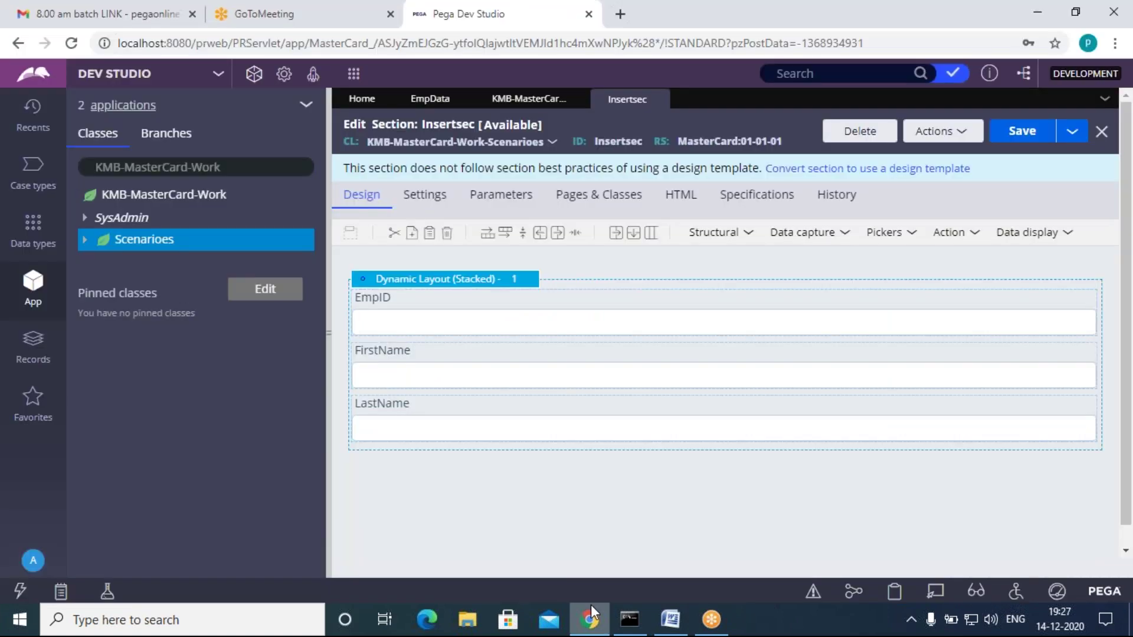
right_click(131, 239)
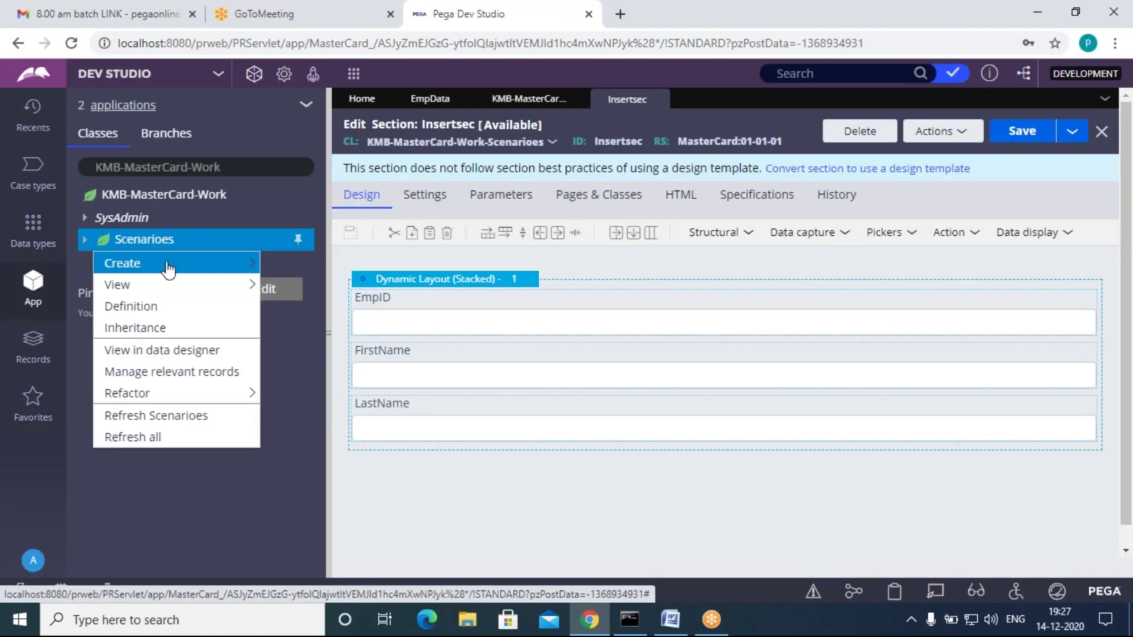
mouse_move(158, 268)
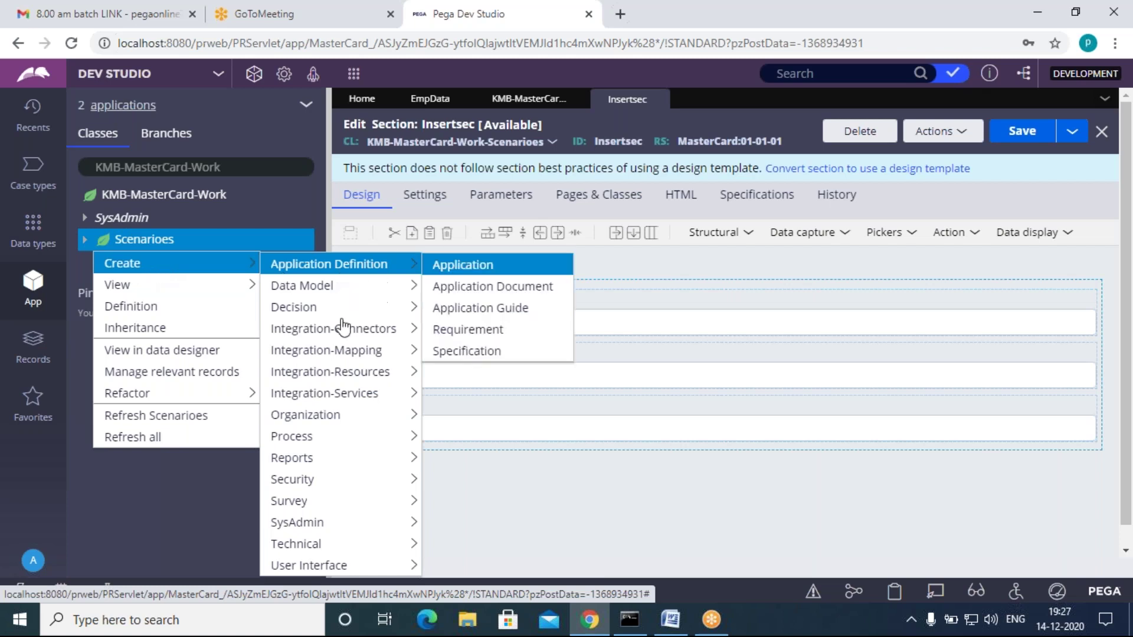
mouse_move(347, 397)
mouse_move(323, 546)
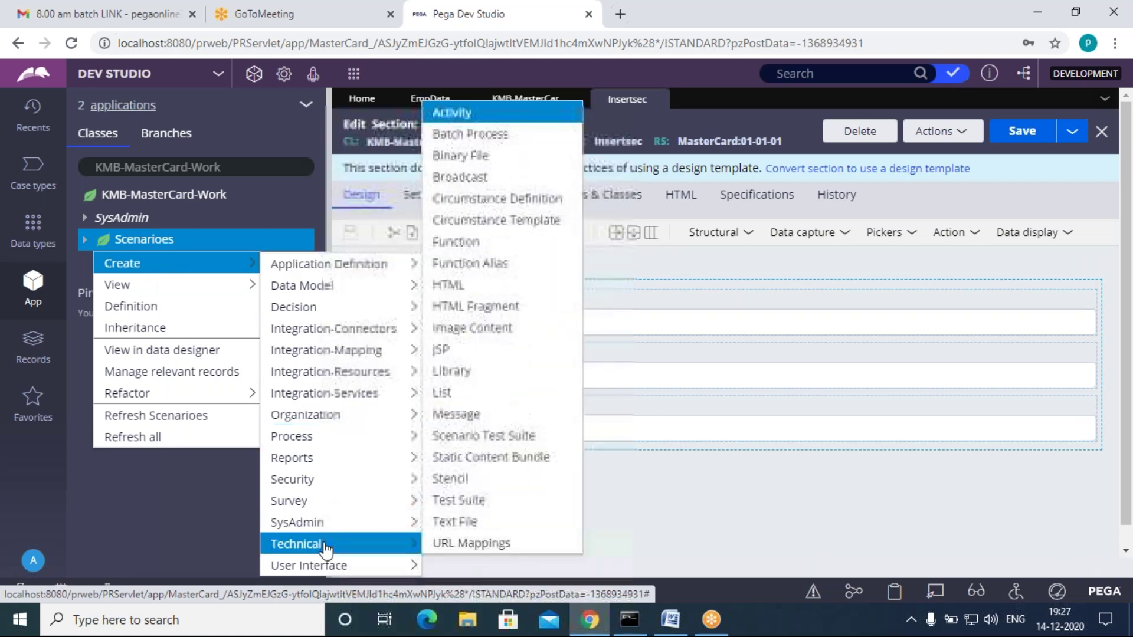
mouse_move(330, 435)
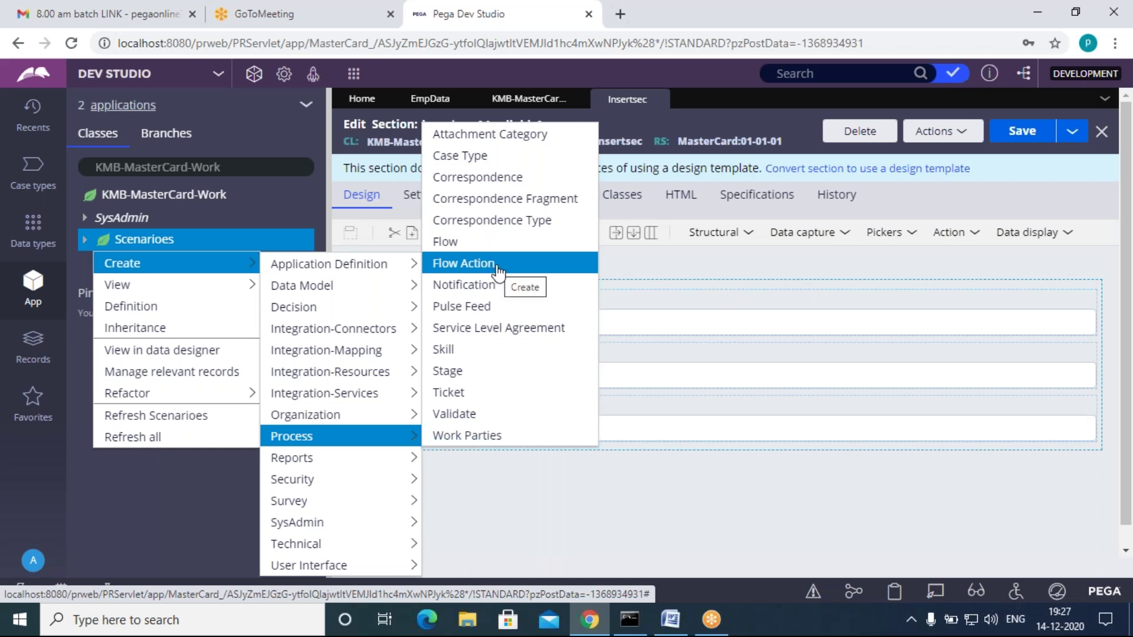
click(498, 270)
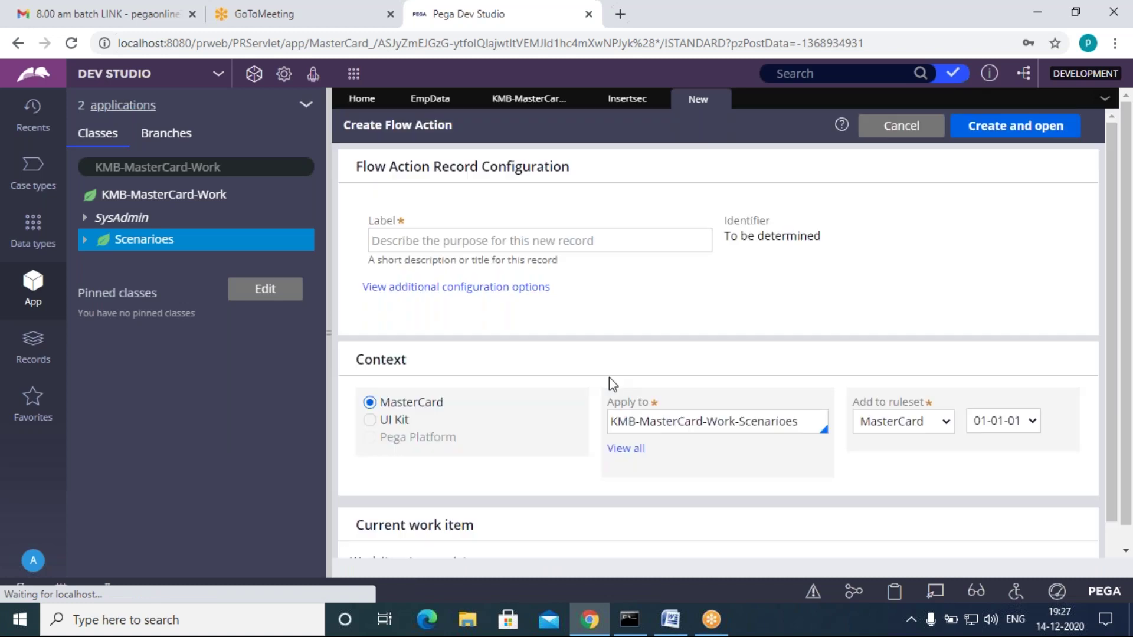
click(614, 235)
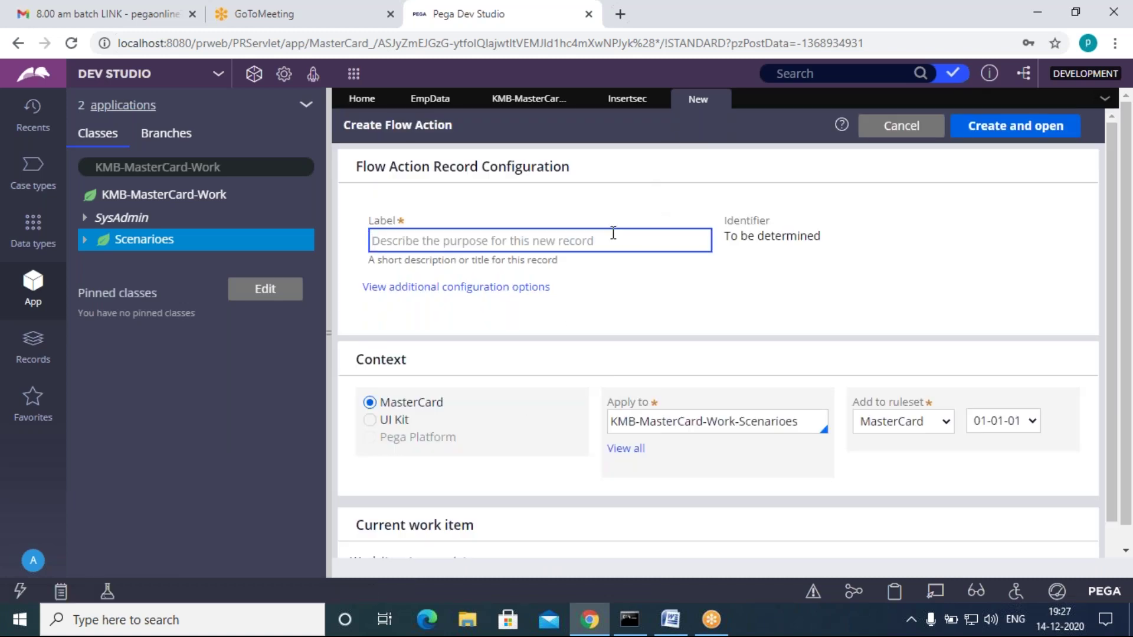
text(InsertFA)
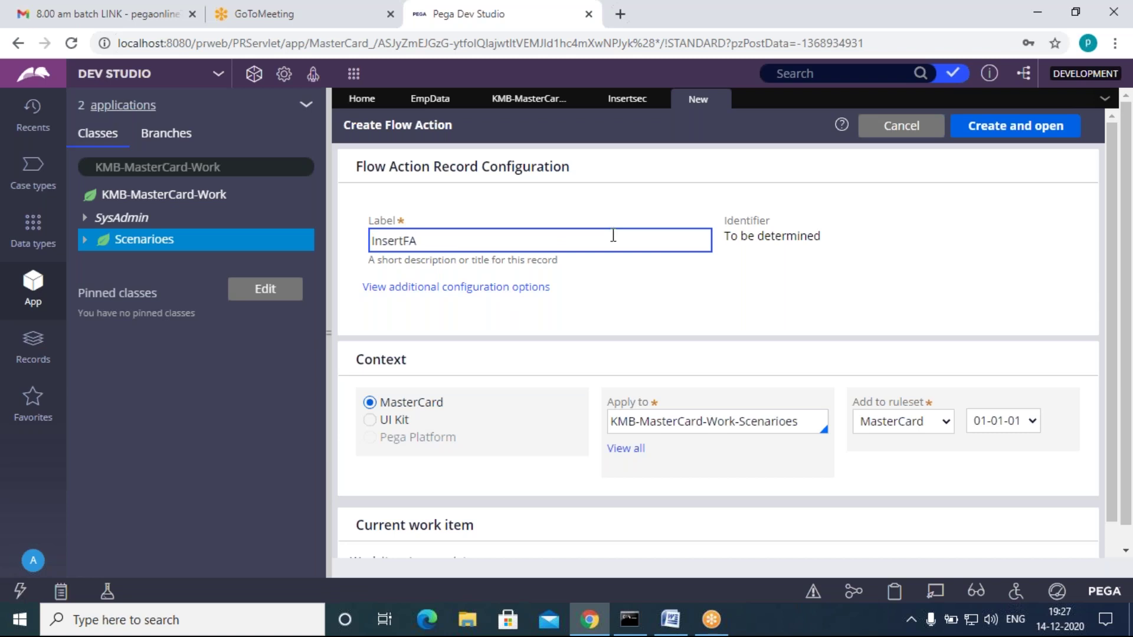
click(476, 305)
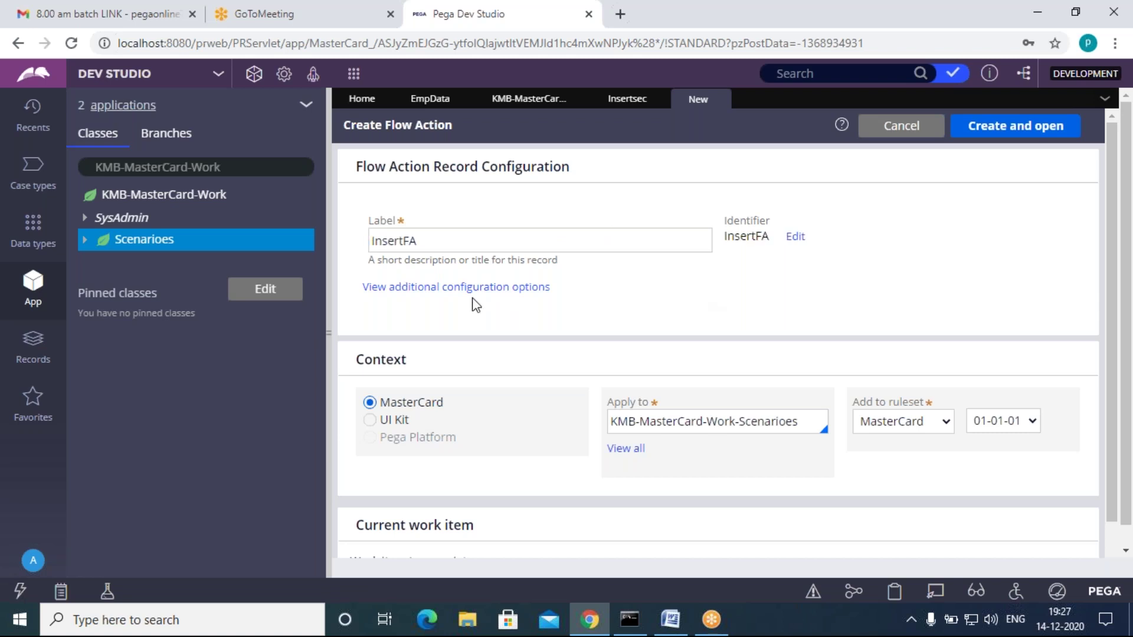
click(997, 128)
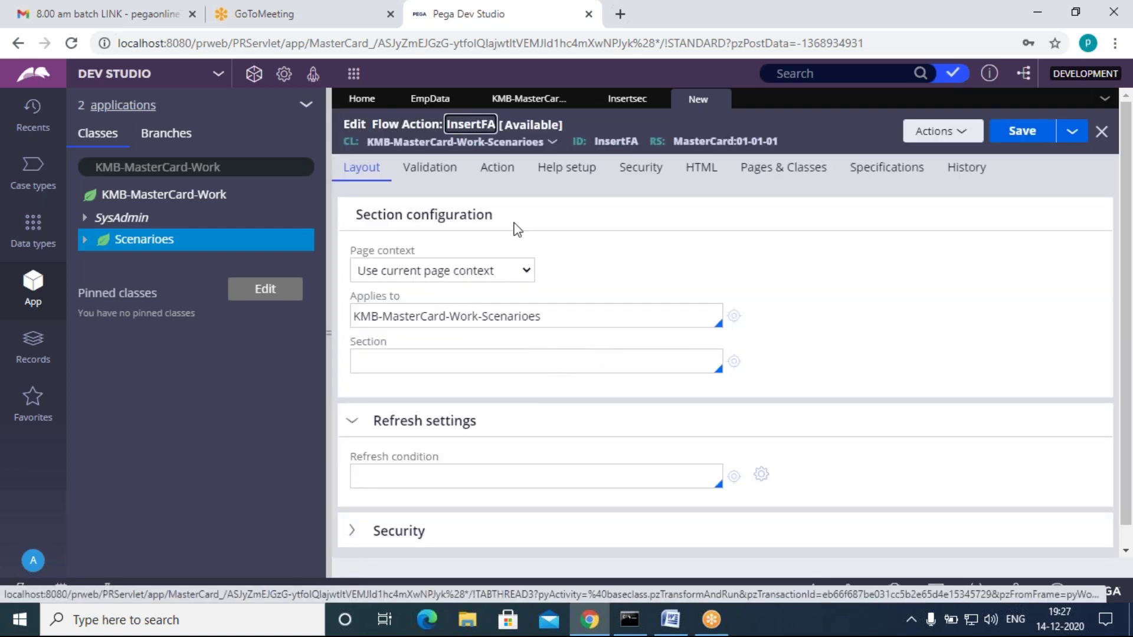
Step: Set InsertFA's section to Insertsec and glance at its security and validation settings
click(435, 359)
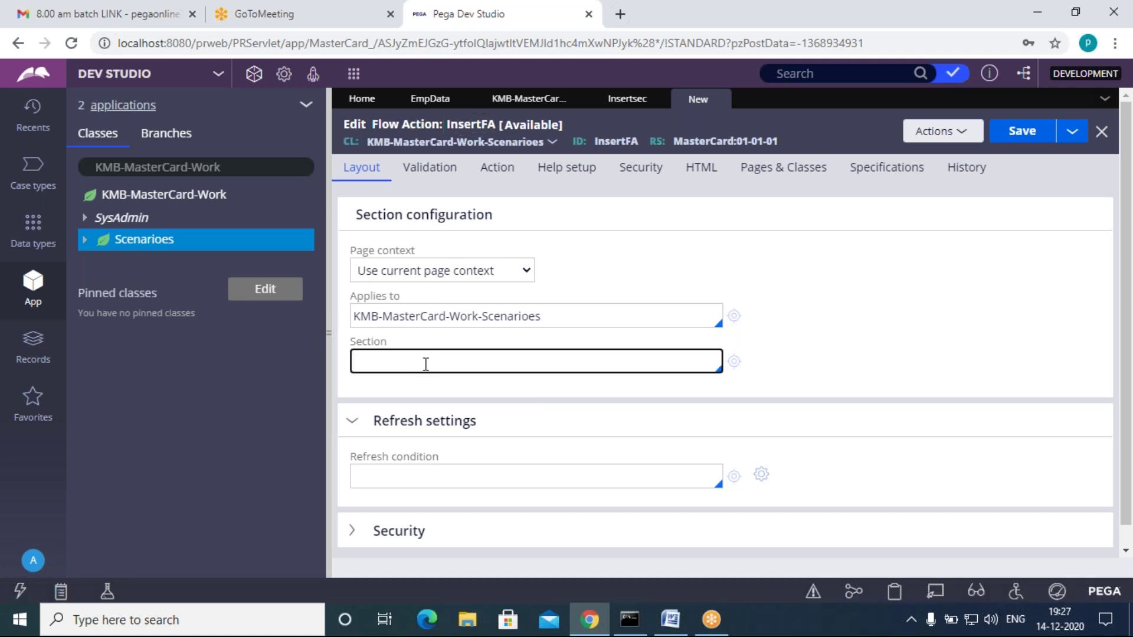
key(Down)
key(Down)
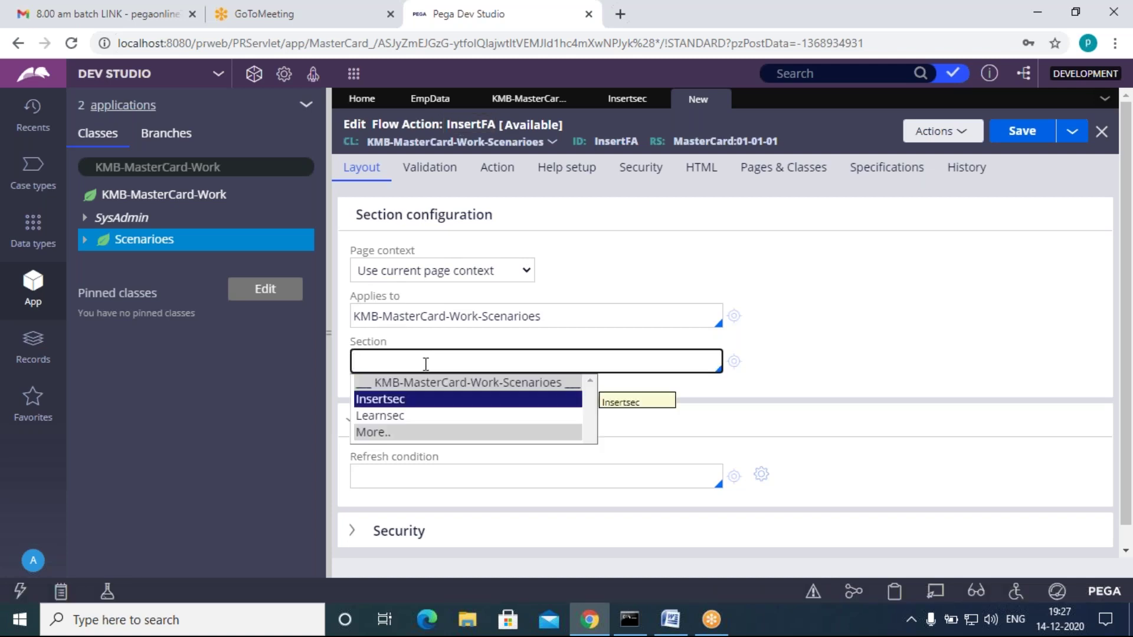
key(Return)
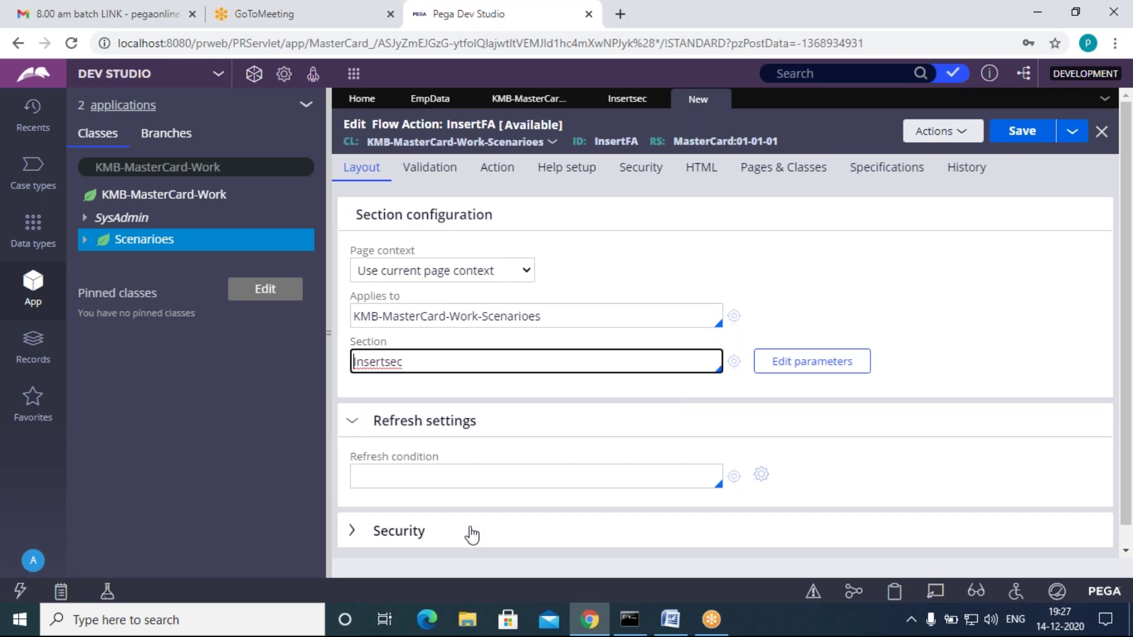
scroll(471, 539, down, 1)
click(354, 517)
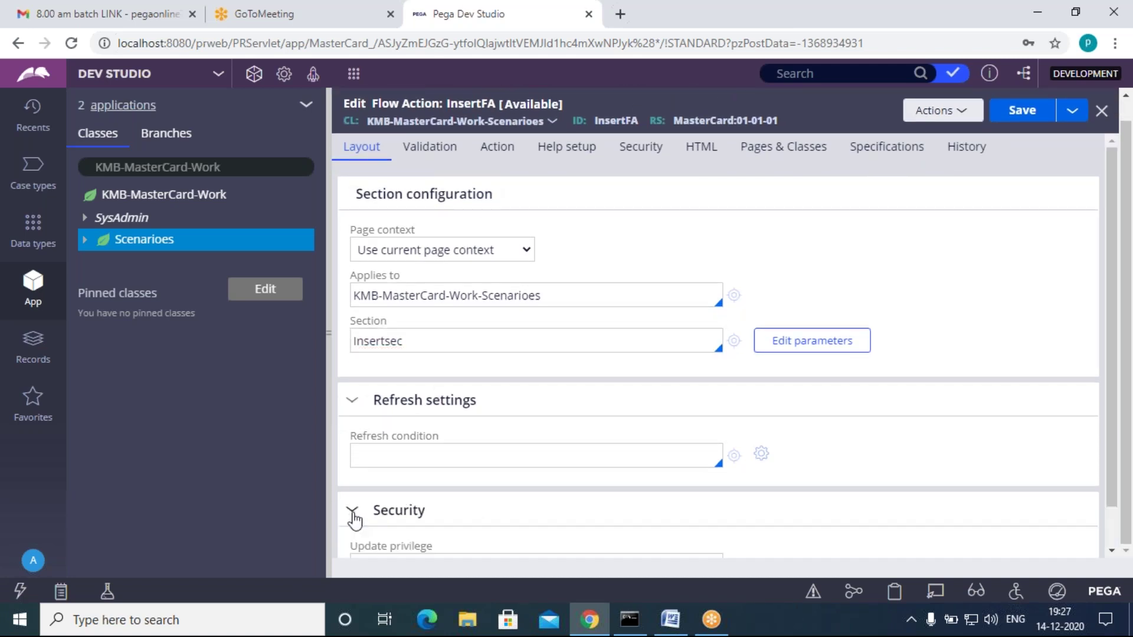
scroll(540, 544, down, 2)
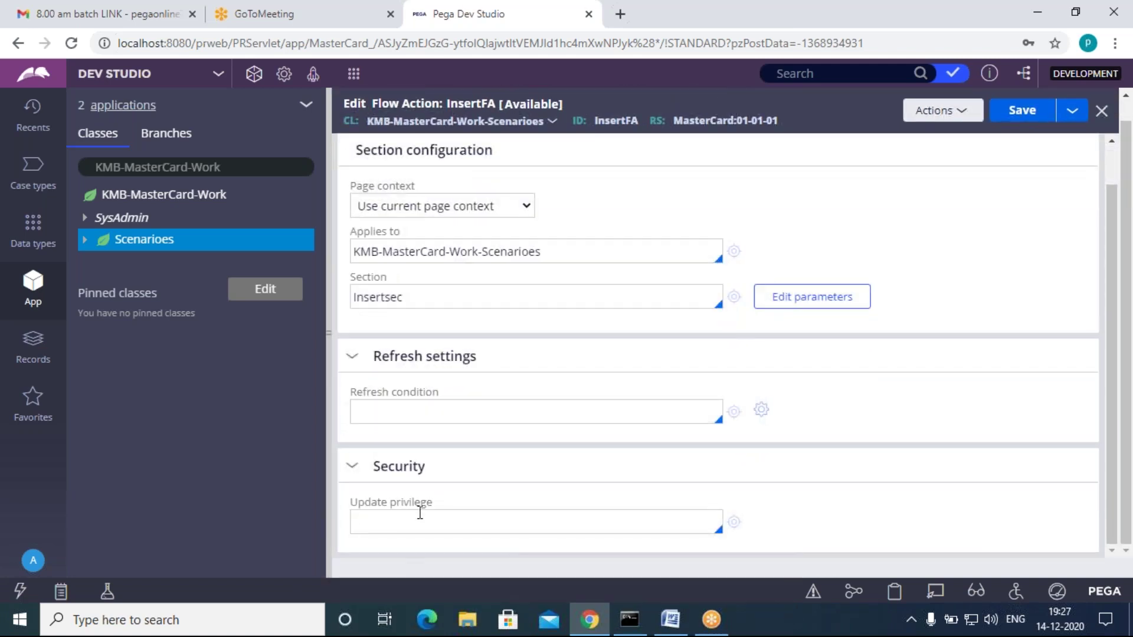
click(352, 467)
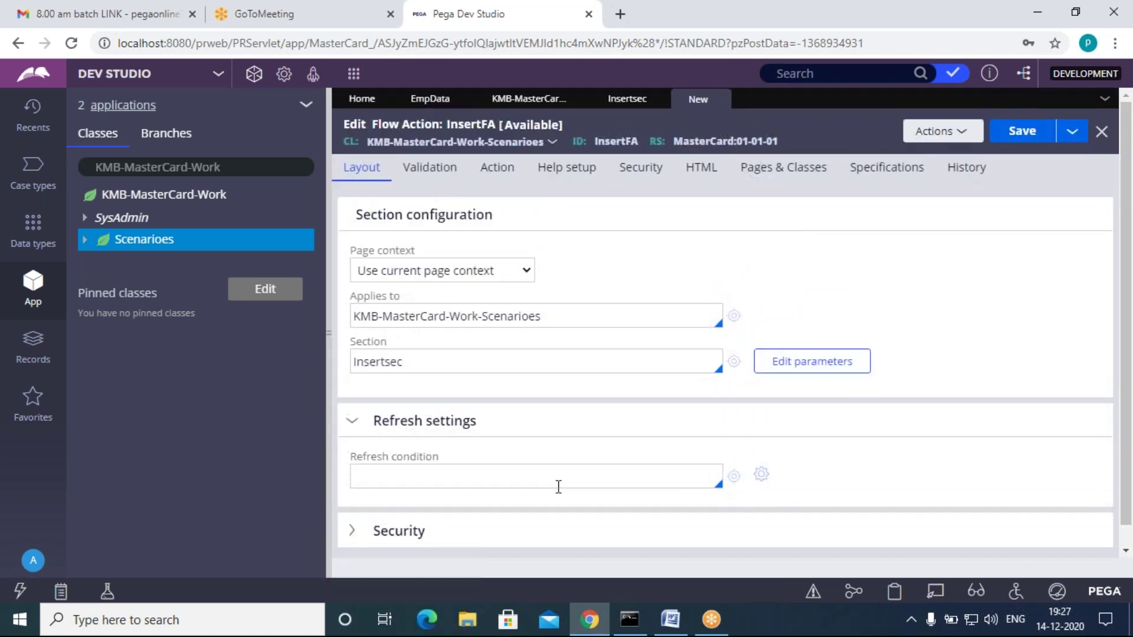
click(437, 179)
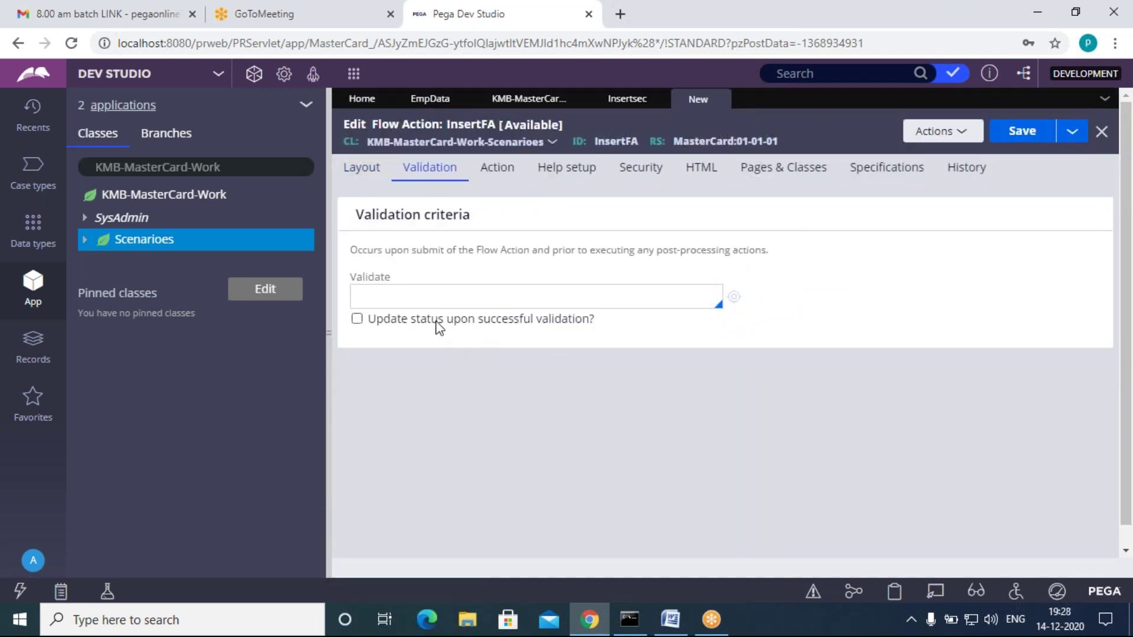
Step: Review InsertFA's Pre-processing and Post-processing settings
click(510, 174)
drag(481, 223, 349, 218)
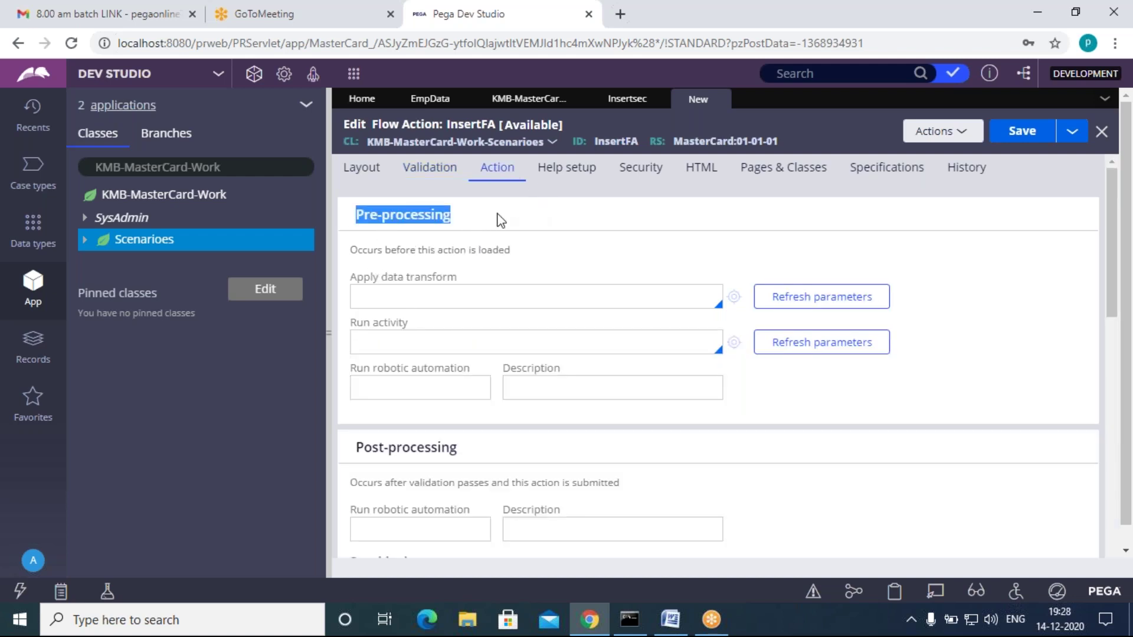
click(502, 221)
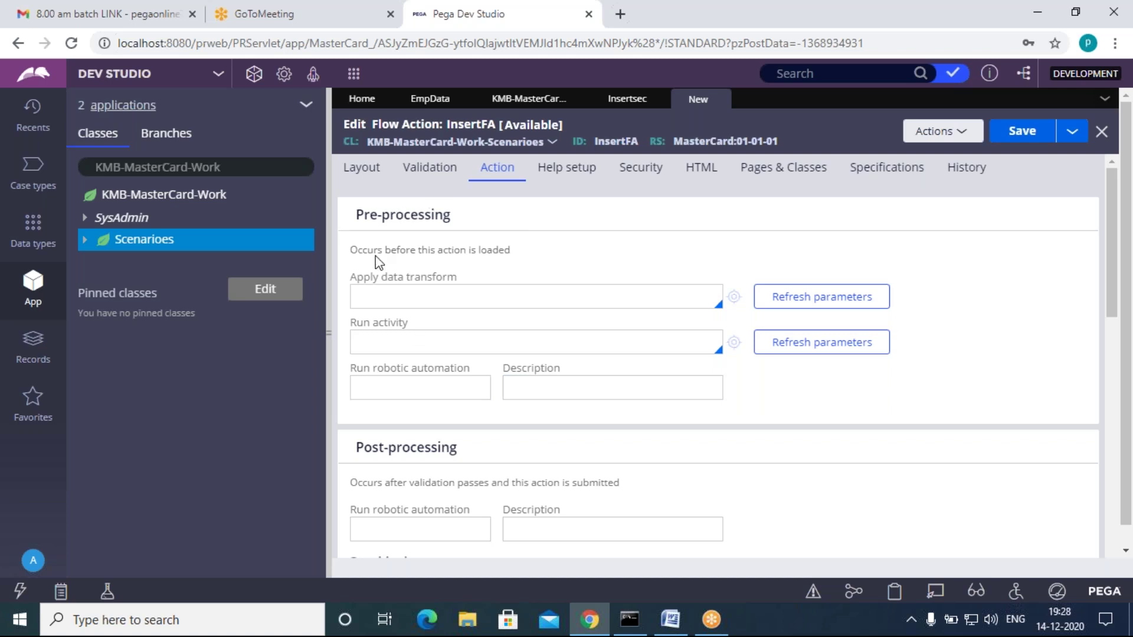
scroll(449, 491, down, 3)
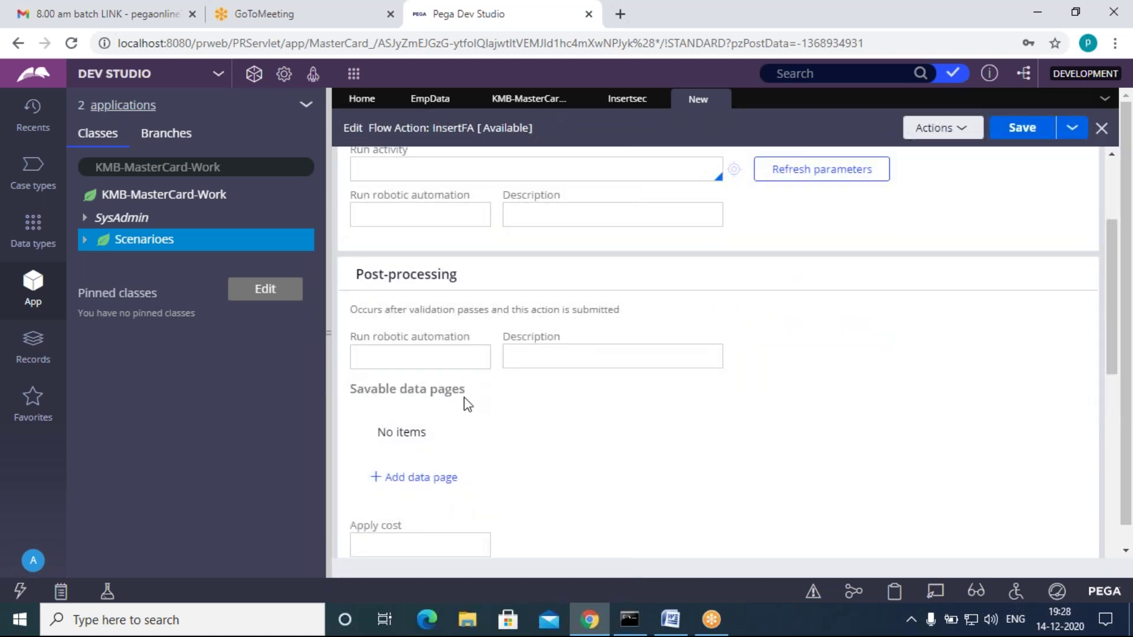
drag(473, 286, 348, 279)
click(525, 309)
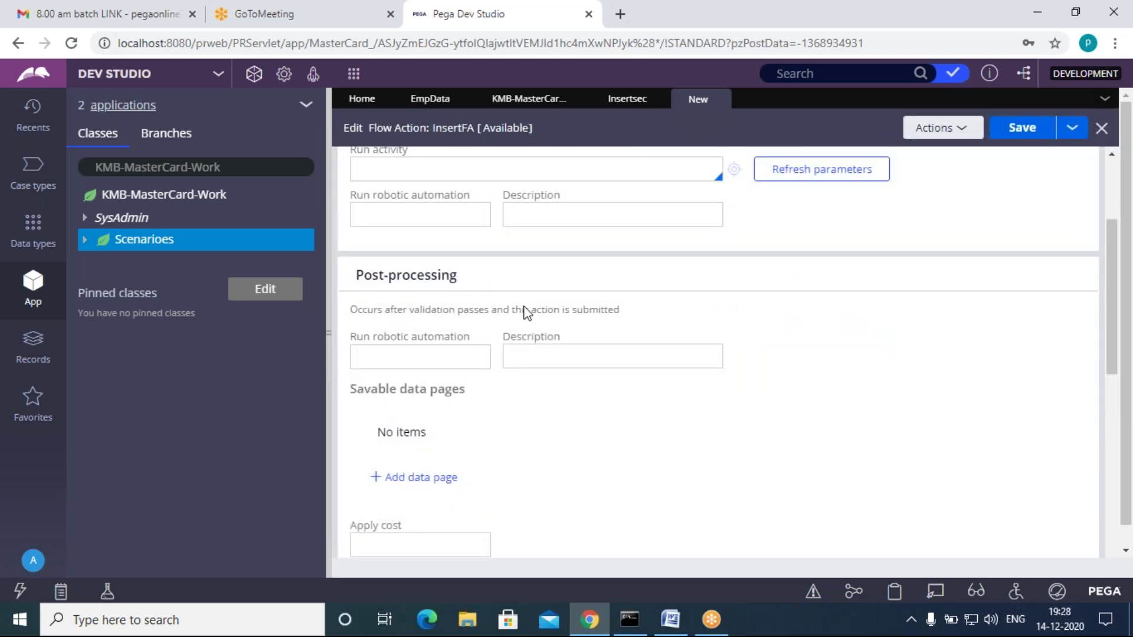
scroll(541, 526, up, 3)
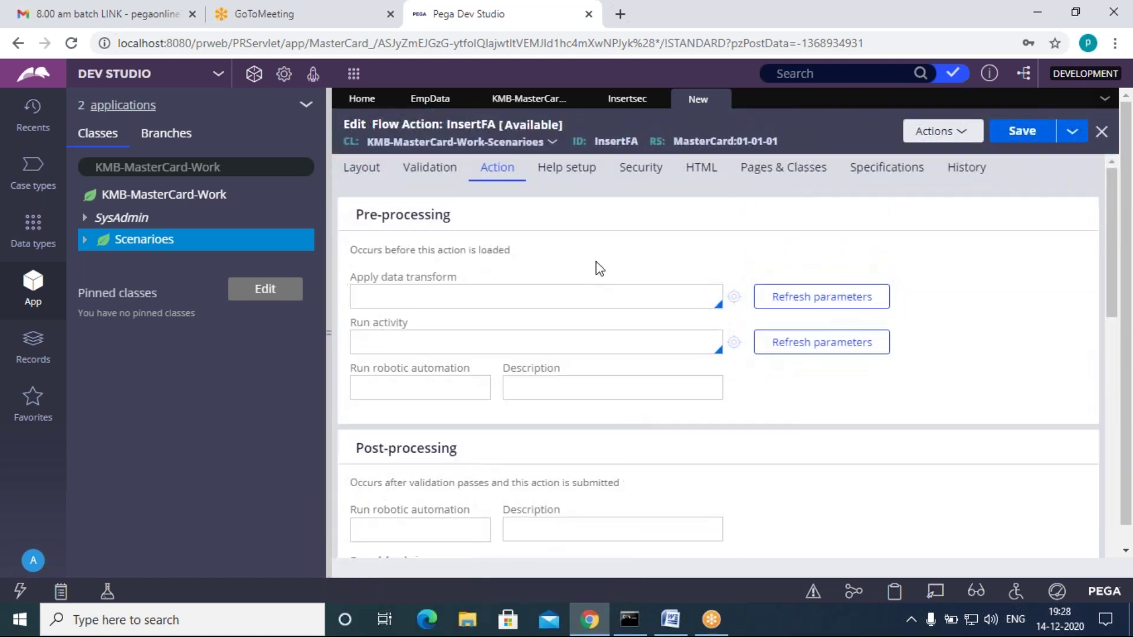
Step: Check the required privileges, confirm the Insertsec section, save InsertFA and switch to the Word notes
click(641, 167)
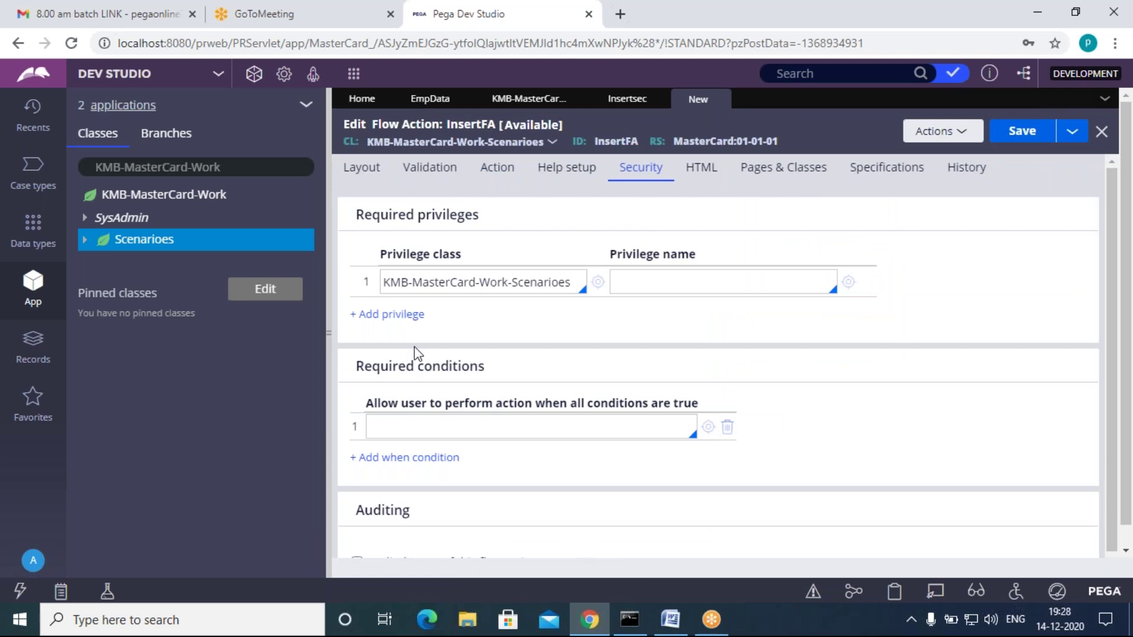
scroll(447, 546, down, 1)
scroll(447, 546, down, 1)
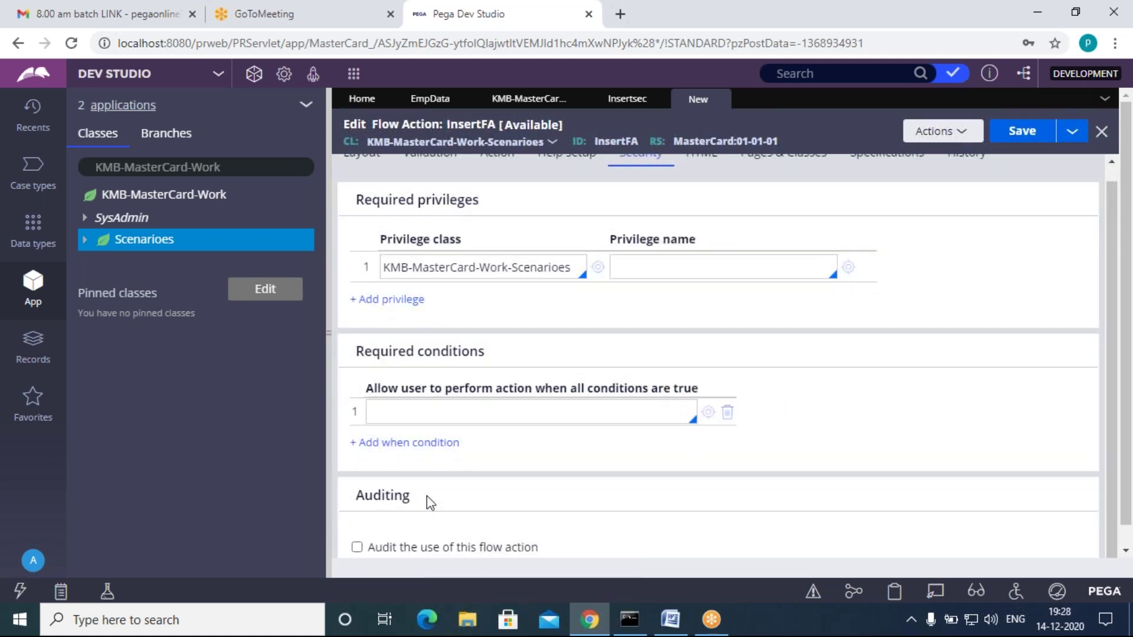
scroll(530, 527, up, 1)
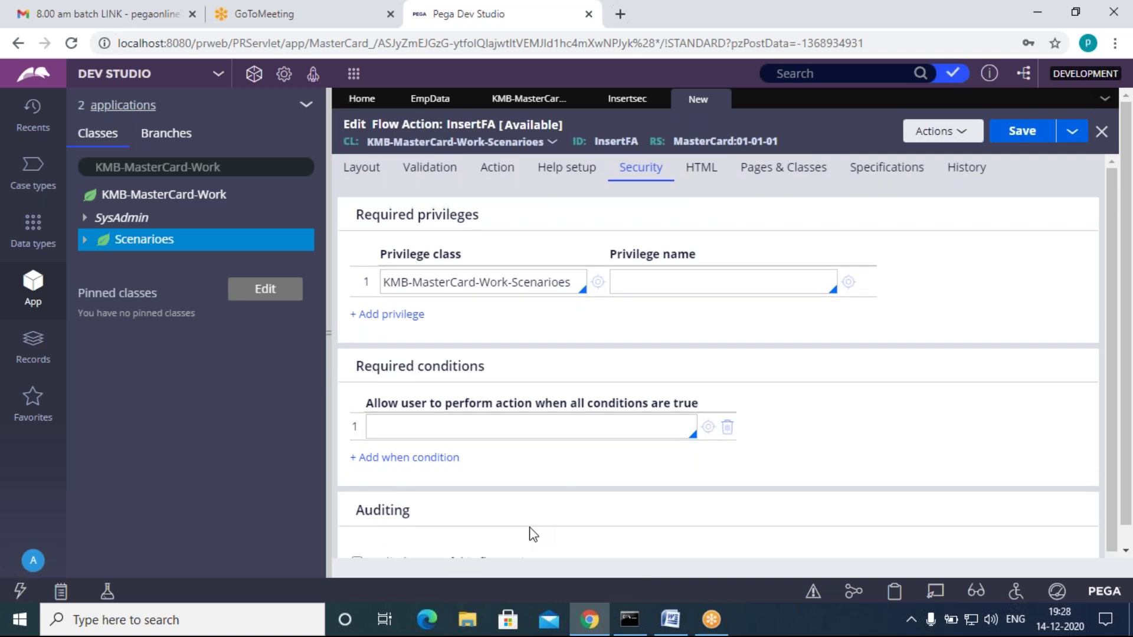
click(369, 177)
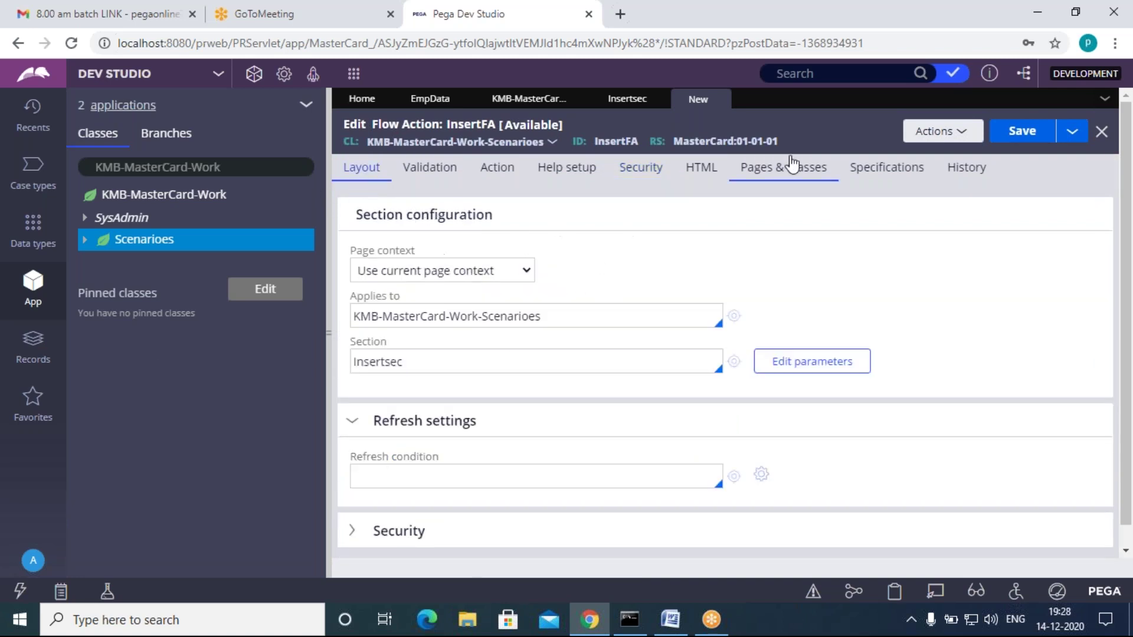
click(1016, 133)
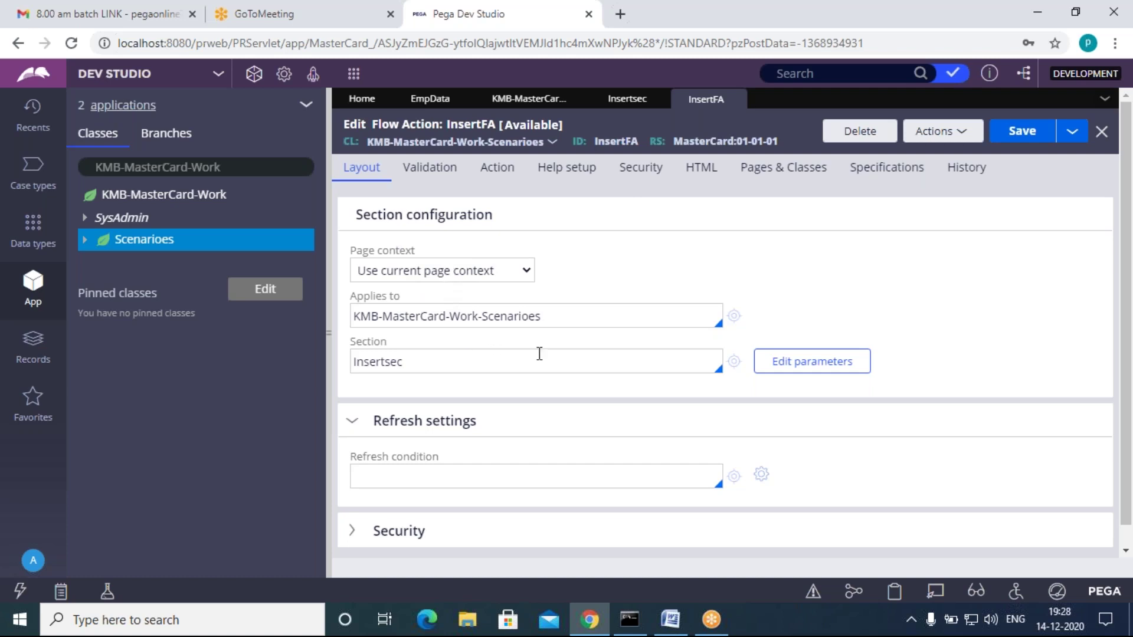
click(671, 620)
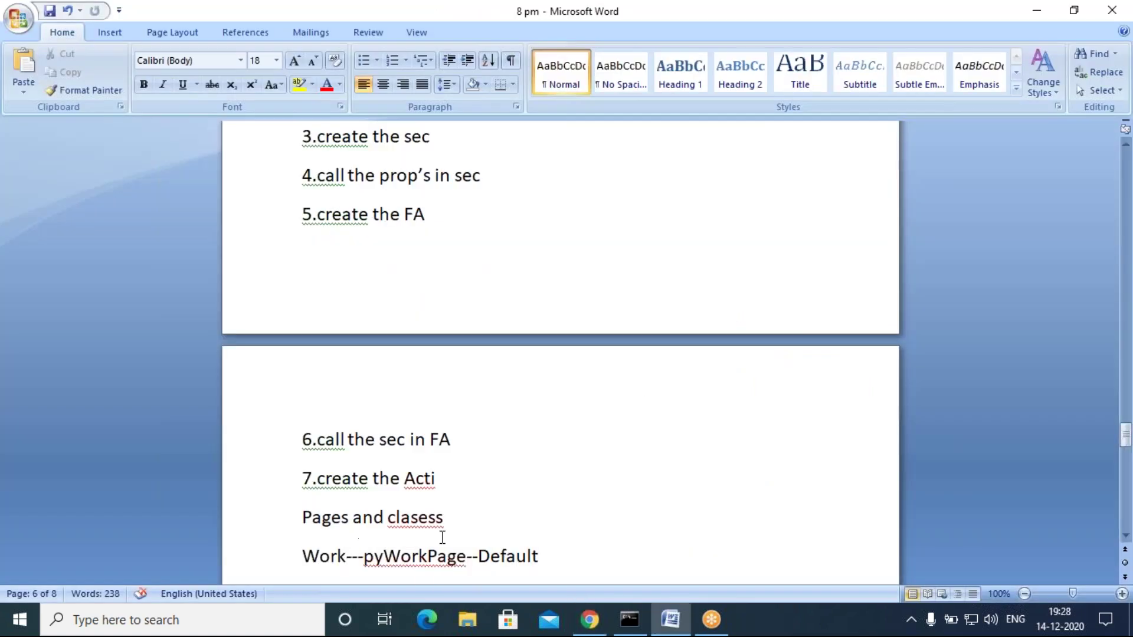
Step: Read the step 7 create-activity note in Word, then go back to Dev Studio
scroll(442, 537, down, 3)
drag(317, 210, 453, 202)
click(509, 228)
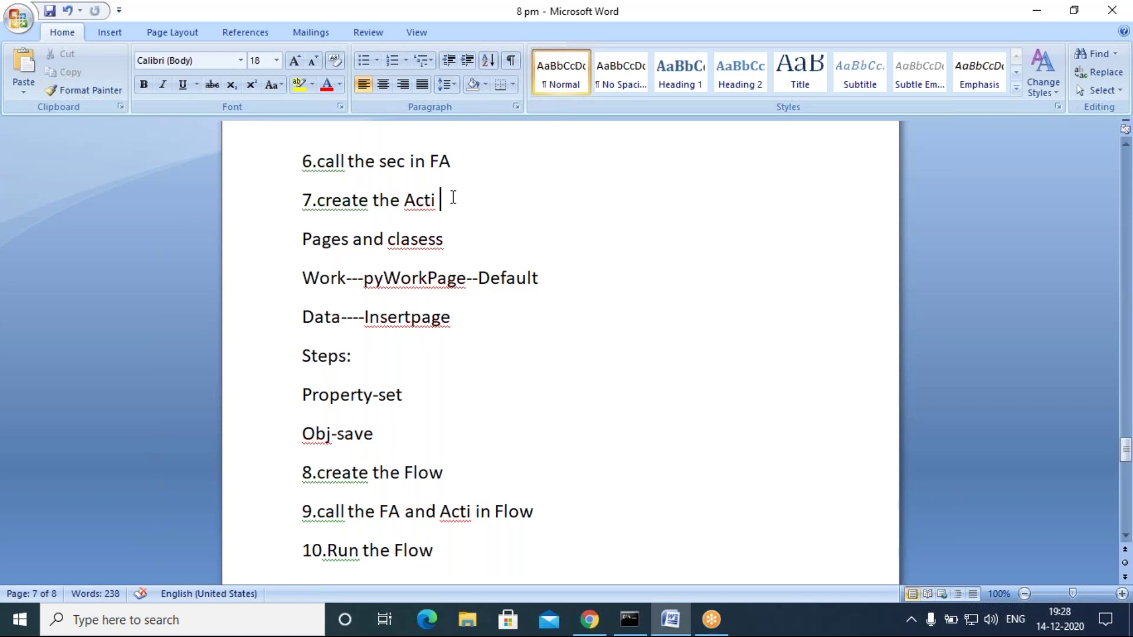
drag(451, 198, 311, 194)
click(497, 220)
click(589, 620)
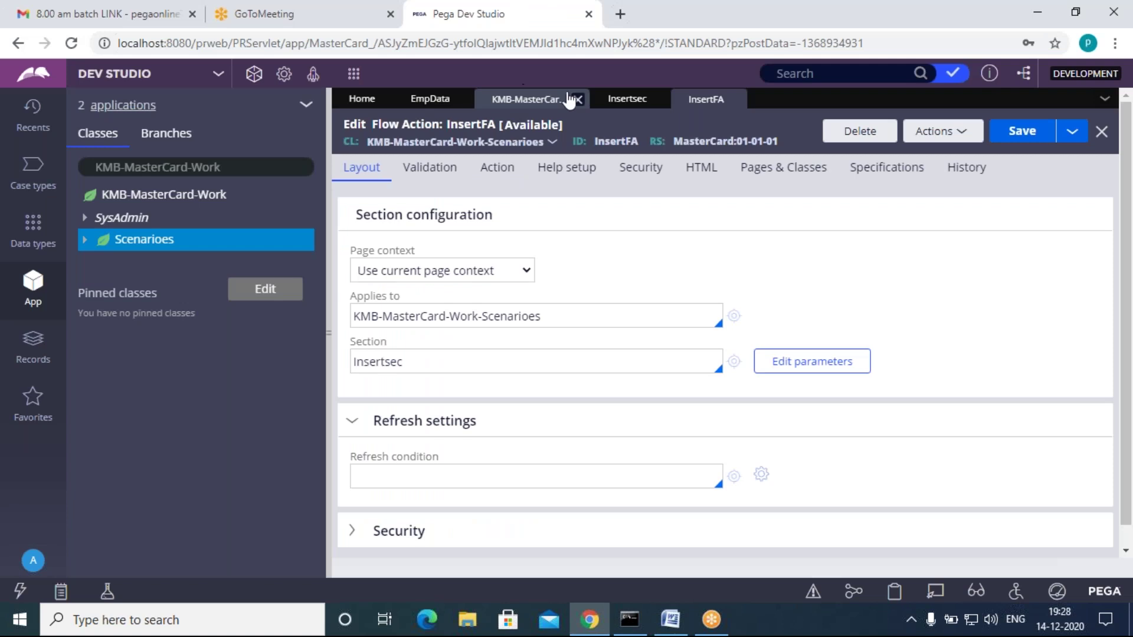
Step: Create and open an activity labelled InsertAct under Scenarioes via Create > Technical > Activity
click(631, 99)
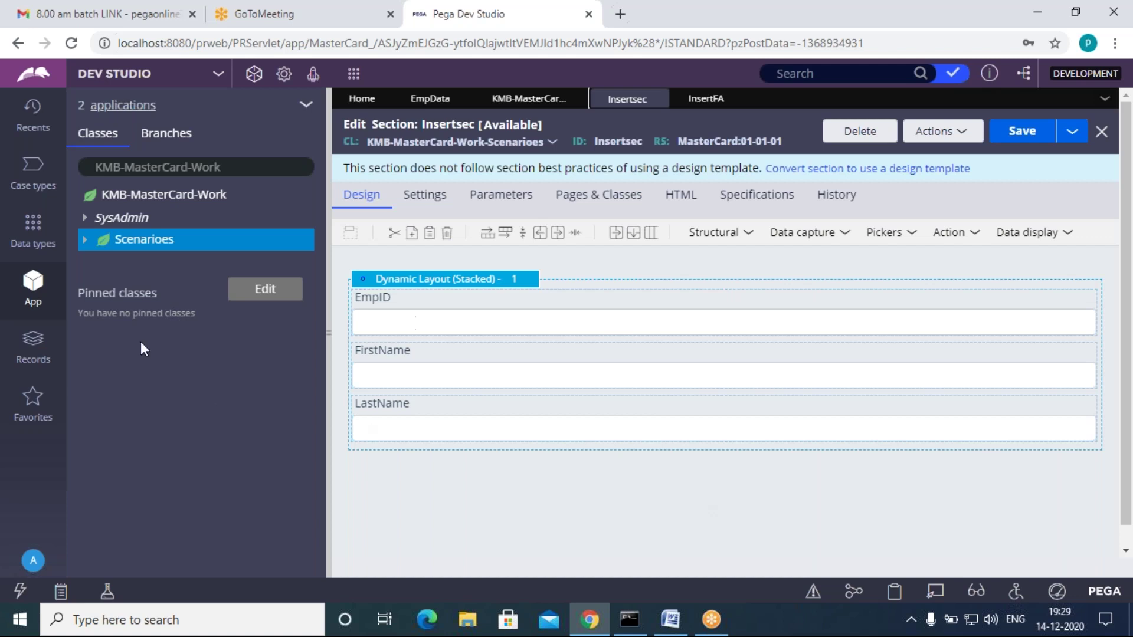
right_click(161, 240)
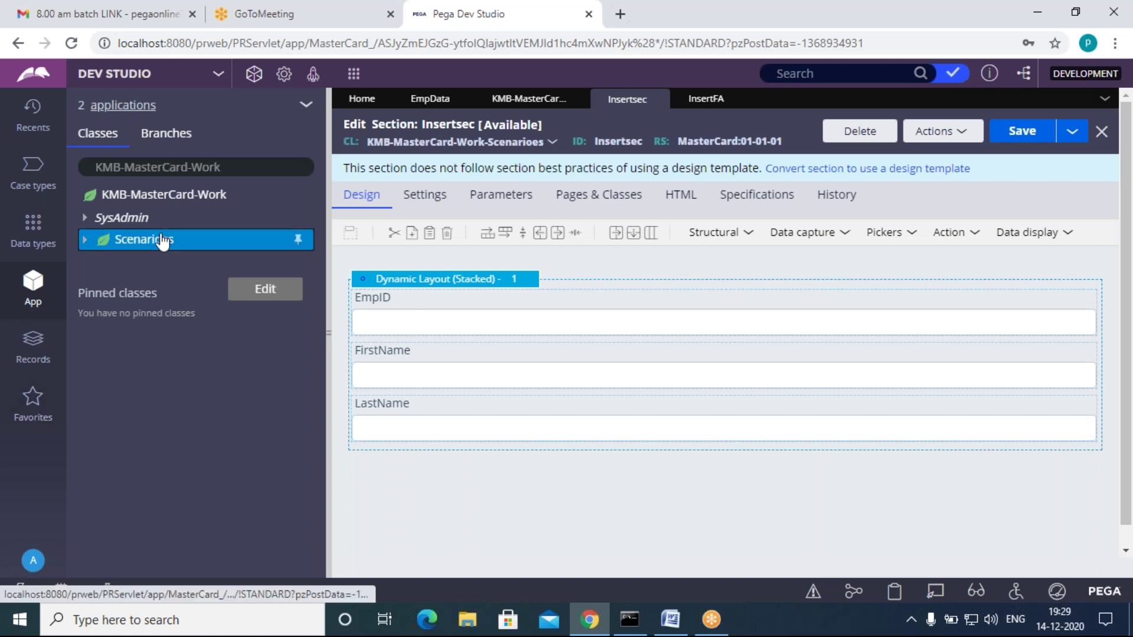
mouse_move(160, 262)
mouse_move(332, 268)
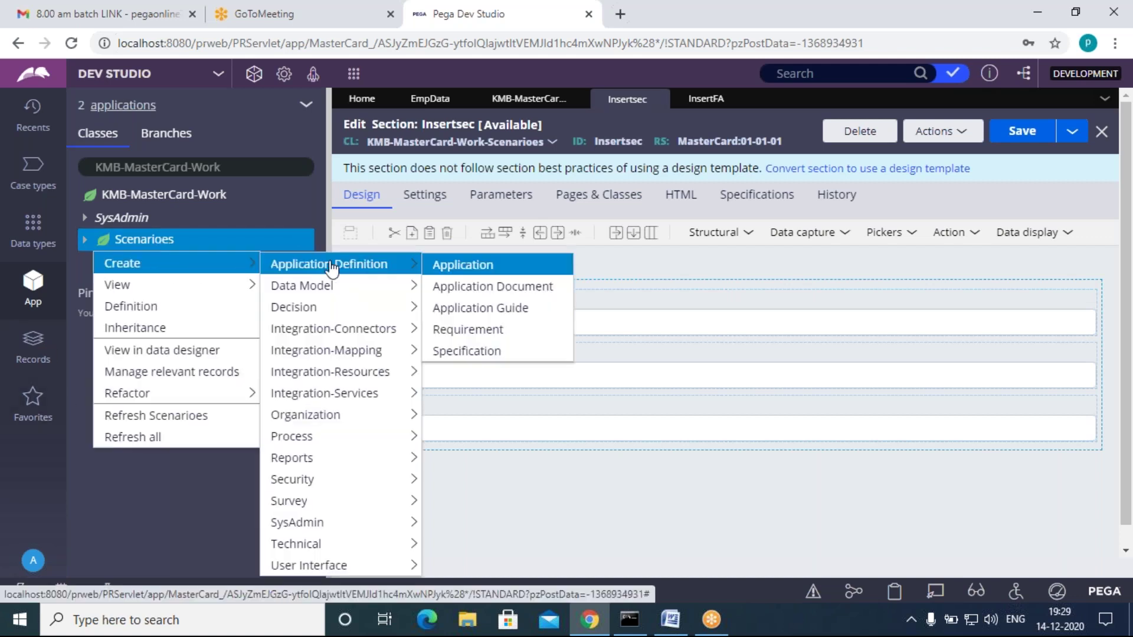
mouse_move(353, 540)
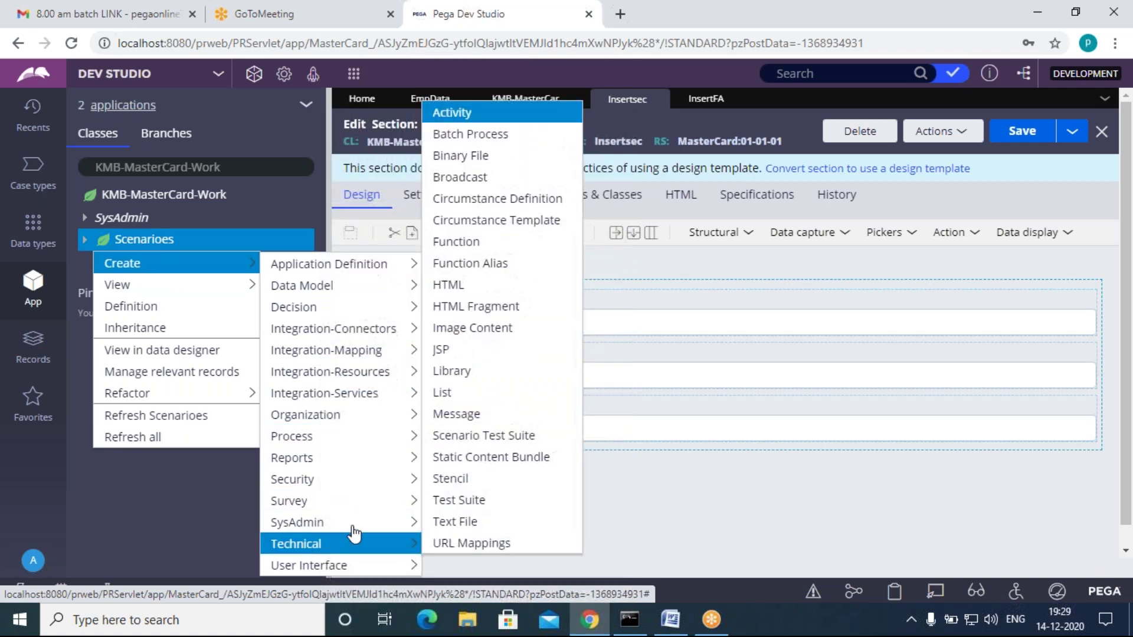
click(497, 117)
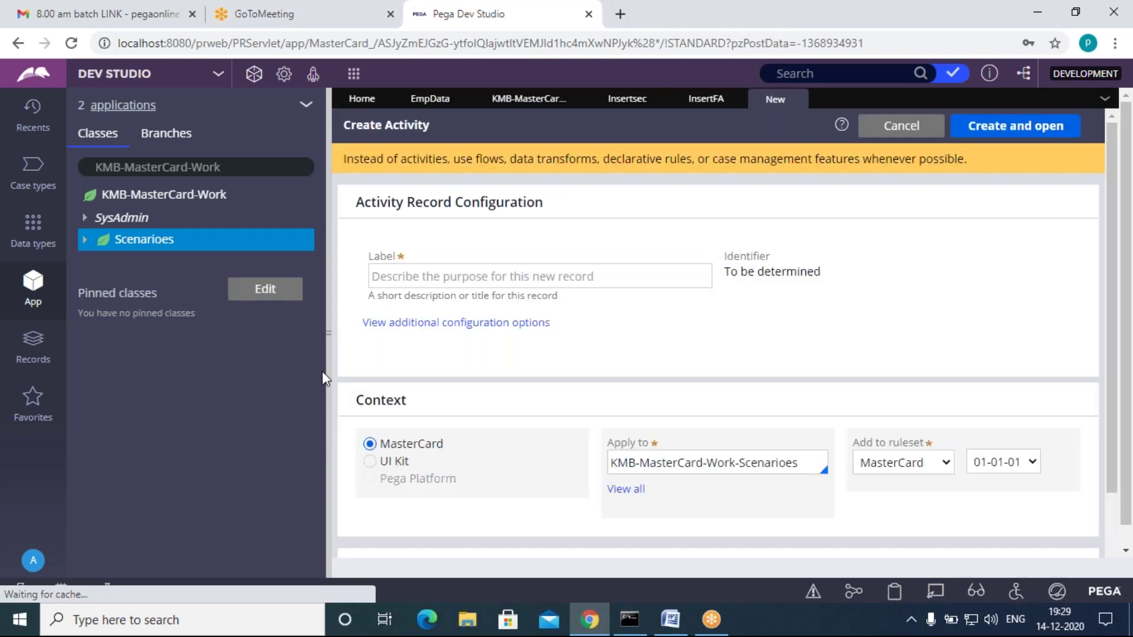
click(429, 282)
text(InsertAct)
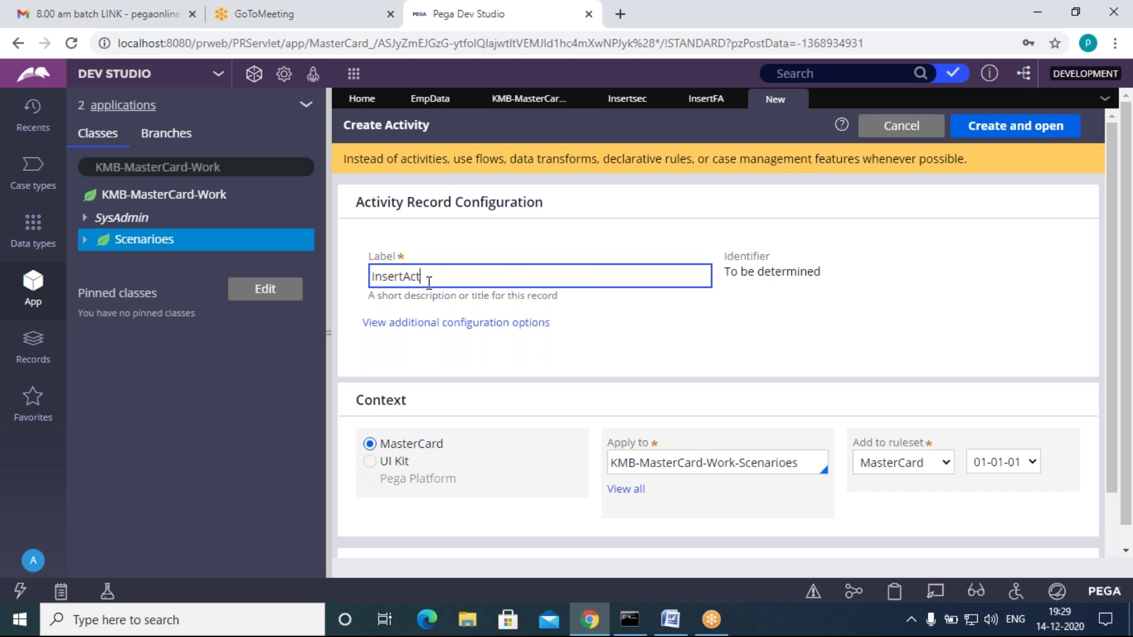
click(688, 344)
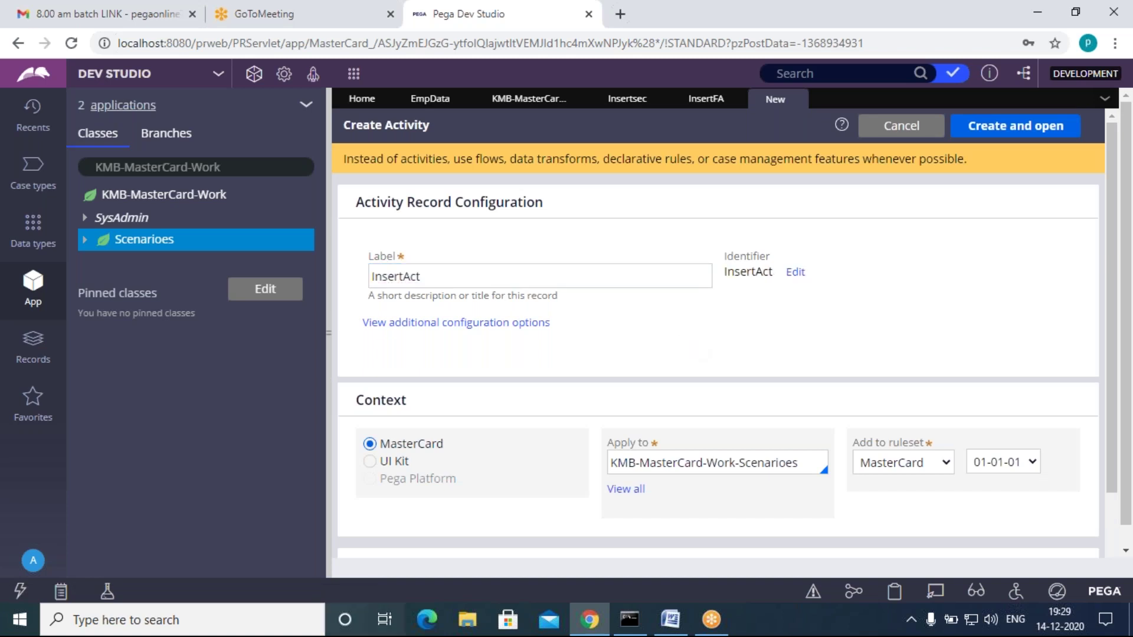
click(996, 131)
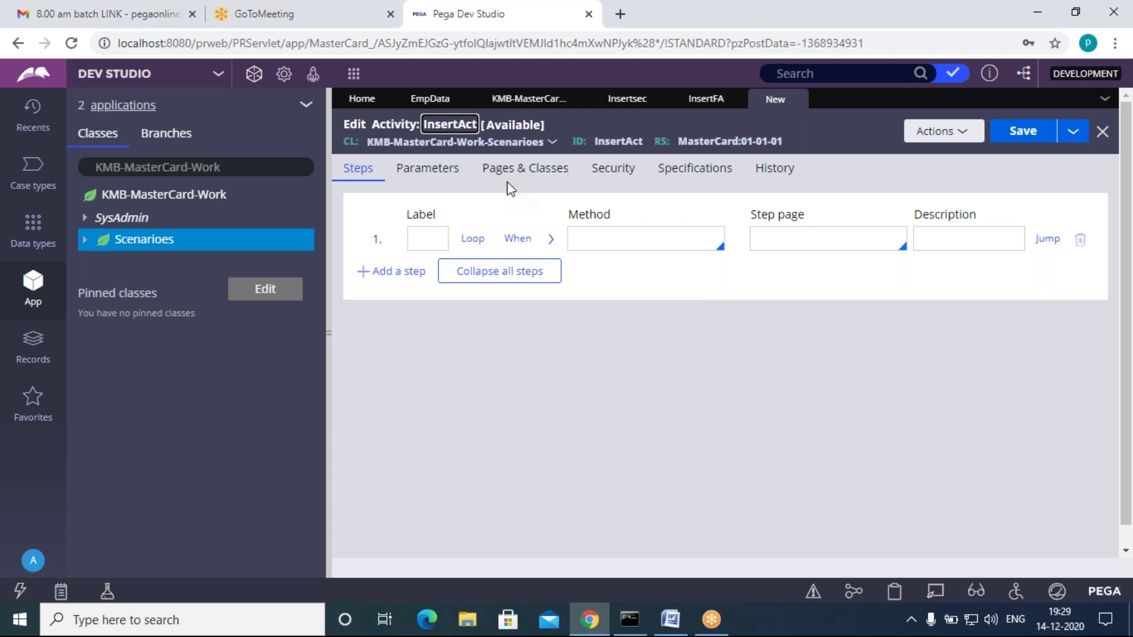
click(506, 175)
Step: Map pyWorkPage to class KMB-MasterCard-Work-Scenarioes in InsertAct's Pages & Classes
click(686, 244)
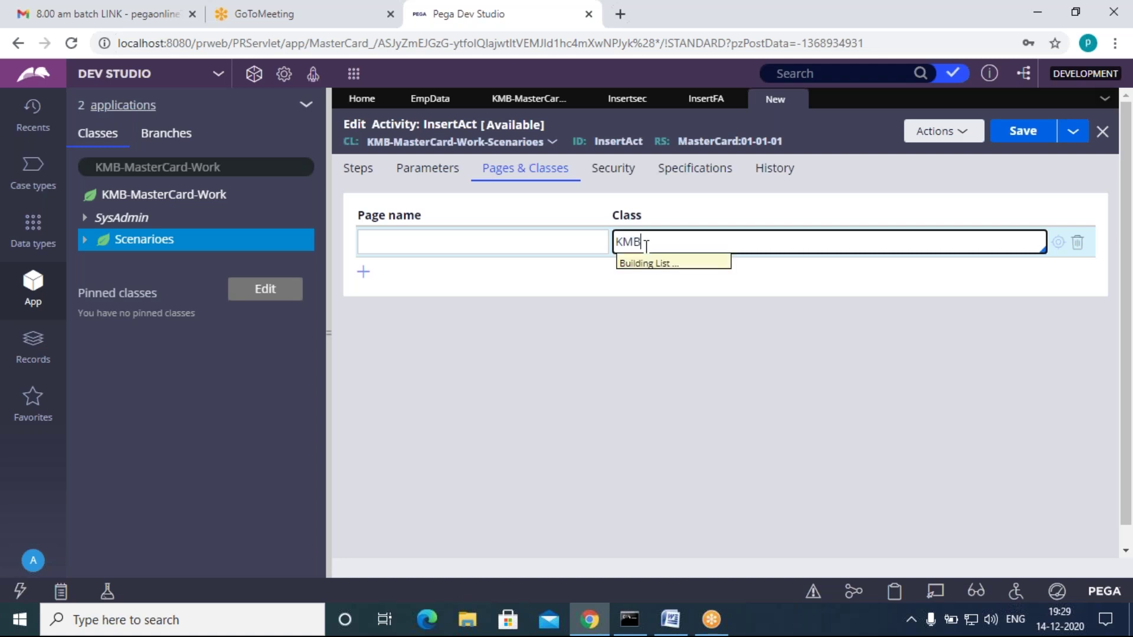
key(Down)
key(Down)
key(Down)
key(Down)
key(Down)
key(Down)
key(Down)
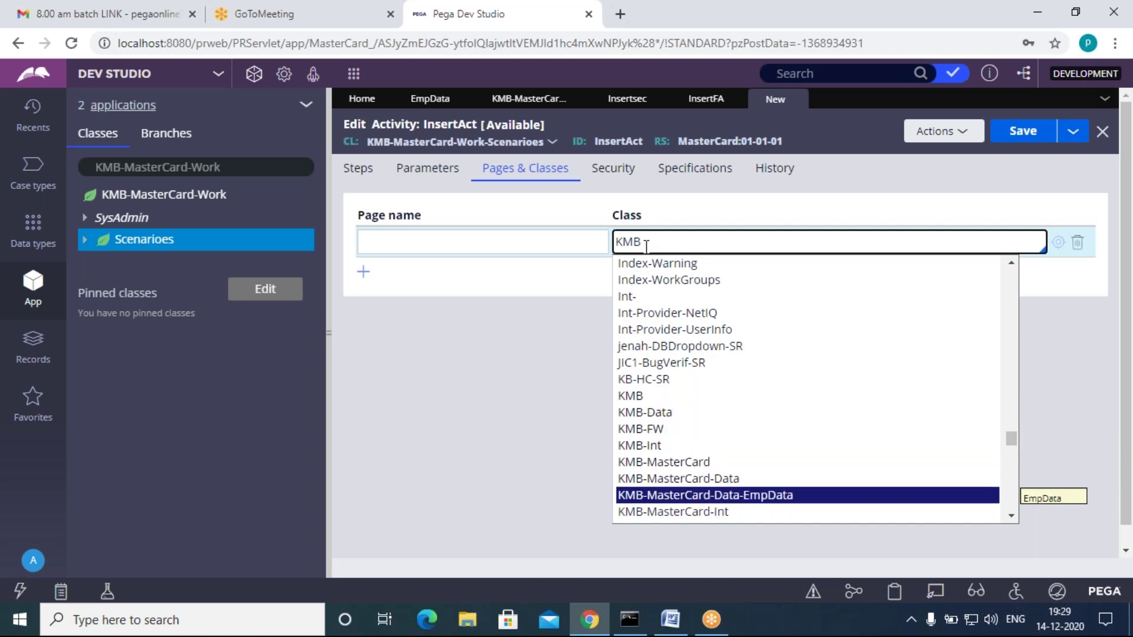
key(Down)
key(Down)
key(Down)
key(Down)
key(Up)
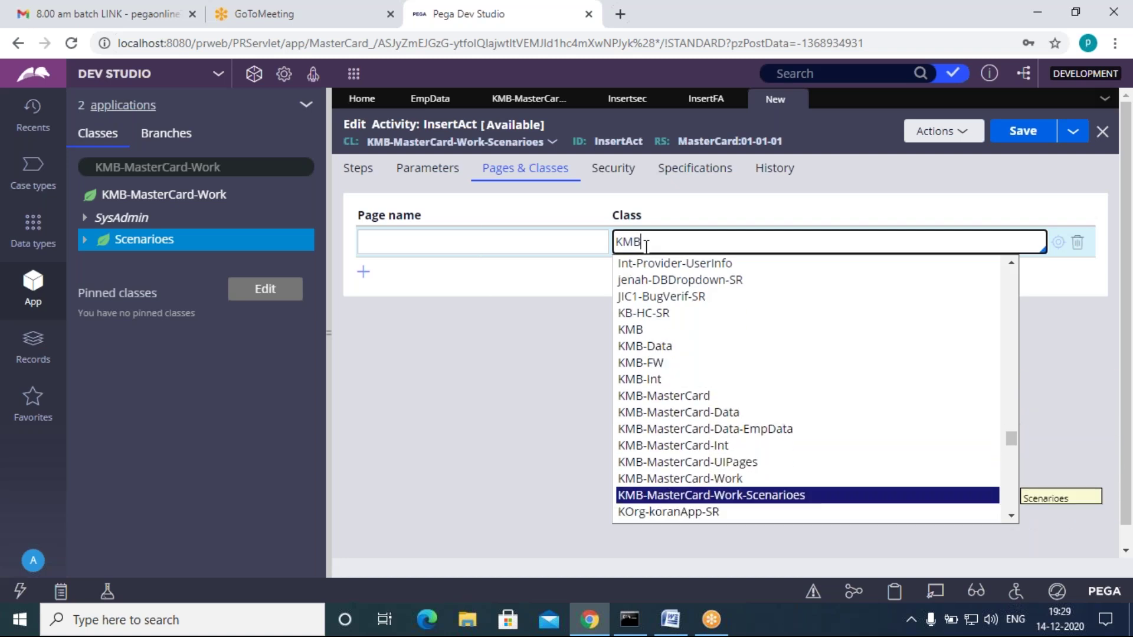
key(Return)
click(534, 242)
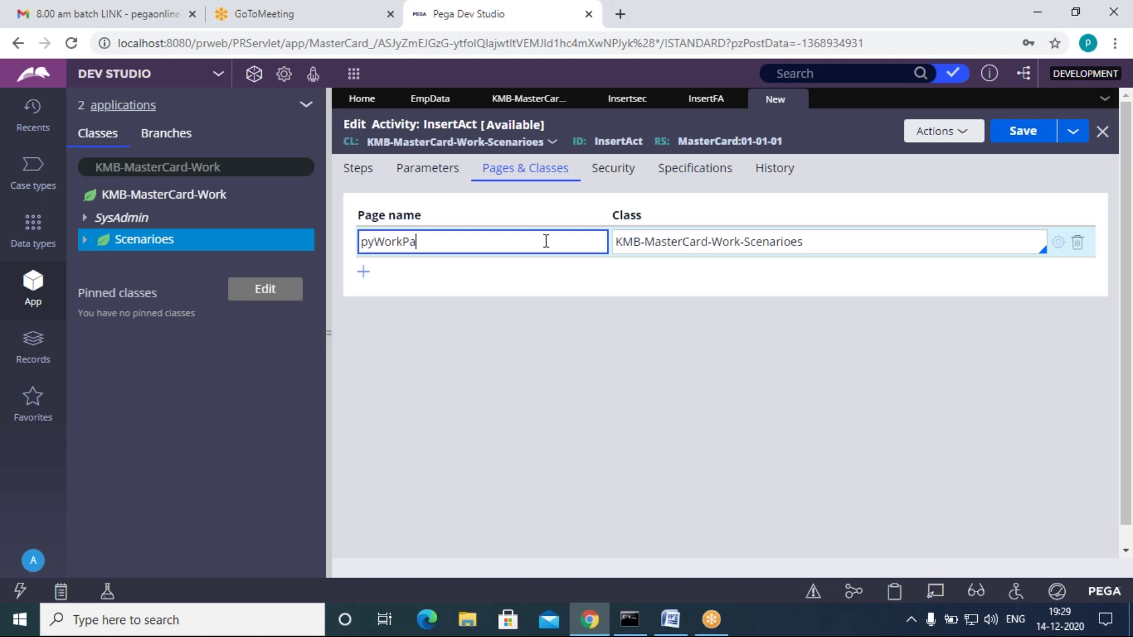
click(477, 306)
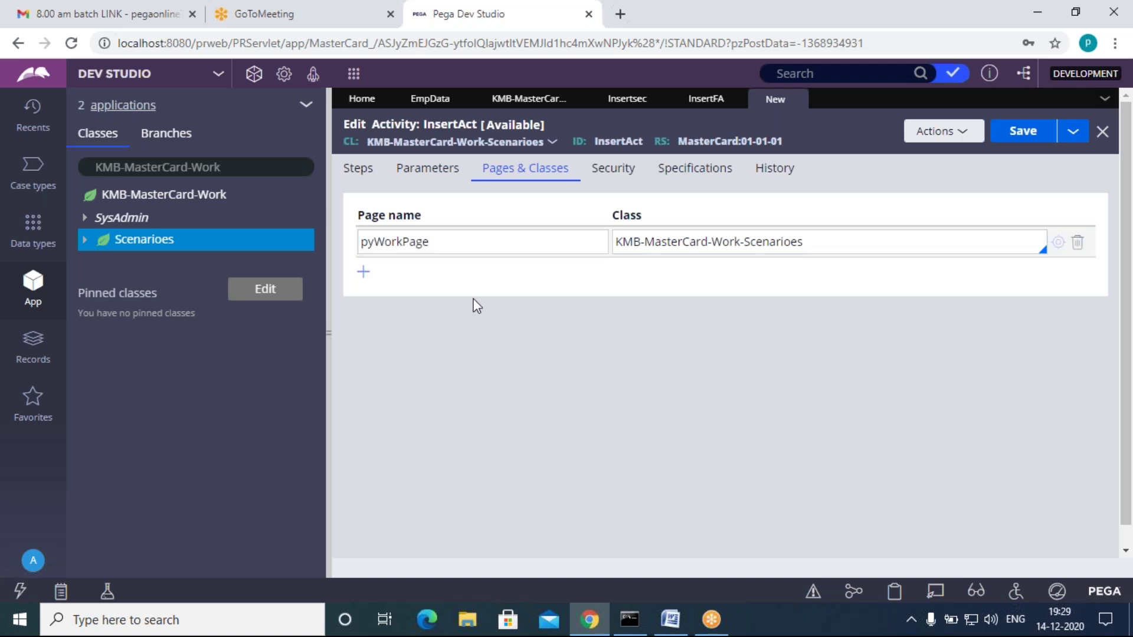
click(448, 241)
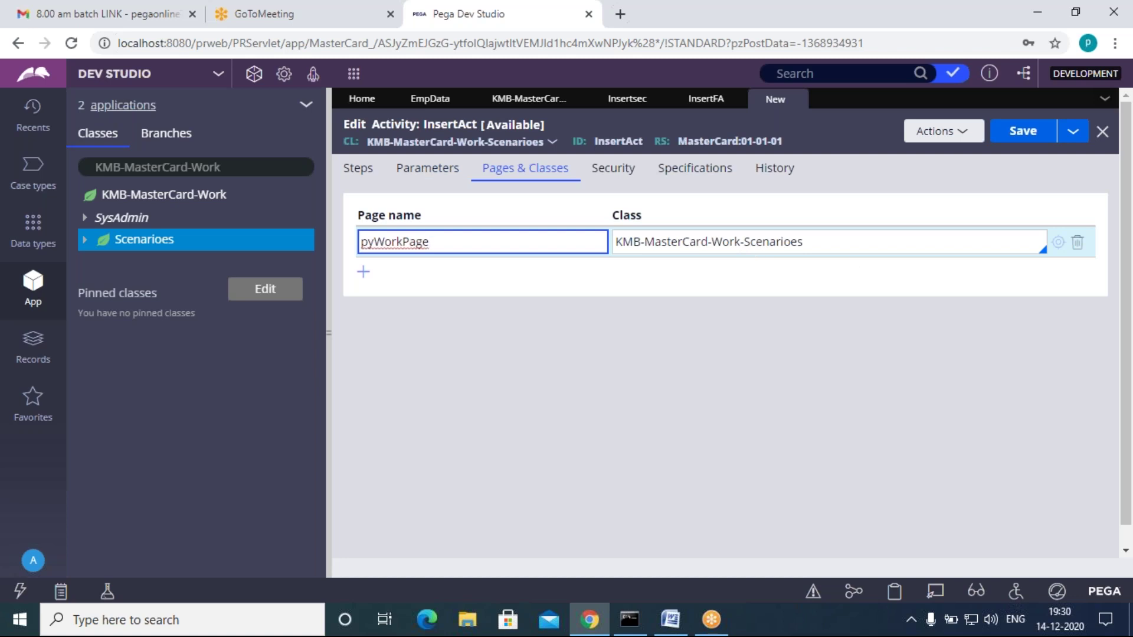
Step: Add a second row mapping Insertpage to KMB-MasterCard-Data-EmpData
click(365, 273)
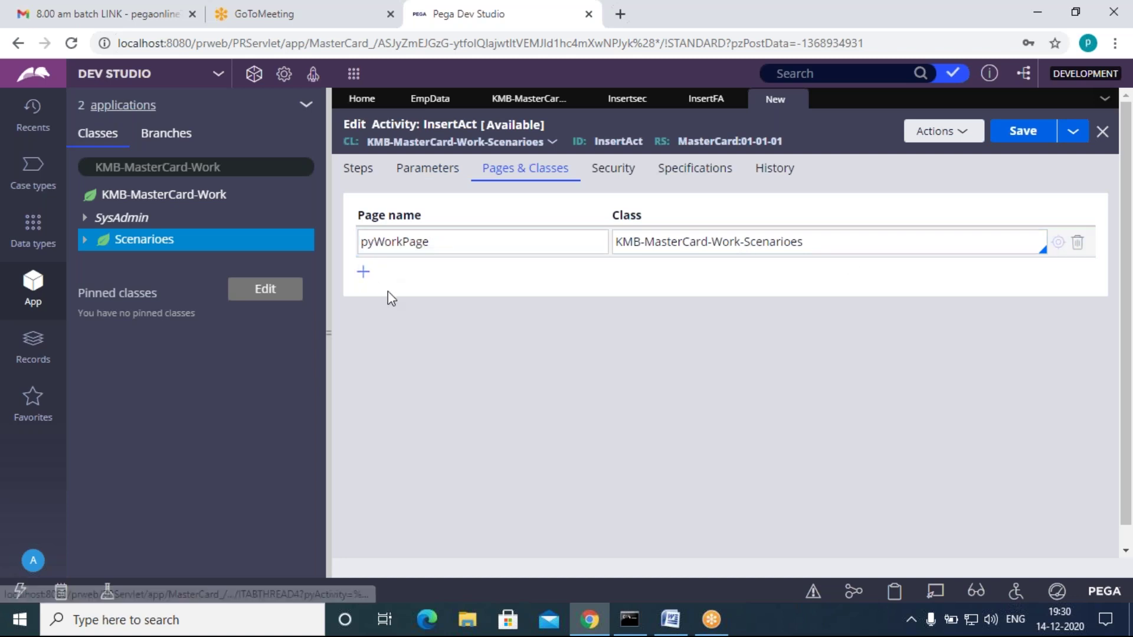
click(700, 276)
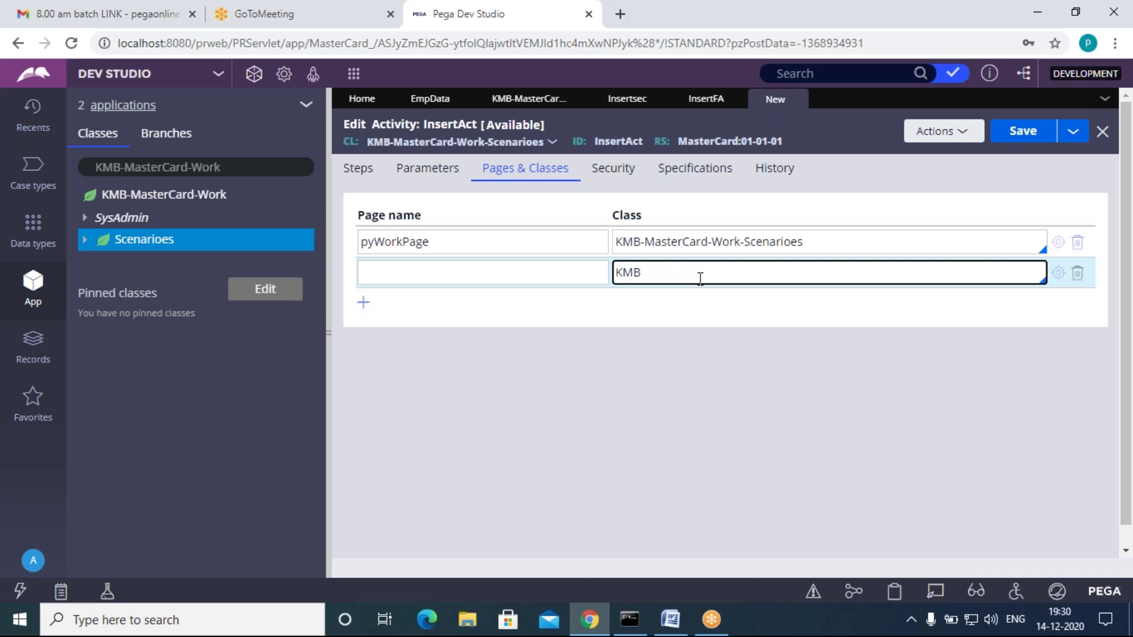
key(Down)
key(Down)
key(Down)
key(Down)
key(Down)
key(Down)
key(Return)
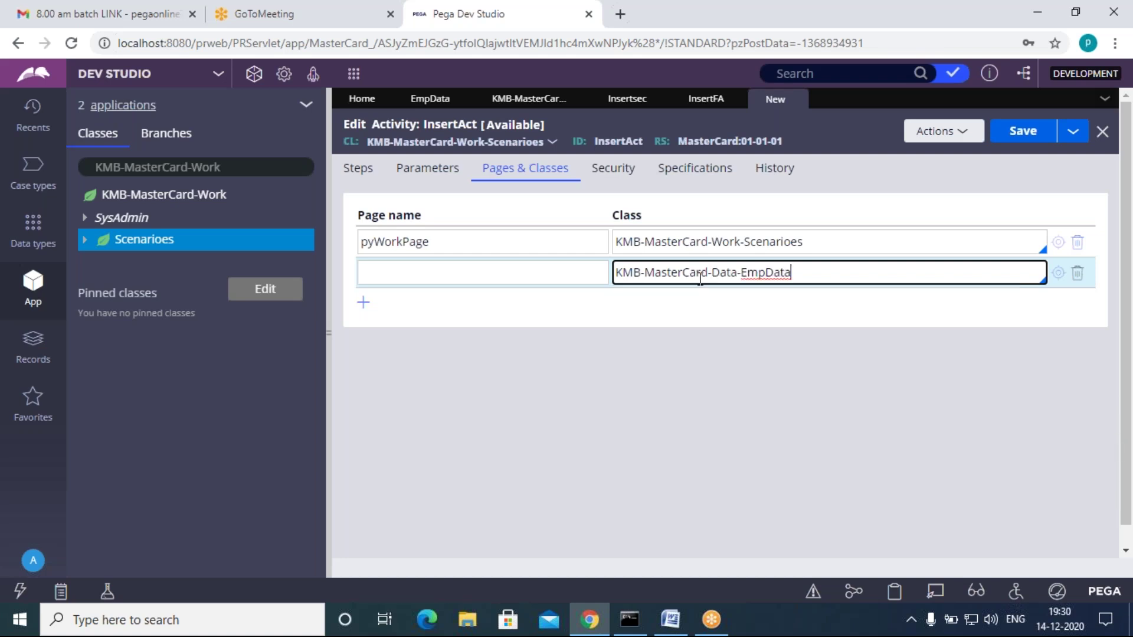
click(519, 271)
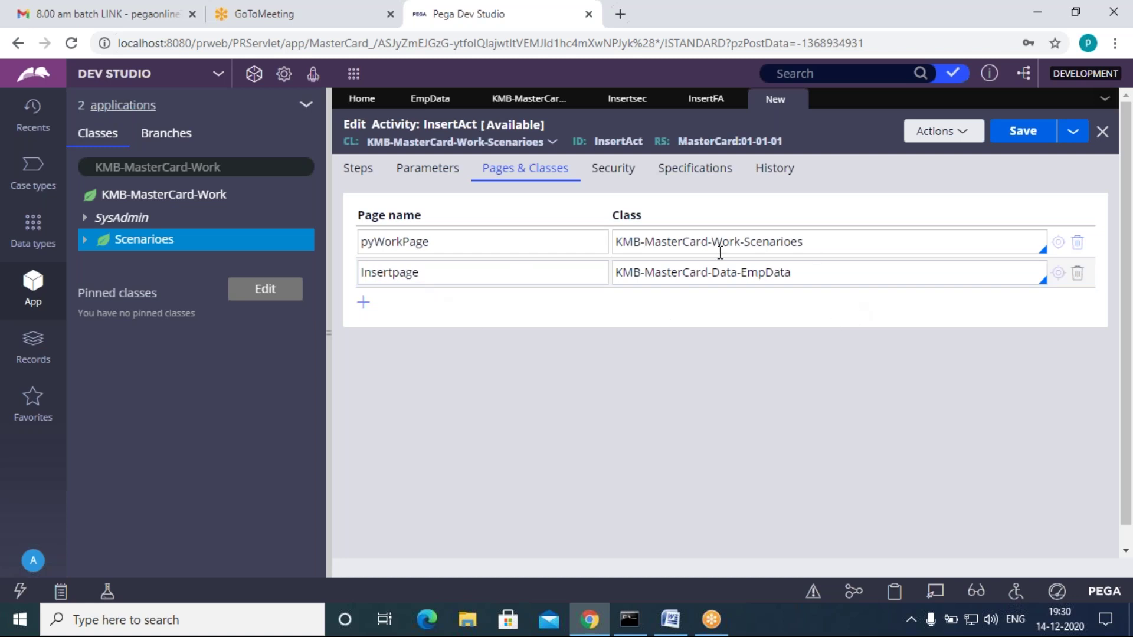
click(442, 316)
click(361, 169)
click(622, 247)
click(525, 176)
click(543, 329)
click(587, 307)
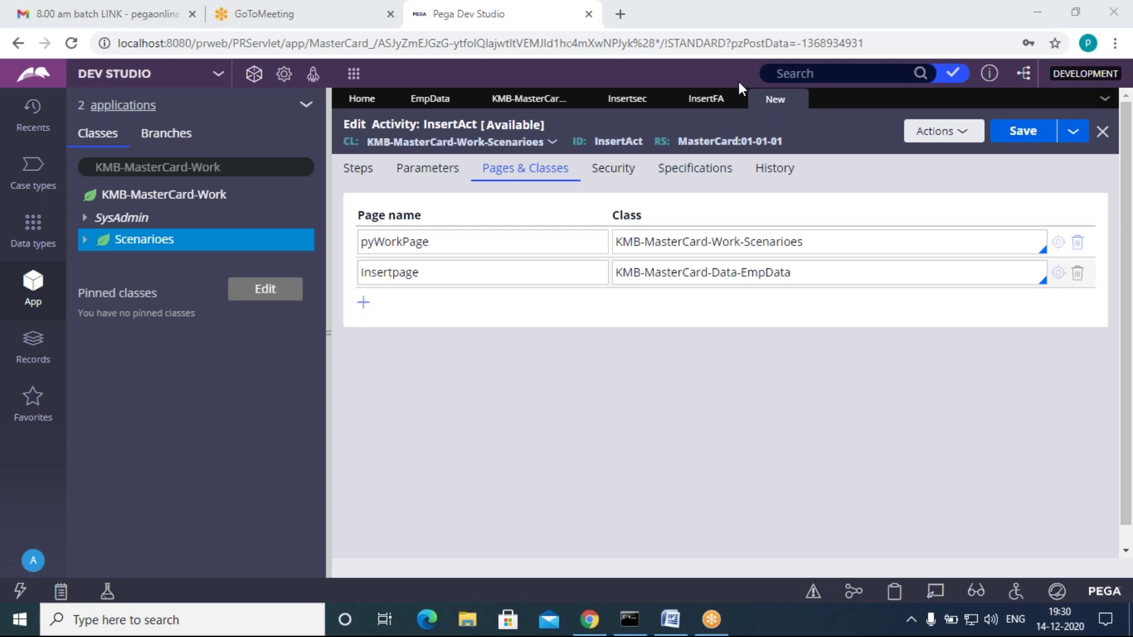
Step: Open the Clipboard viewer and inspect pyWorkPage's properties, such as pxObjClass
click(894, 595)
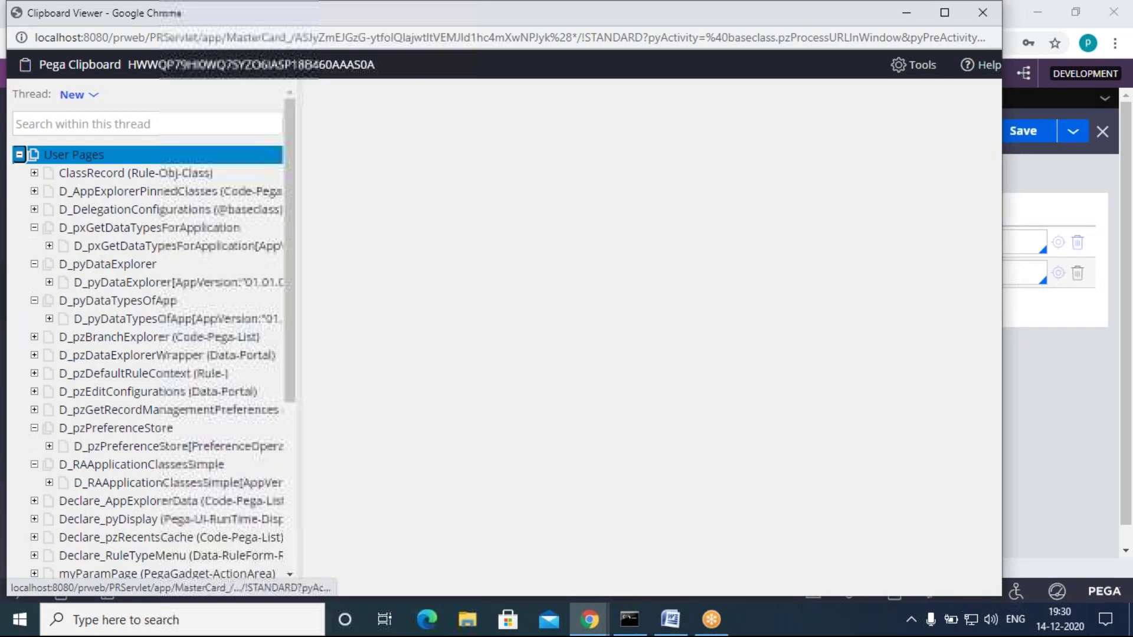
scroll(122, 522, down, 5)
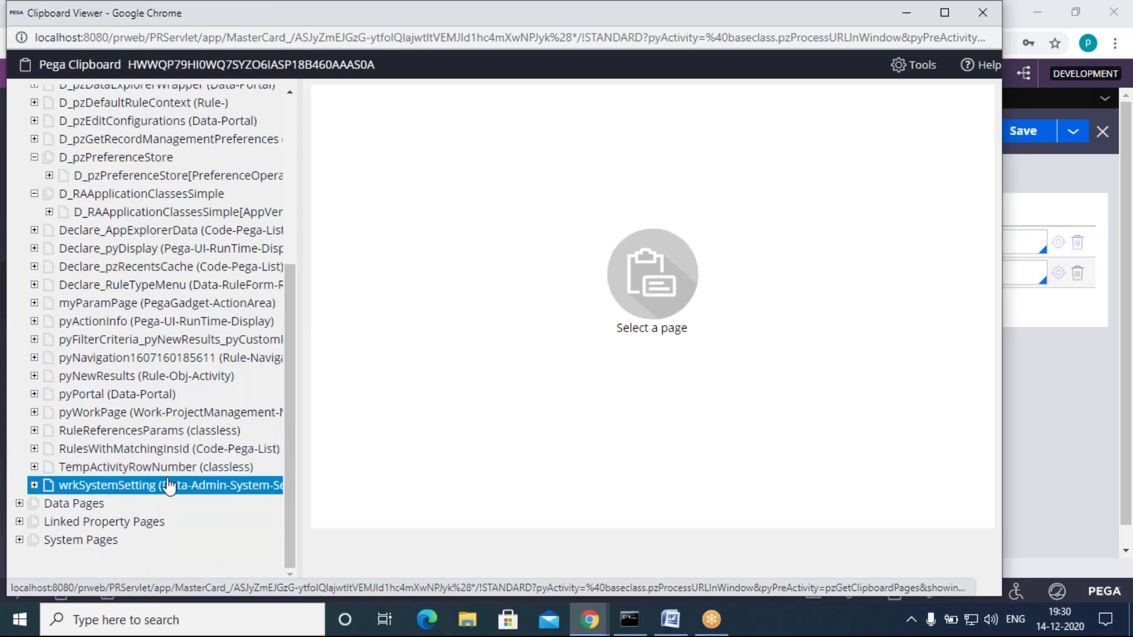
click(97, 413)
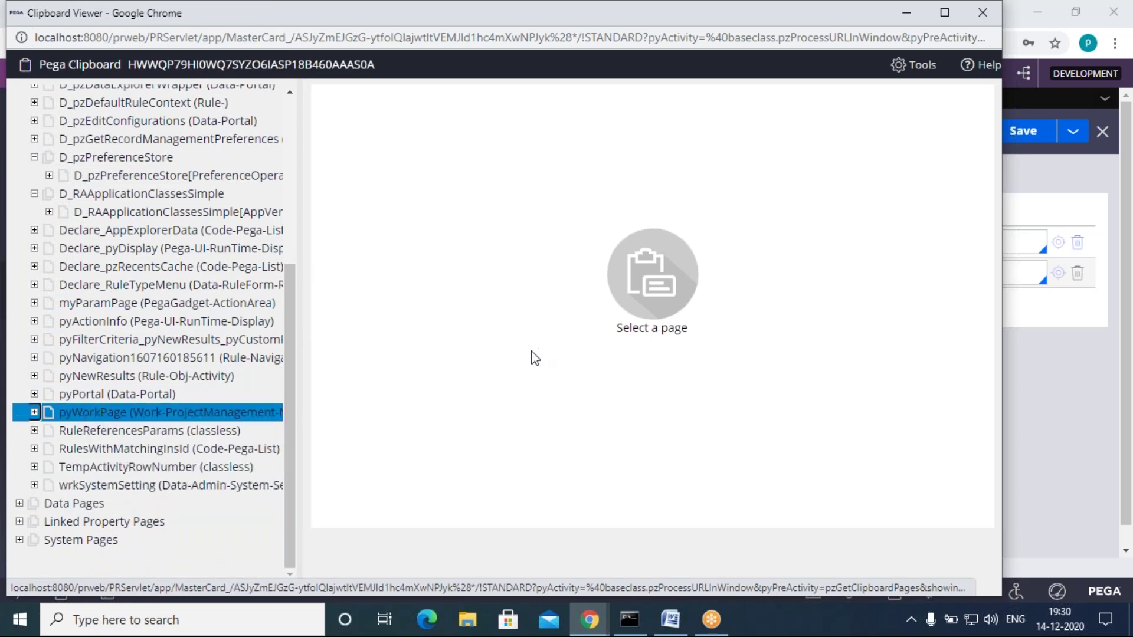
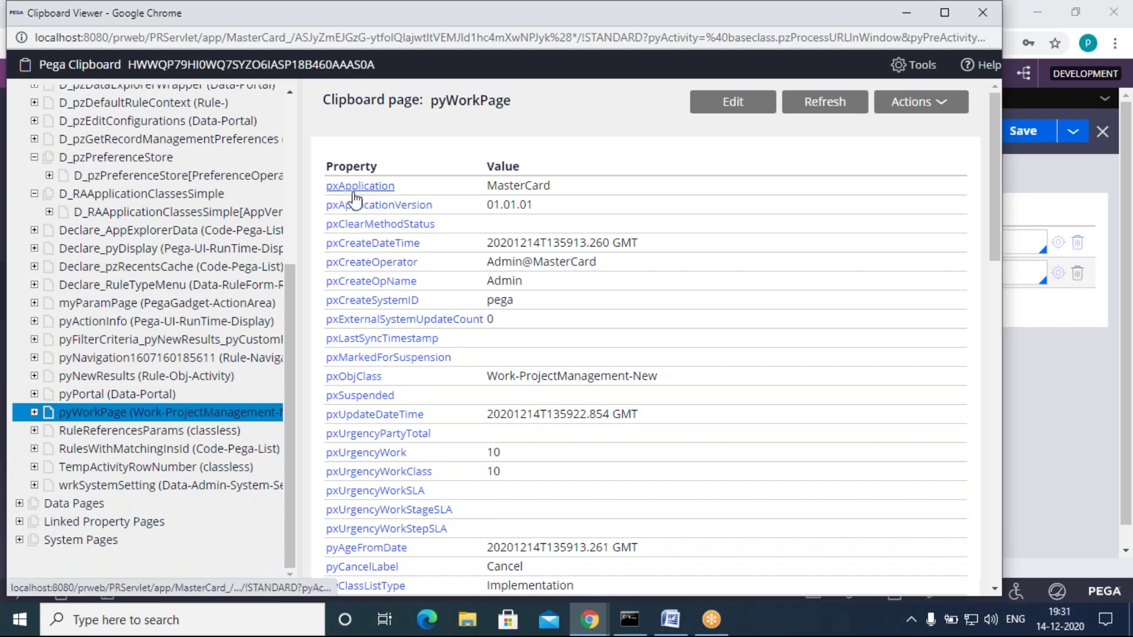
Step: Compare the Clipboard's pyWorkPage title with the pyWorkPage and Insertpage entries in Pages & Classes
drag(512, 101, 430, 107)
click(428, 121)
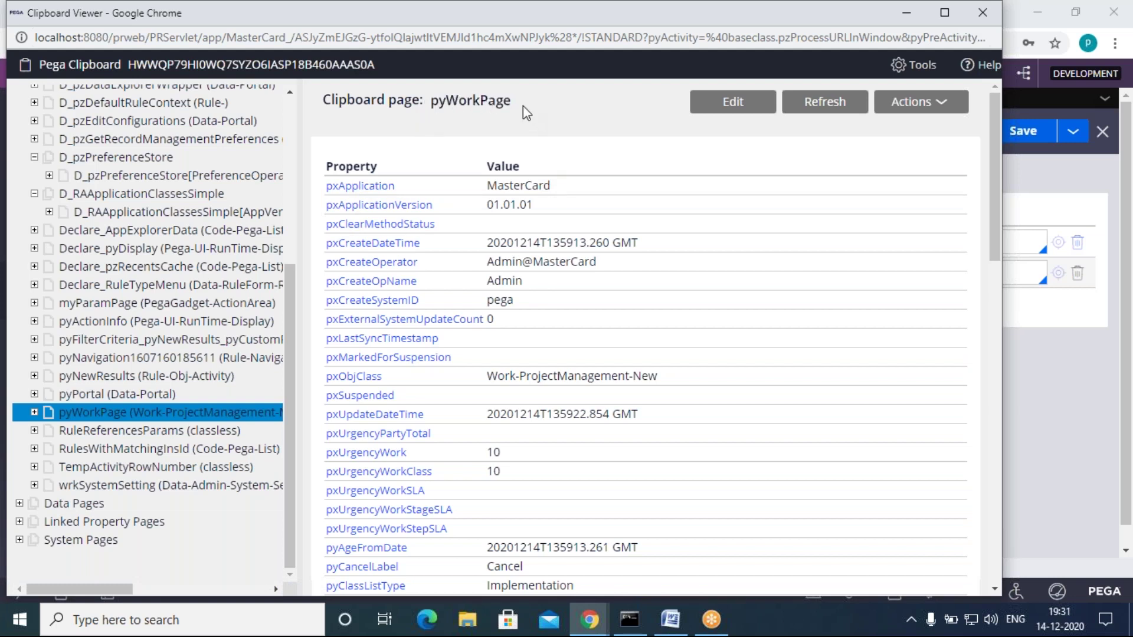
mouse_move(589, 616)
click(512, 545)
click(434, 242)
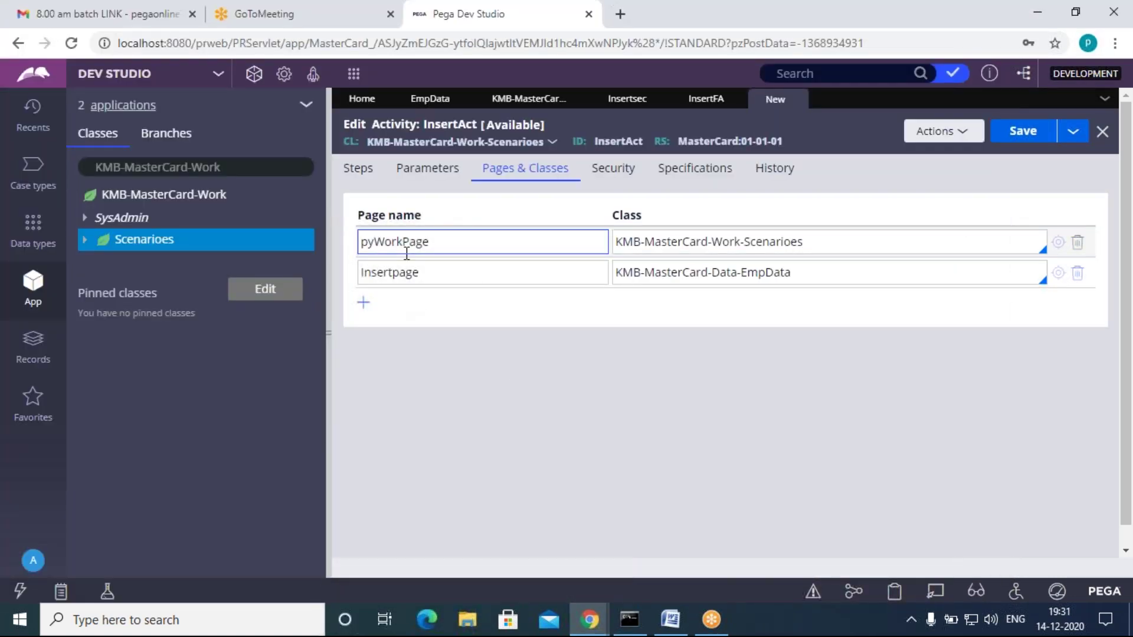
drag(420, 273, 362, 272)
click(407, 323)
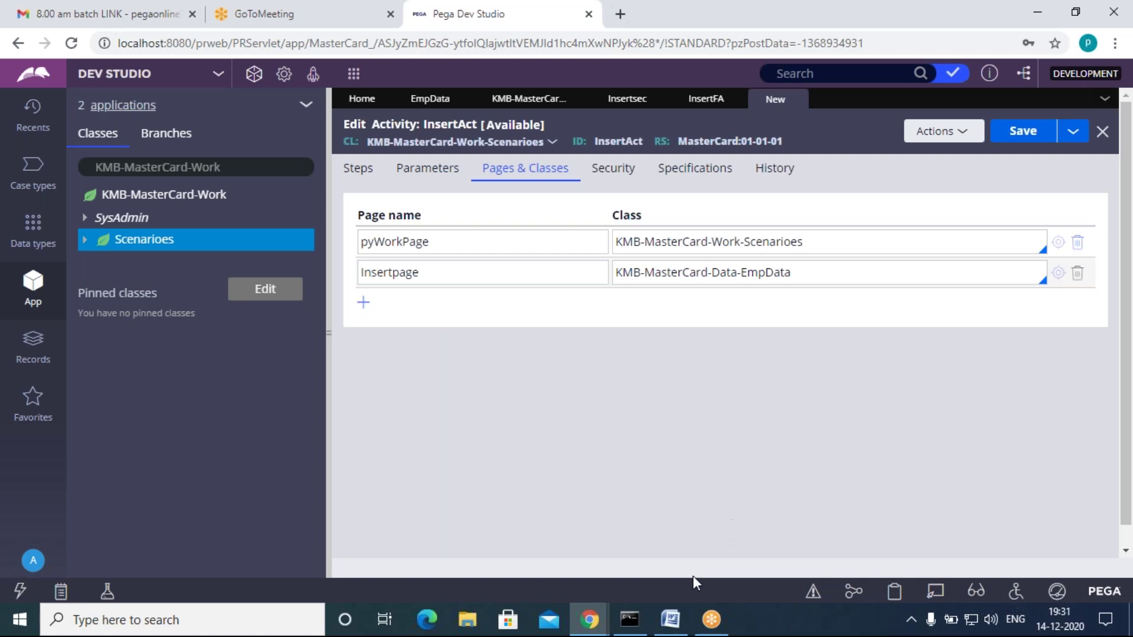
Step: Check the Word notes behind the Clipboard Viewer, then minimize it and return to Dev Studio
click(674, 625)
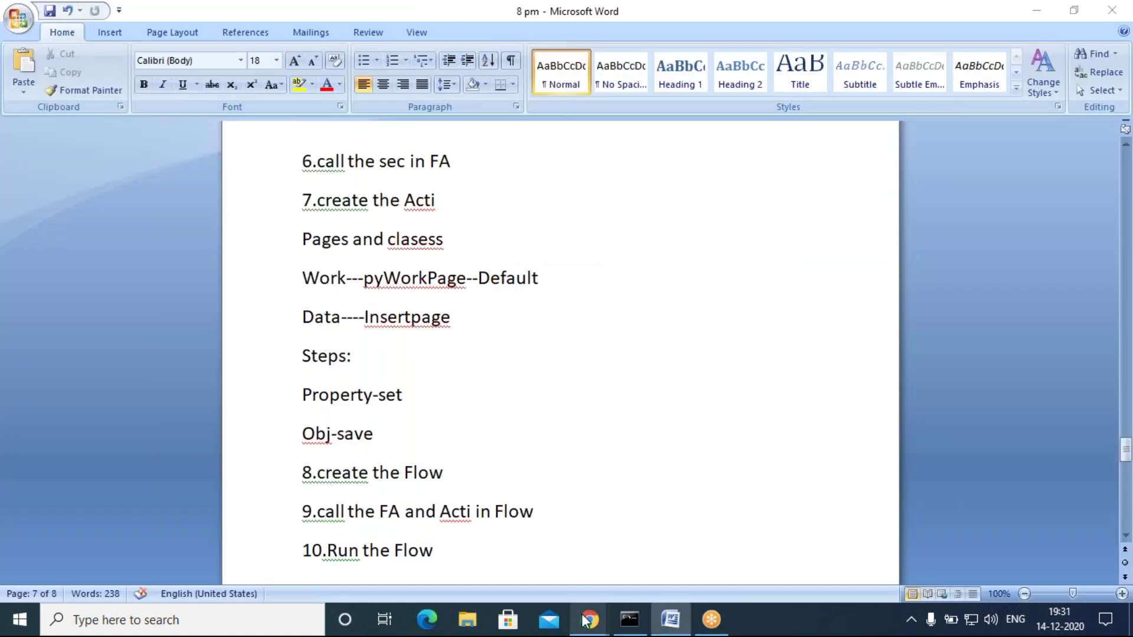
mouse_move(589, 620)
click(646, 562)
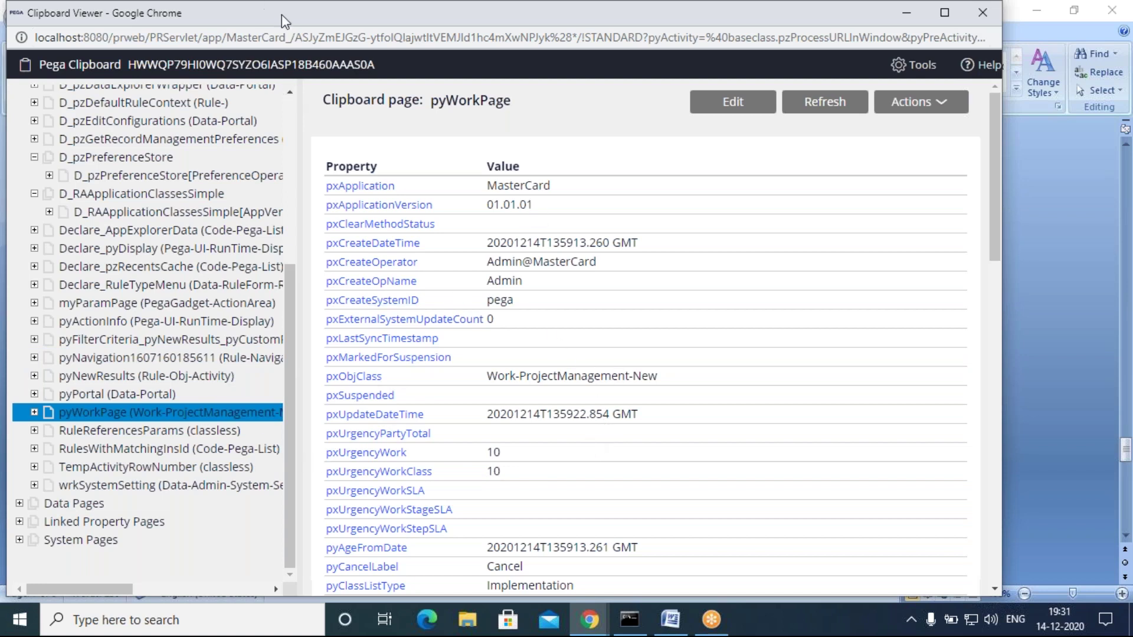
drag(284, 30, 269, 145)
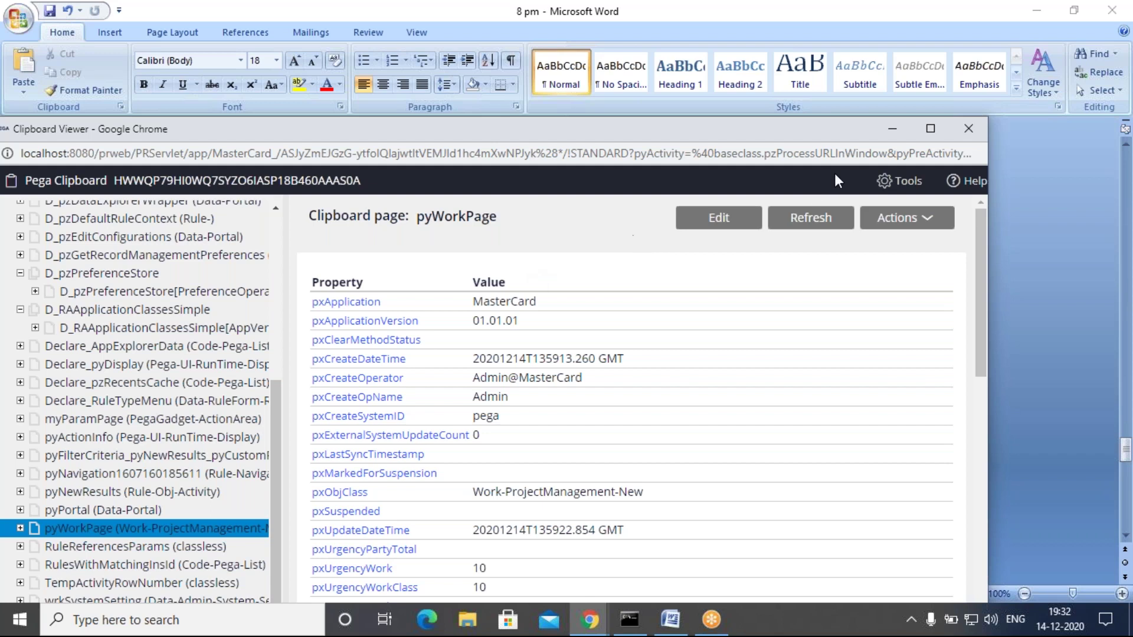
click(892, 133)
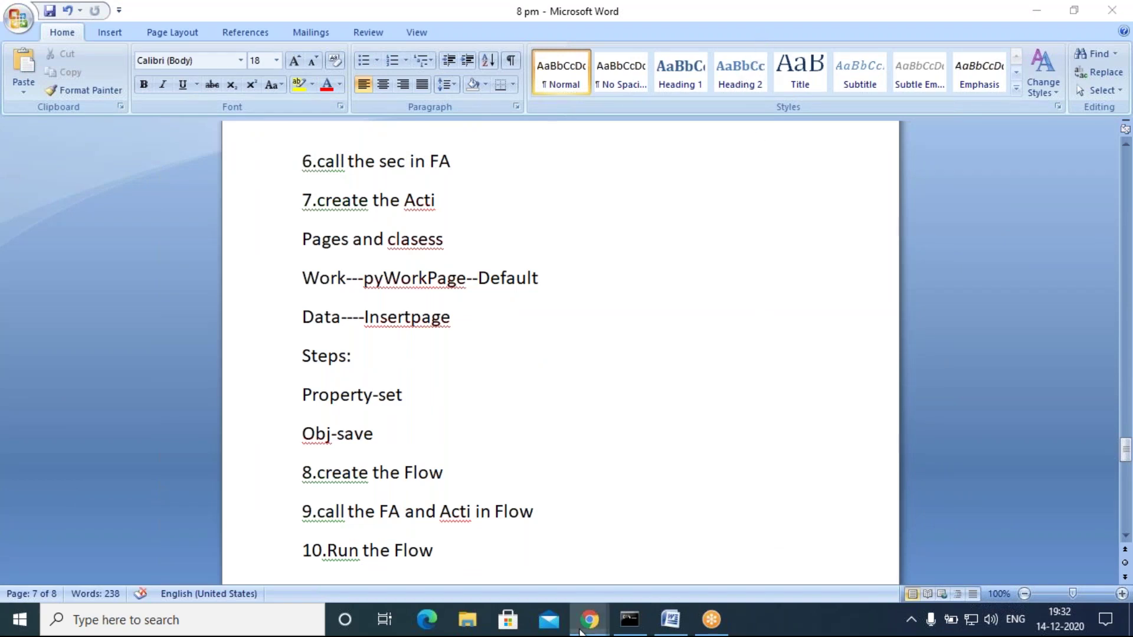
mouse_move(590, 619)
click(533, 558)
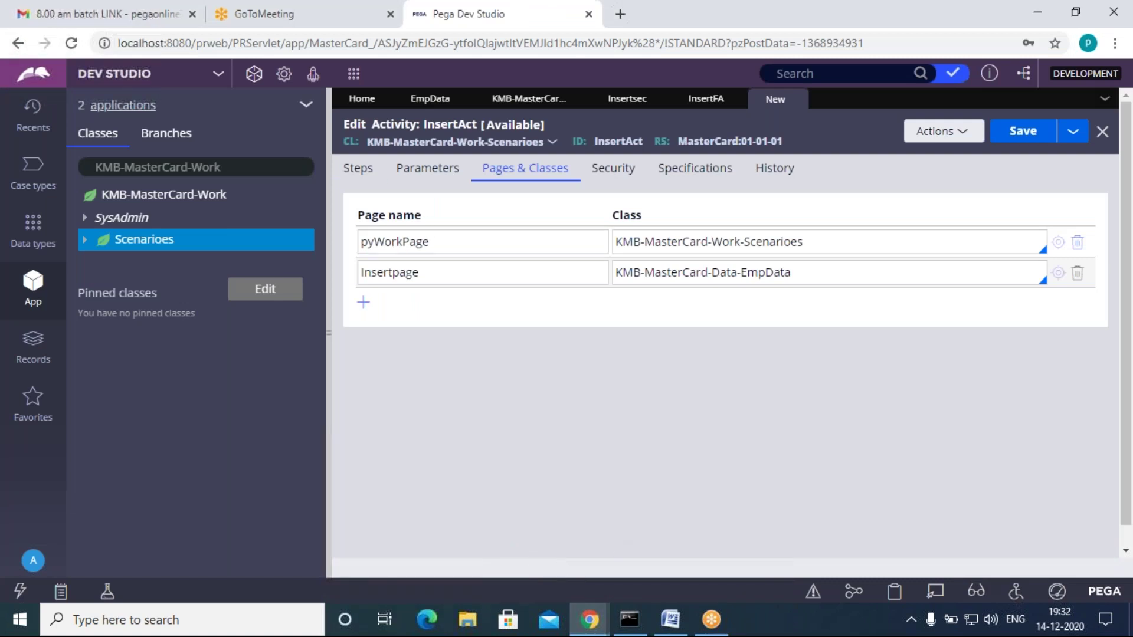
Step: Set step 1's method to Property-Set on the Steps tab
click(354, 169)
click(597, 240)
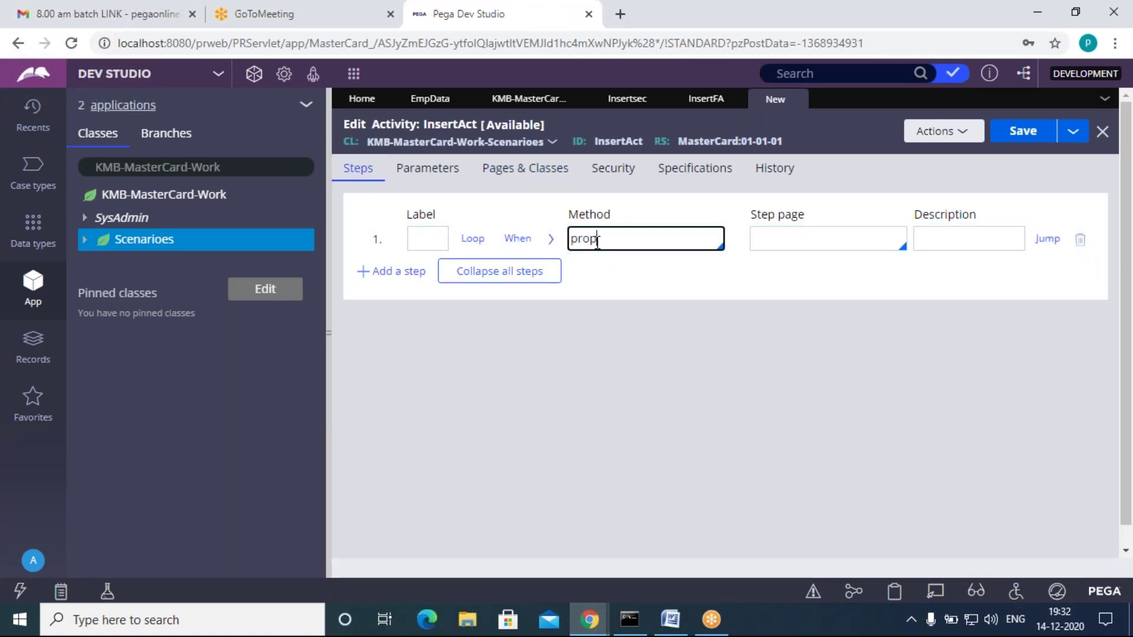
key(Down)
key(Down)
key(Down)
key(Down)
key(Down)
key(Down)
key(Down)
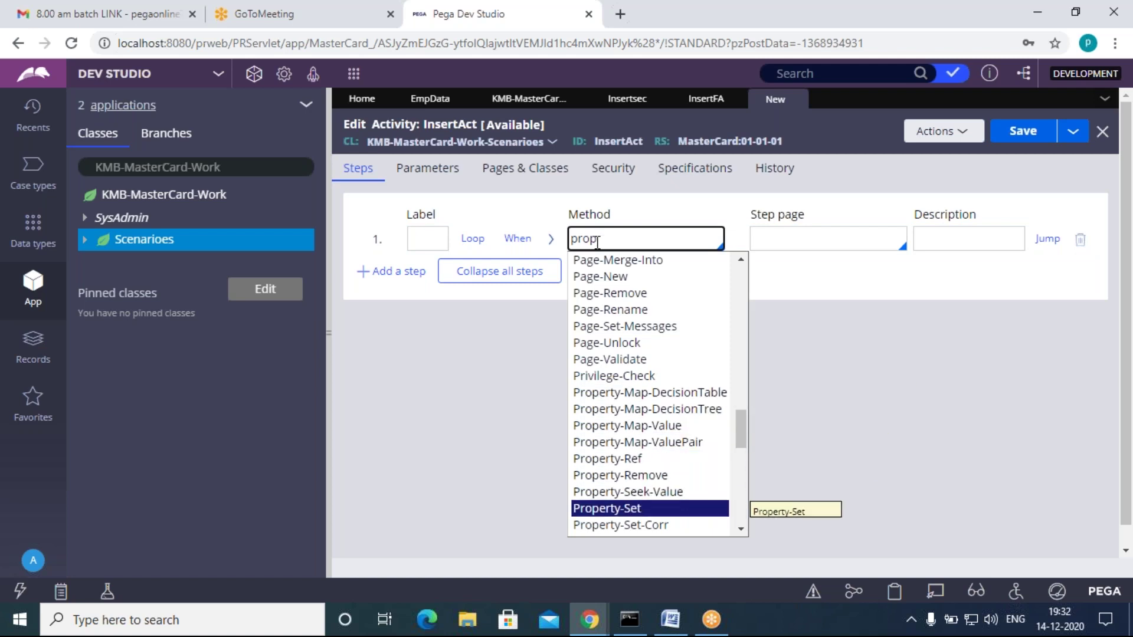
key(Return)
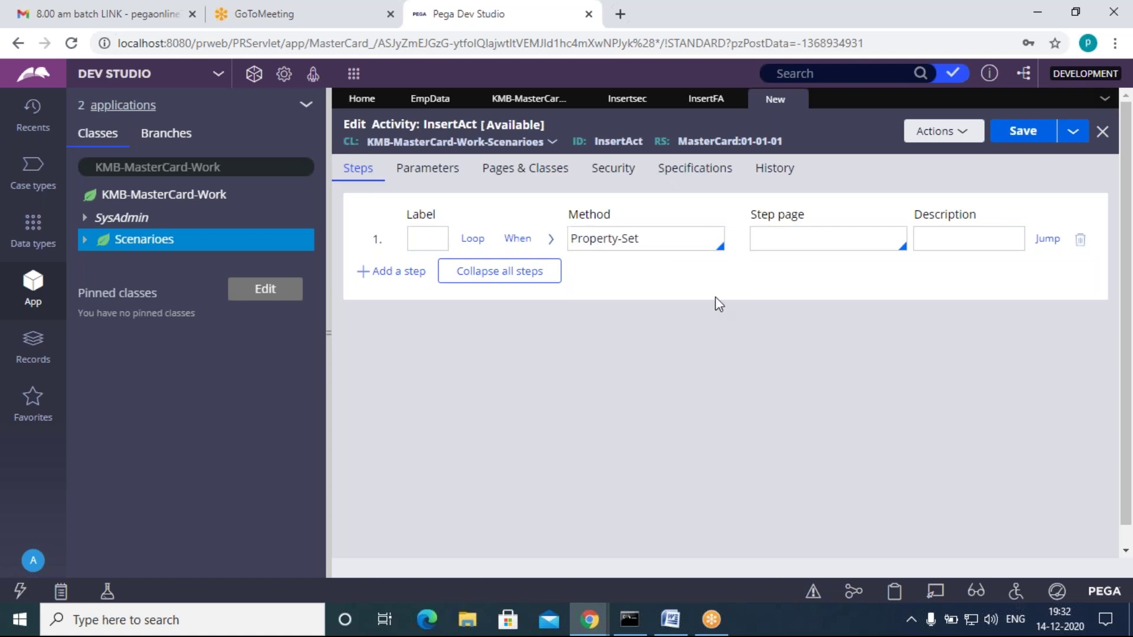
Step: Choose Insertpage as step 1's step page and expand its method parameters
click(641, 100)
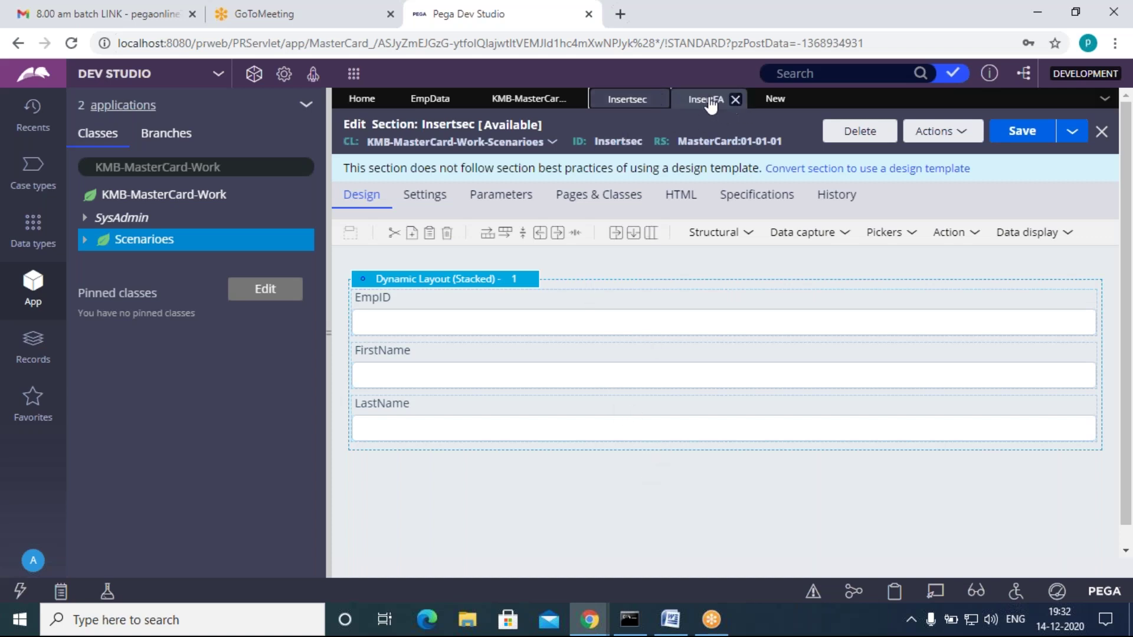
click(775, 100)
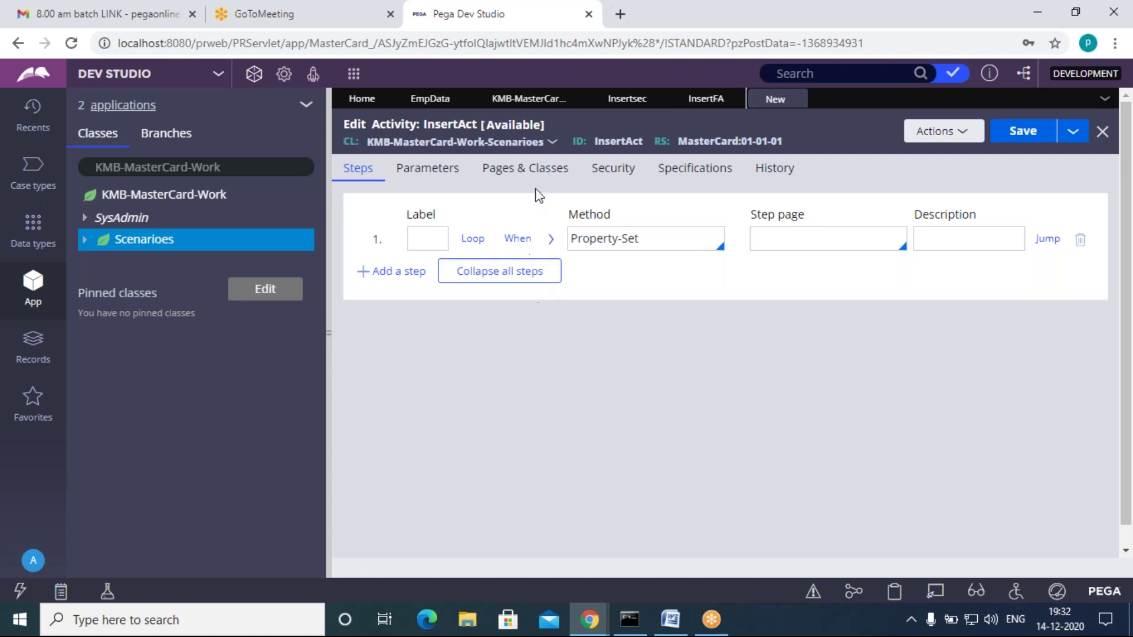
click(538, 171)
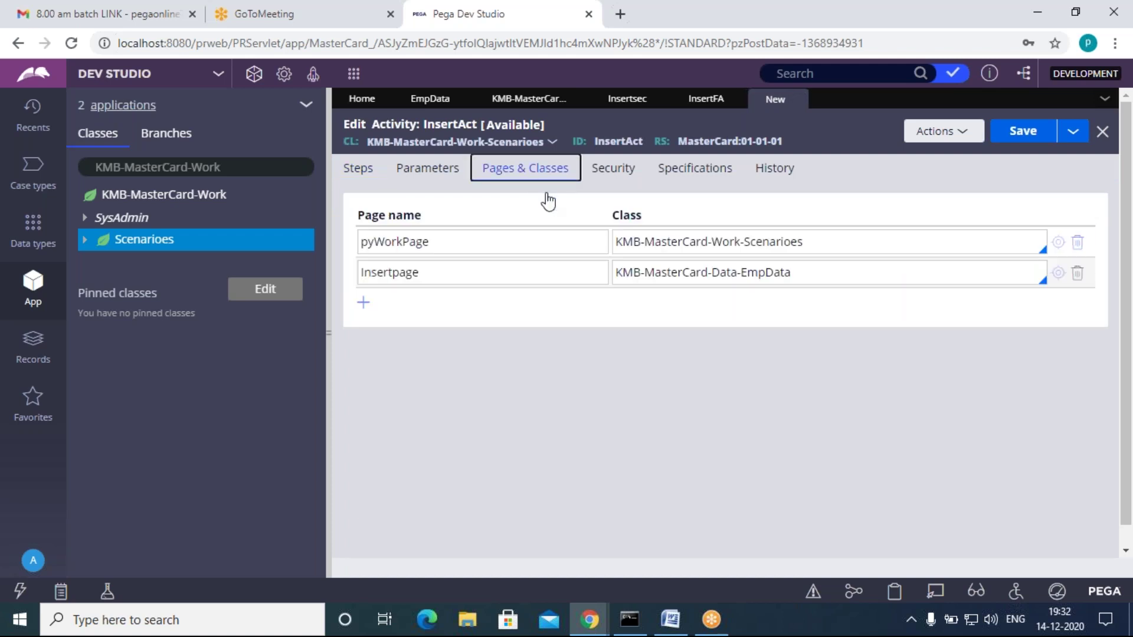
click(363, 171)
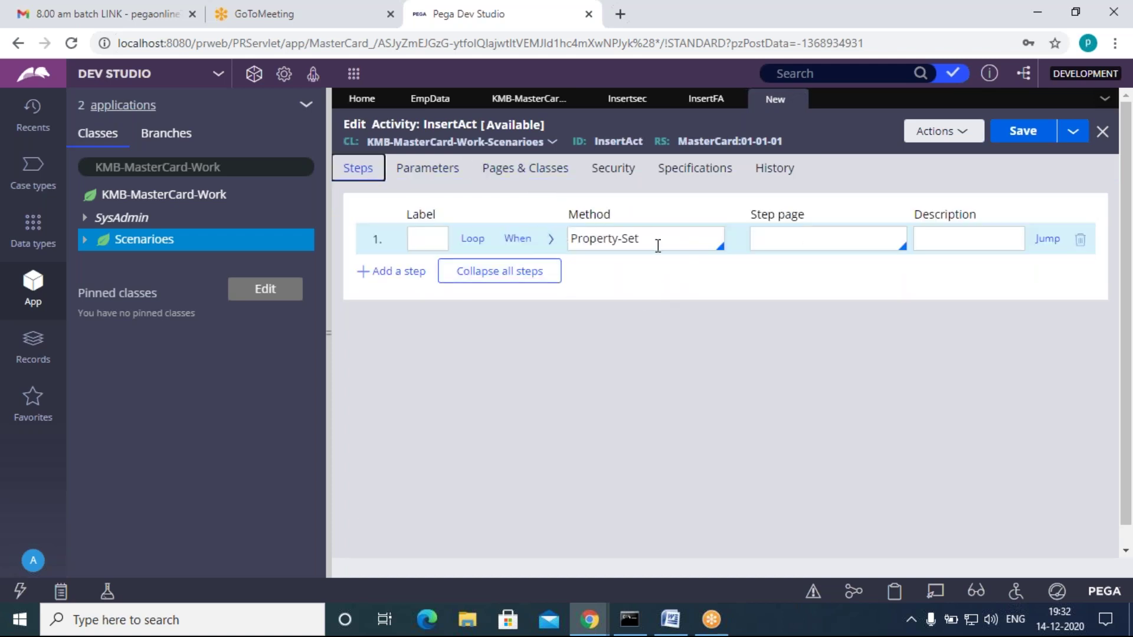
click(781, 248)
key(Down)
key(Down)
key(Down)
key(Down)
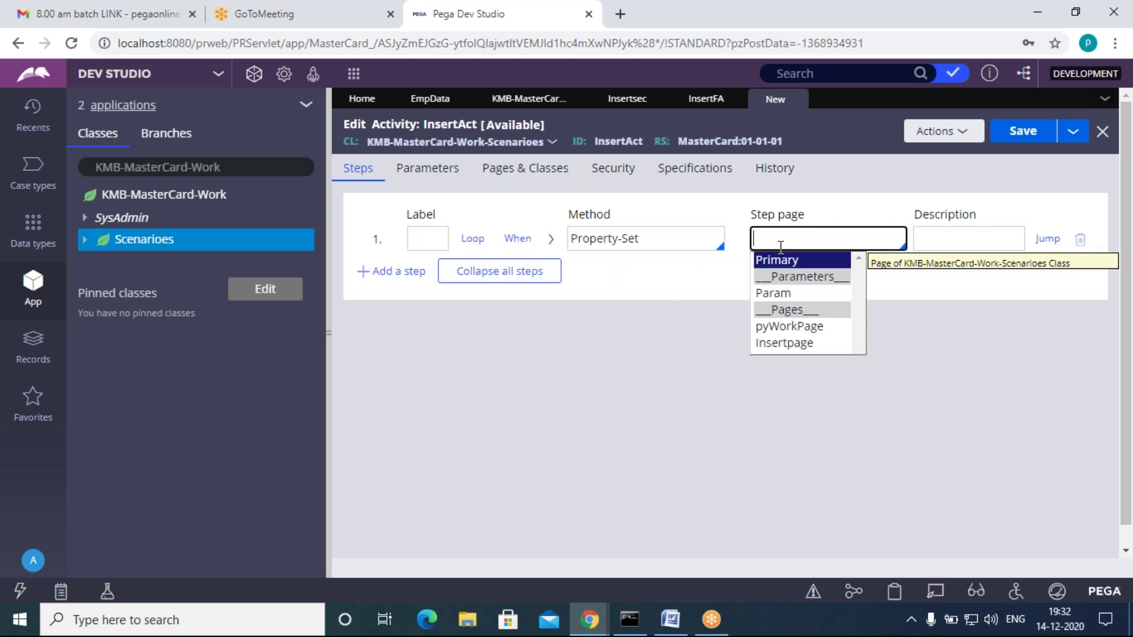
key(Return)
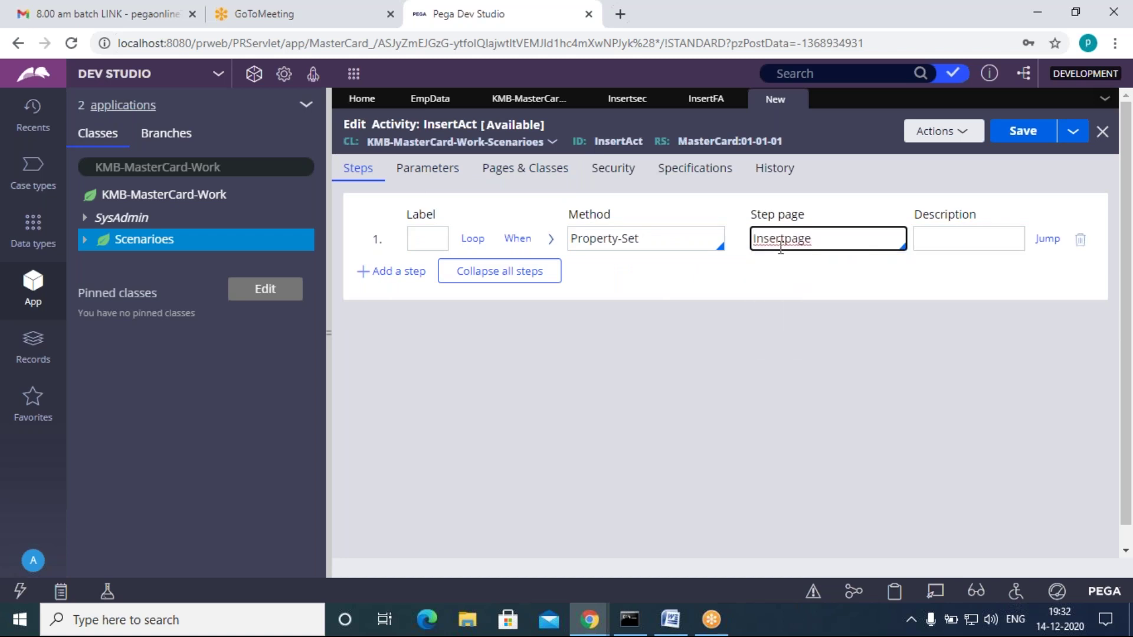
click(550, 241)
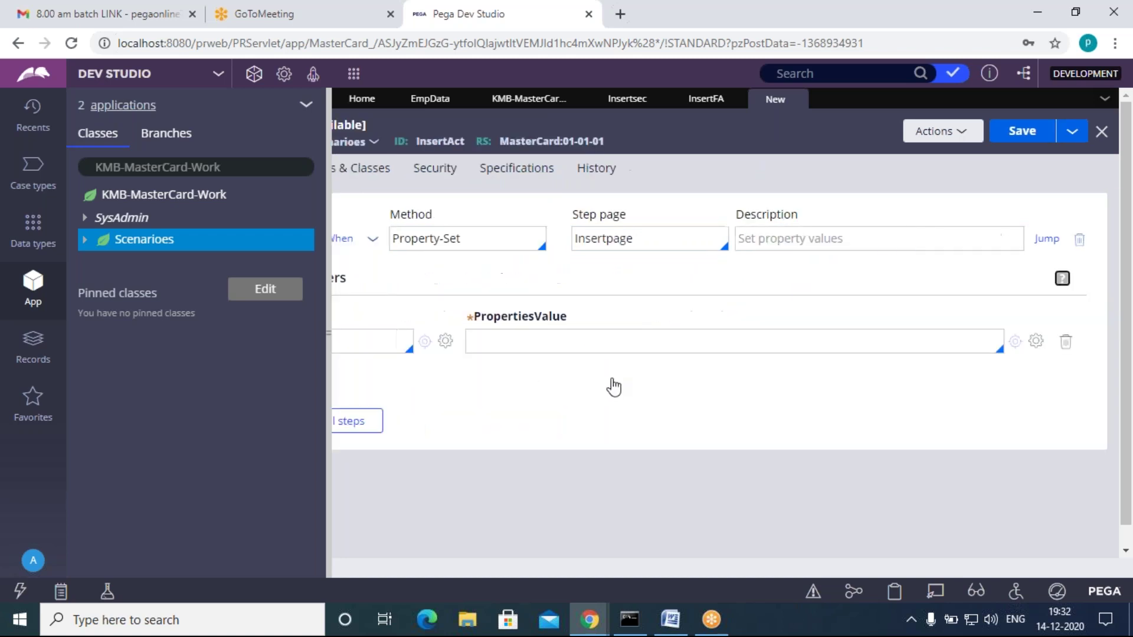
Step: Compare step 1's Insertpage step page with its Pages & Classes entry for KMB-MasterCard-Data-EmpData
scroll(690, 529, down, 1)
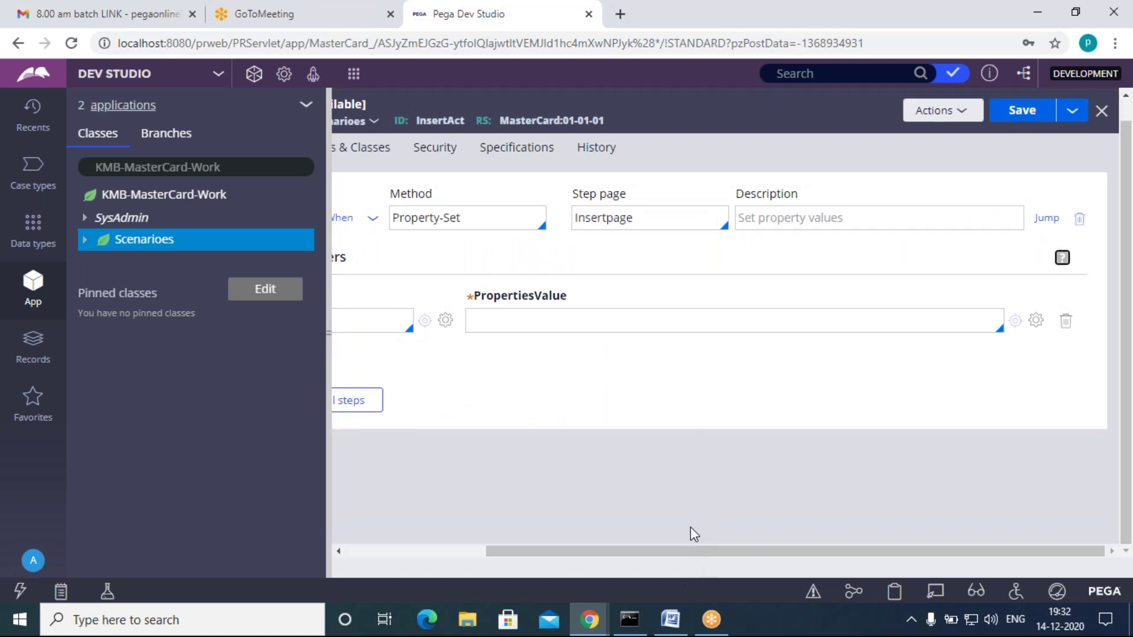
drag(676, 552, 533, 544)
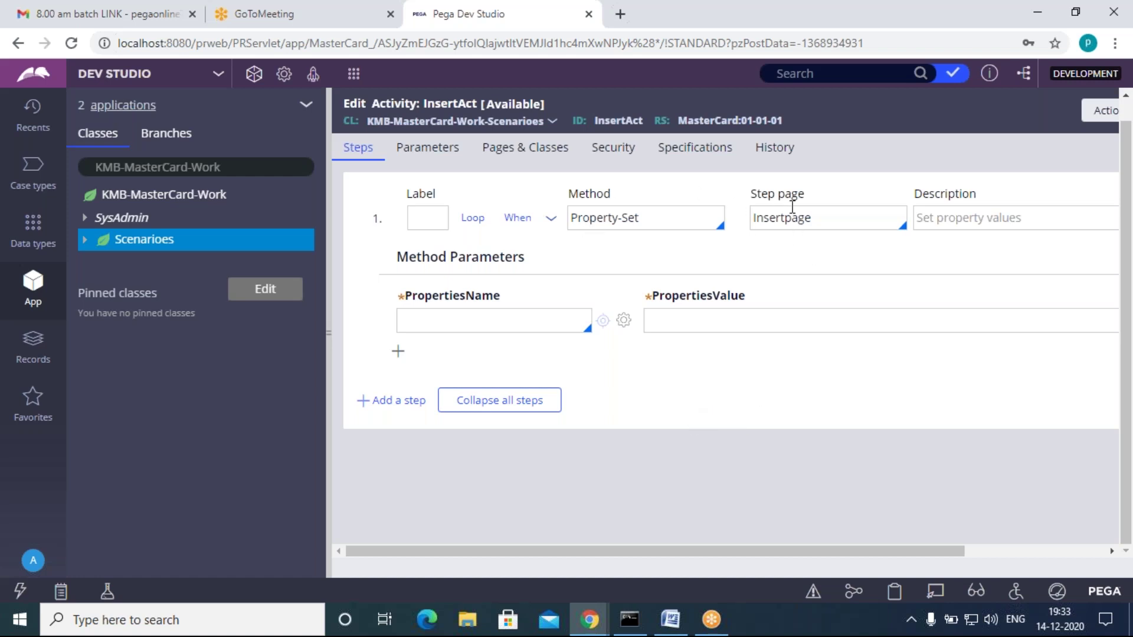
click(816, 215)
click(751, 367)
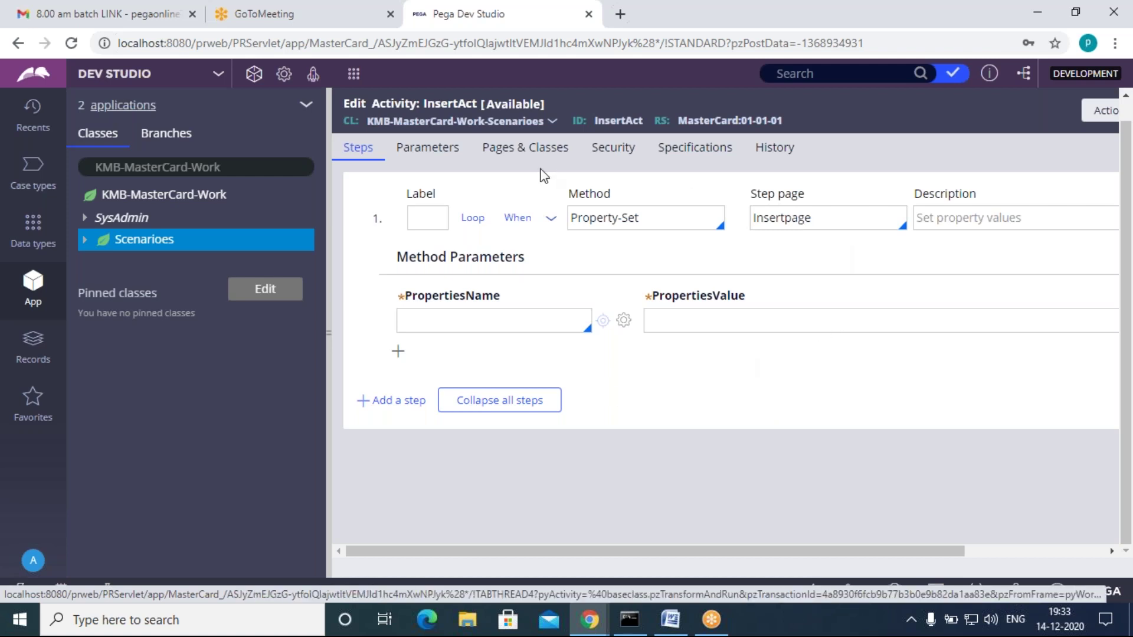
click(525, 147)
click(798, 253)
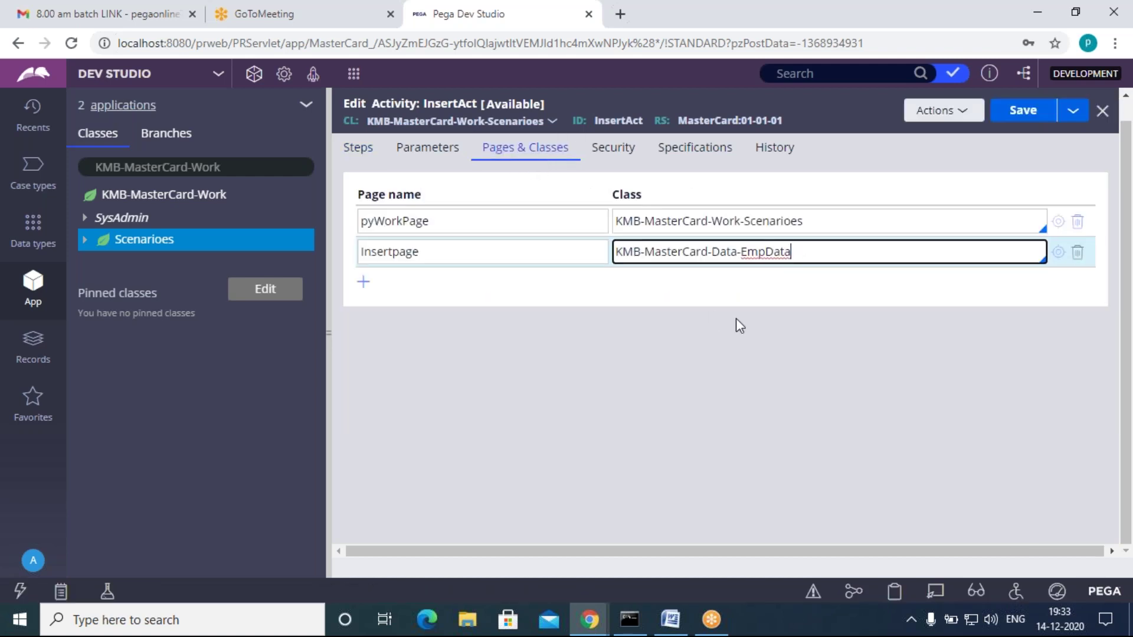
click(437, 254)
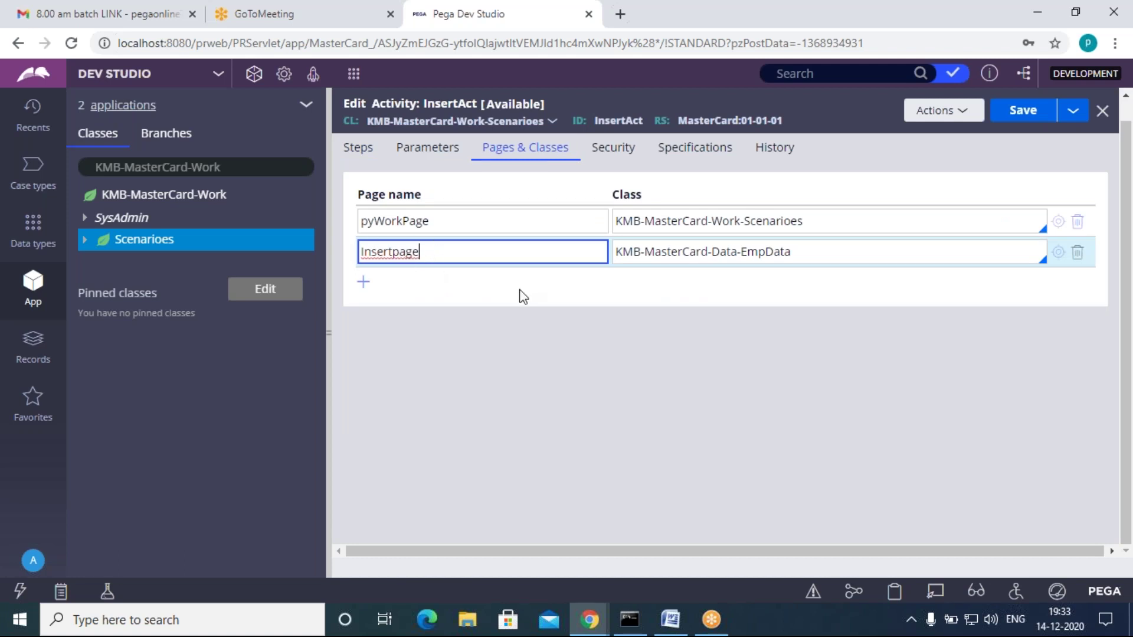
drag(431, 252, 361, 252)
click(413, 313)
click(423, 258)
click(434, 305)
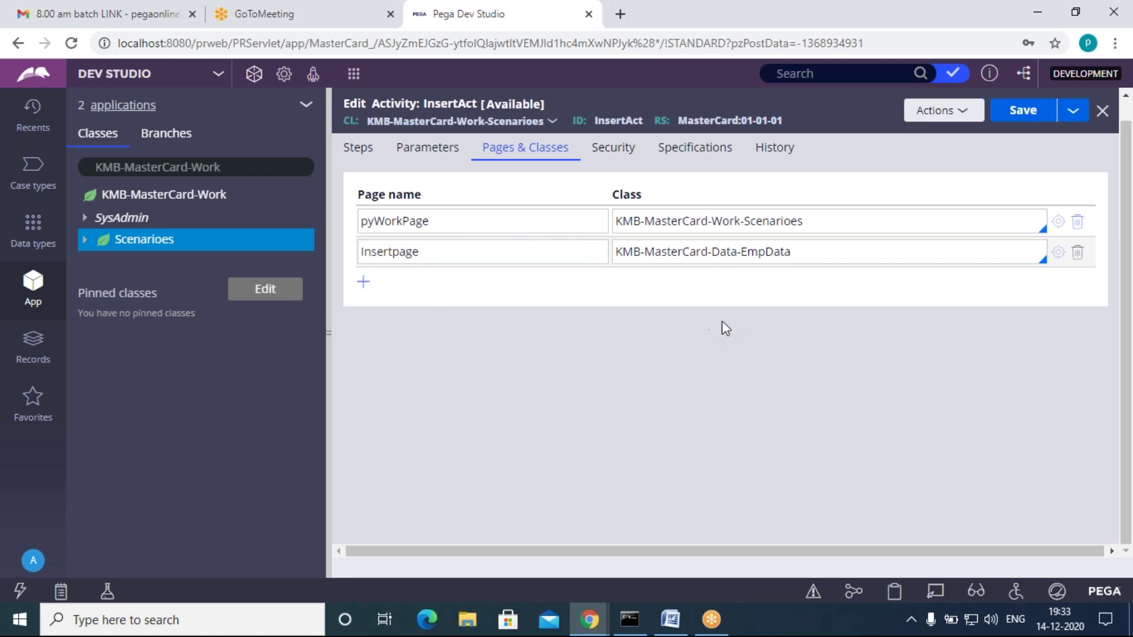
click(795, 251)
click(751, 294)
Step: Delete the Insertpage page name in Pages & Classes and clear step 1's step page
click(358, 150)
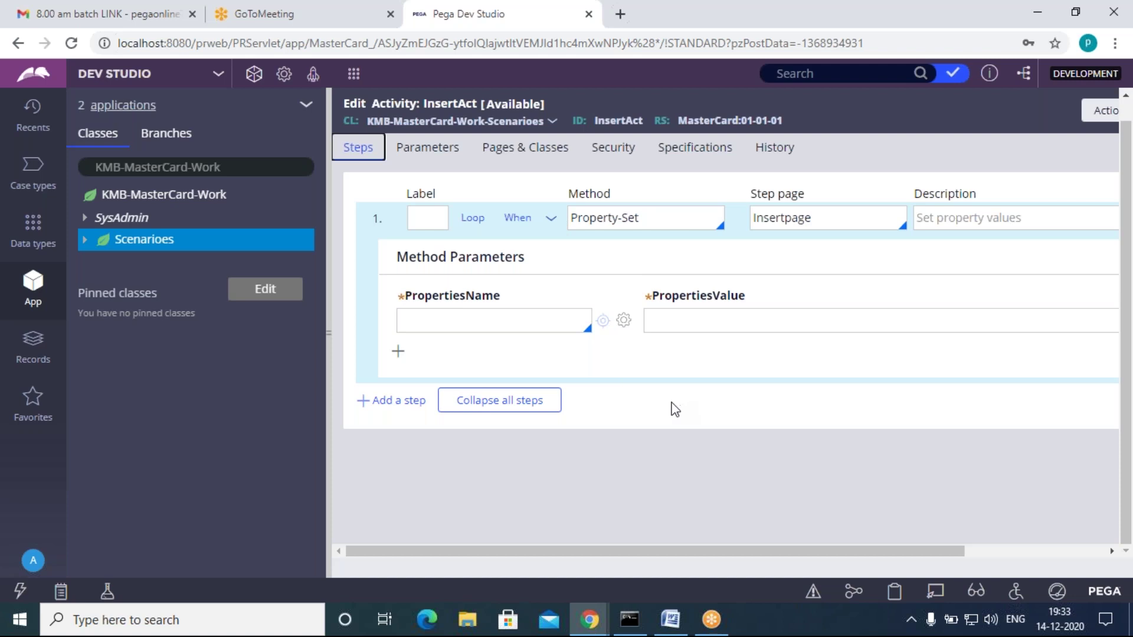
click(519, 152)
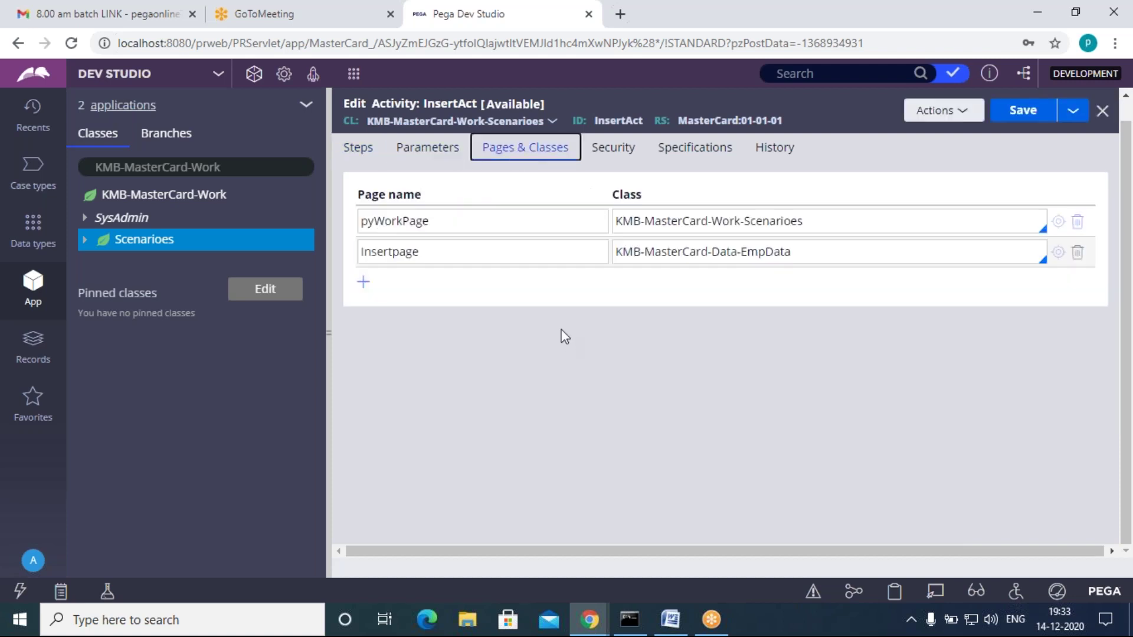
drag(423, 253, 359, 254)
click(426, 299)
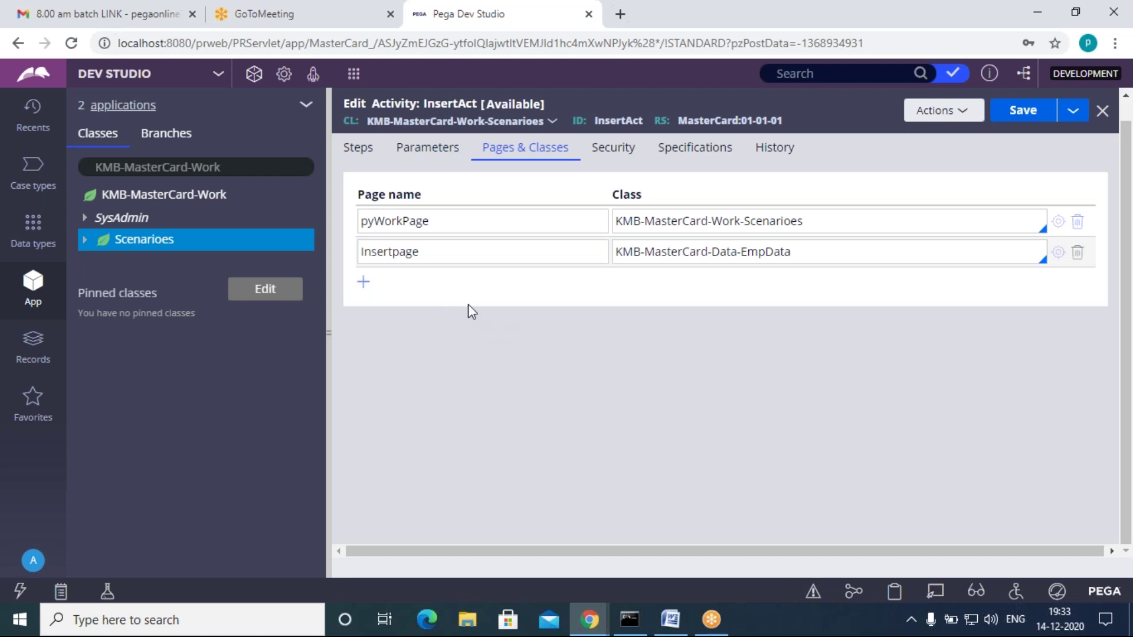
click(815, 253)
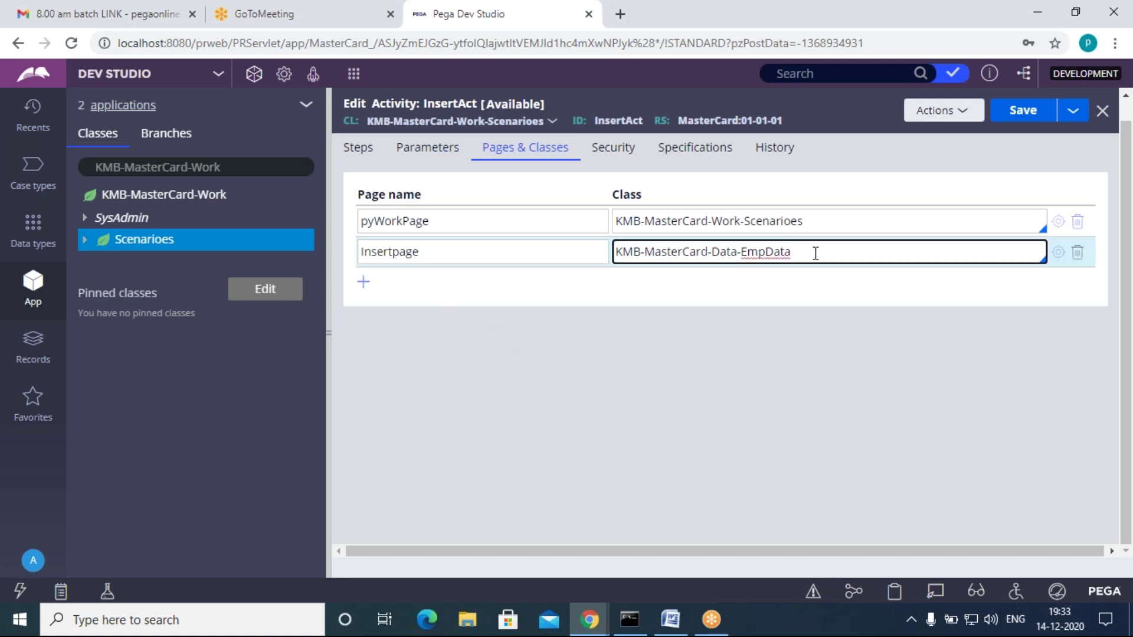
drag(420, 252, 361, 254)
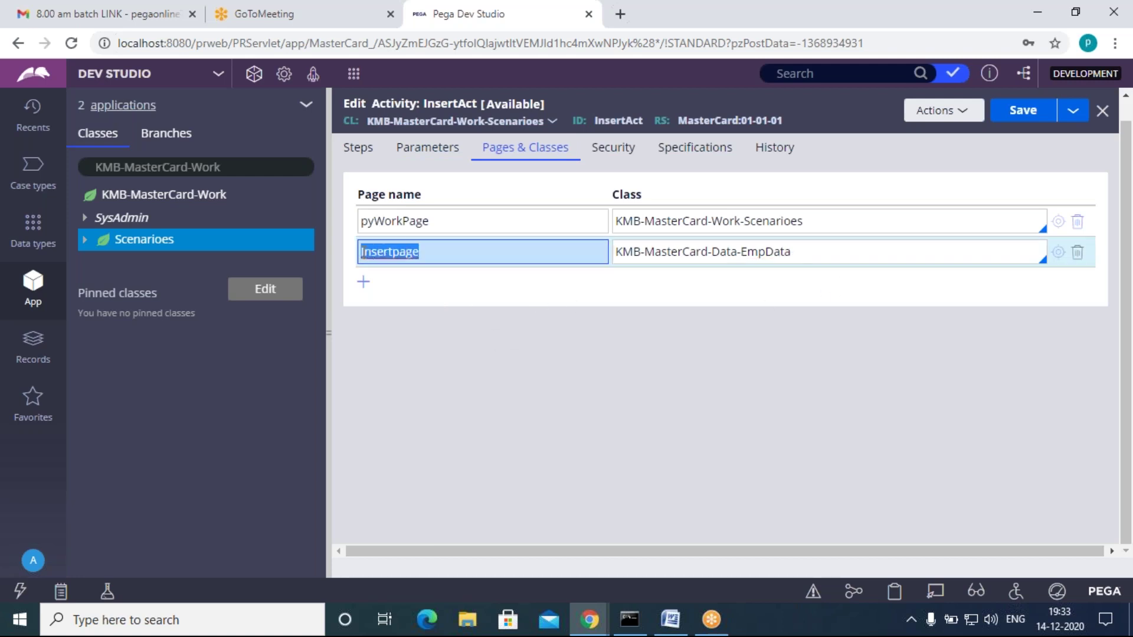
key(BackSpace)
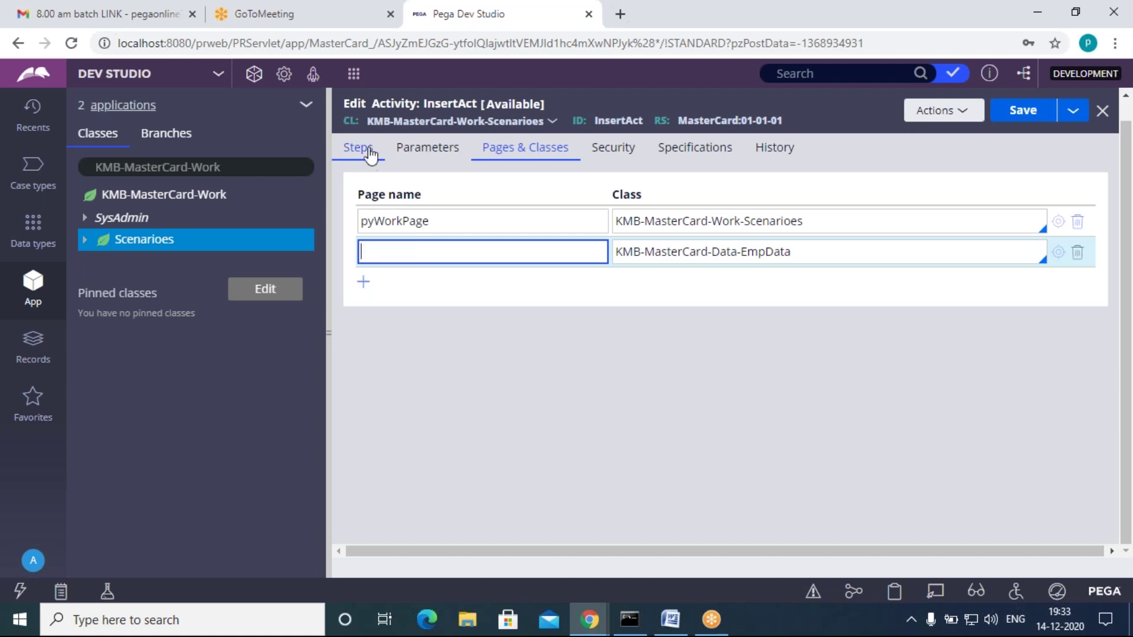
click(367, 148)
drag(821, 228, 760, 218)
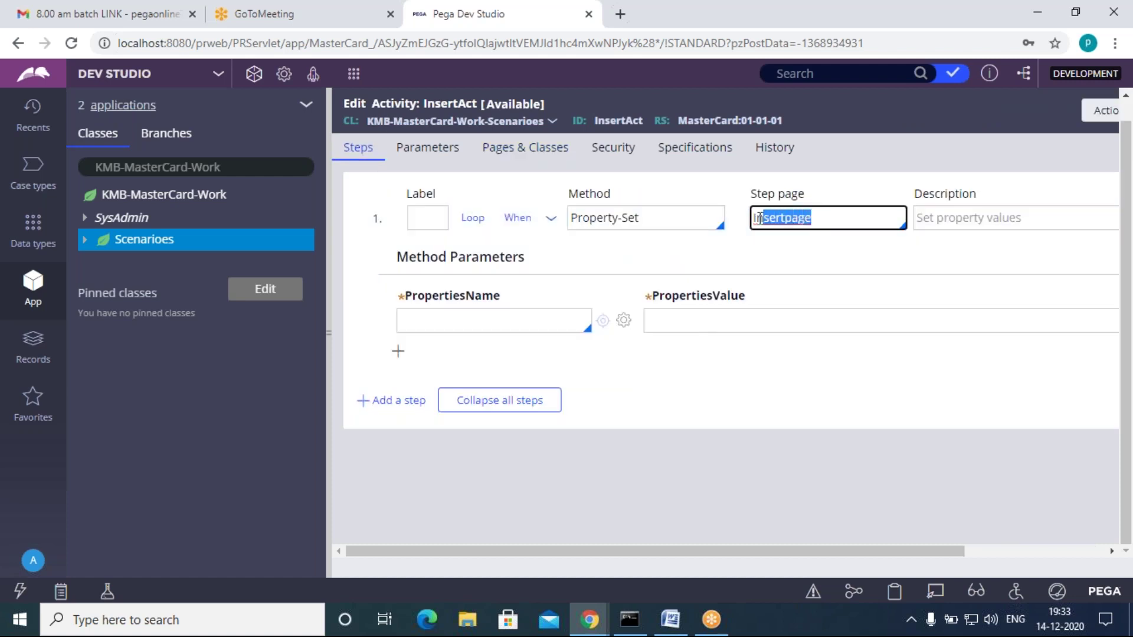
key(BackSpace)
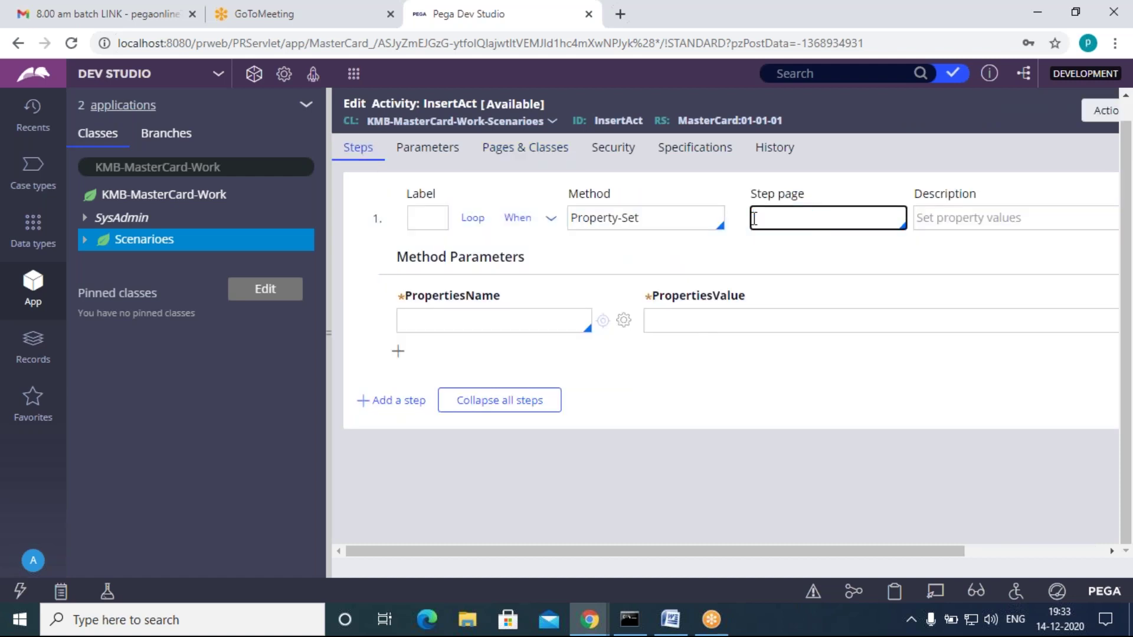
click(743, 383)
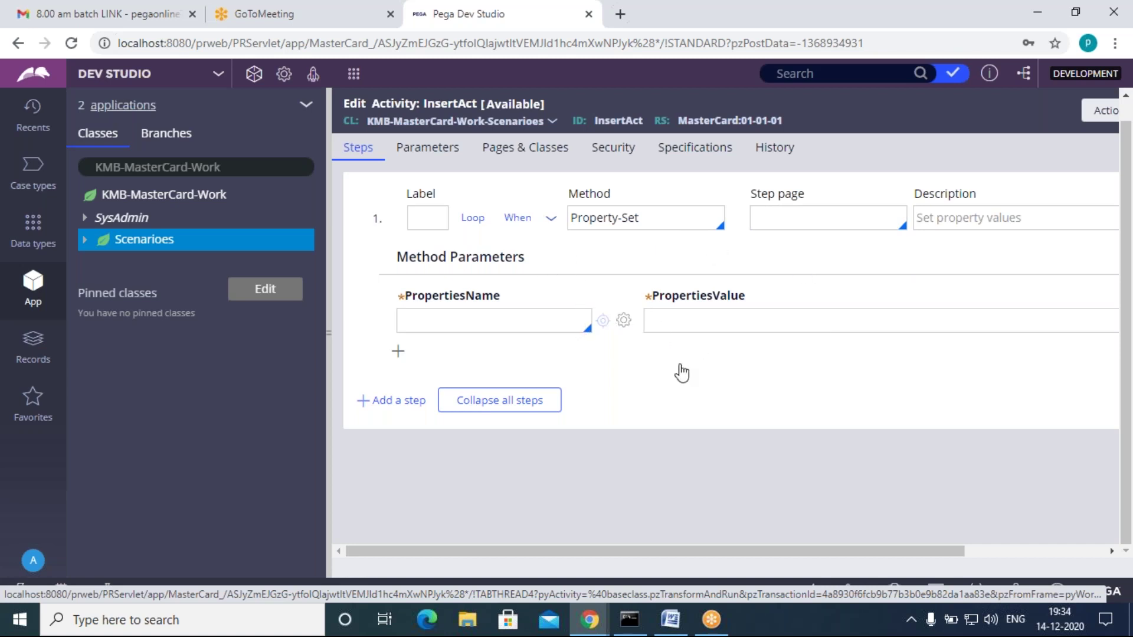
Step: Re-enter Insertpage as the page name for class KMB-MasterCard-Data-EmpData
click(526, 148)
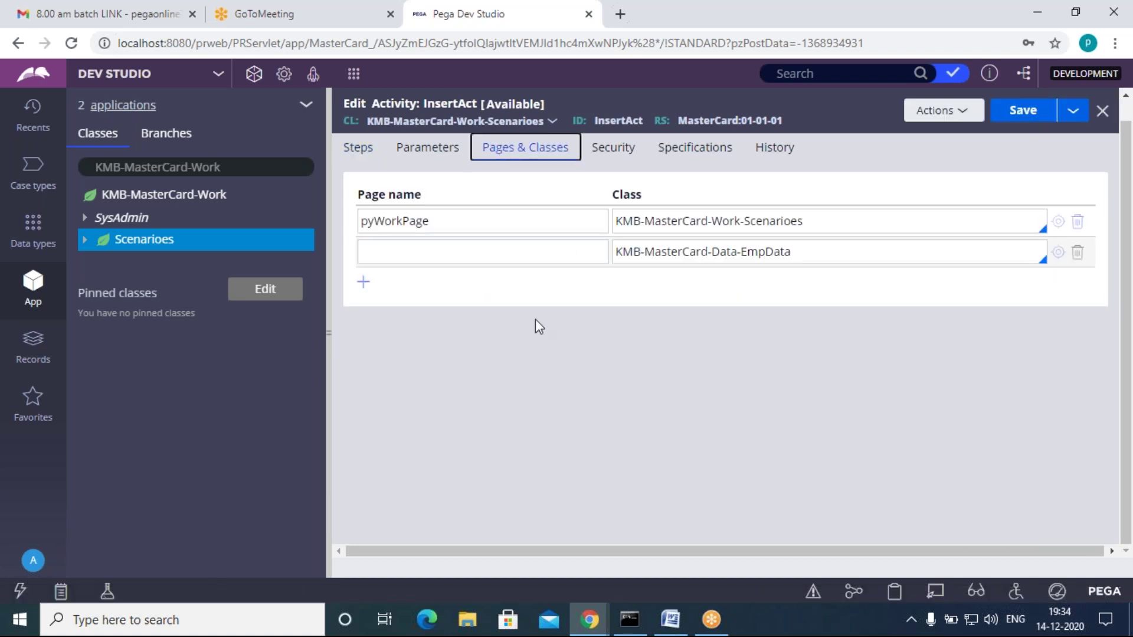
click(466, 252)
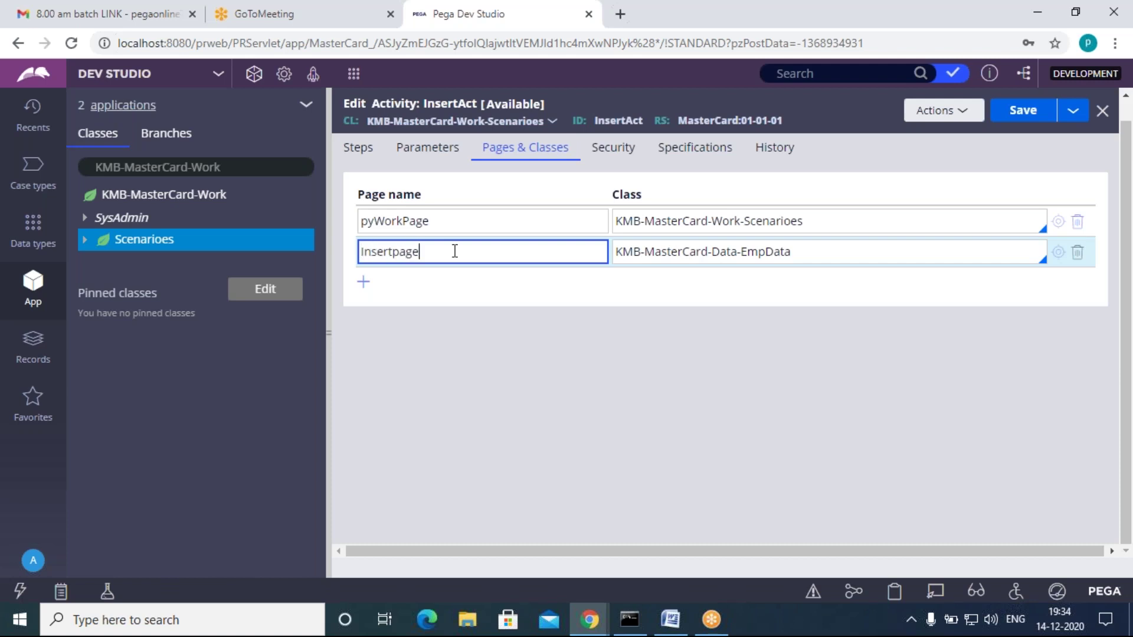
click(415, 308)
Step: Set step 1's step page to Insertpage and set .EmpID from pyWorkPage.EmpID
click(372, 150)
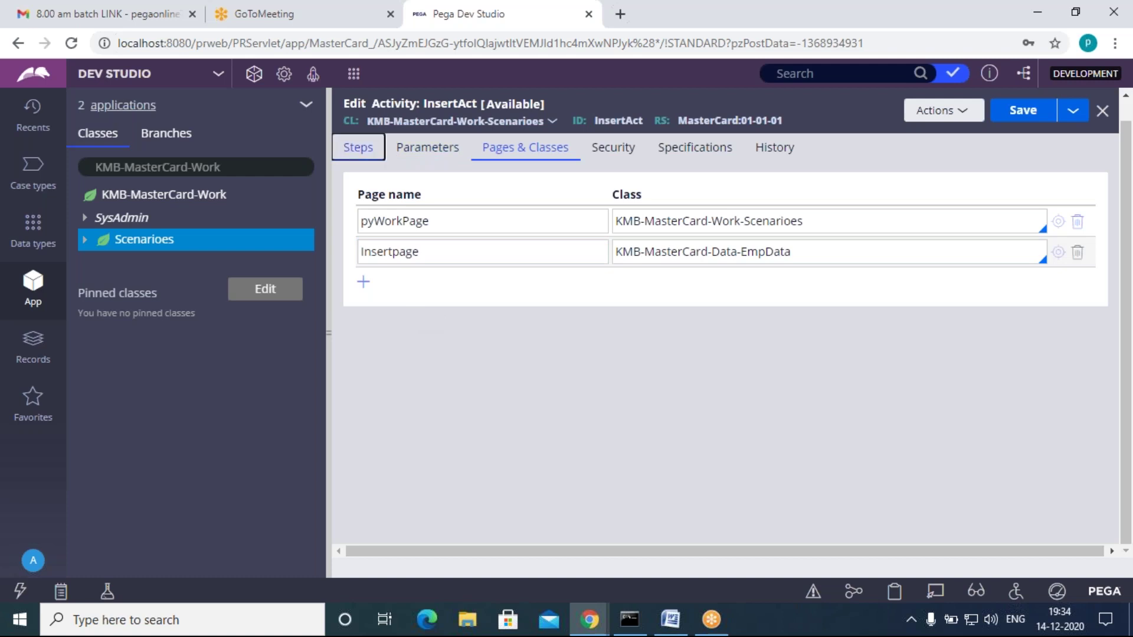
click(791, 218)
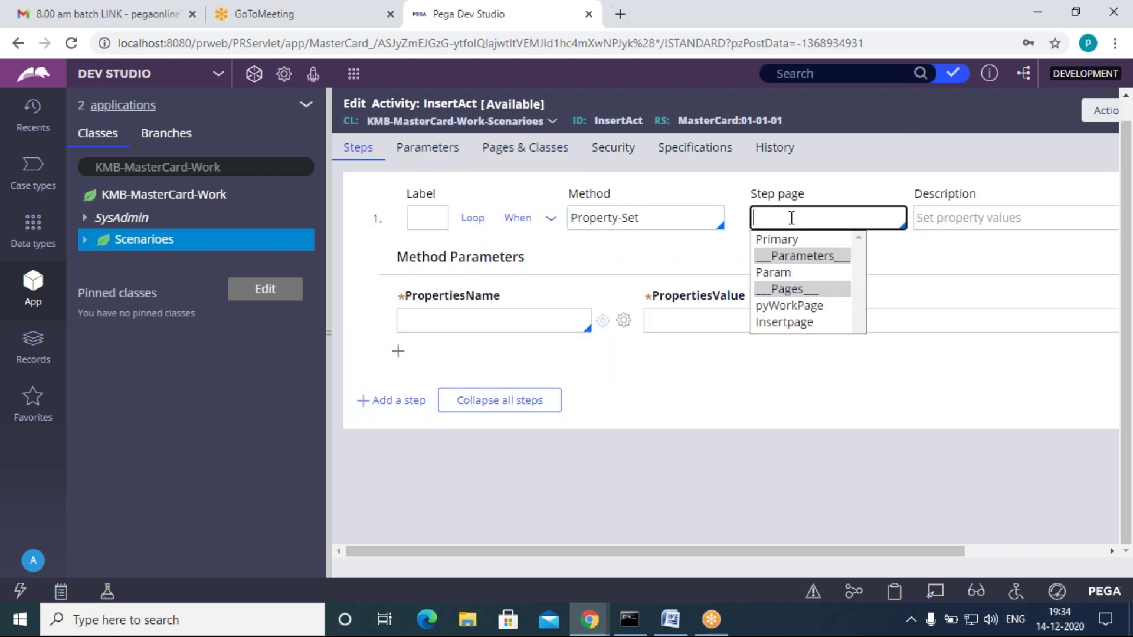
key(Down)
key(Down)
key(Down)
key(Down)
key(Down)
key(Return)
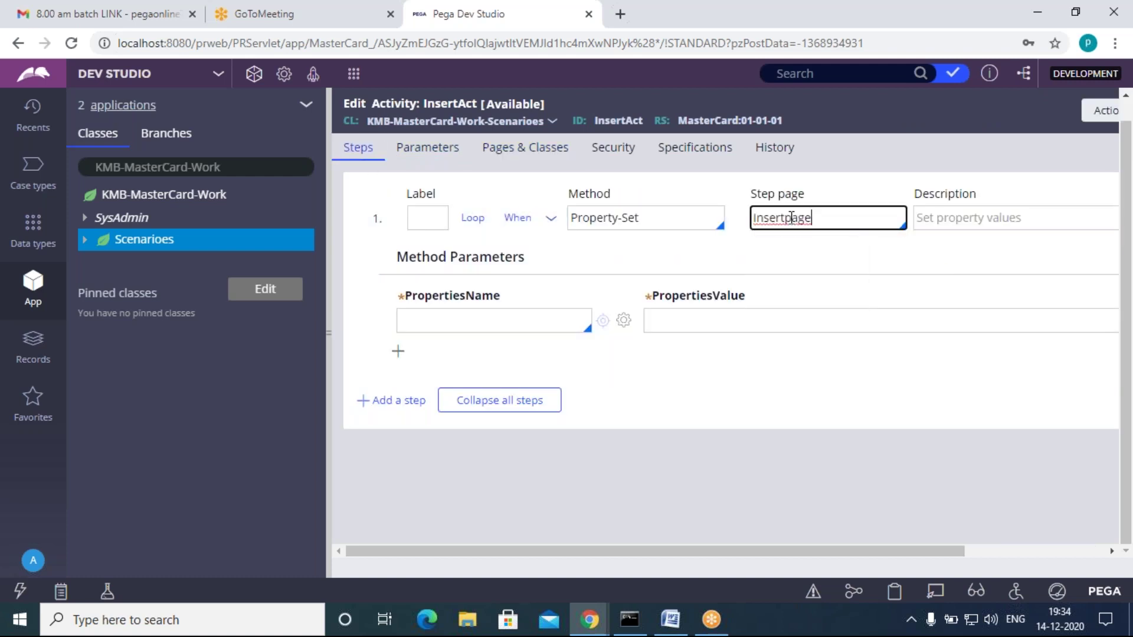
click(438, 323)
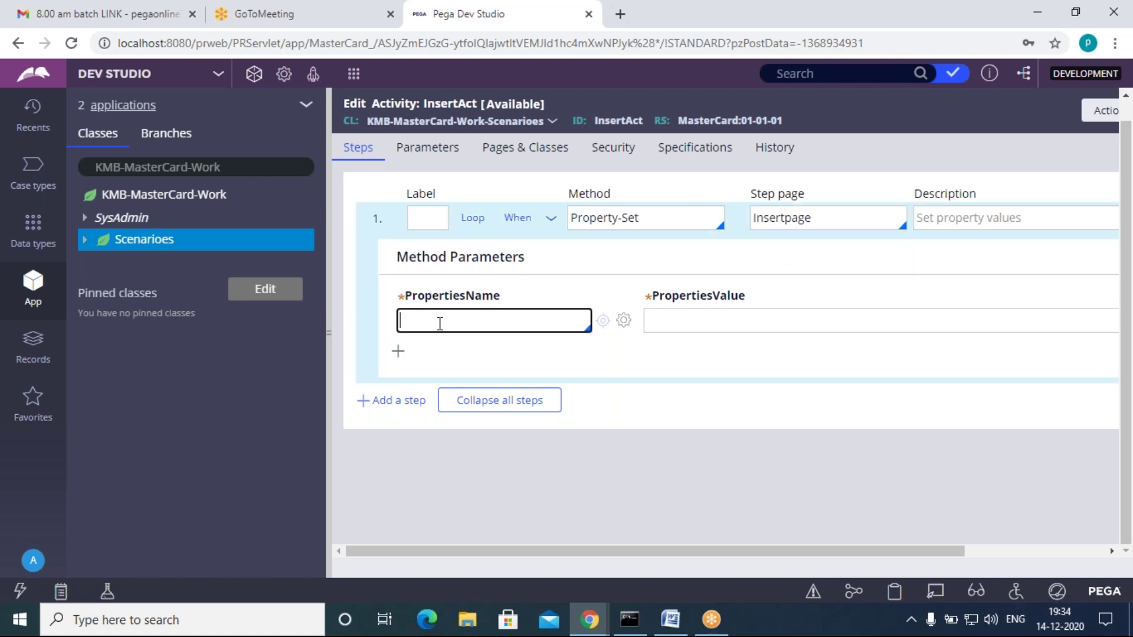
text(.)
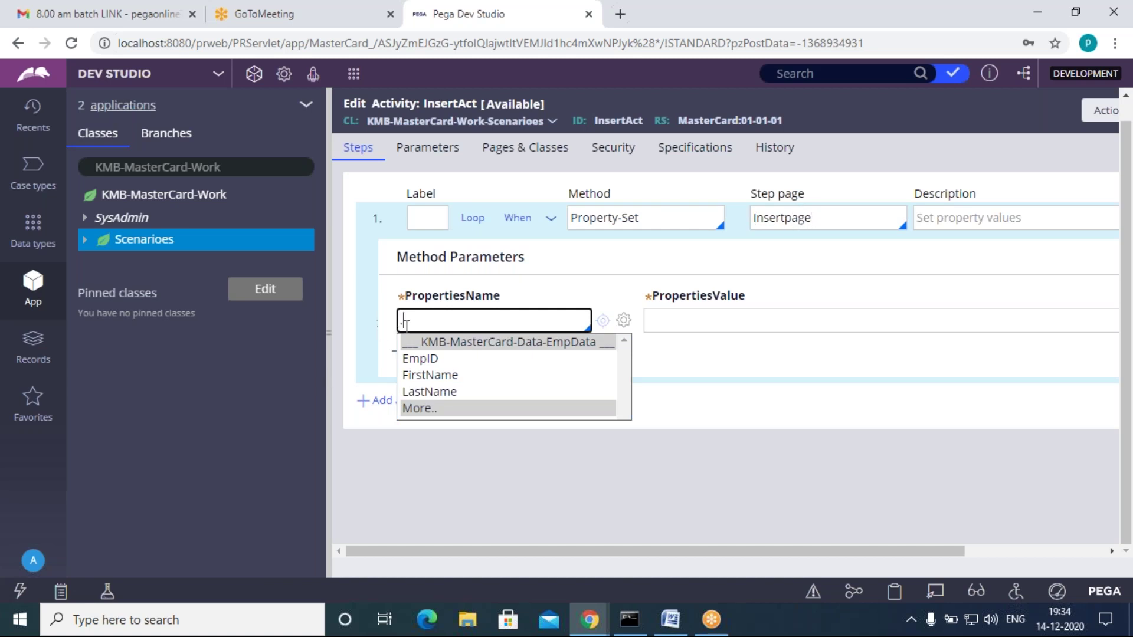
click(430, 361)
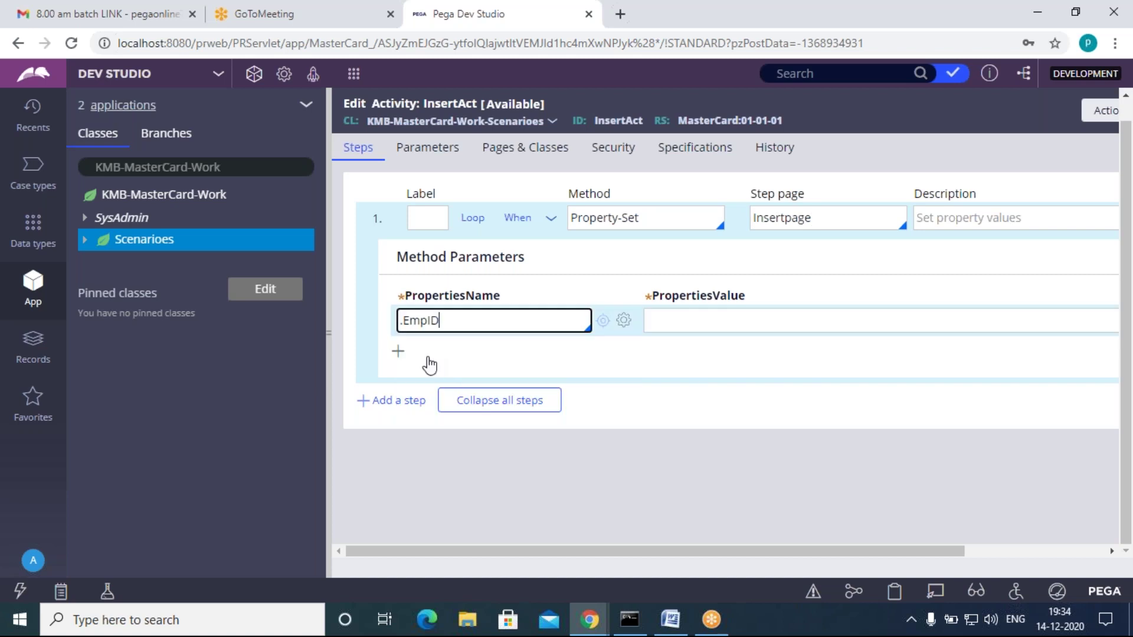
click(835, 219)
click(706, 319)
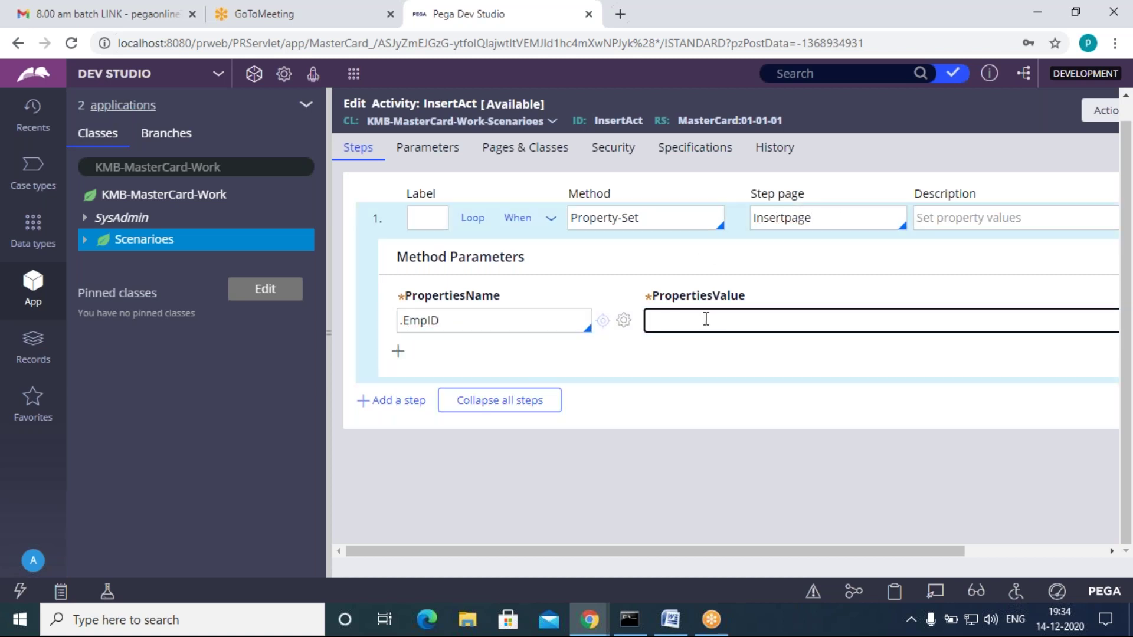
key(Return)
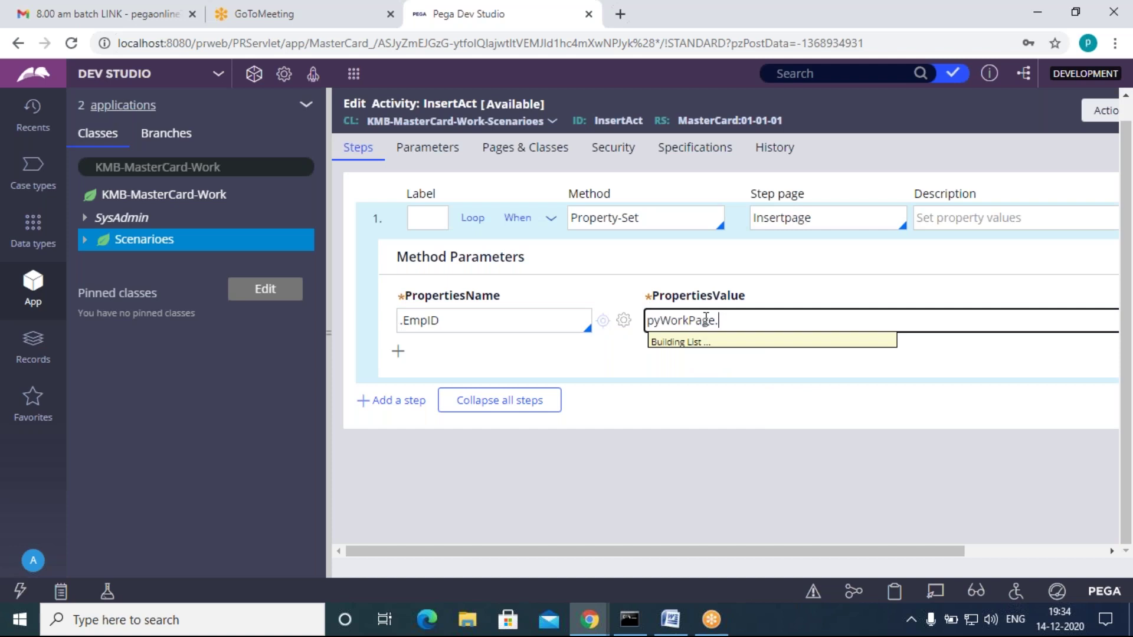
text(.)
key(Down)
key(Down)
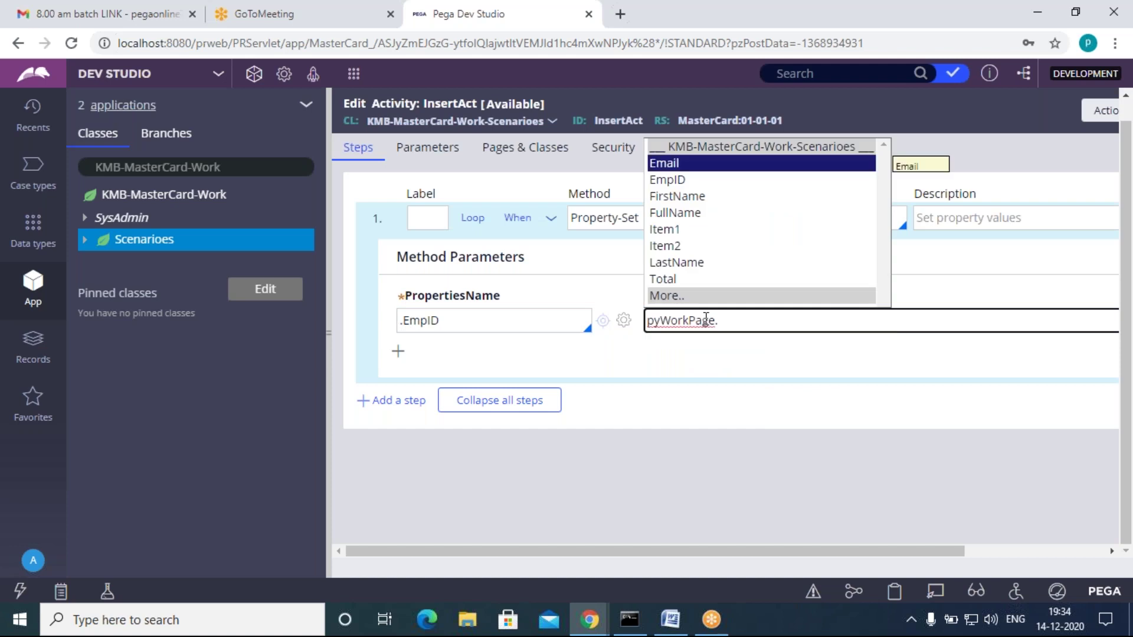
key(Return)
click(713, 348)
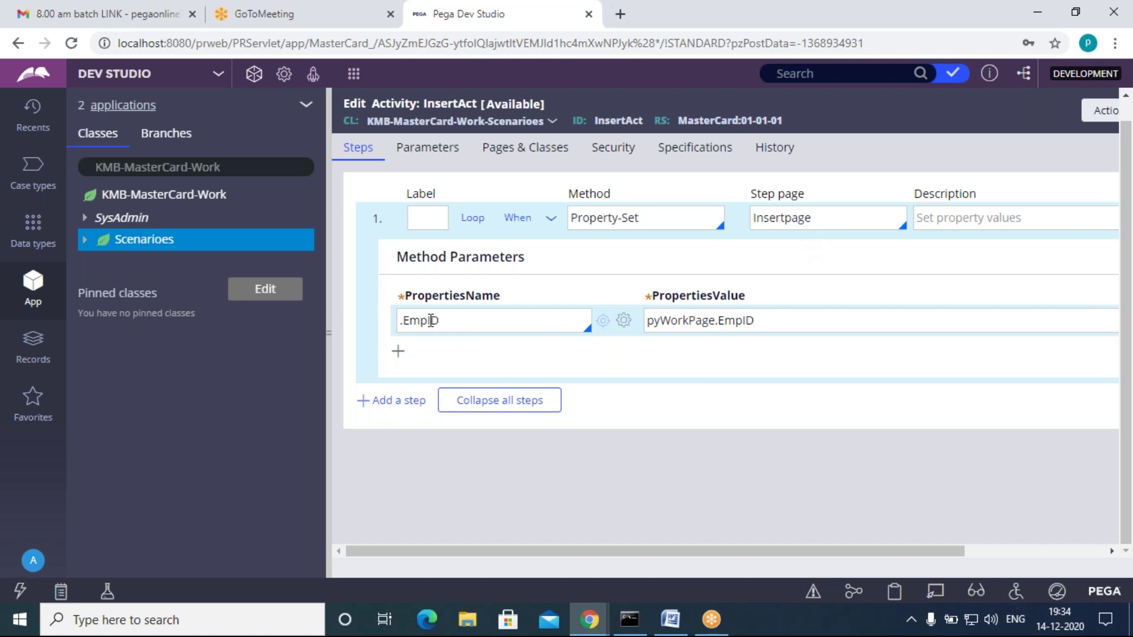
Step: Add a second property row setting .FirstName from pyWorkPage.FirstName
click(398, 351)
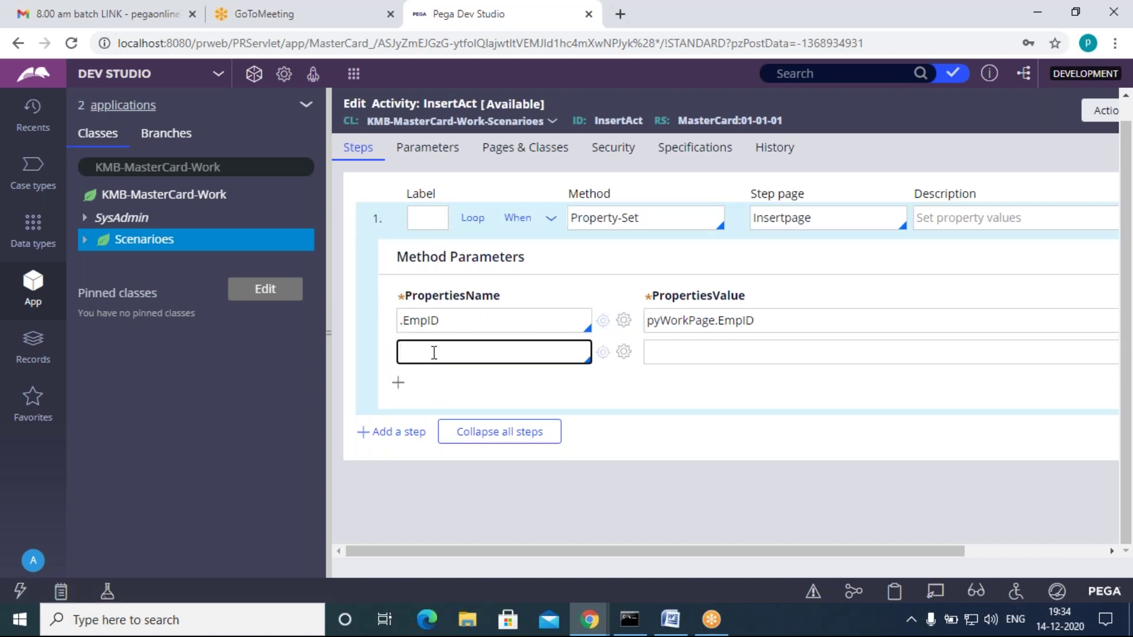
text(.)
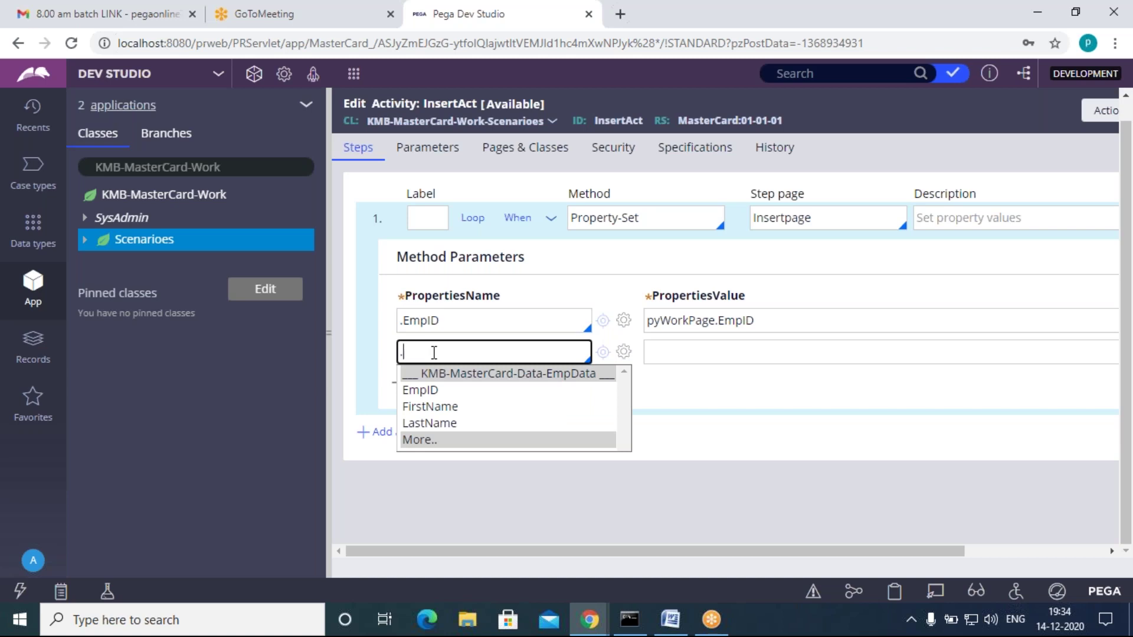
key(Down)
key(Down)
key(Return)
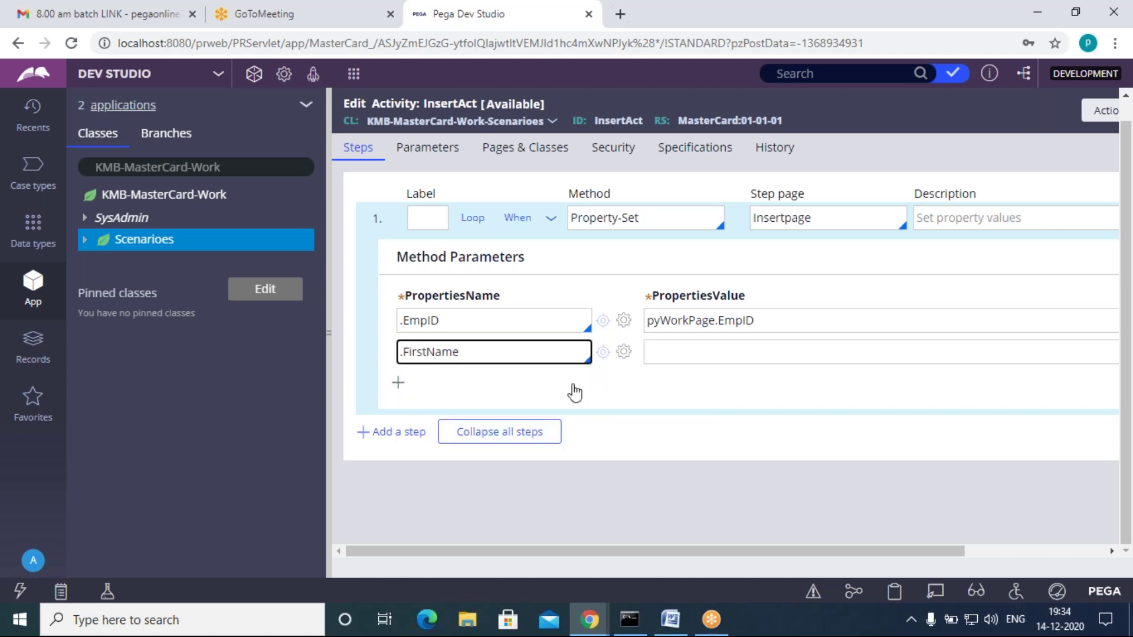
click(713, 353)
key(Down)
key(Down)
key(Down)
key(Down)
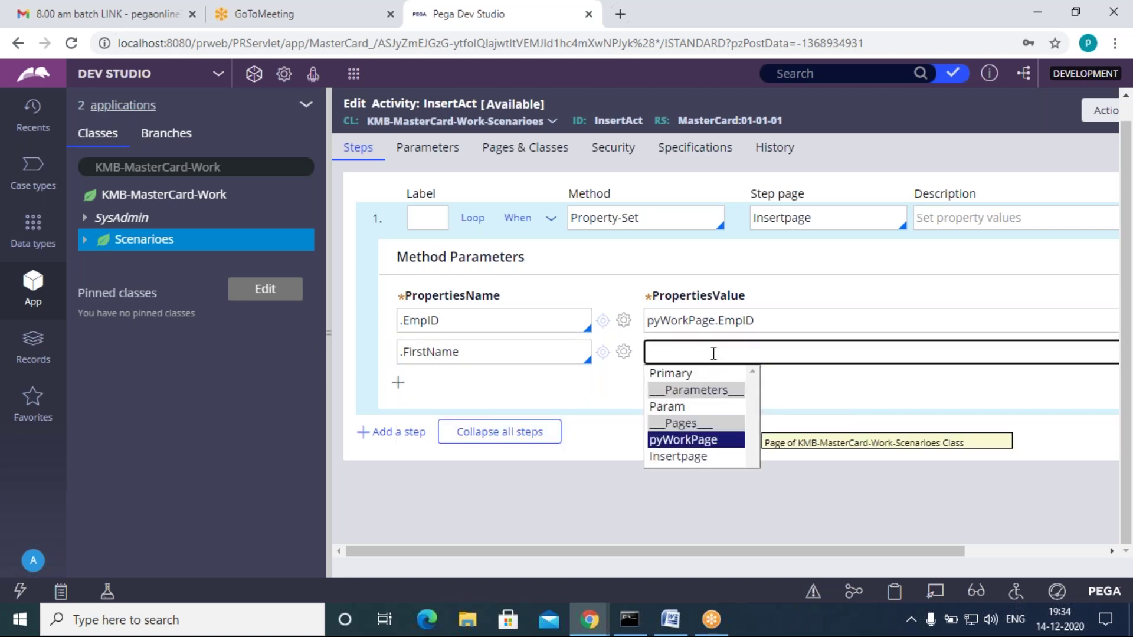
key(Return)
text(.)
key(Down)
key(Down)
key(Down)
key(Return)
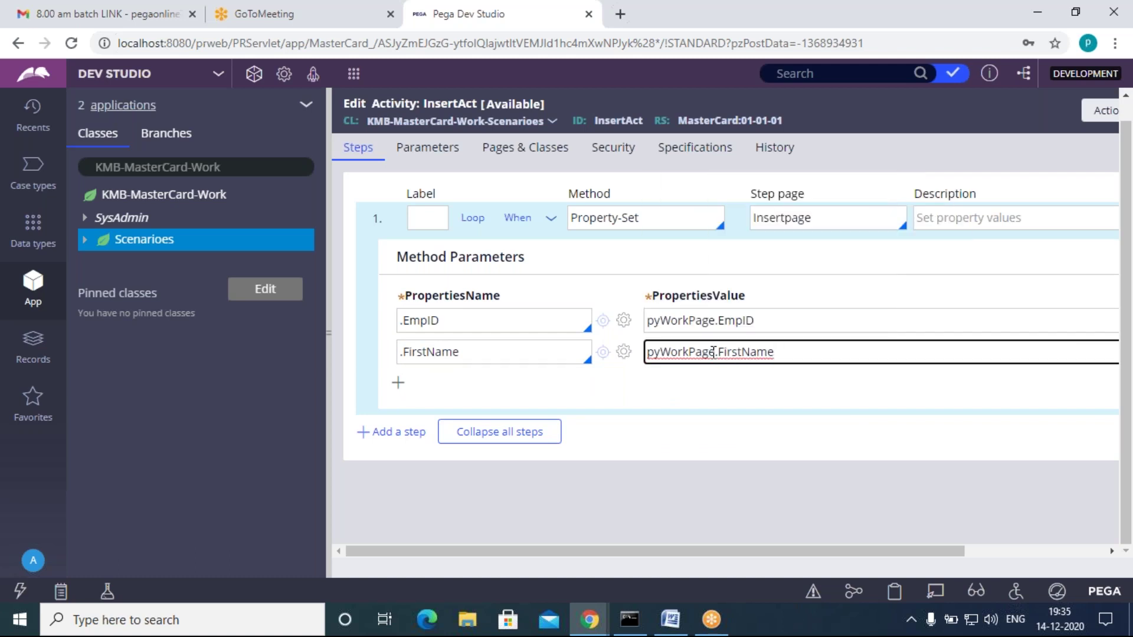
Step: Add a third property row setting .LastName from pyWorkPage.LastName
click(398, 383)
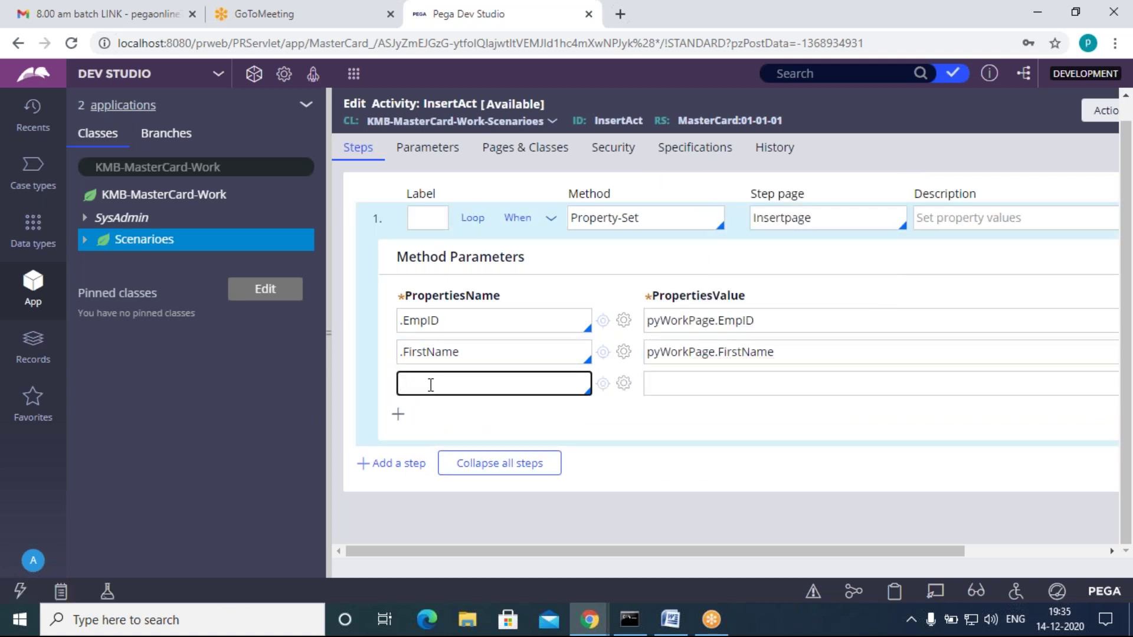
text(.)
key(Down)
key(Down)
key(Down)
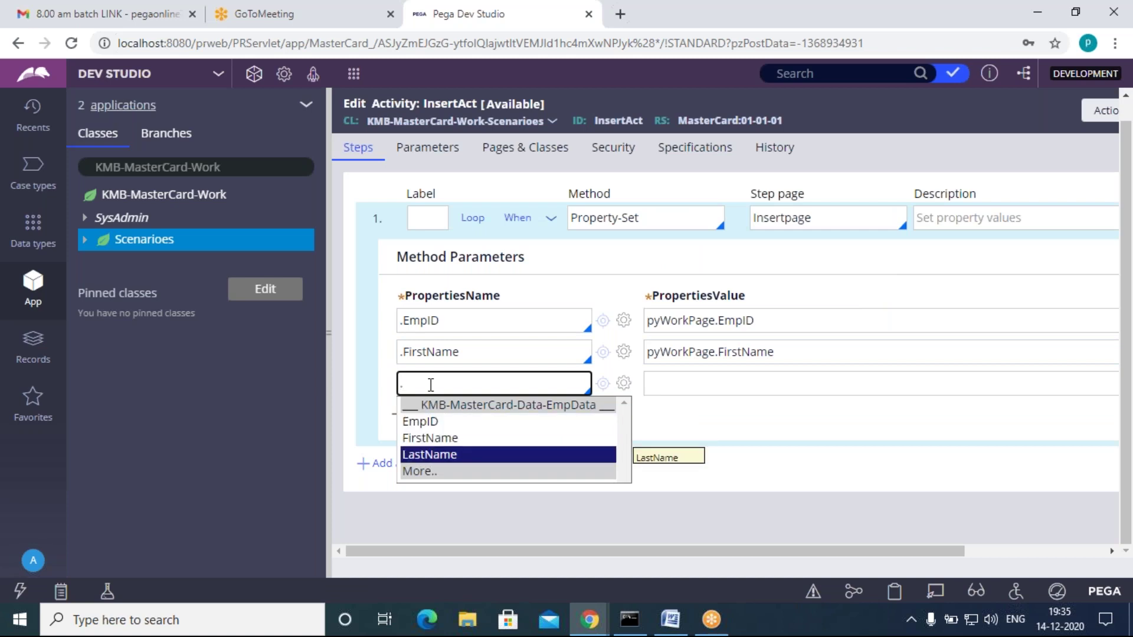
key(Return)
click(713, 388)
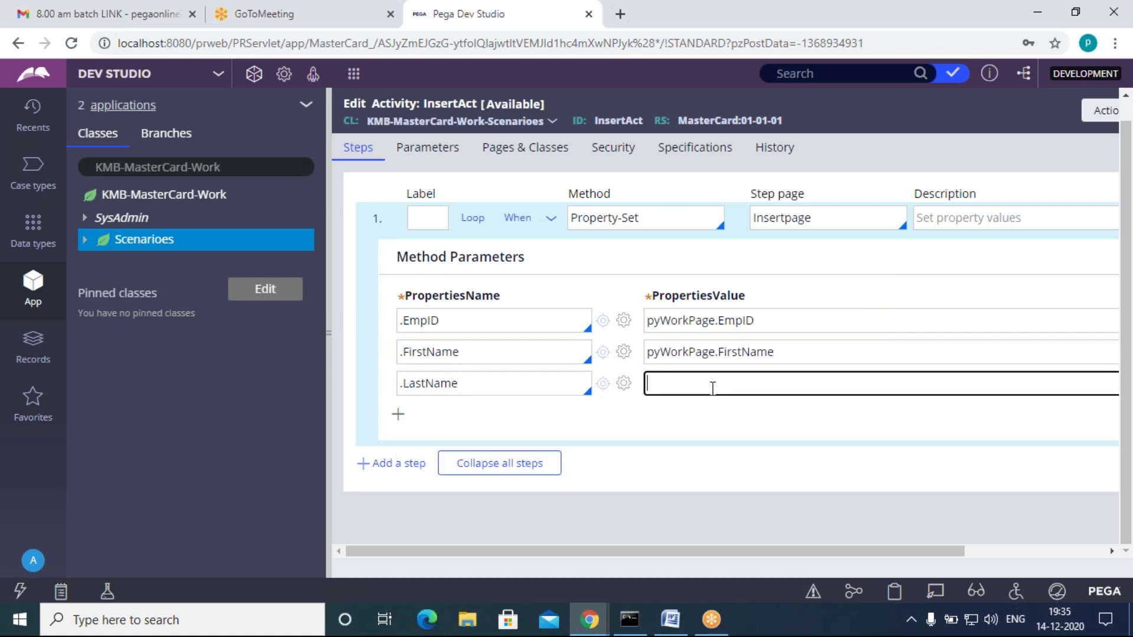
key(Down)
key(Down)
key(Down)
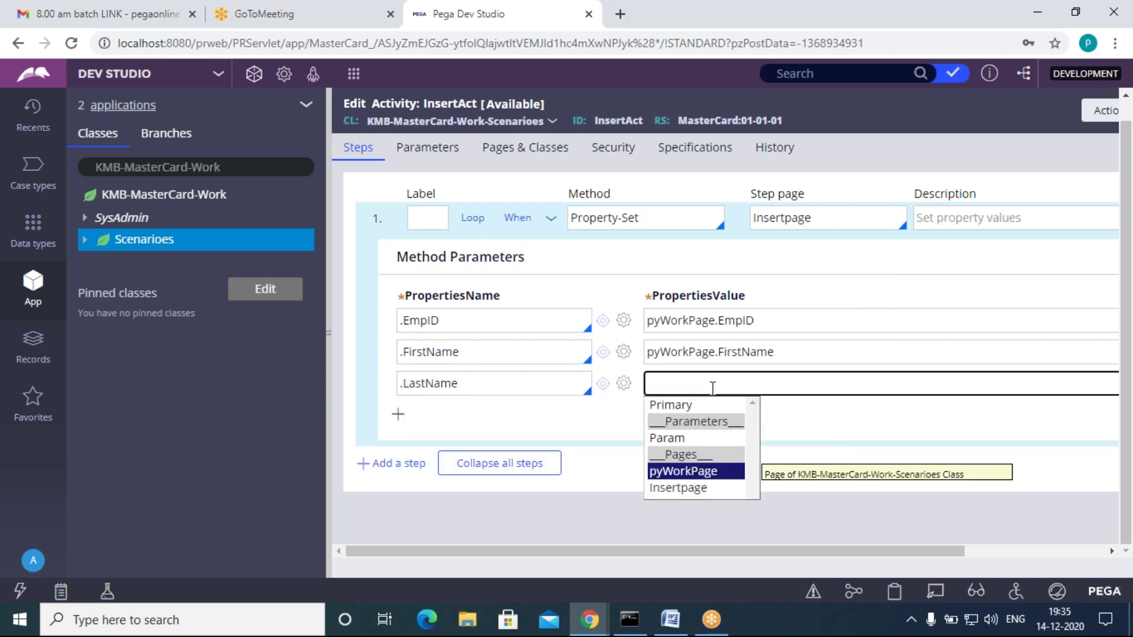
key(Return)
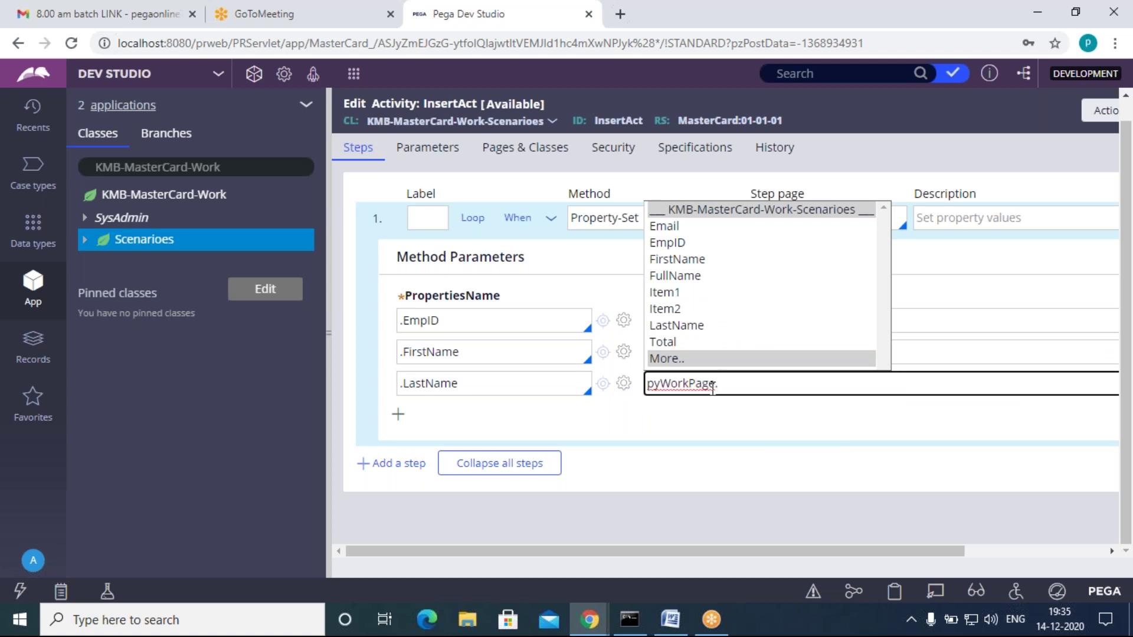
key(Down)
key(Down)
key(Down)
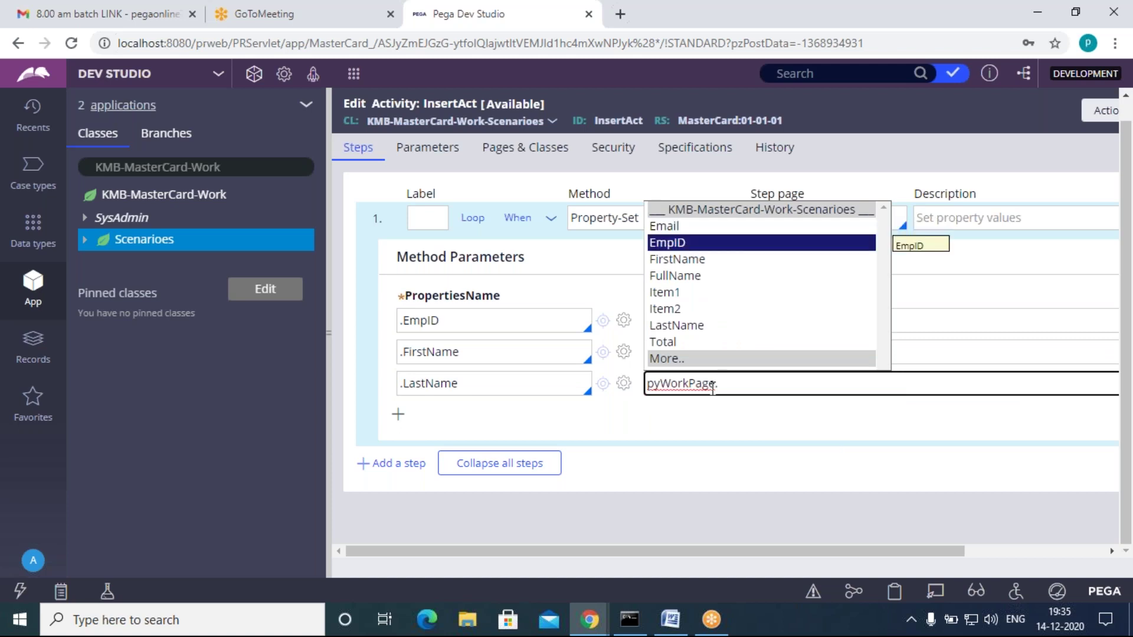
key(Down)
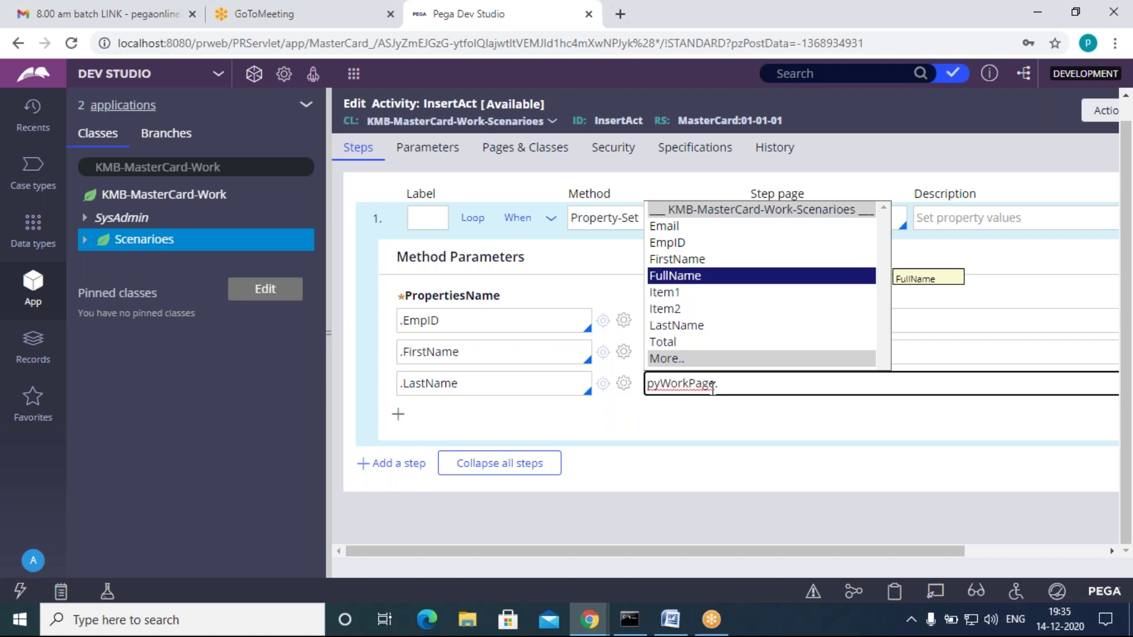
key(Down)
key(Down)
key(Down)
key(Return)
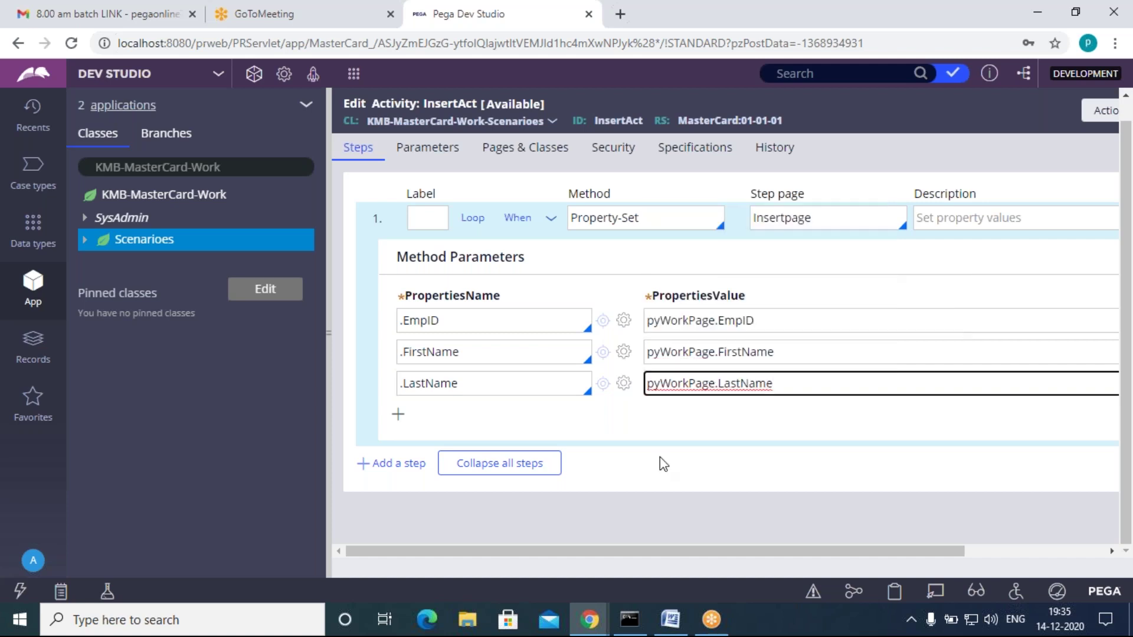
click(660, 460)
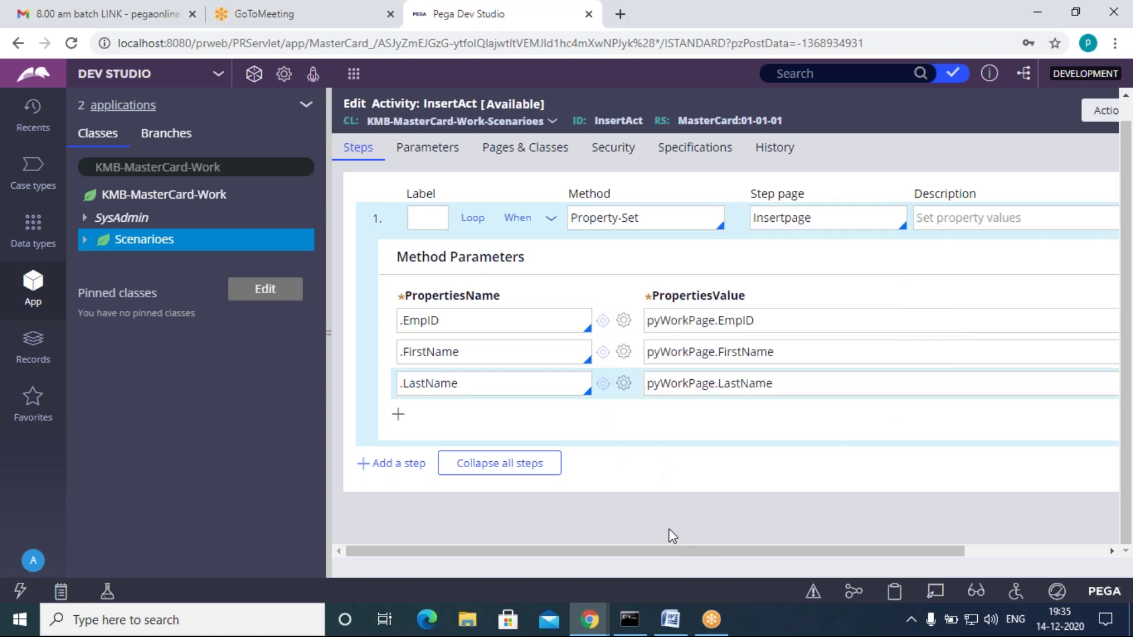
Step: Add a second activity step using the Obj-Save method
click(551, 219)
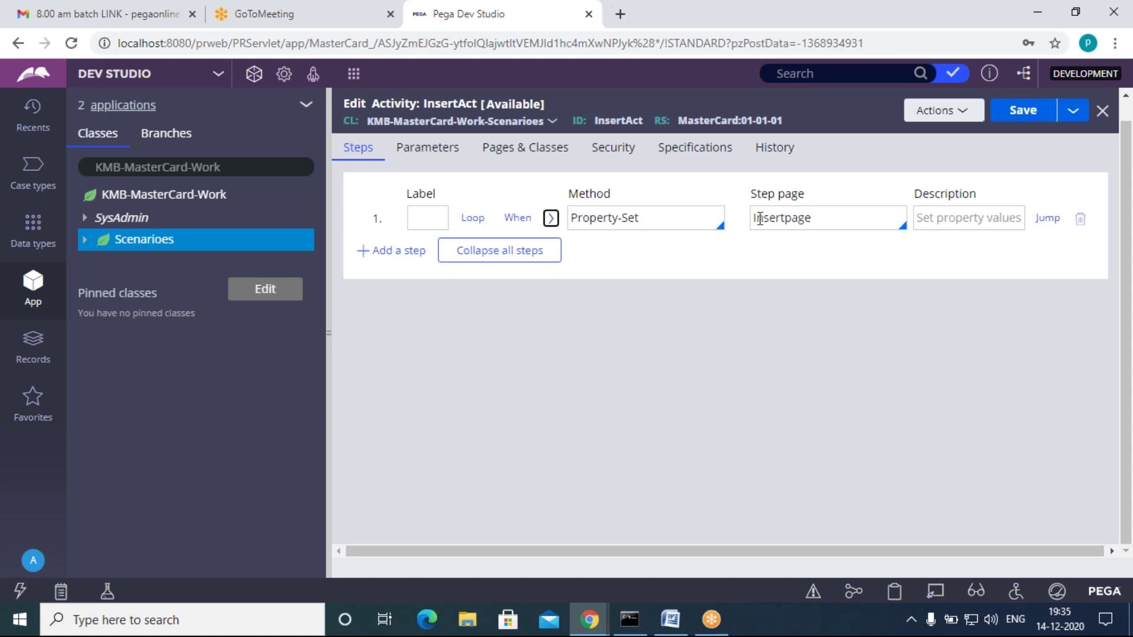
click(828, 212)
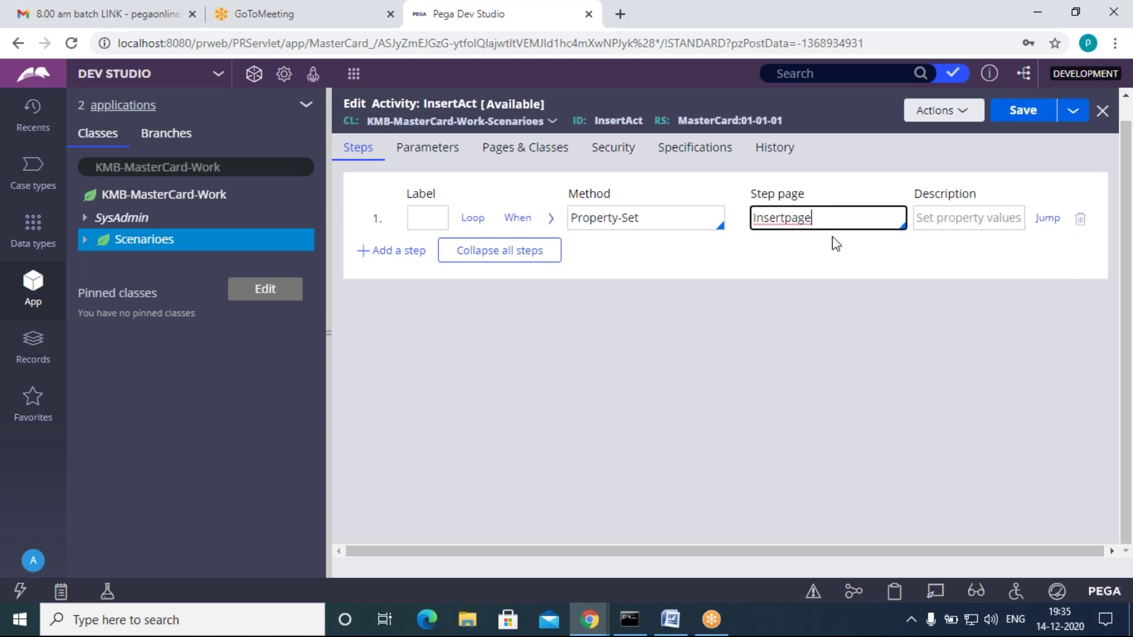
click(394, 251)
click(614, 249)
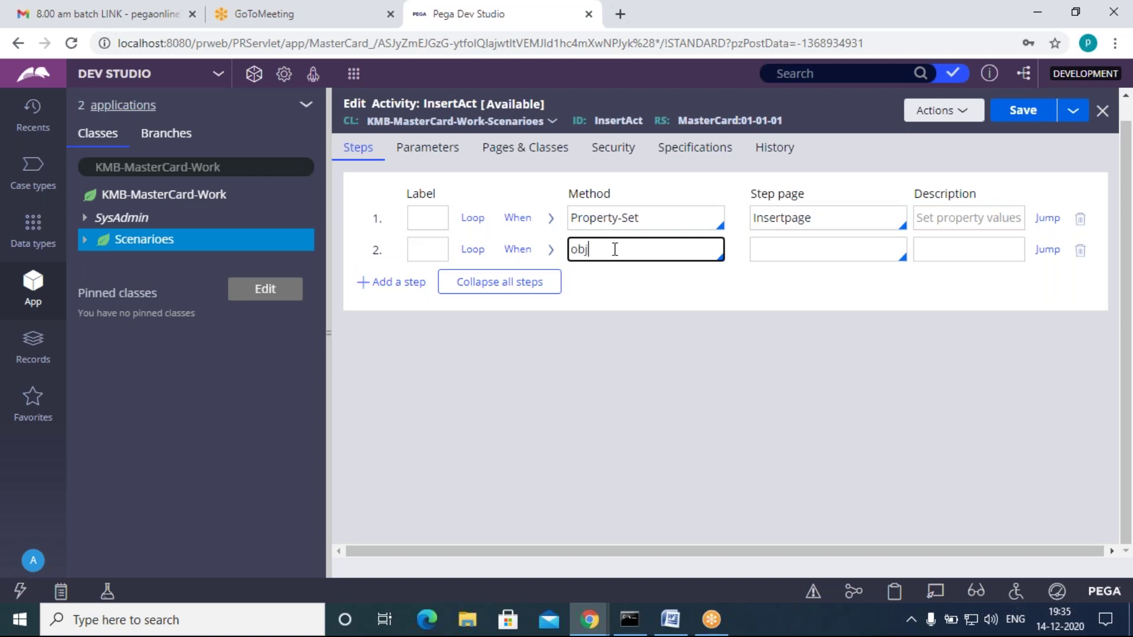
text(obj-sa)
key(Down)
key(Down)
key(Up)
key(Return)
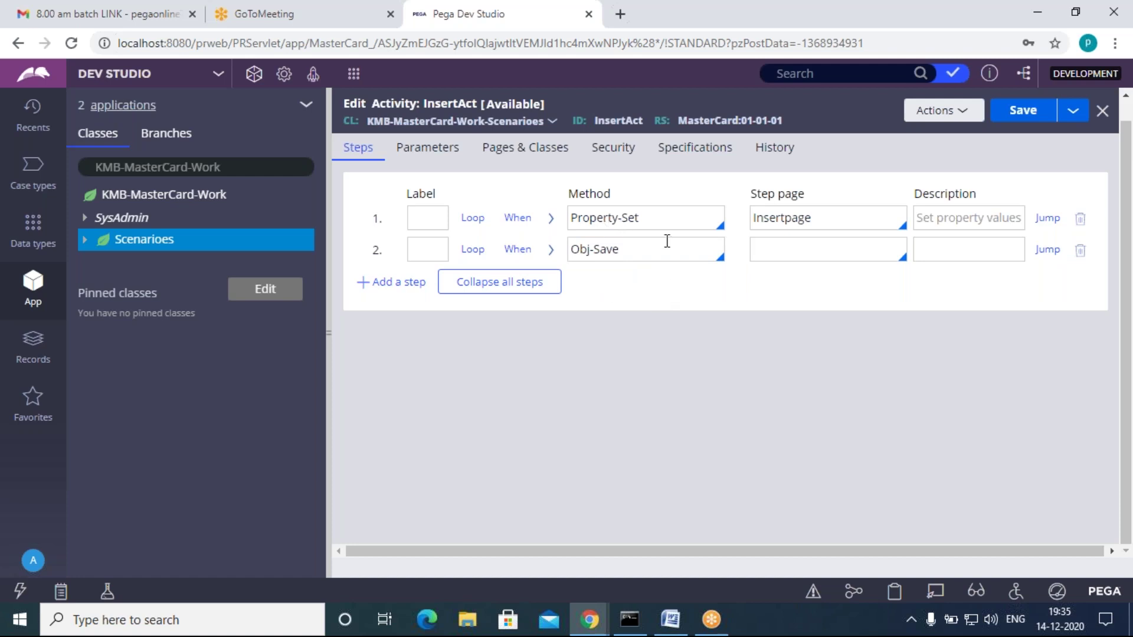
Step: Set the Obj-Save step's step page to Insertpage and expand its method parameters
click(525, 148)
click(345, 148)
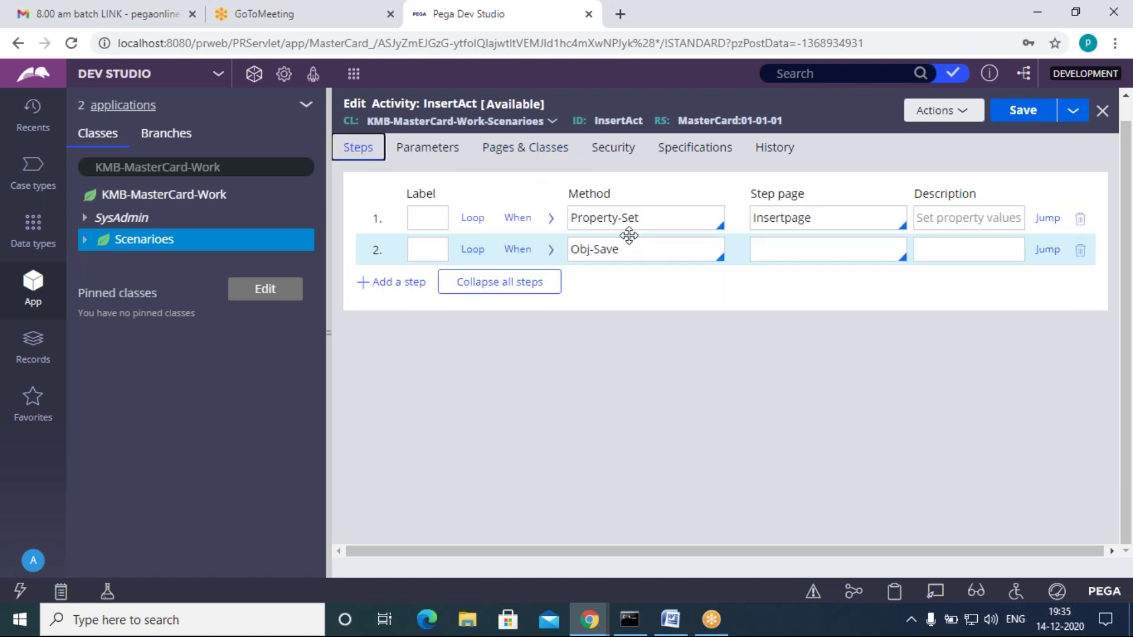
click(629, 236)
click(809, 253)
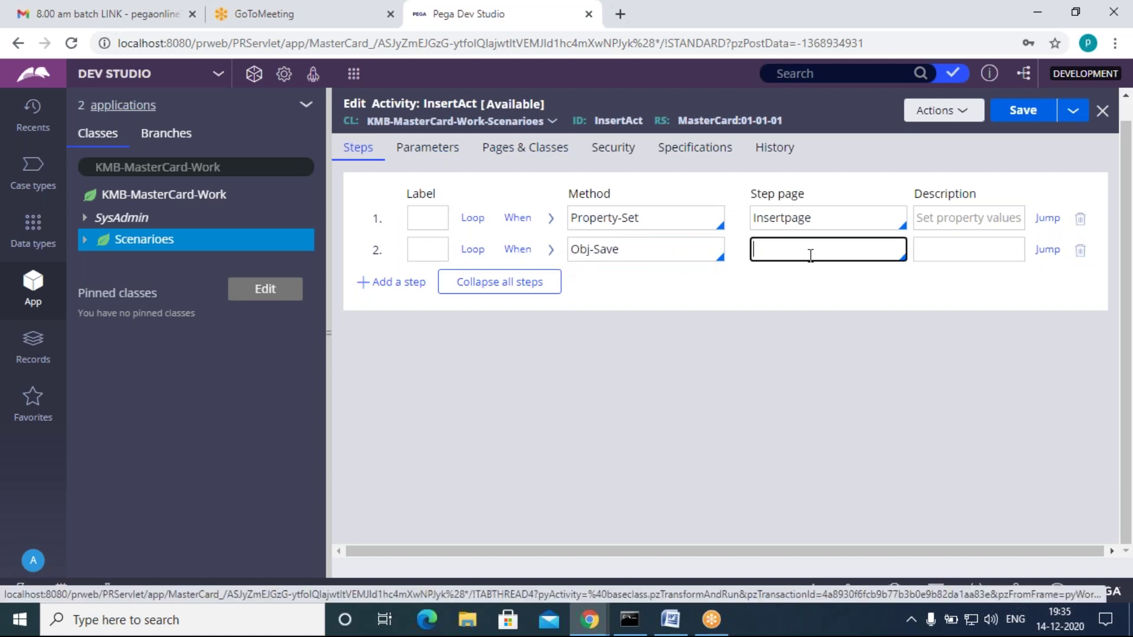
key(Down)
key(Down)
key(Down)
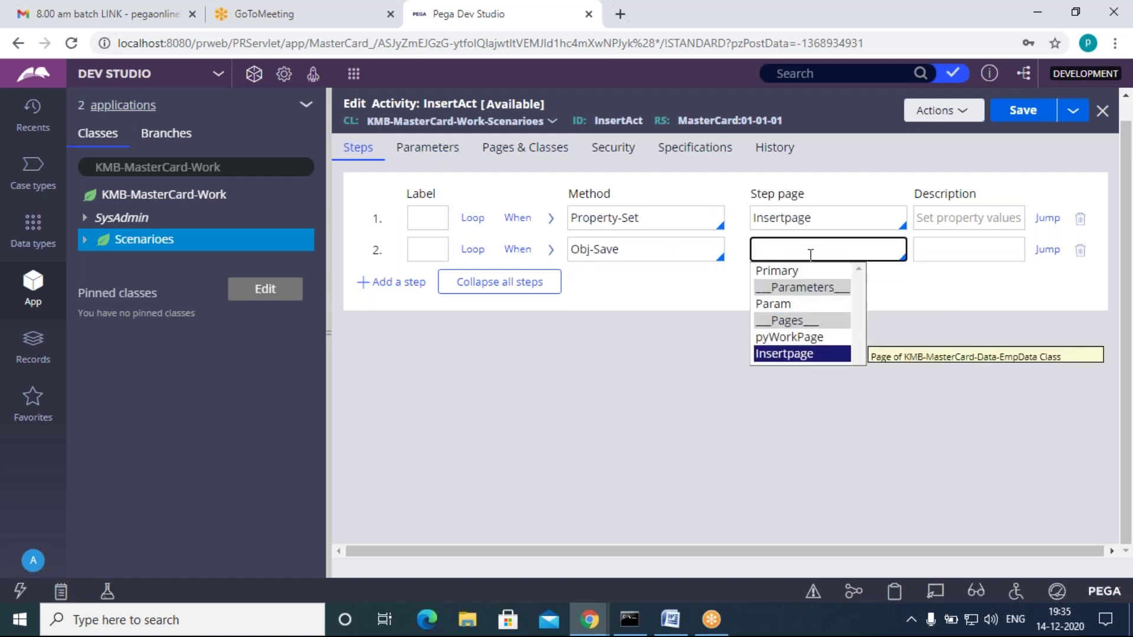
key(Return)
click(790, 300)
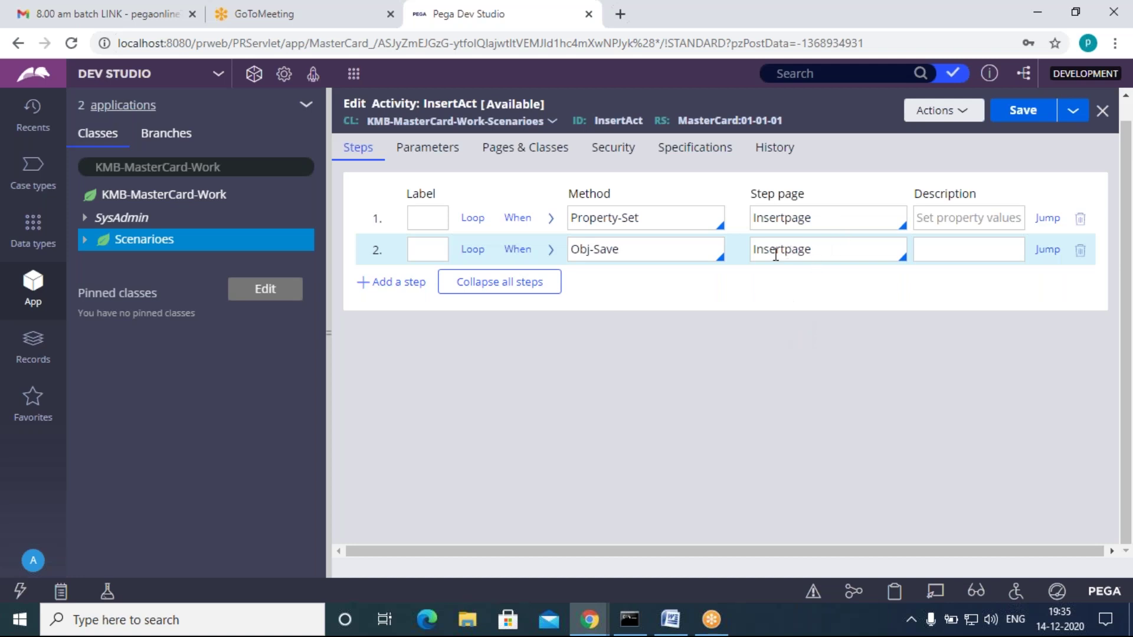
drag(811, 248, 764, 249)
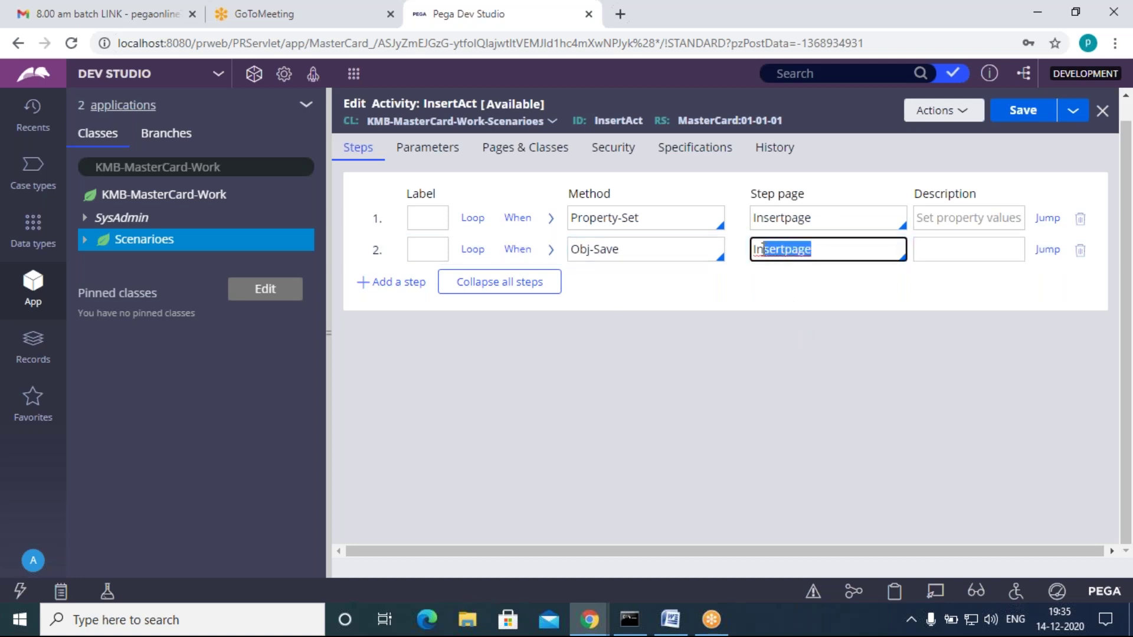
click(759, 302)
click(825, 252)
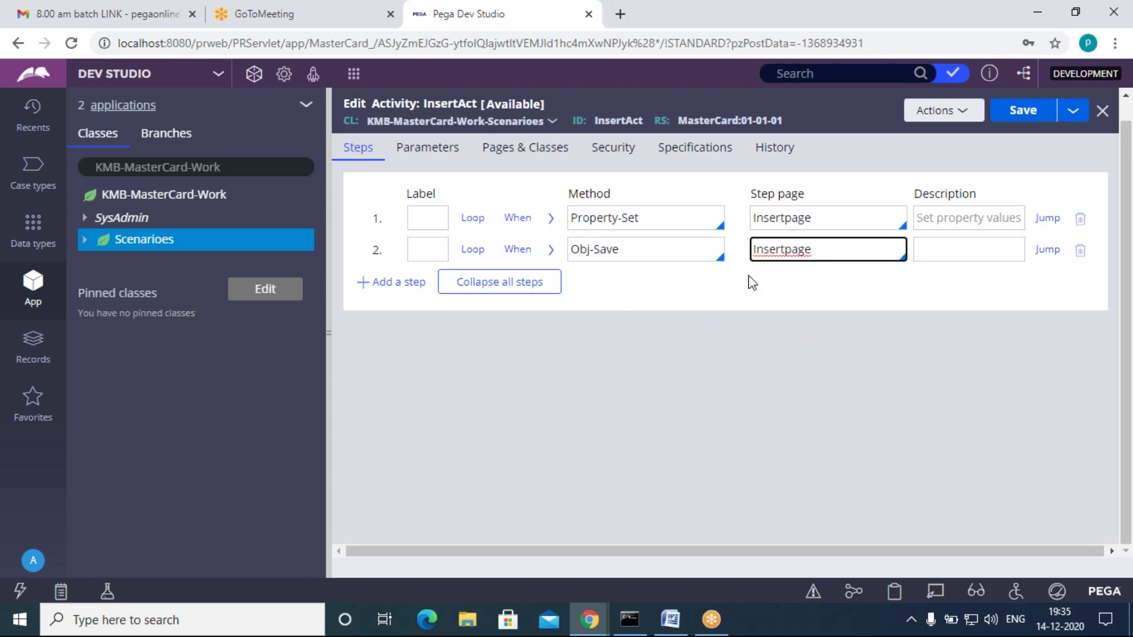
drag(819, 249, 740, 251)
click(742, 298)
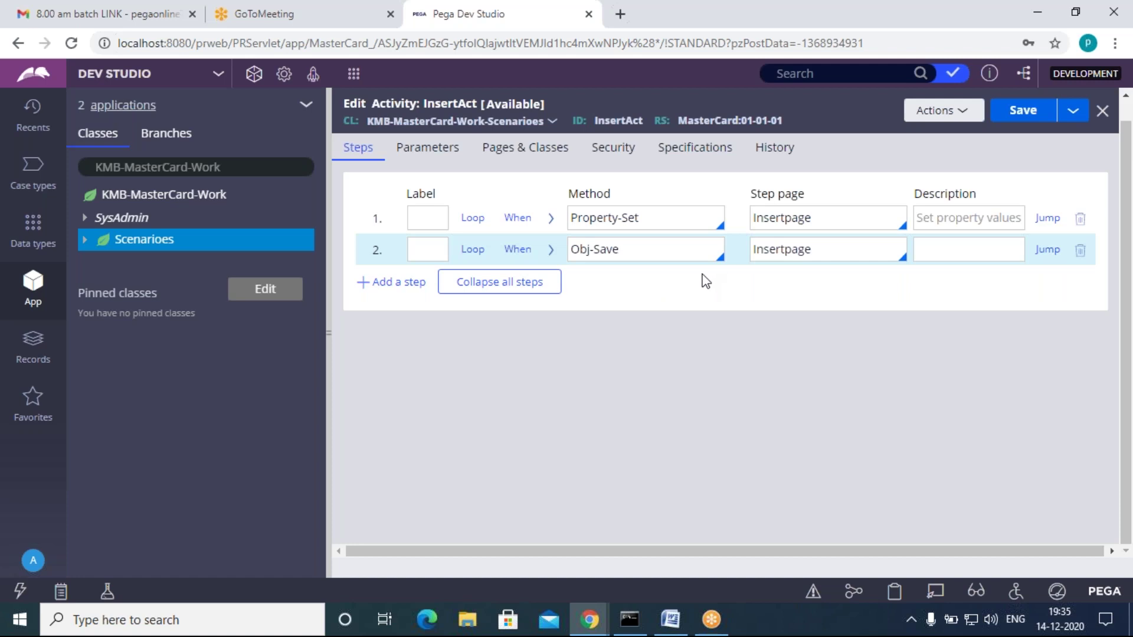
click(824, 251)
click(776, 309)
click(551, 251)
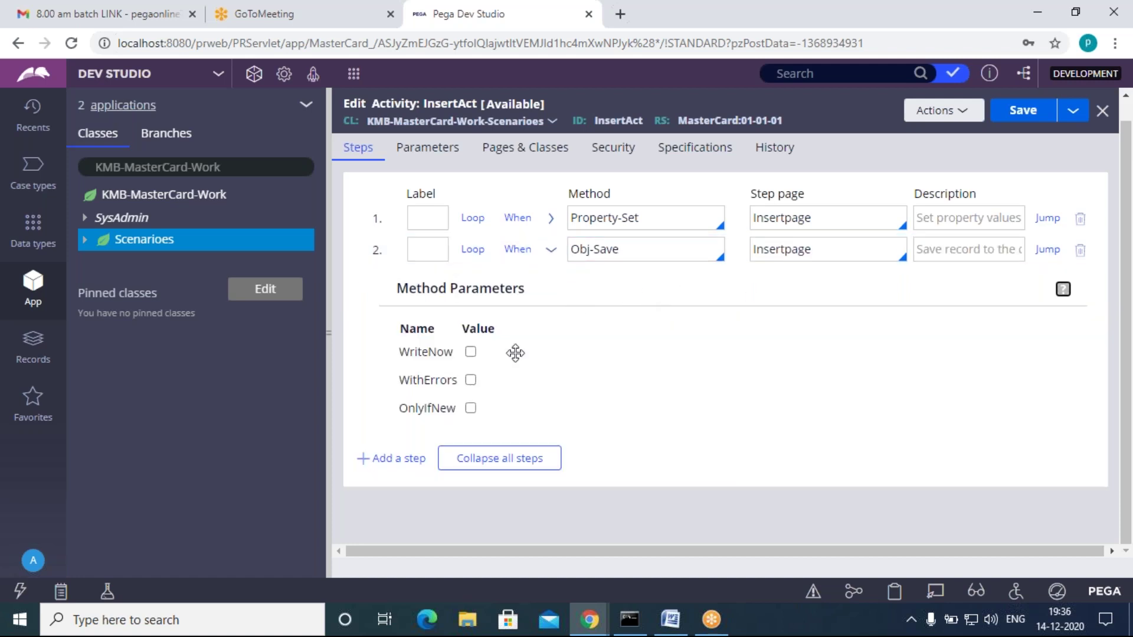
Step: Enable WriteNow on the Obj-Save step and save the InsertAct activity
click(471, 352)
click(551, 250)
click(1035, 118)
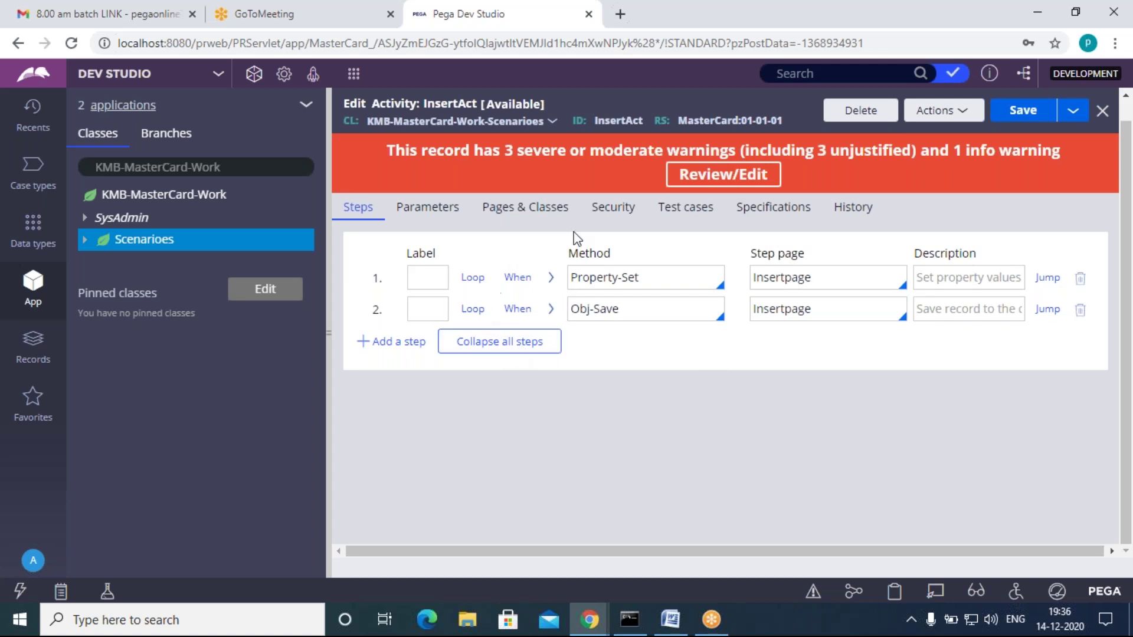
Step: Close the Clipboard Viewer window and go to the Word notes
mouse_move(580, 603)
click(677, 549)
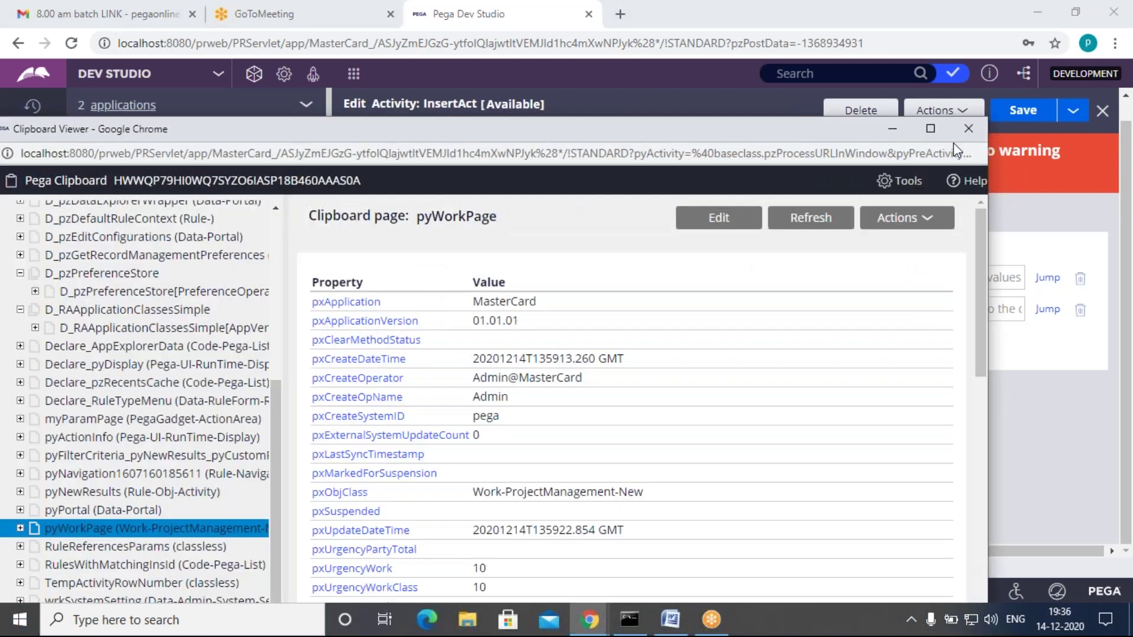
click(968, 128)
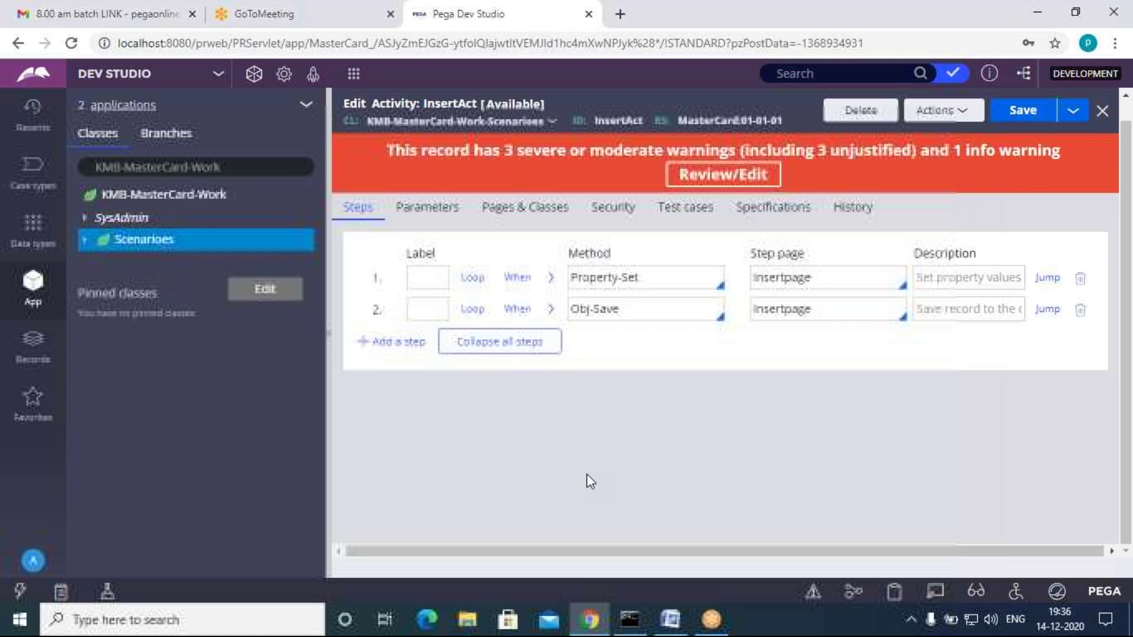
click(671, 620)
Step: Find the 'create the Flow' step in the Word notes, then return to Dev Studio
scroll(493, 495, down, 3)
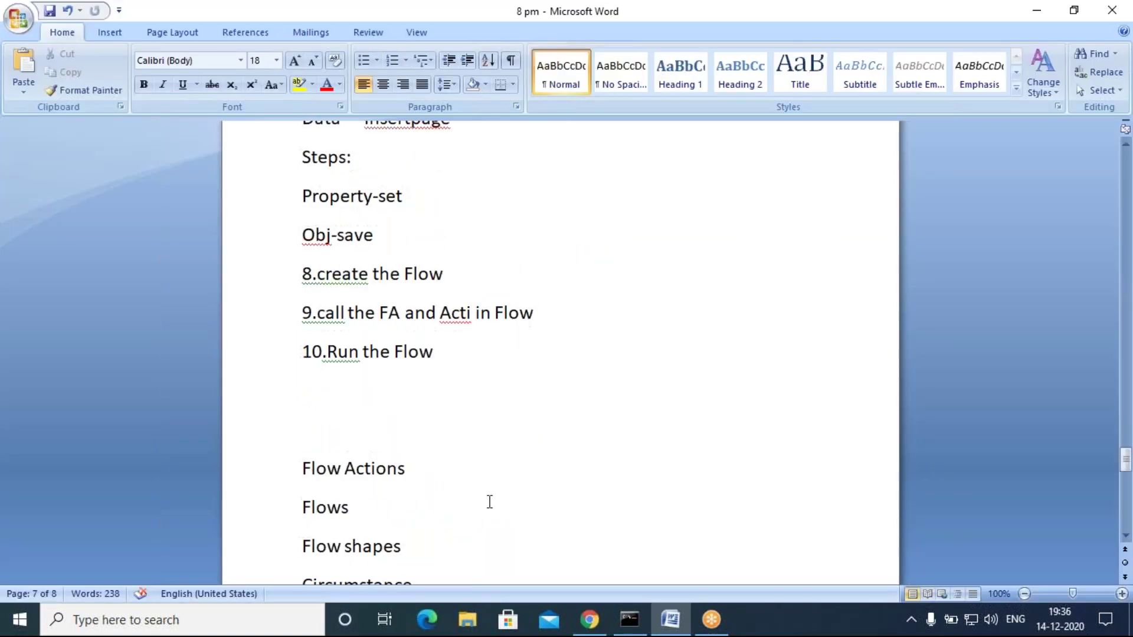
scroll(393, 268, up, 1)
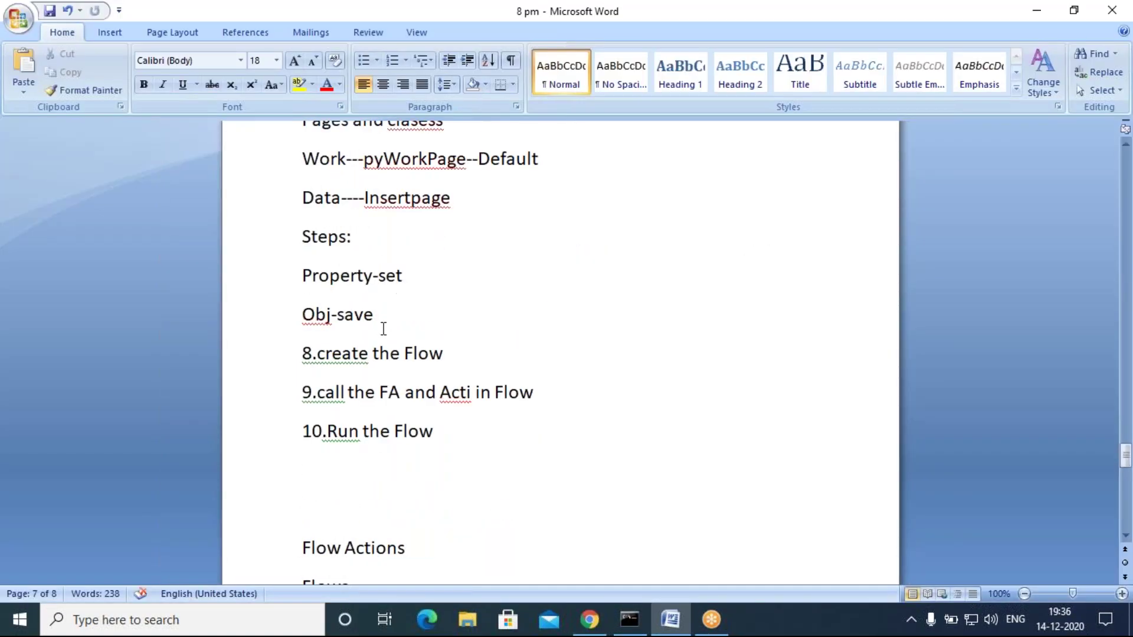
drag(328, 363, 443, 355)
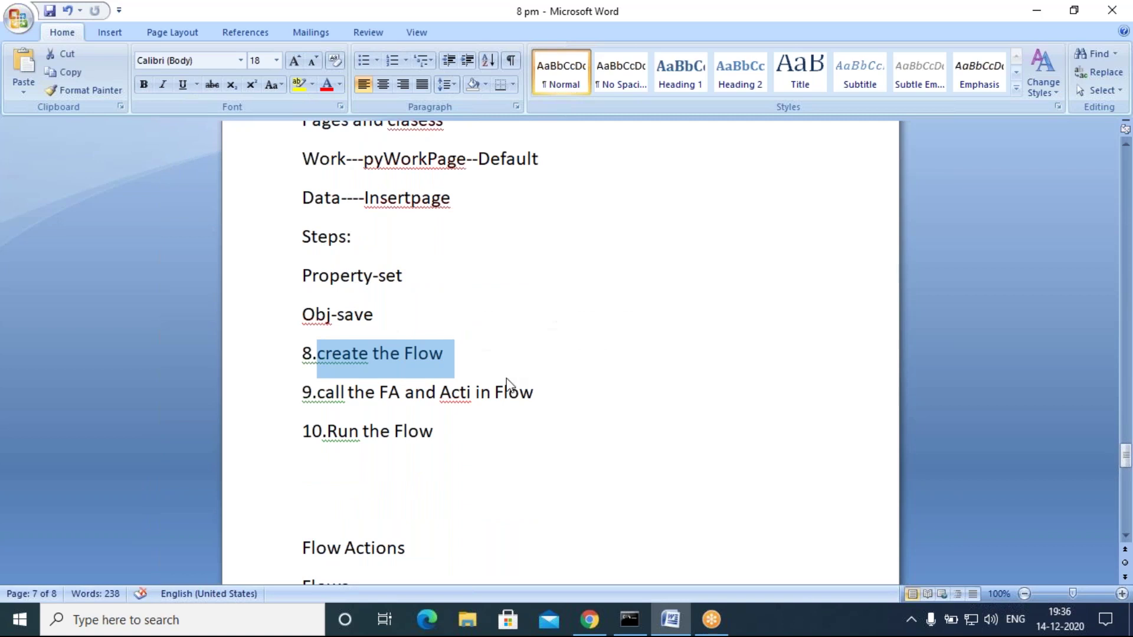
click(528, 392)
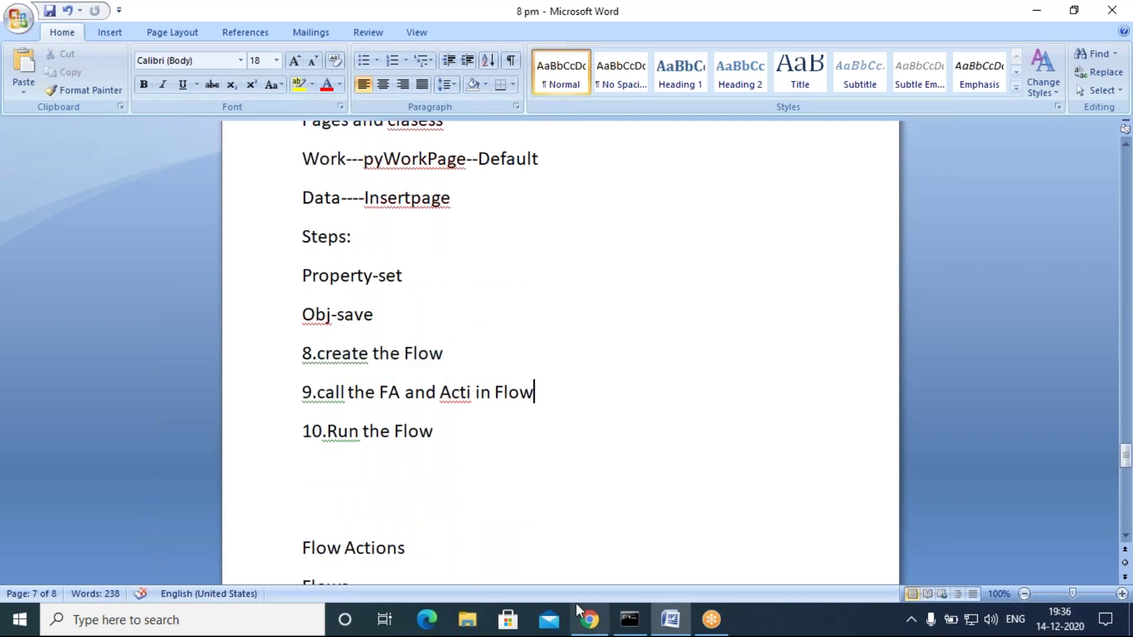
key(alt+Tab)
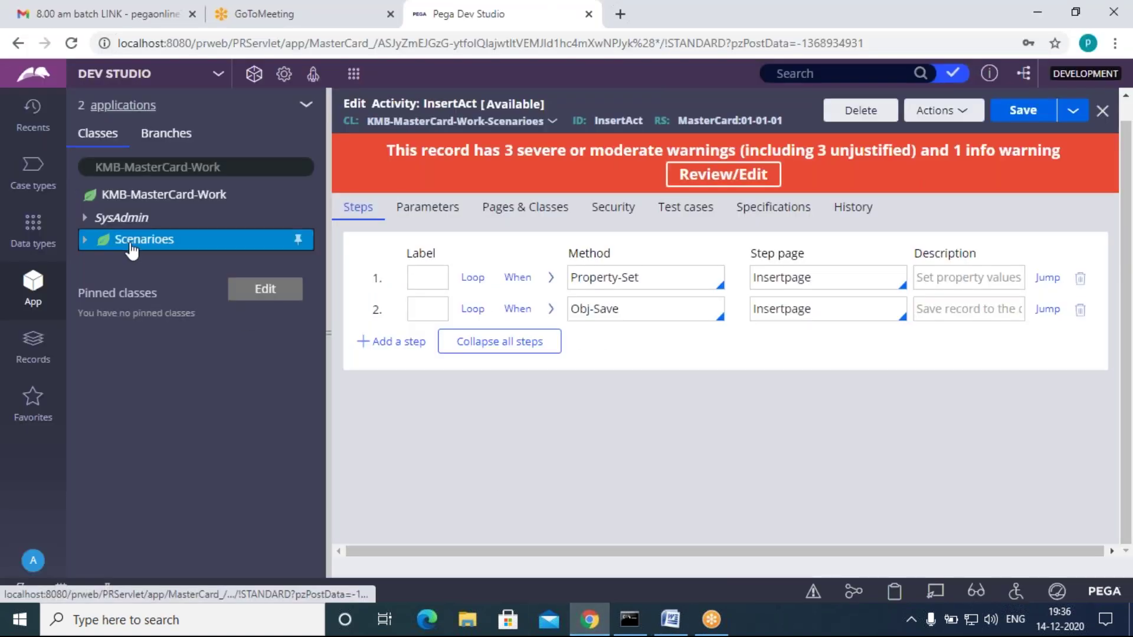
Step: Create a flow labelled InsertFlow in the Scenarioes class and open it
right_click(131, 250)
mouse_move(158, 265)
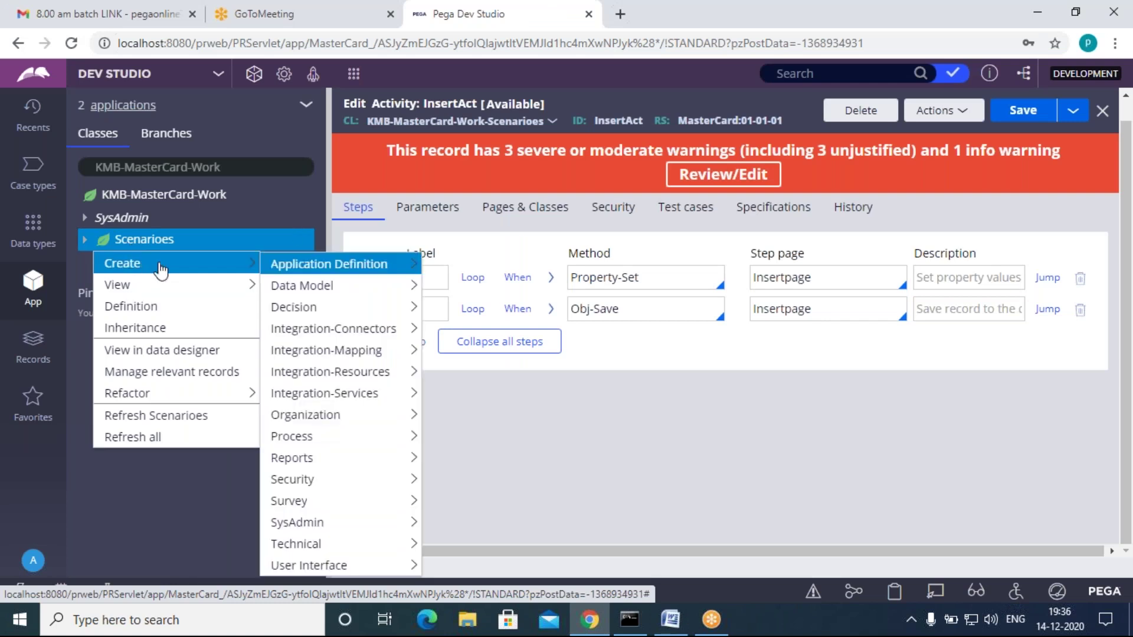
mouse_move(315, 435)
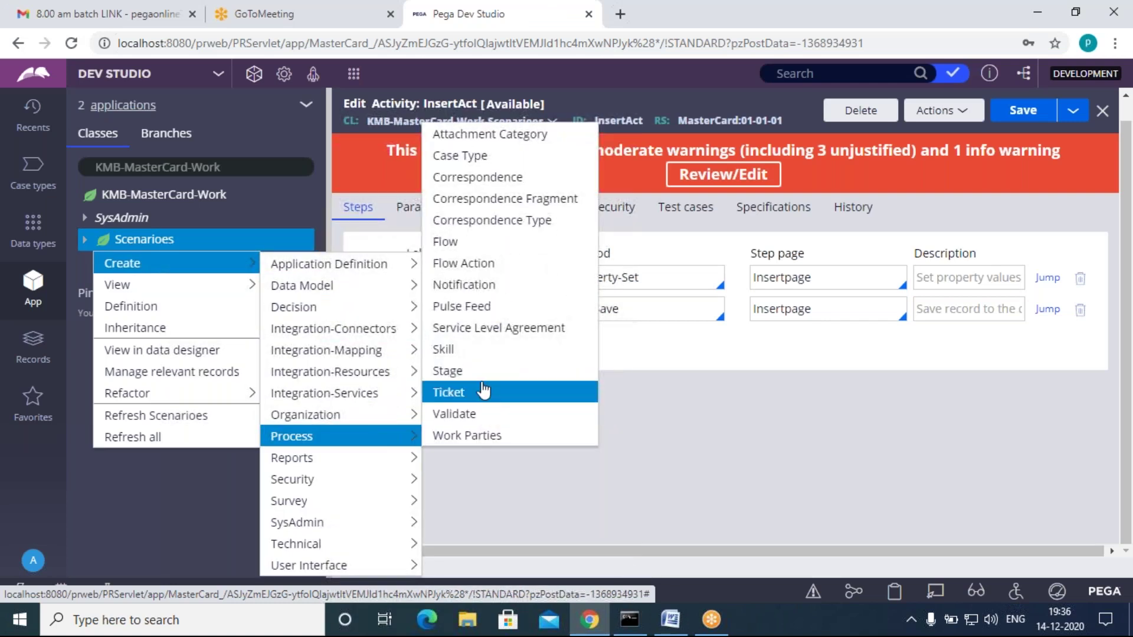
click(454, 241)
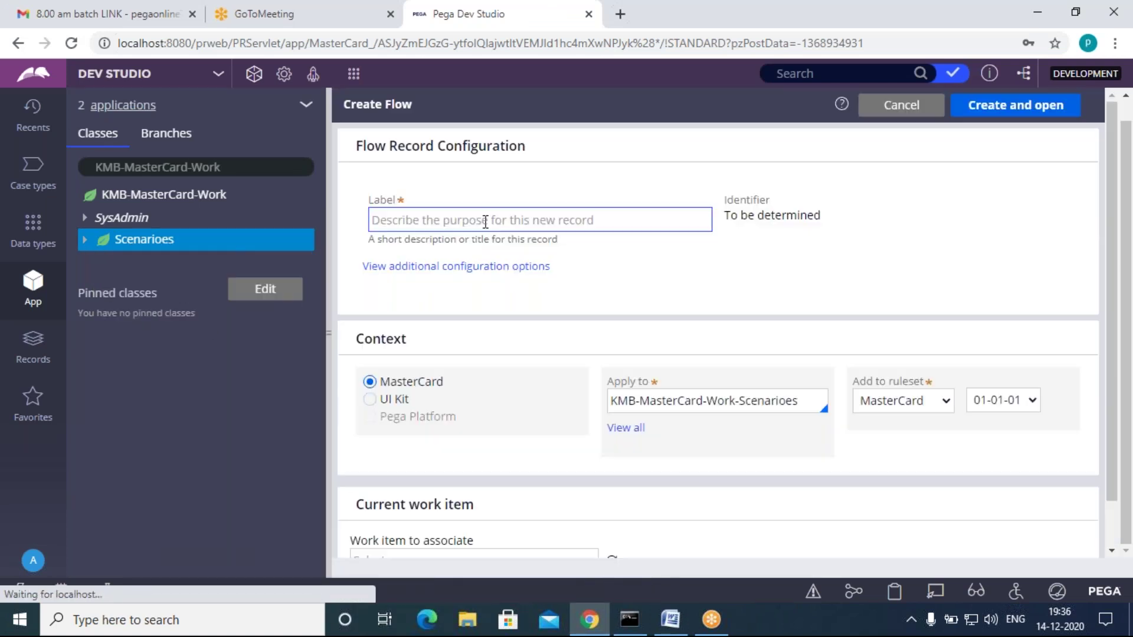
text(InsertFlow)
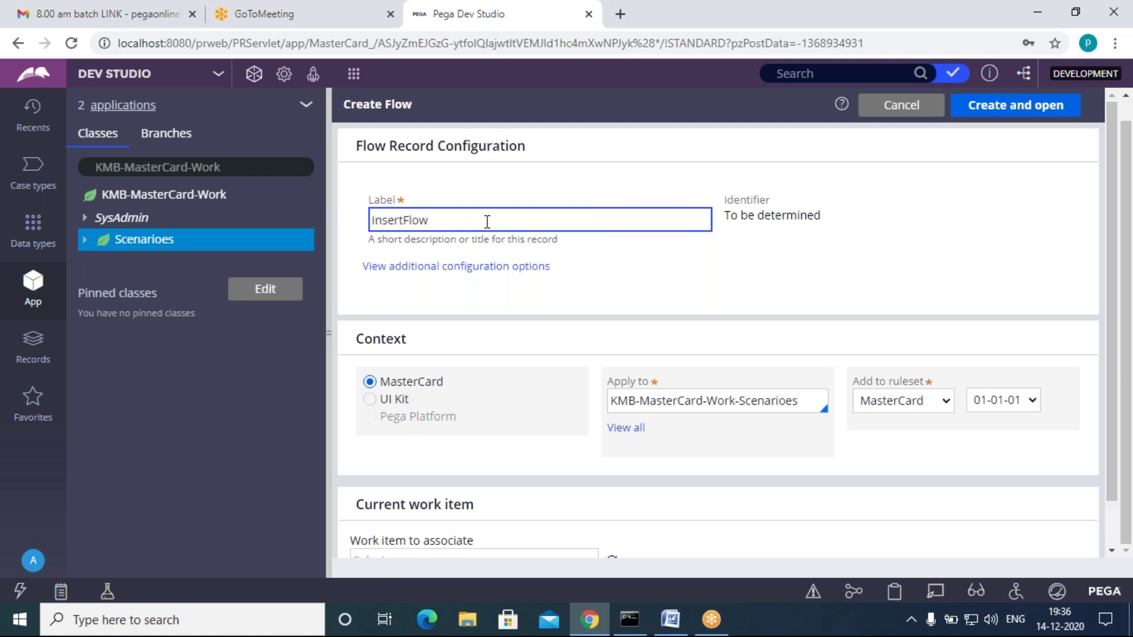
drag(487, 222, 375, 213)
click(717, 268)
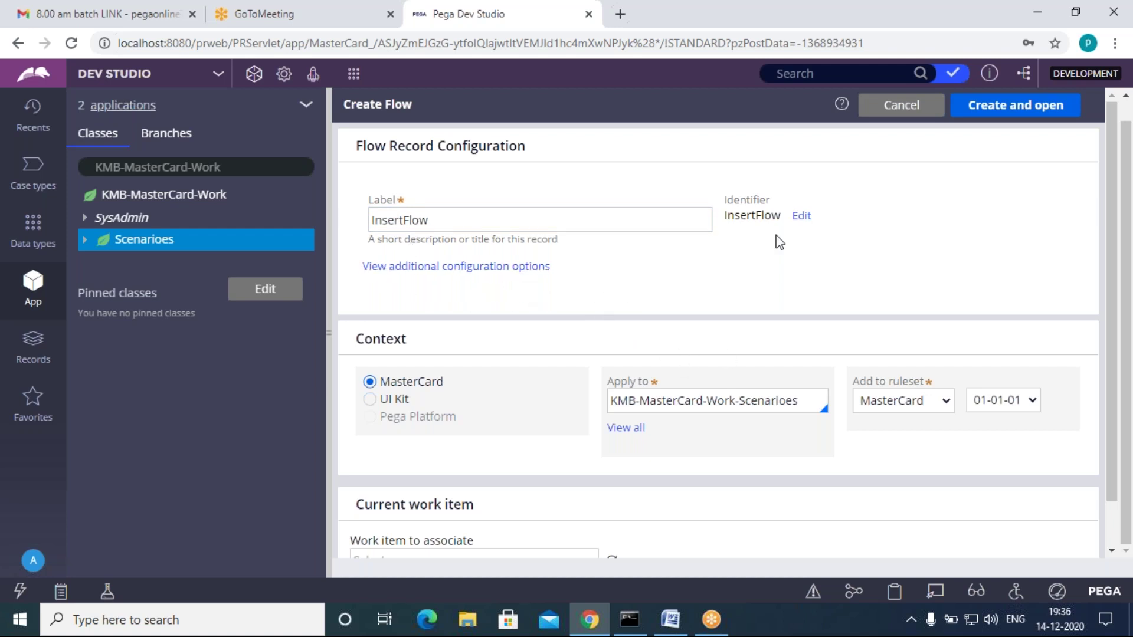
click(1022, 106)
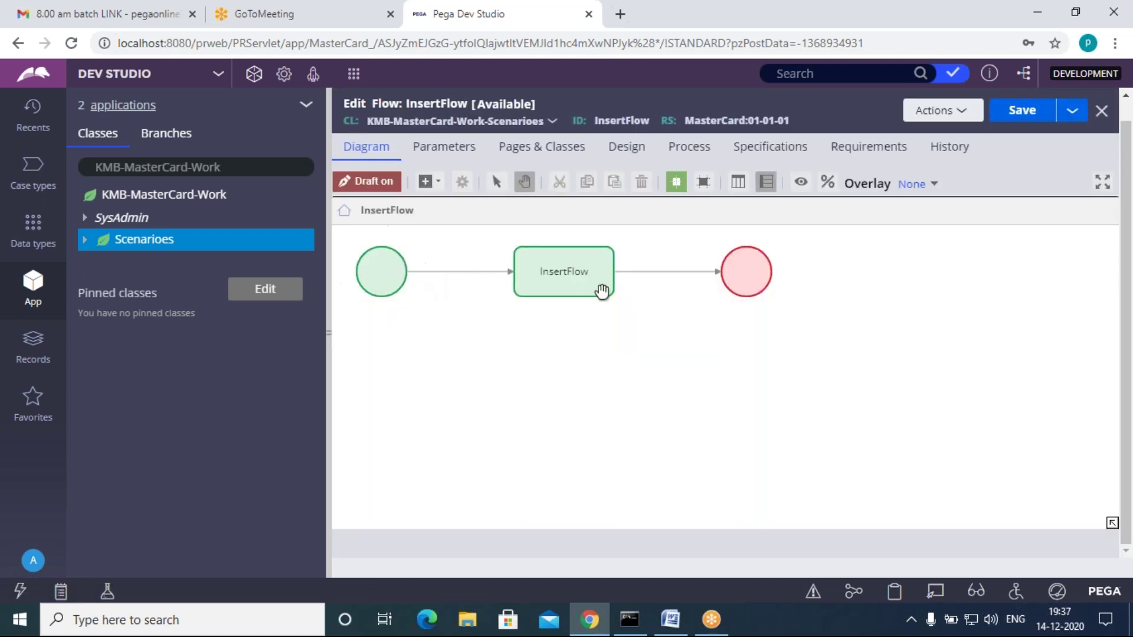
Step: Open the Pega help topic on Flows from the InsertFlow diagram's Actions menu
click(579, 279)
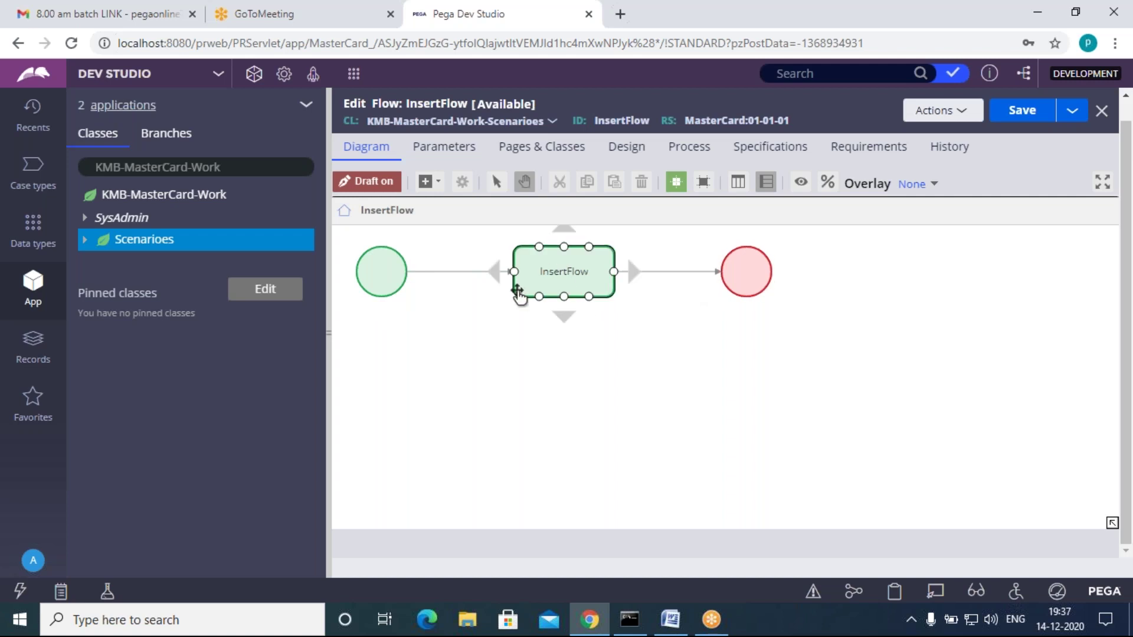
click(455, 304)
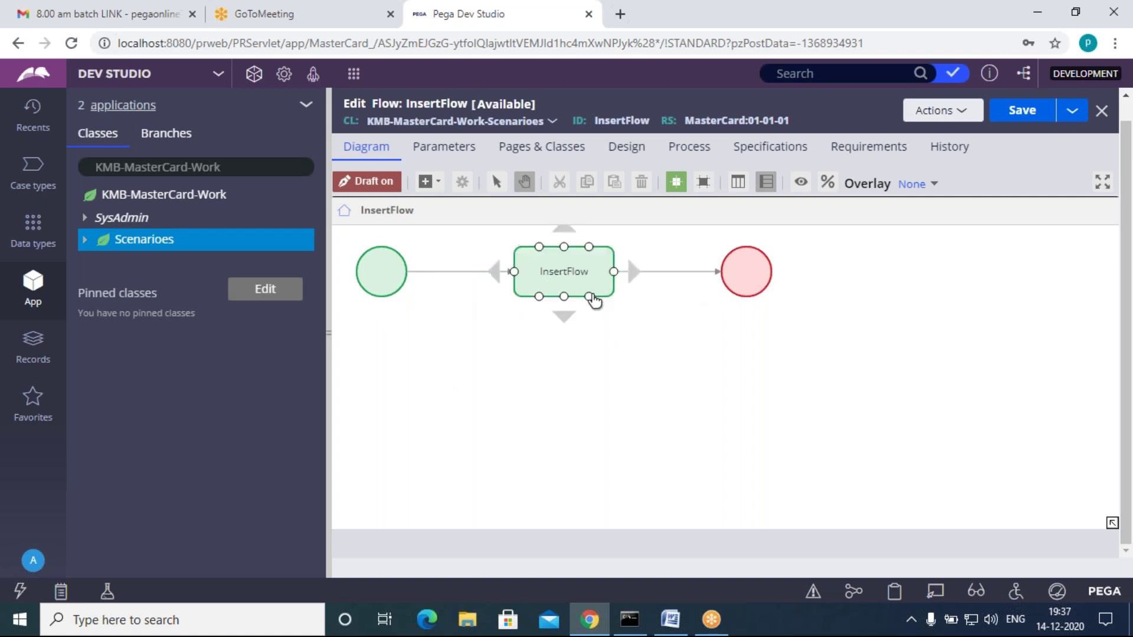
click(525, 285)
click(968, 116)
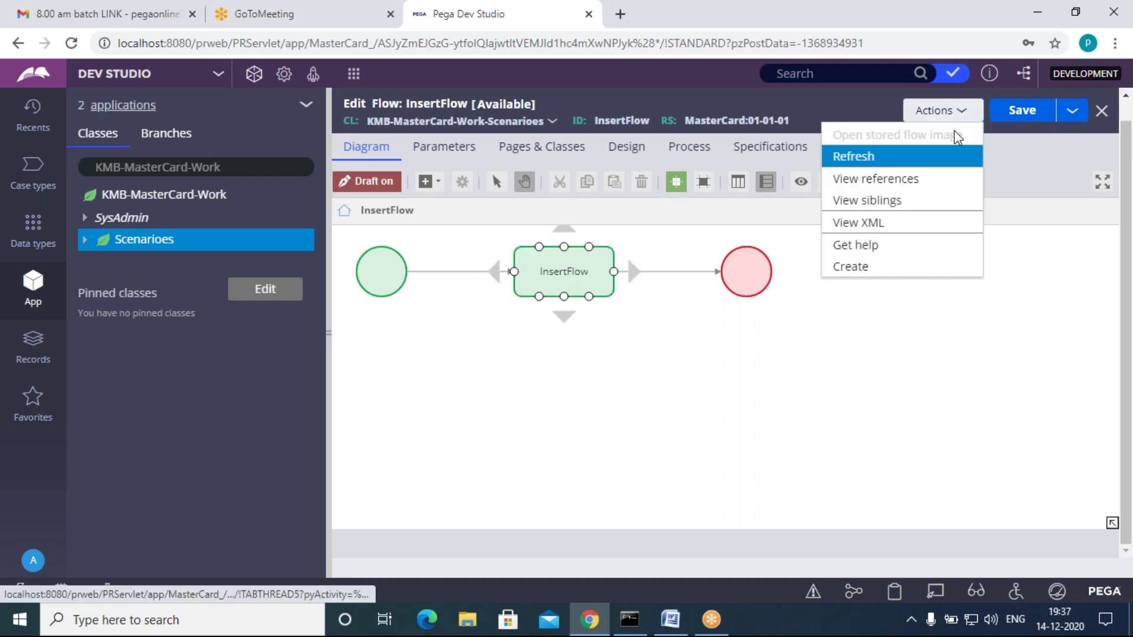
click(881, 249)
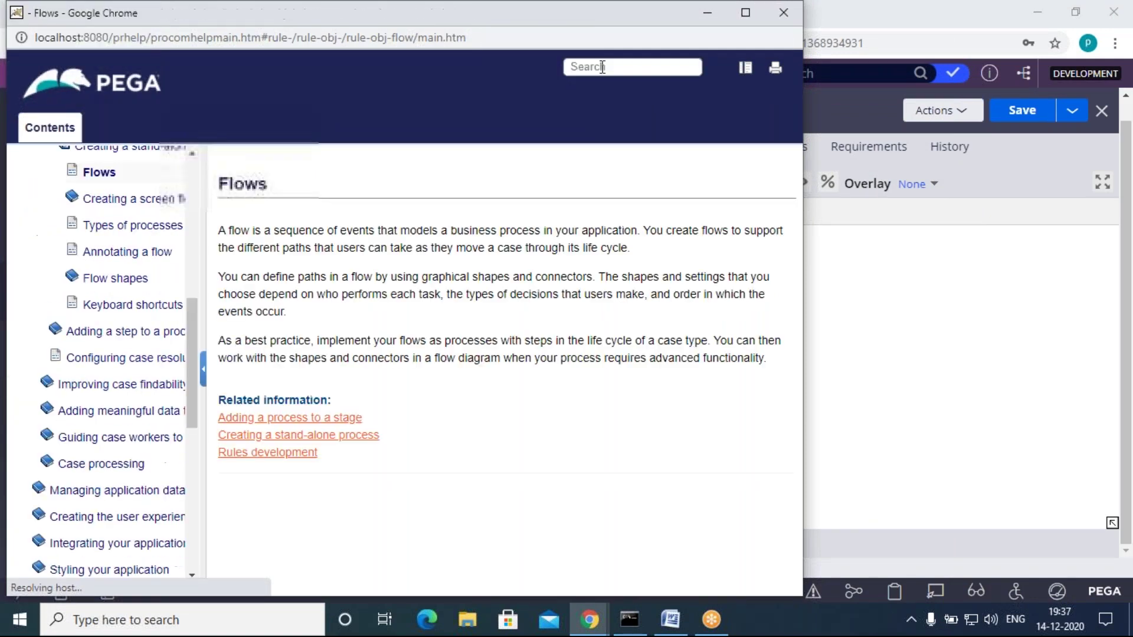
Step: Search the Pega help for 'Flow shapes' and open the Flow shapes topic
click(602, 67)
text(Flow shapes)
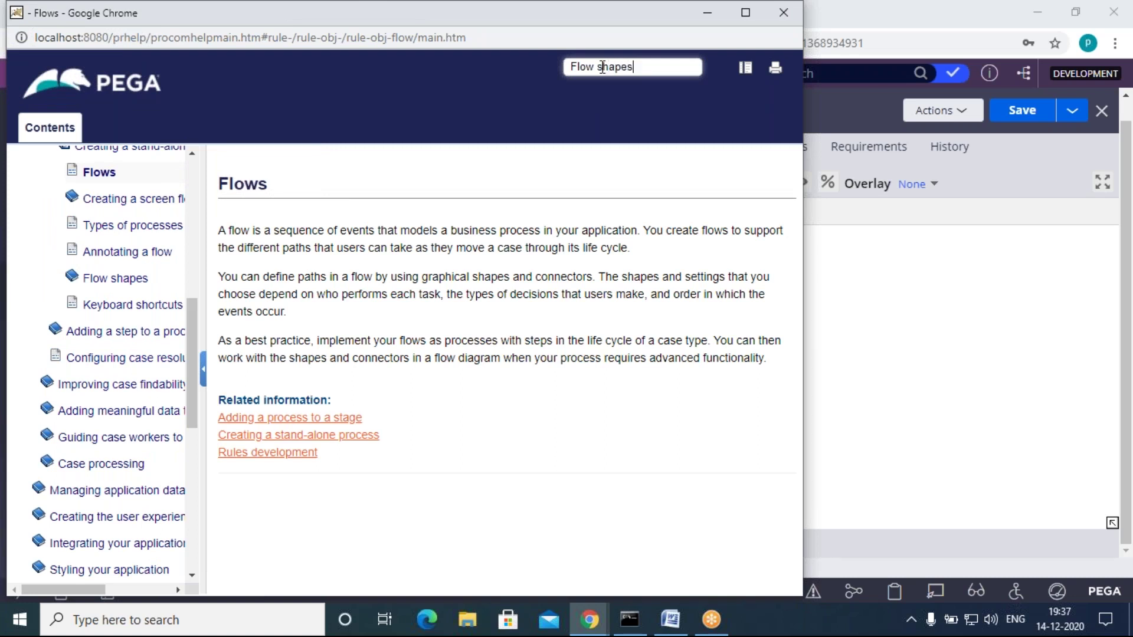
key(Return)
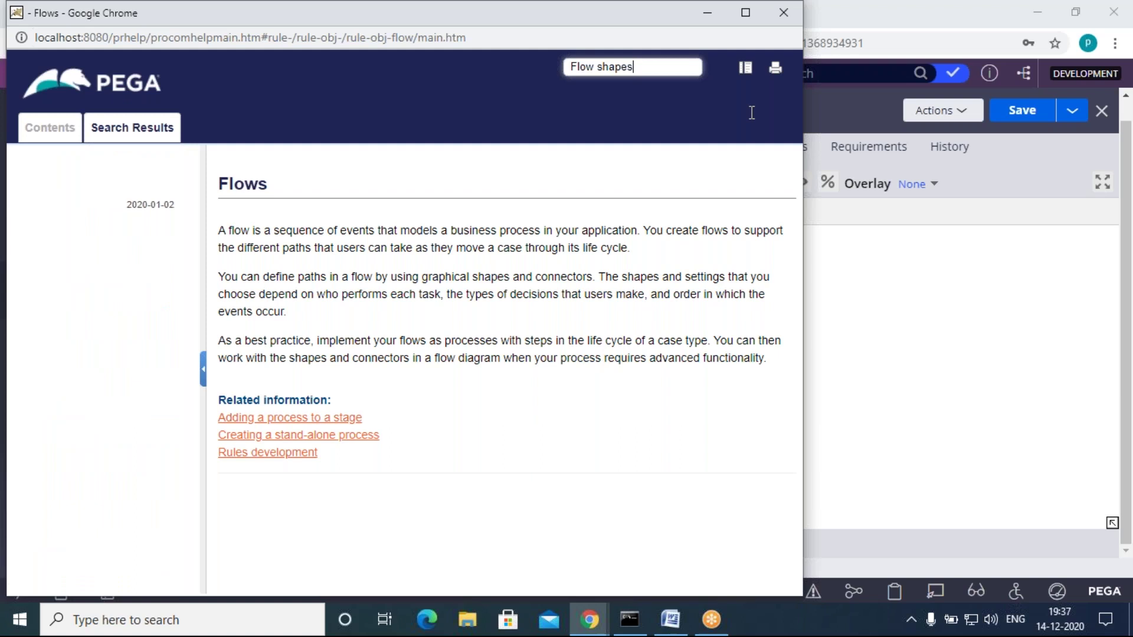
scroll(82, 388, down, 6)
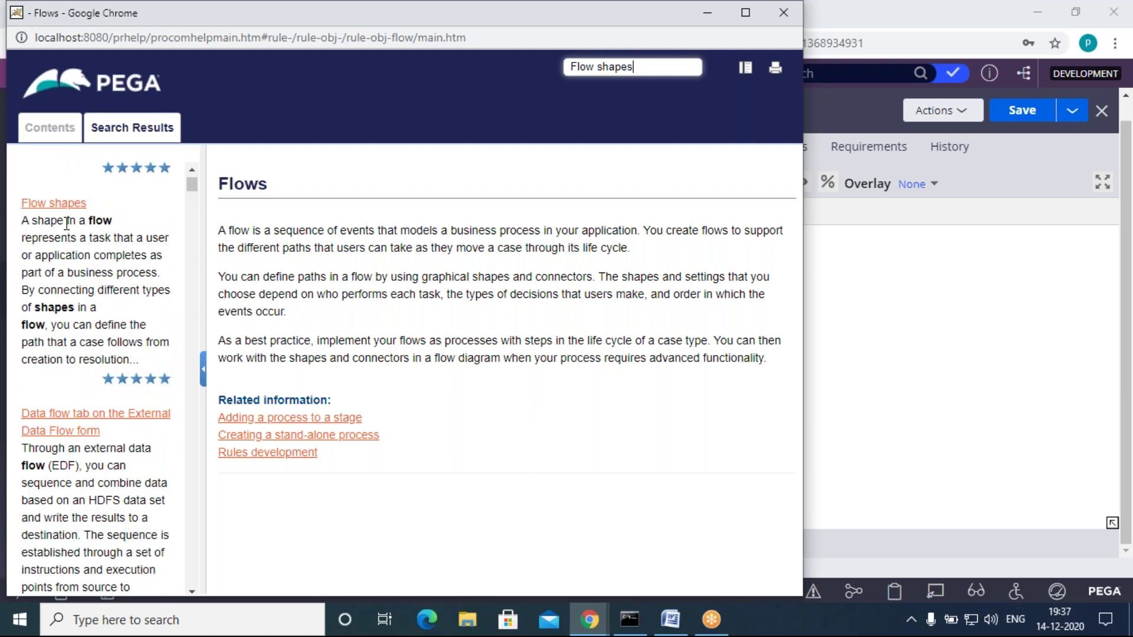
click(58, 205)
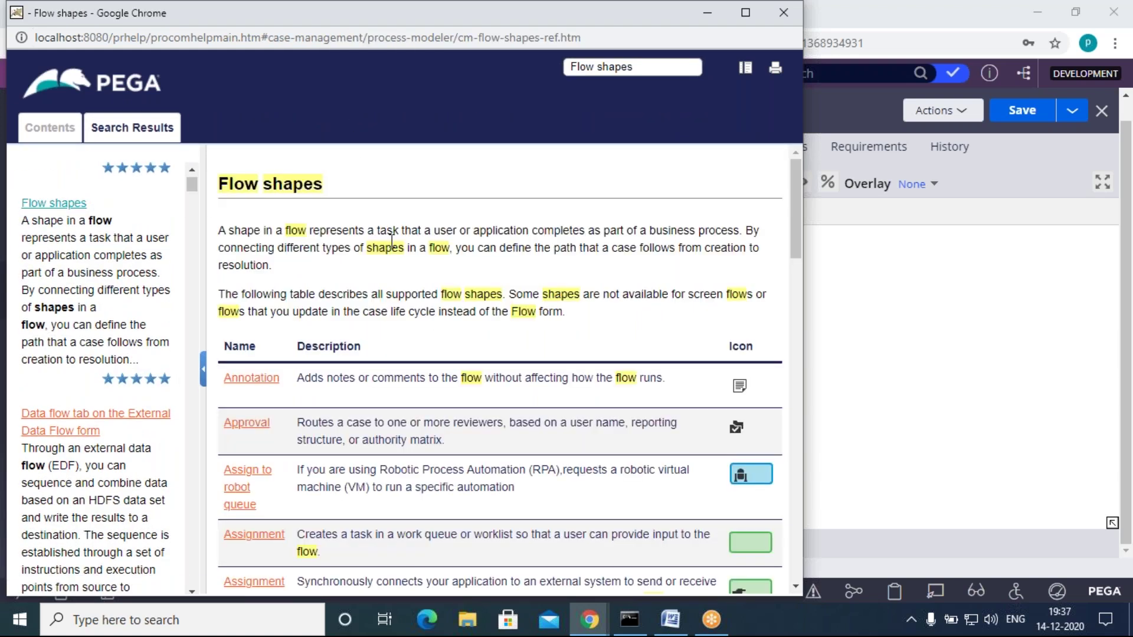
Step: Read through the flow shapes table down to Wait, then move the help window aside
scroll(735, 472, down, 5)
scroll(413, 366, up, 1)
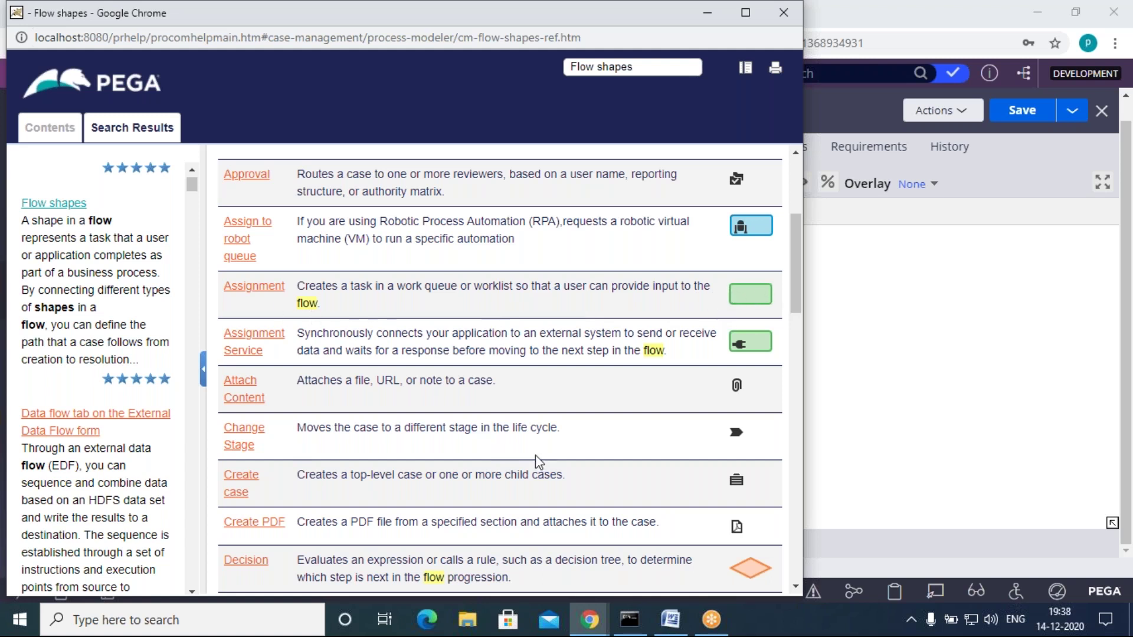
scroll(535, 463, up, 4)
scroll(537, 463, down, 6)
scroll(534, 464, down, 12)
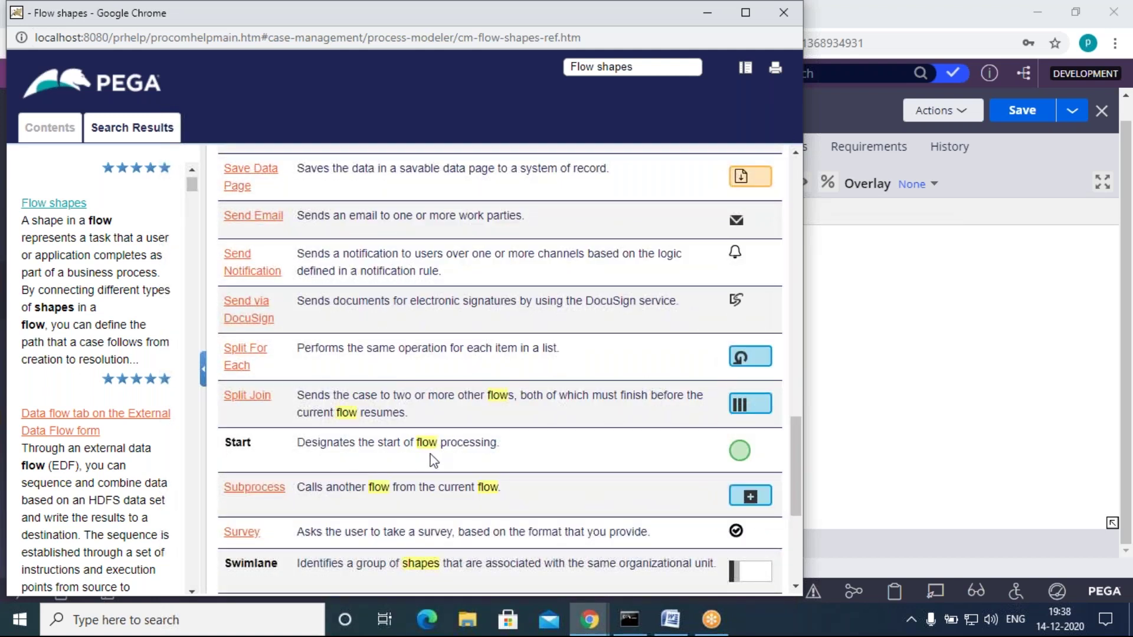
scroll(638, 457, up, 5)
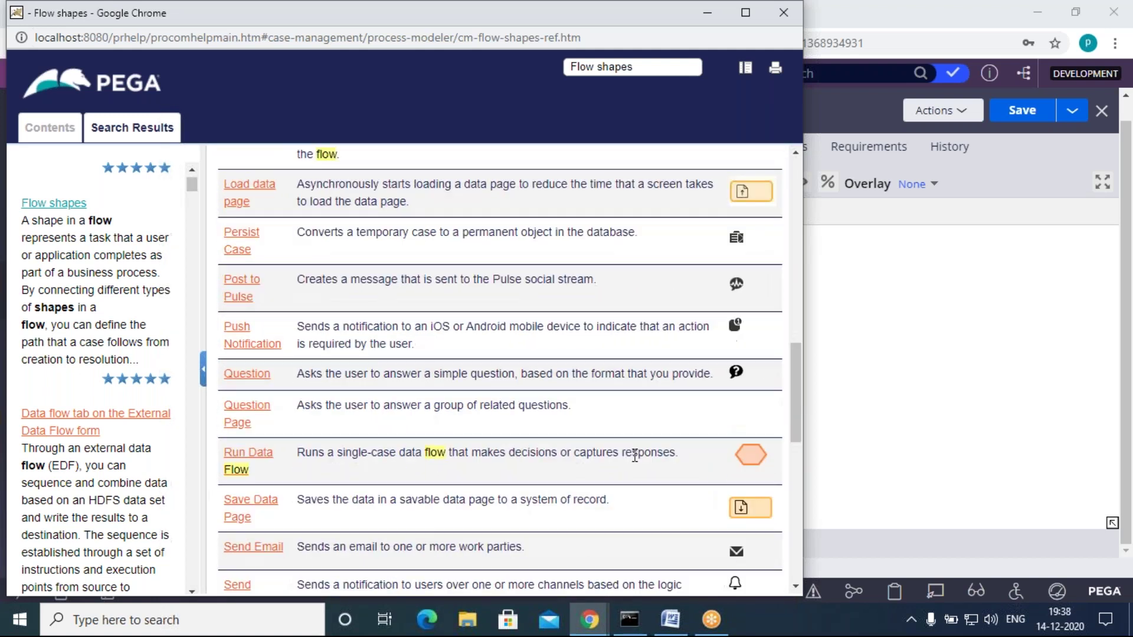
scroll(626, 446, up, 5)
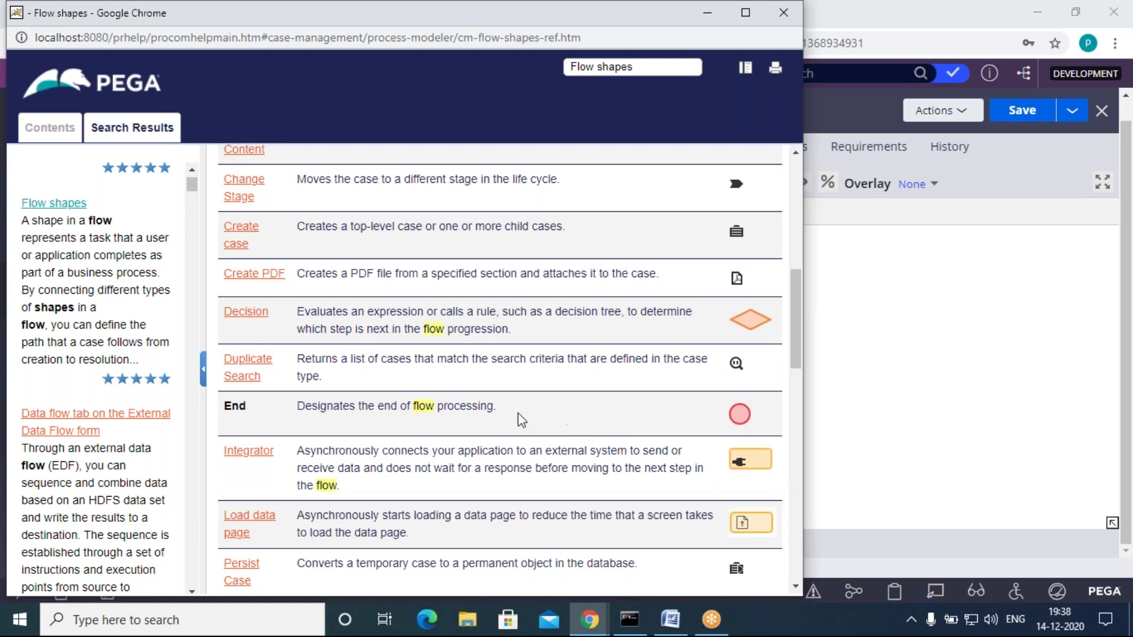
scroll(481, 507, down, 15)
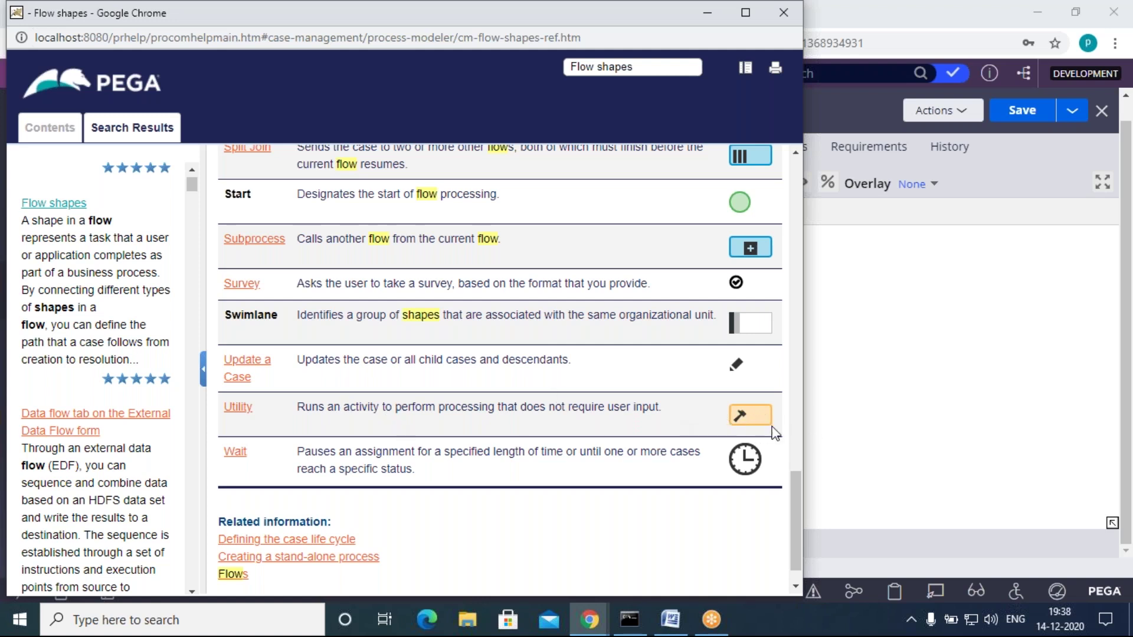
scroll(727, 419, up, 15)
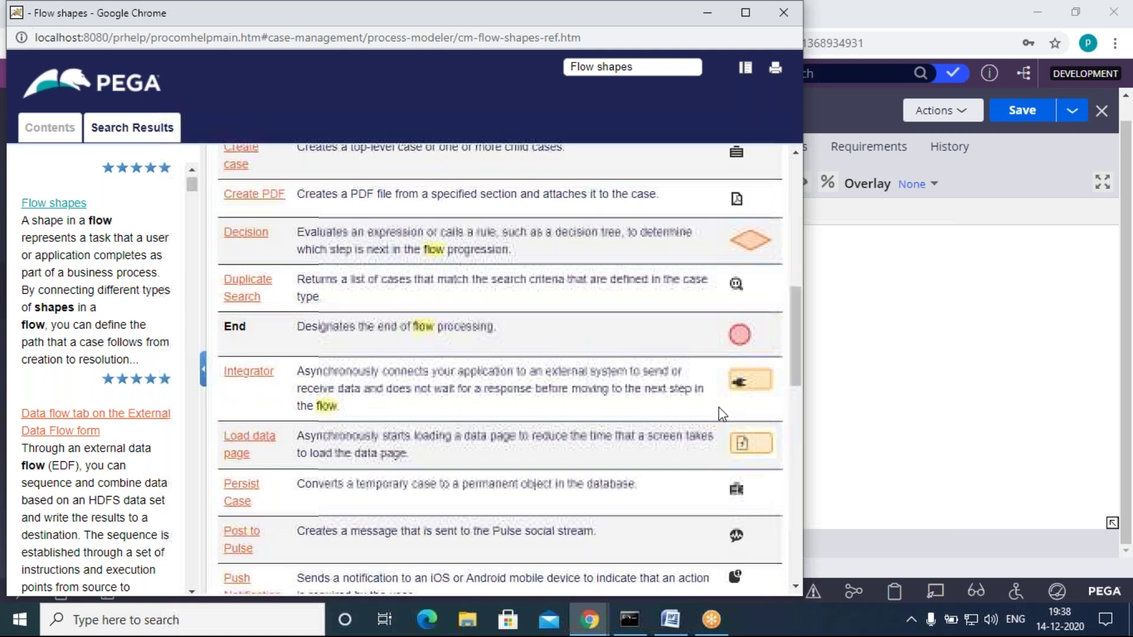
scroll(731, 393, down, 5)
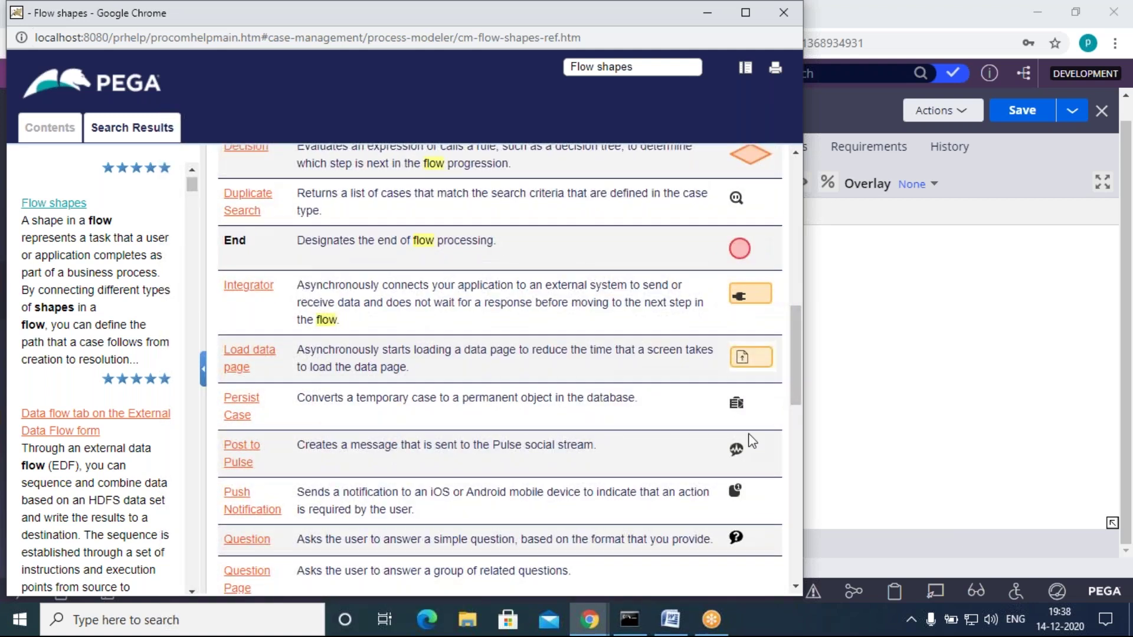
scroll(746, 455, down, 10)
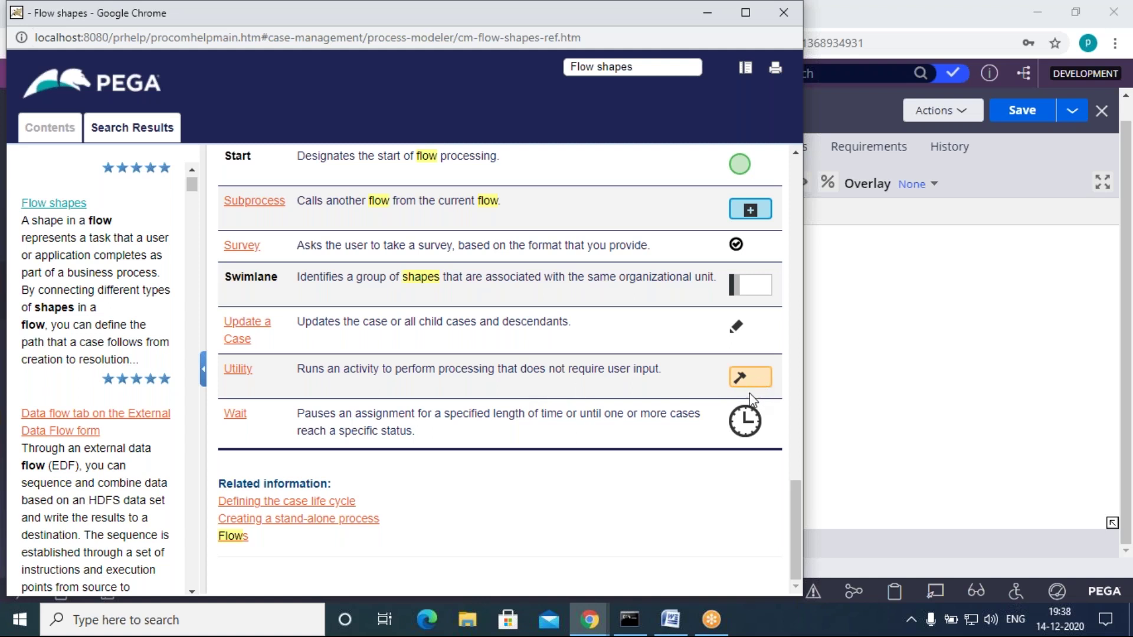
drag(243, 15, 205, 185)
Step: Delete the InsertFlow-to-end connector and move the end circle further right
click(661, 188)
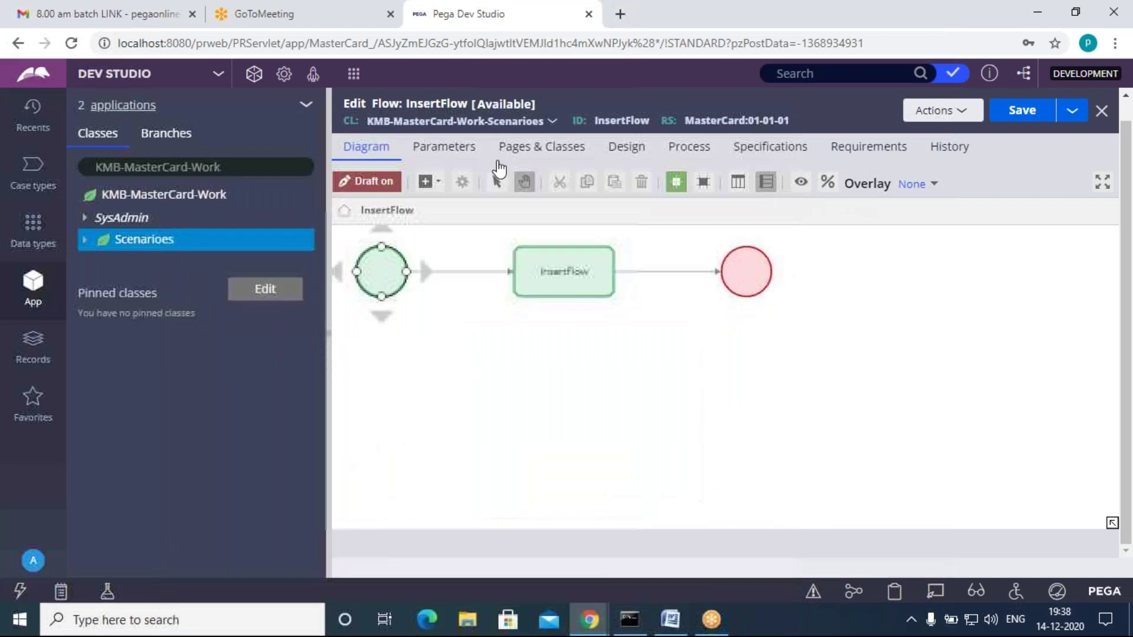
right_click(662, 272)
click(728, 403)
drag(737, 335, 942, 347)
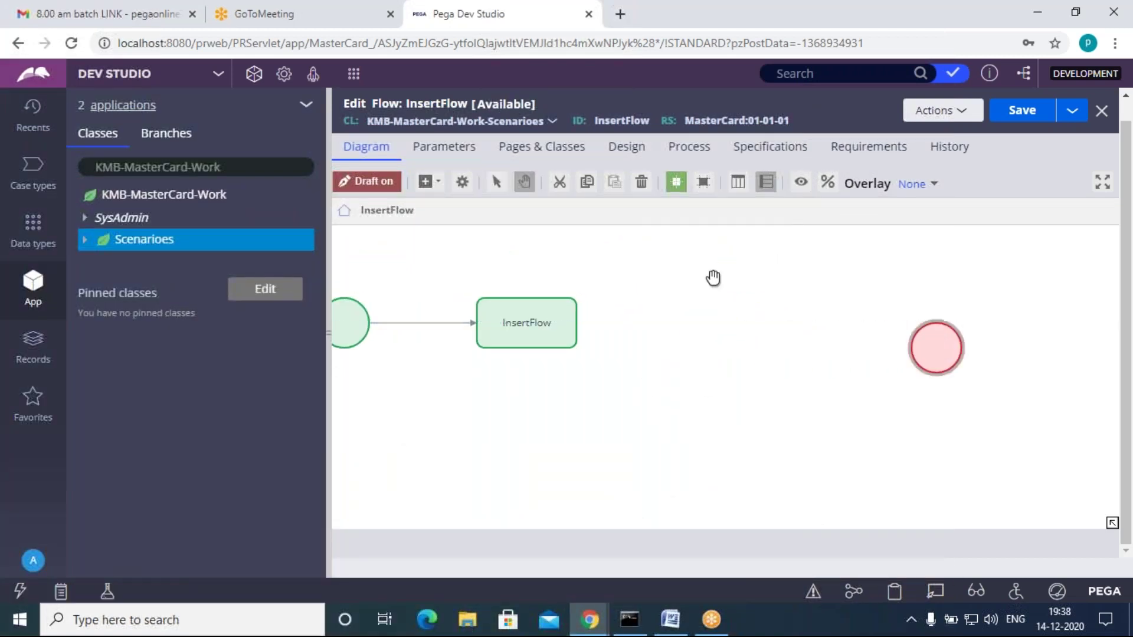
Step: Add a Utility shape after InsertFlow and connect InsertFlow to Utility to End
click(430, 182)
click(449, 293)
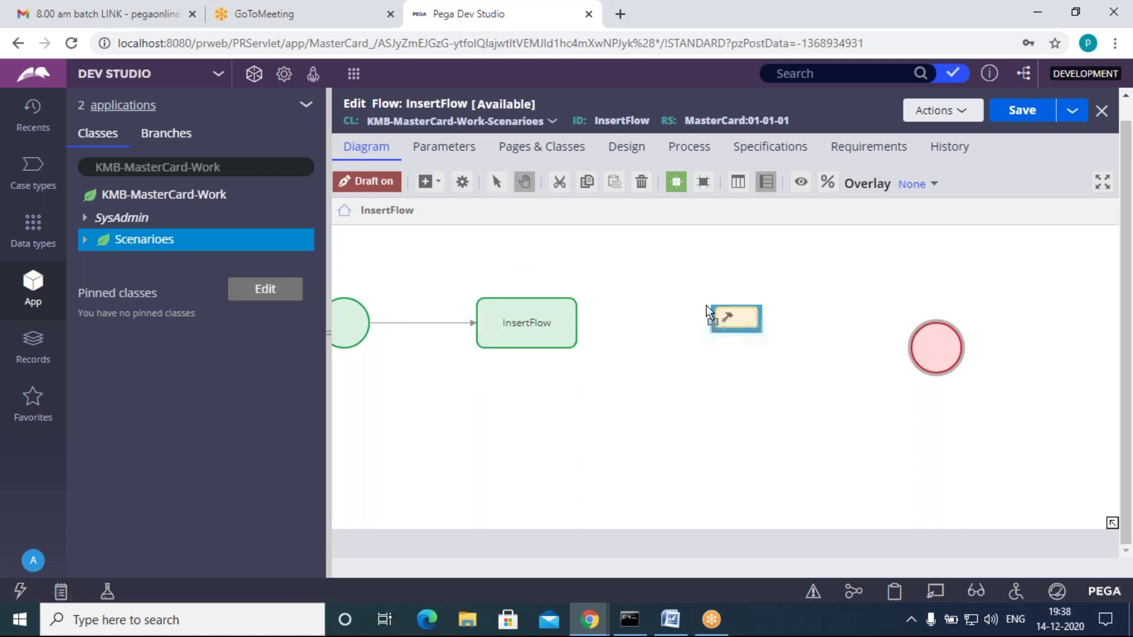
click(747, 320)
drag(939, 356, 950, 334)
drag(590, 322, 746, 335)
mouse_move(812, 325)
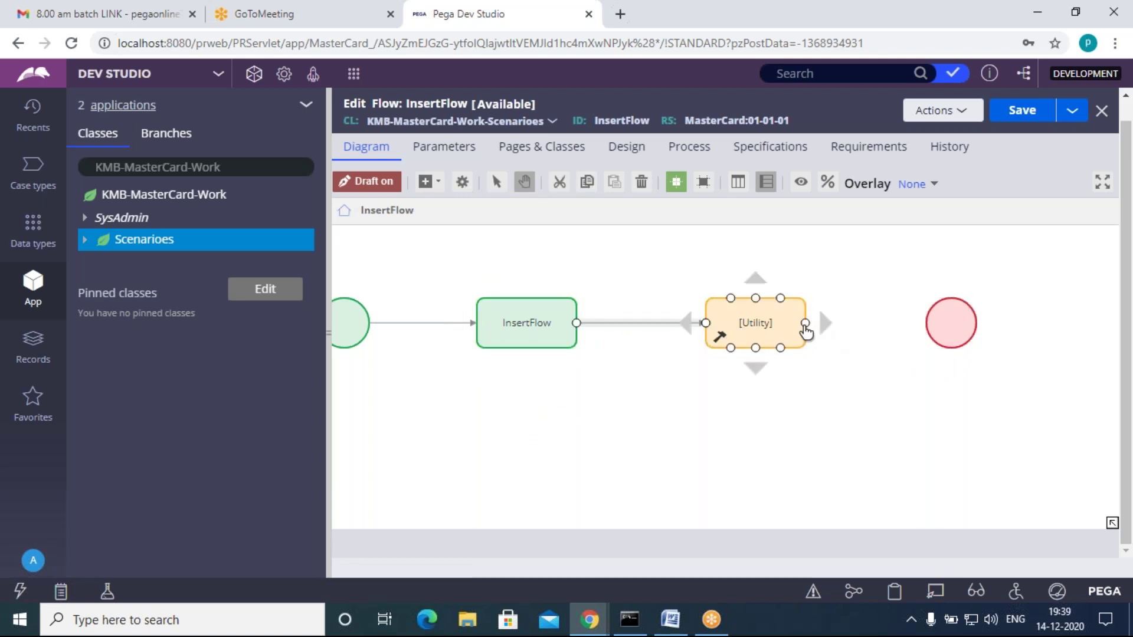
drag(832, 329, 929, 325)
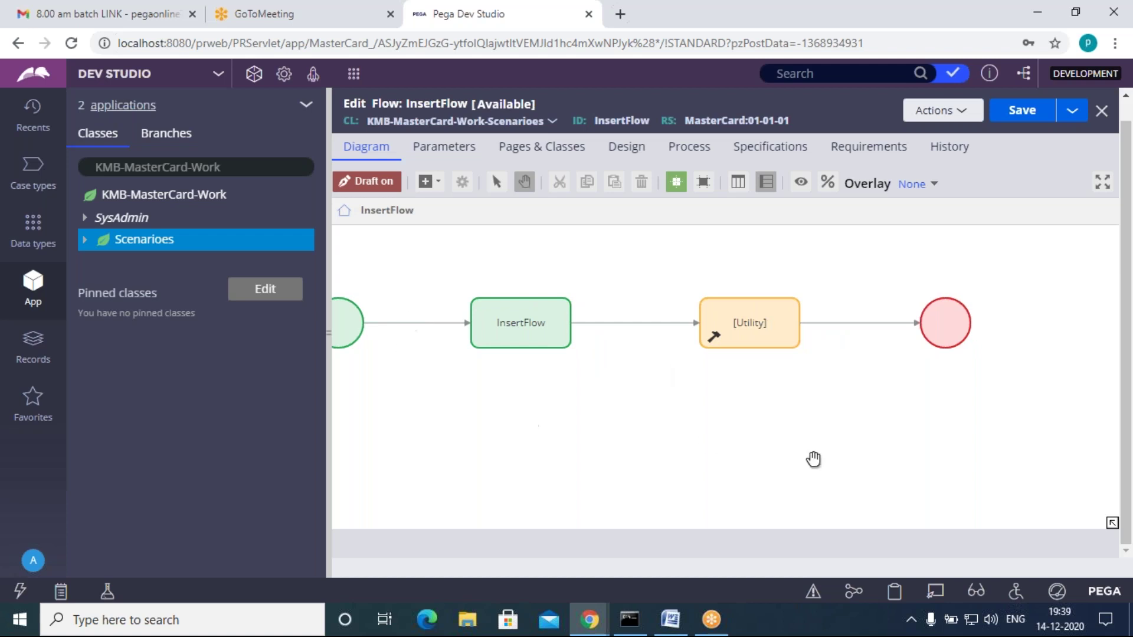
drag(607, 434, 627, 435)
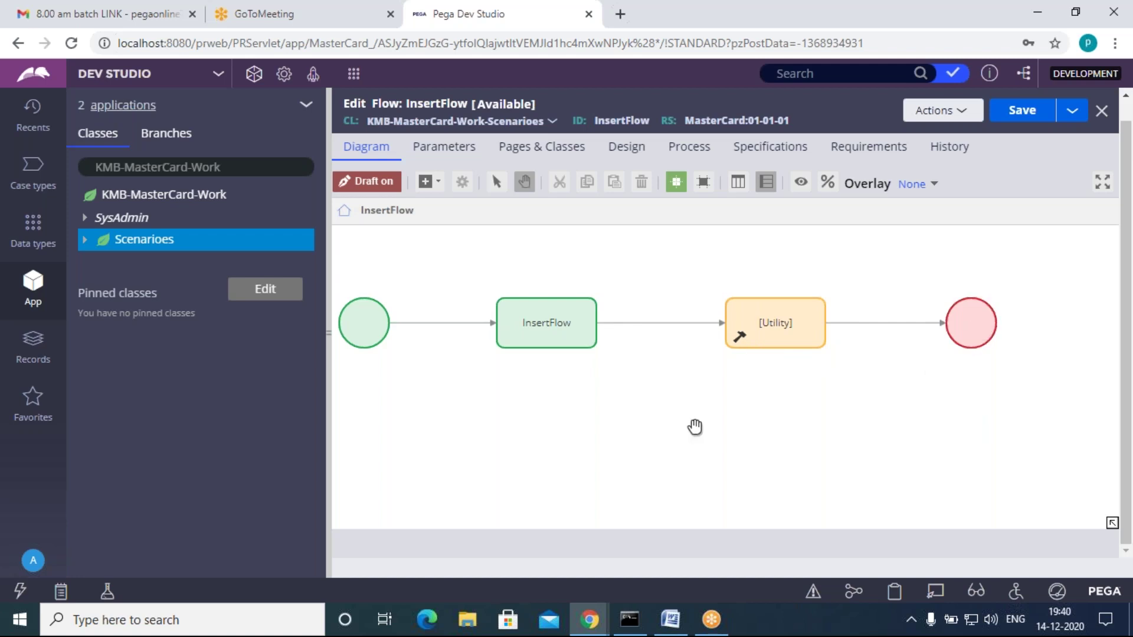
Step: Give the InsertFlow-to-Utility connector flow action InsertFA and the connector name InsertFA
double_click(665, 326)
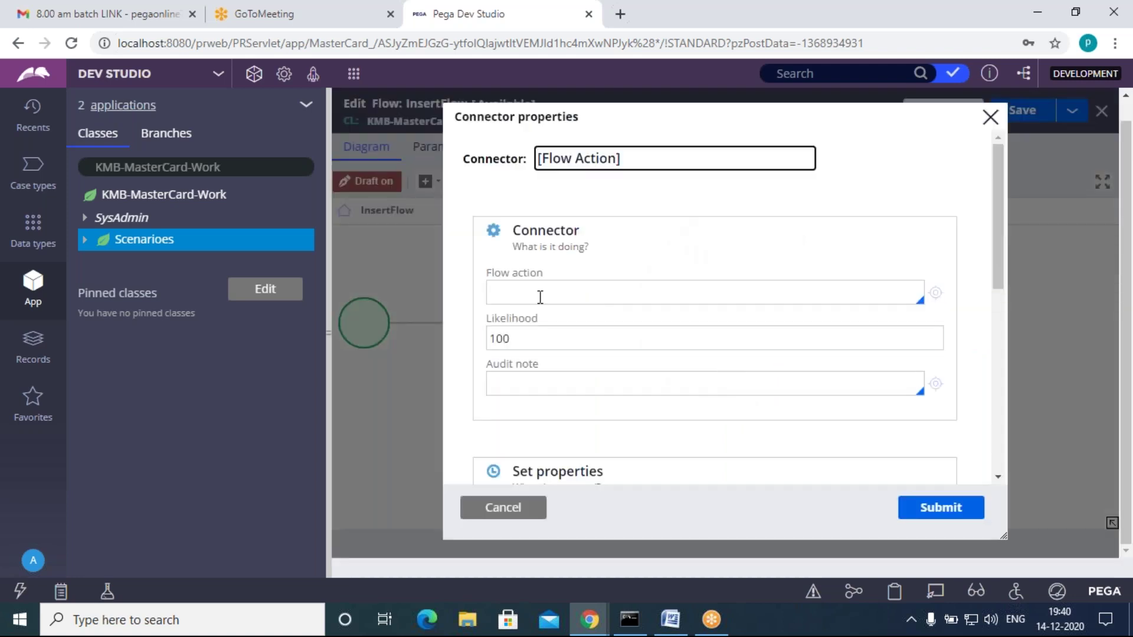
click(540, 291)
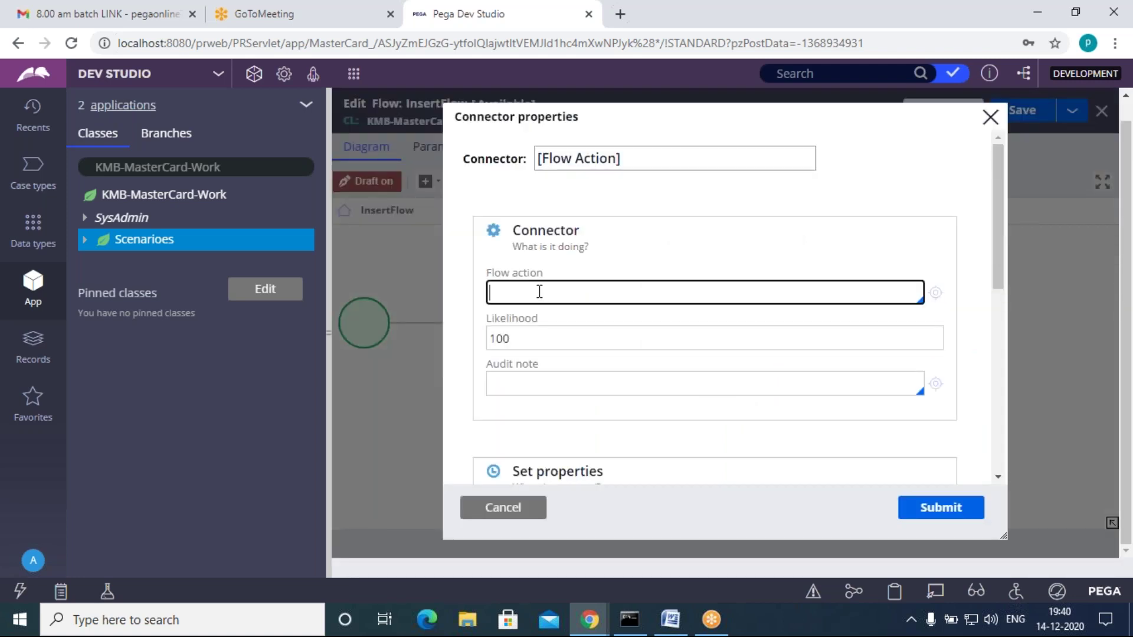
key(Down)
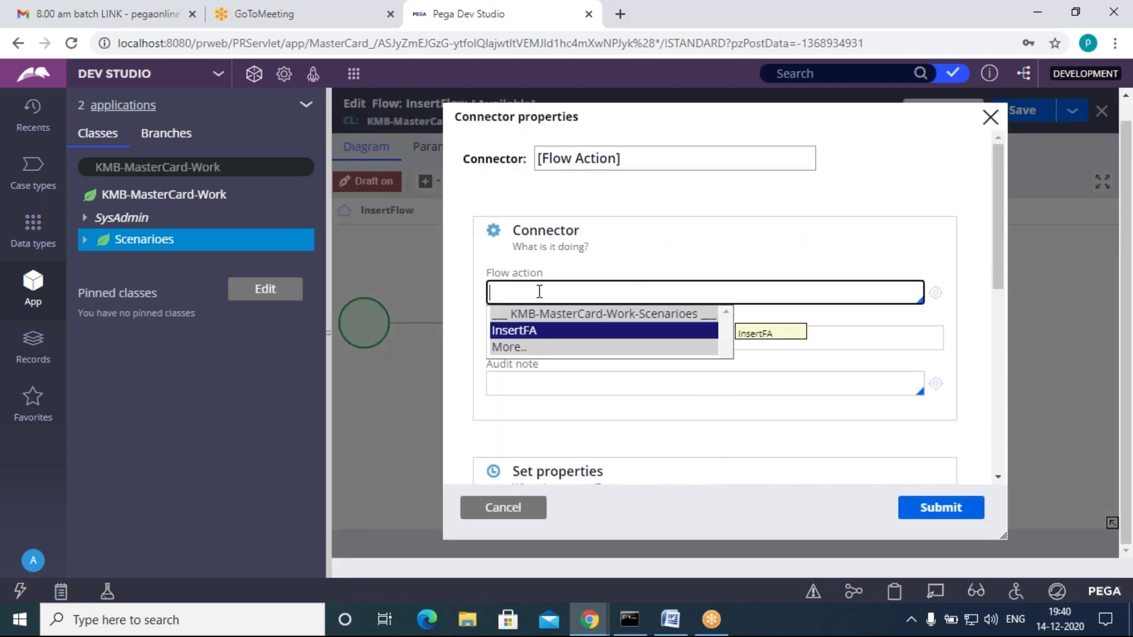
key(Return)
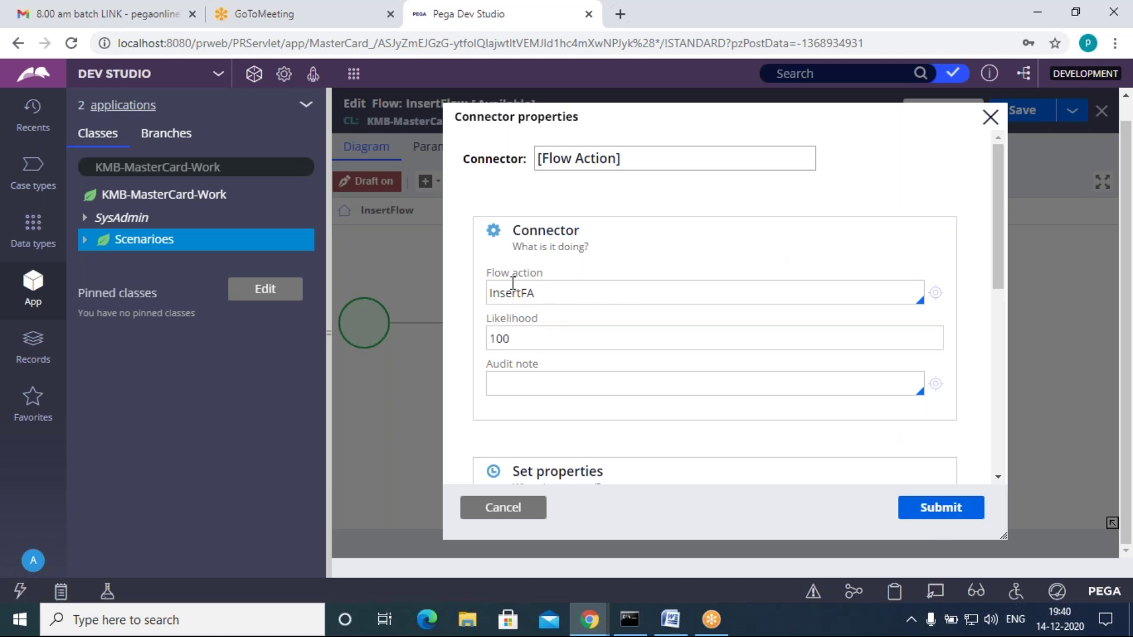
click(545, 288)
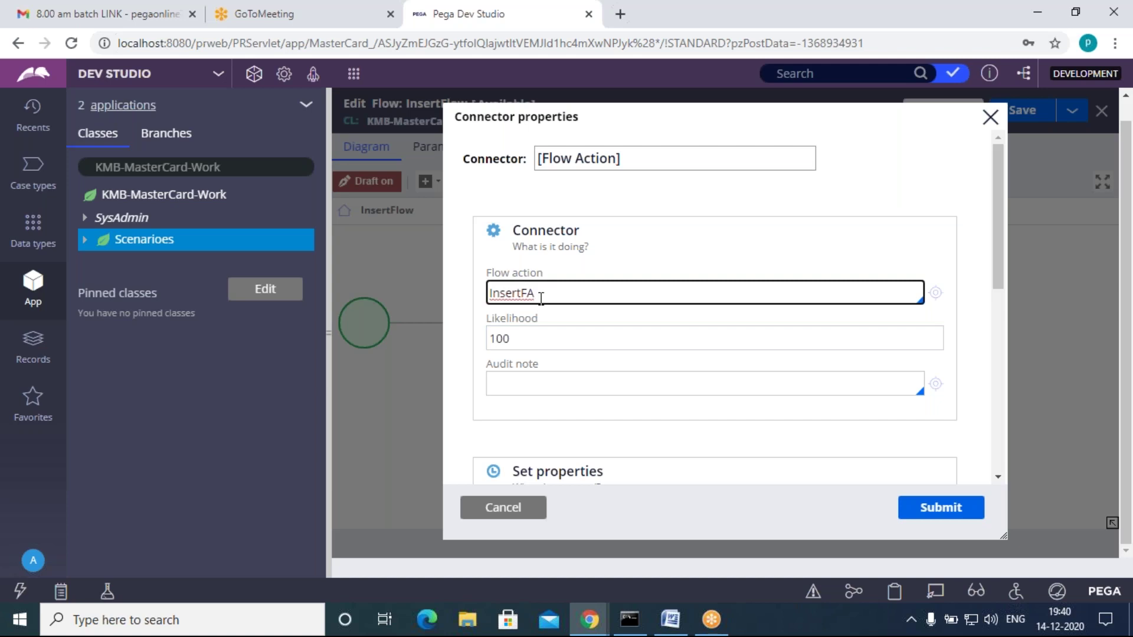
drag(545, 296, 485, 305)
key(ctrl+c)
click(566, 298)
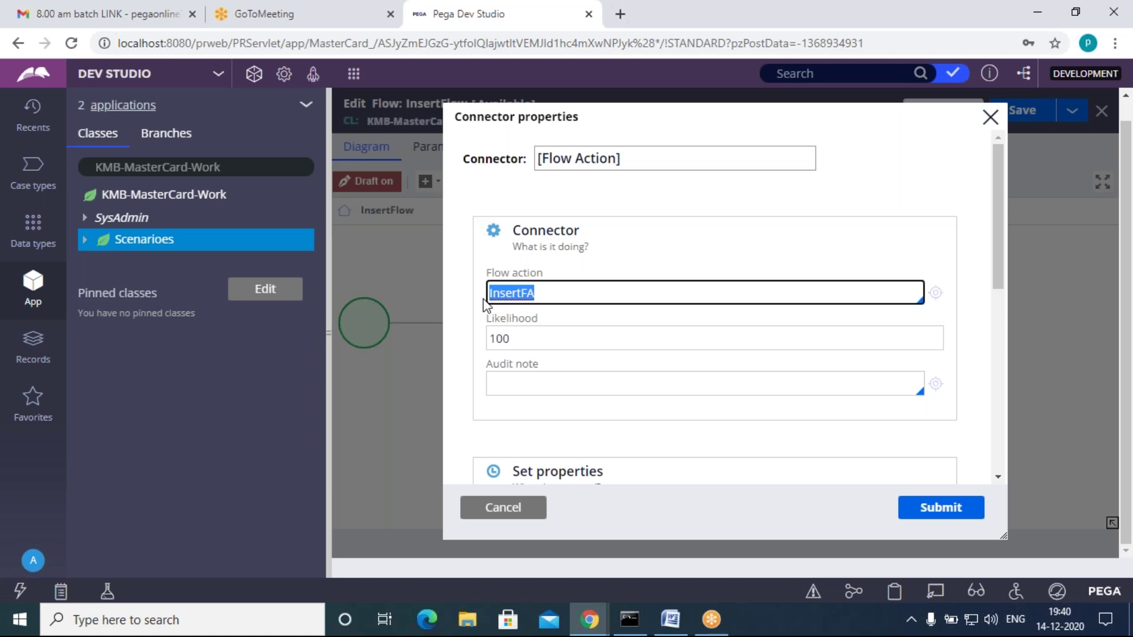
drag(638, 158, 538, 158)
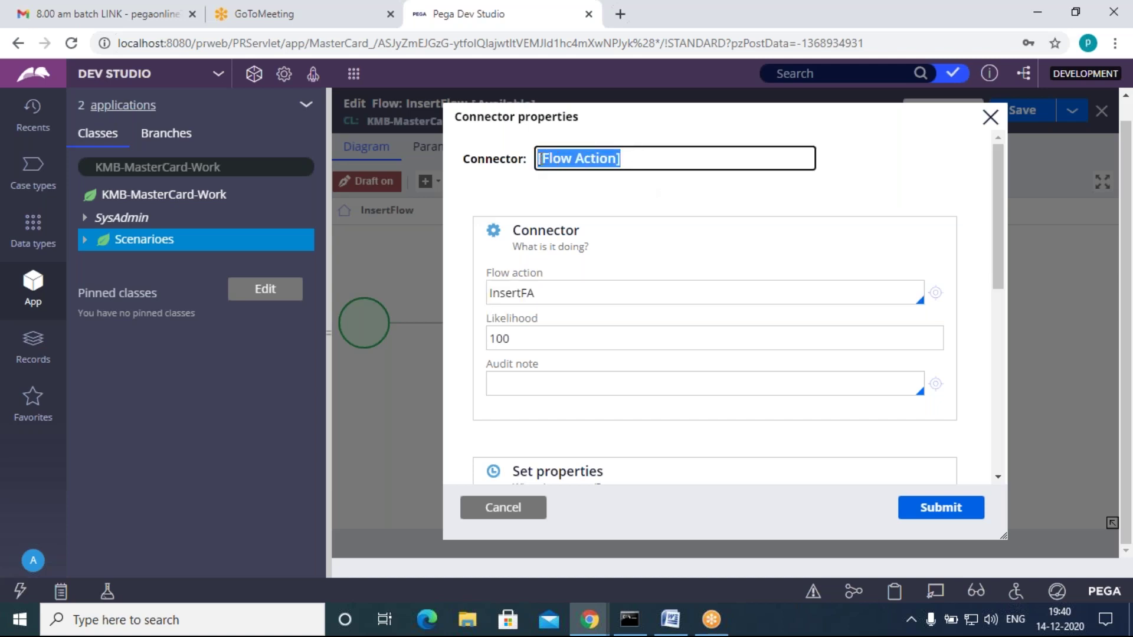
key(ctrl+v)
click(941, 508)
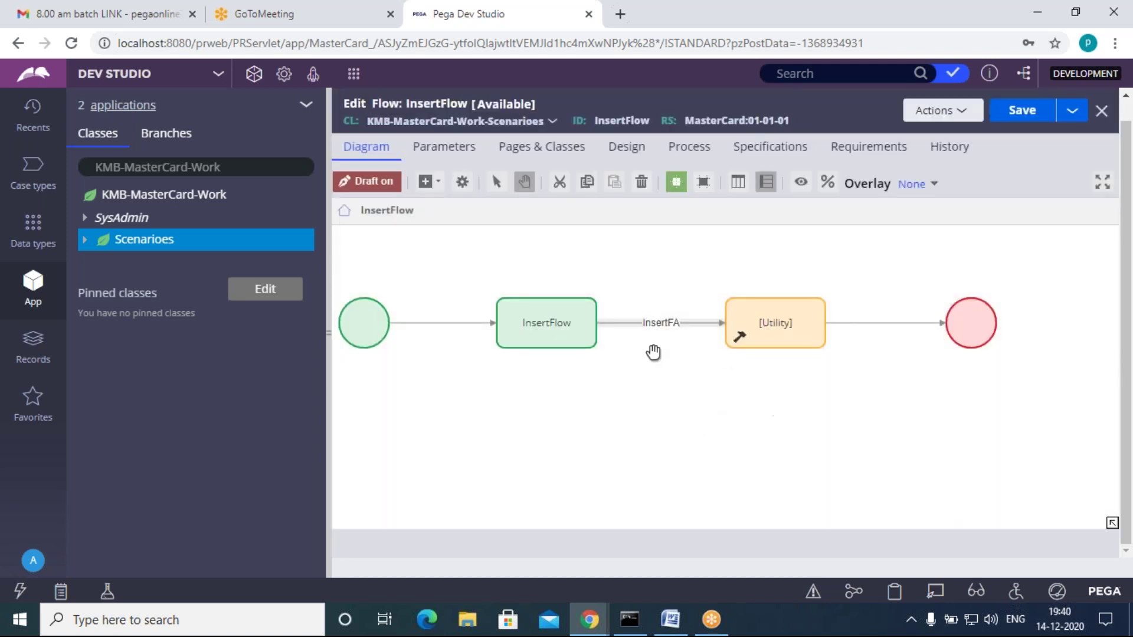
click(782, 325)
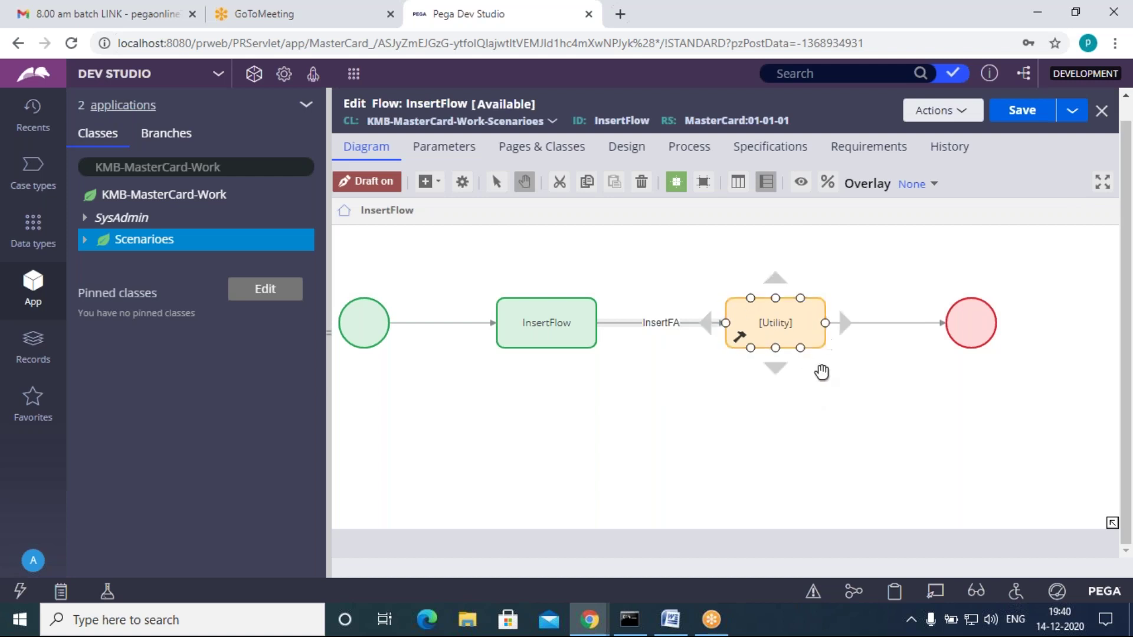
click(514, 323)
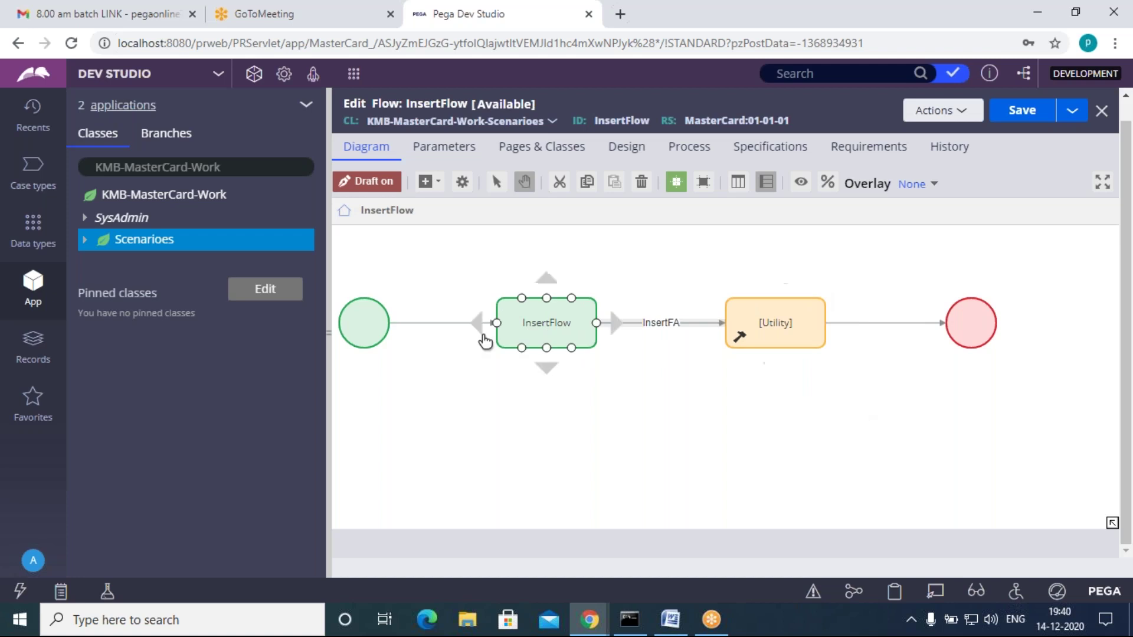
click(780, 324)
double_click(780, 324)
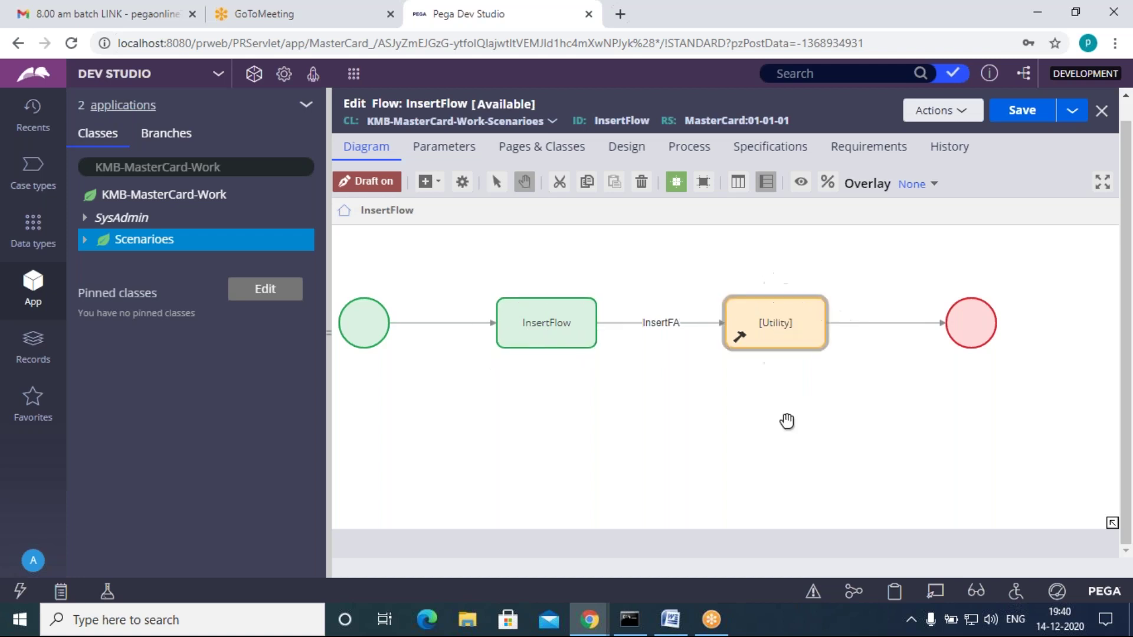
drag(610, 349, 509, 360)
key(BackSpace)
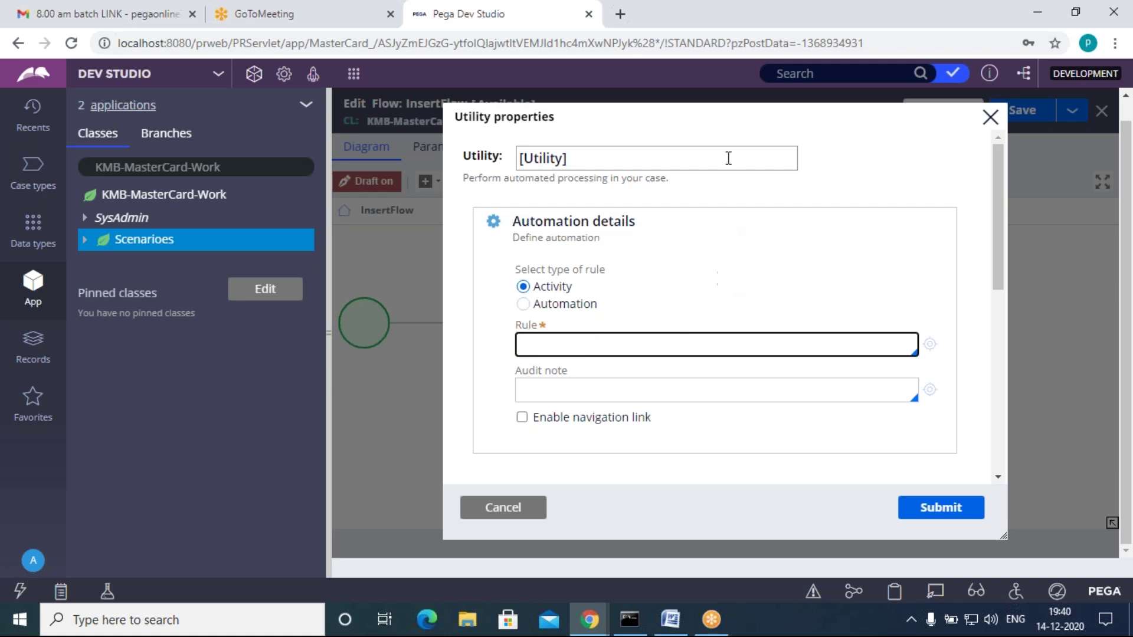
click(559, 346)
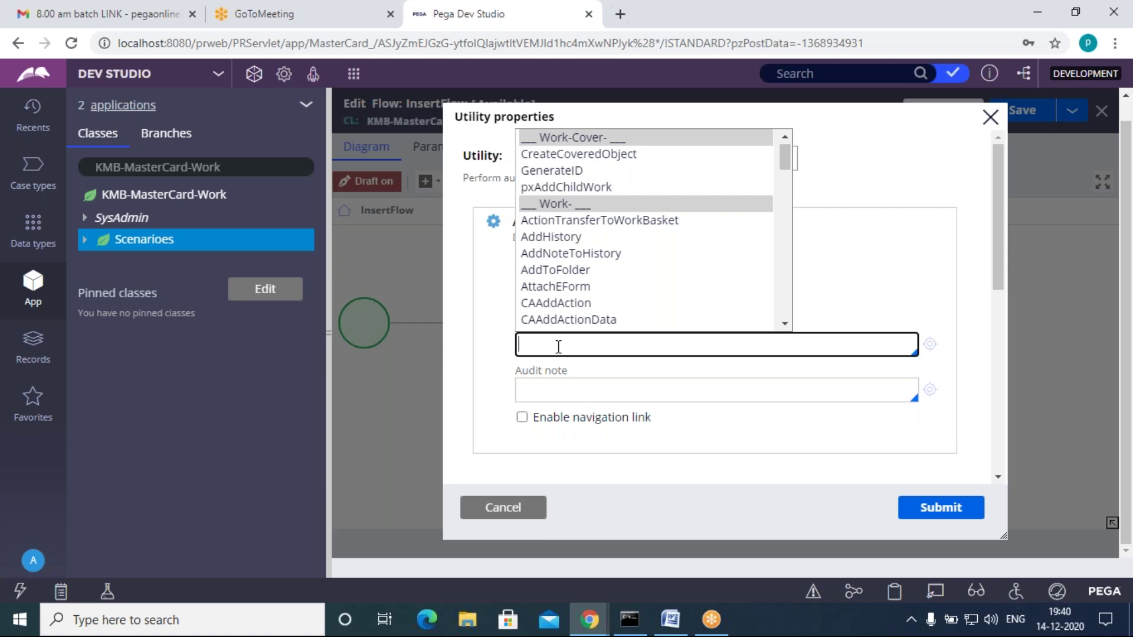
key(Down)
key(Down)
key(Down)
key(Down)
key(Down)
key(Down)
key(Down)
key(Down)
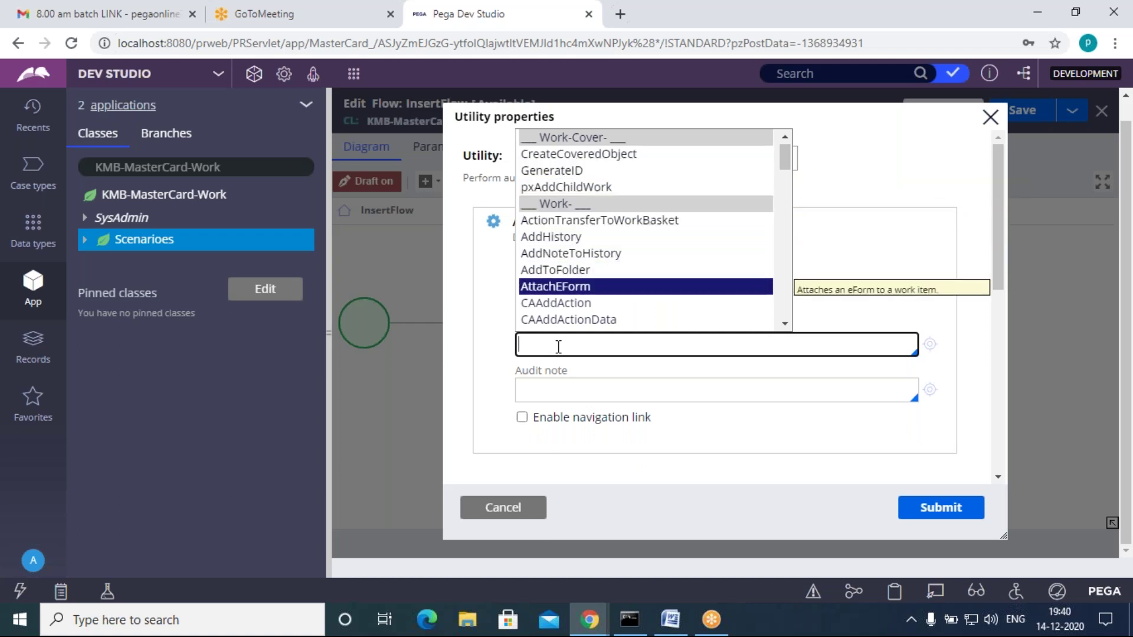
key(Up)
key(Up)
key(Up)
key(Up)
key(Up)
key(Up)
key(Down)
key(Down)
key(Down)
key(Down)
key(Down)
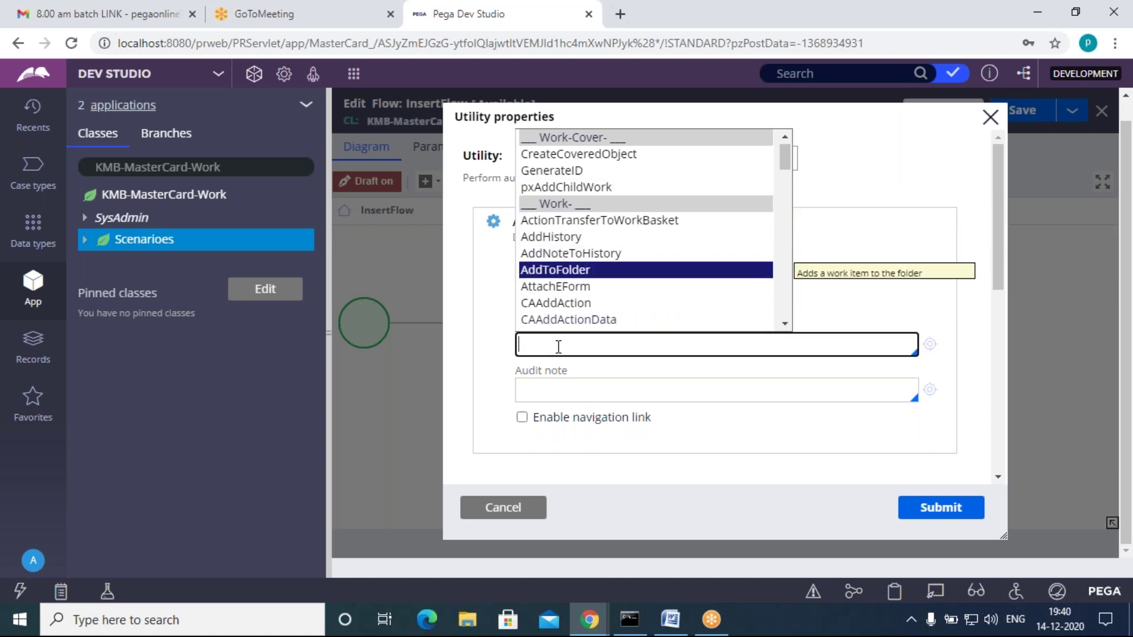
click(479, 312)
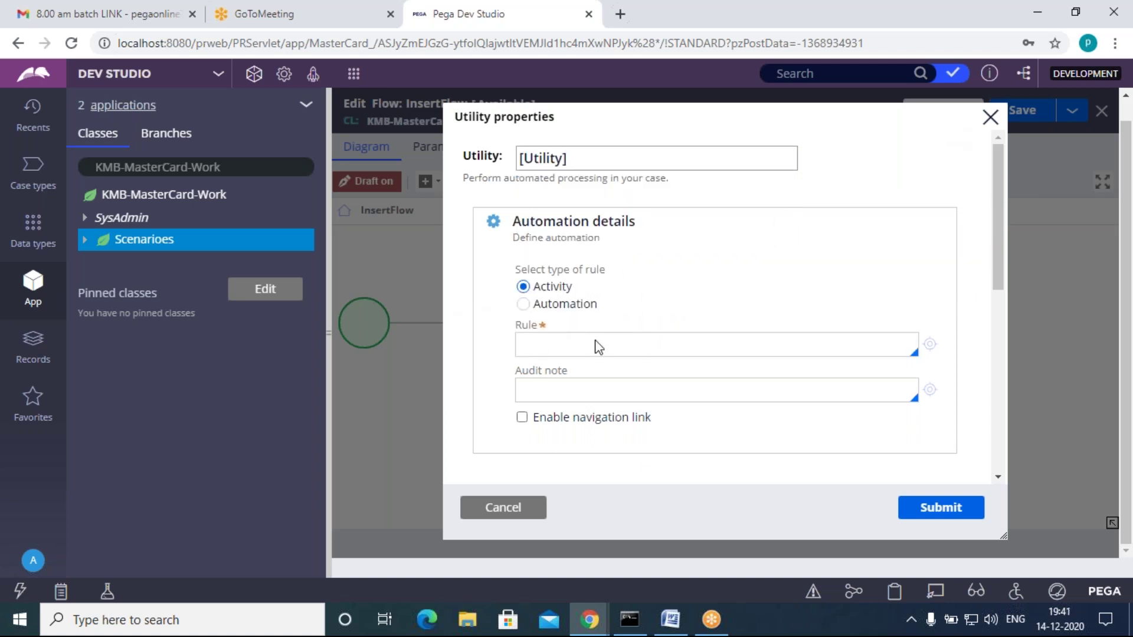
drag(678, 122, 680, 156)
click(531, 507)
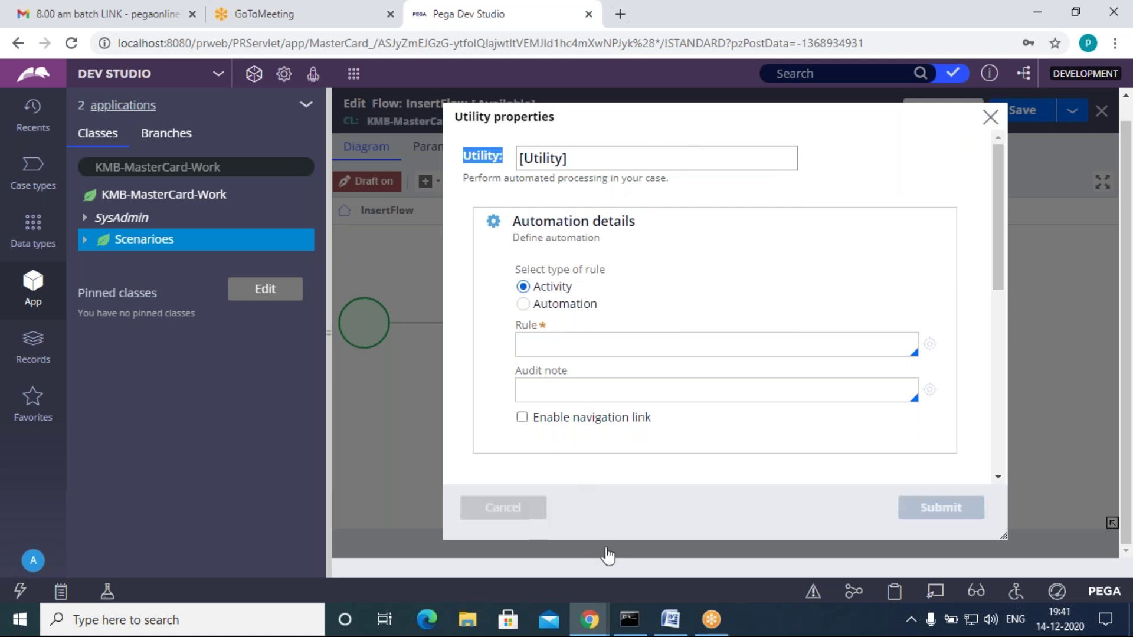
scroll(661, 333, up, 2)
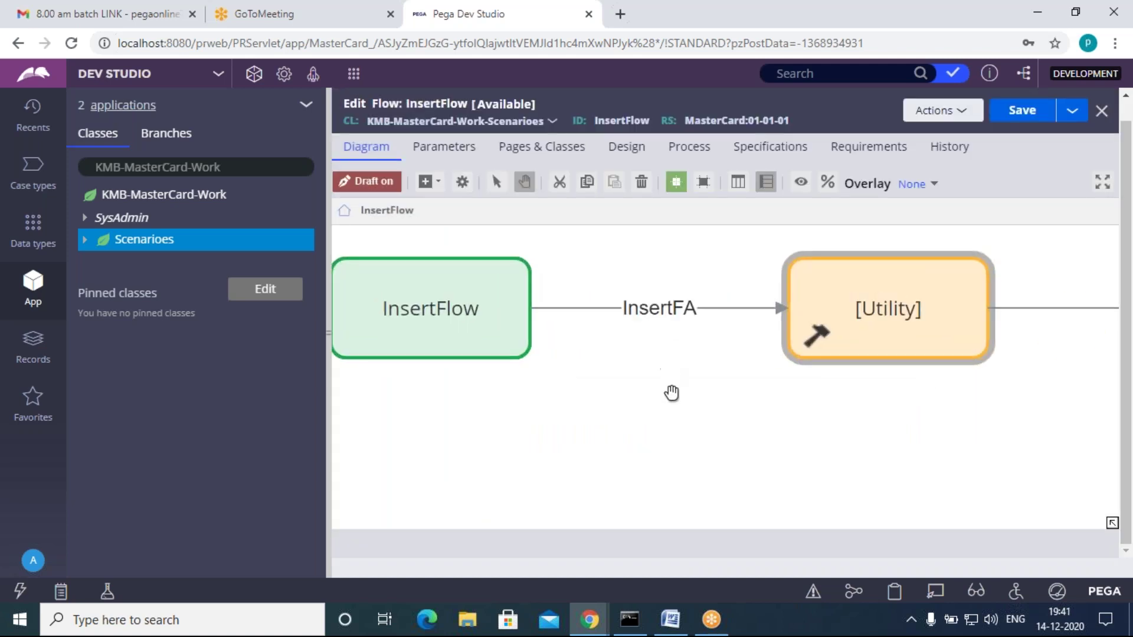
scroll(672, 401, down, 2)
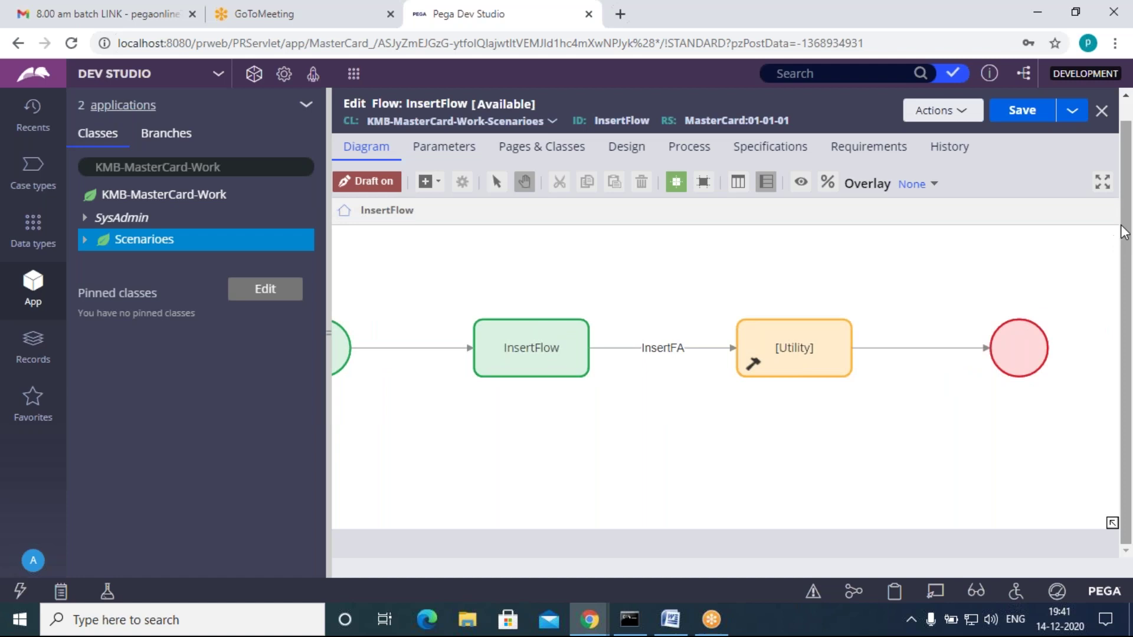
scroll(1127, 224, up, 1)
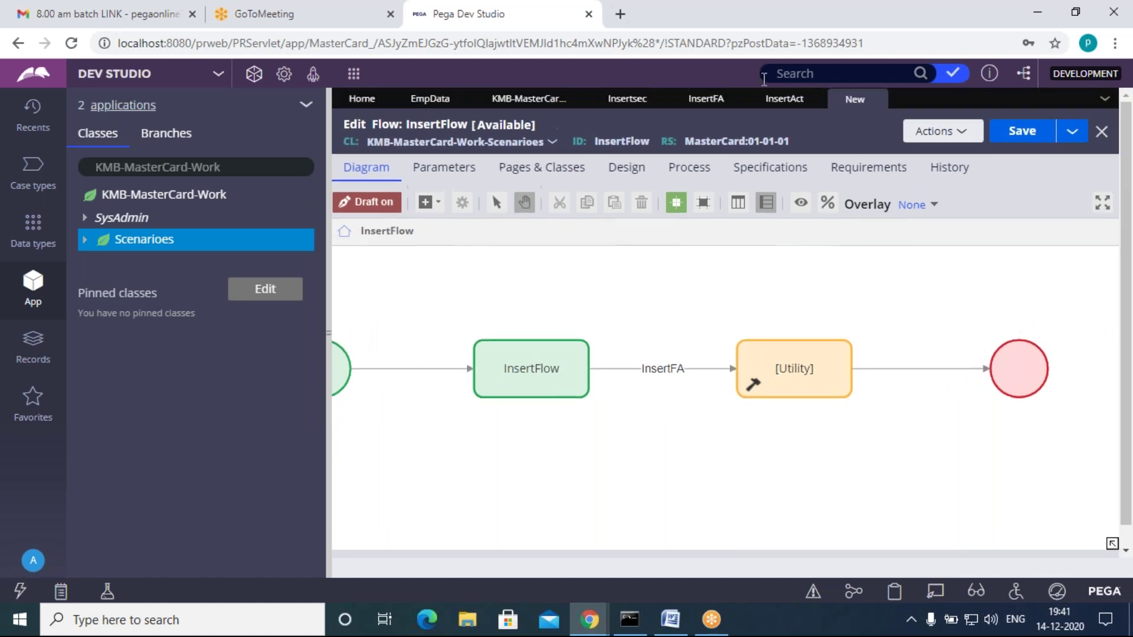
Step: Set the InsertAct activity's type to Utility in its Security settings and save it
click(785, 100)
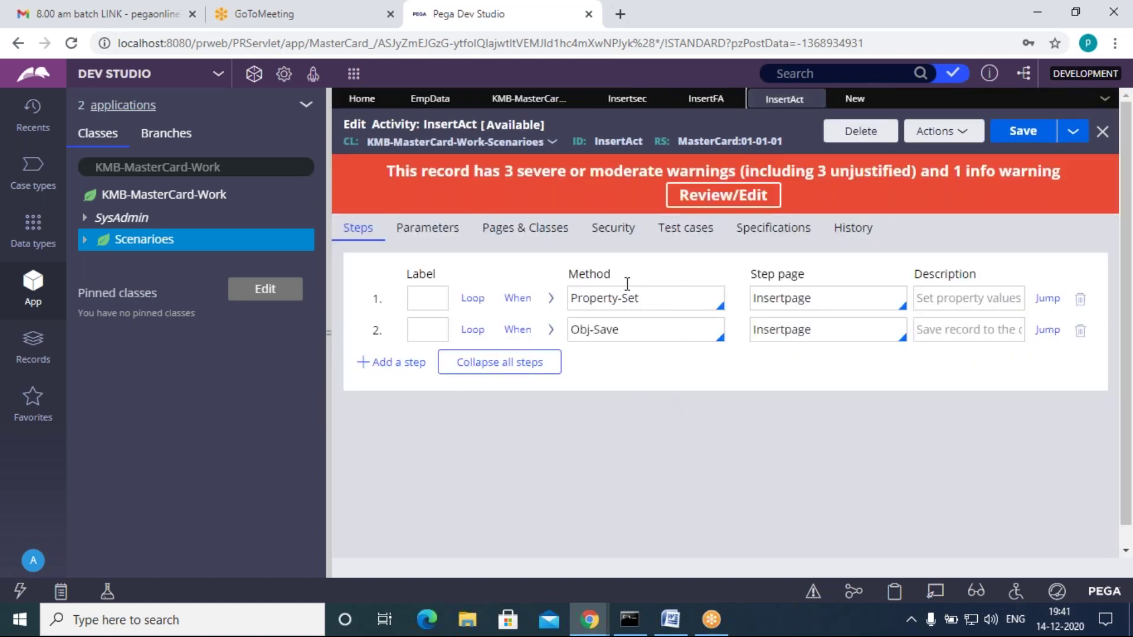
click(613, 228)
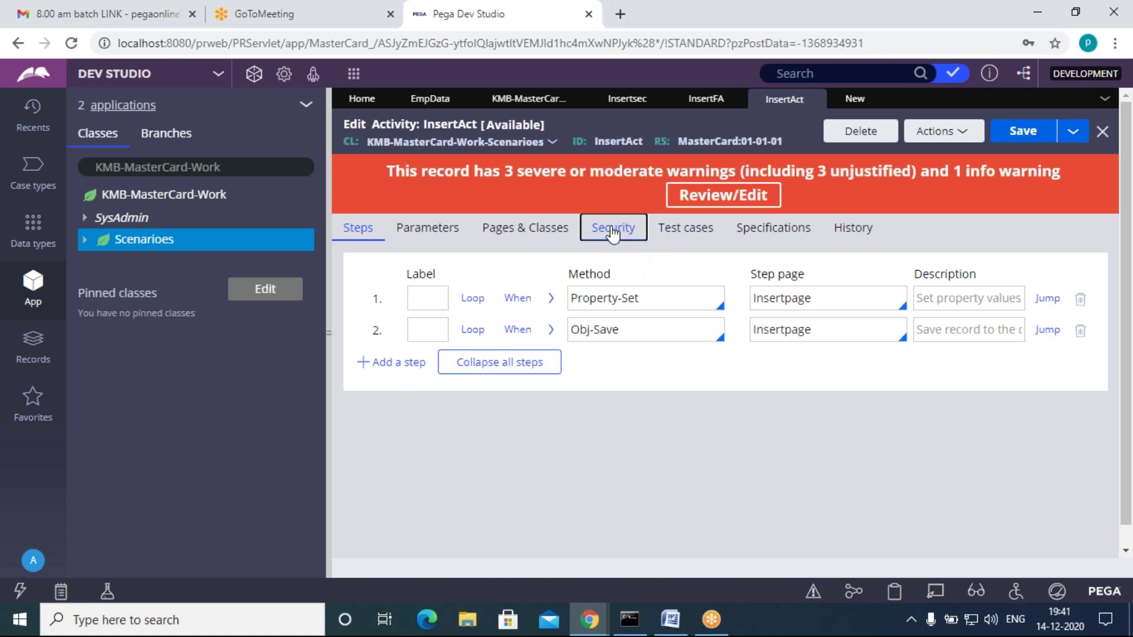
click(390, 530)
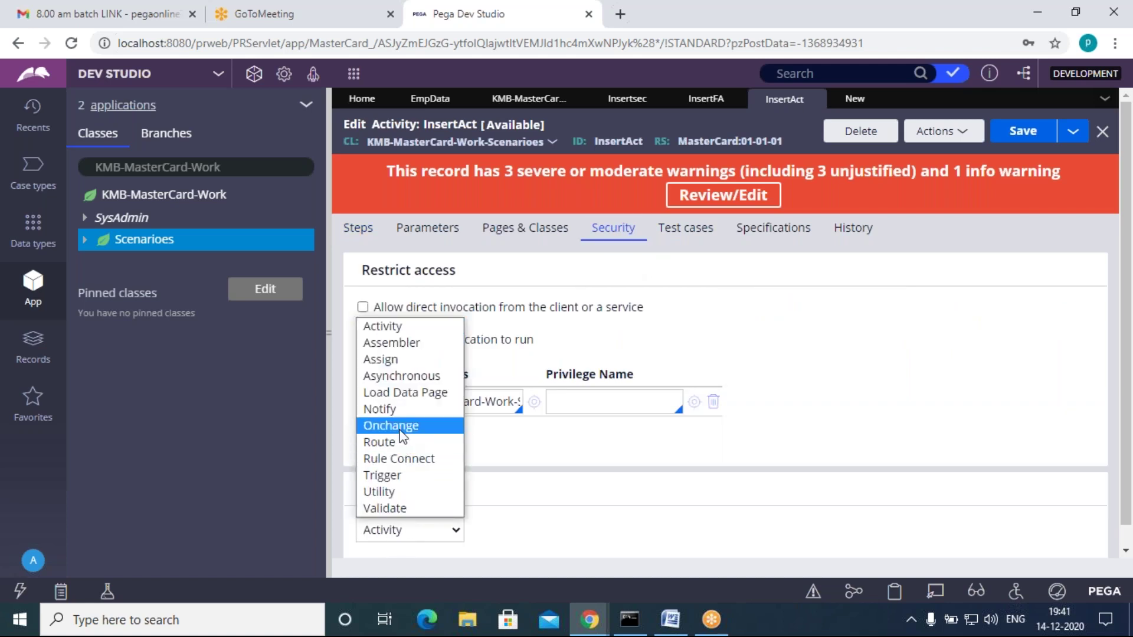
click(383, 489)
click(617, 483)
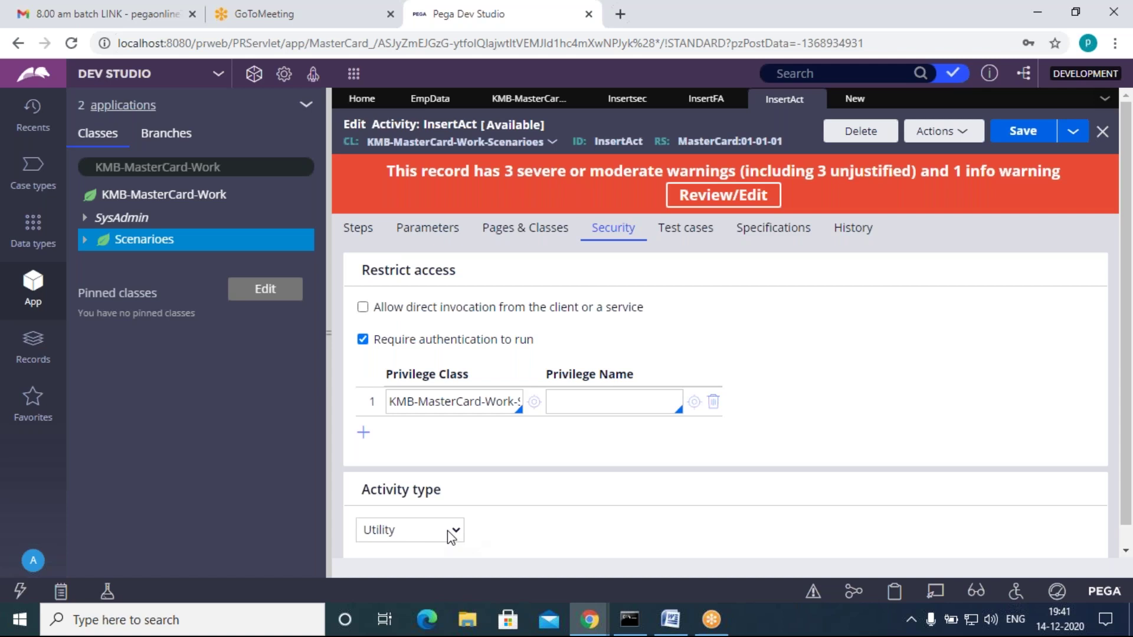
click(1018, 137)
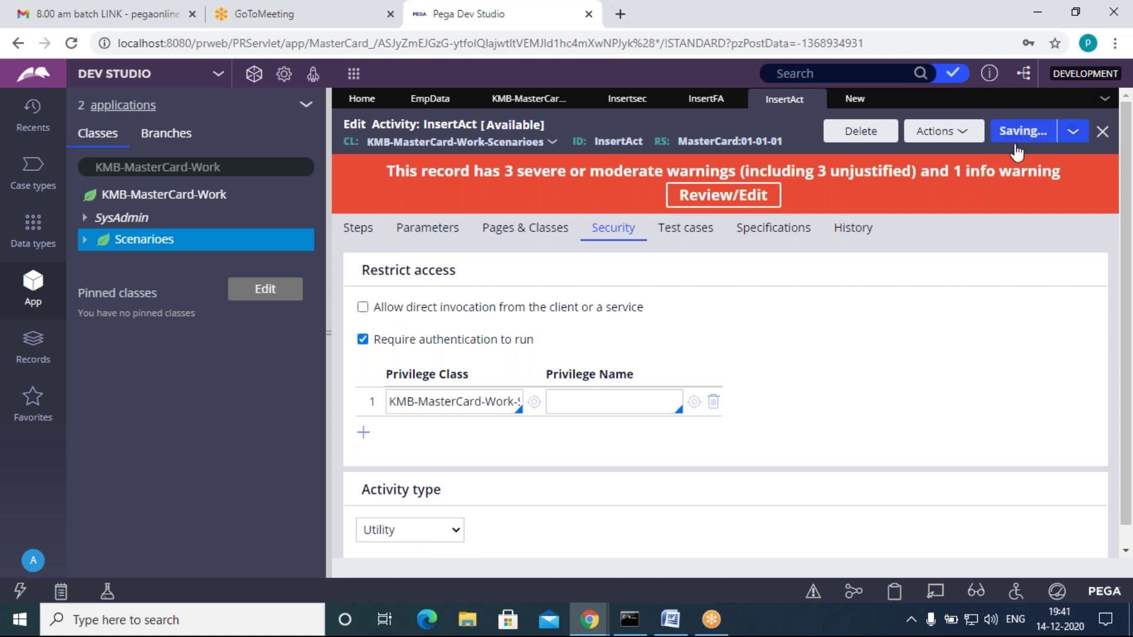
click(855, 100)
Step: Point the Utility step's rule to InsertAct instead of pyUtilityStub and save InsertFlow
double_click(806, 381)
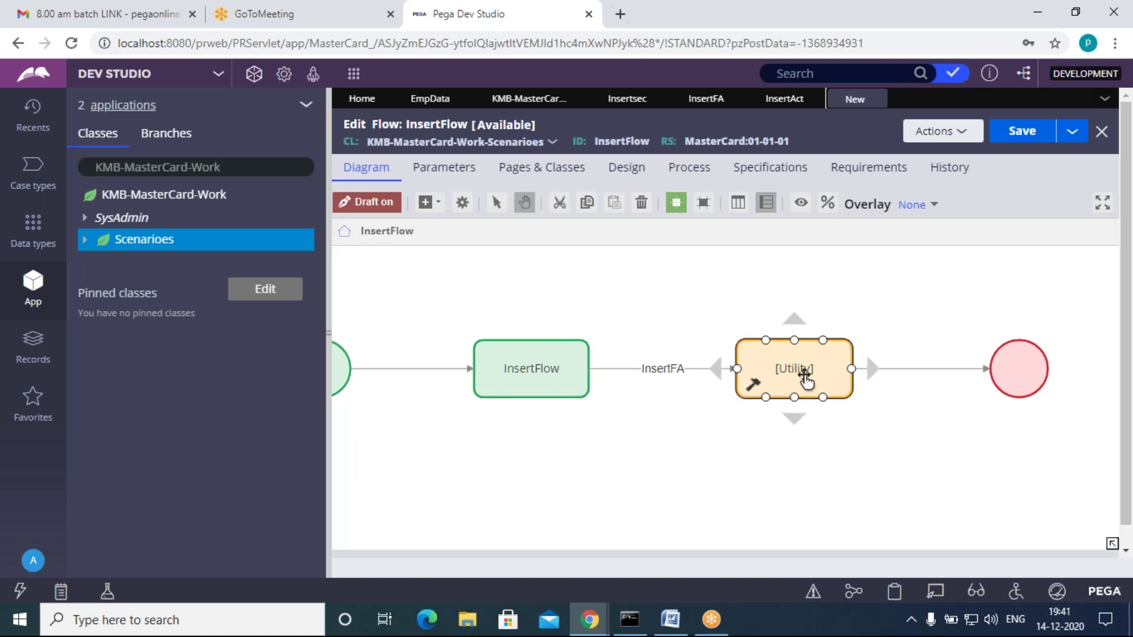
drag(589, 366, 512, 377)
key(BackSpace)
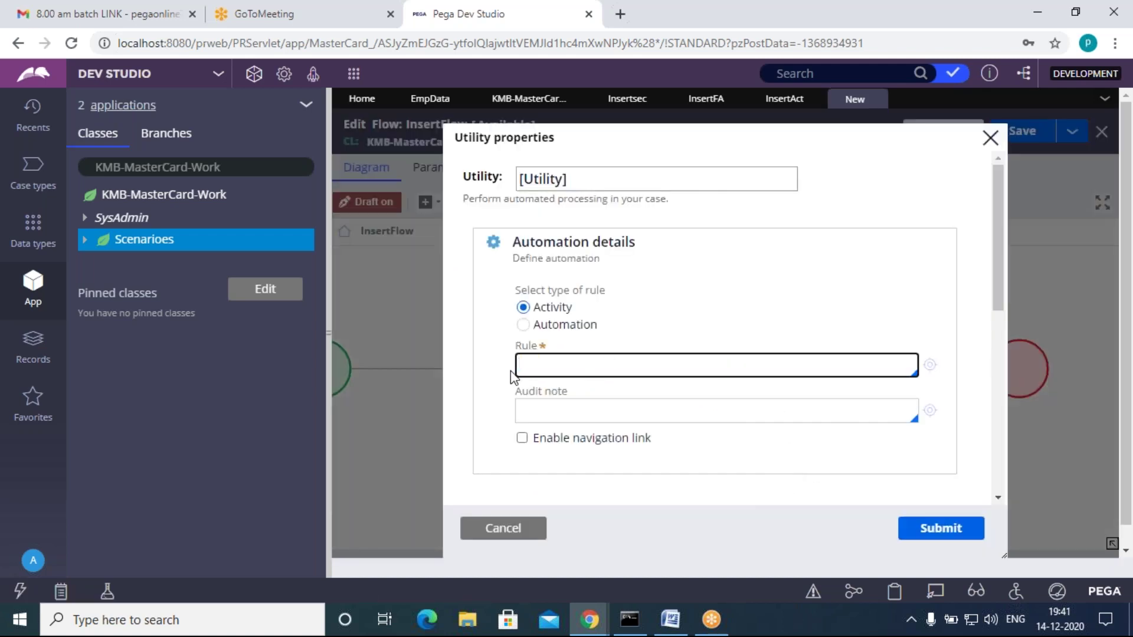
key(Down)
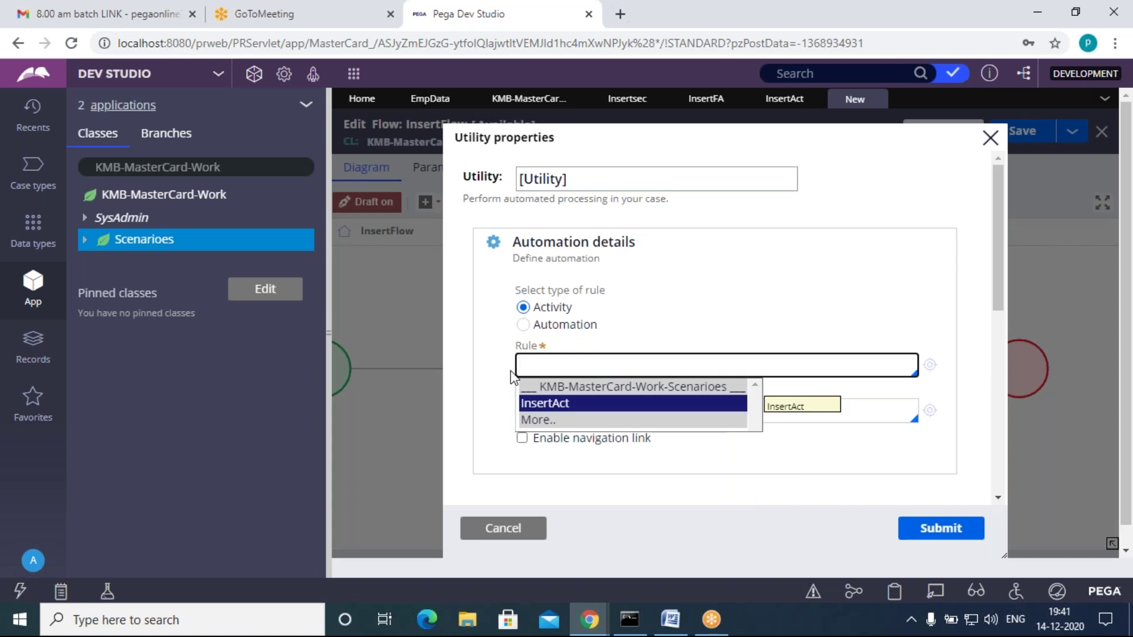
key(Return)
click(511, 372)
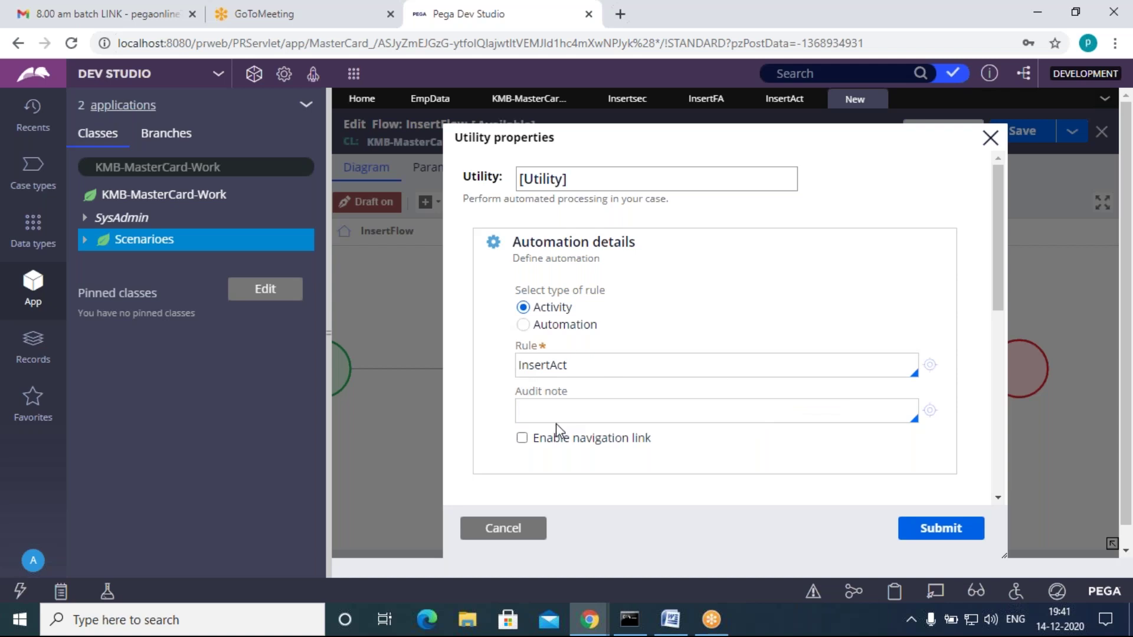
click(954, 535)
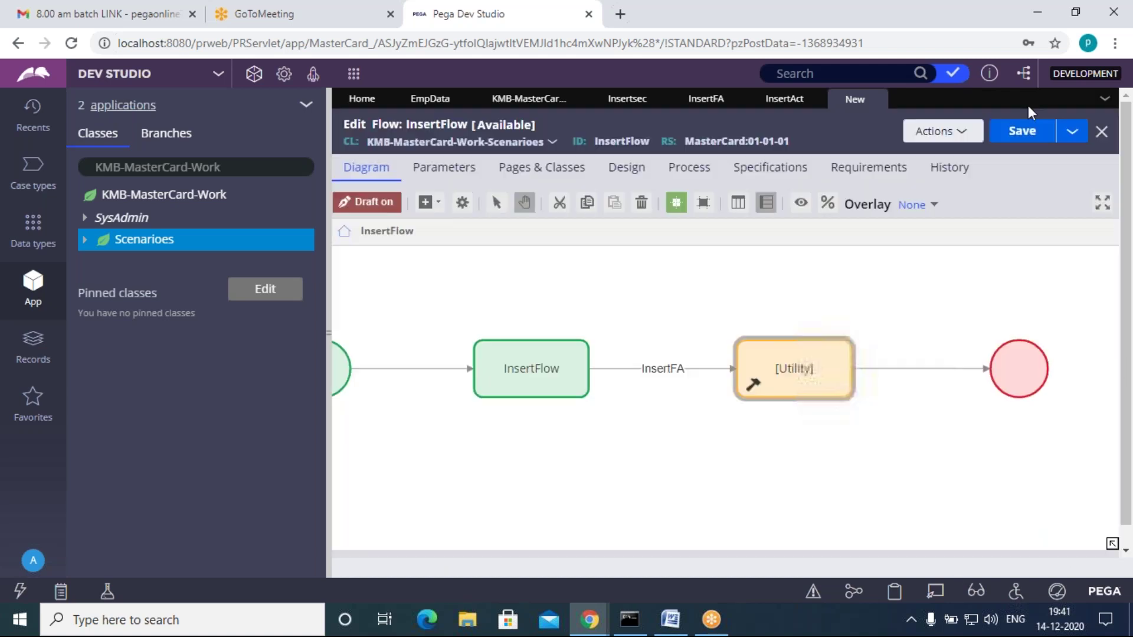
click(1030, 140)
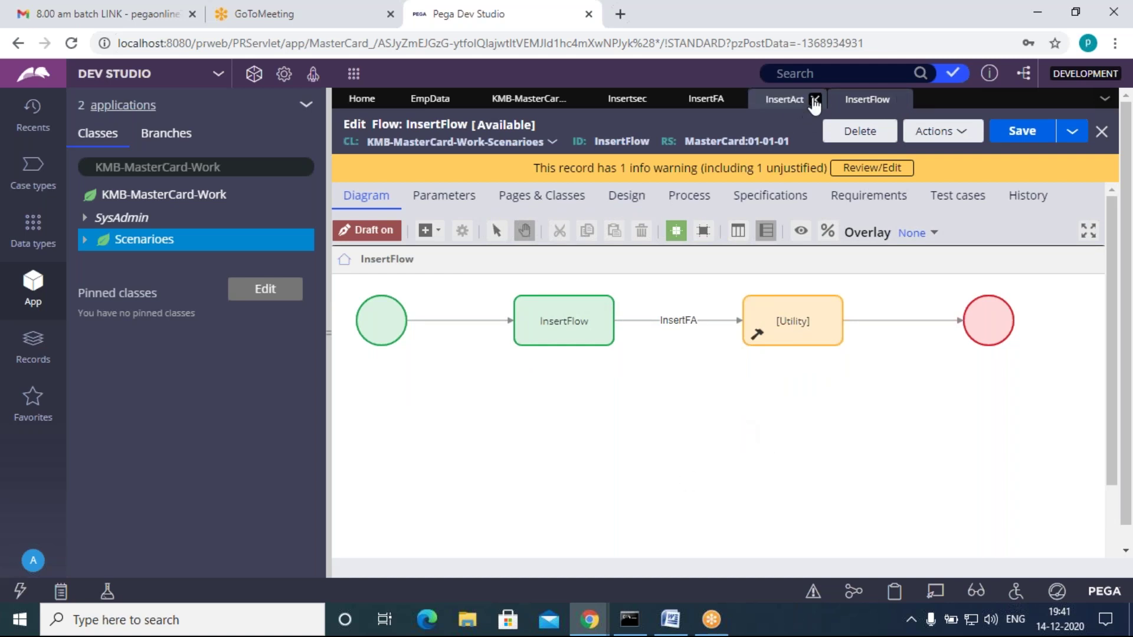
Step: Close the InsertAct, InsertFA, Insertsec and Scenarioes tabs and launch the Tracer
click(816, 99)
click(734, 99)
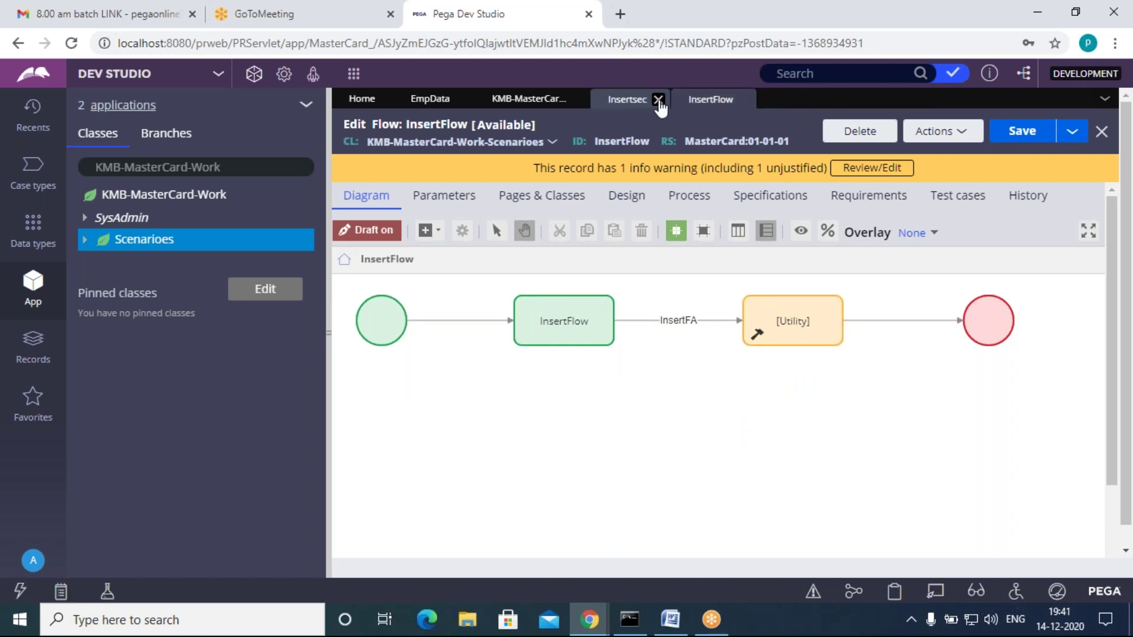
click(657, 99)
click(542, 102)
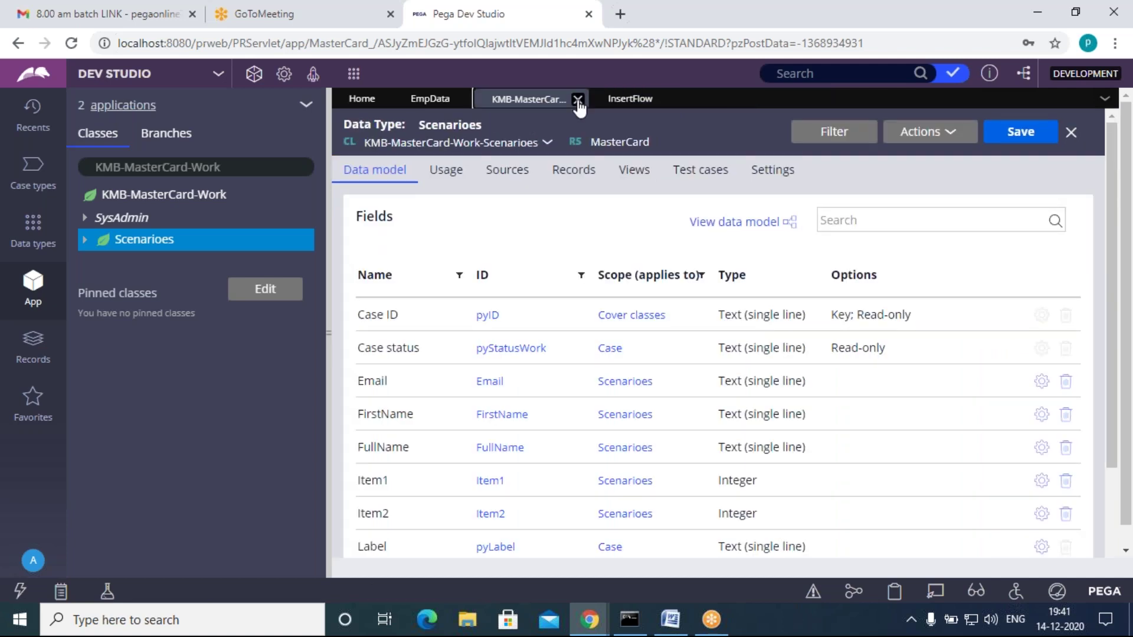
click(578, 100)
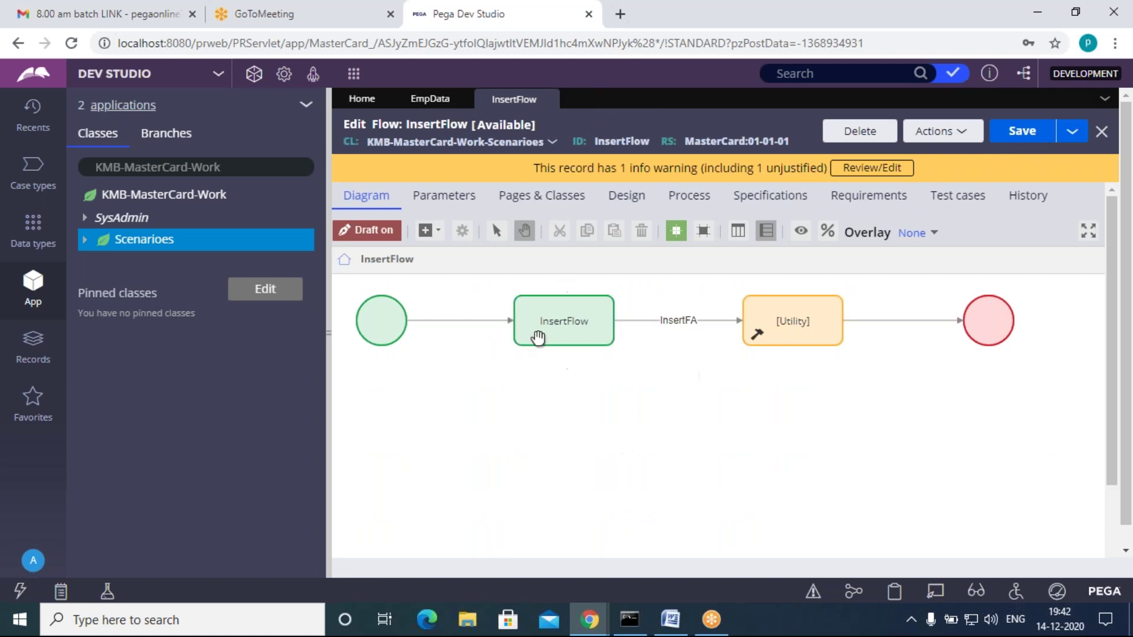
click(853, 593)
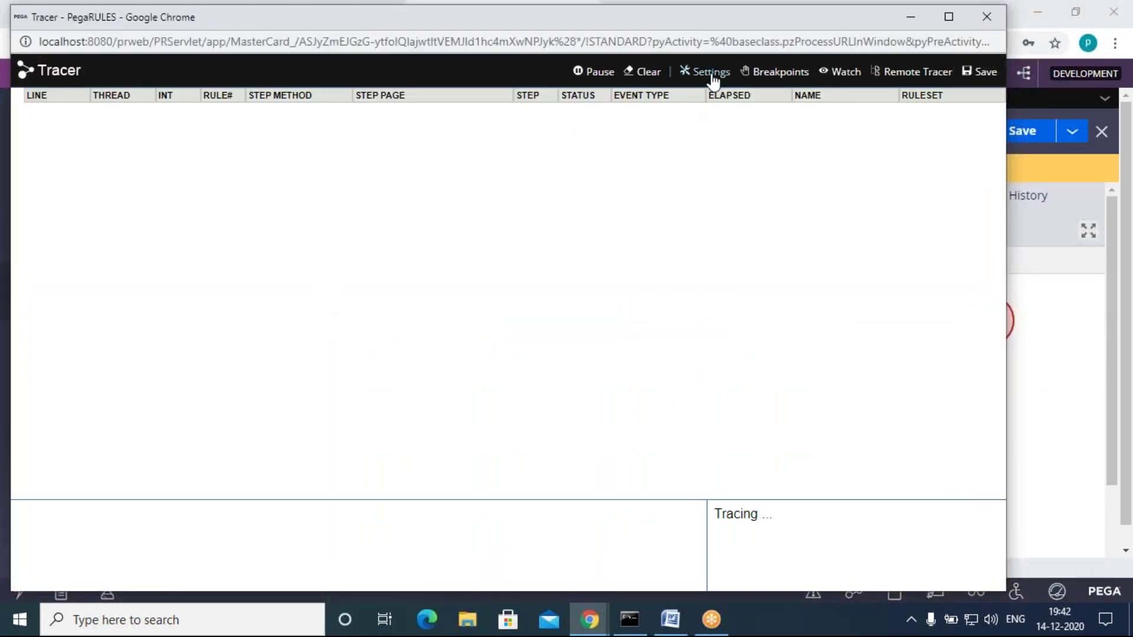
Step: Enable Flow events in the Tracer settings and move the Tracer window aside
click(713, 73)
scroll(472, 387, down, 4)
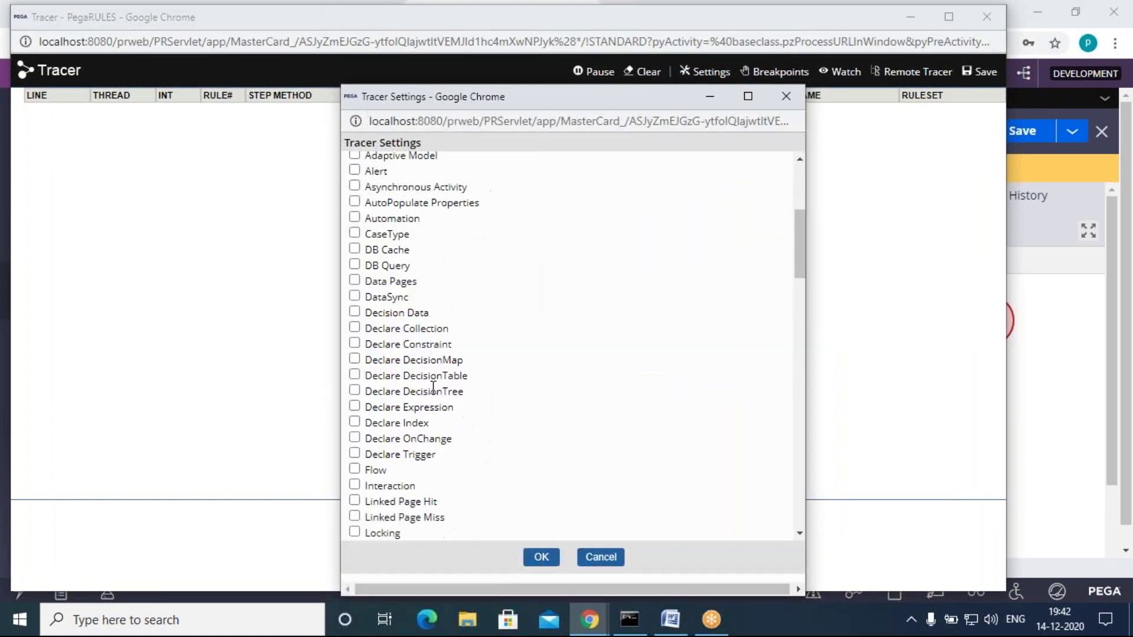
scroll(358, 457, down, 2)
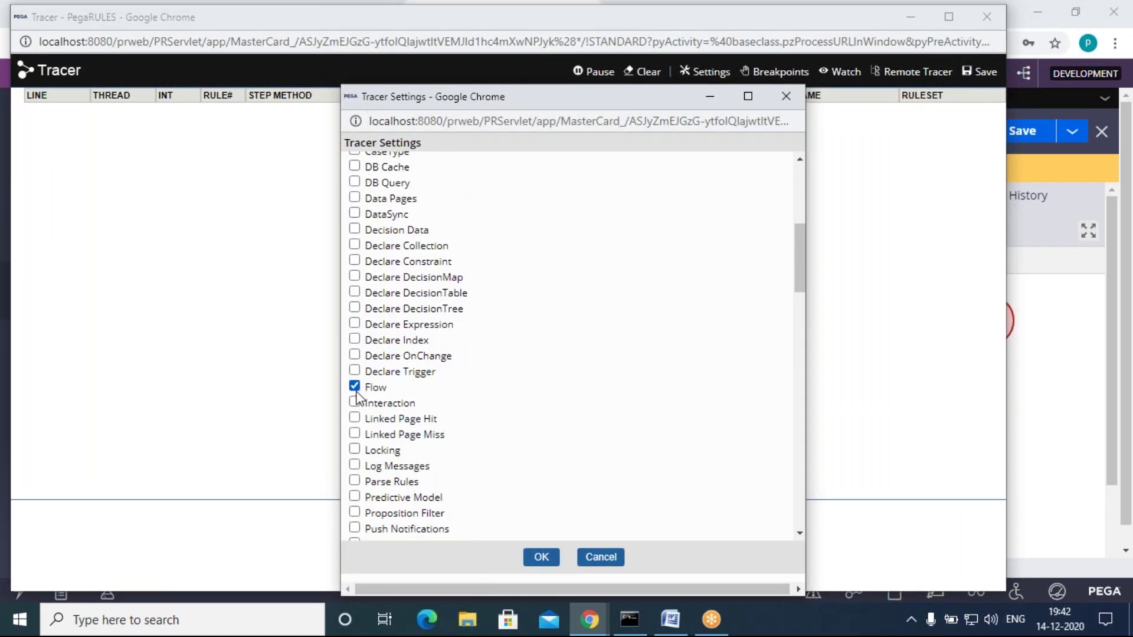
scroll(421, 462, down, 6)
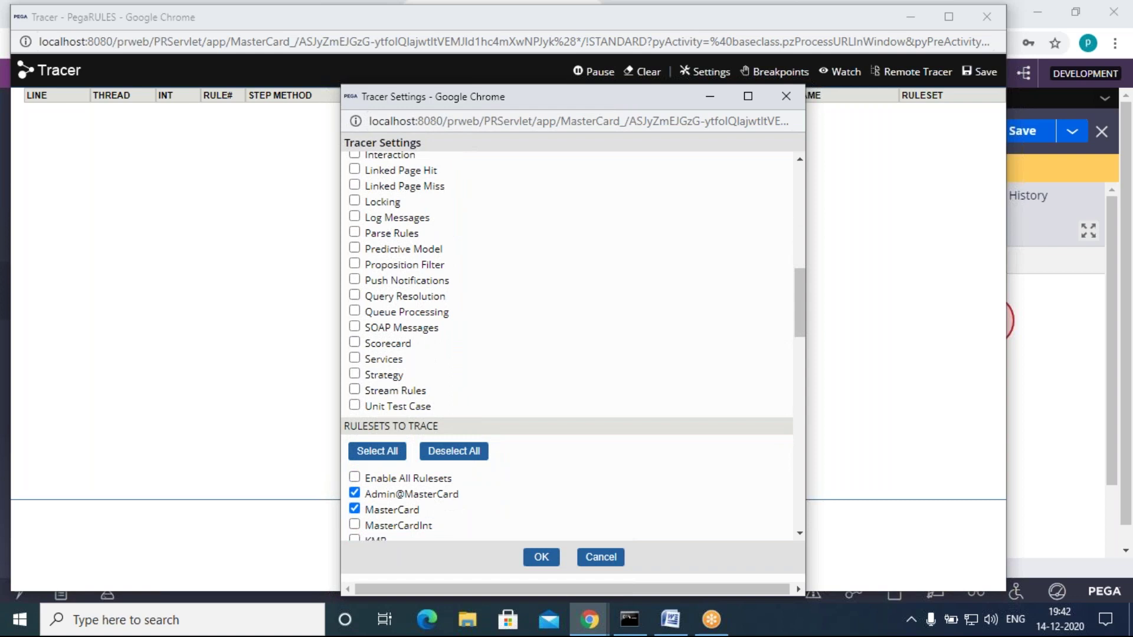
click(541, 557)
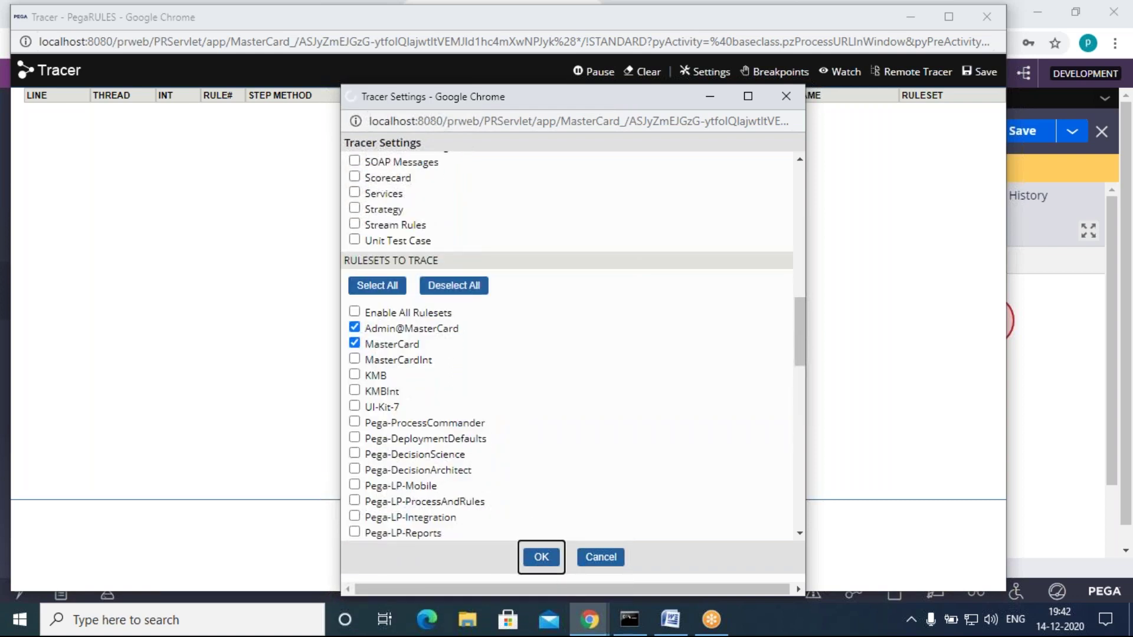
drag(290, 22, 208, 204)
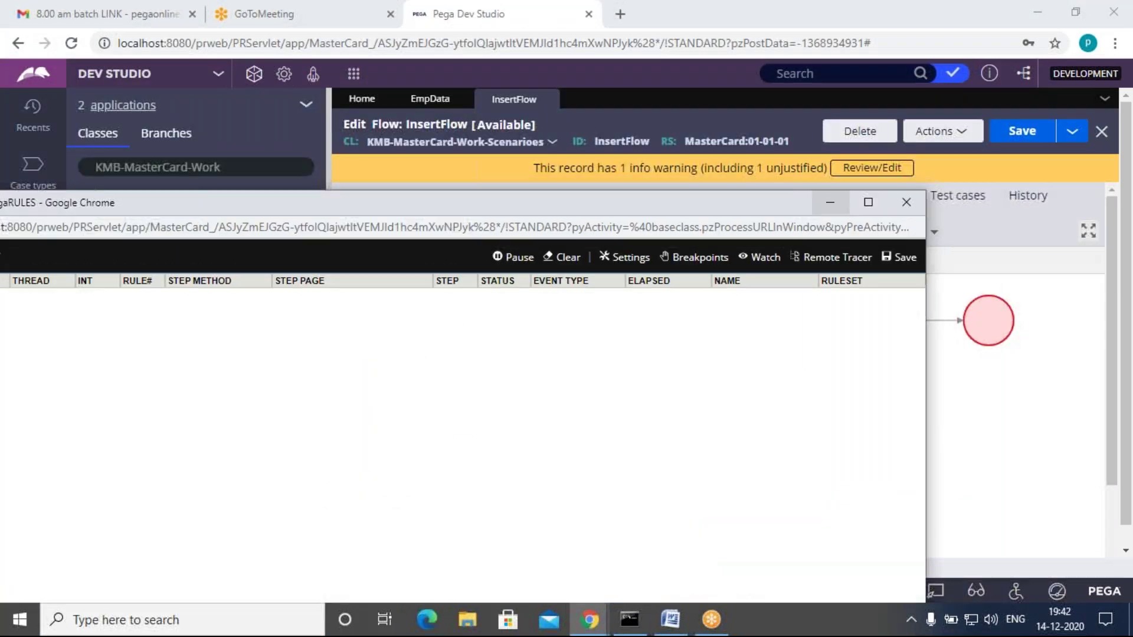
Step: Run the InsertFlow flow as a new case from its Actions menu
click(939, 150)
click(938, 147)
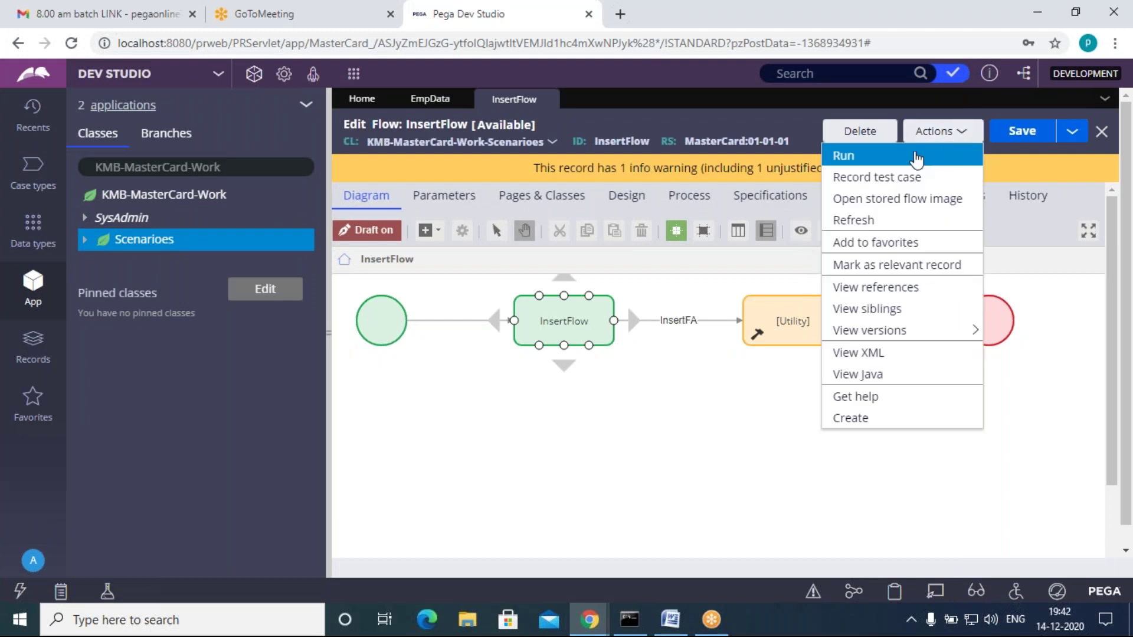
click(915, 154)
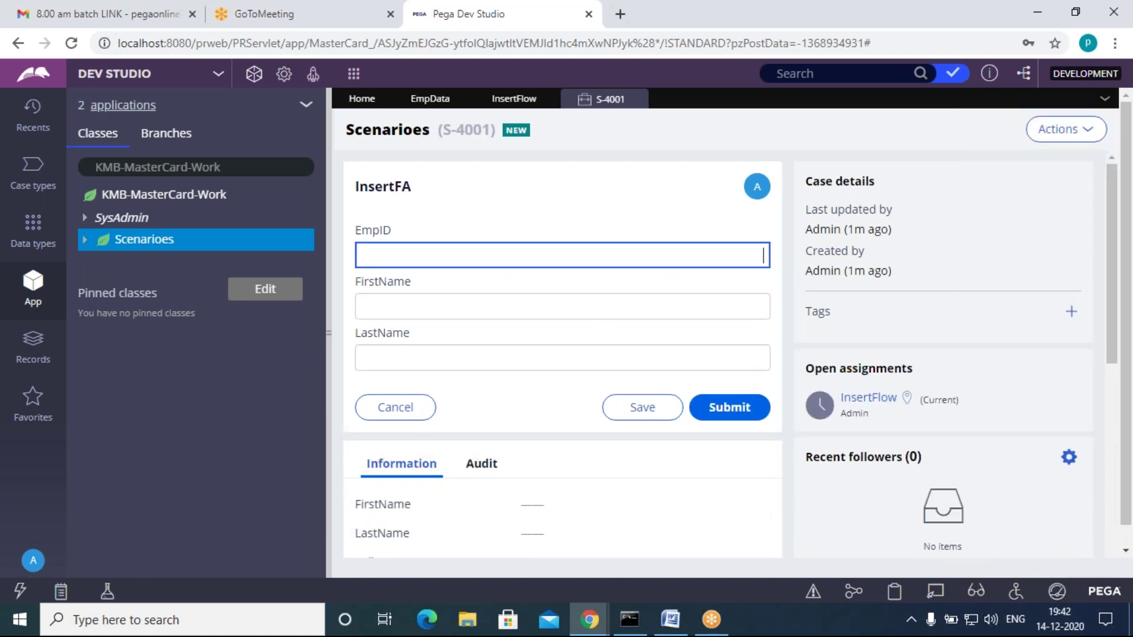
Step: Fill in EmpID 11 with the employee's first and last name and submit the form
click(464, 309)
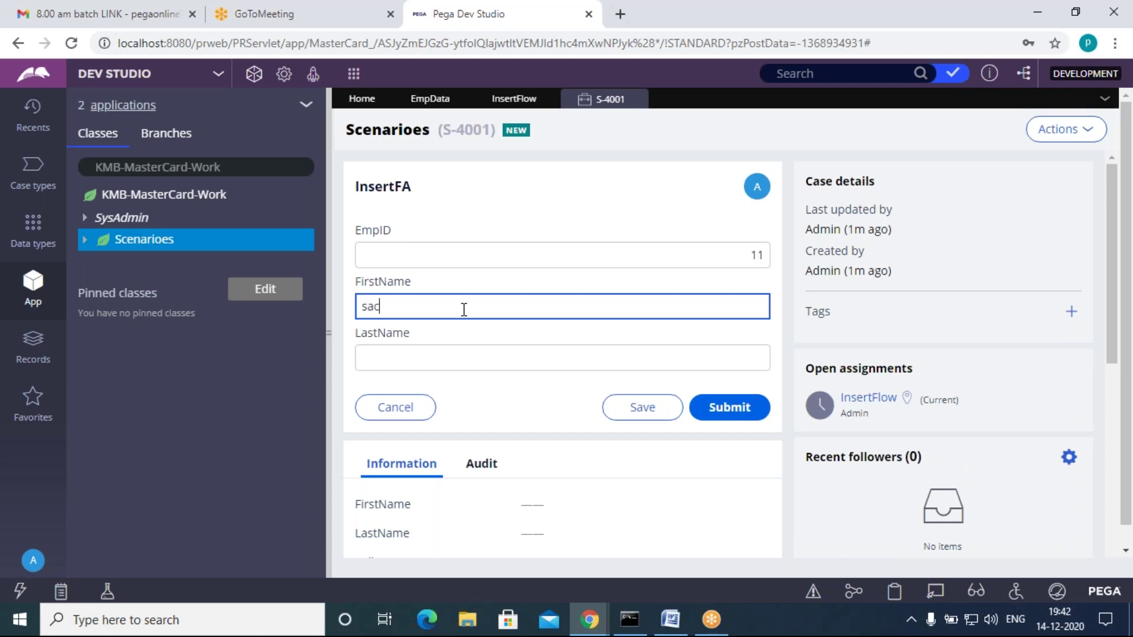
click(435, 362)
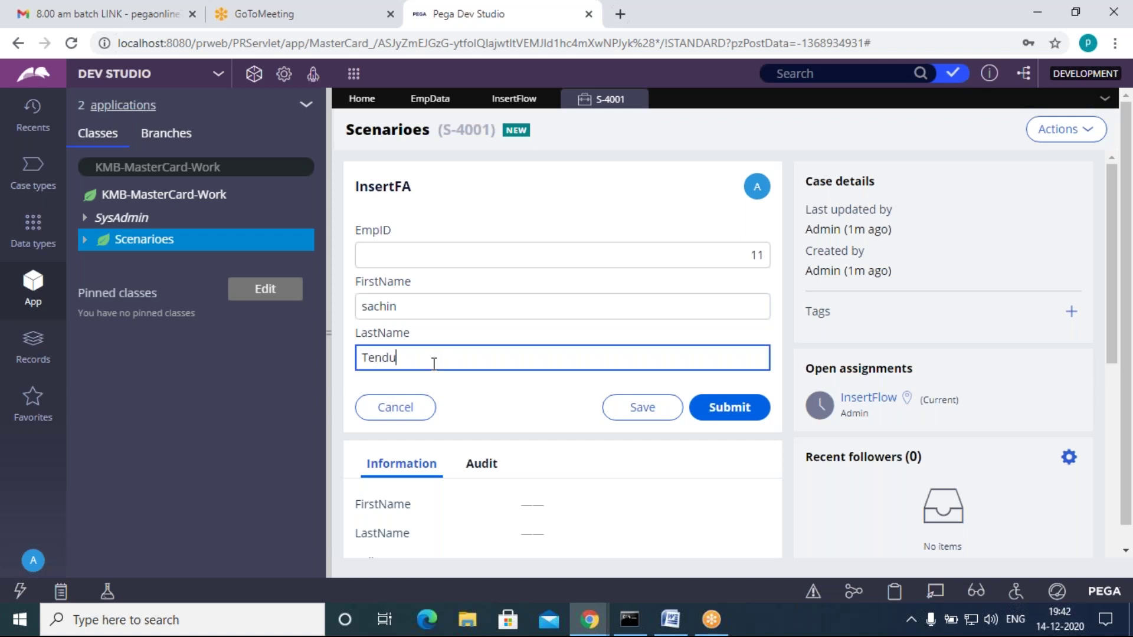
text(Tendulkar)
click(511, 420)
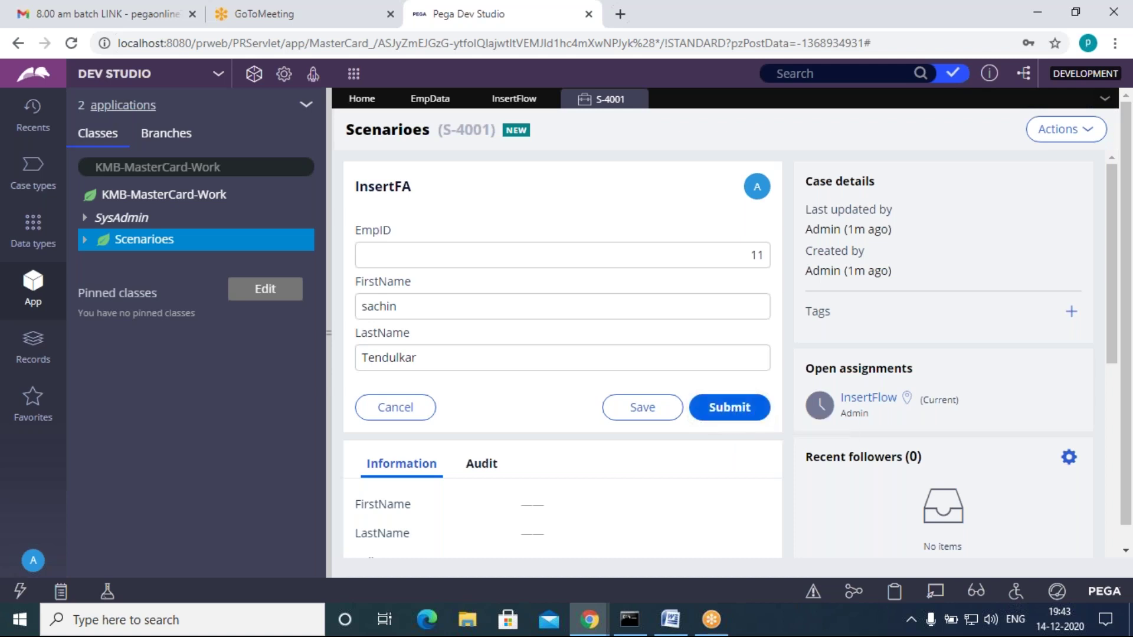
click(742, 419)
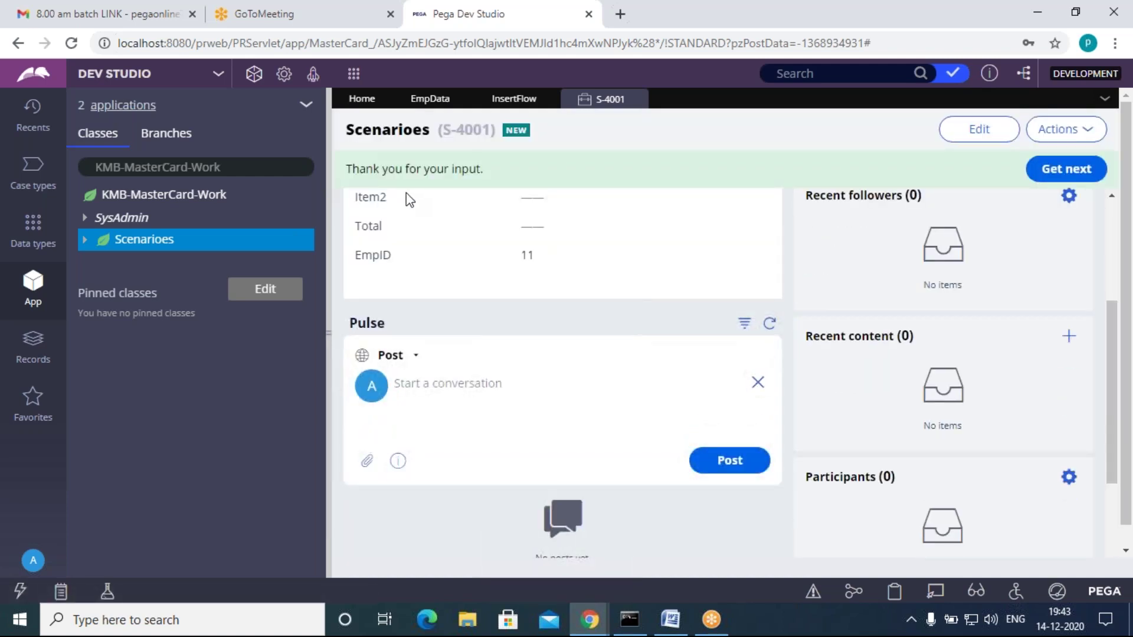
Step: Check the case's audit history showing the completed InsertFA task
drag(494, 172, 357, 172)
click(519, 202)
scroll(488, 383, up, 3)
click(481, 223)
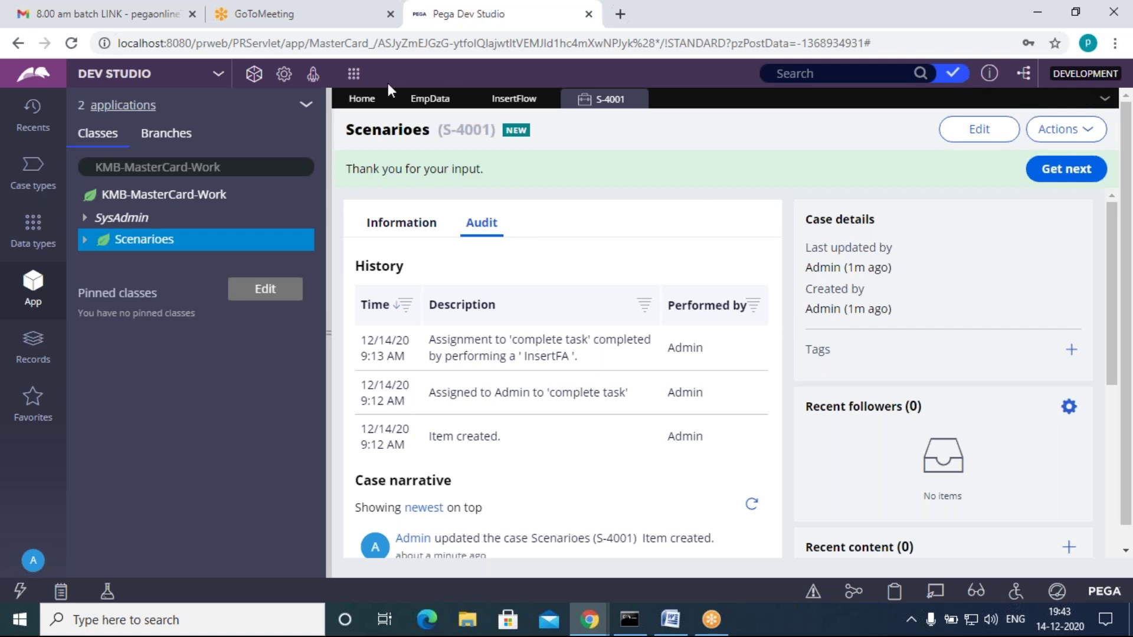
click(514, 105)
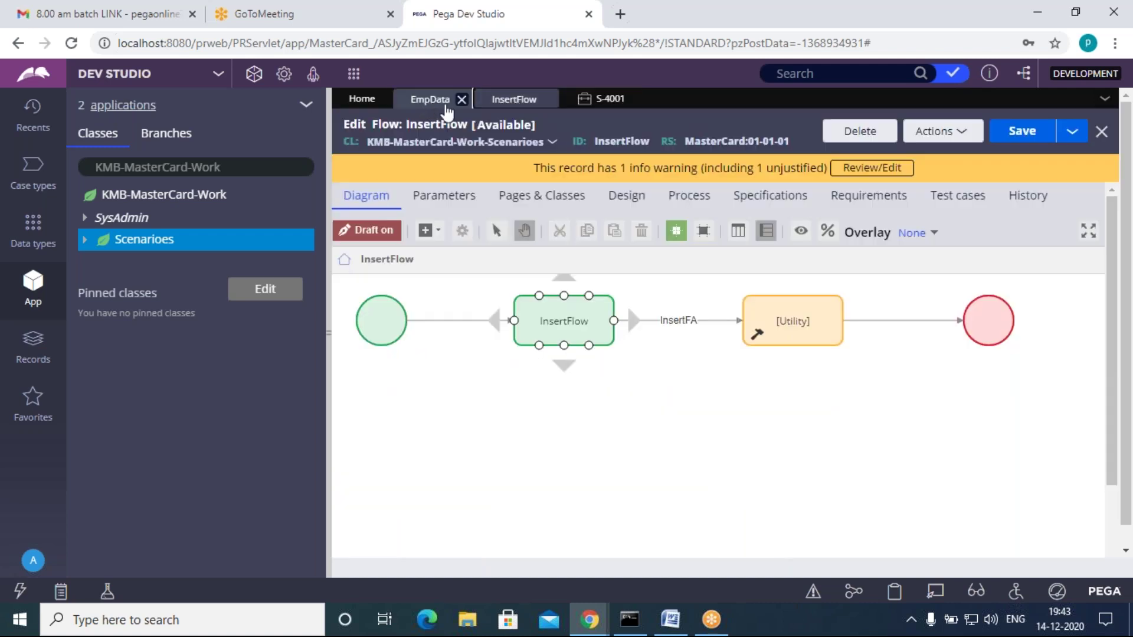
Step: Refresh the EmpData records so the EmpID 11 row appears, and open File Explorer
click(435, 101)
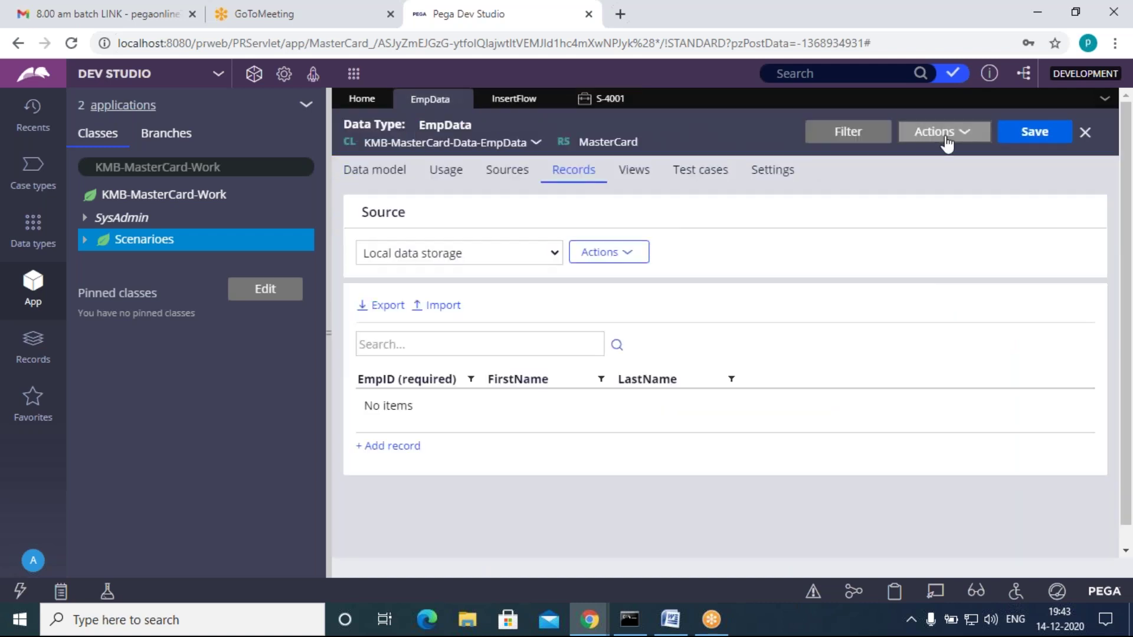
click(947, 144)
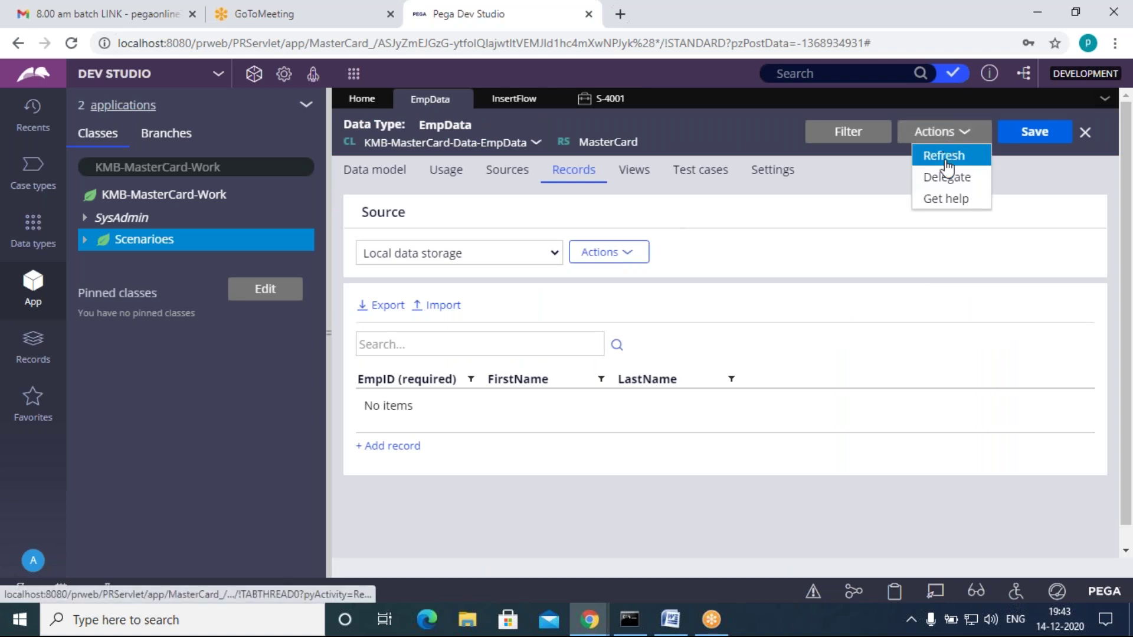
click(944, 156)
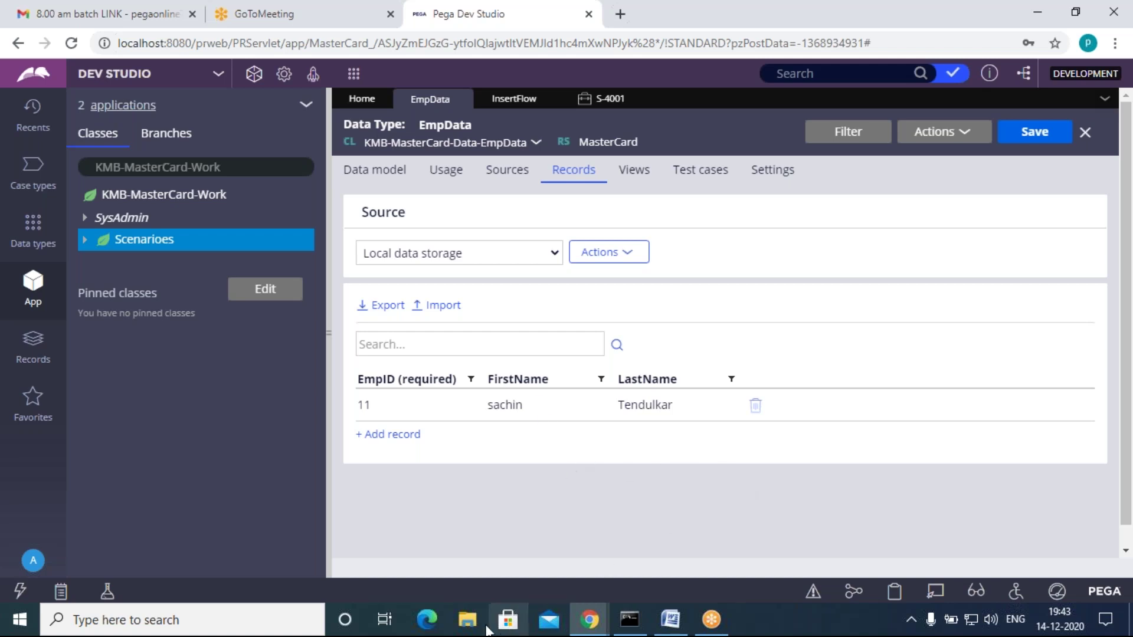
click(468, 619)
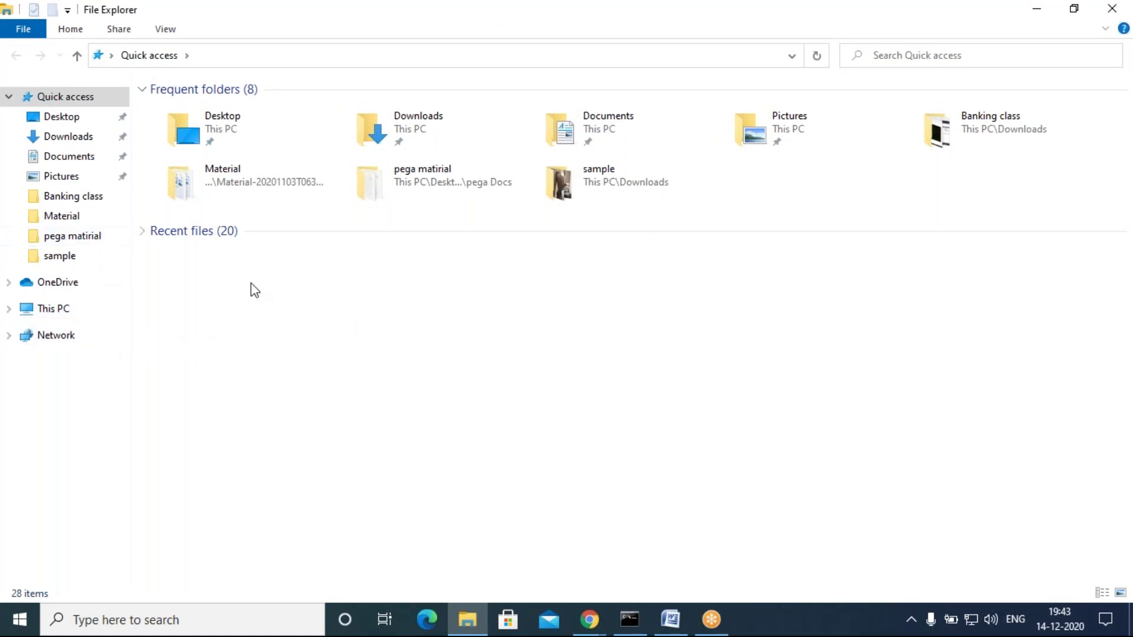
Step: Show This PC in a maximized File Explorer window and select Local Disk (C:)
click(61, 312)
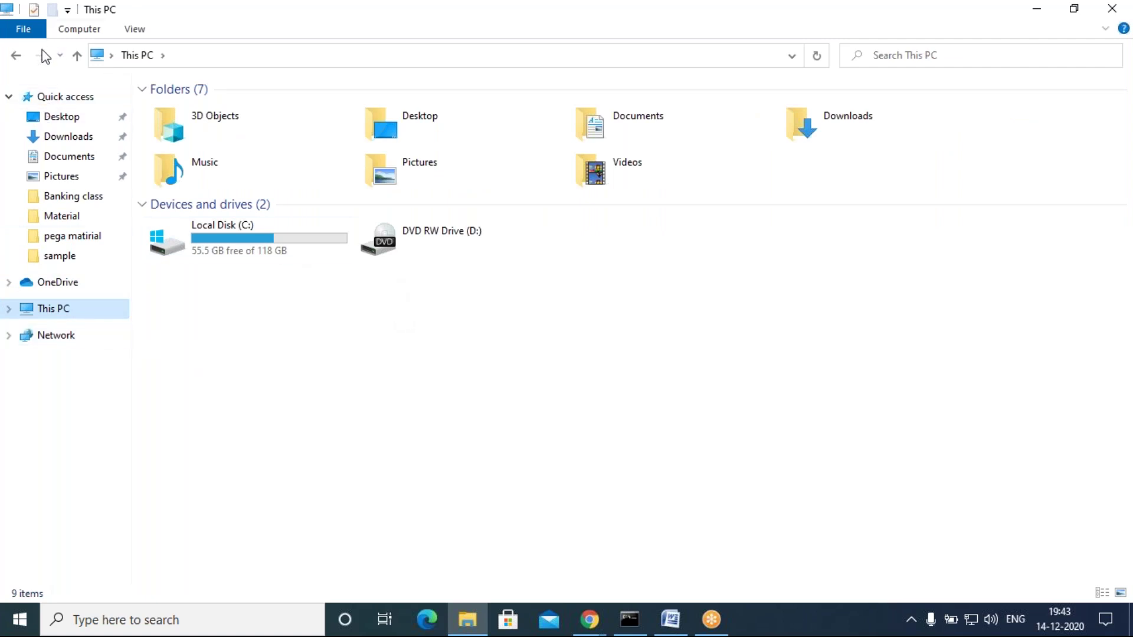
drag(271, 18, 218, 174)
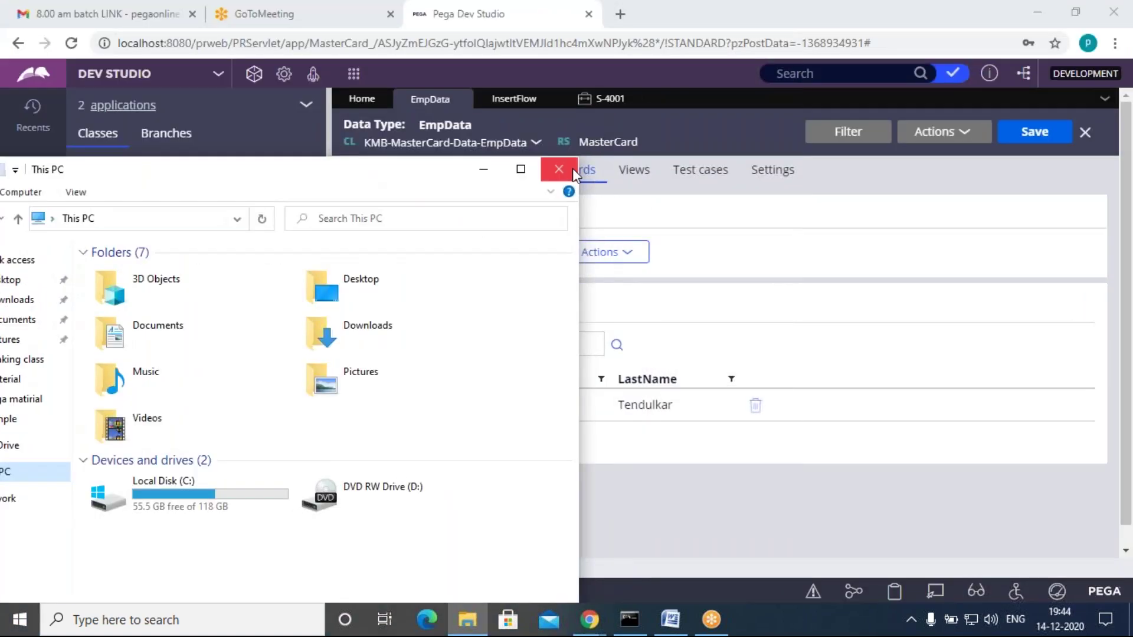
click(570, 168)
click(468, 619)
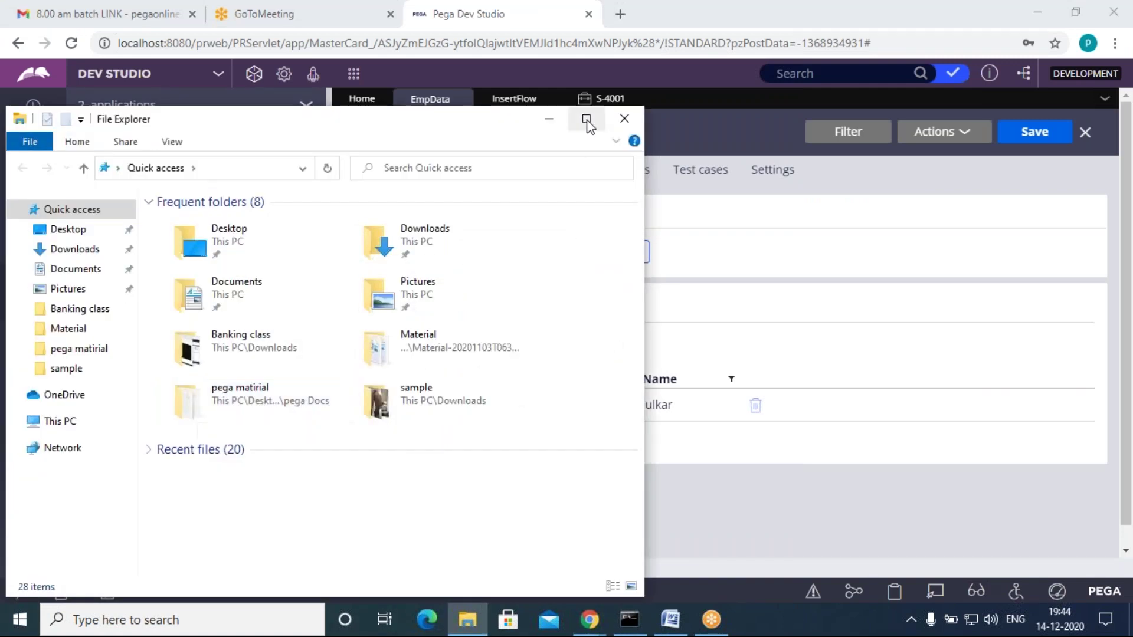
click(551, 120)
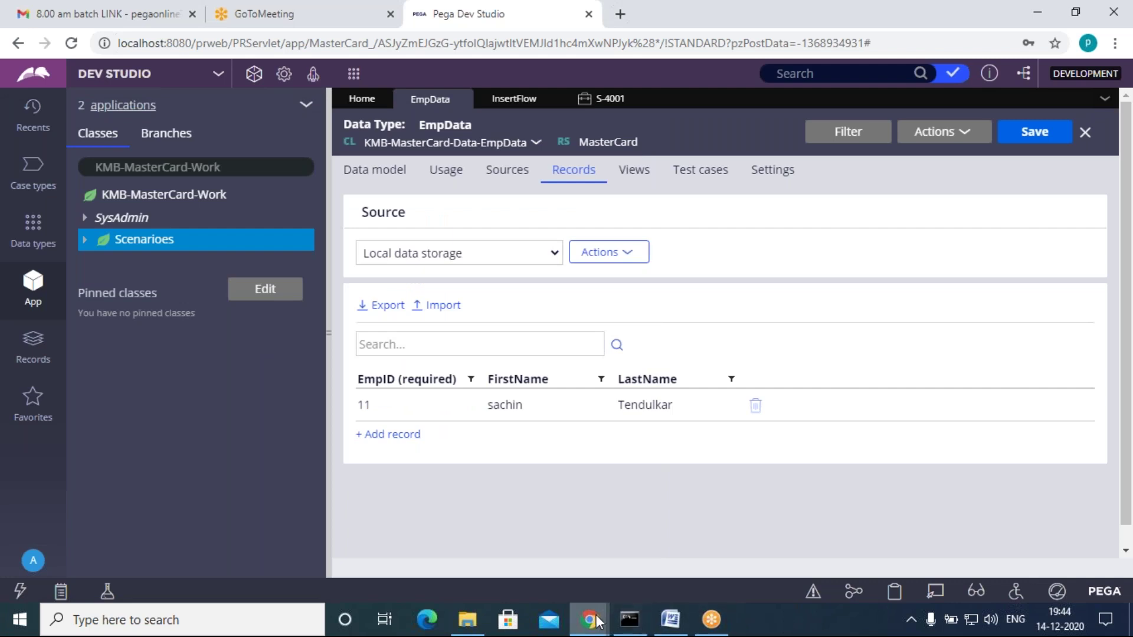
click(468, 620)
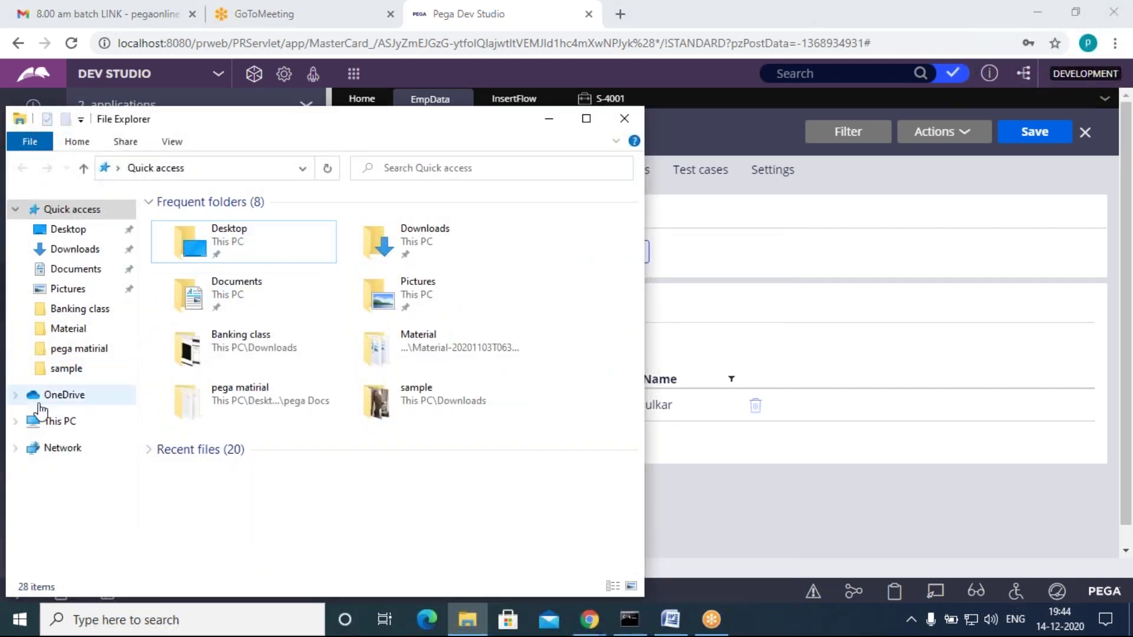
click(55, 422)
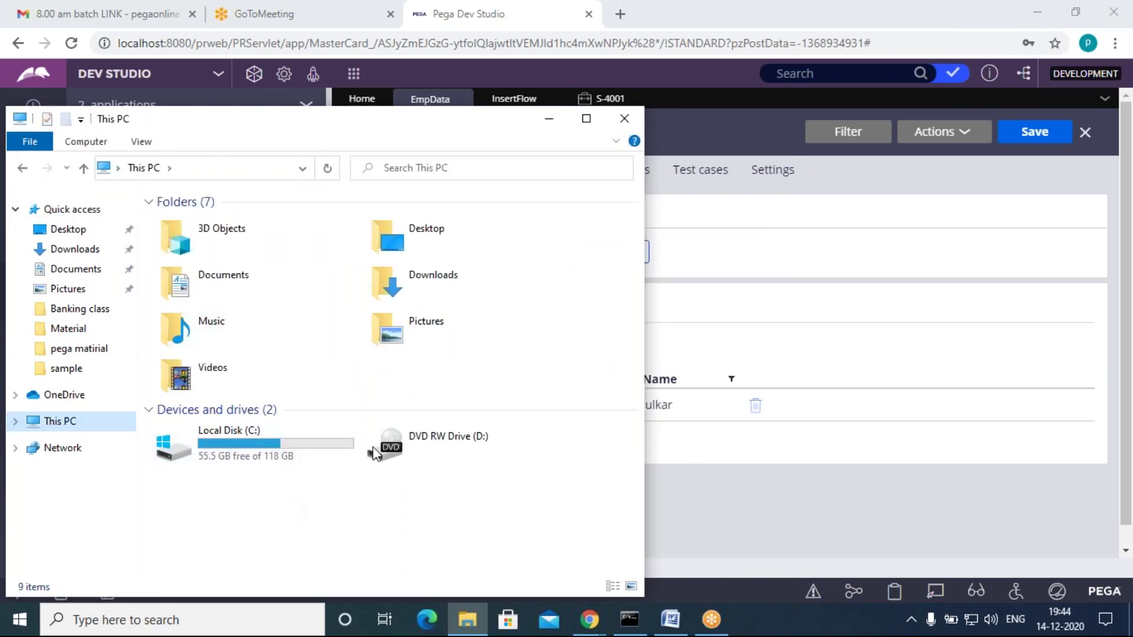
click(590, 124)
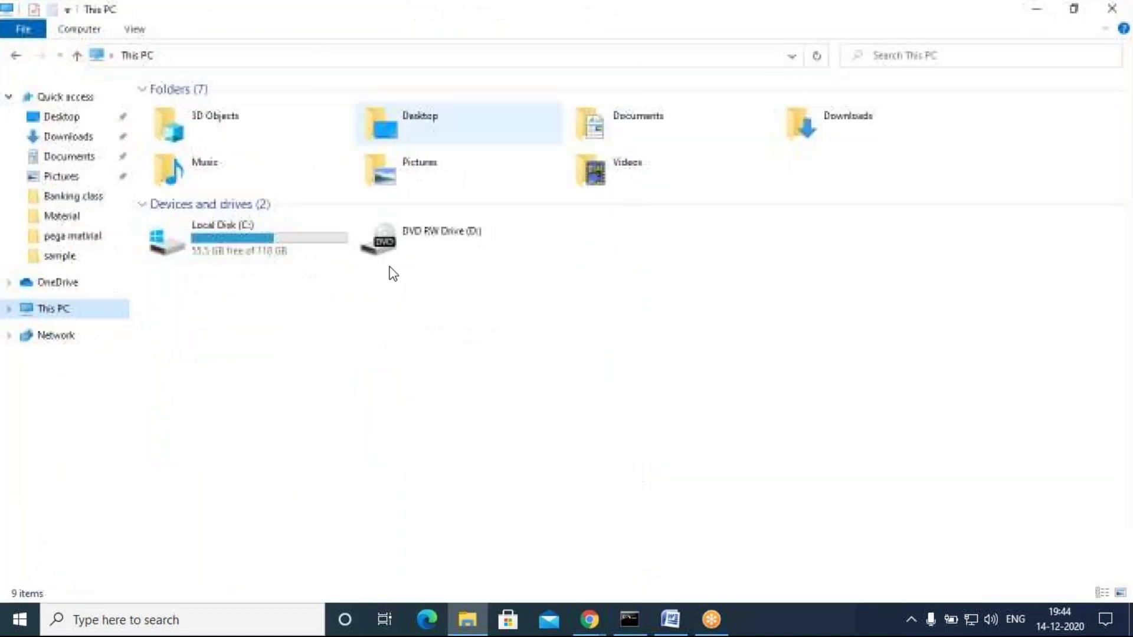
click(254, 245)
Step: Browse to C:\PRPCPersonalEdition\pgsql\pgAdmin 4\bin and launch pgAdmin4
double_click(253, 242)
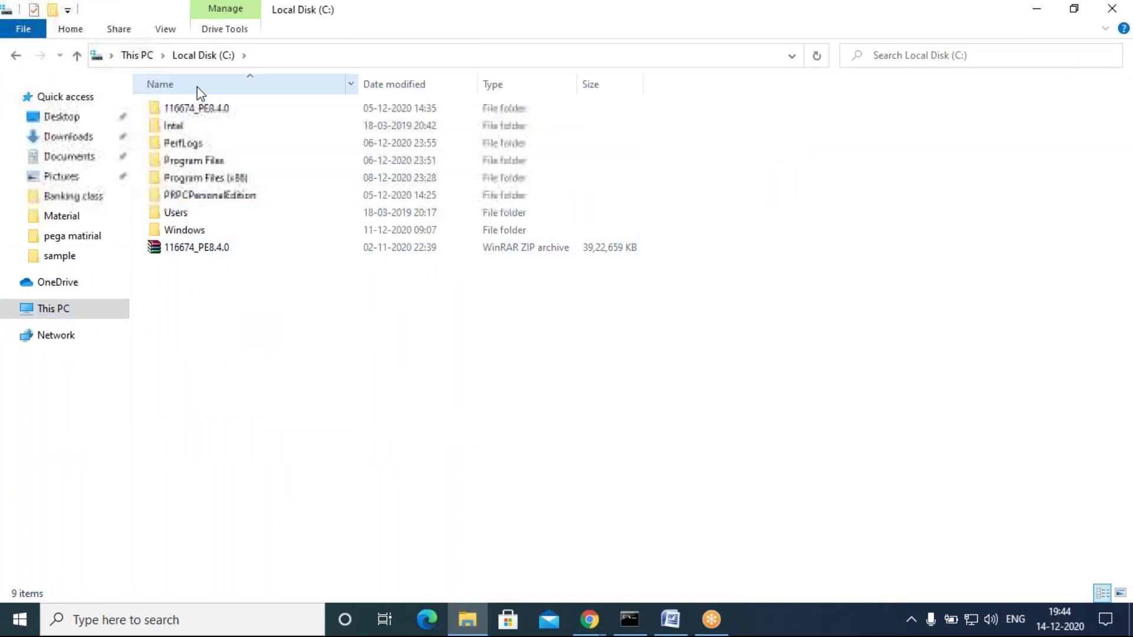
double_click(200, 195)
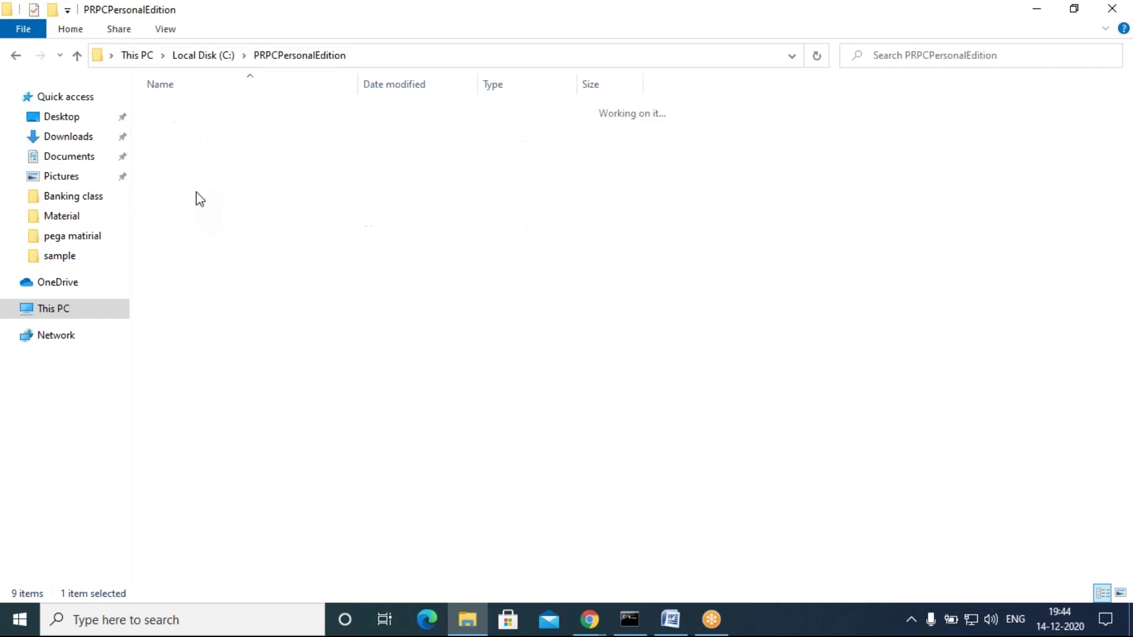
double_click(177, 144)
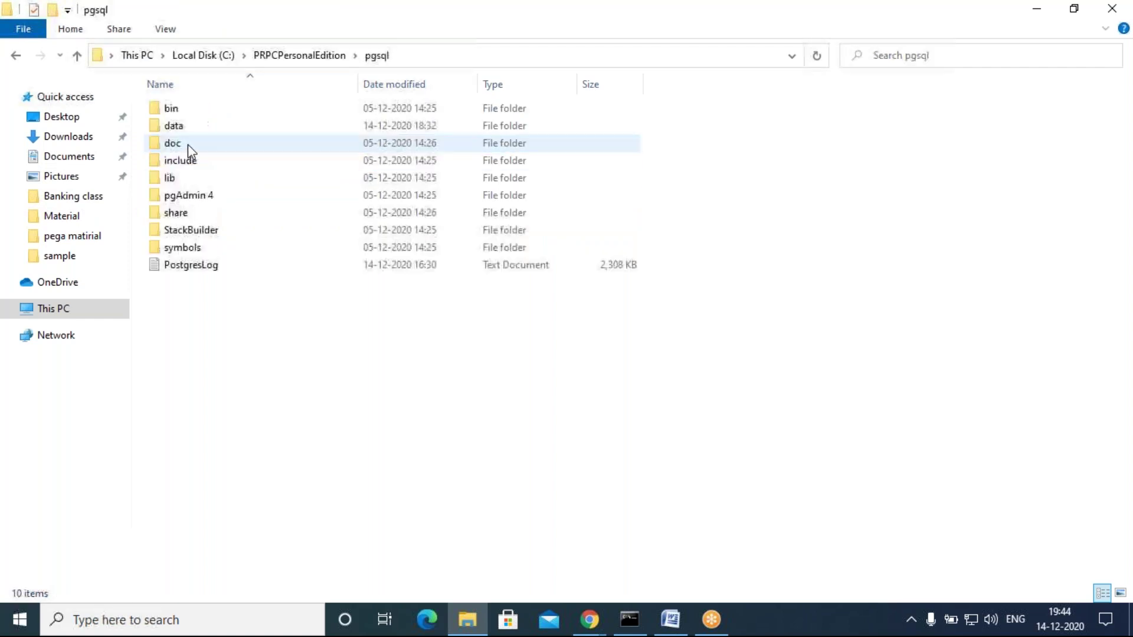
double_click(215, 198)
double_click(180, 111)
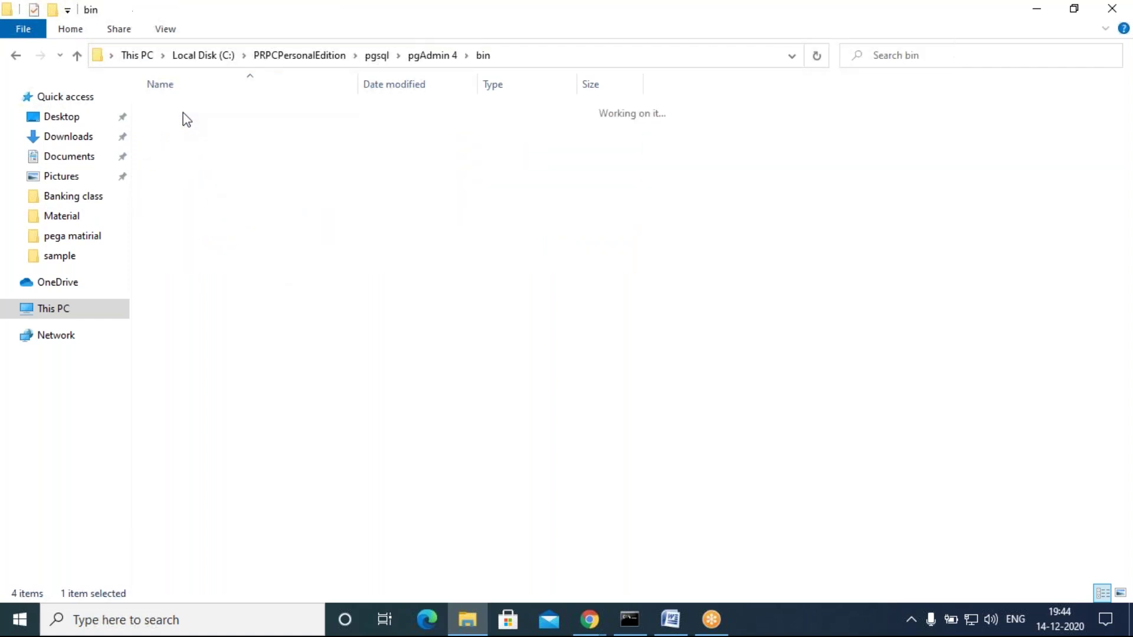
double_click(188, 248)
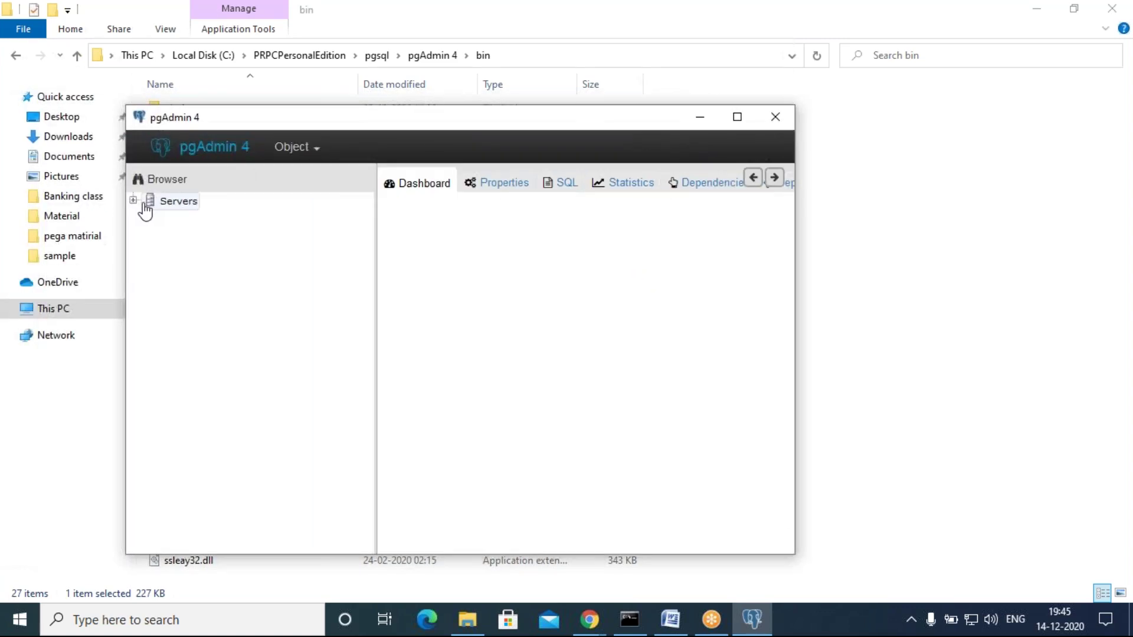
Step: Connect to the Pega 8.4 server and expand postgres > data schema > Tables, widening the tree
click(150, 220)
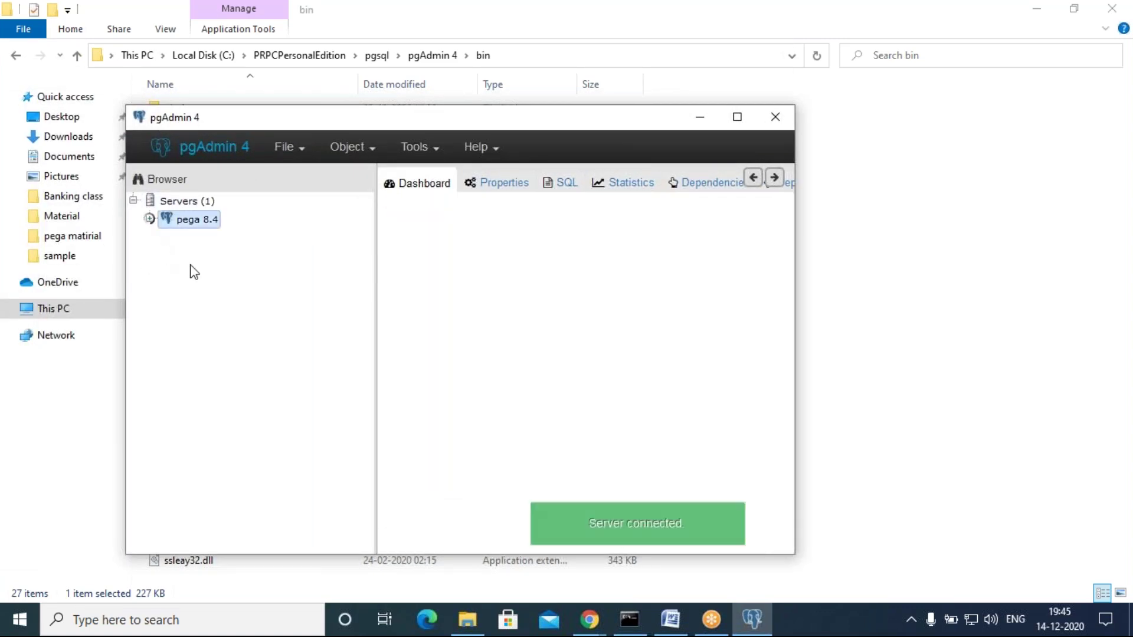
click(183, 255)
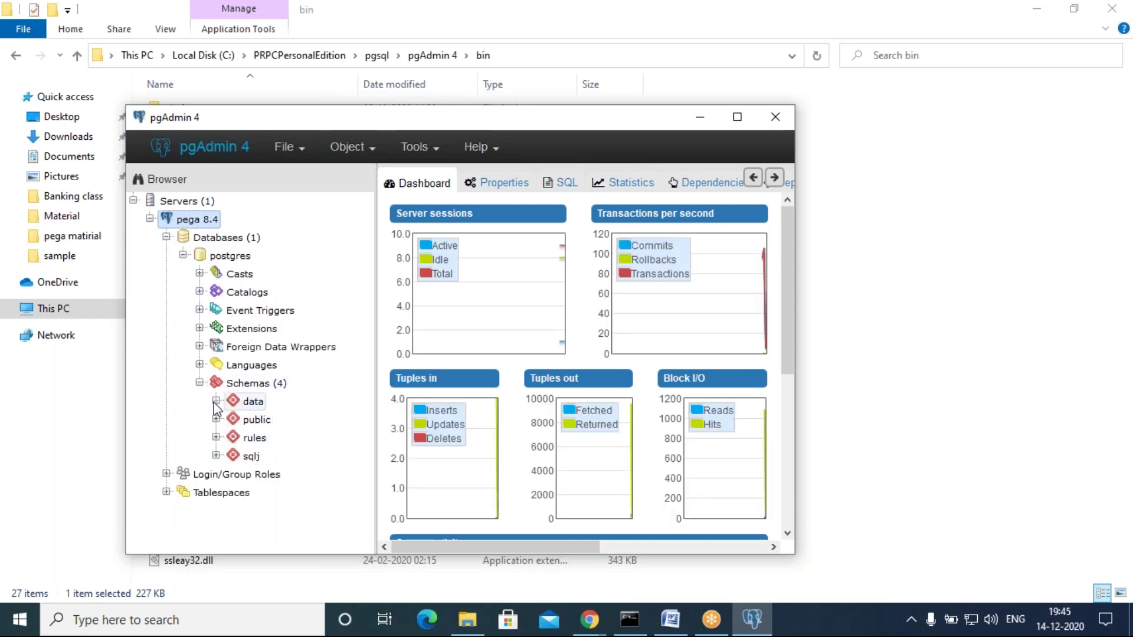
click(216, 403)
scroll(273, 462, down, 1)
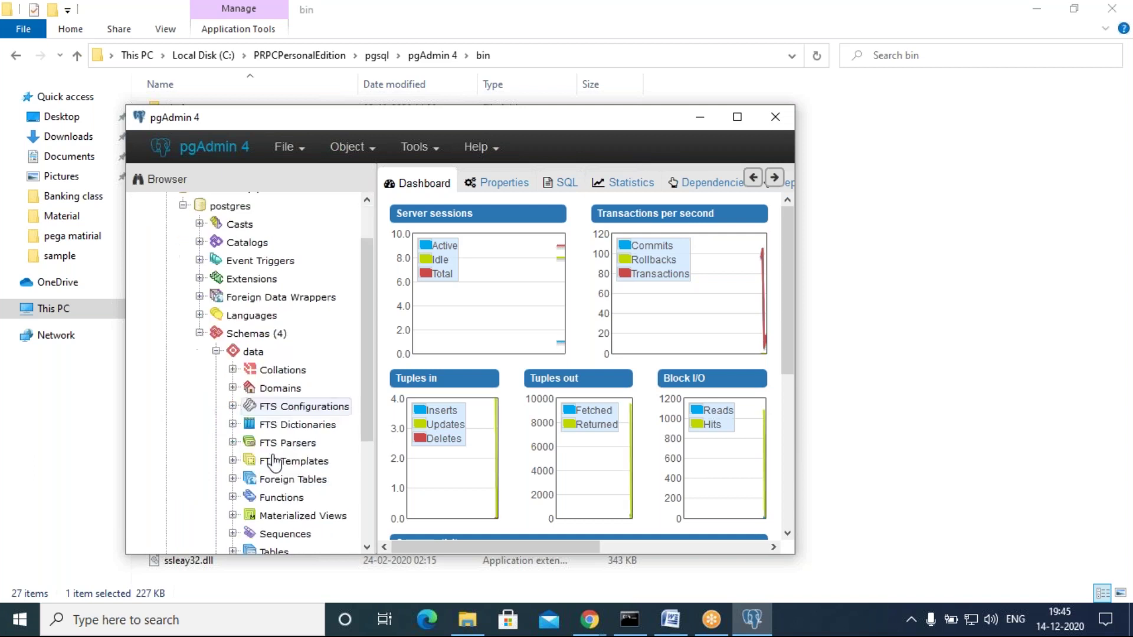
scroll(273, 462, down, 3)
click(233, 399)
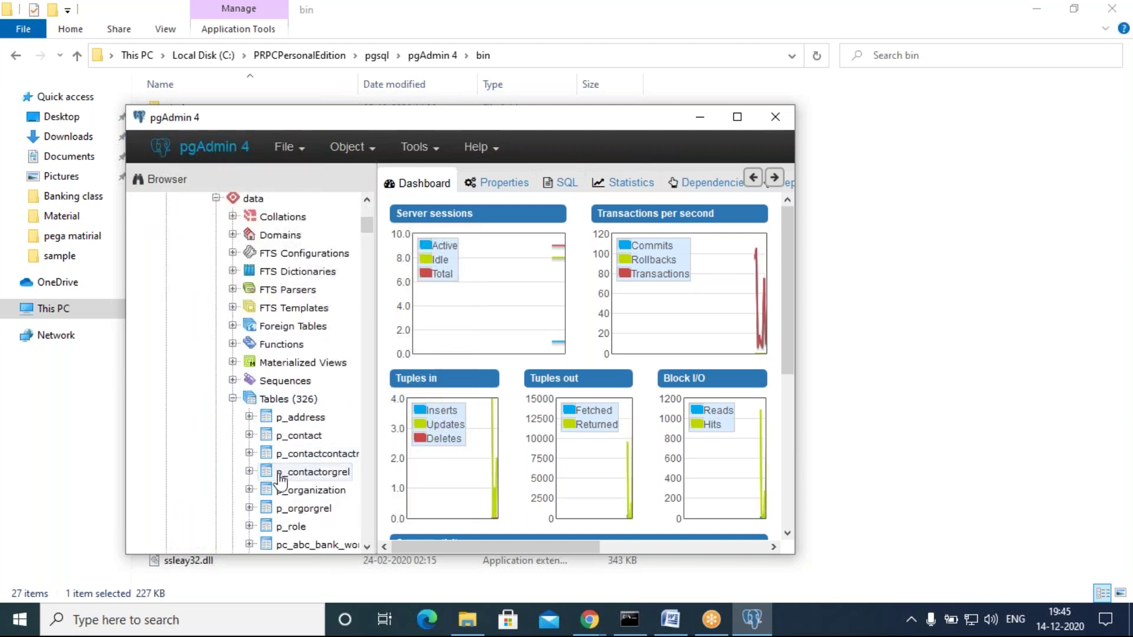
scroll(354, 494, down, 8)
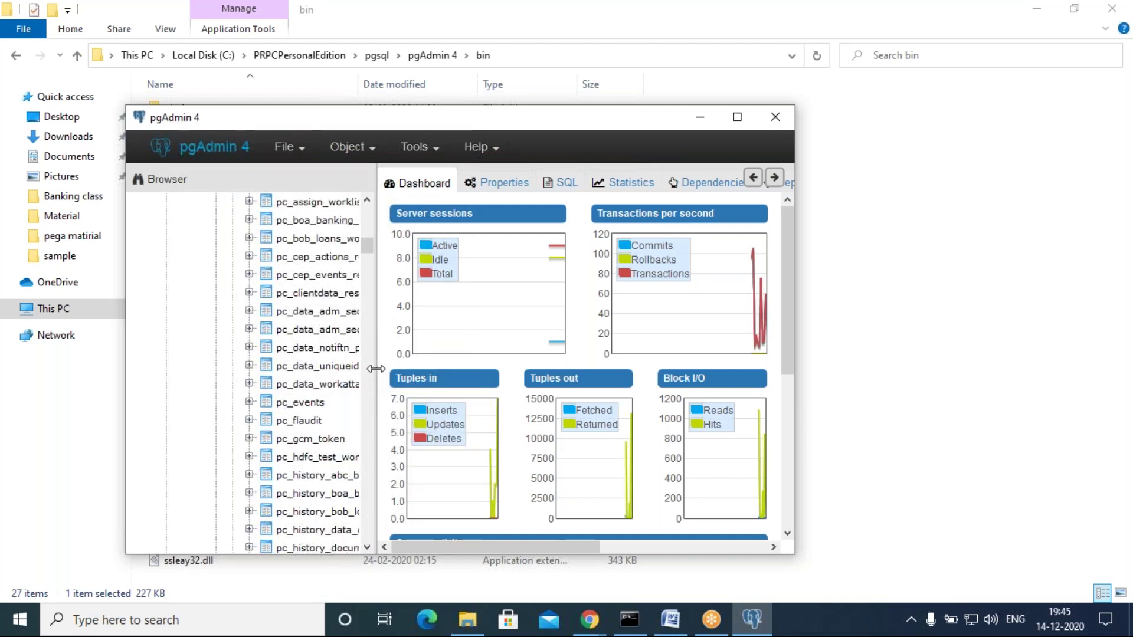
drag(402, 368, 475, 367)
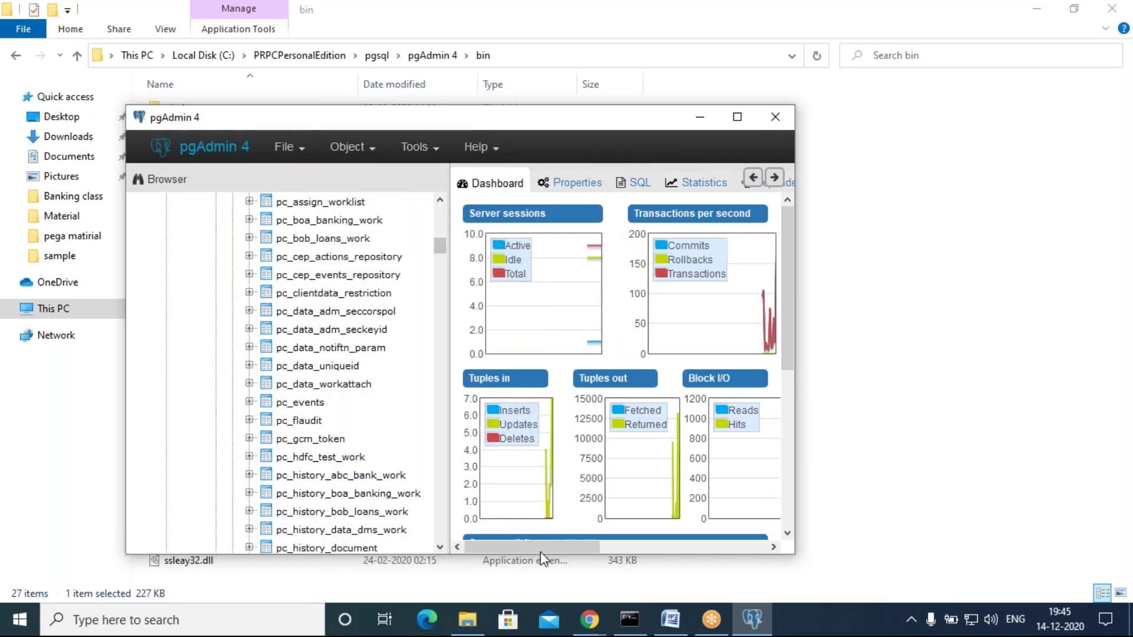
Step: Locate pr_kmb_mastercard_data_empdata in the table list and bring up its actions menu
mouse_move(592, 619)
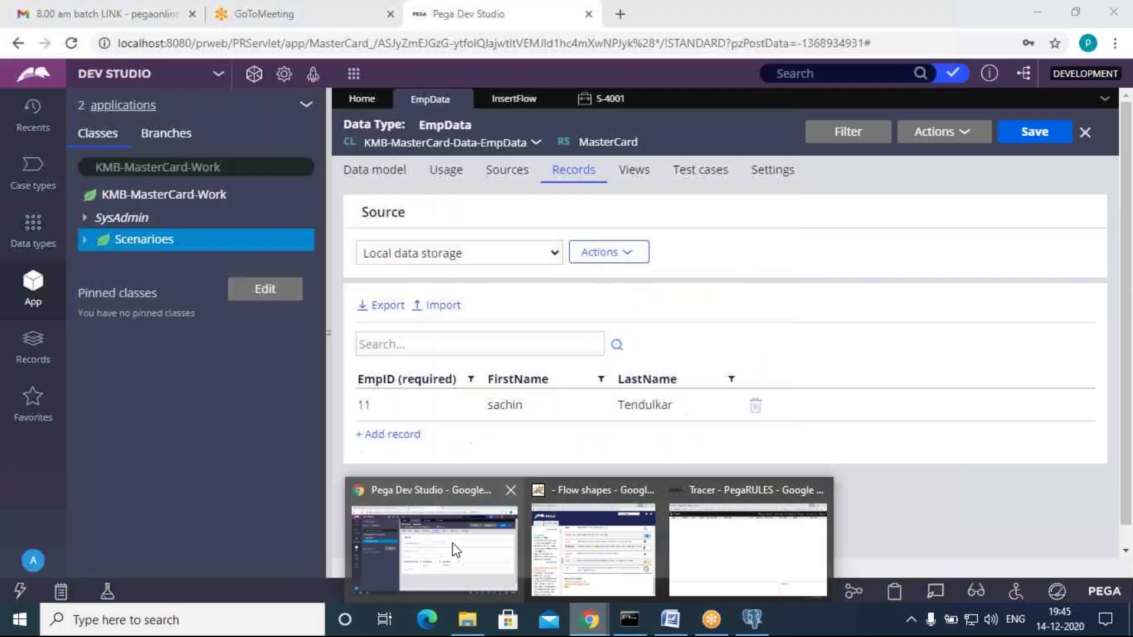
click(457, 550)
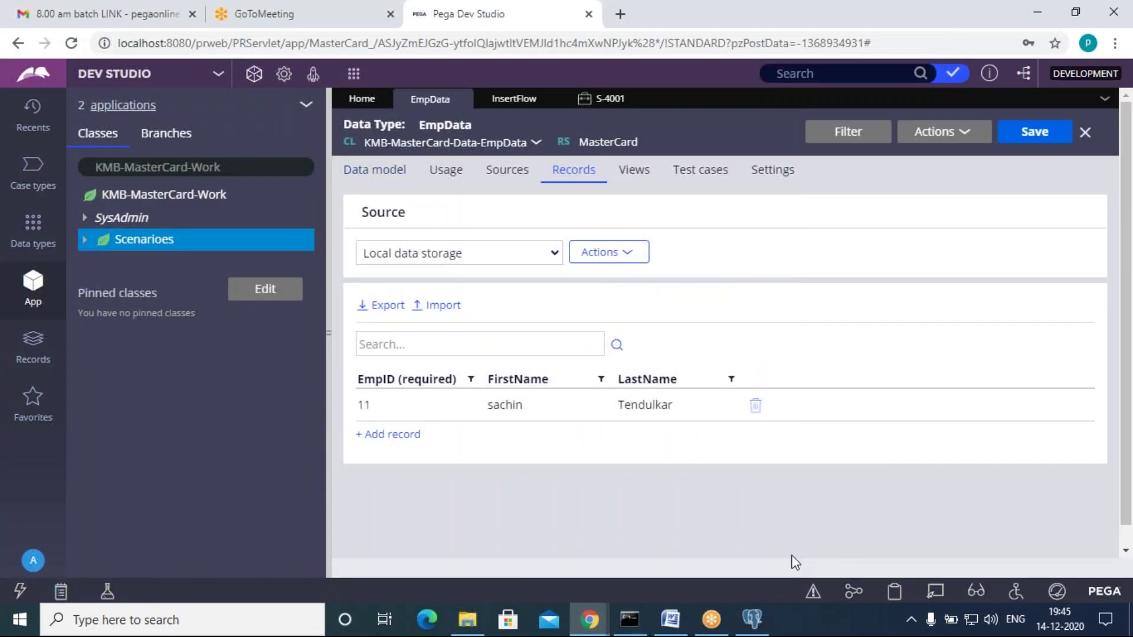
click(753, 618)
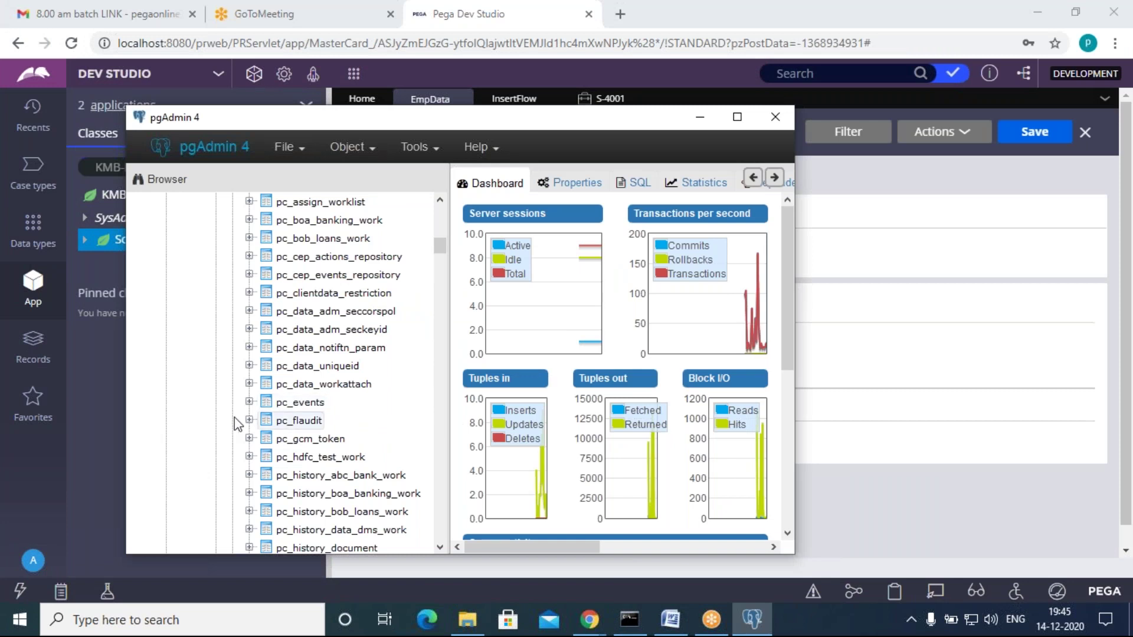
scroll(334, 487, down, 3)
scroll(334, 488, down, 15)
scroll(334, 488, down, 8)
scroll(334, 488, up, 1)
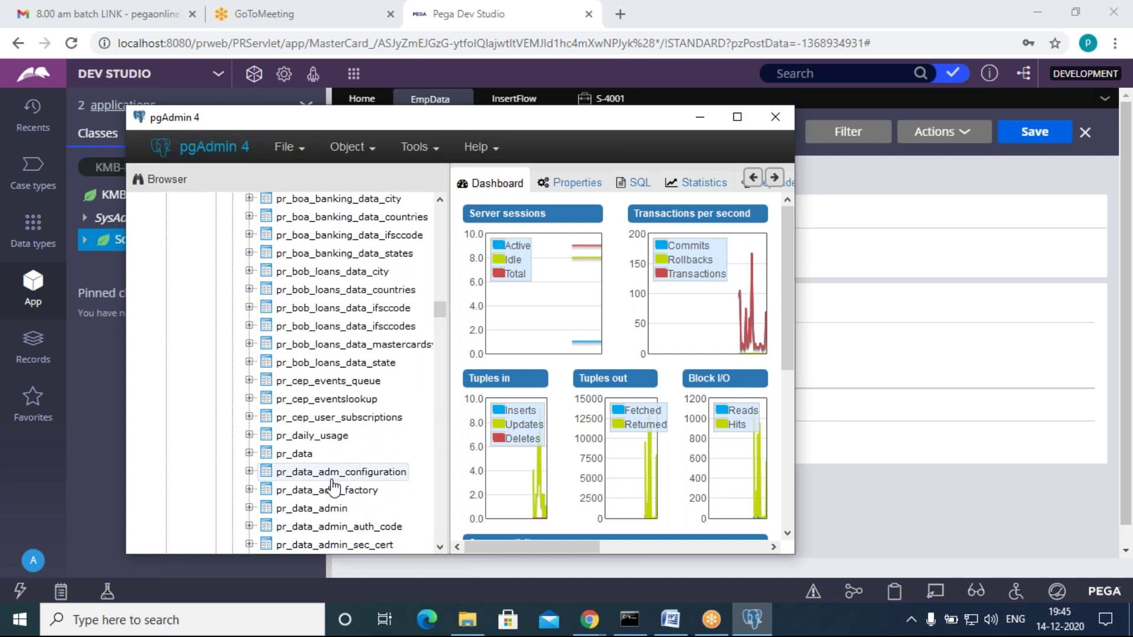
scroll(334, 488, down, 2)
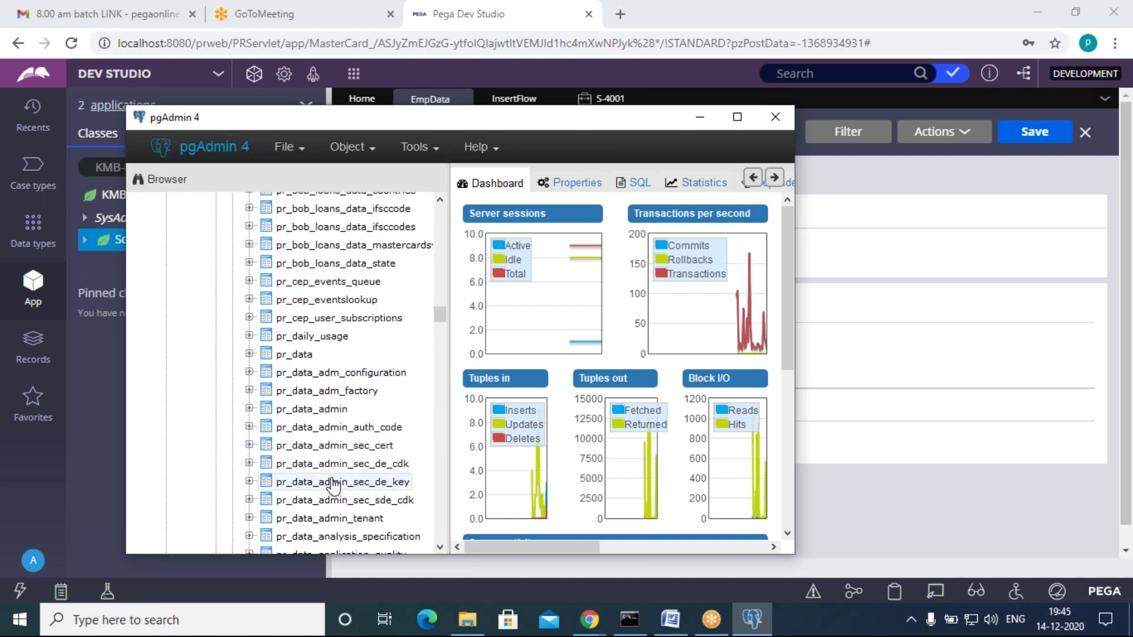
scroll(334, 487, down, 12)
scroll(334, 488, down, 5)
scroll(334, 487, down, 20)
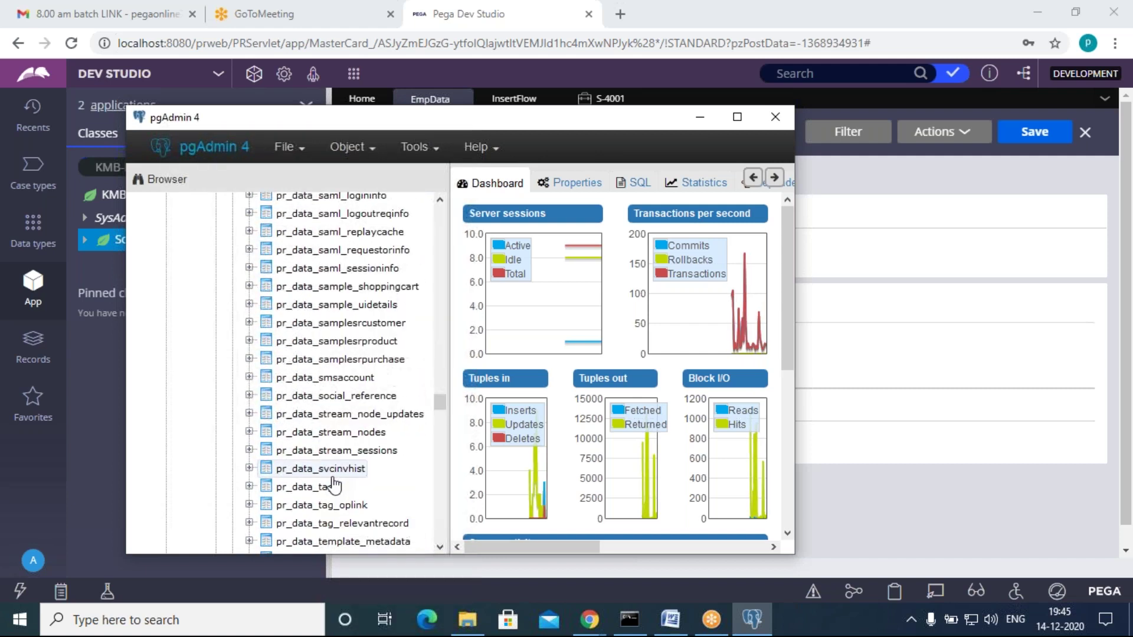
scroll(334, 488, down, 5)
scroll(334, 484, down, 4)
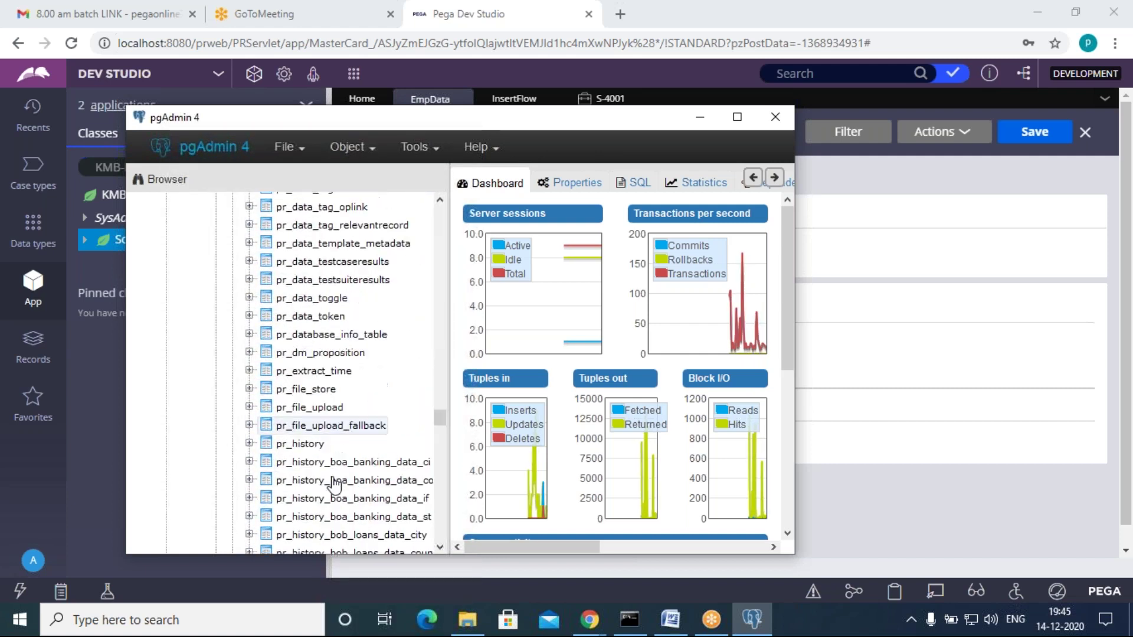
scroll(334, 483, down, 3)
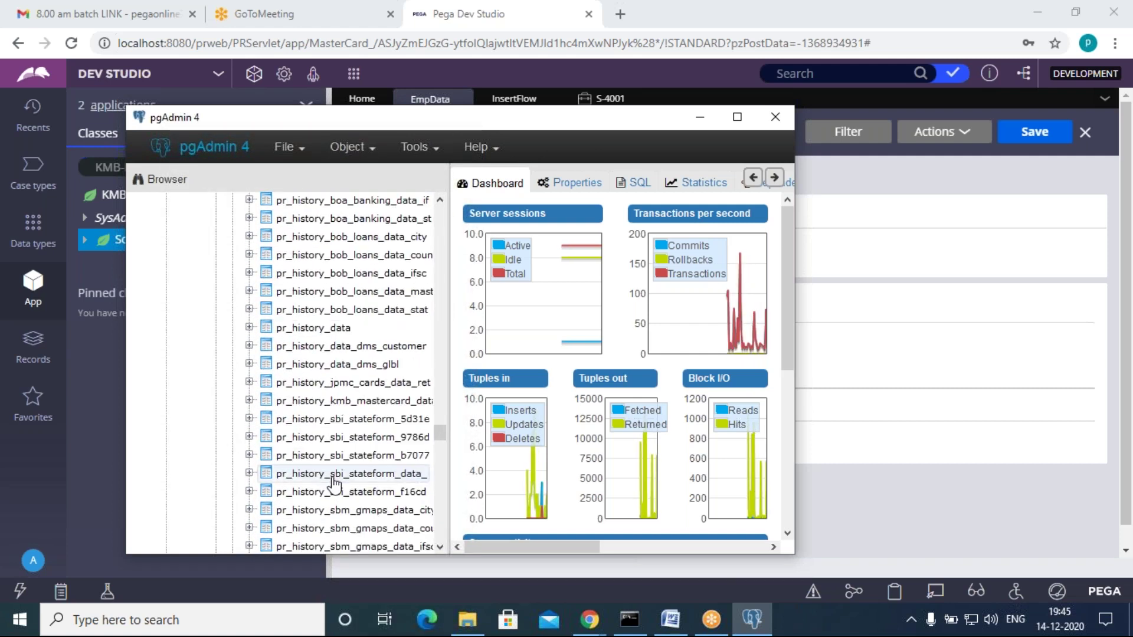
scroll(334, 483, down, 15)
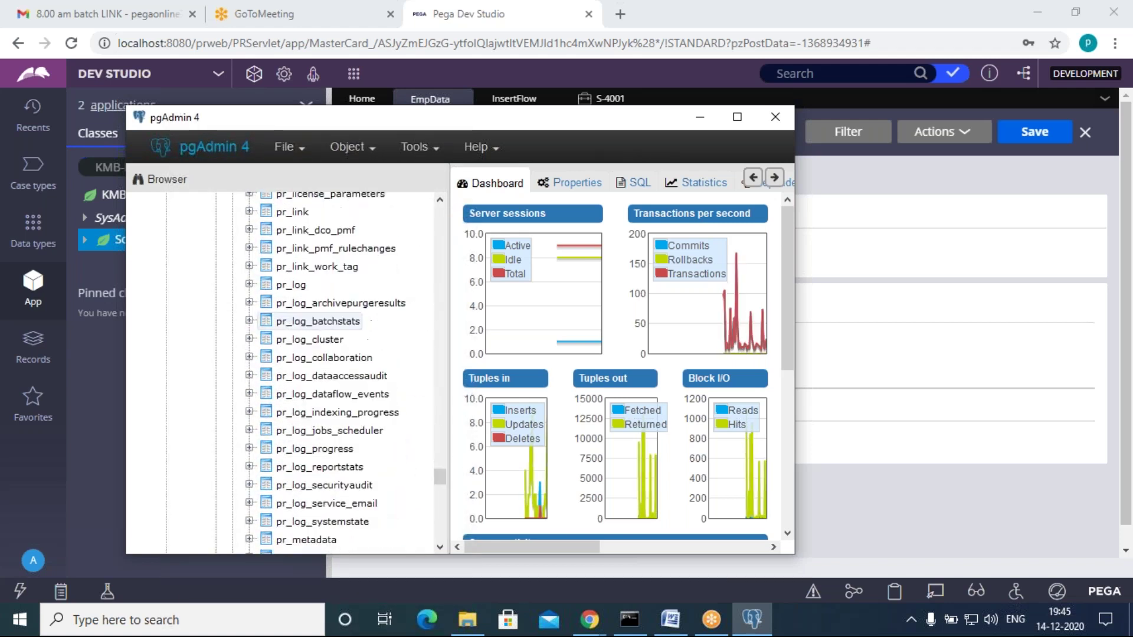
scroll(334, 484, down, 3)
scroll(334, 481, down, 3)
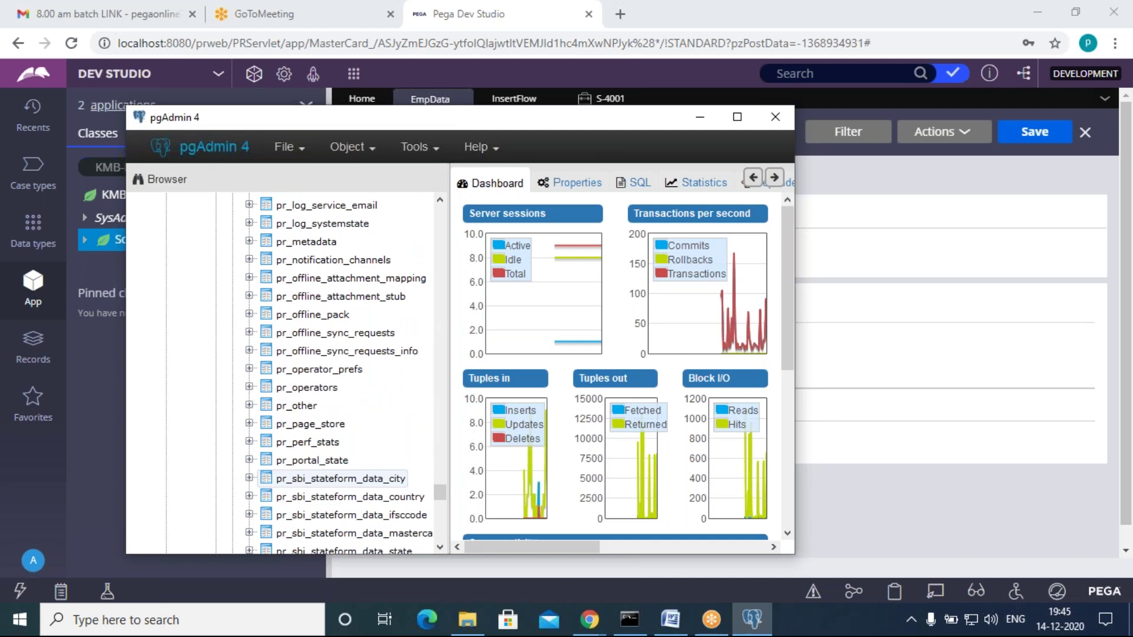
scroll(334, 481, down, 5)
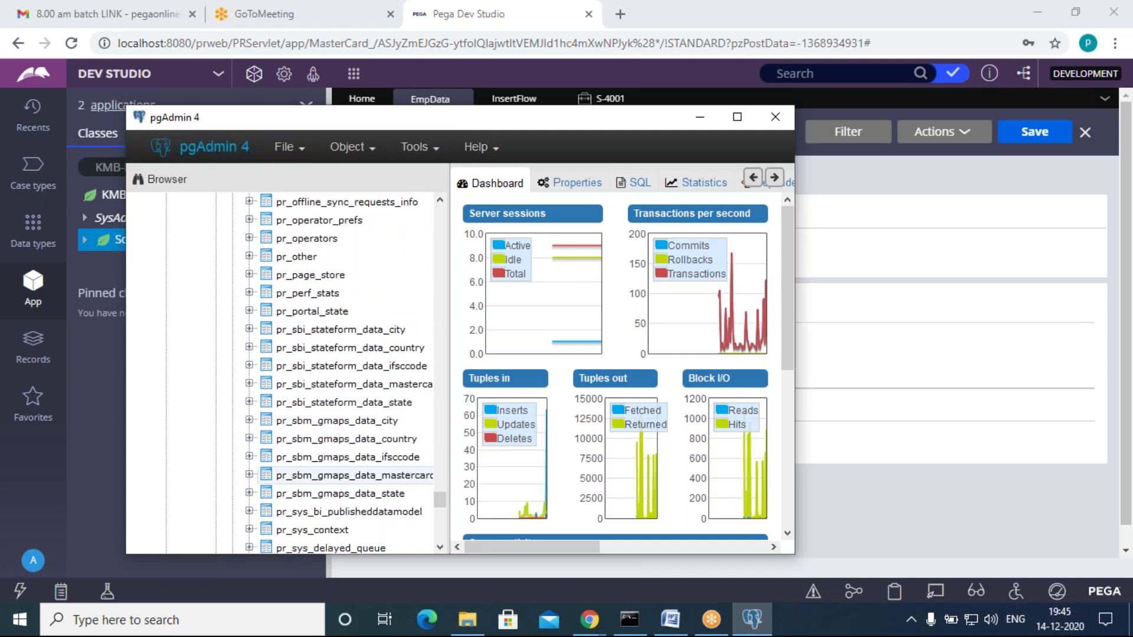
scroll(334, 481, up, 3)
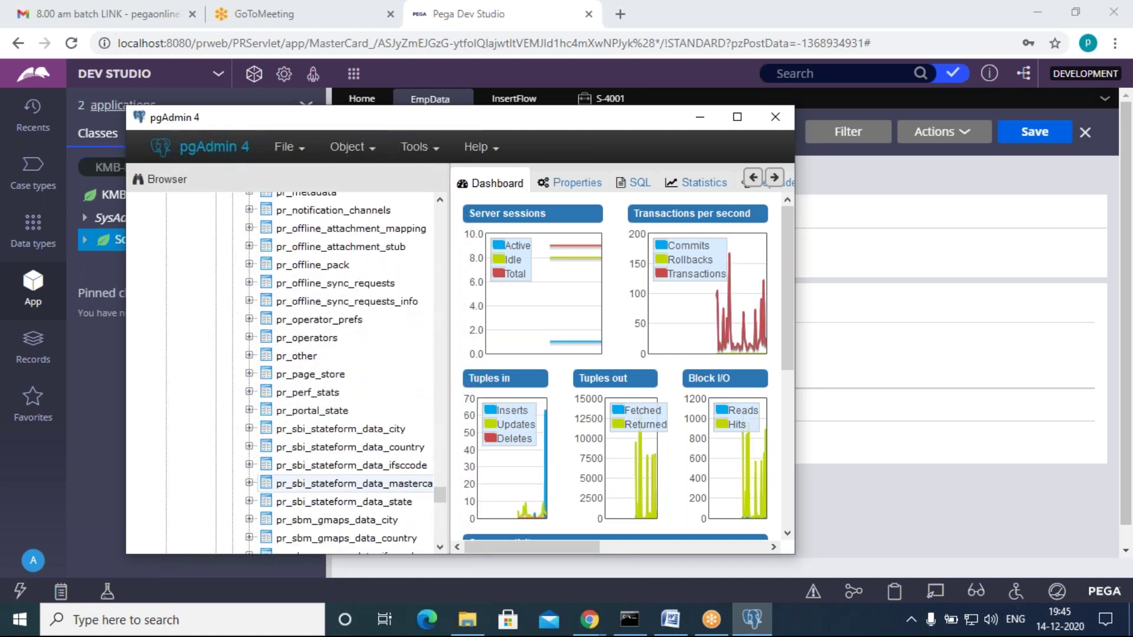
scroll(334, 481, up, 10)
scroll(334, 481, up, 20)
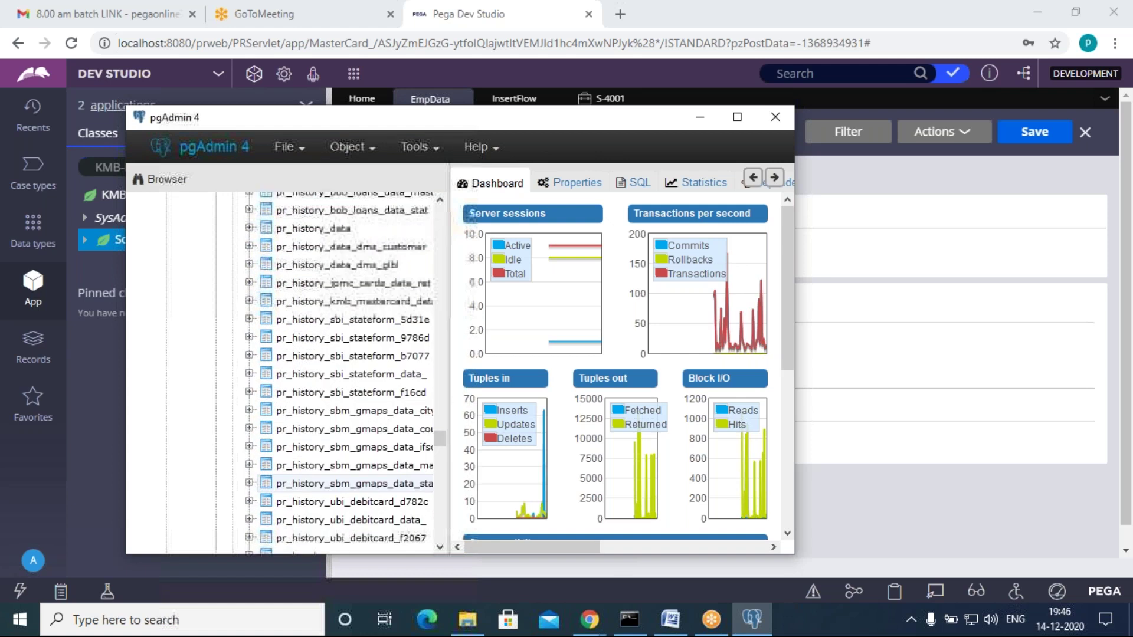
scroll(334, 280, up, 10)
scroll(334, 279, down, 13)
scroll(334, 481, down, 15)
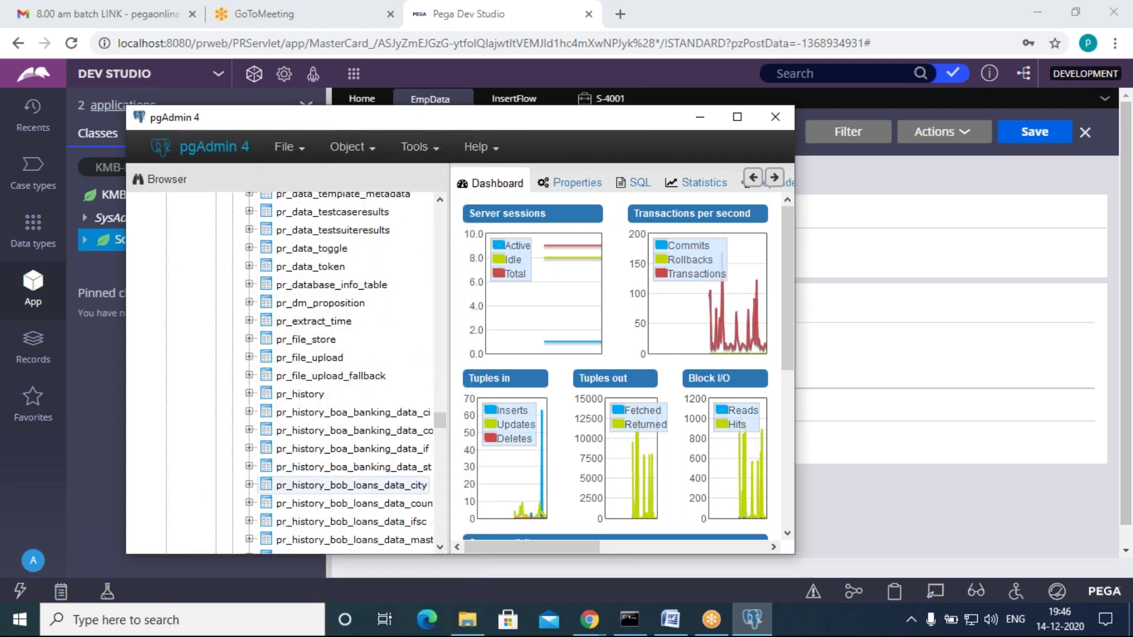
scroll(334, 481, down, 15)
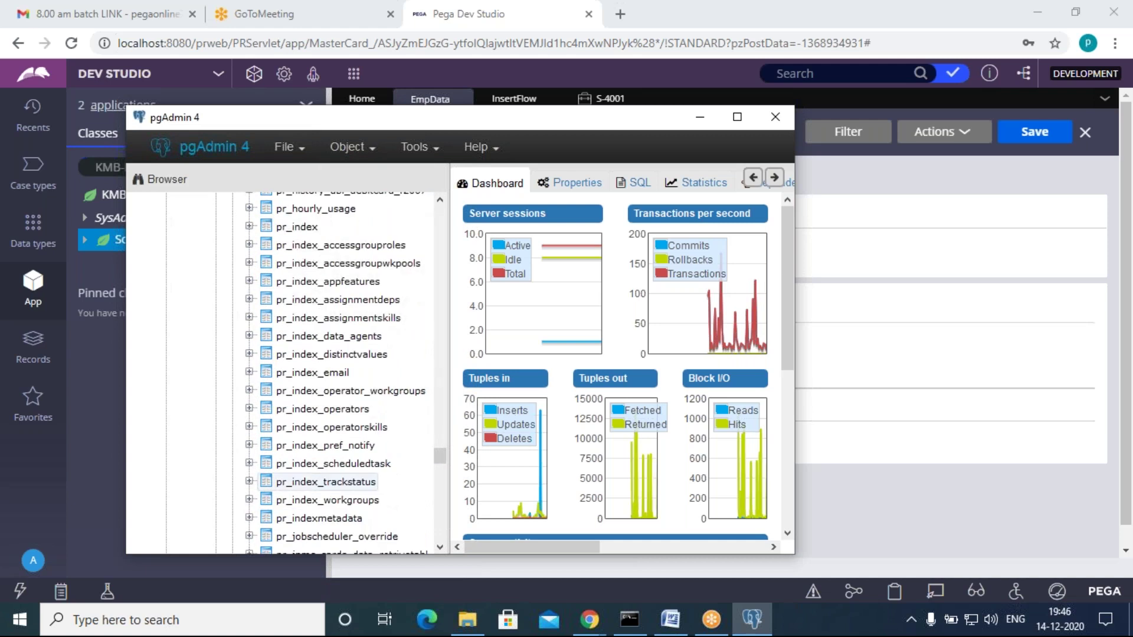
scroll(340, 483, down, 13)
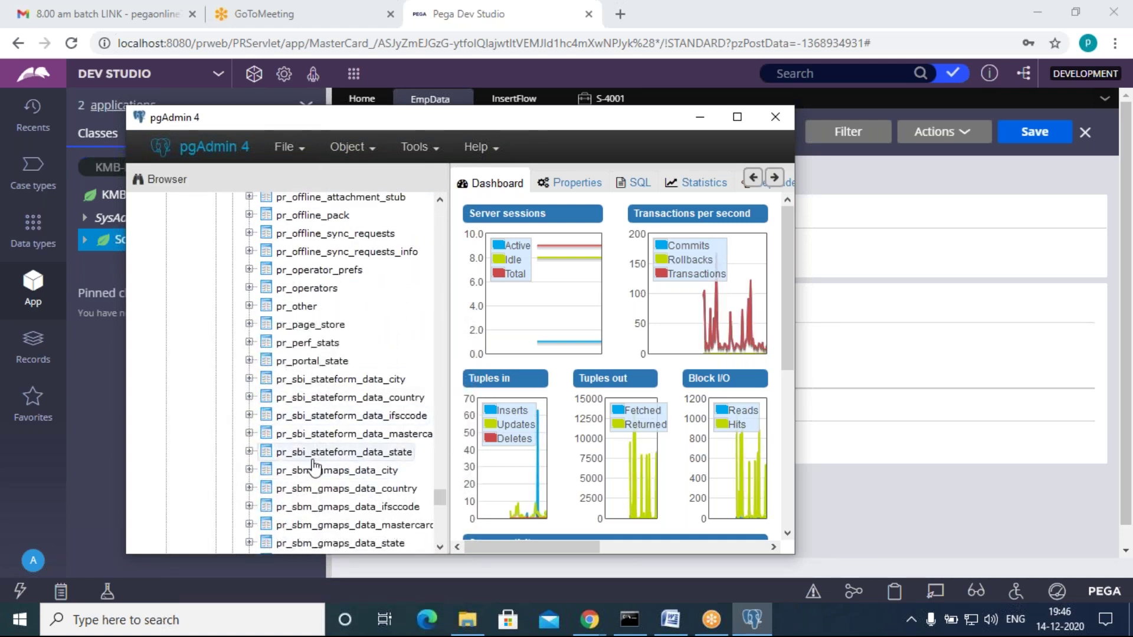
scroll(329, 469, up, 1)
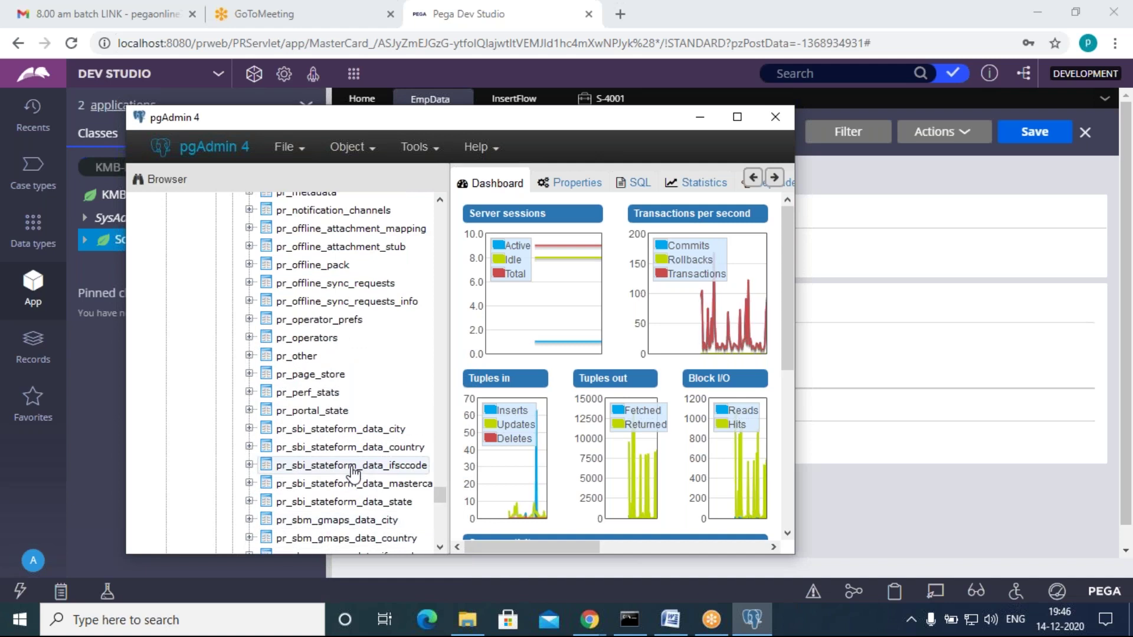
scroll(354, 472, up, 3)
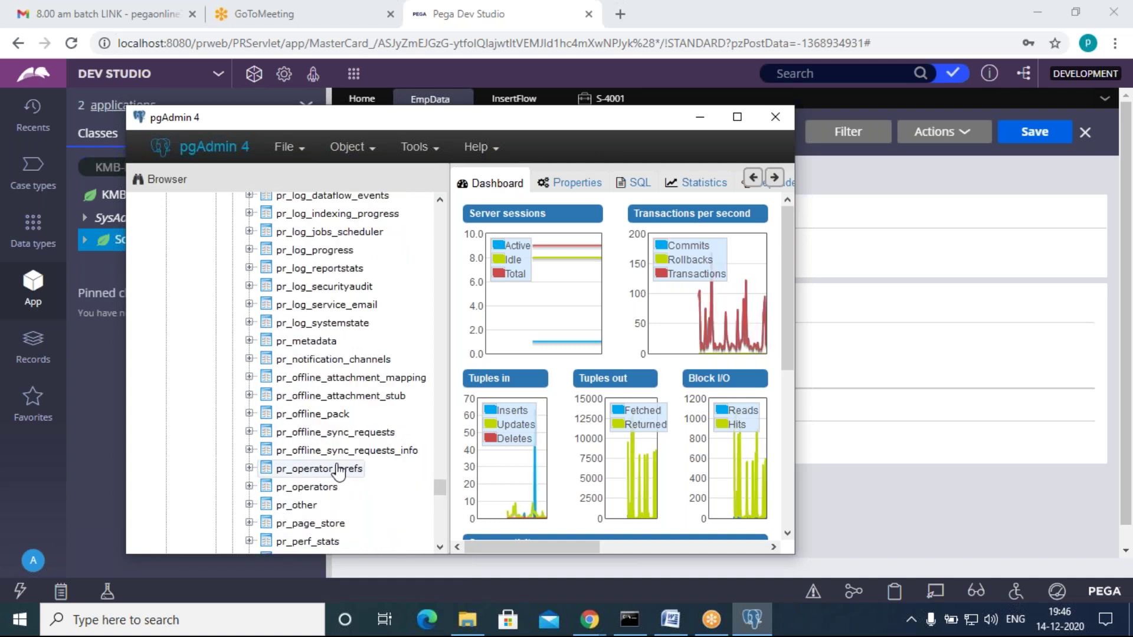
scroll(339, 472, up, 6)
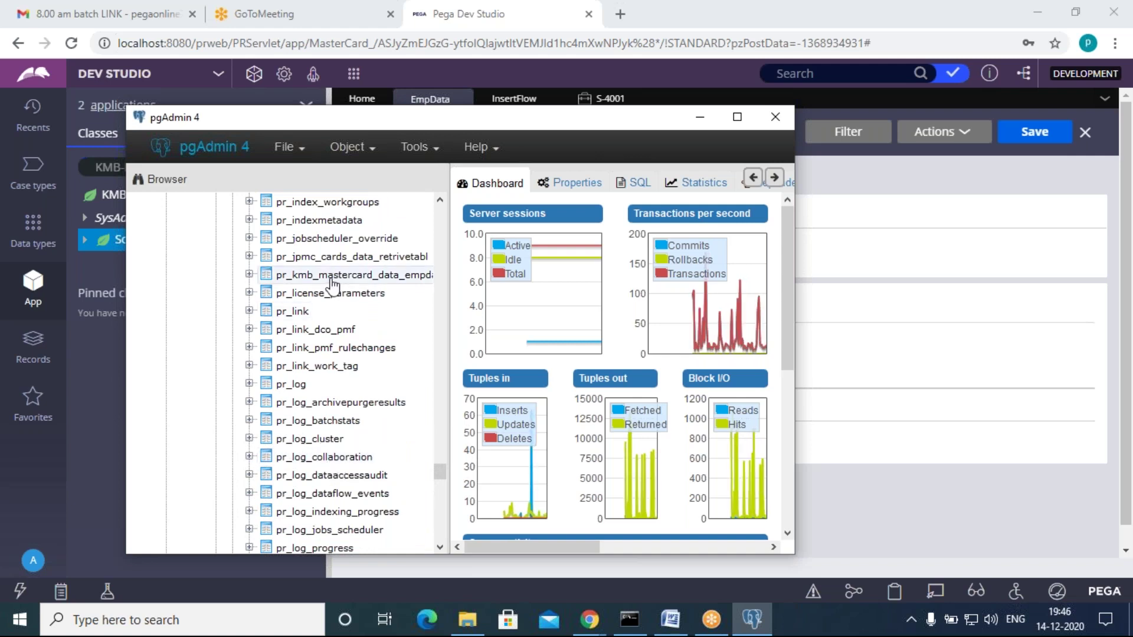
right_click(332, 285)
Step: View all rows of empdata in a maximized pgAdmin, confirming the EmpID 11 record, then minimize it
mouse_move(425, 368)
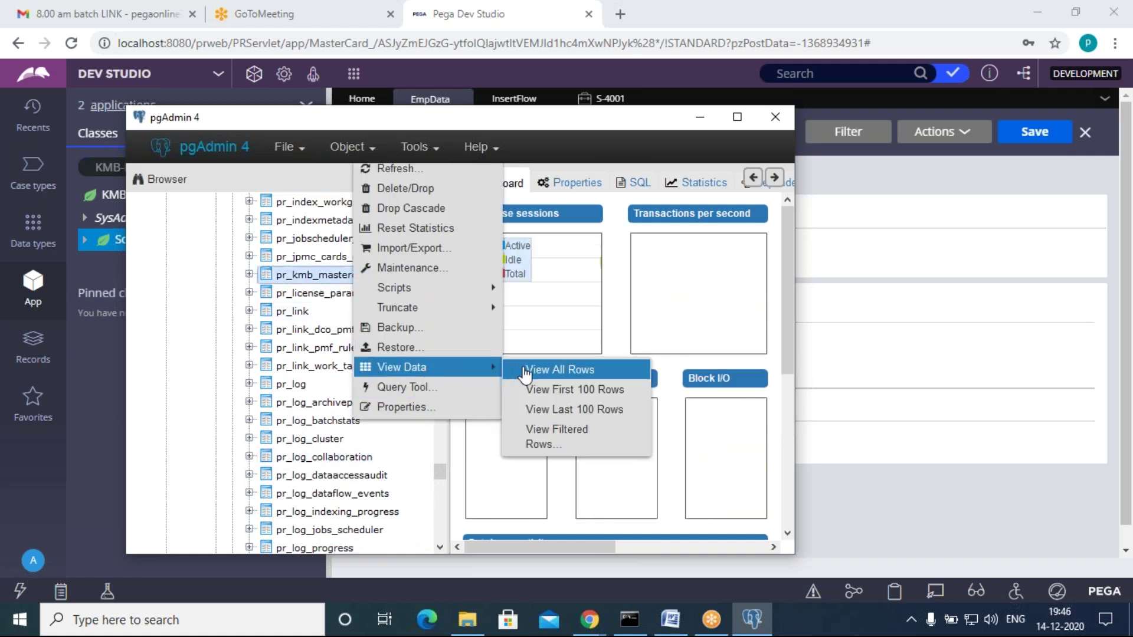
click(543, 390)
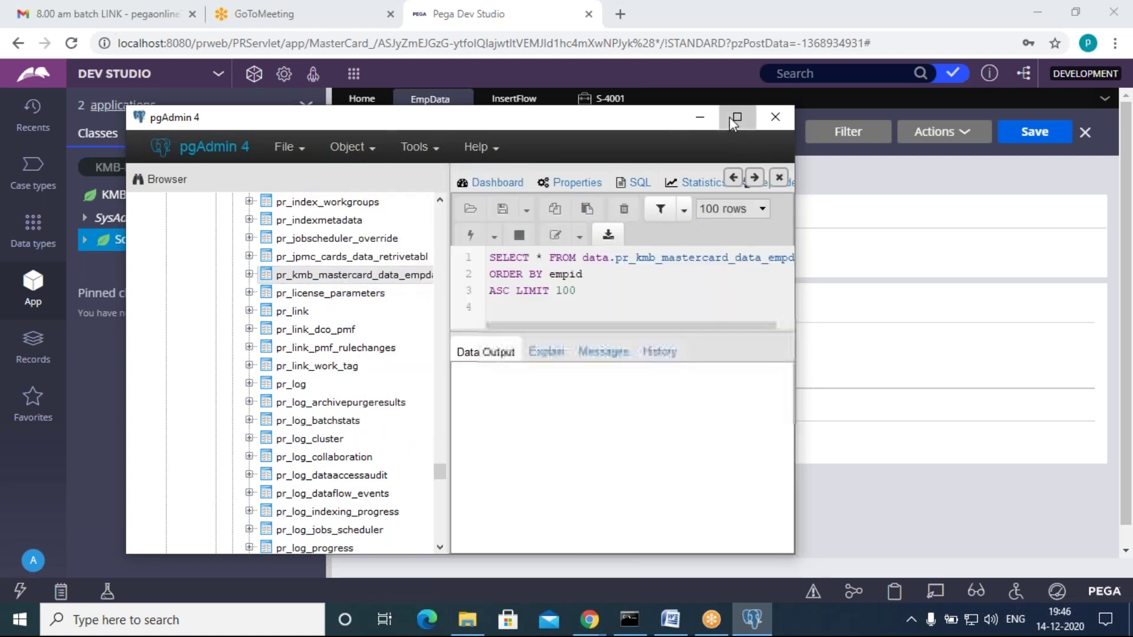
click(736, 117)
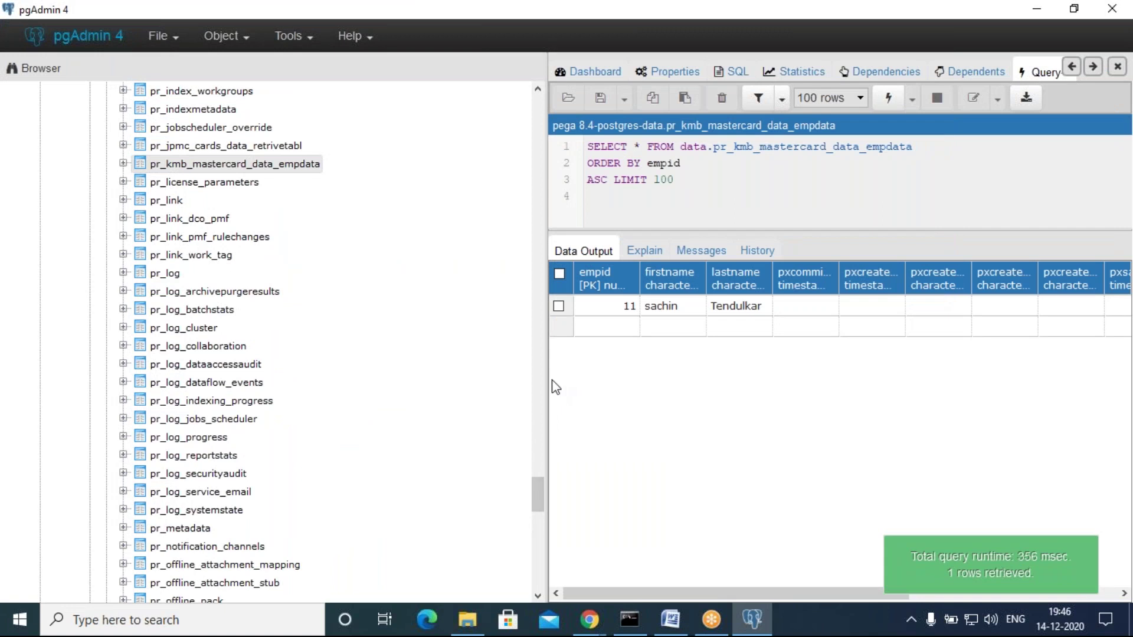
drag(416, 395, 266, 405)
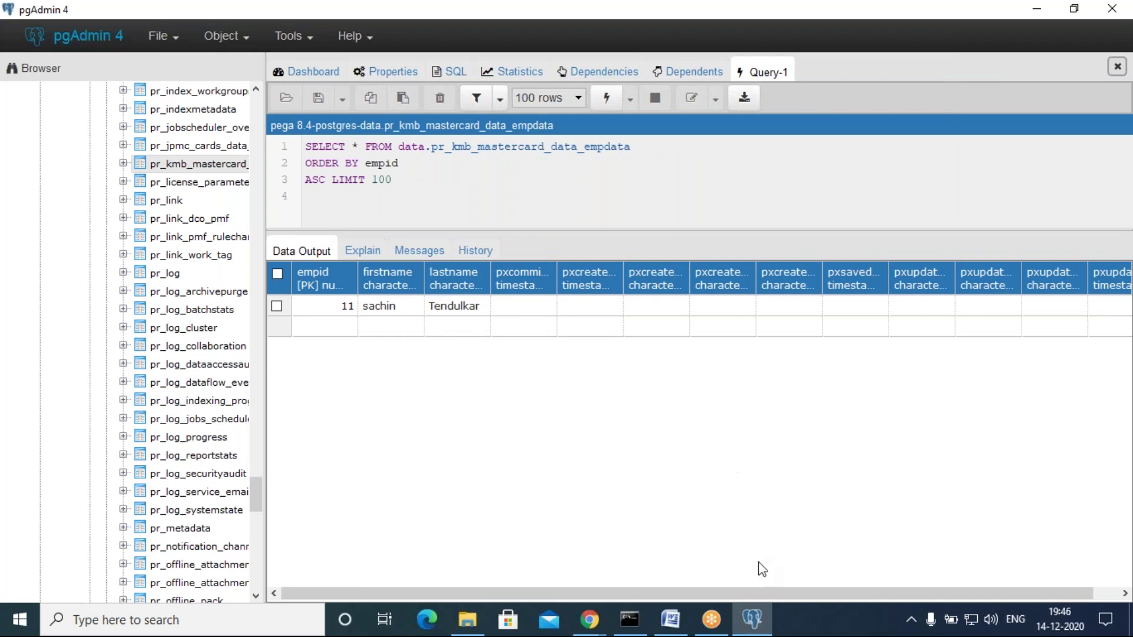
click(751, 619)
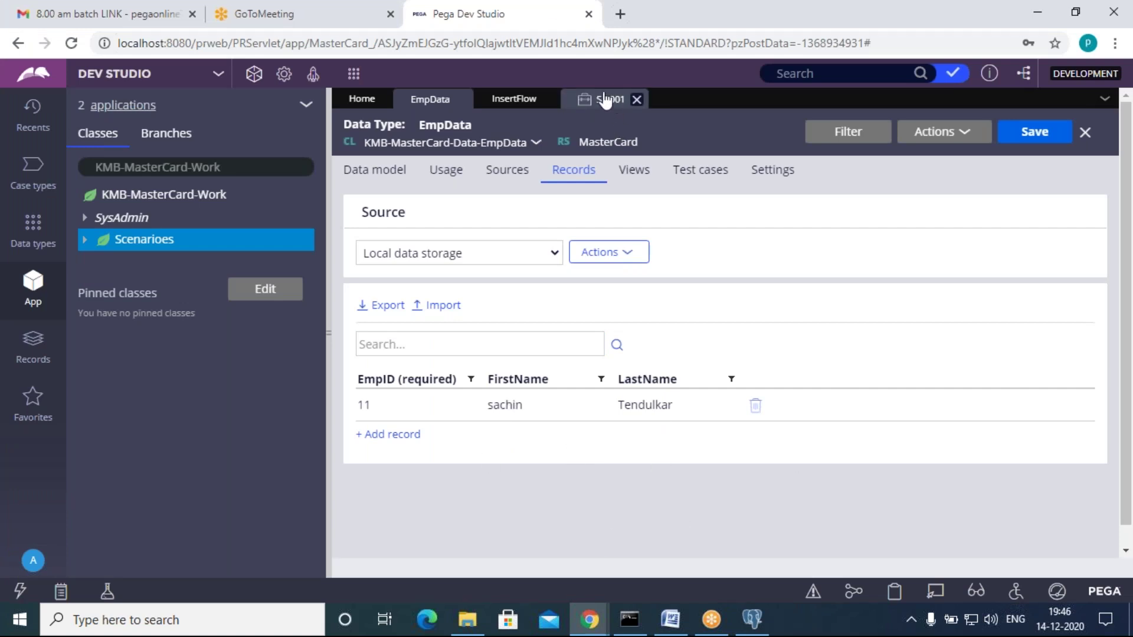
Step: Check the Scenarioes Work ID prefix in the MasterCard application definition, then return to case S-4001
click(555, 348)
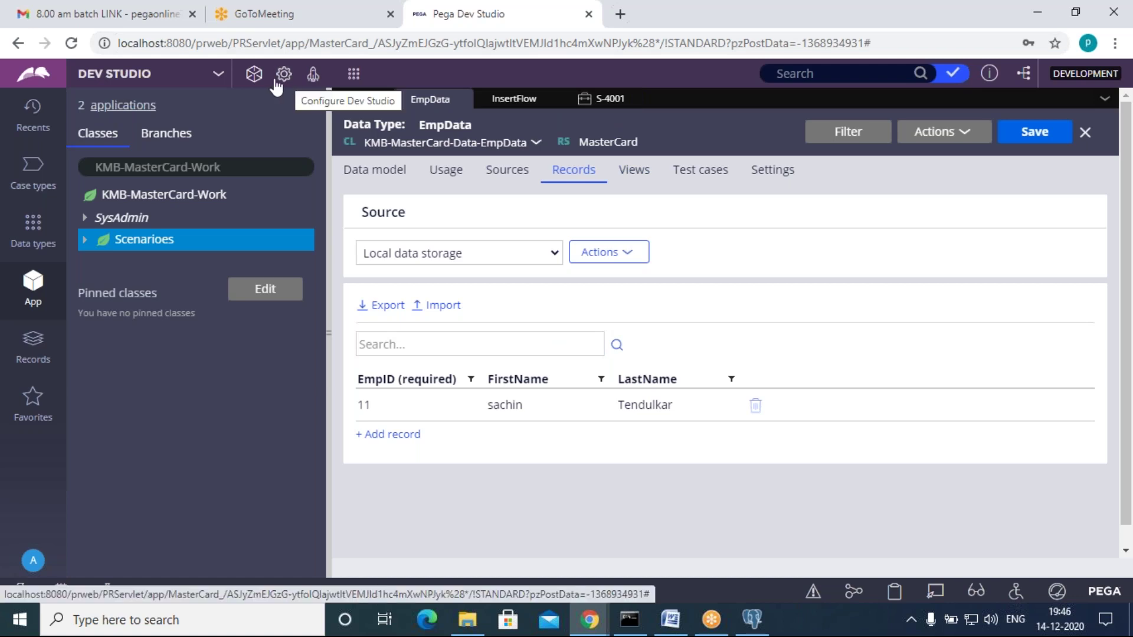
click(254, 78)
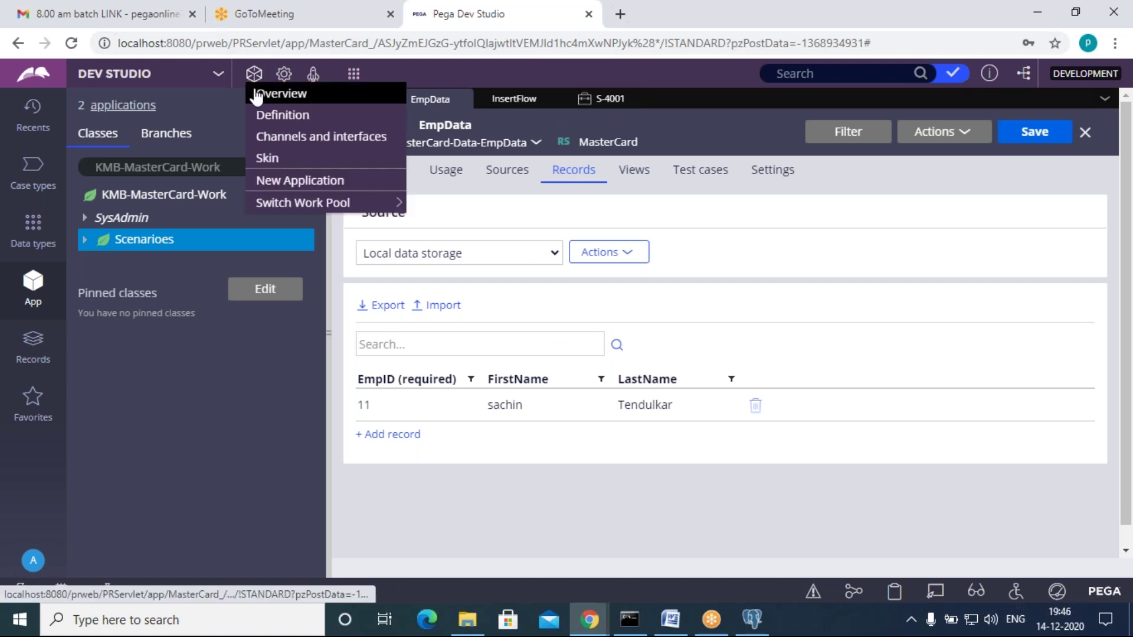
click(280, 118)
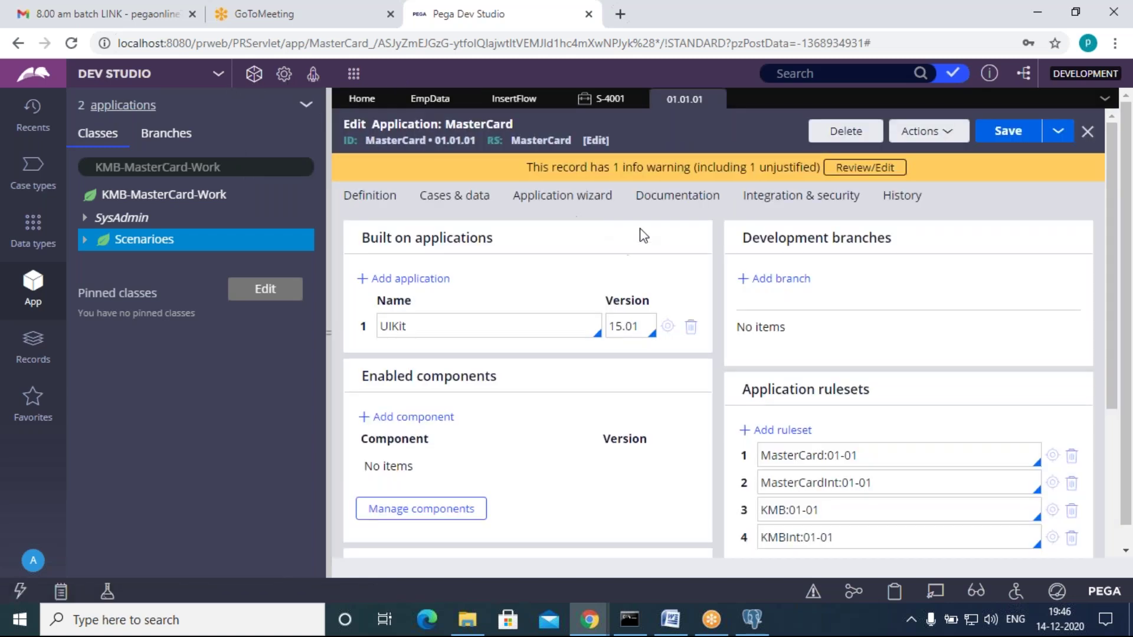
click(455, 195)
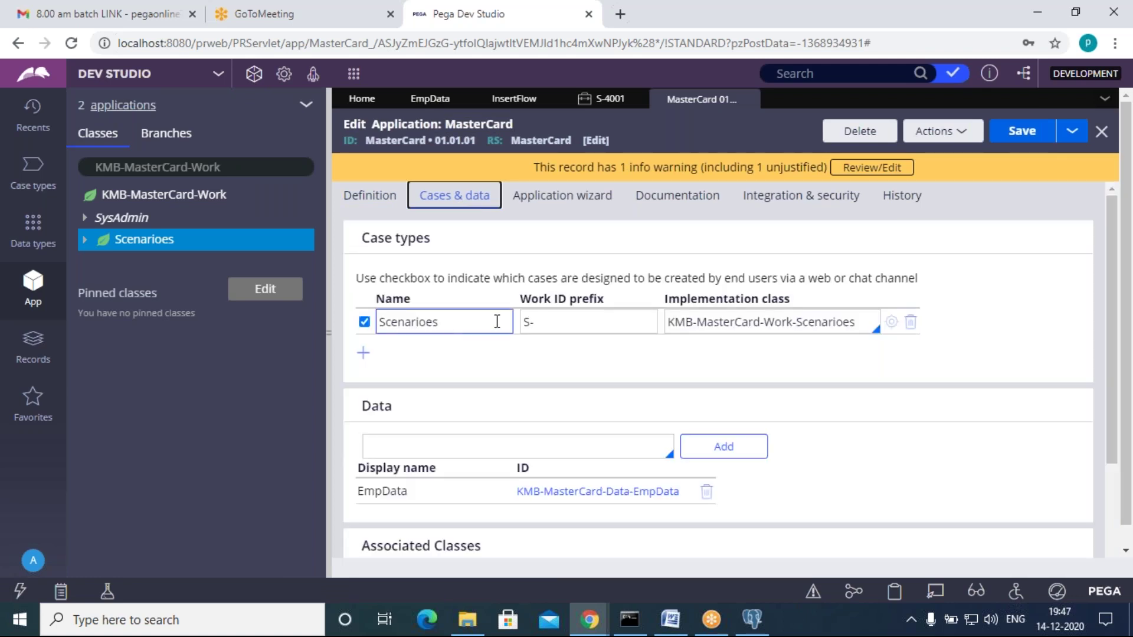
click(532, 326)
click(526, 362)
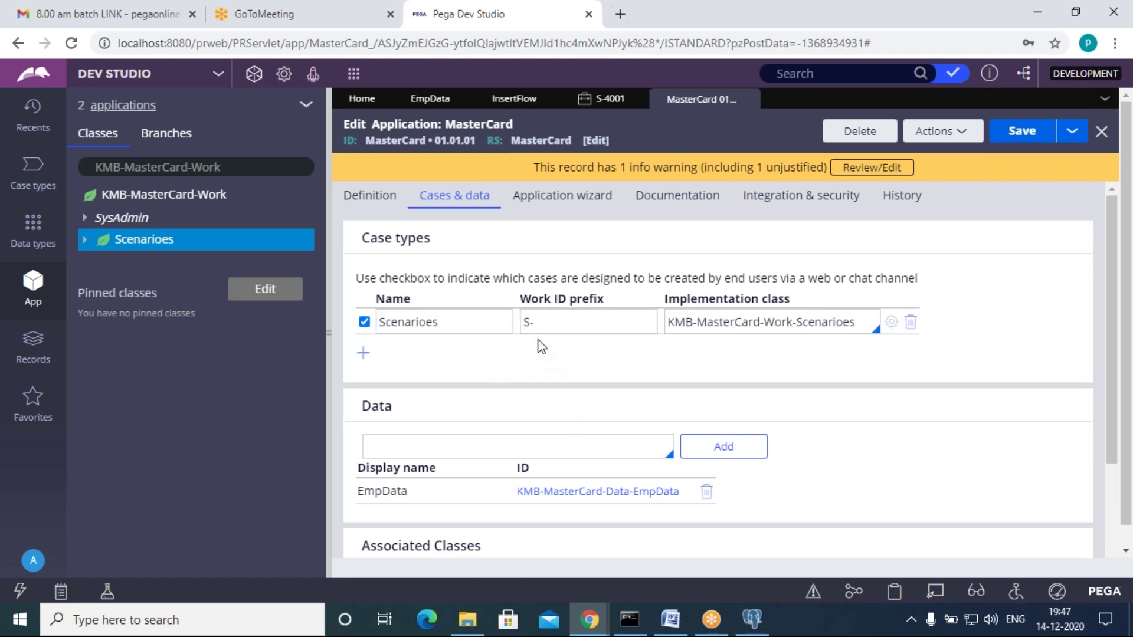
click(606, 100)
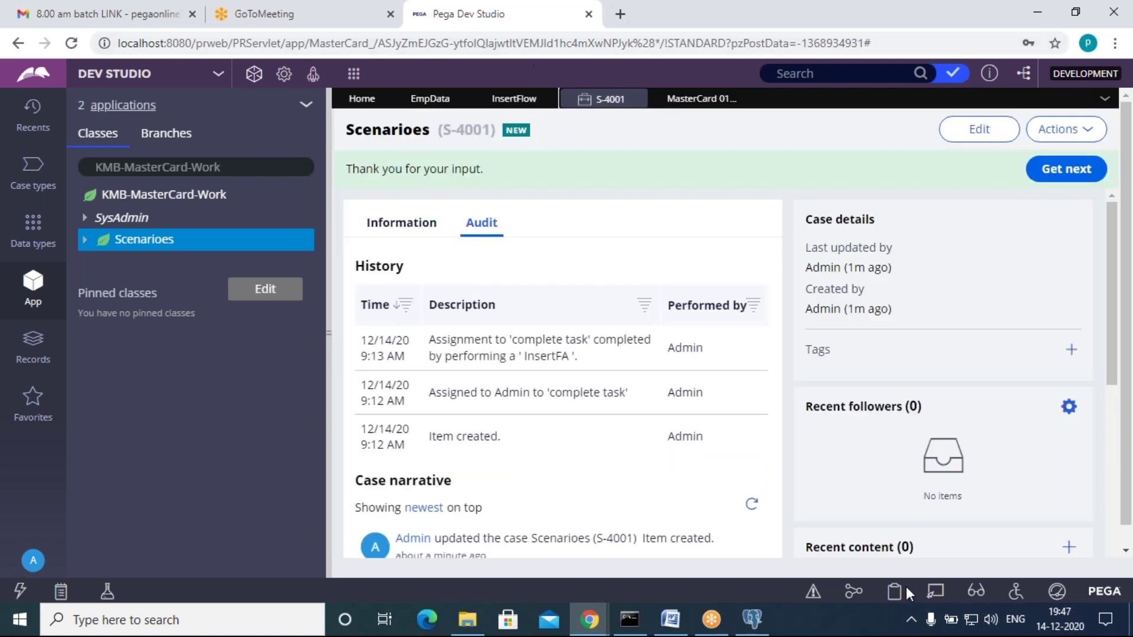
Step: Briefly inspect the case ID with Live UI, then close the MasterCard application definition tab
click(934, 593)
mouse_move(540, 116)
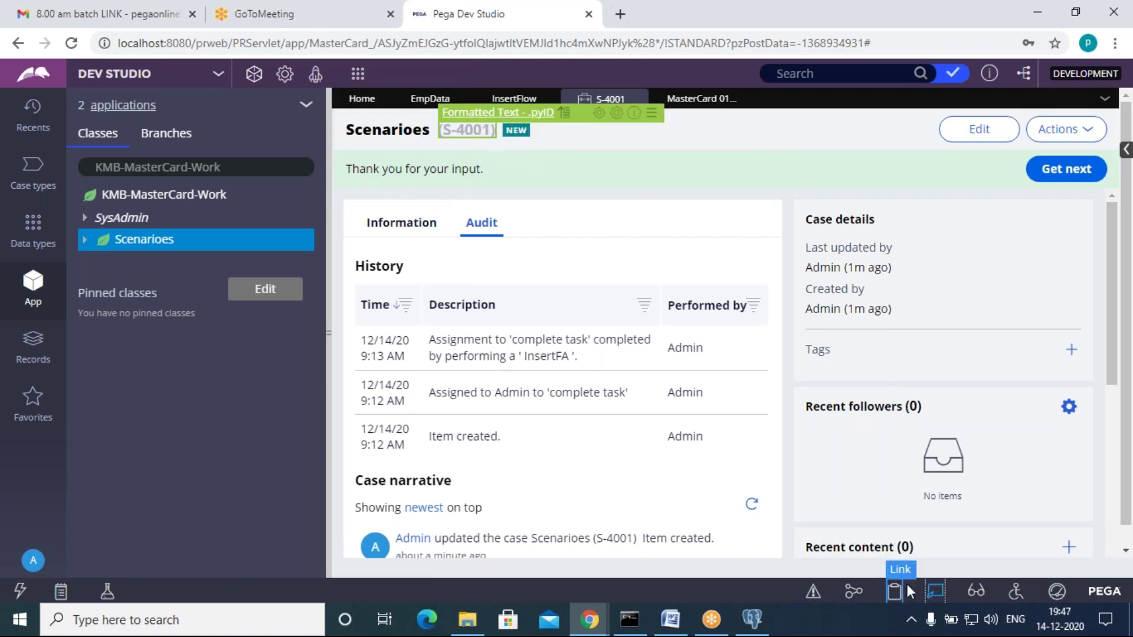
click(933, 590)
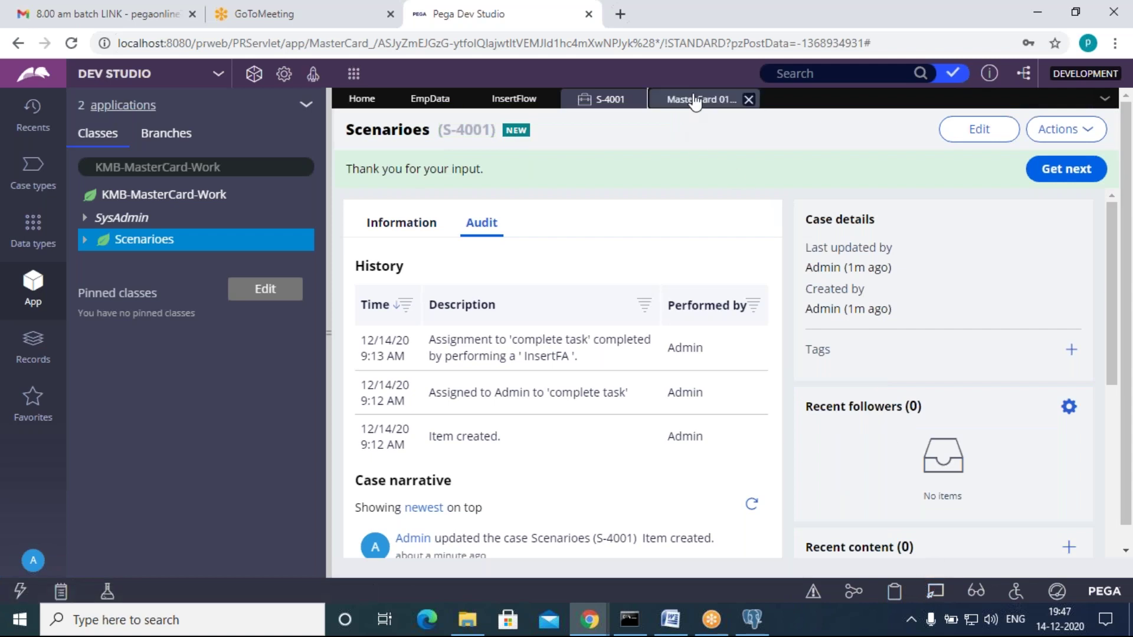
click(694, 99)
click(753, 100)
Step: Inspect the S-4001 confirmation message with Live UI, then turn Live UI off
drag(500, 175, 384, 167)
click(384, 167)
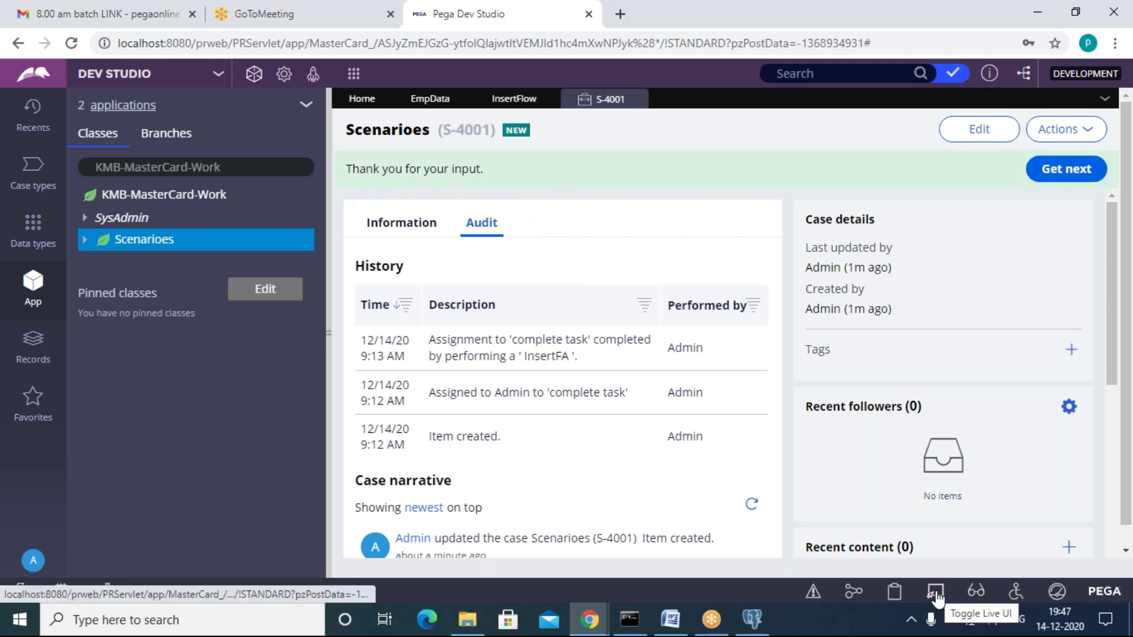
click(466, 172)
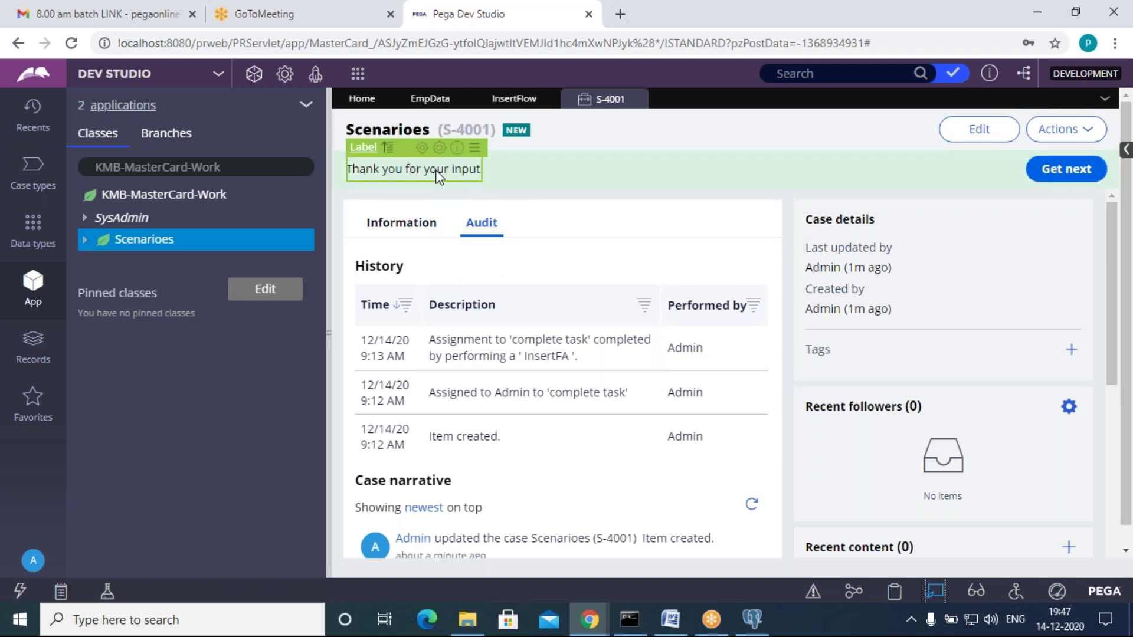
click(933, 590)
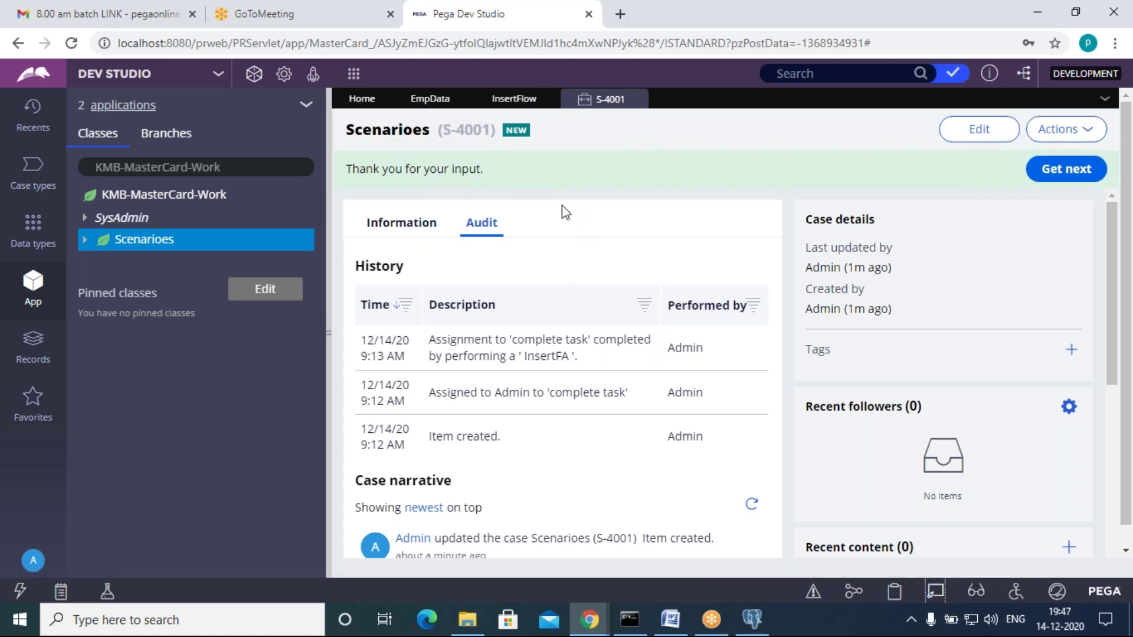
Step: Filter the class explorer to Work- and open its Data Model > Data Transform pyDefault
click(227, 168)
drag(235, 166, 84, 166)
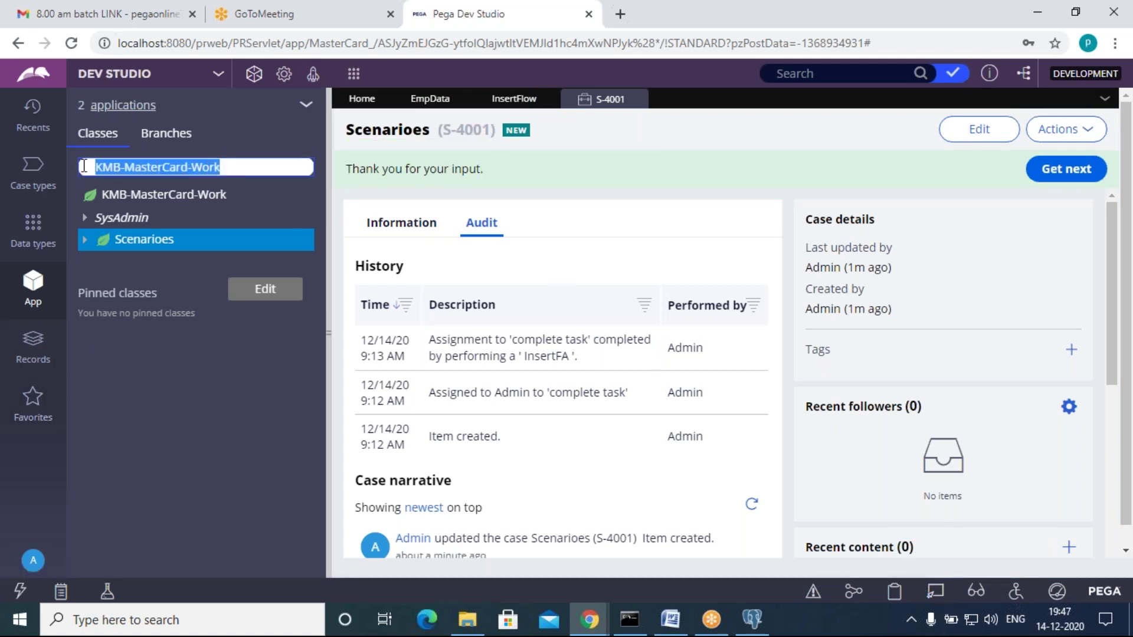
text(w)
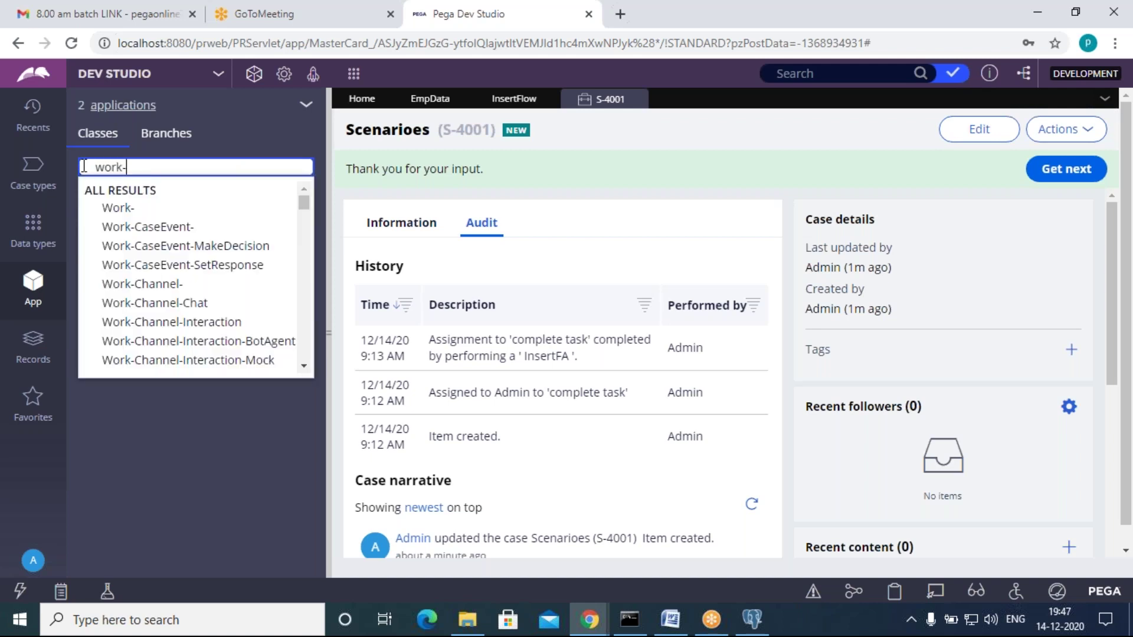
text(ork-)
click(127, 209)
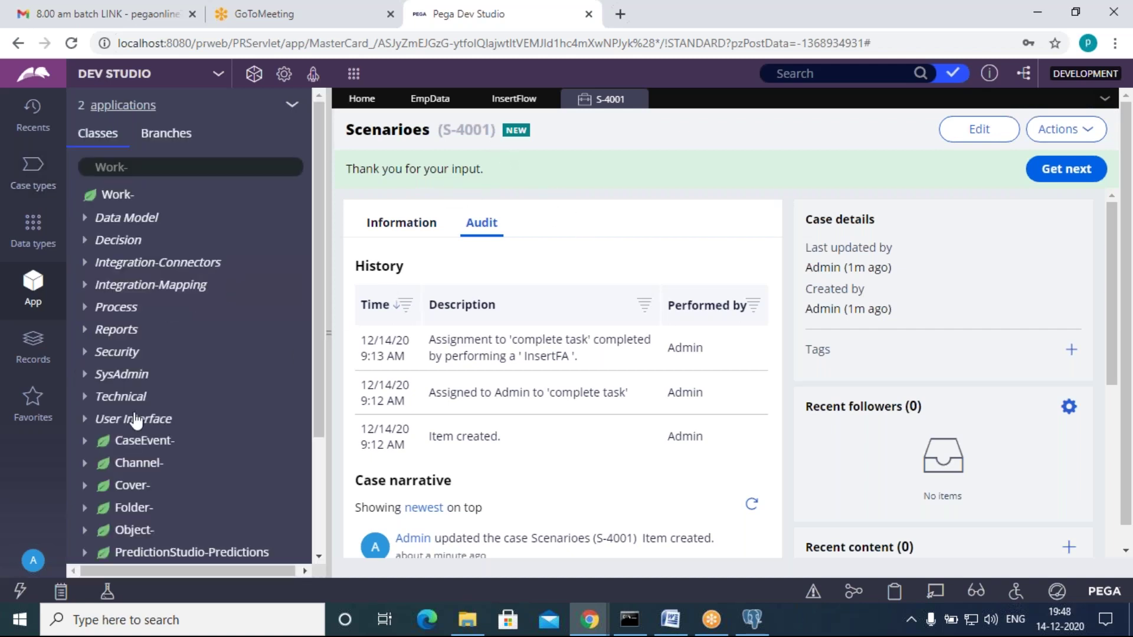
click(86, 222)
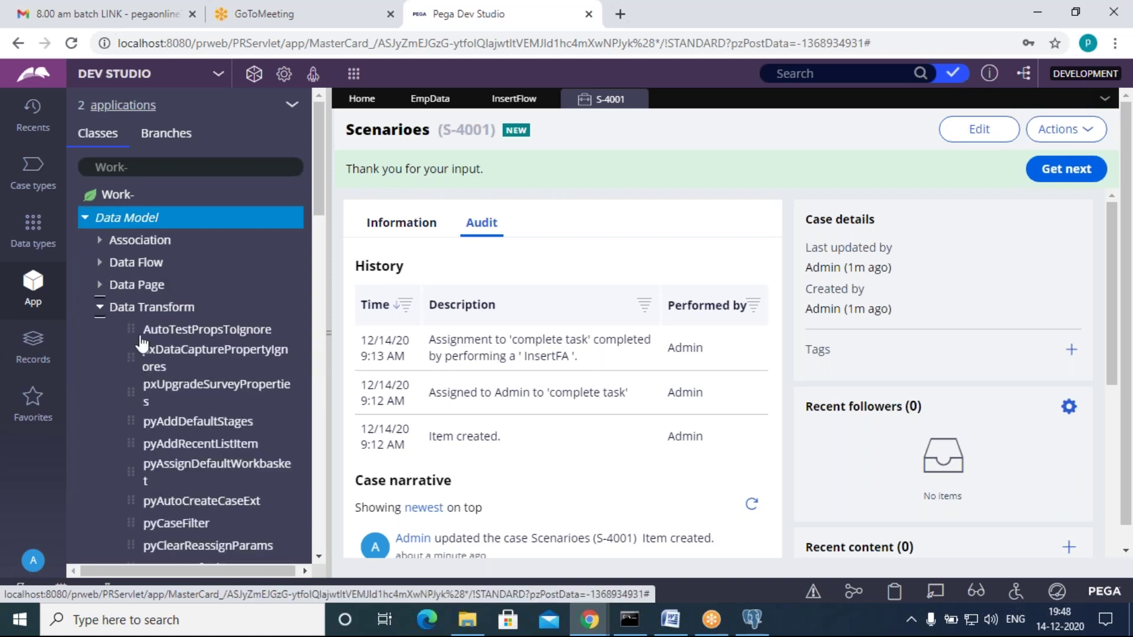
scroll(206, 506, down, 5)
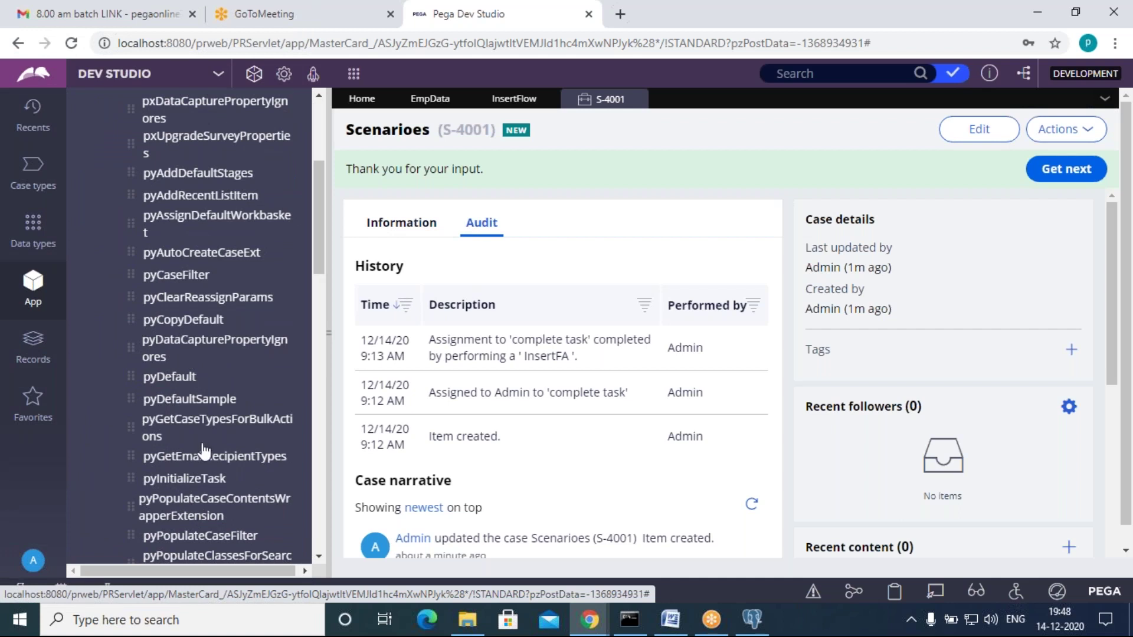
click(163, 378)
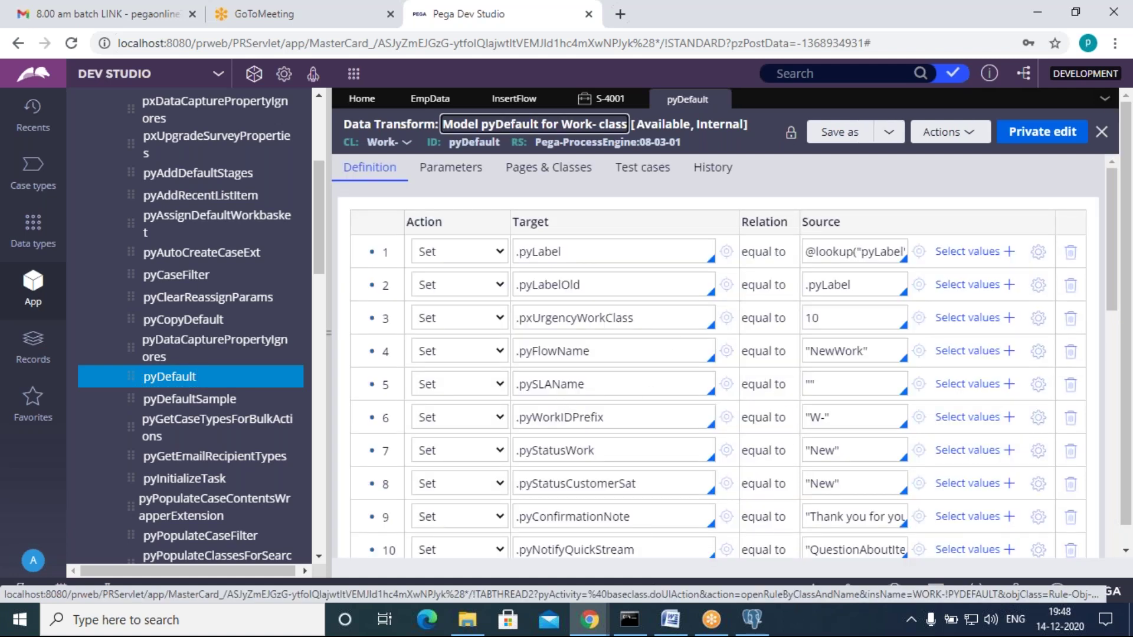
Step: Read the full pyConfirmationNote value in row 9, then close the pyDefault data transform
scroll(785, 490, down, 3)
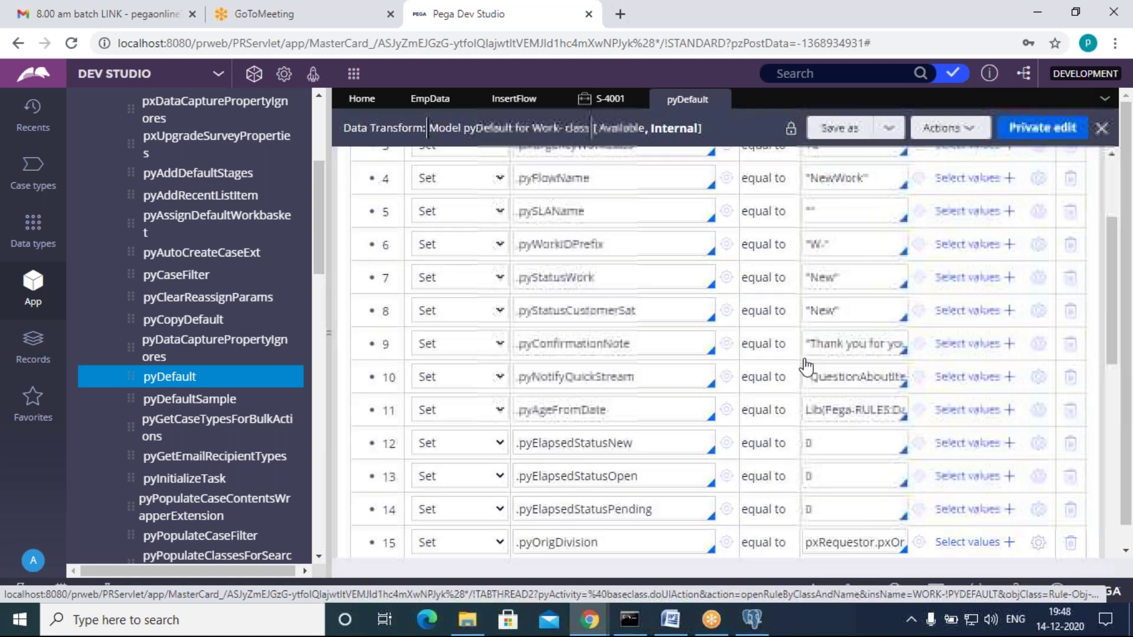
click(816, 344)
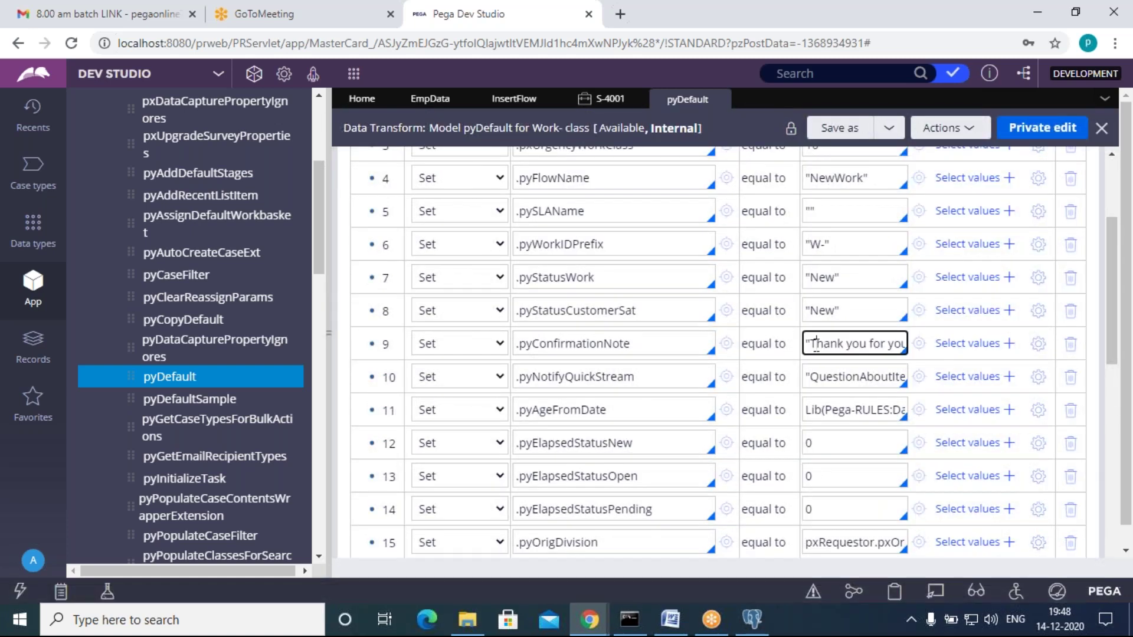
key(End)
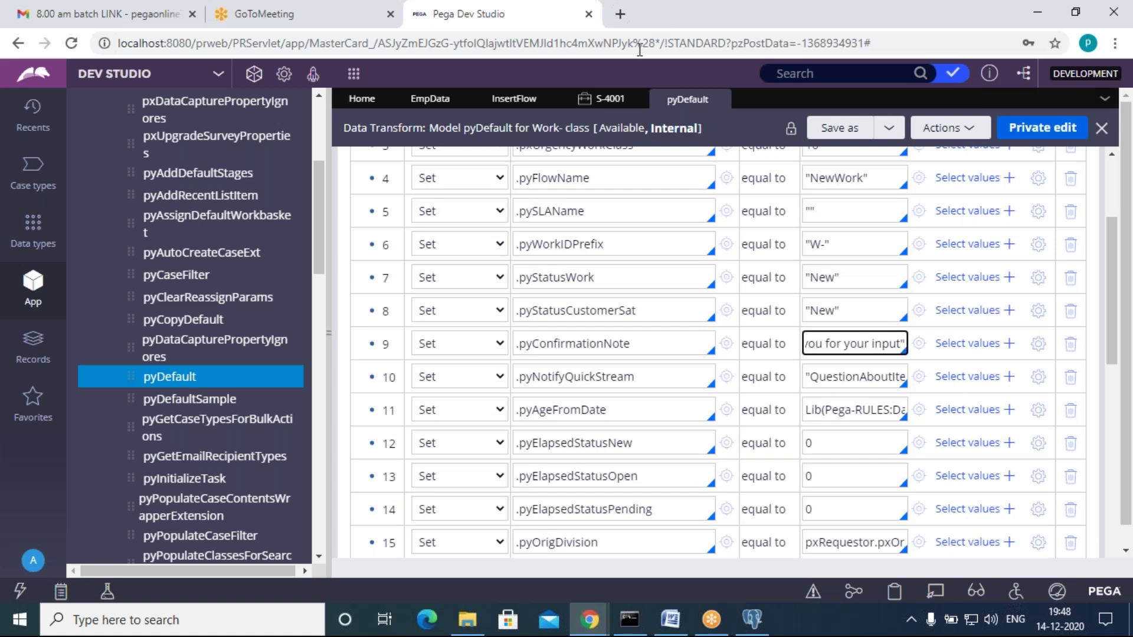
click(603, 98)
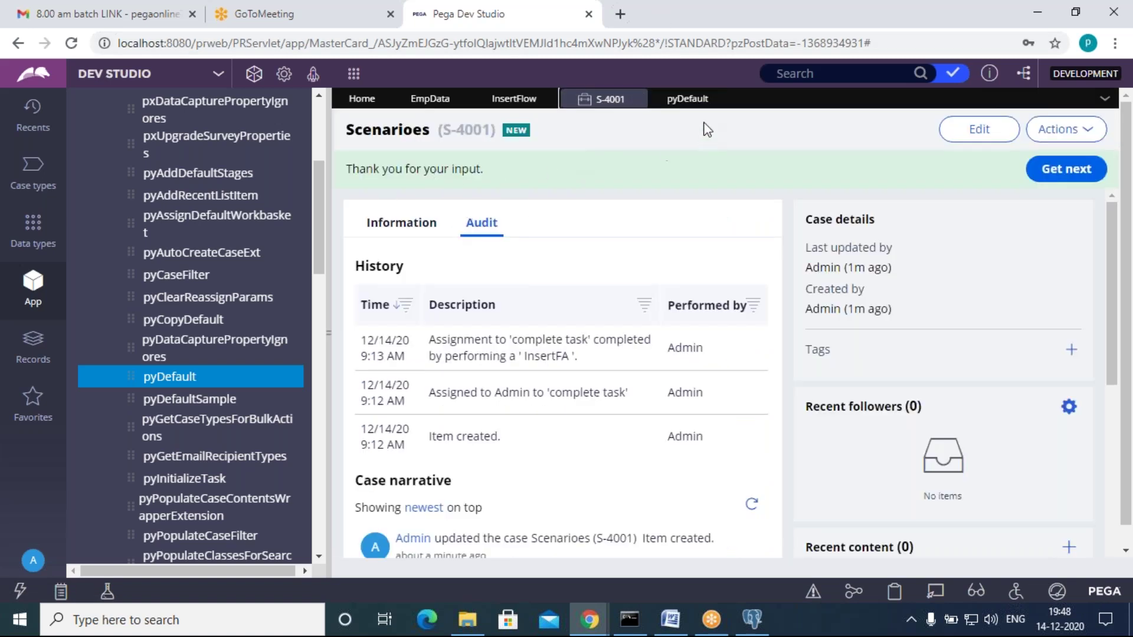
click(720, 99)
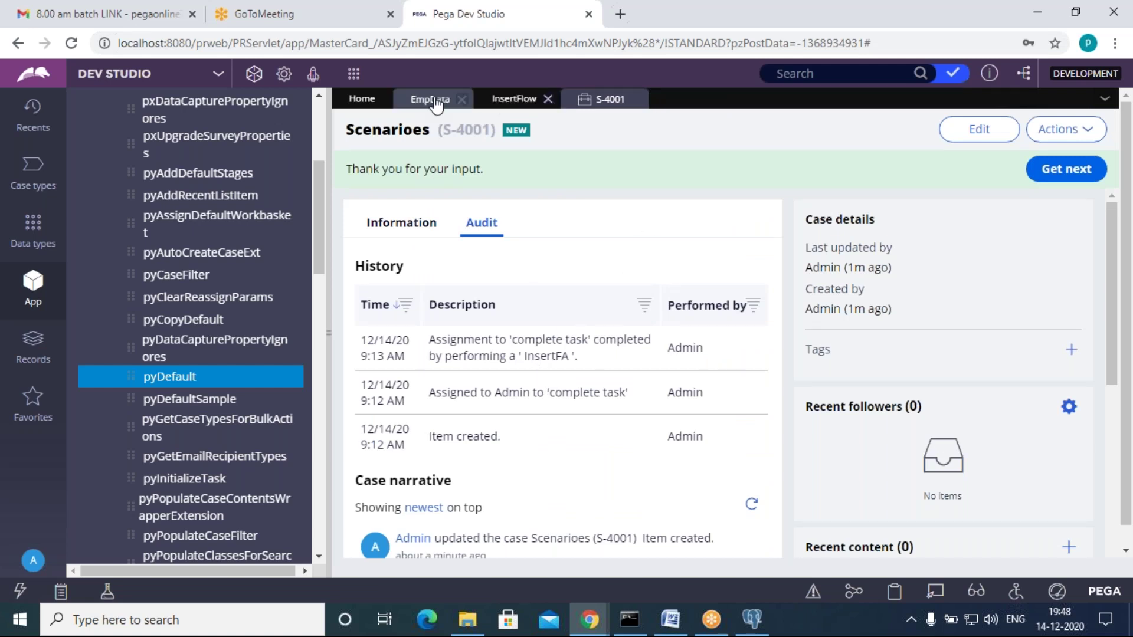
Step: Go back to case S-4001 and clear the Work- class explorer filter
click(531, 99)
click(608, 99)
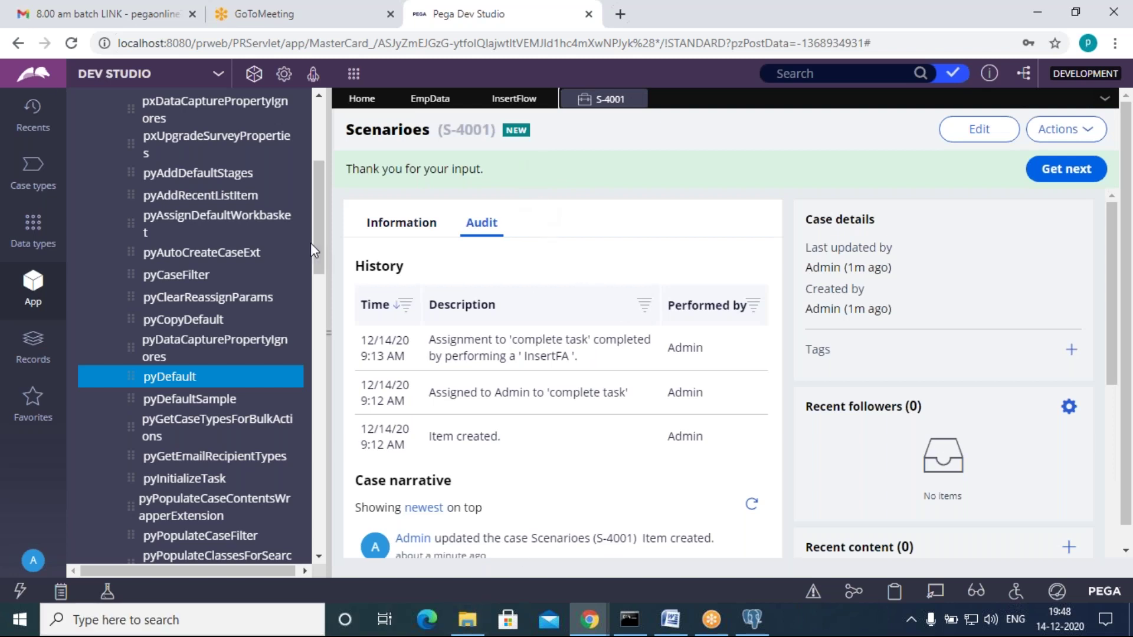
drag(314, 241, 97, 167)
key(BackSpace)
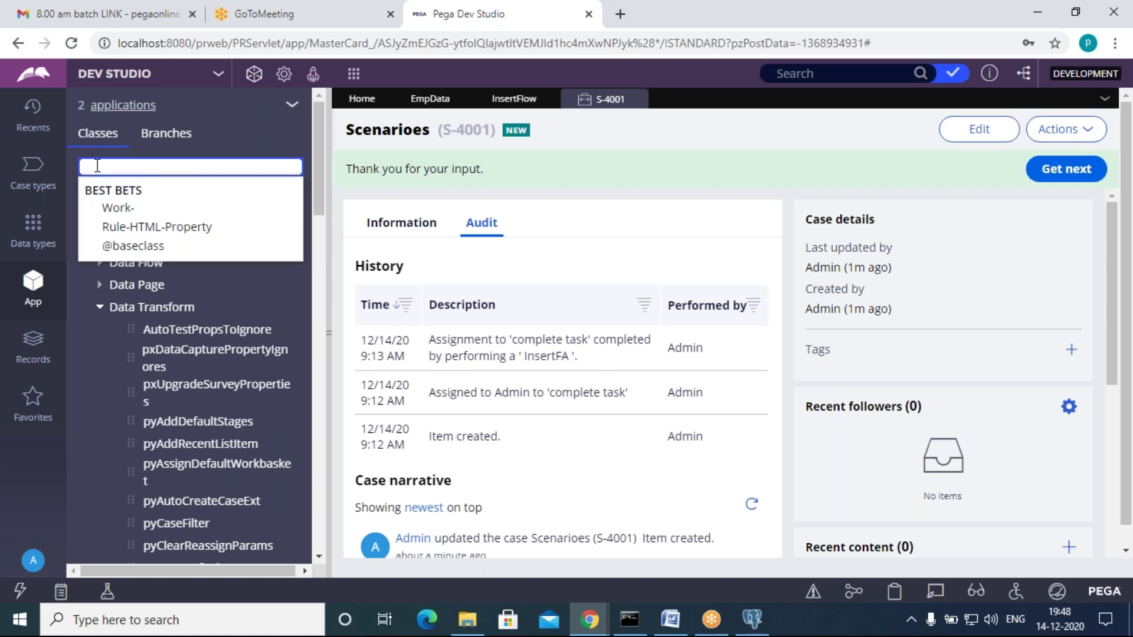
click(299, 130)
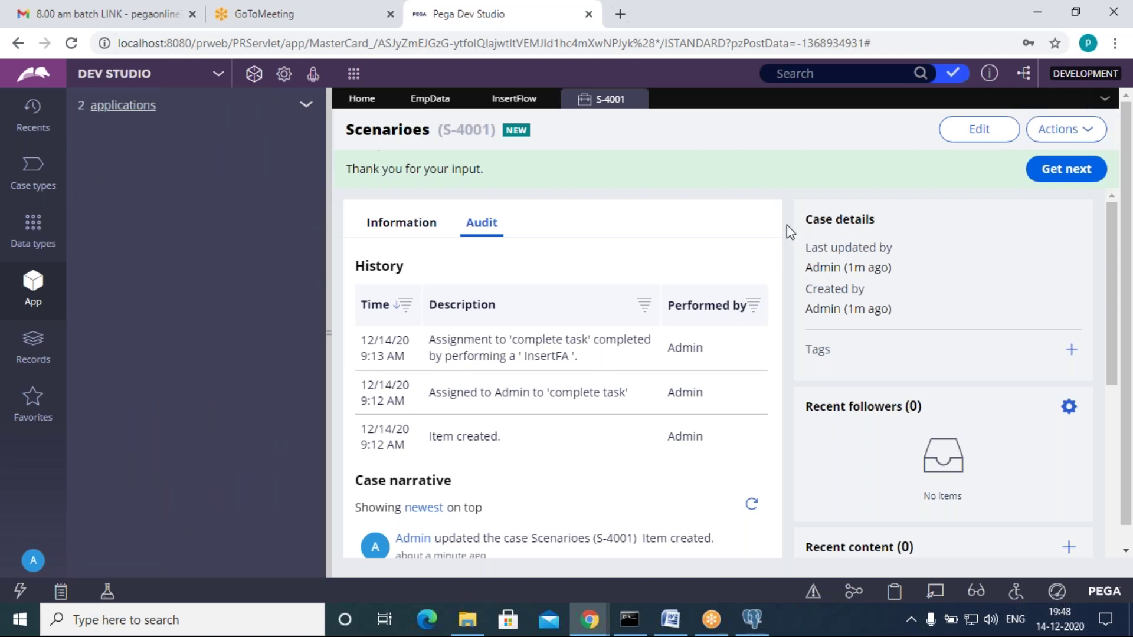
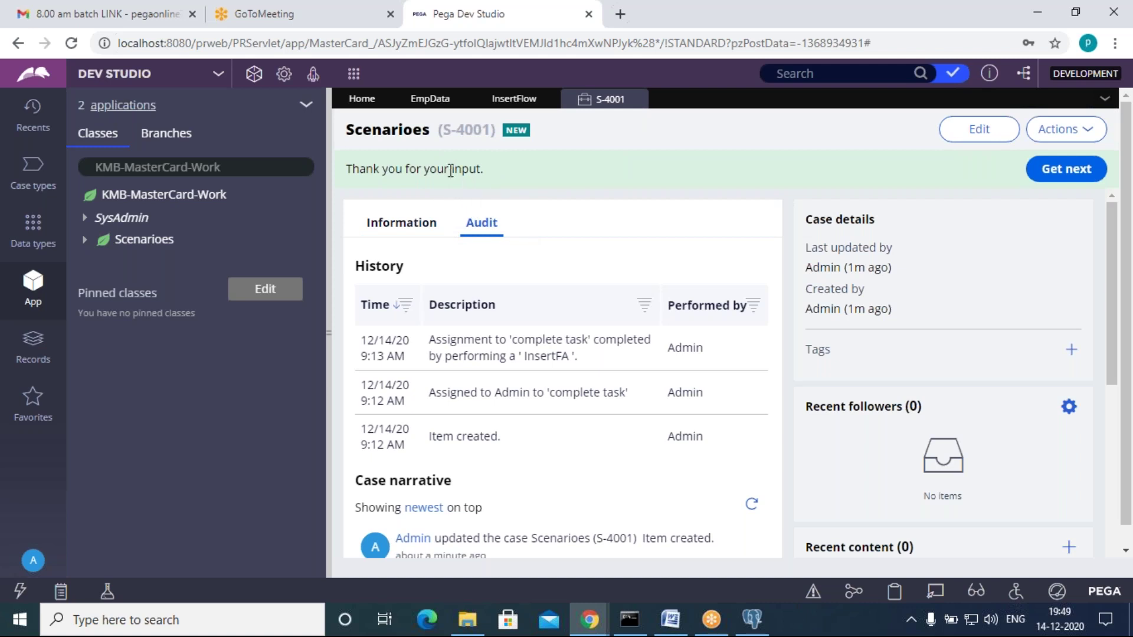
Step: Close case S-4001 and select the connector from Start to the InsertFlow assignment
drag(482, 171, 358, 169)
click(453, 206)
click(641, 99)
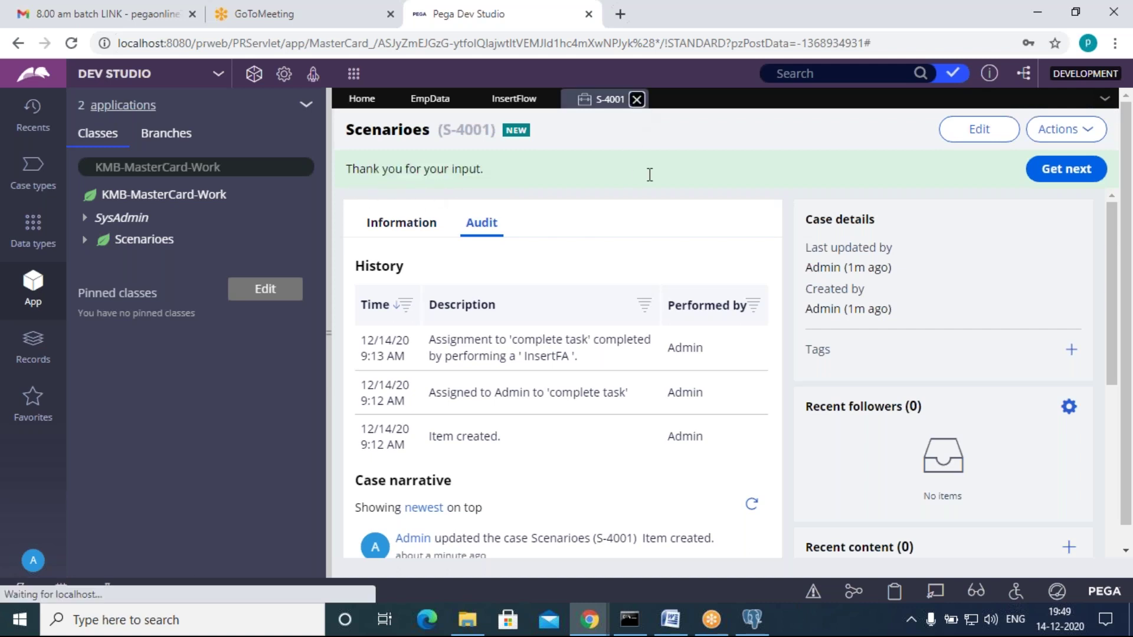
click(495, 327)
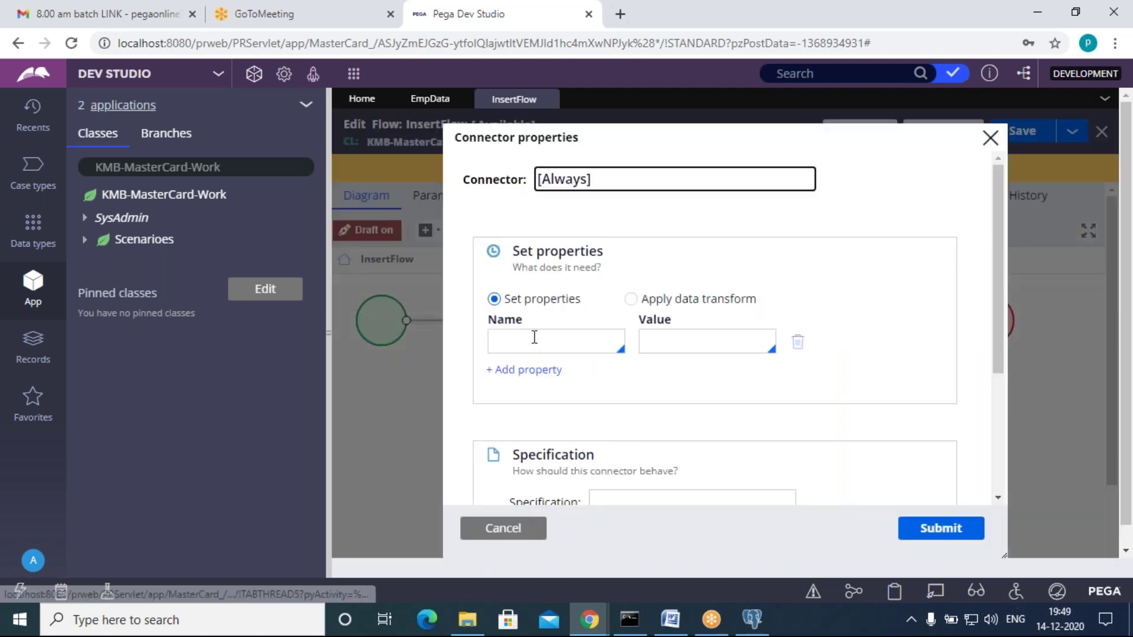
Step: Make the start connector set .pyConfirmationNote to "Your Data Inserted"
click(534, 341)
text(.pyc)
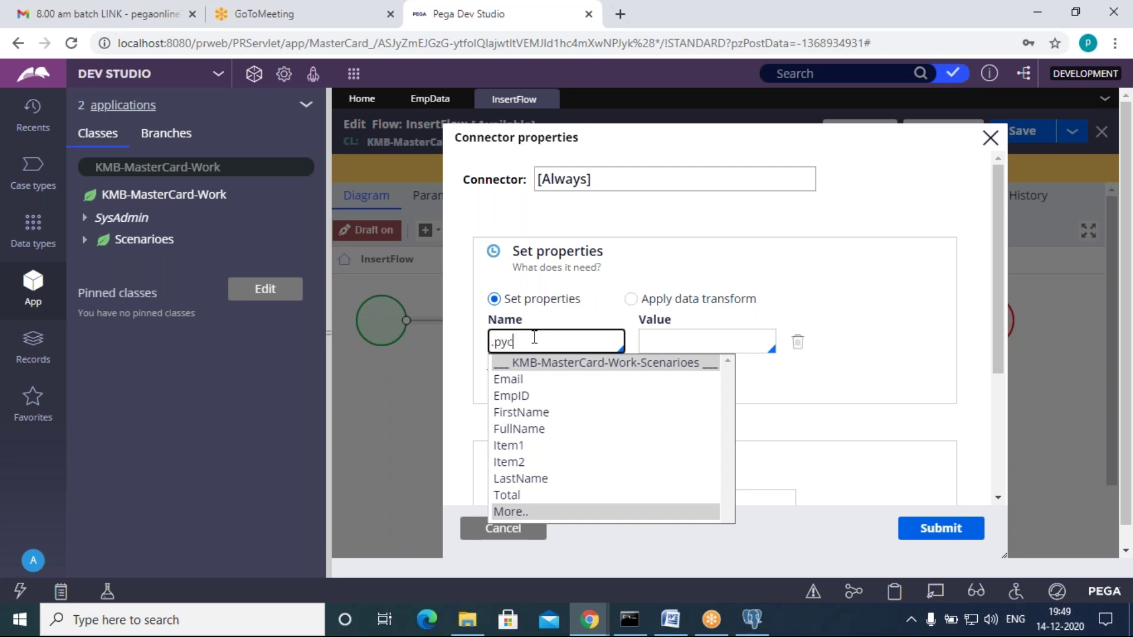
text(on)
key(Down)
key(Down)
key(Down)
key(Down)
key(Down)
key(Down)
key(Down)
key(Down)
key(Down)
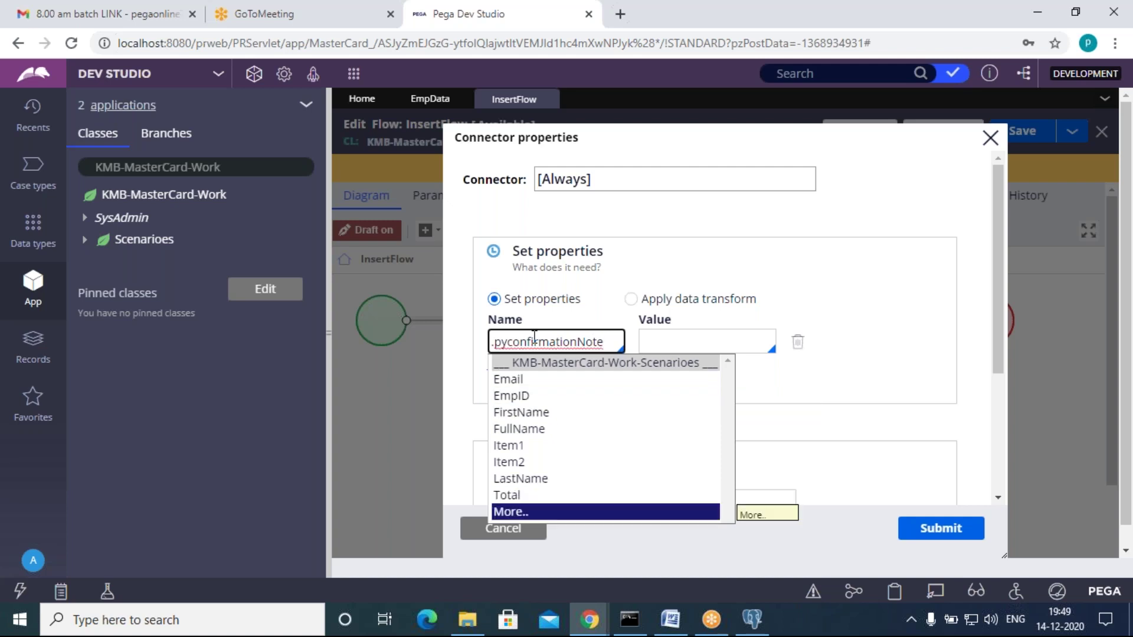
key(Return)
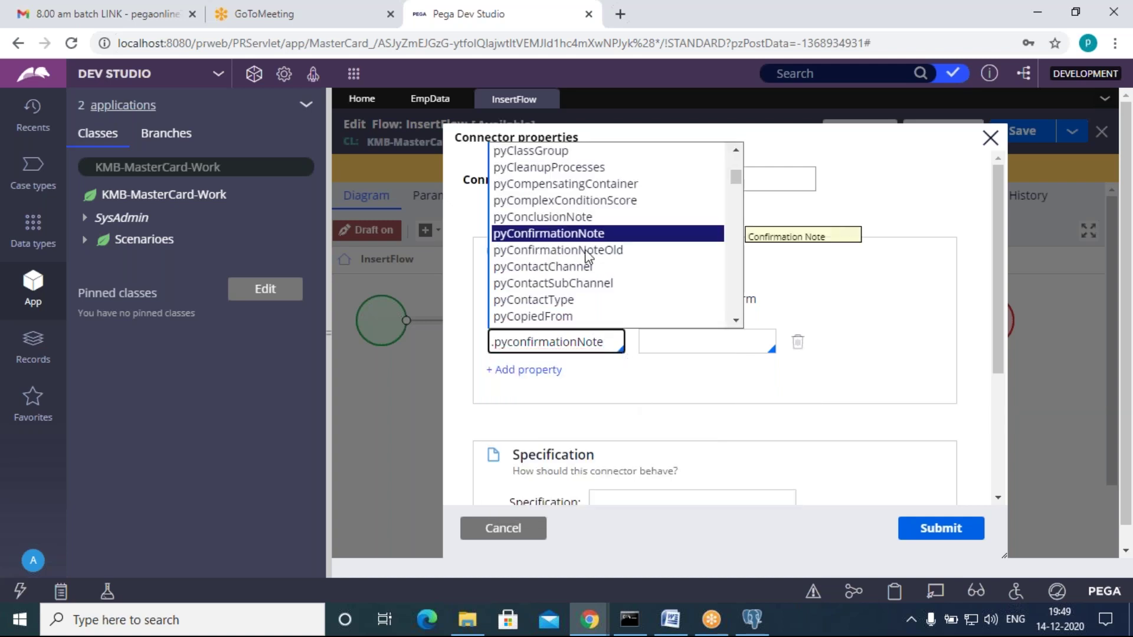
key(Return)
click(685, 343)
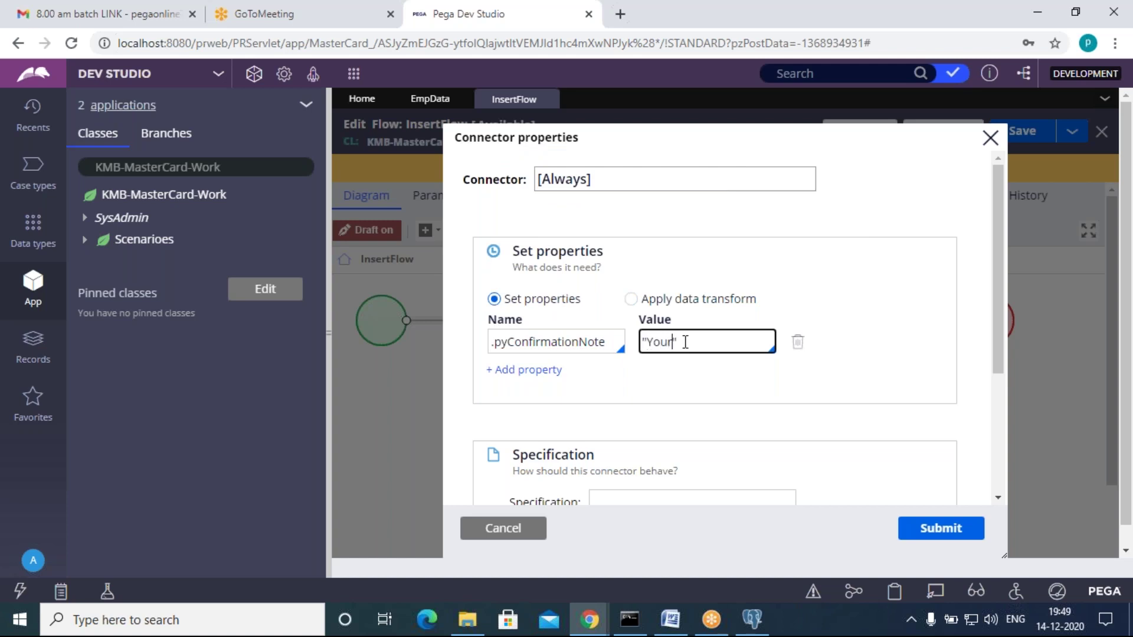
text("Your Data Inserted)
Step: Apply the connector settings and open the InsertFlow assignment's detail settings
click(930, 535)
click(563, 330)
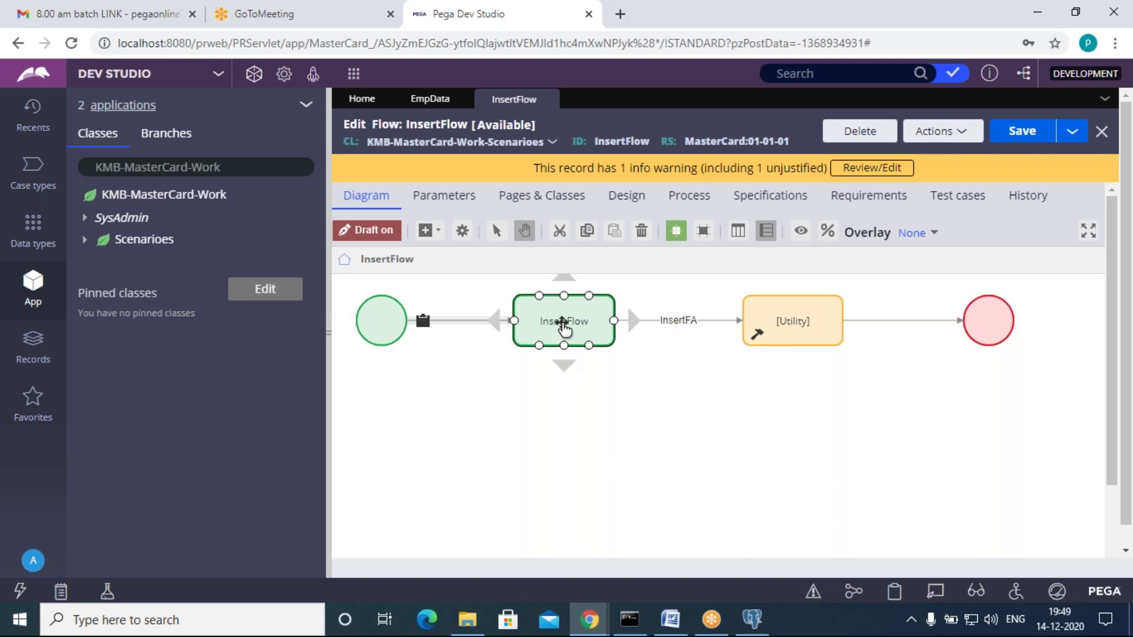
click(563, 321)
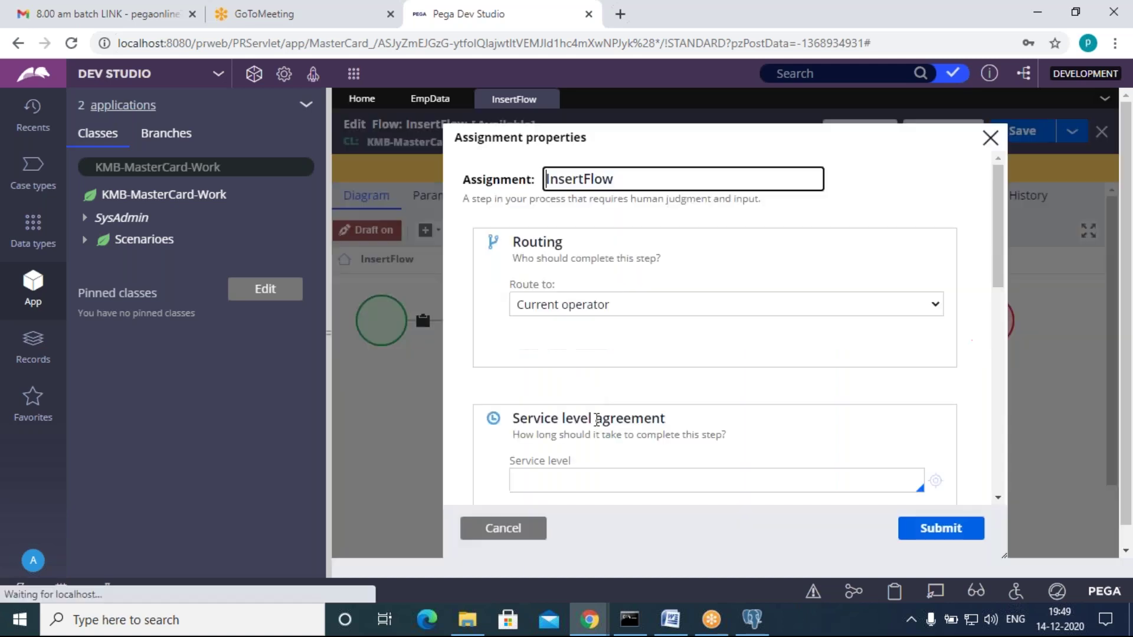
scroll(566, 460, down, 8)
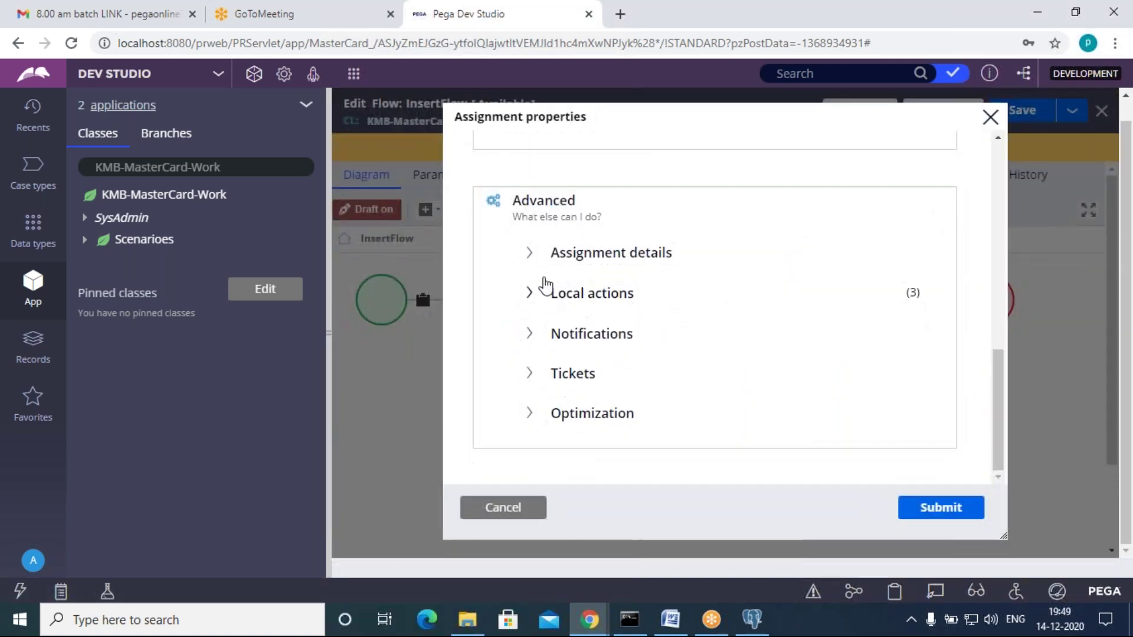
click(534, 258)
scroll(600, 420, down, 4)
Step: Set the InsertFlow assignment's case status to Open and save the flow
click(547, 205)
key(Down)
key(Down)
key(Down)
key(Down)
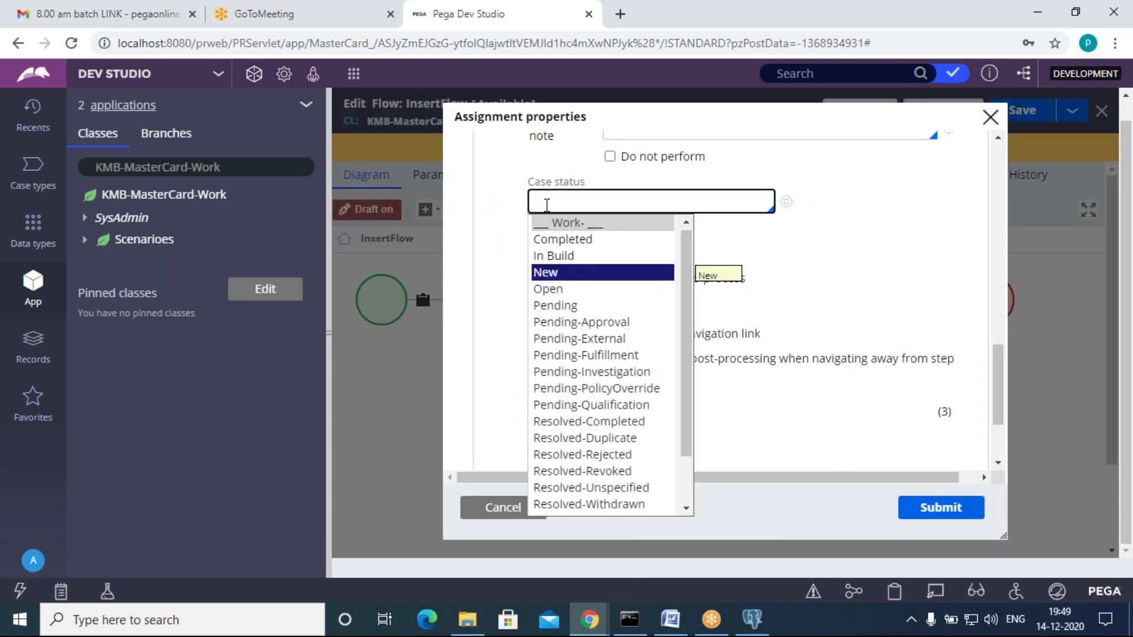
key(Down)
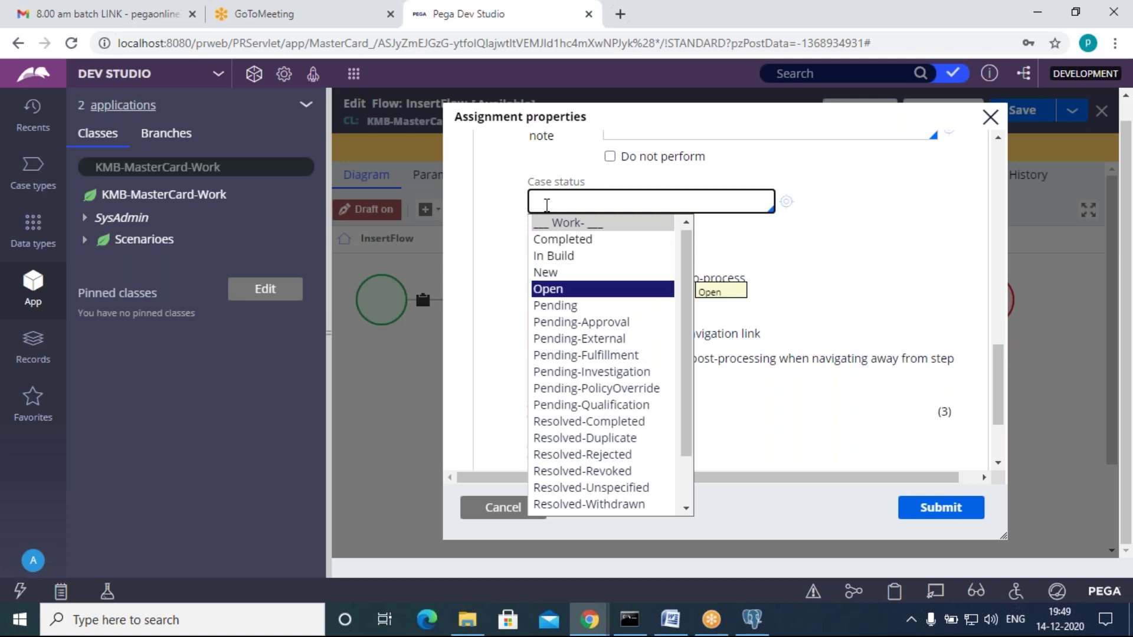
key(Return)
click(941, 507)
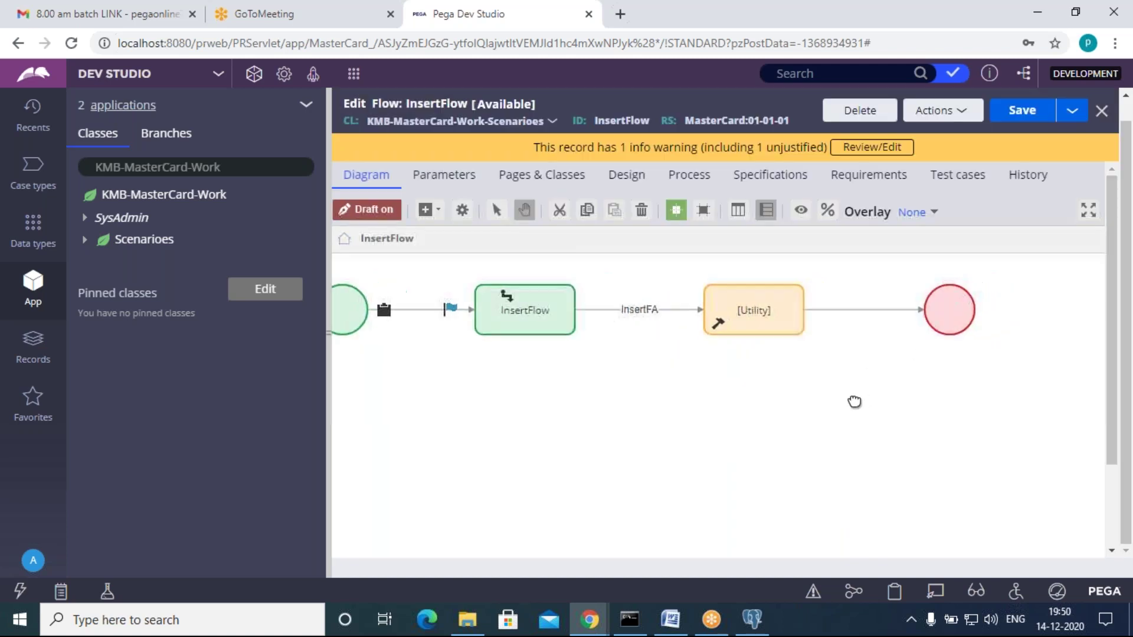
click(1018, 118)
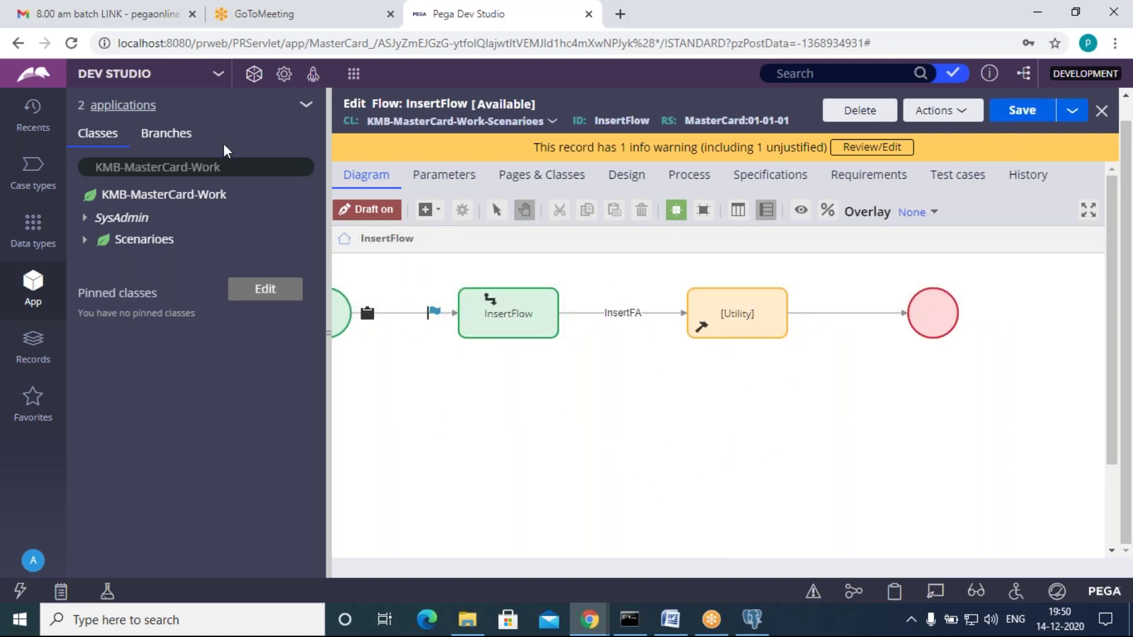
click(33, 115)
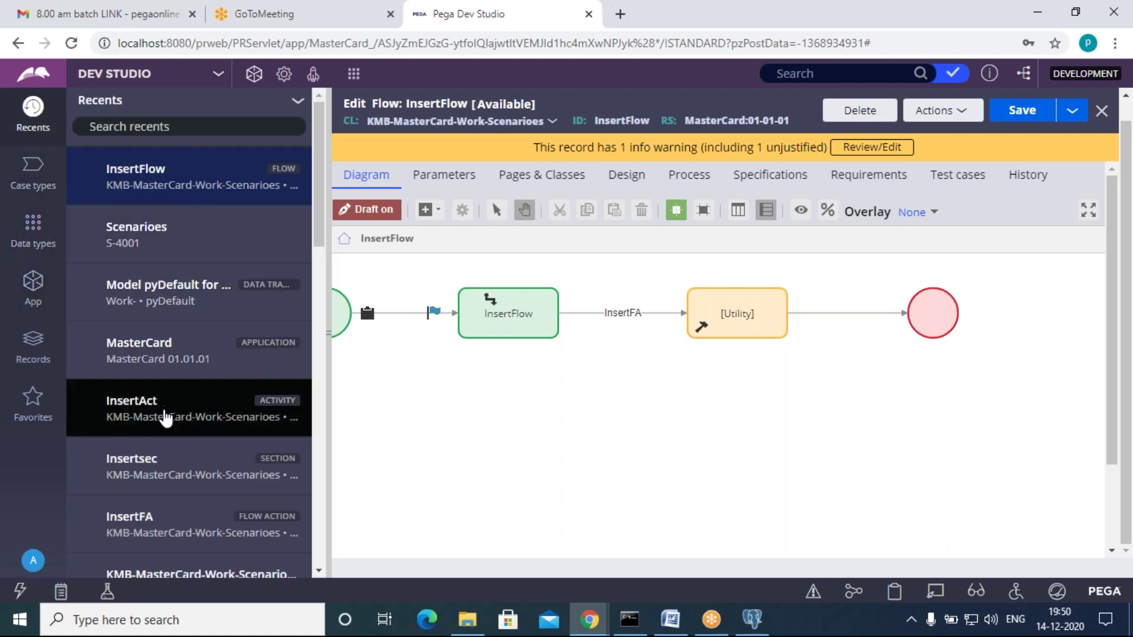
Step: Open the InsertAct activity and inspect its step 2 Obj-Save method
click(163, 411)
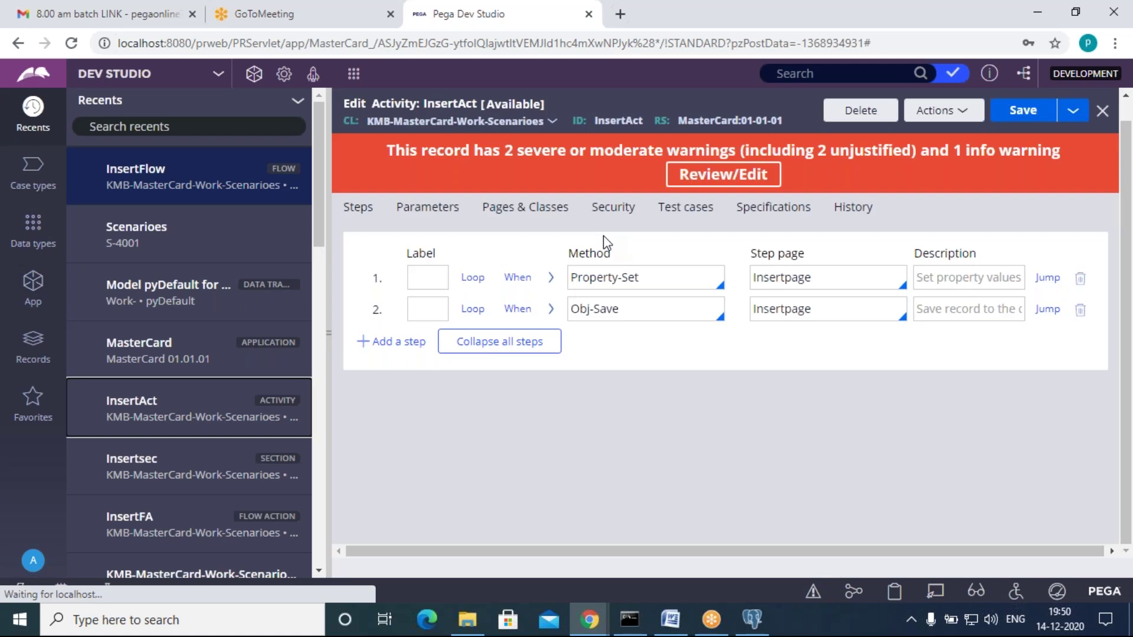
click(551, 308)
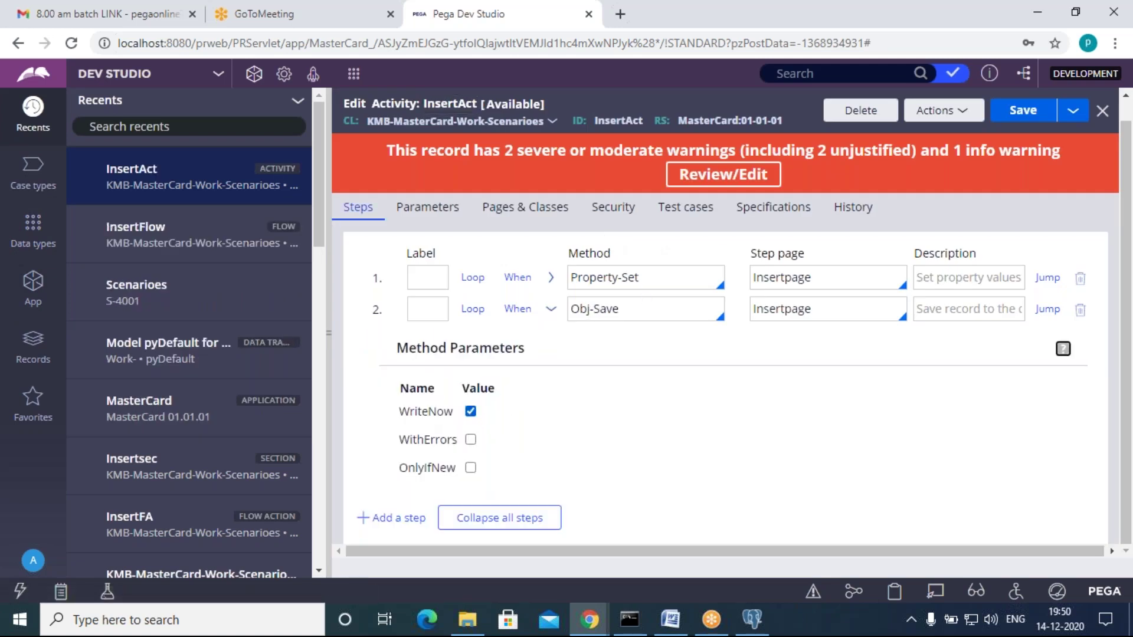
click(550, 309)
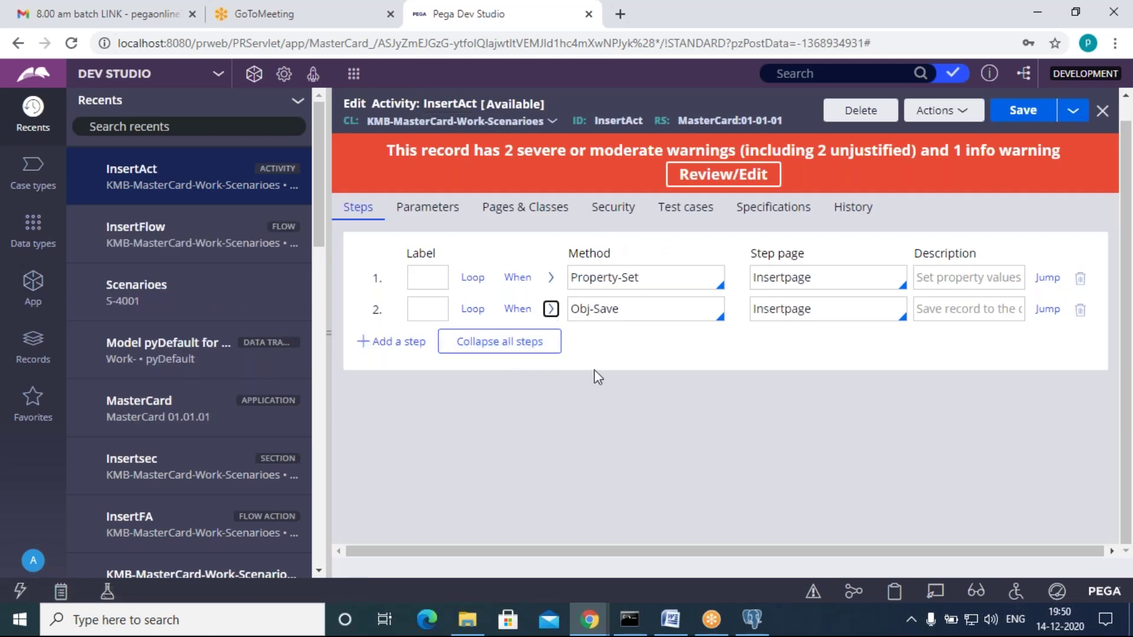
click(647, 306)
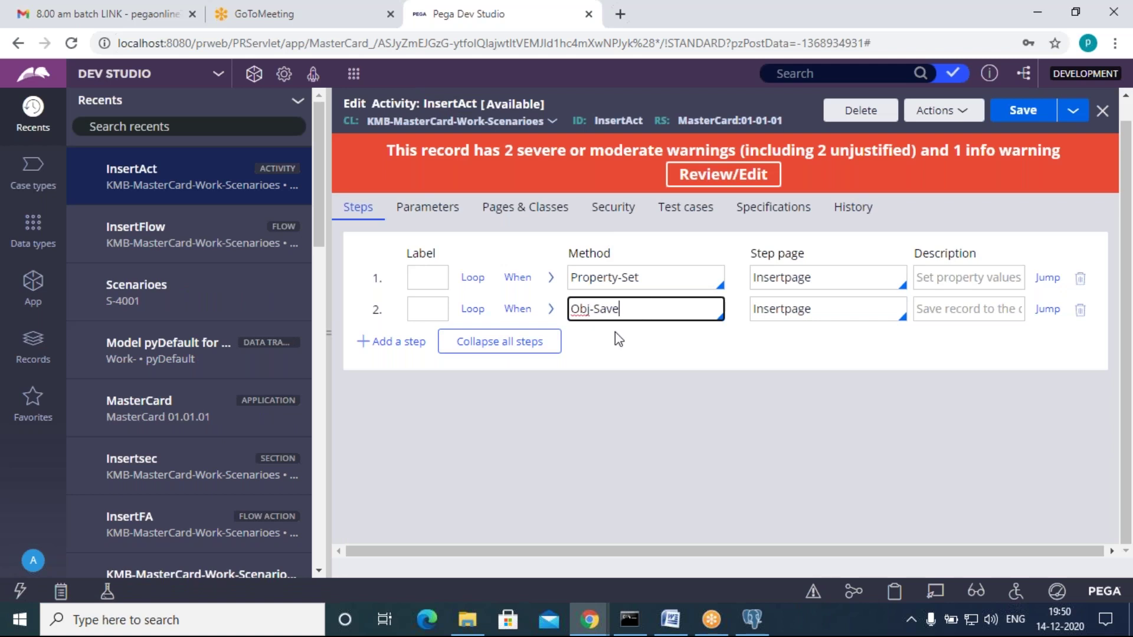
click(617, 339)
click(650, 308)
click(649, 363)
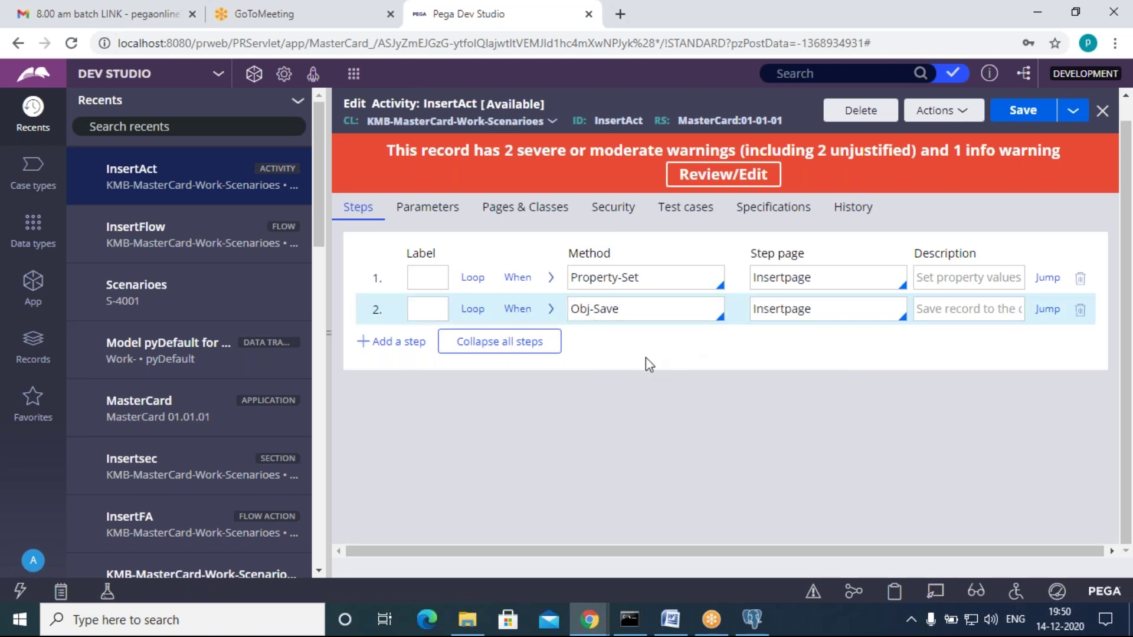
Step: Add a third step to InsertAct with method Obj-Save-Cancel
click(399, 342)
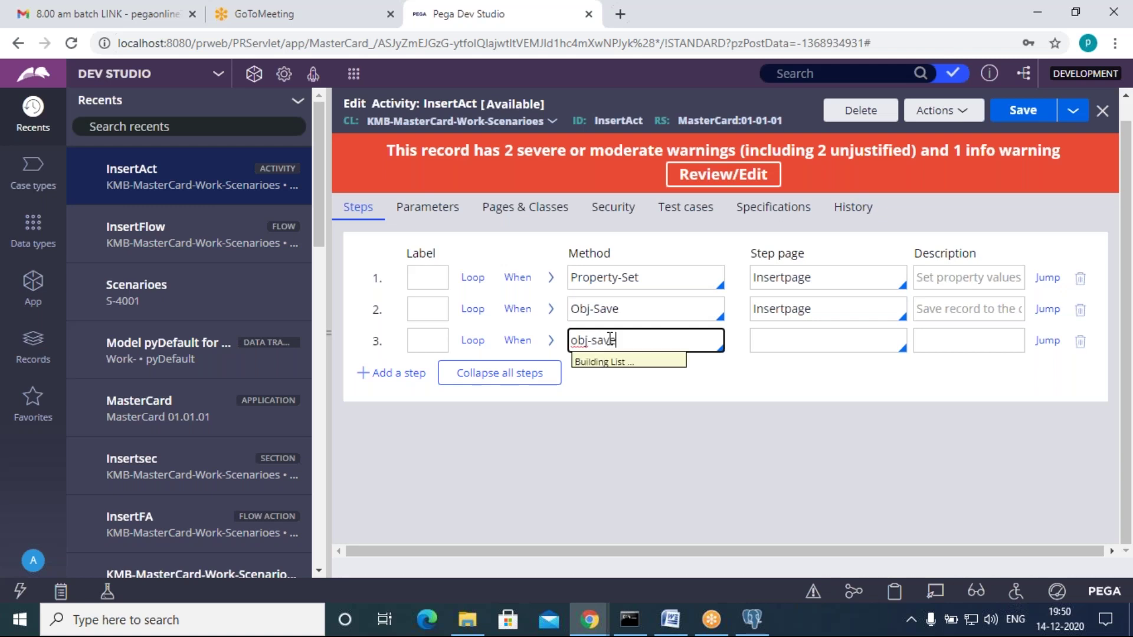
key(Down)
key(Return)
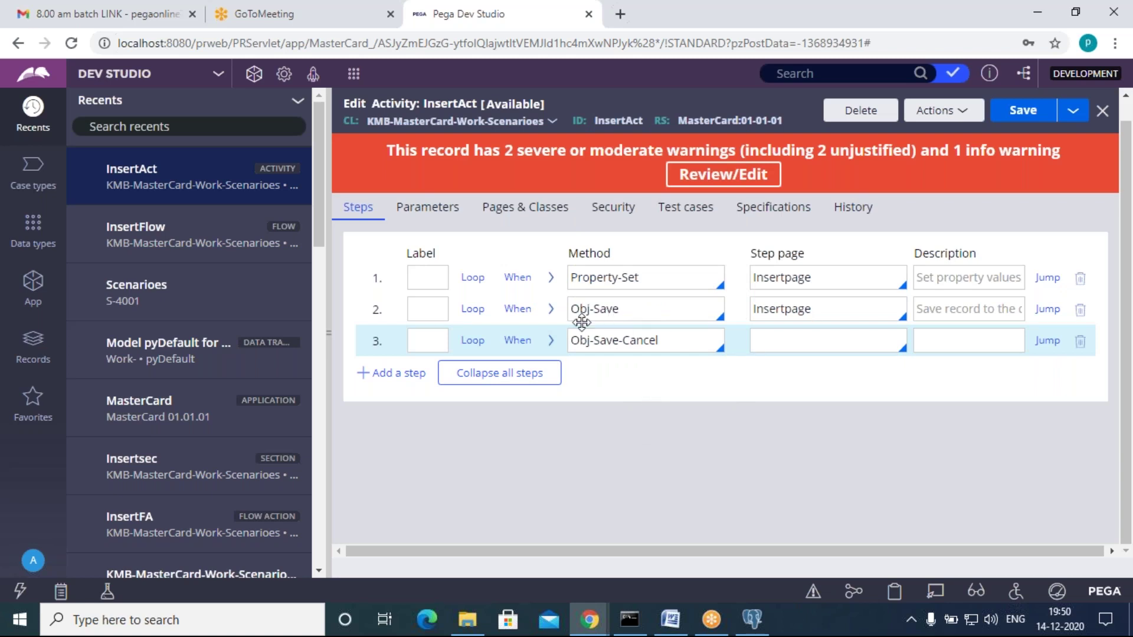
click(550, 309)
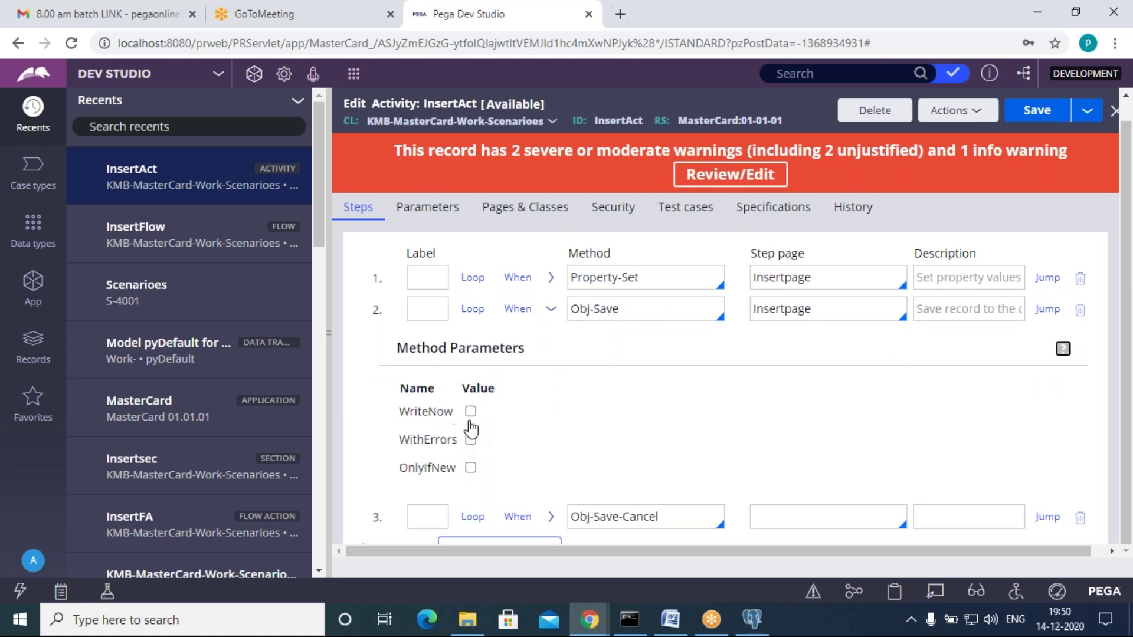
click(551, 311)
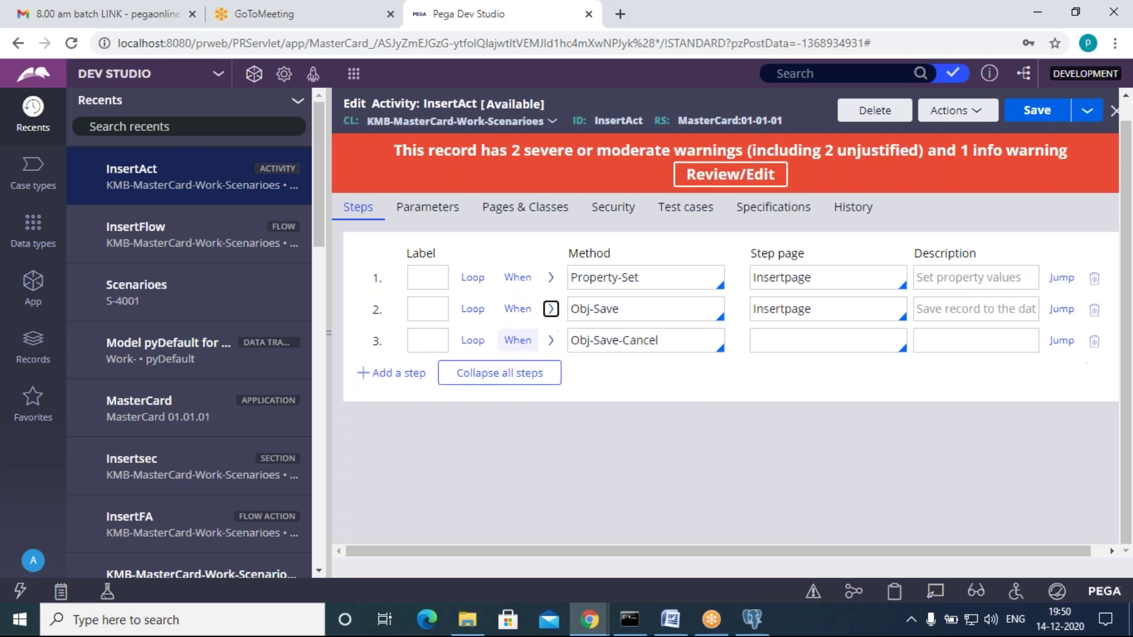
click(550, 311)
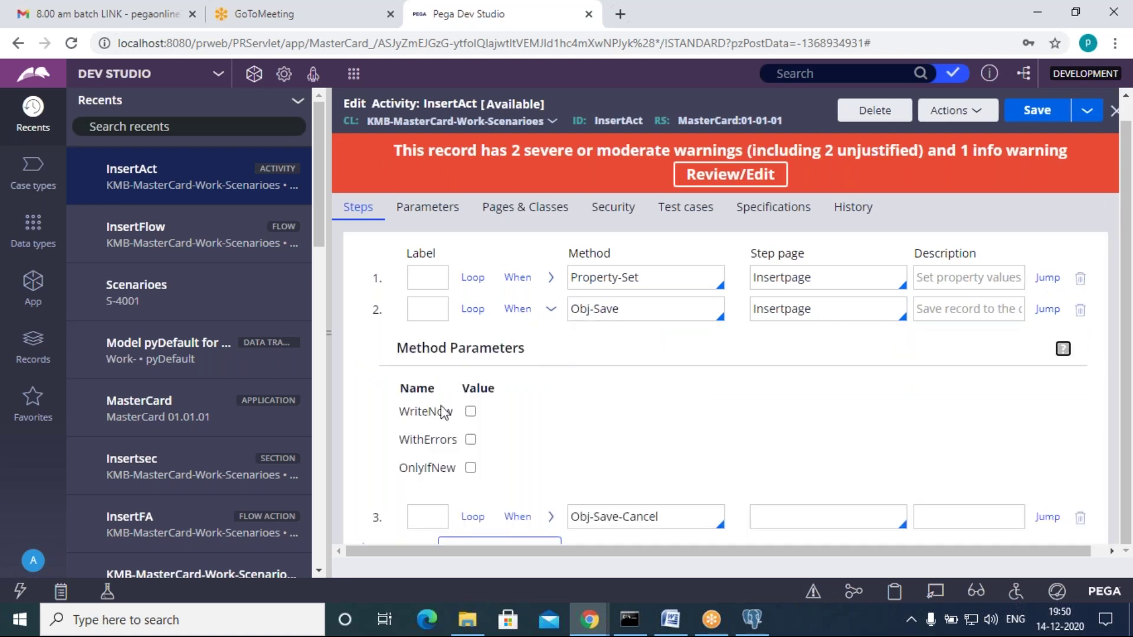
click(551, 310)
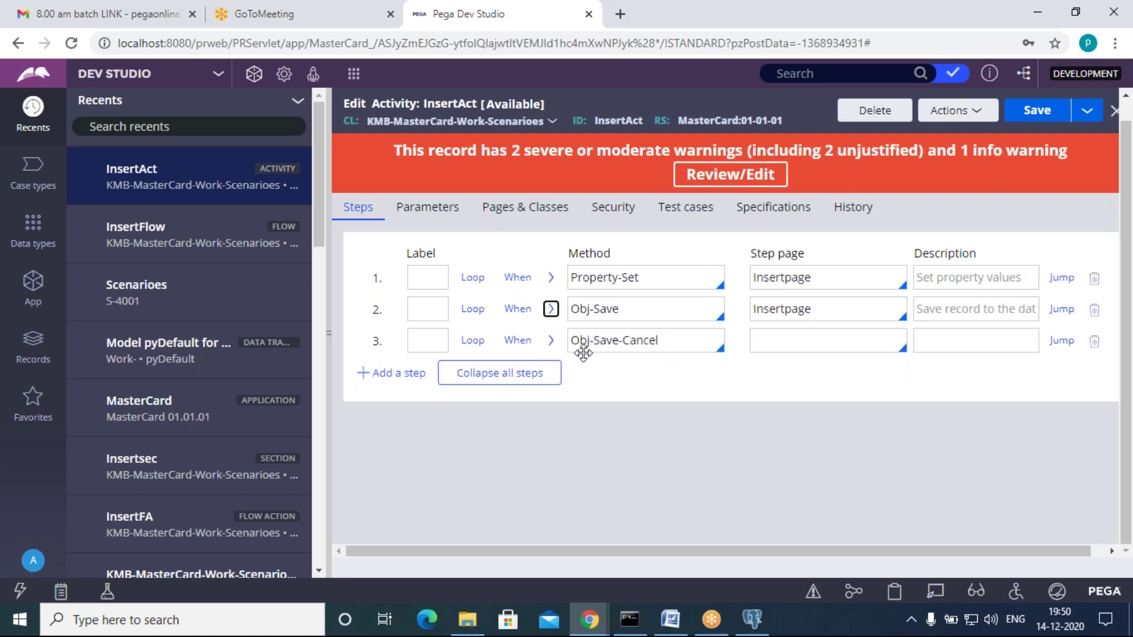
click(682, 344)
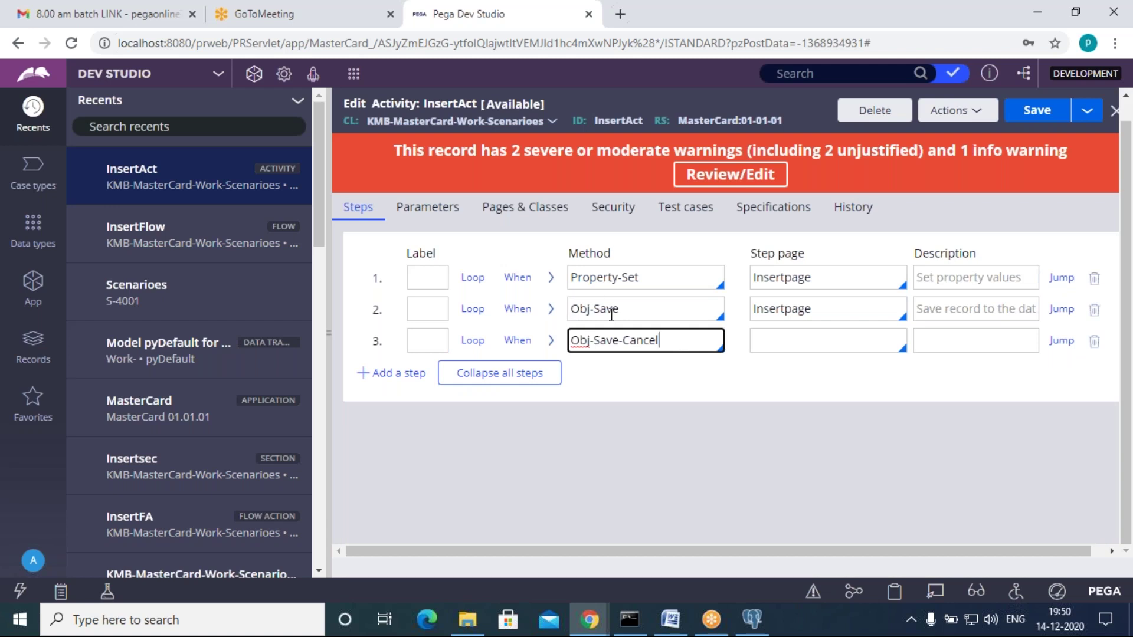
drag(678, 342, 570, 346)
click(594, 404)
Step: Set step 3's step page to Insertpage and save the InsertAct activity
click(551, 311)
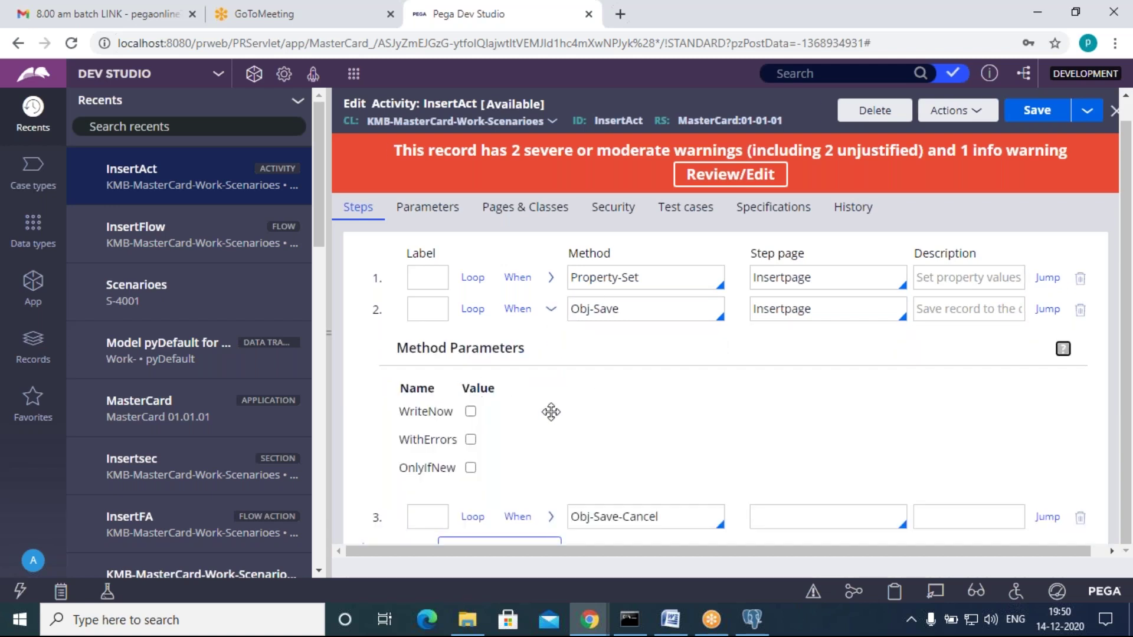
click(551, 309)
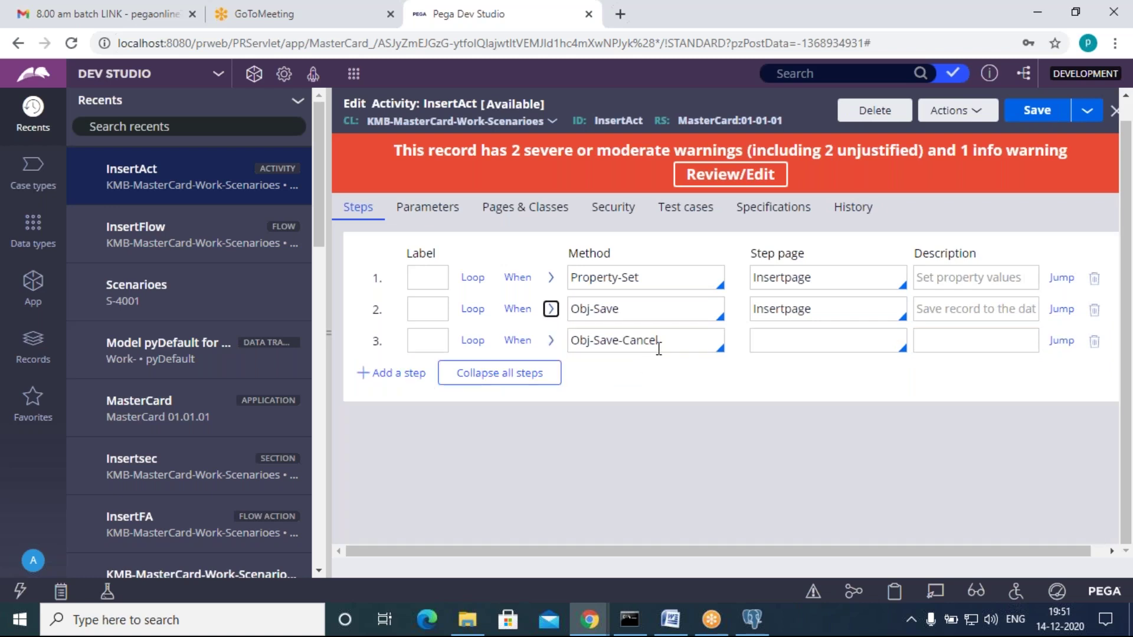
click(793, 338)
key(Down)
key(Down)
key(Down)
key(Return)
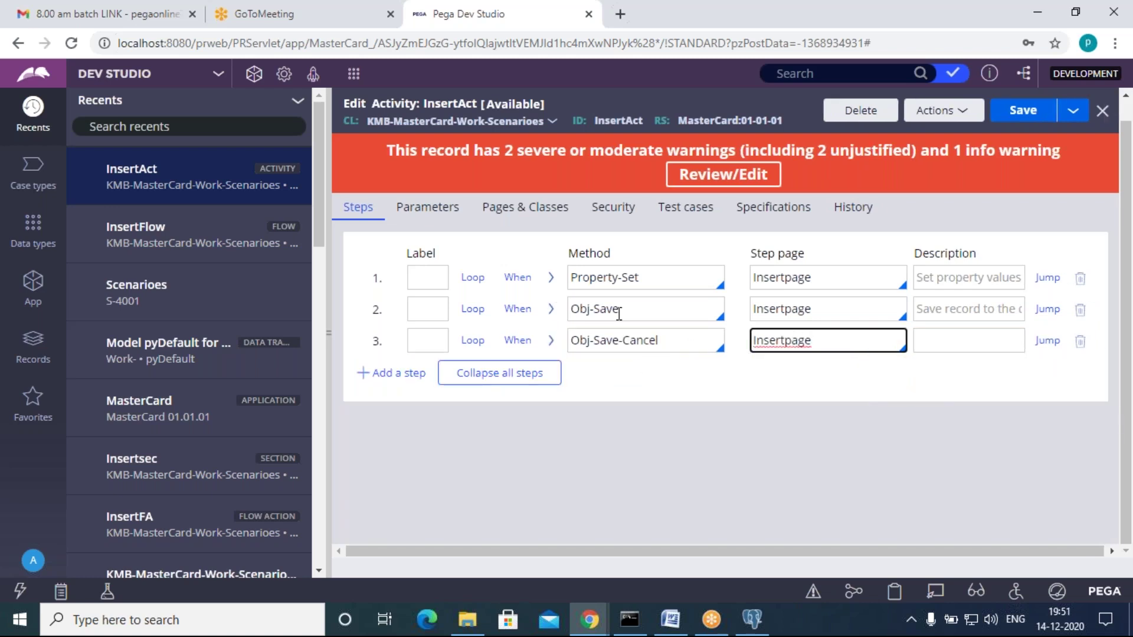
click(551, 341)
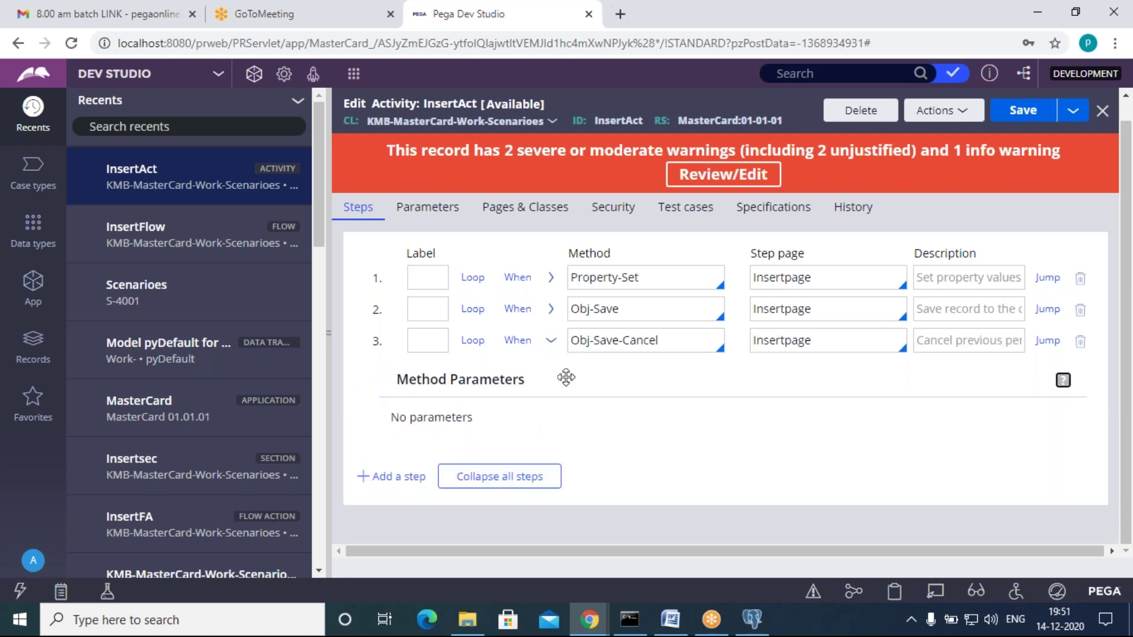
click(551, 340)
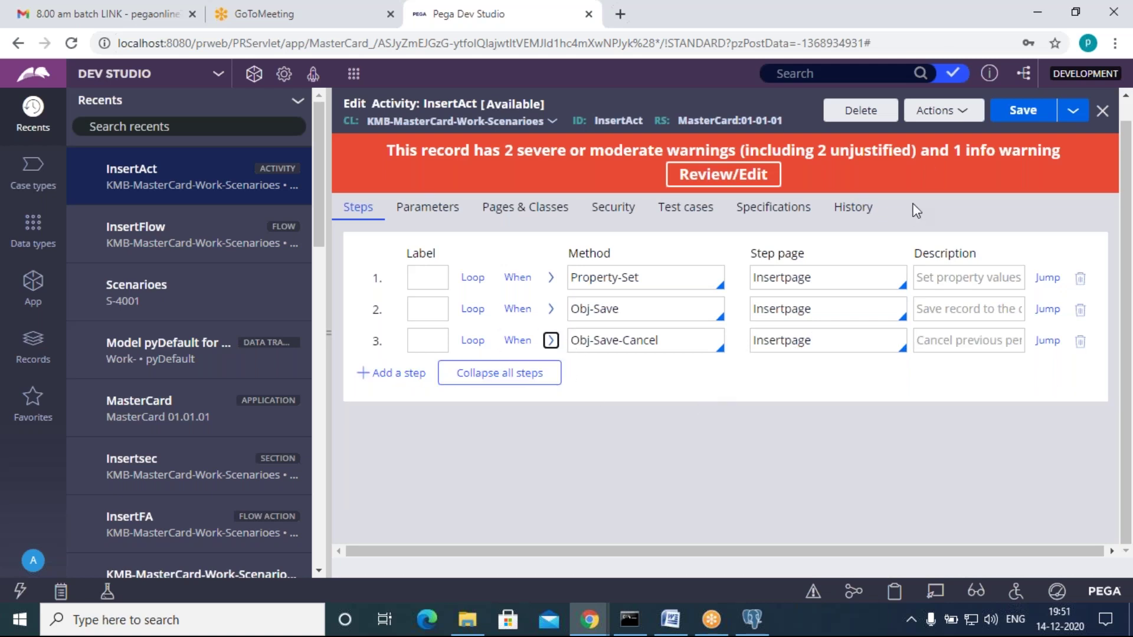
click(1021, 113)
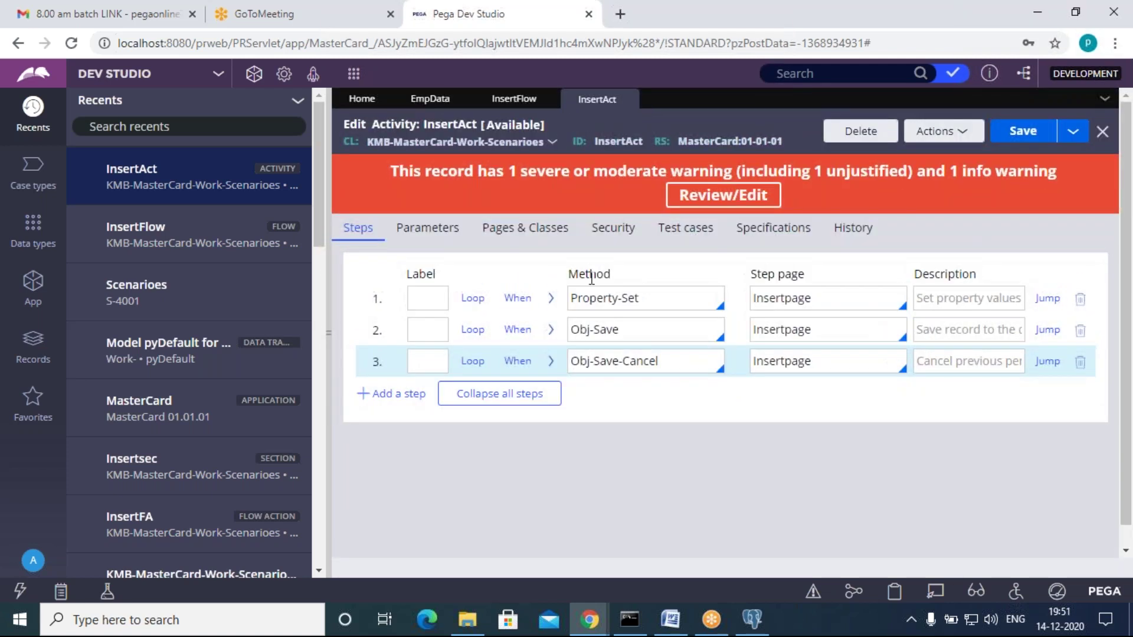
Step: Save the InsertFlow flow, then check and minimize the Tracer window
click(514, 99)
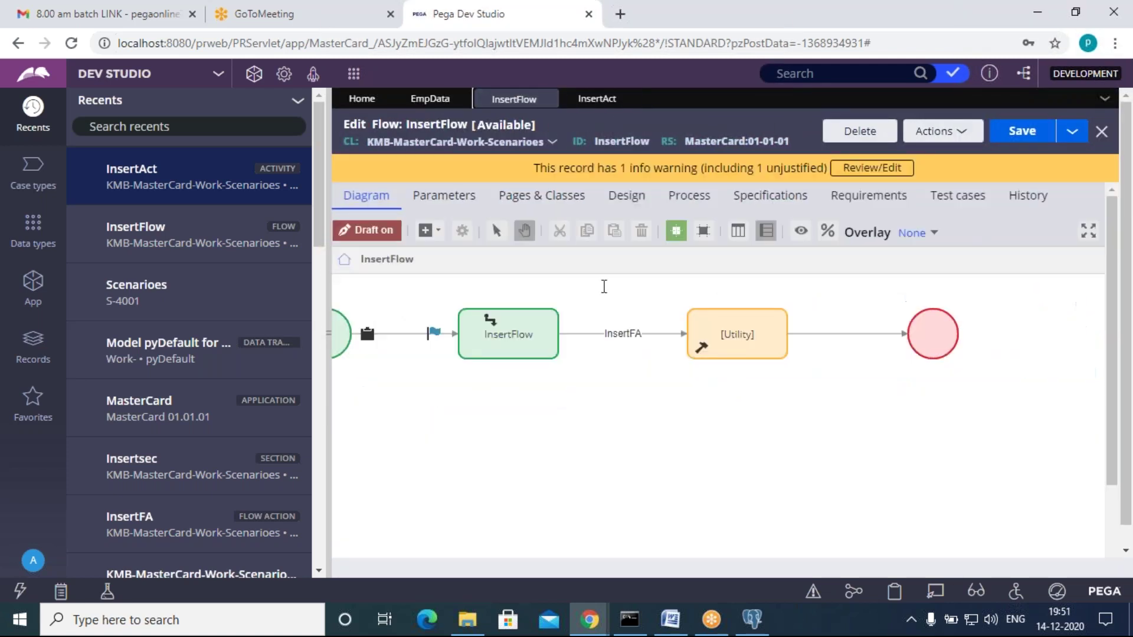
click(1025, 133)
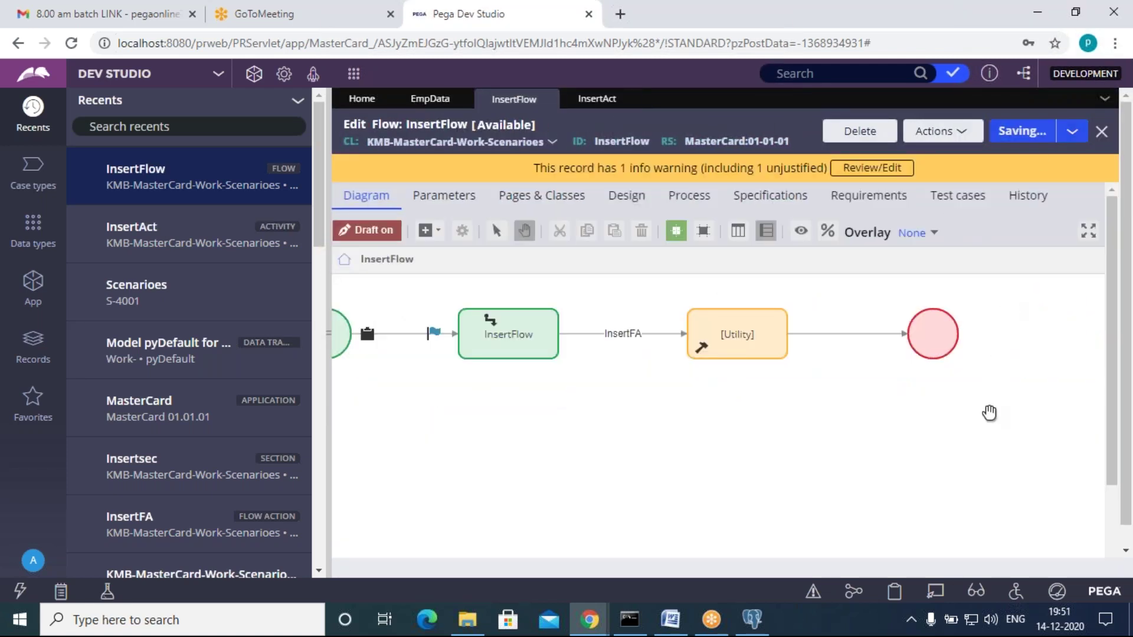
click(600, 633)
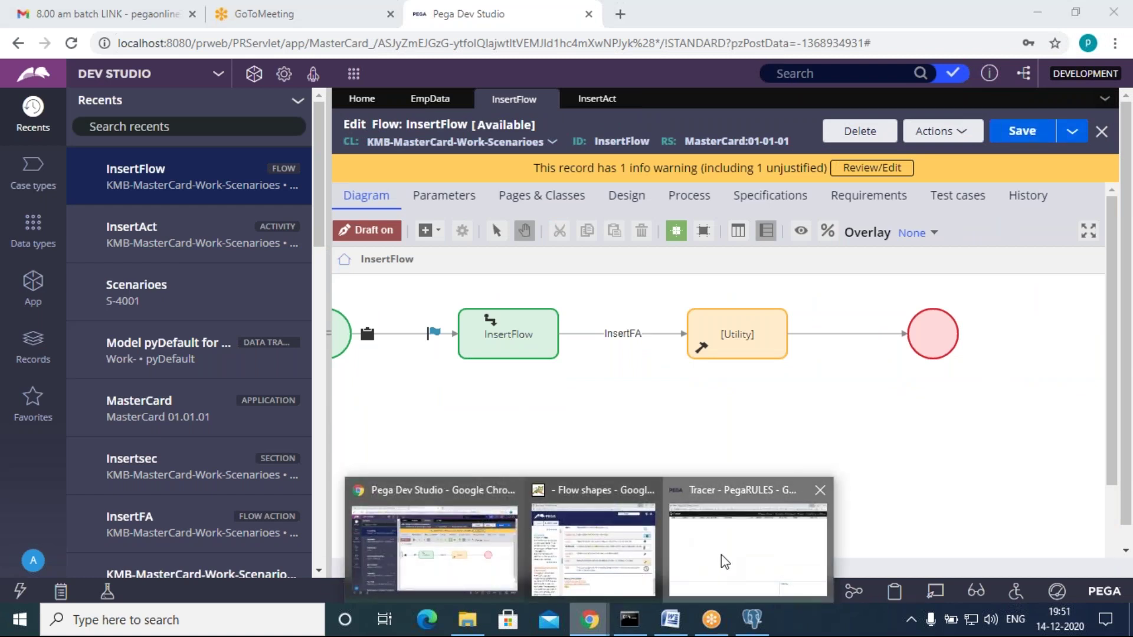
click(724, 562)
drag(435, 211, 583, 154)
click(976, 147)
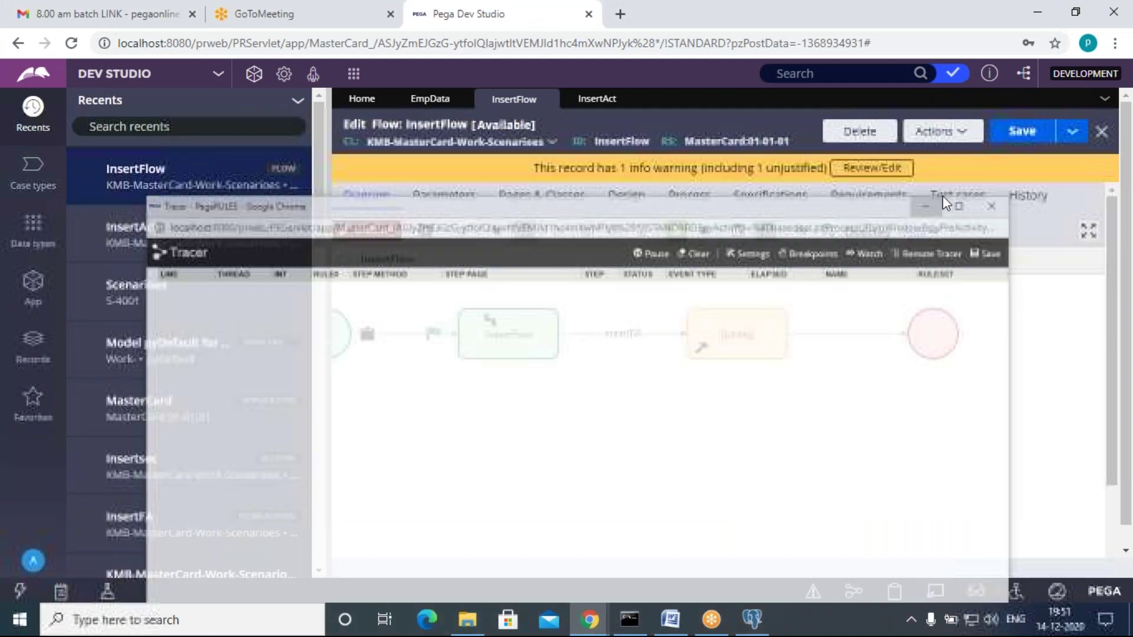
Step: Close the flow shapes help window
click(605, 543)
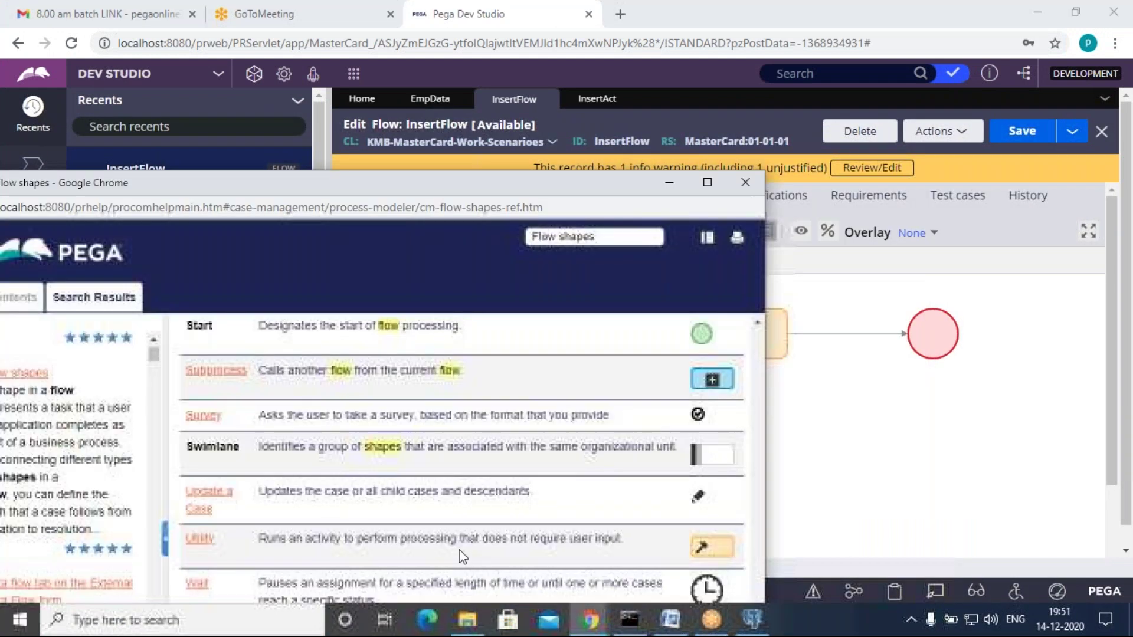
click(746, 183)
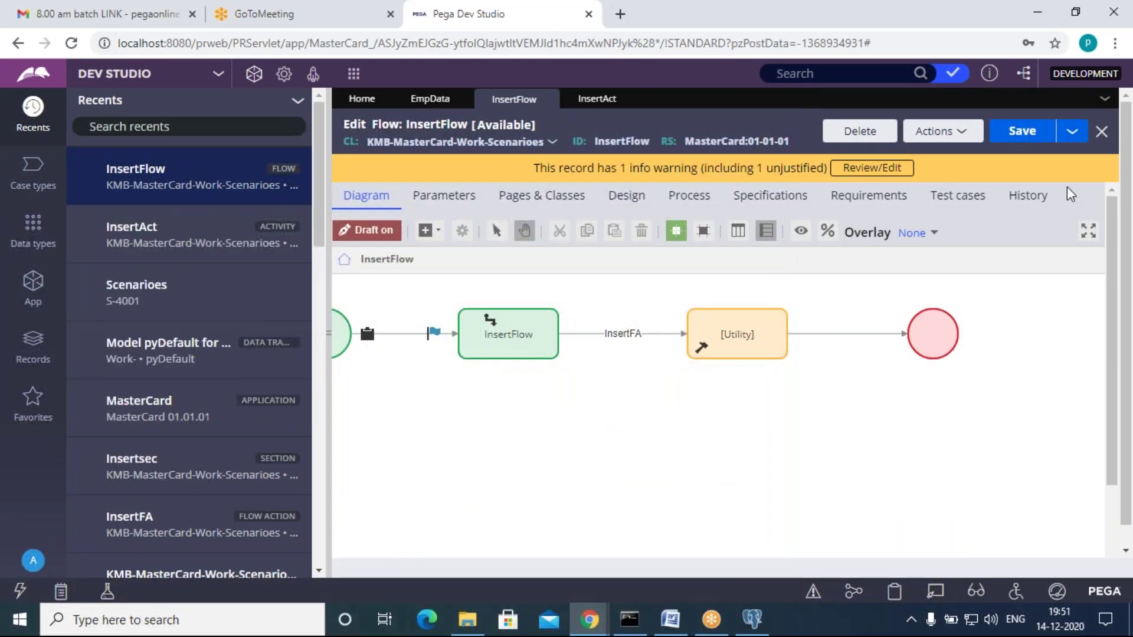
click(942, 132)
Step: Run InsertFlow and submit EmpID 22, FirstName abc, LastName xyz
click(920, 159)
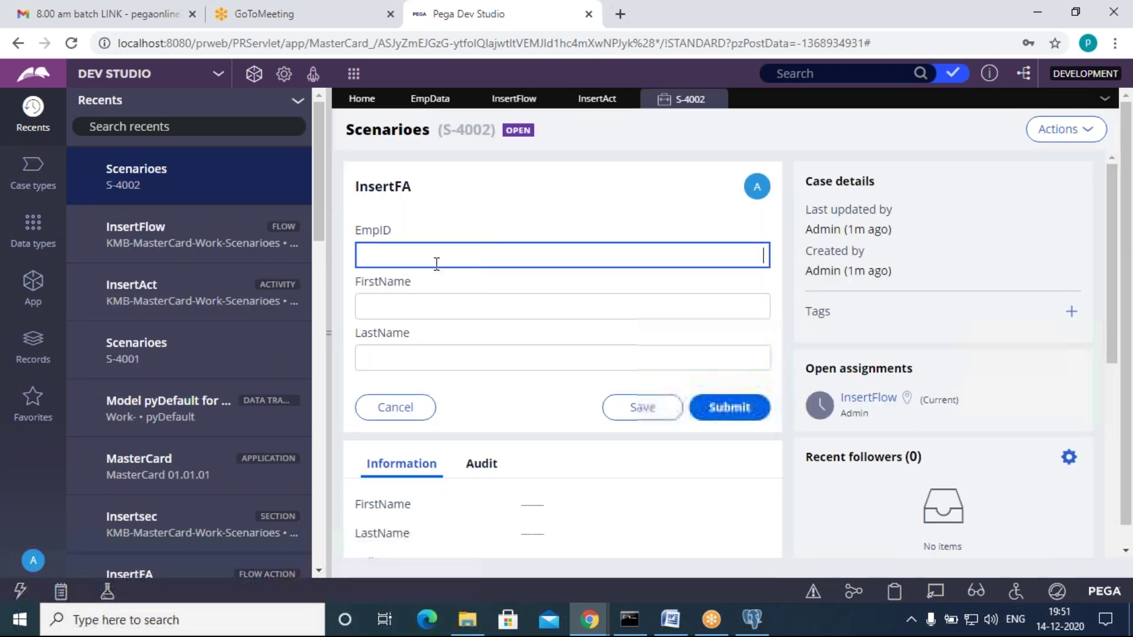
click(443, 306)
text(abc)
click(436, 360)
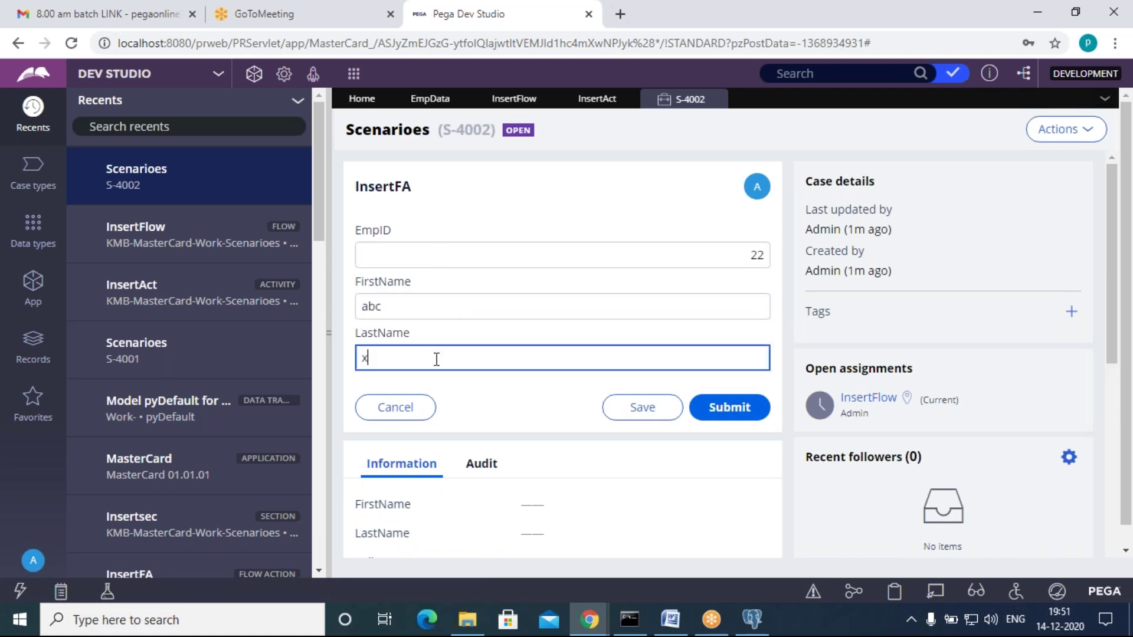
text(xyz)
click(714, 413)
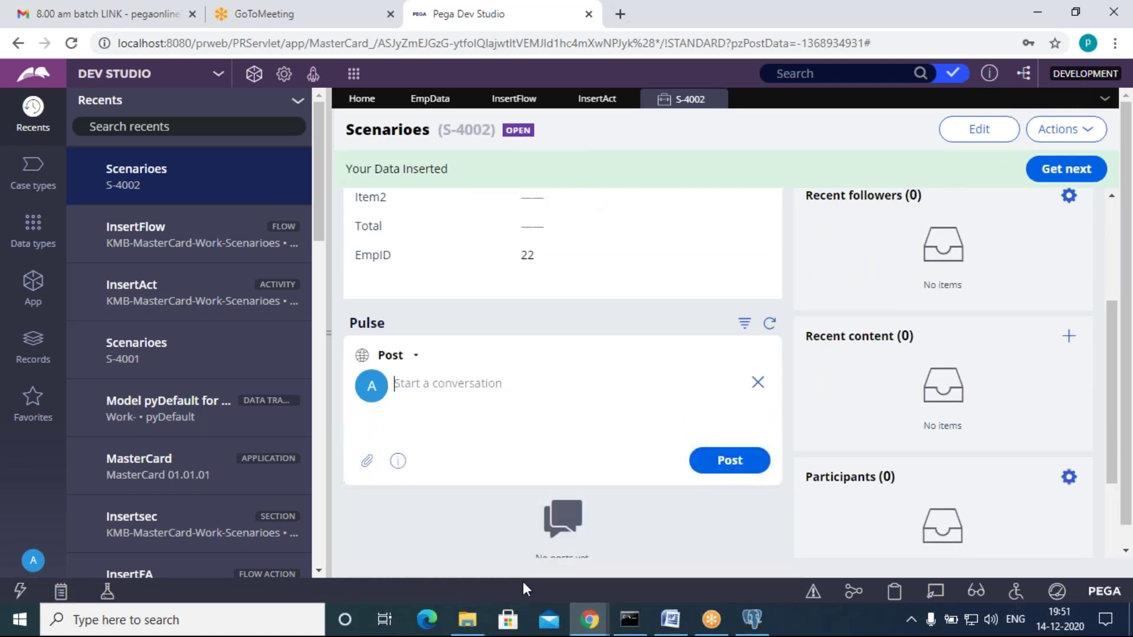
mouse_move(590, 627)
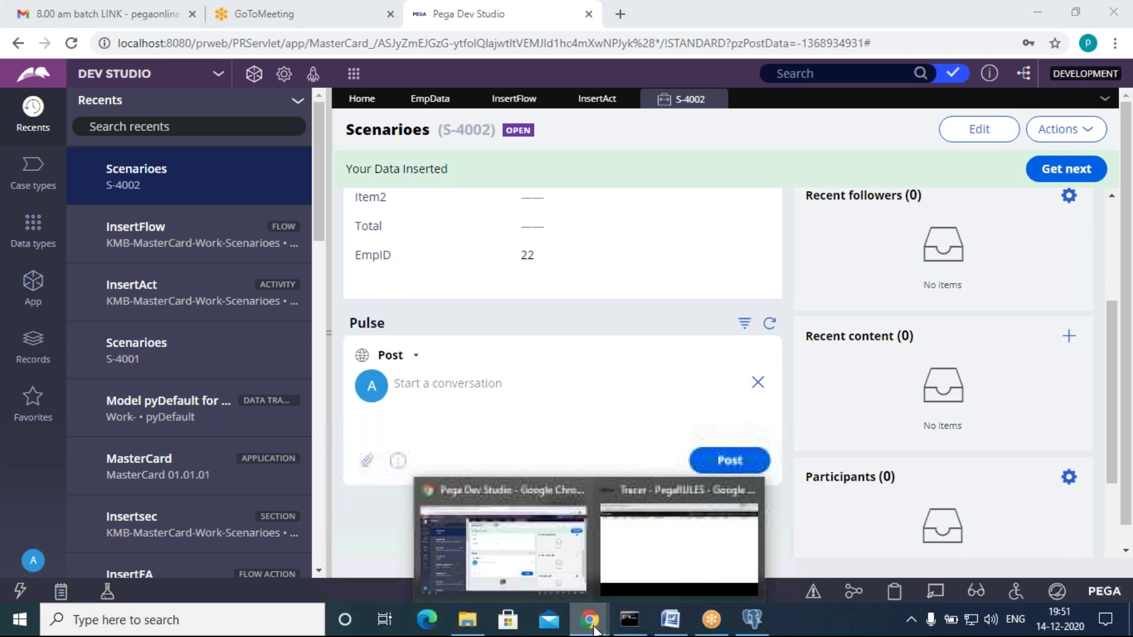
Step: Check the Tracer, then refresh the EmpData records, which still list only EmpID 11
click(670, 525)
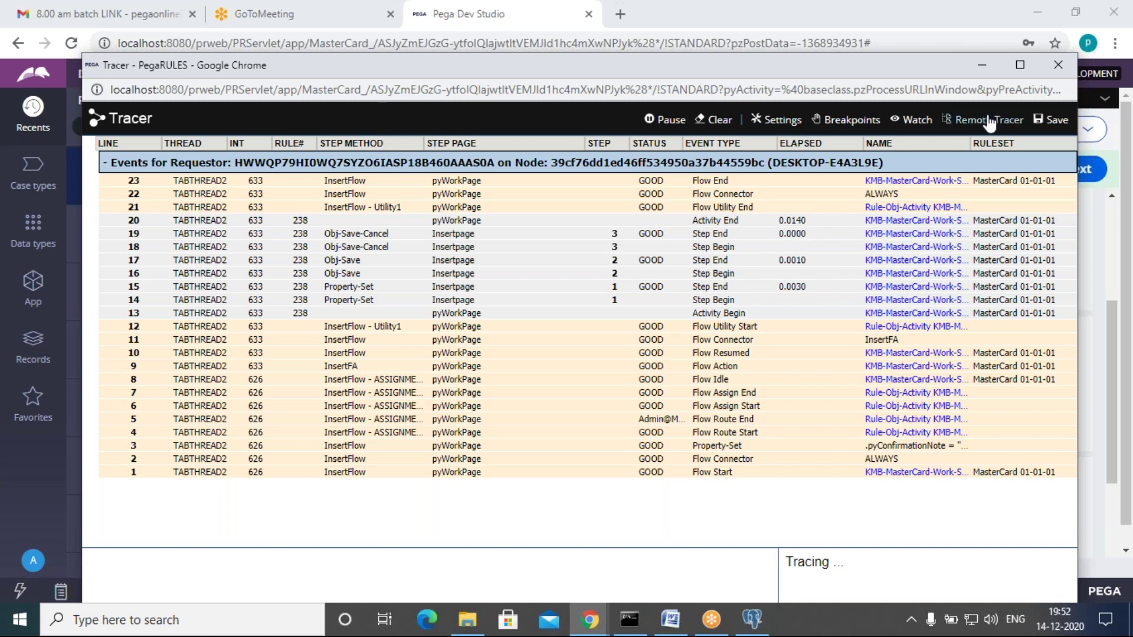
click(983, 66)
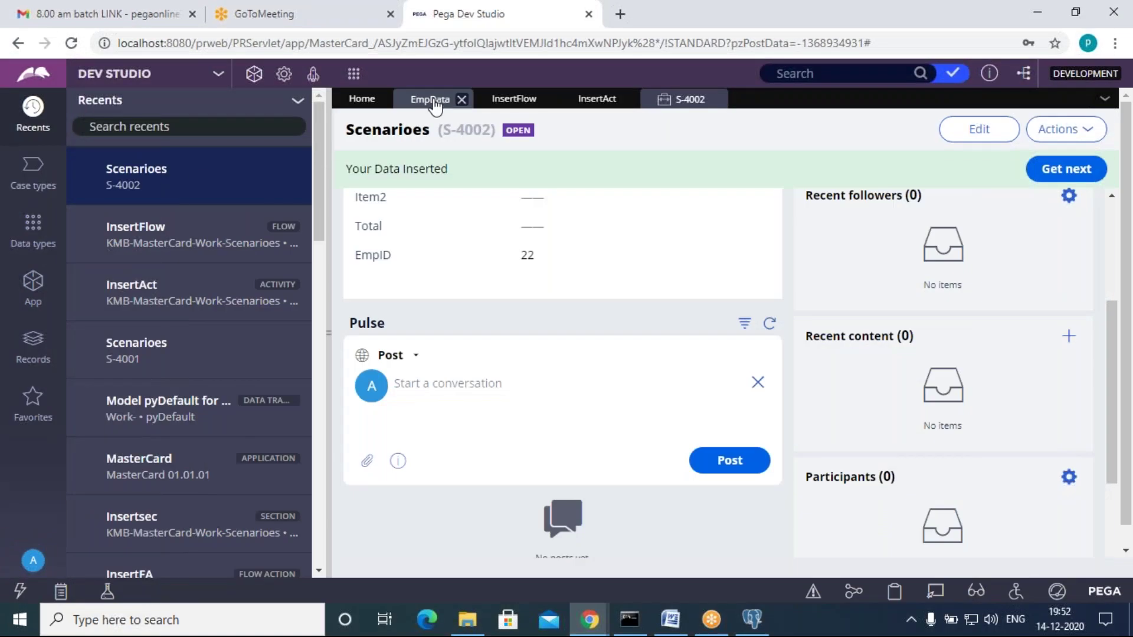
click(434, 101)
click(959, 133)
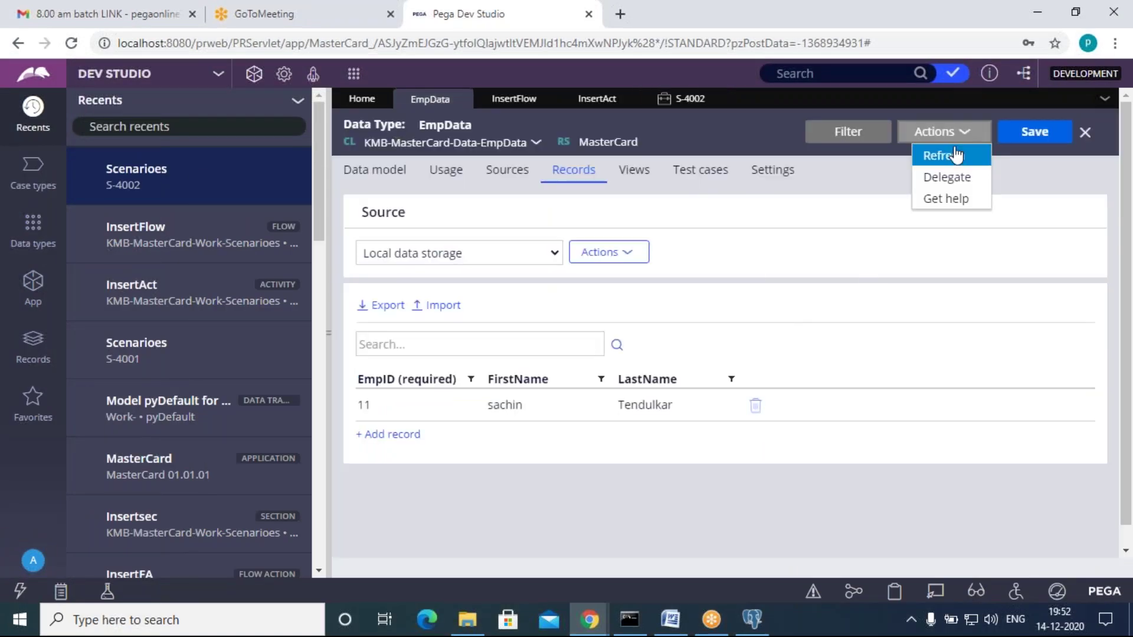
click(956, 155)
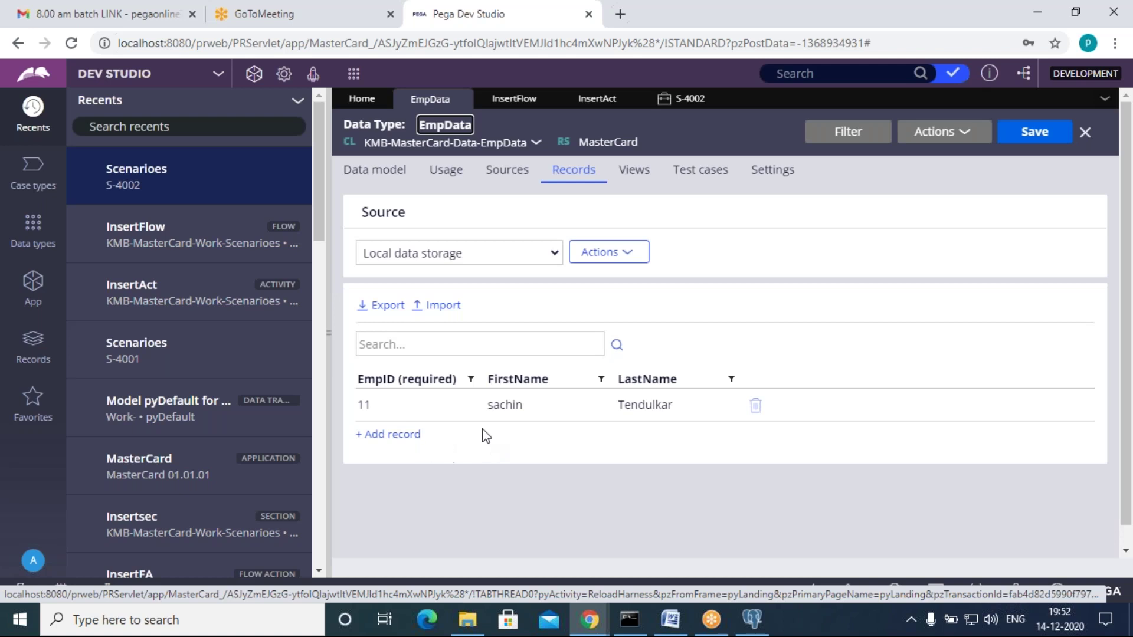
click(34, 292)
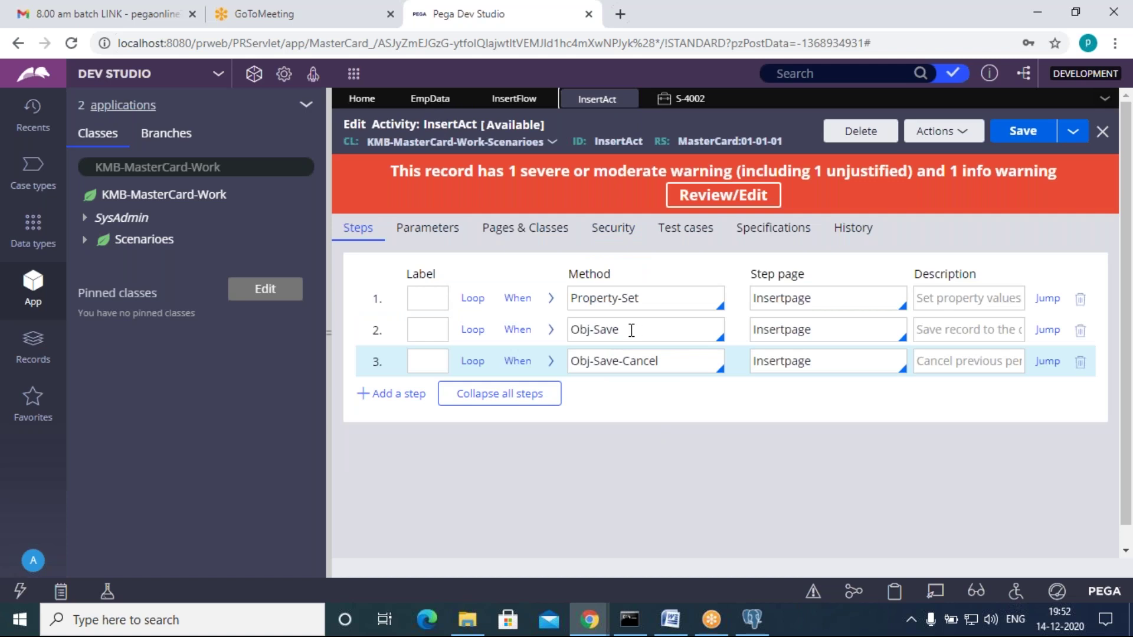
Step: Add a fourth Commit step to InsertAct and save the activity
click(632, 329)
click(677, 361)
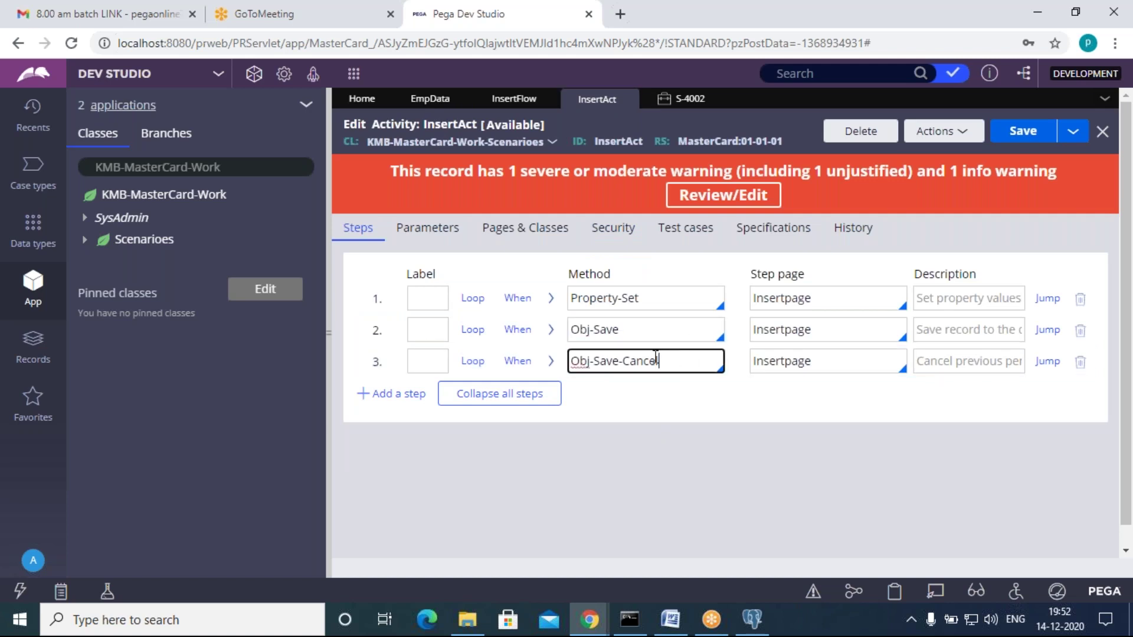
click(381, 393)
click(589, 389)
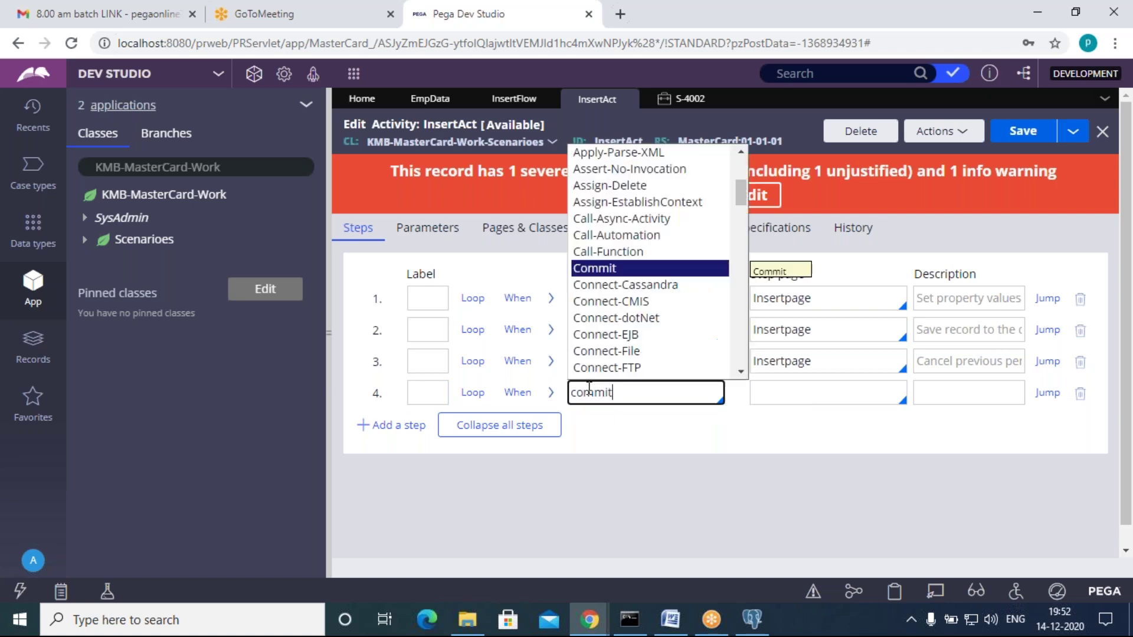
key(Return)
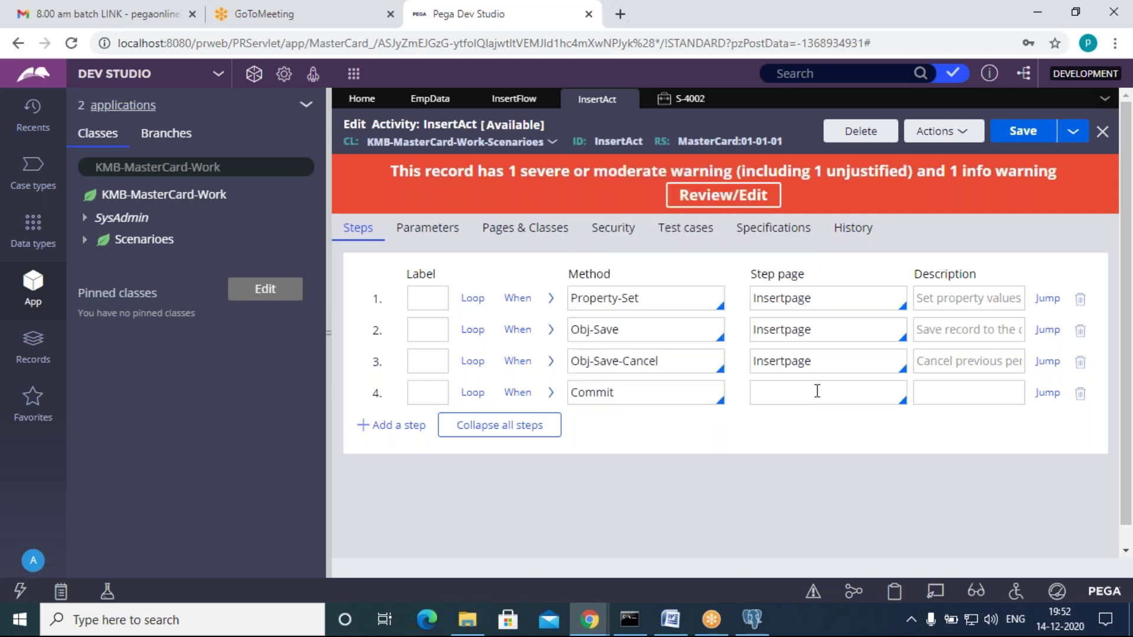
click(550, 392)
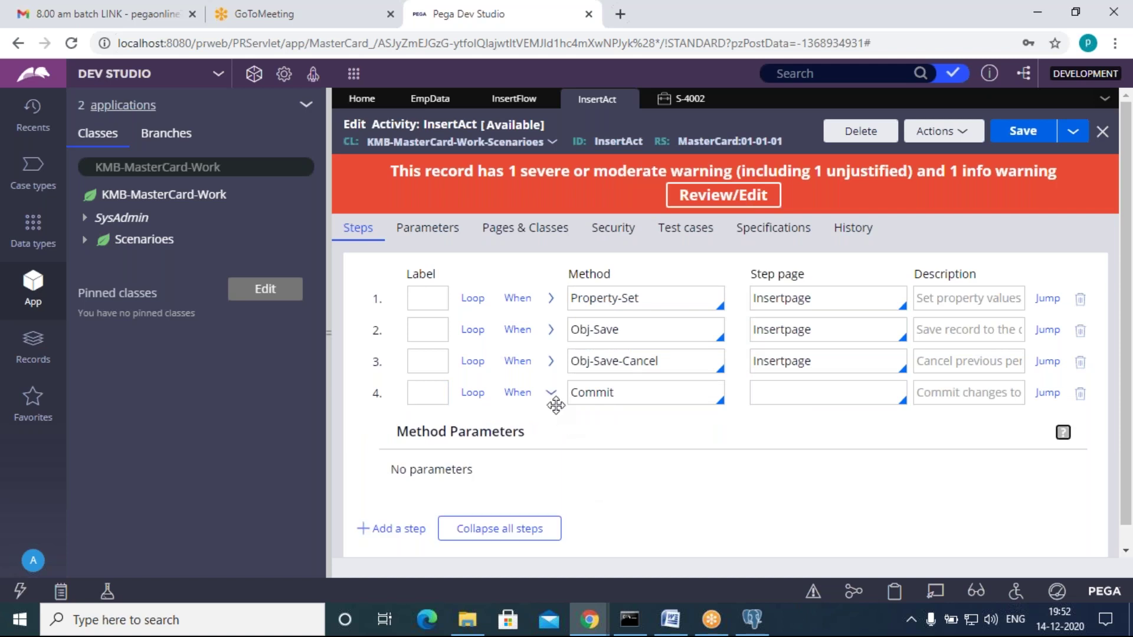
click(551, 393)
click(1016, 131)
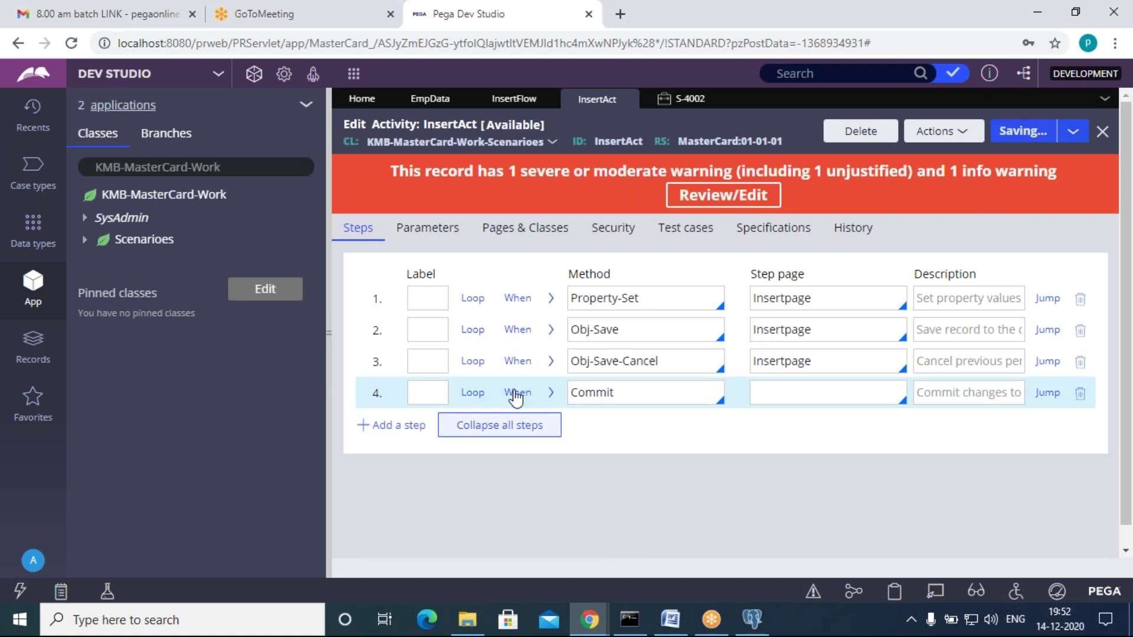
Step: Close case S-4002 and return to the InsertFlow diagram
click(691, 99)
click(716, 99)
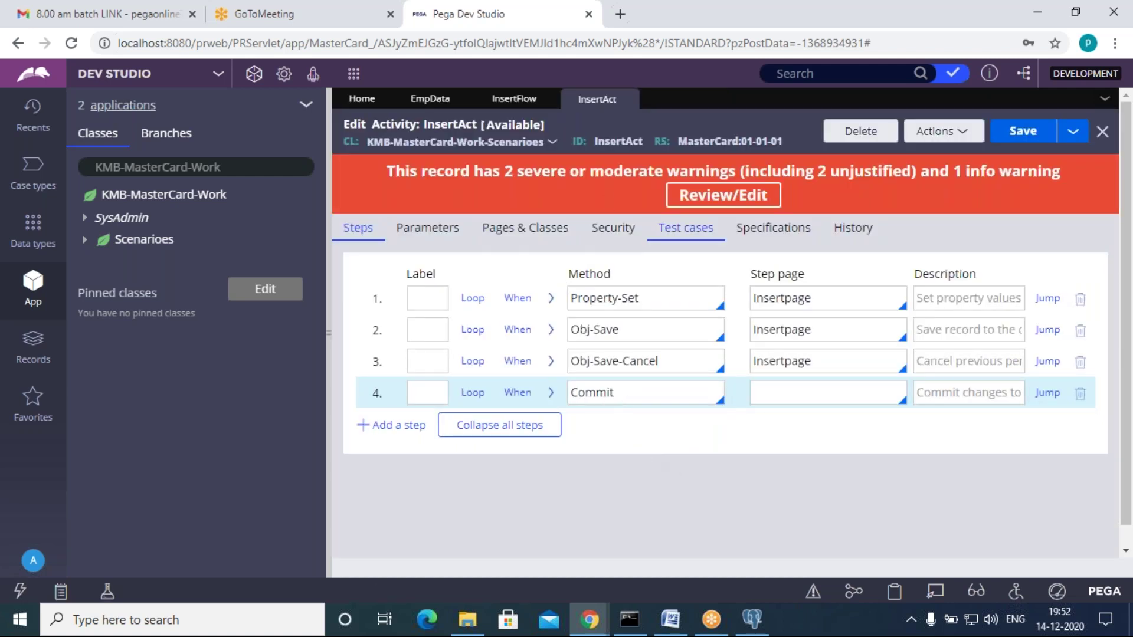
click(515, 99)
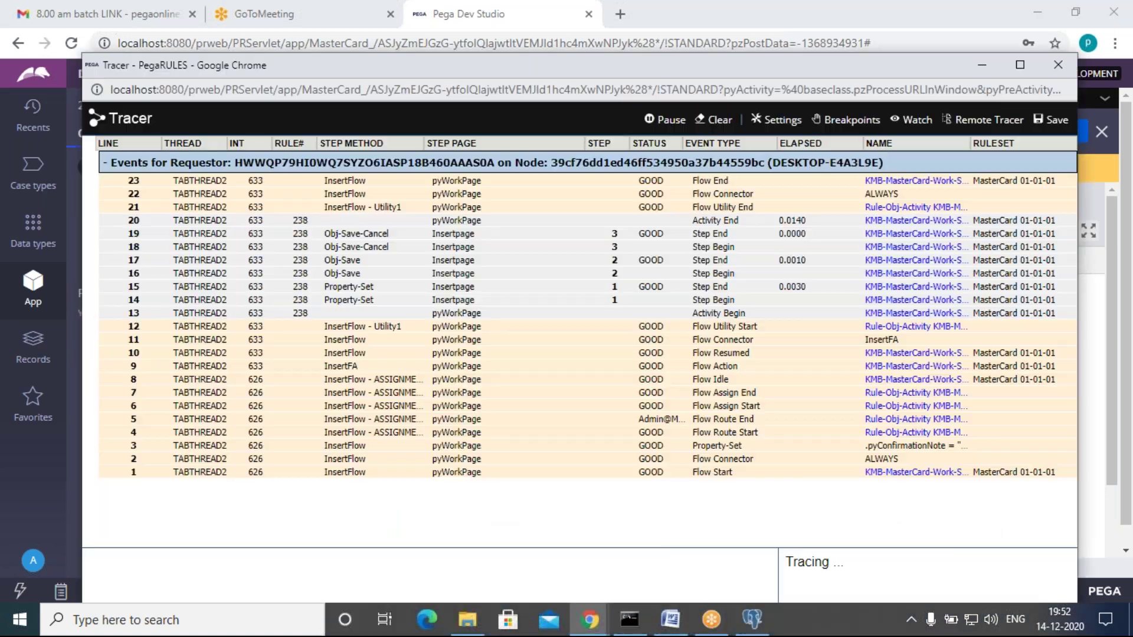
Step: Clear the Tracer, run InsertFlow, and submit EmpID 33 with first and last names
click(714, 121)
click(982, 66)
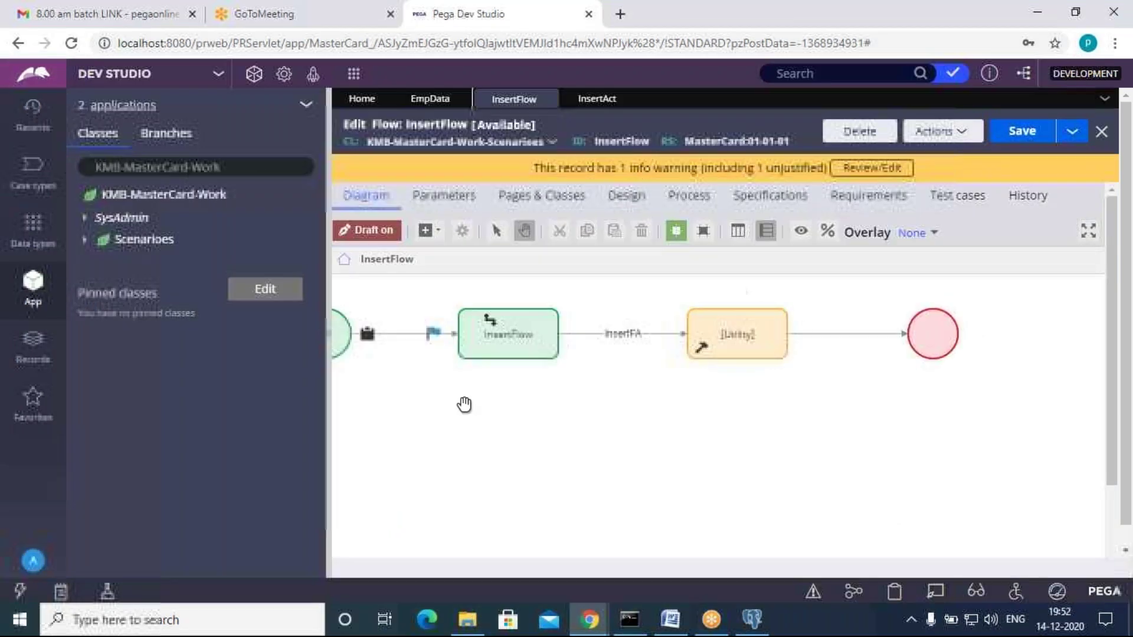
click(941, 131)
click(931, 162)
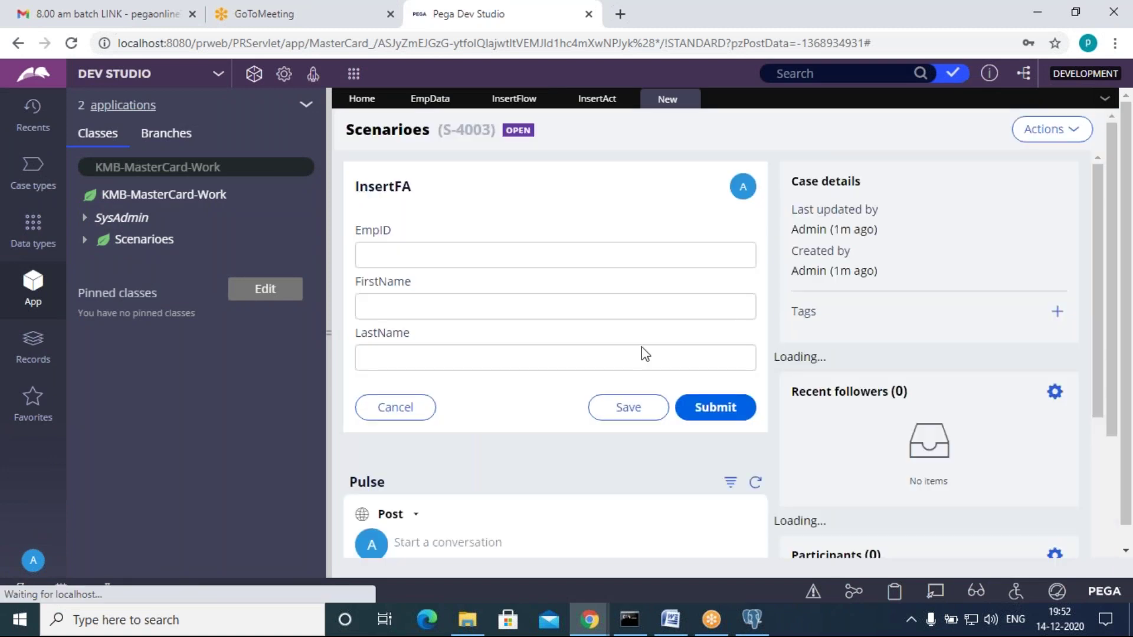
click(501, 247)
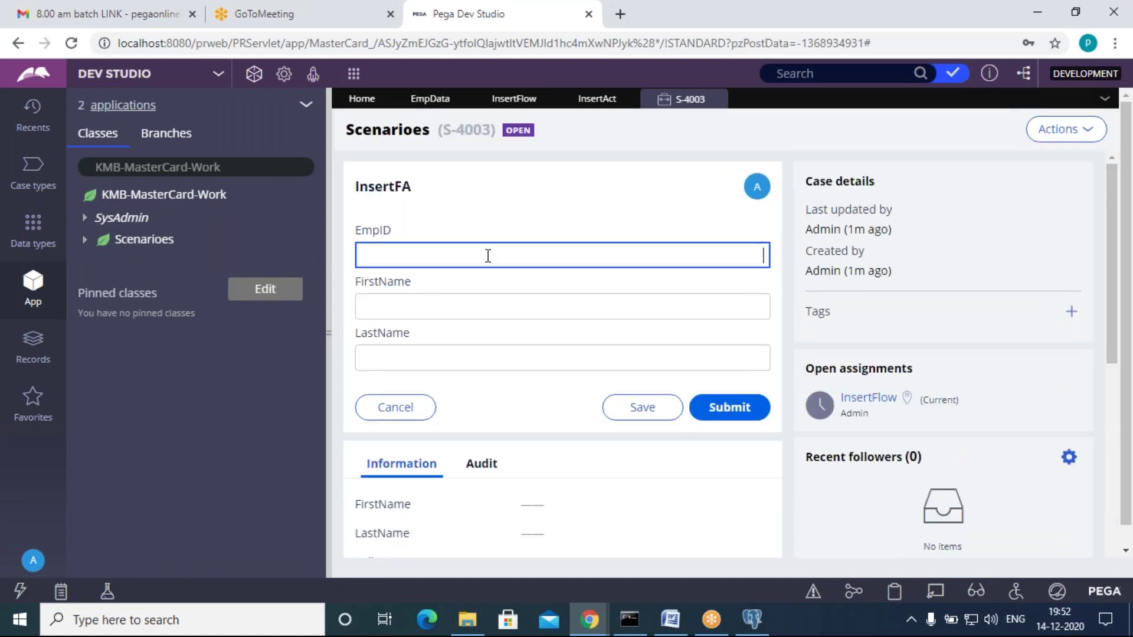
click(482, 299)
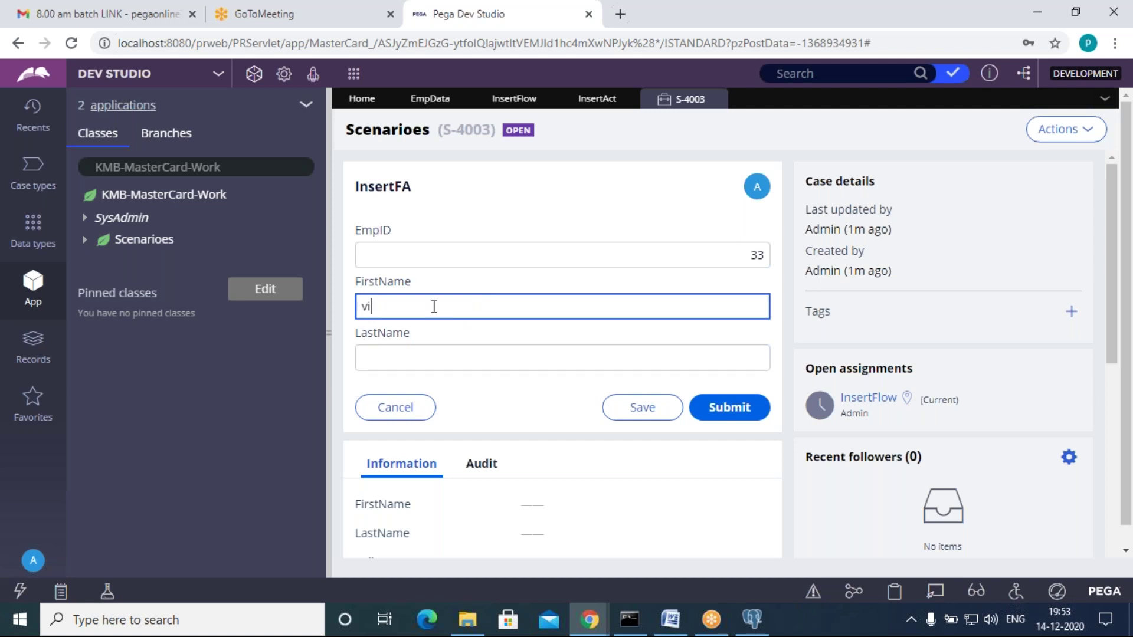
click(413, 358)
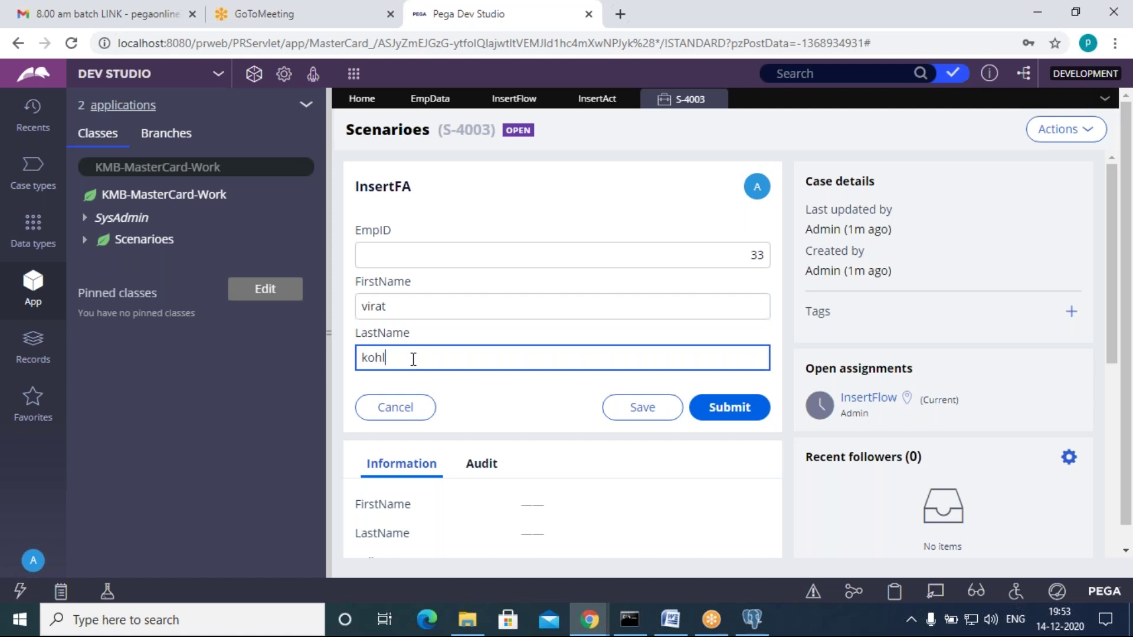
click(731, 406)
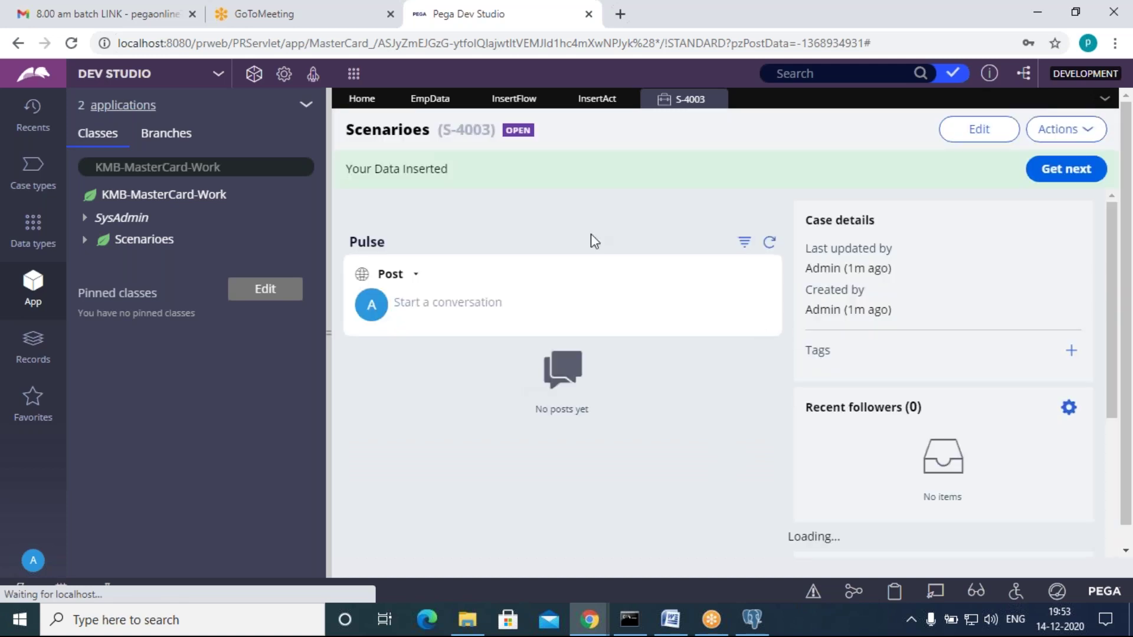
Step: Review the Tracer, refresh EmpData records (still only EmpID 11), and close case S-4003
mouse_move(590, 617)
click(692, 565)
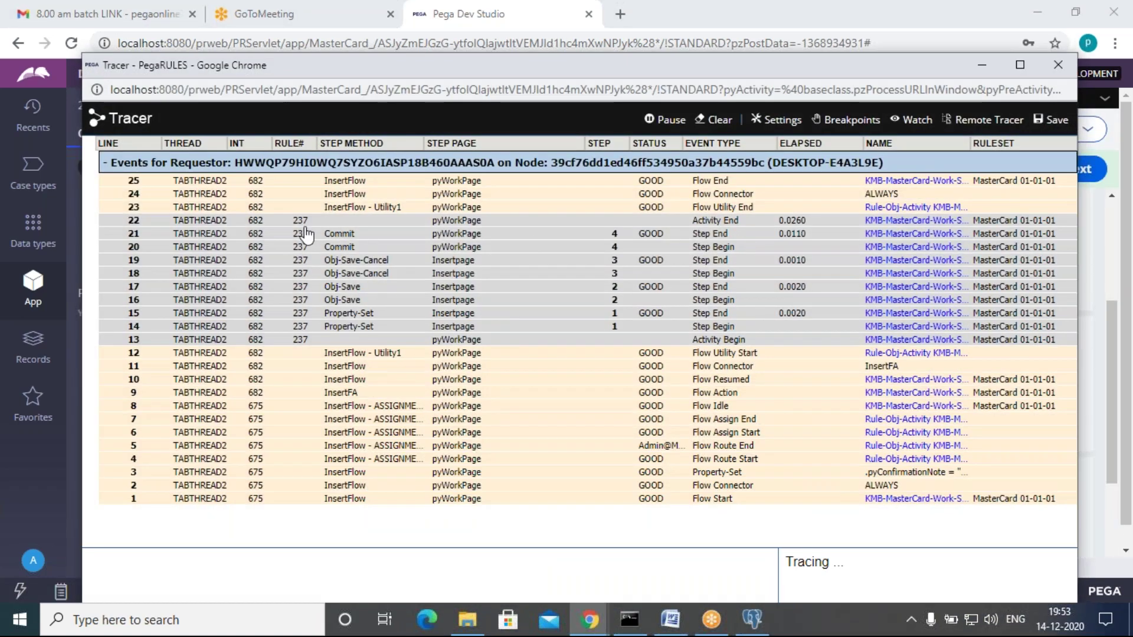
click(982, 65)
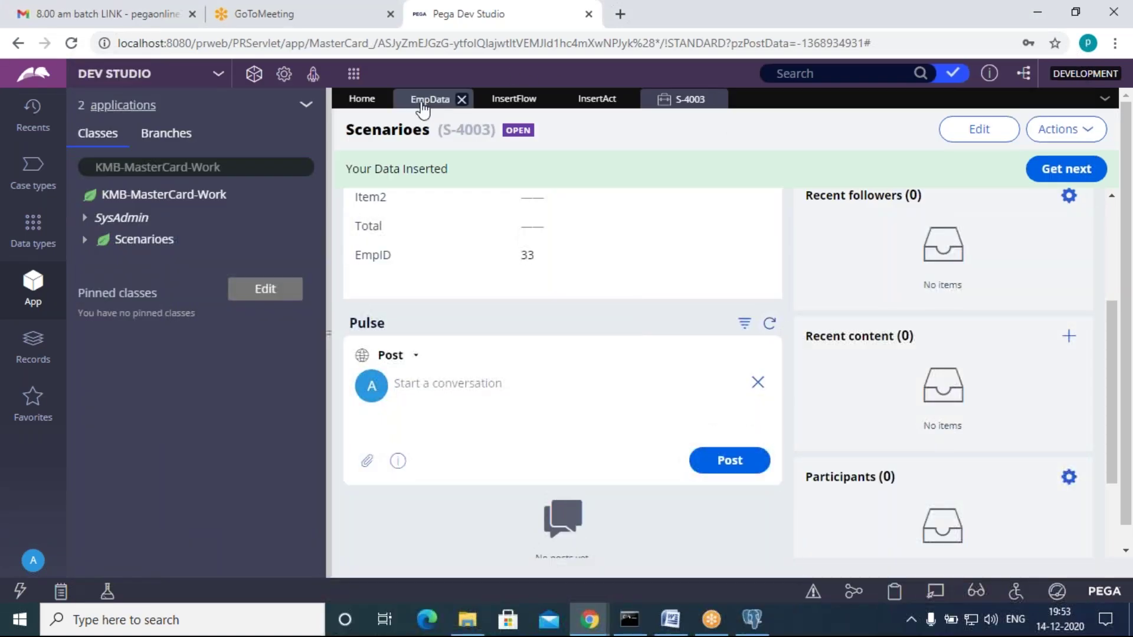
click(420, 99)
click(963, 133)
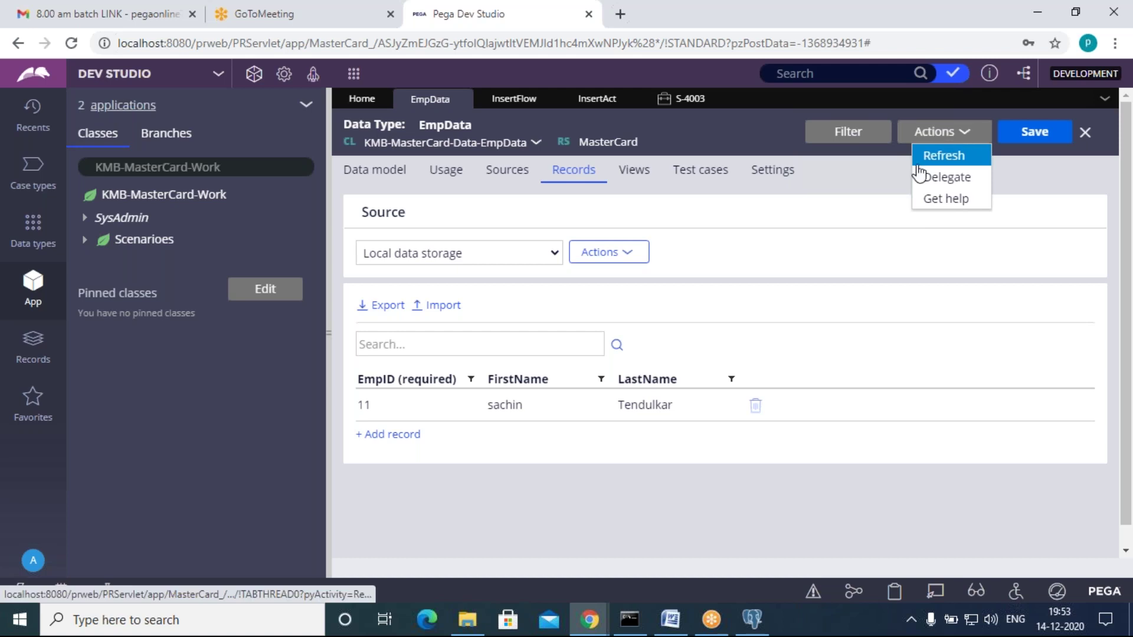
click(922, 155)
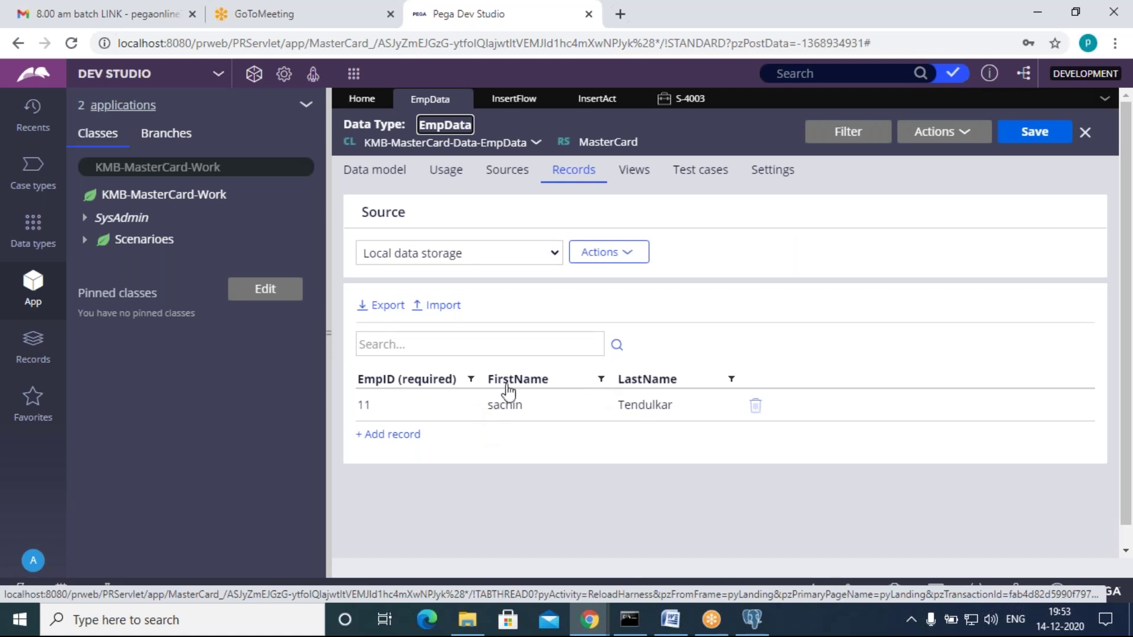
click(687, 99)
click(716, 100)
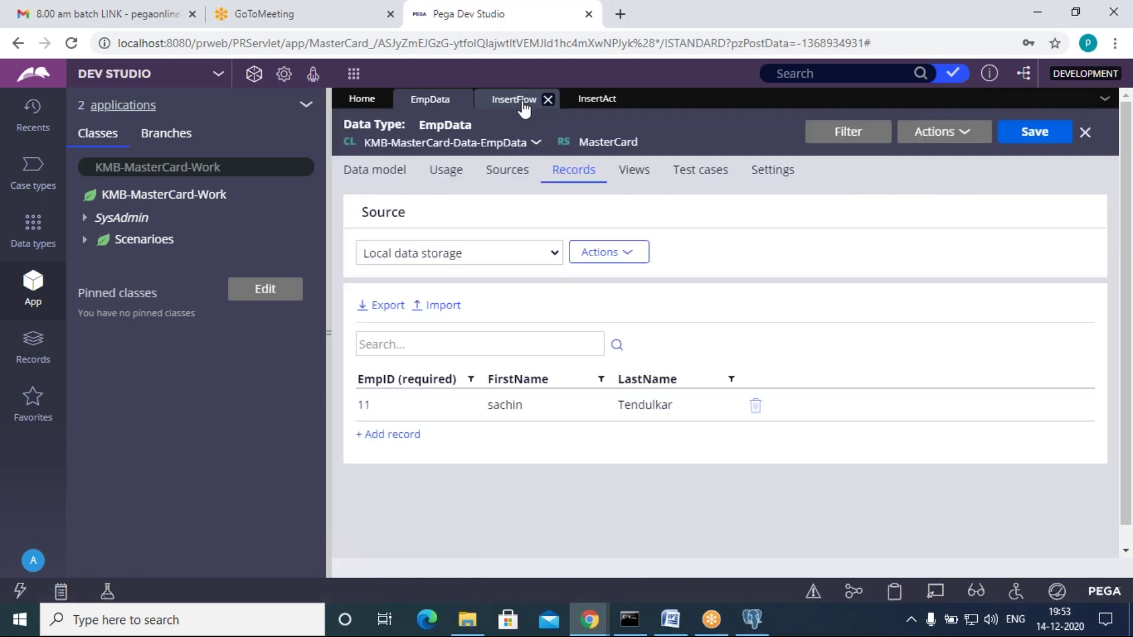
Step: Review the InsertAct steps: the final Commit, Obj-Save-Cancel and Obj-Save parameters
click(593, 99)
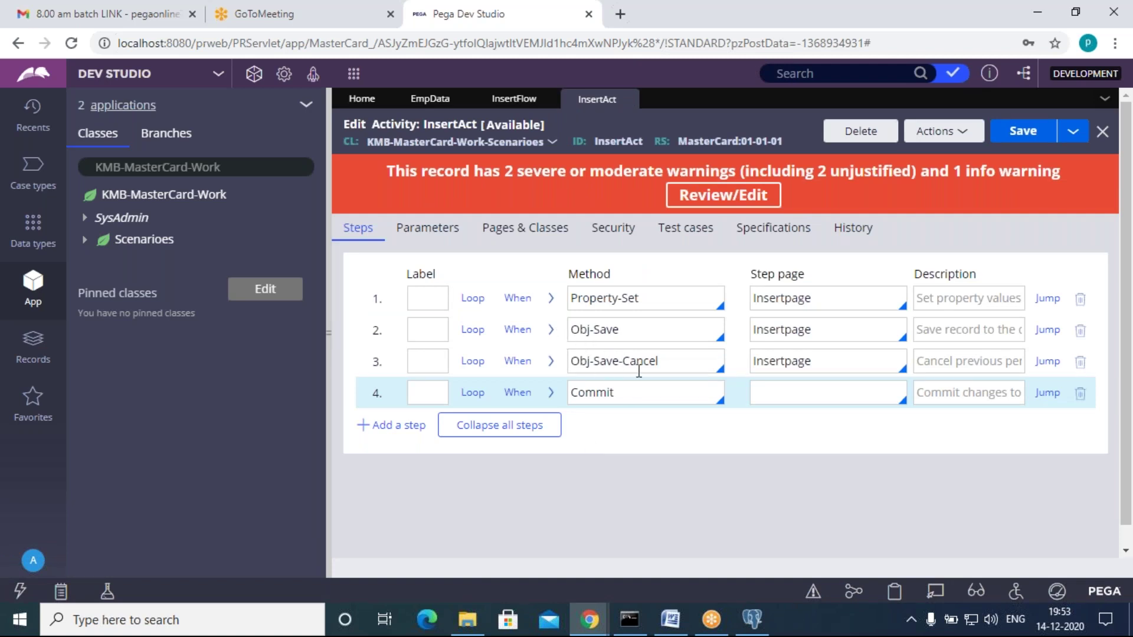
click(640, 395)
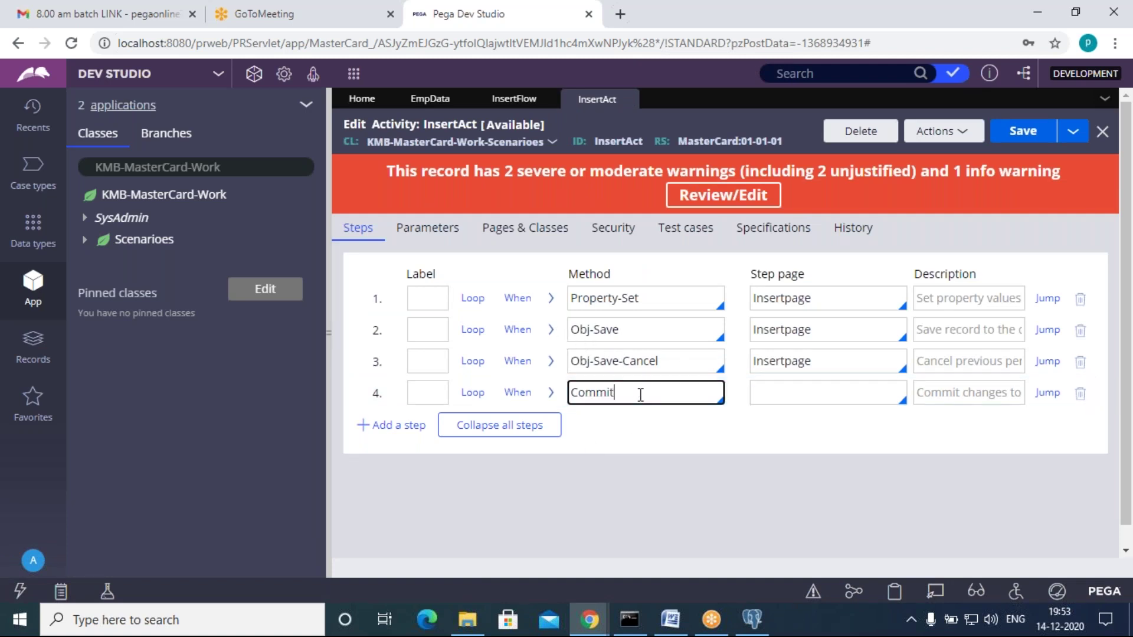
click(626, 433)
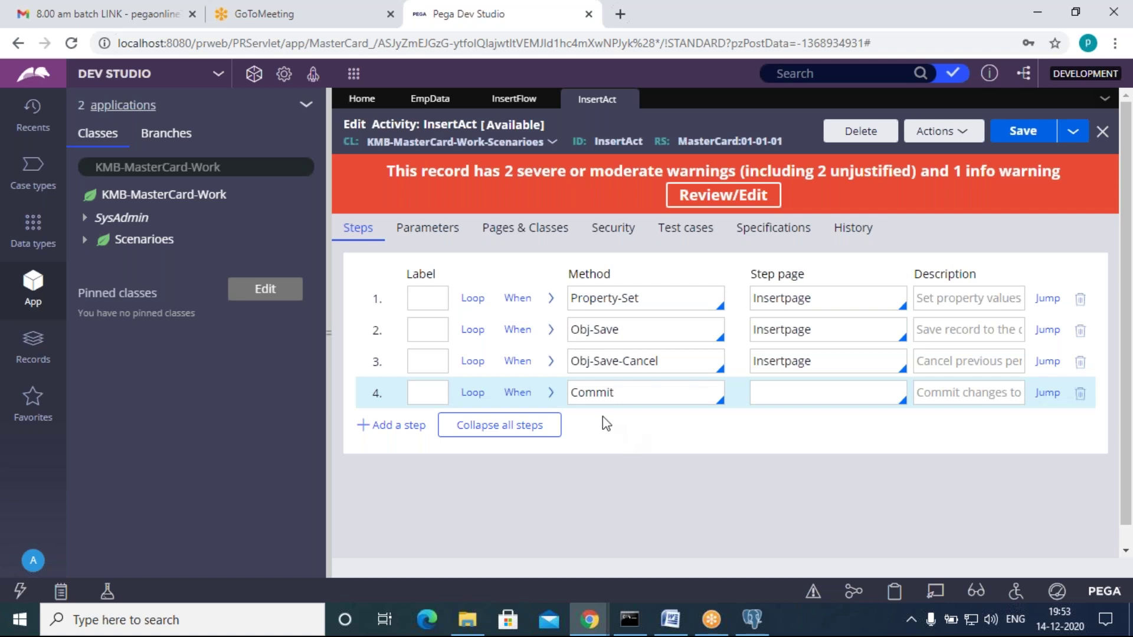
click(678, 367)
click(645, 400)
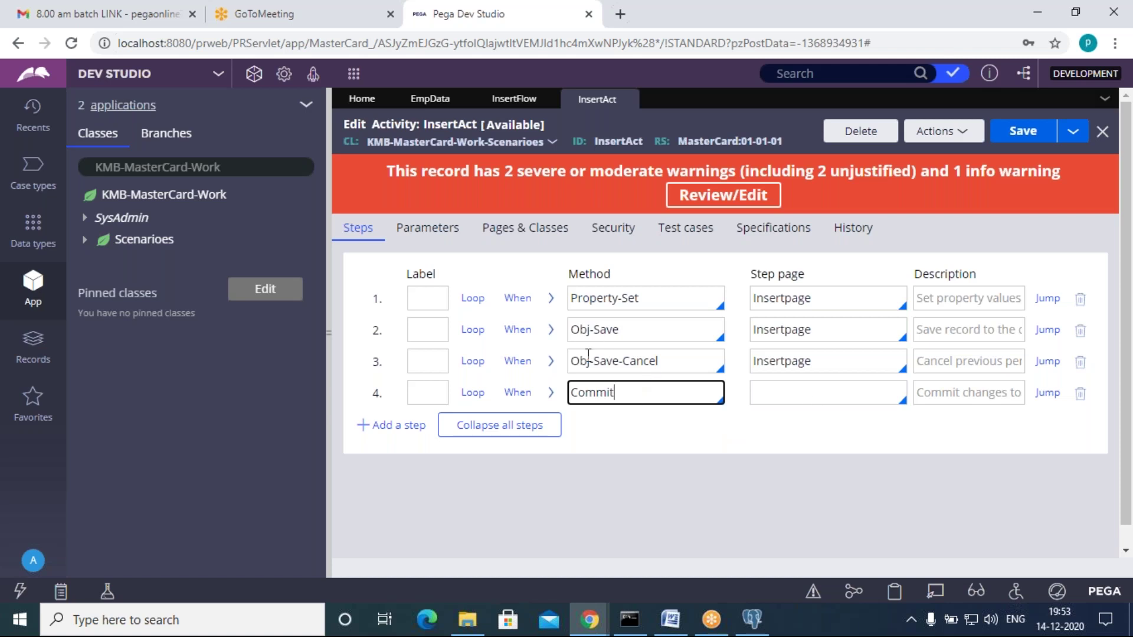
click(550, 329)
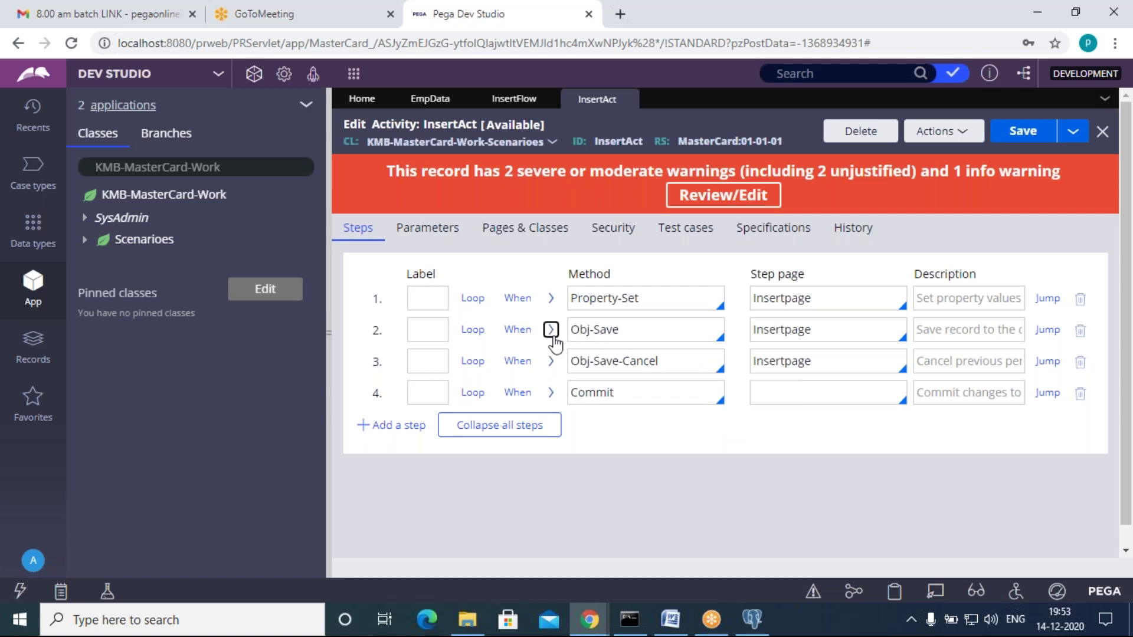
click(550, 329)
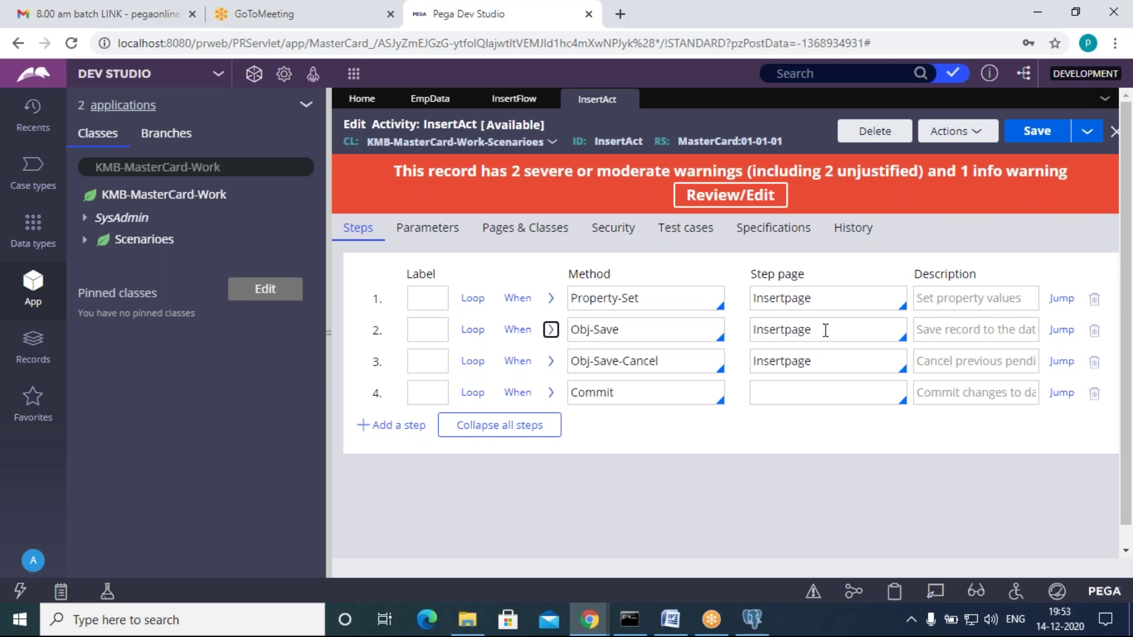
Step: Add a Commit step after Obj-Save, delete the final Commit step, and save InsertAct
click(392, 425)
click(605, 370)
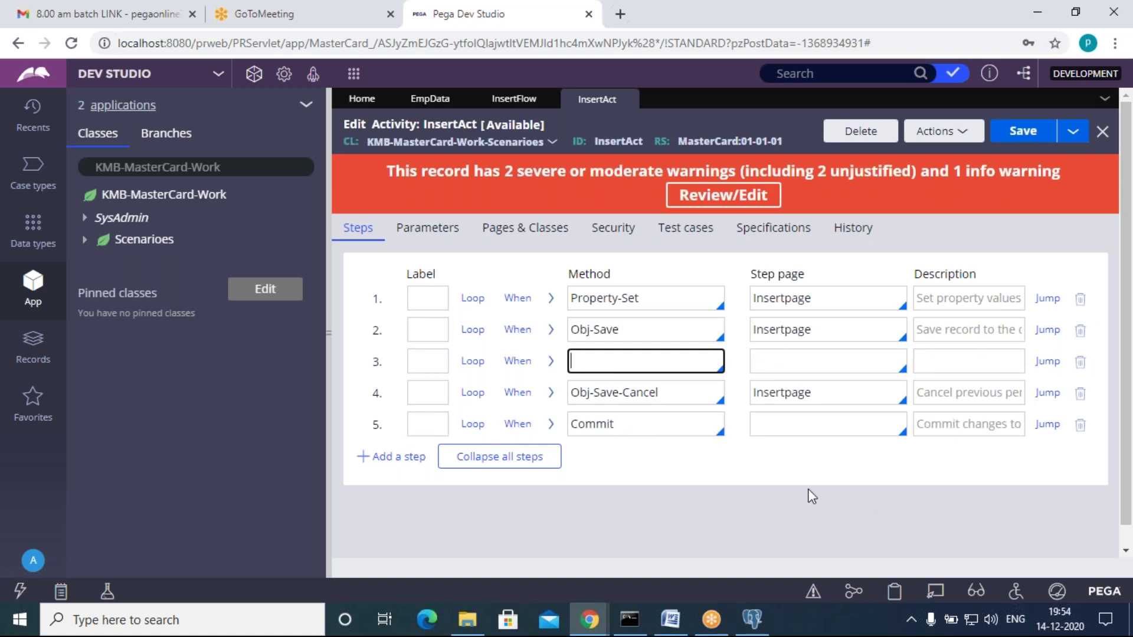
click(1081, 425)
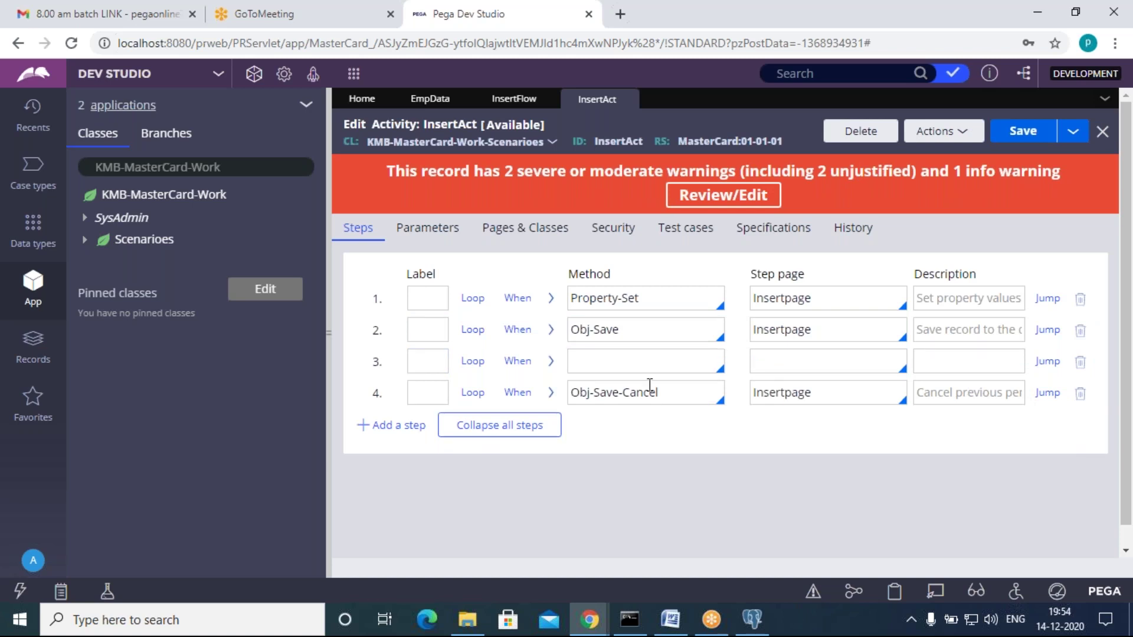
click(586, 366)
text(commki)
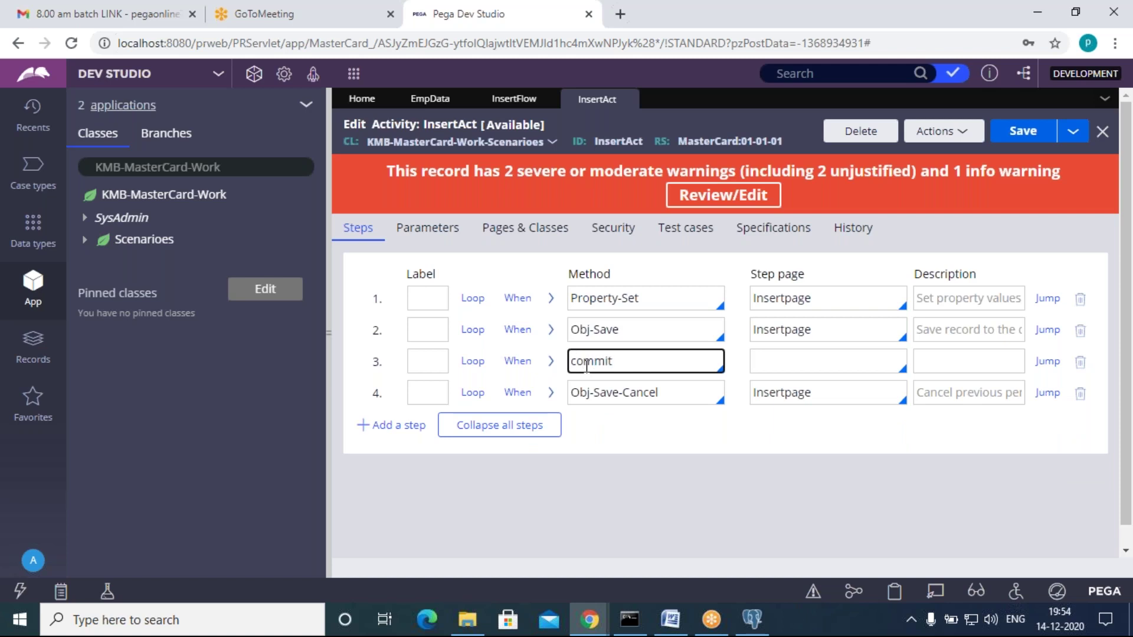
key(Return)
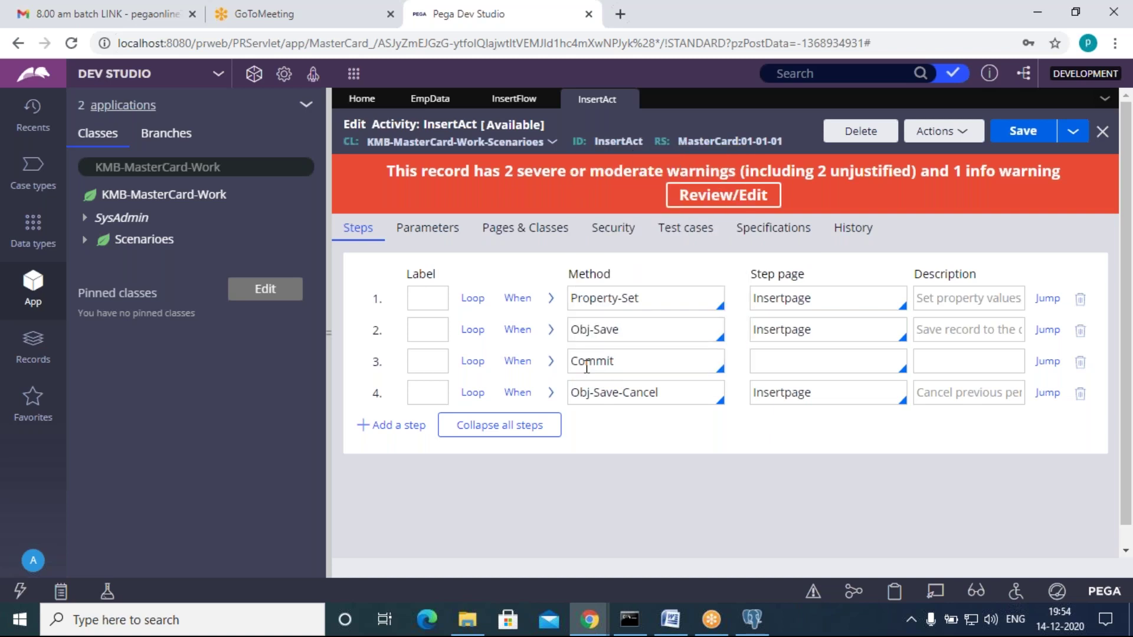
click(1021, 133)
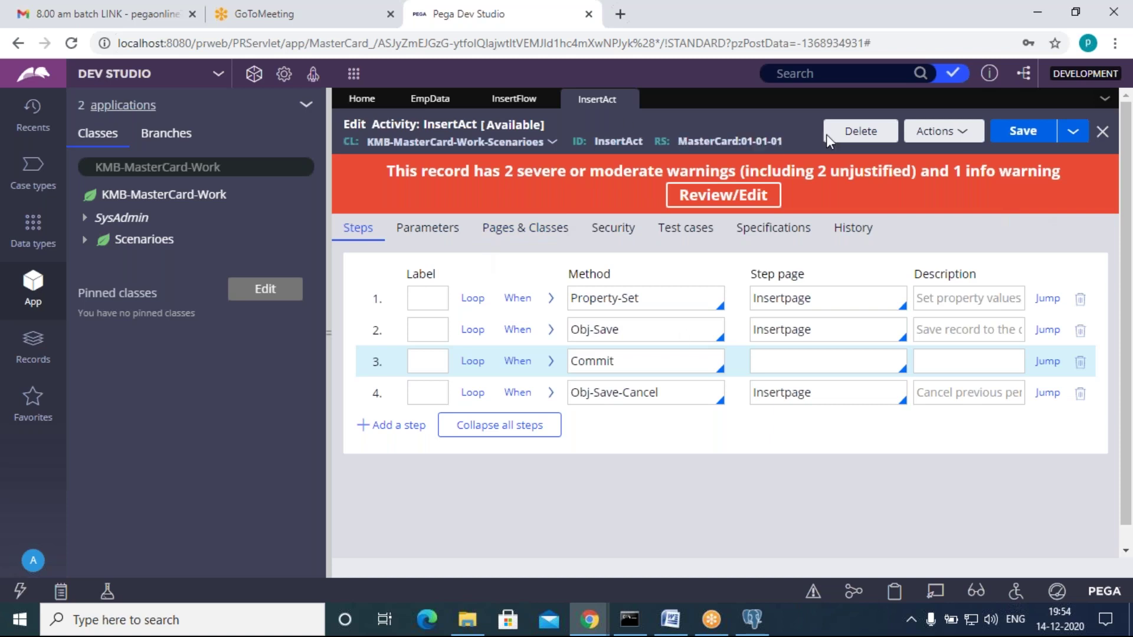
Step: Clear and minimize the Tracer, then save the InsertFlow flow
click(514, 102)
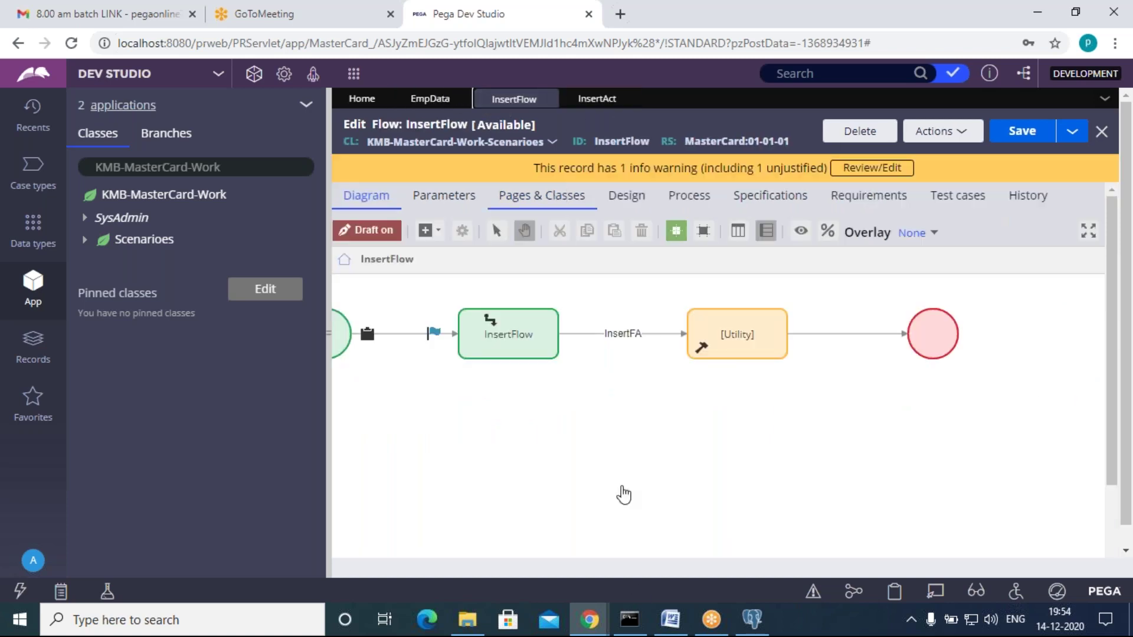
click(683, 568)
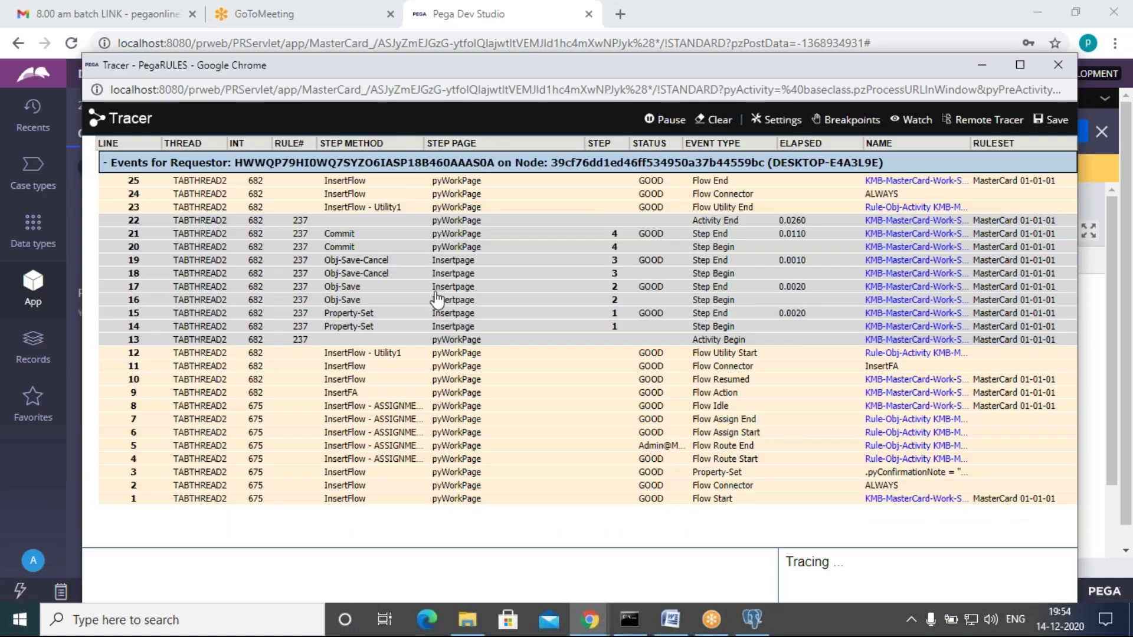
click(721, 120)
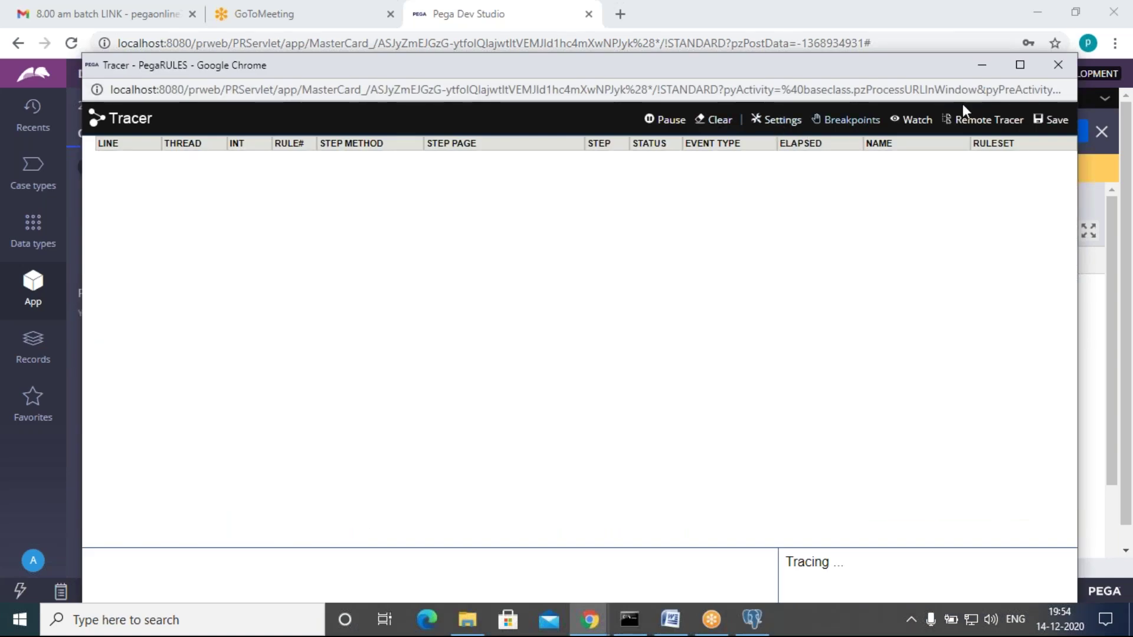
click(982, 65)
click(1014, 133)
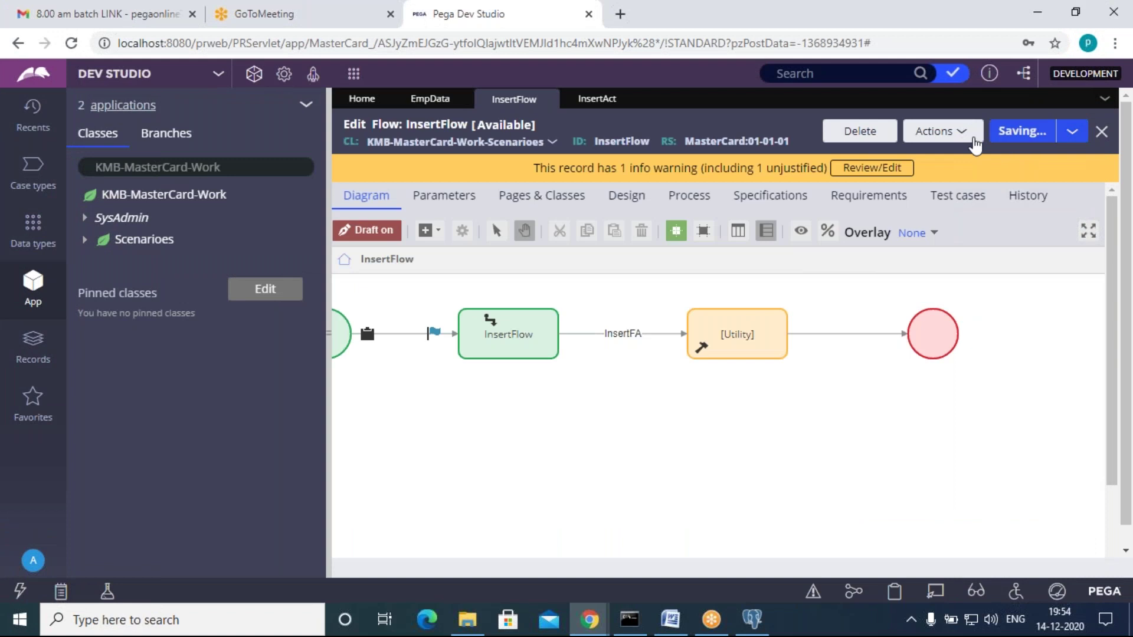
Step: Run InsertFlow and submit case S-4004 with EmpID 44 and the employee's first and last name
click(953, 139)
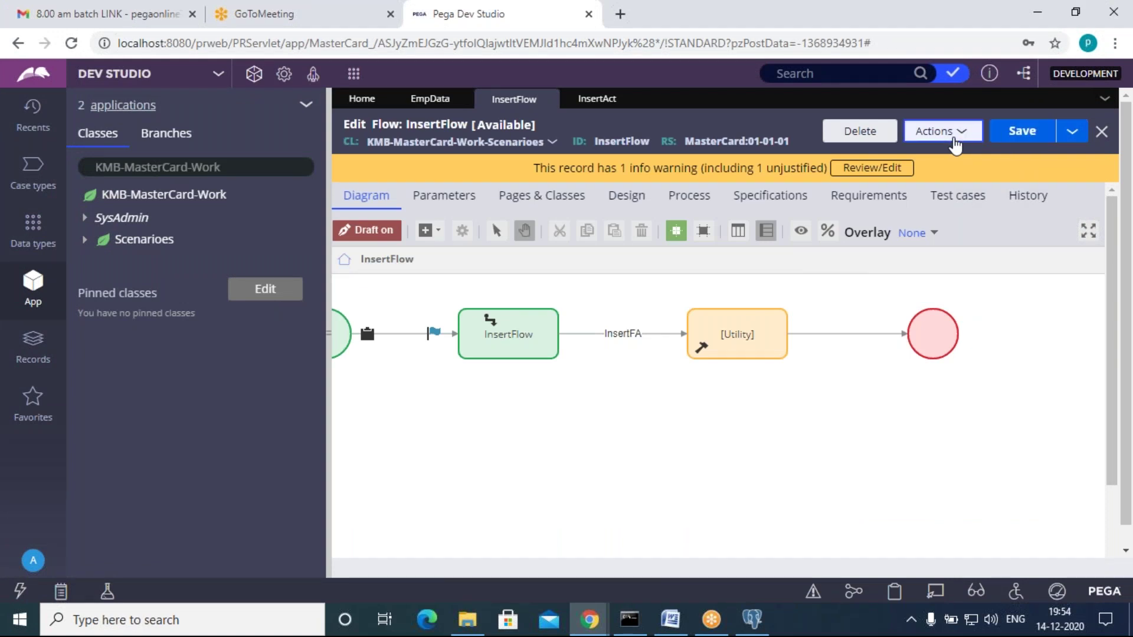
click(906, 154)
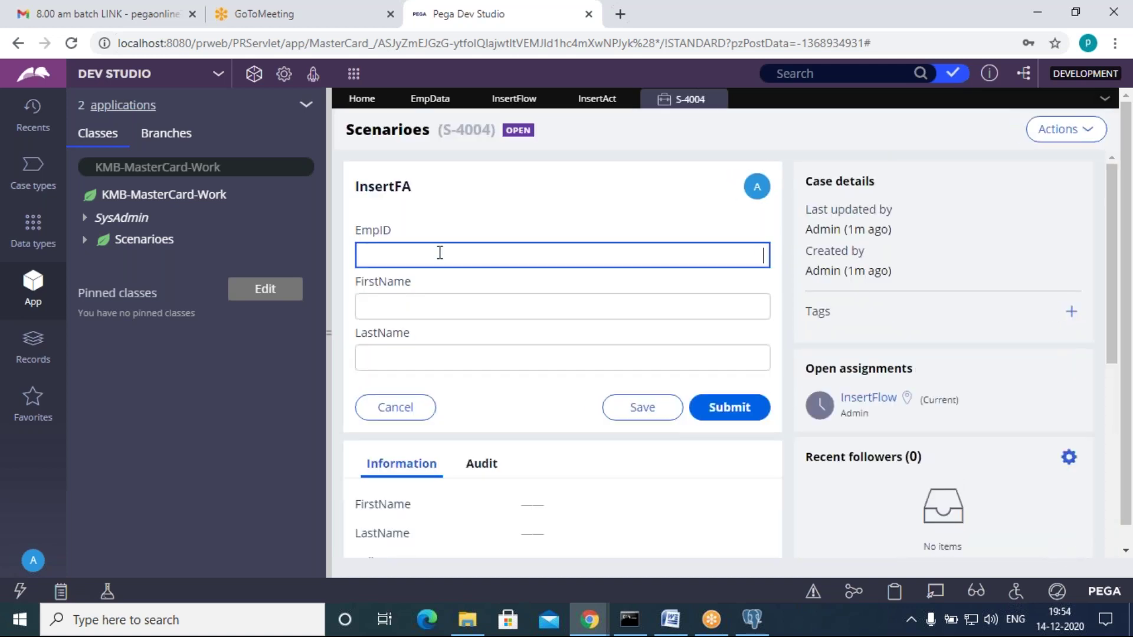
click(431, 311)
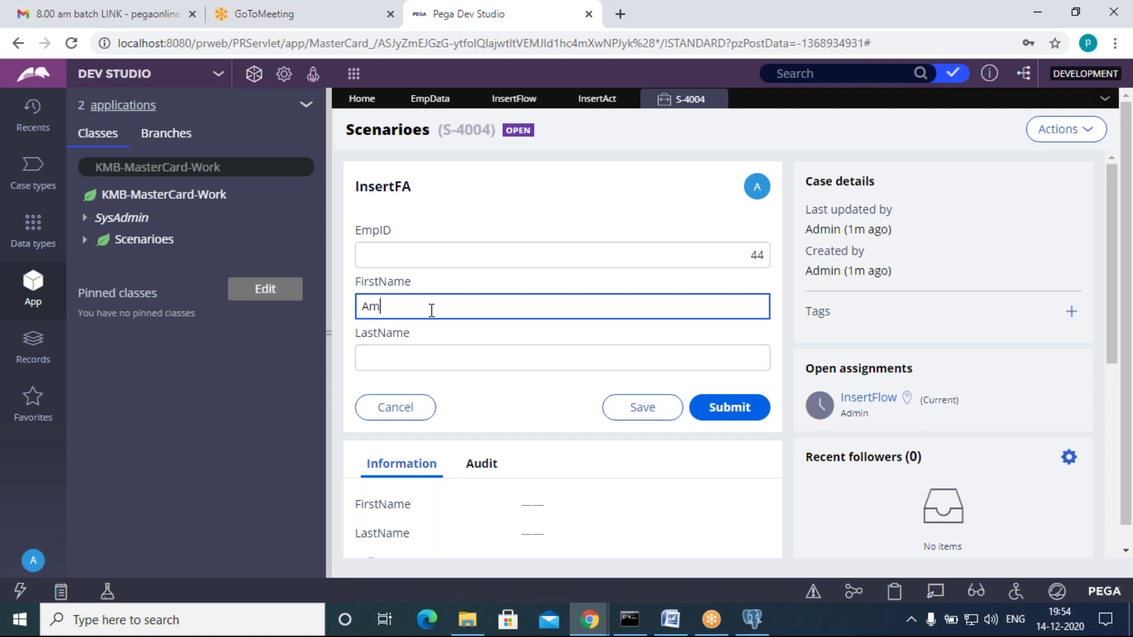
click(429, 360)
text(Rayudu)
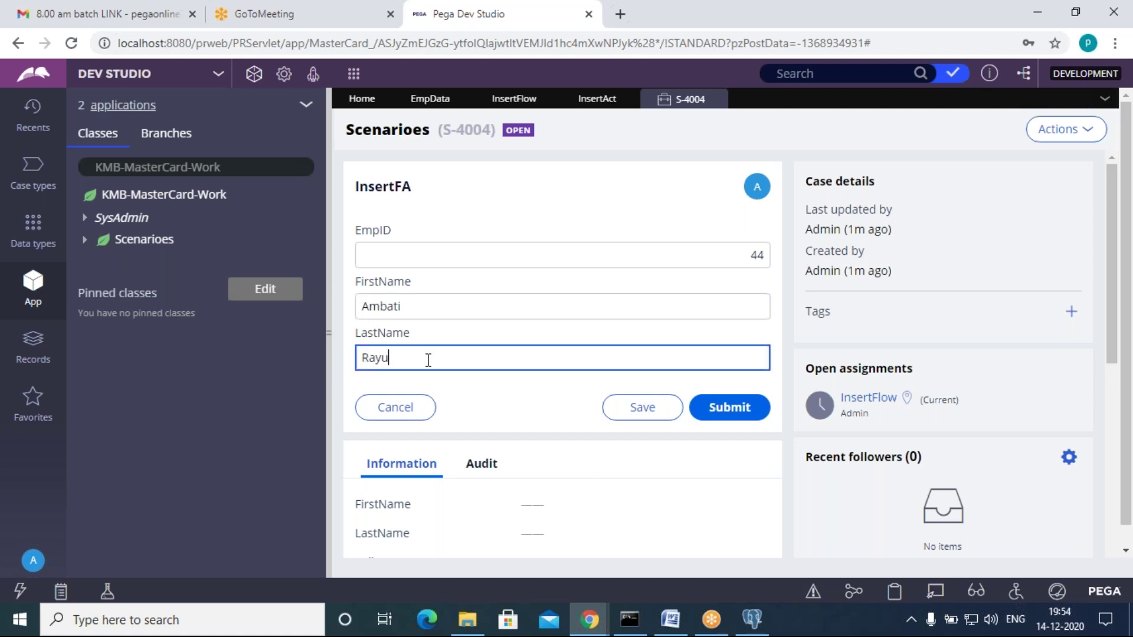
click(725, 407)
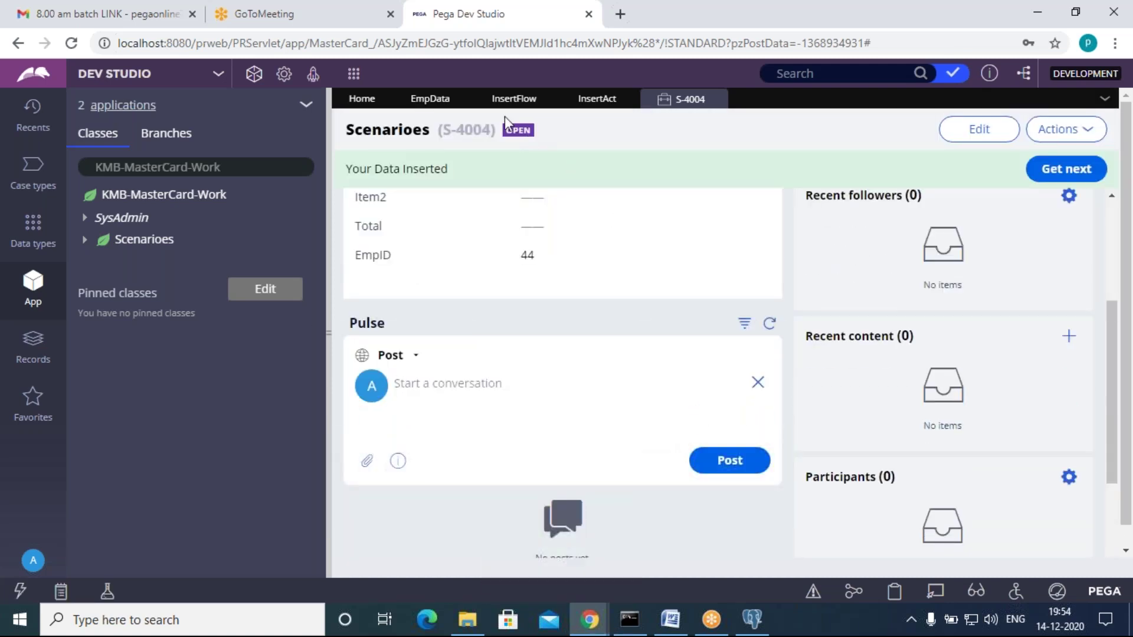
click(433, 104)
Step: Refresh EmpData to show employee 44 beneath 11, then return to InsertAct
click(939, 132)
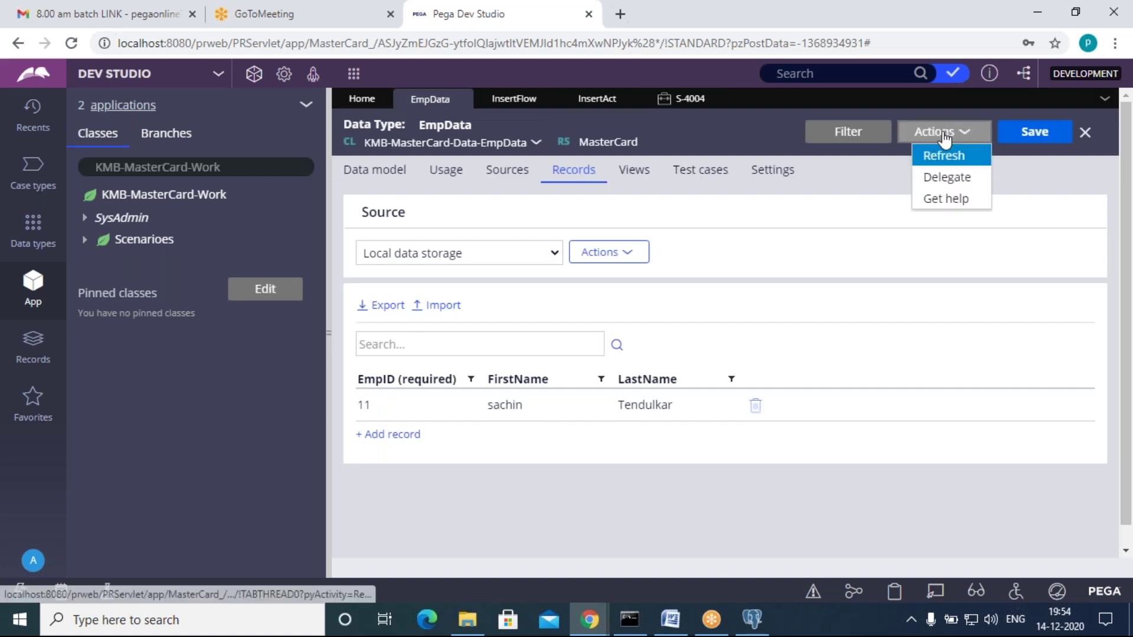
click(934, 156)
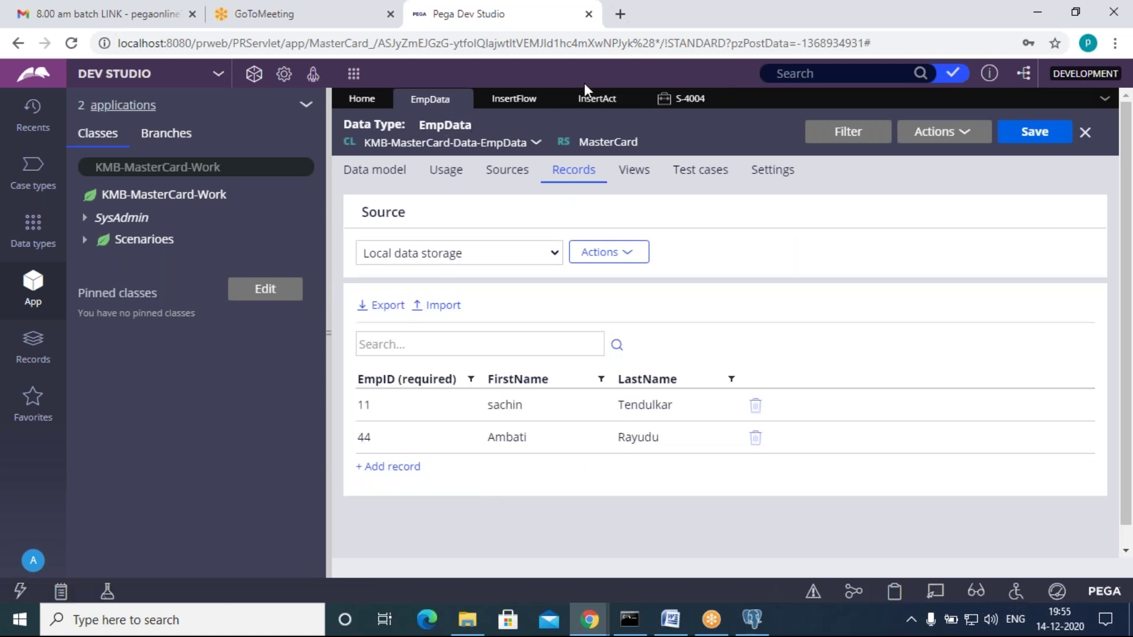
click(589, 101)
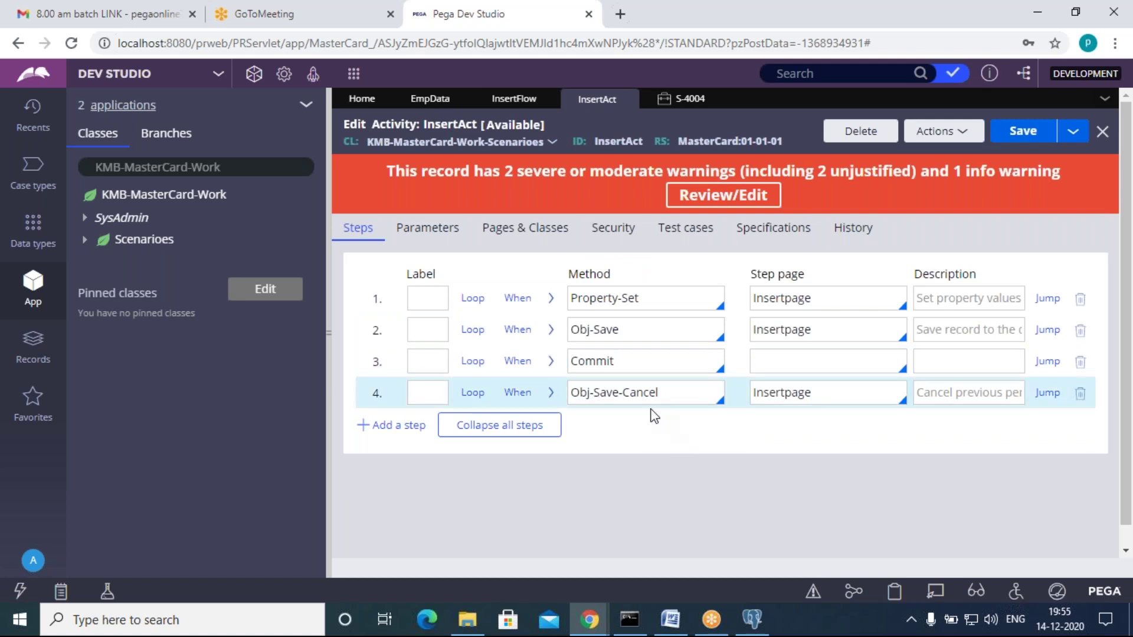
Step: Inspect the InsertAct step rows and the S-4004 case result
click(681, 394)
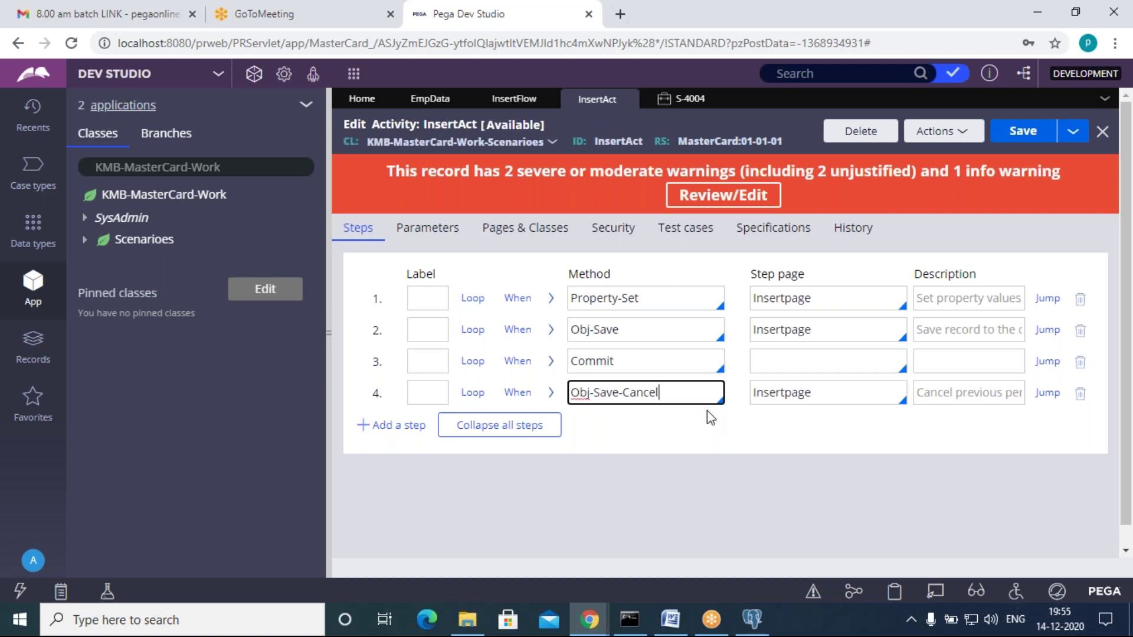
click(742, 451)
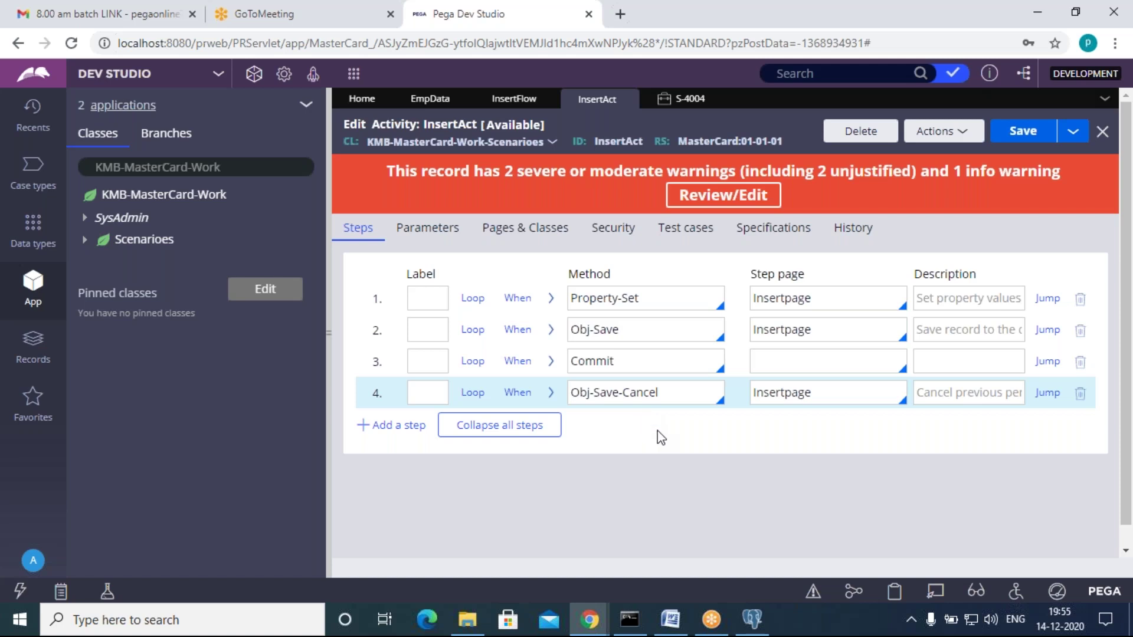
click(685, 99)
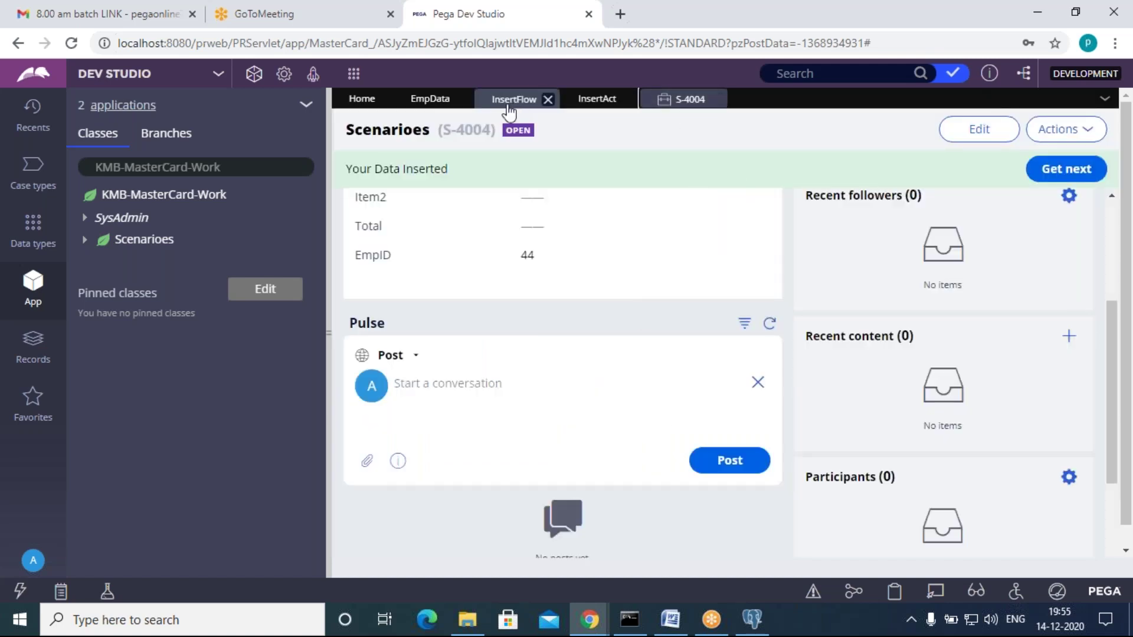
click(596, 99)
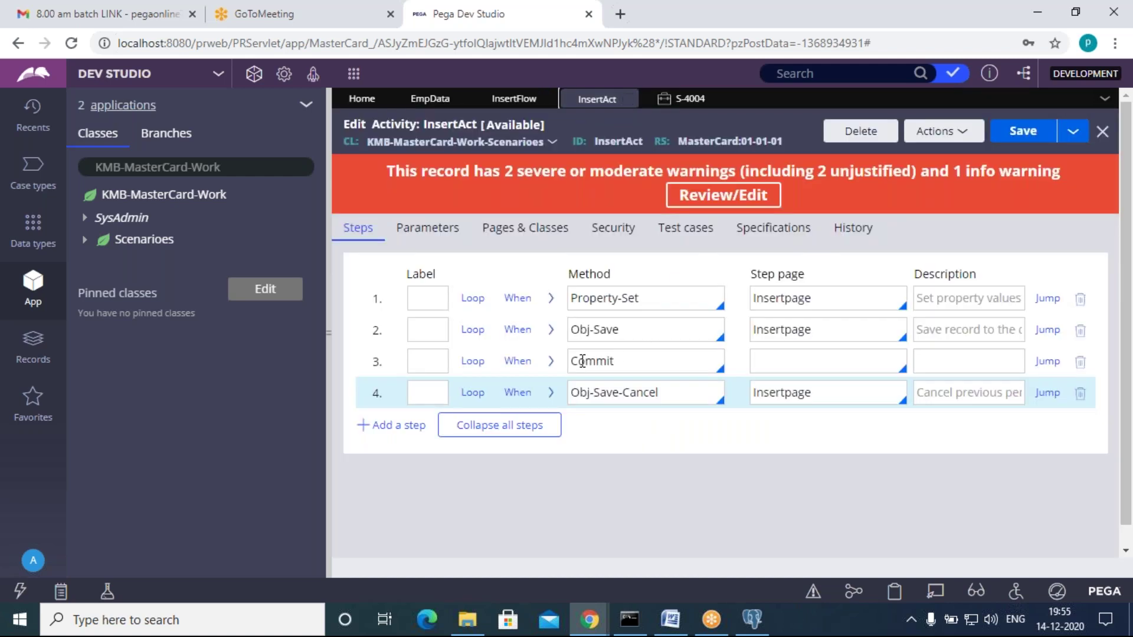
click(619, 367)
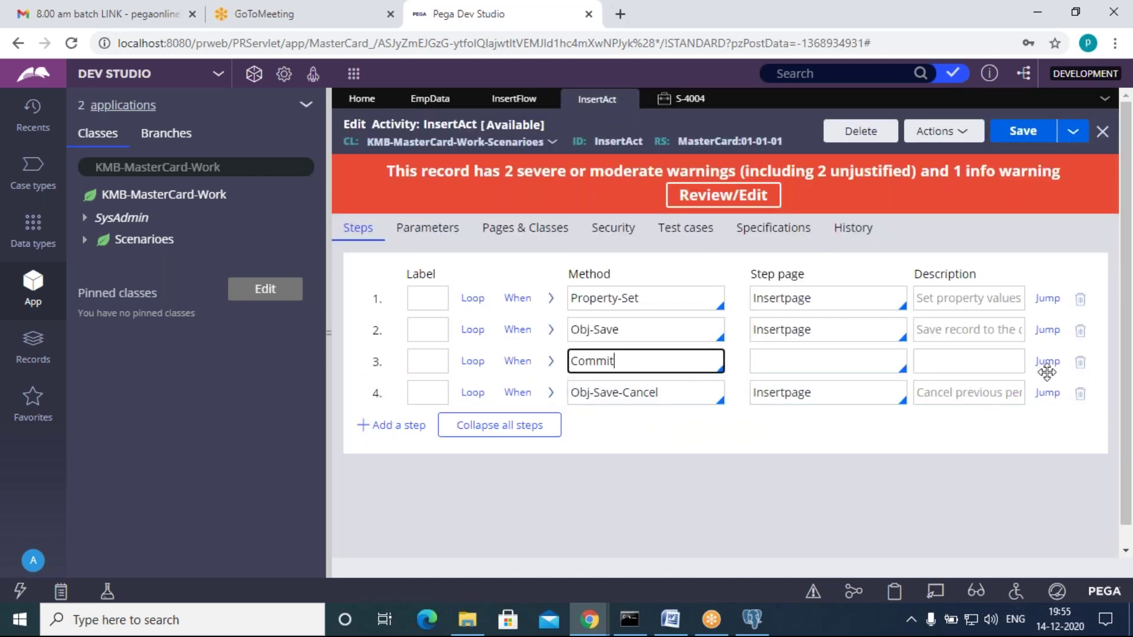
click(550, 329)
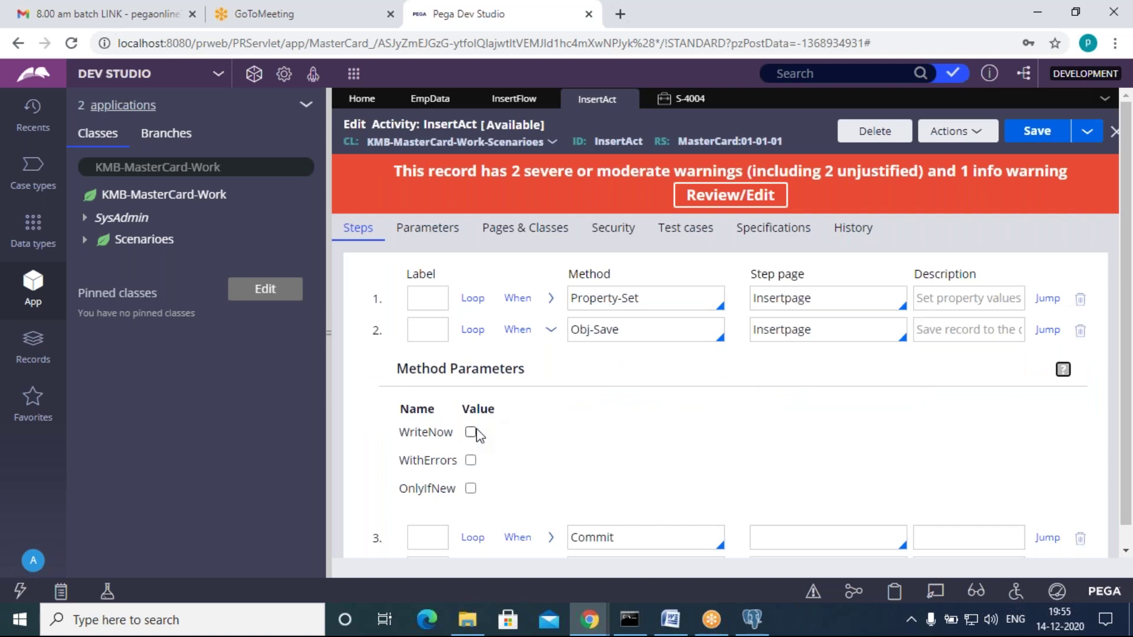
click(550, 328)
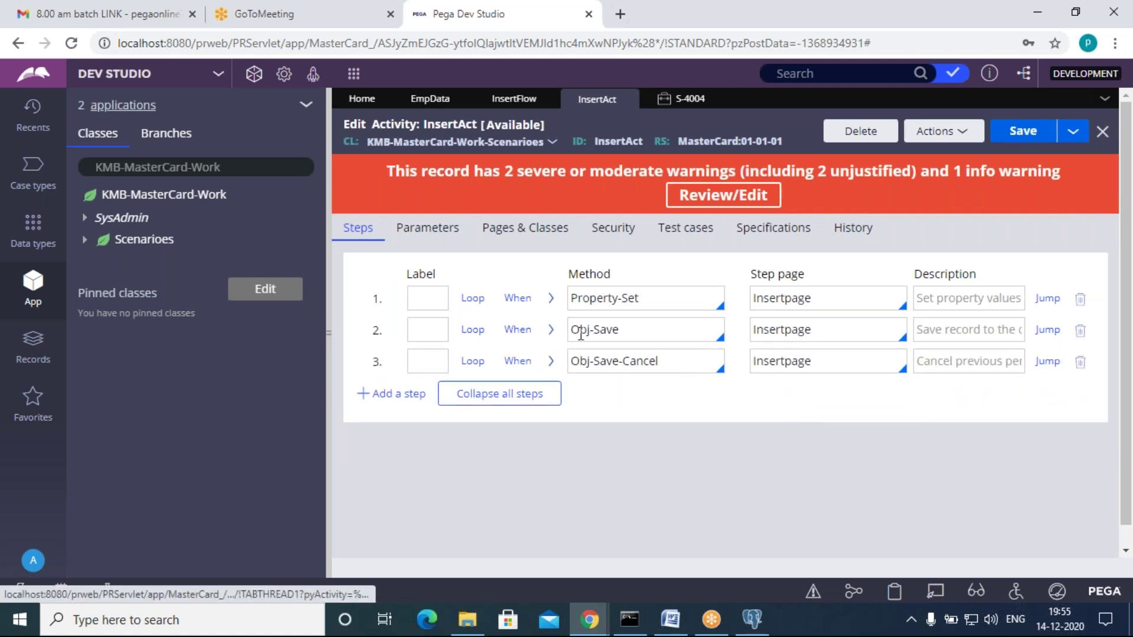
Step: Turn on WriteNow for the Obj-Save step and save InsertAct
click(552, 330)
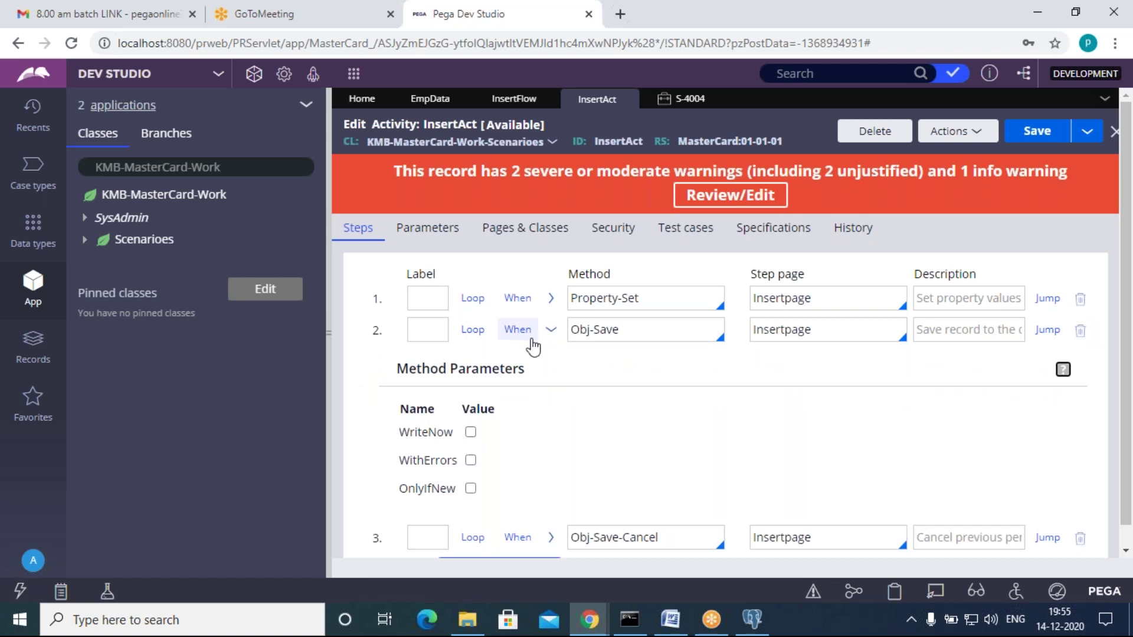
click(551, 329)
click(666, 331)
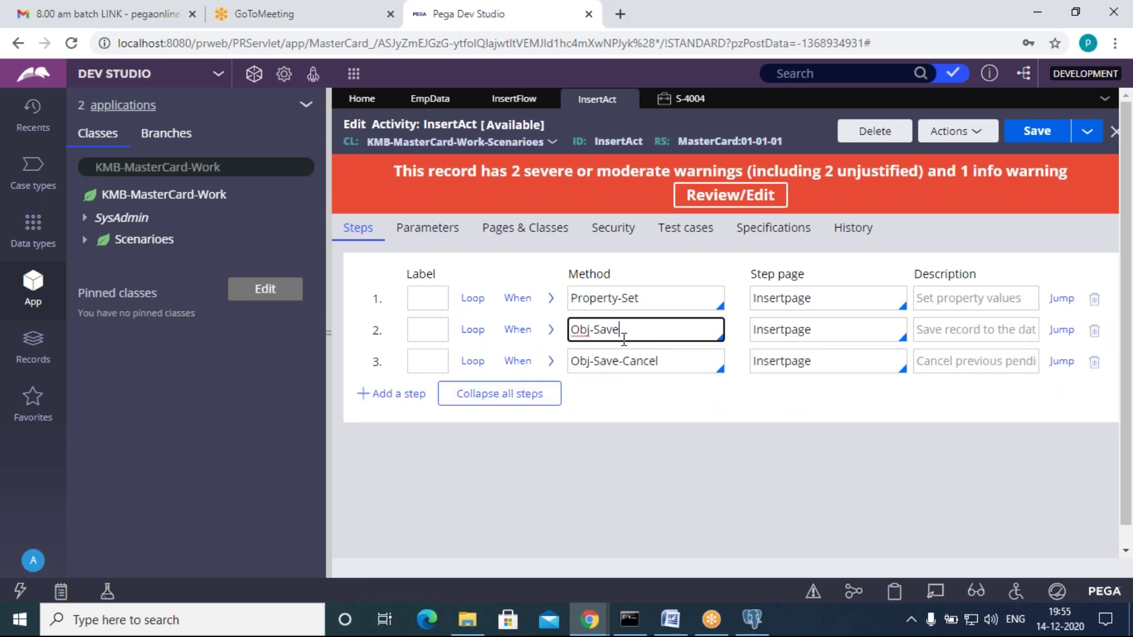
click(551, 329)
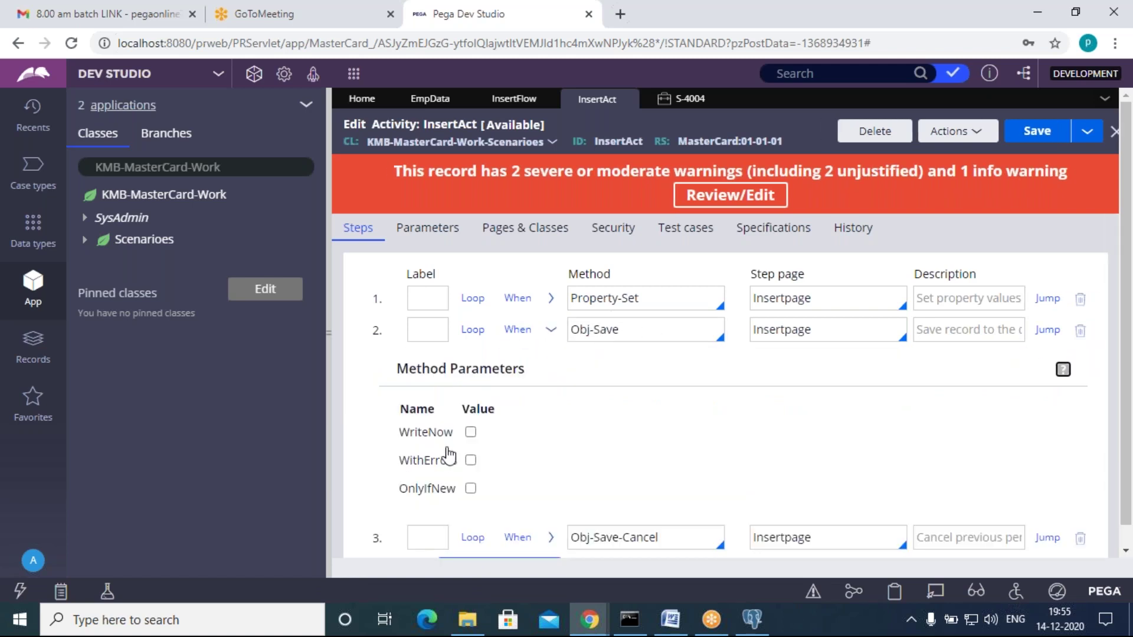
click(470, 432)
click(552, 329)
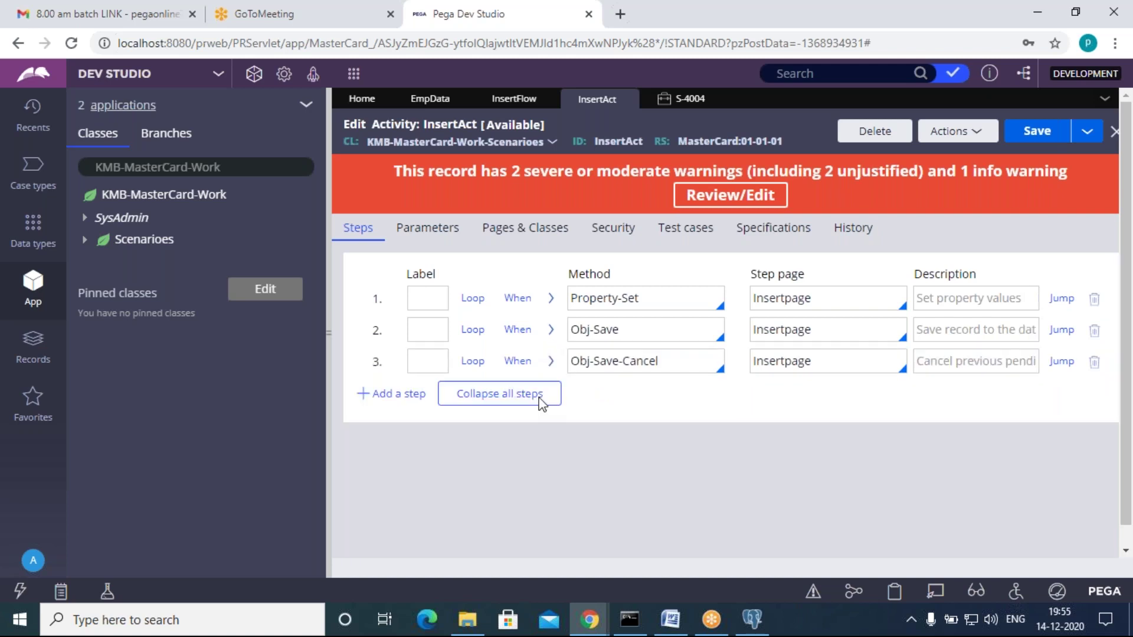
click(1037, 131)
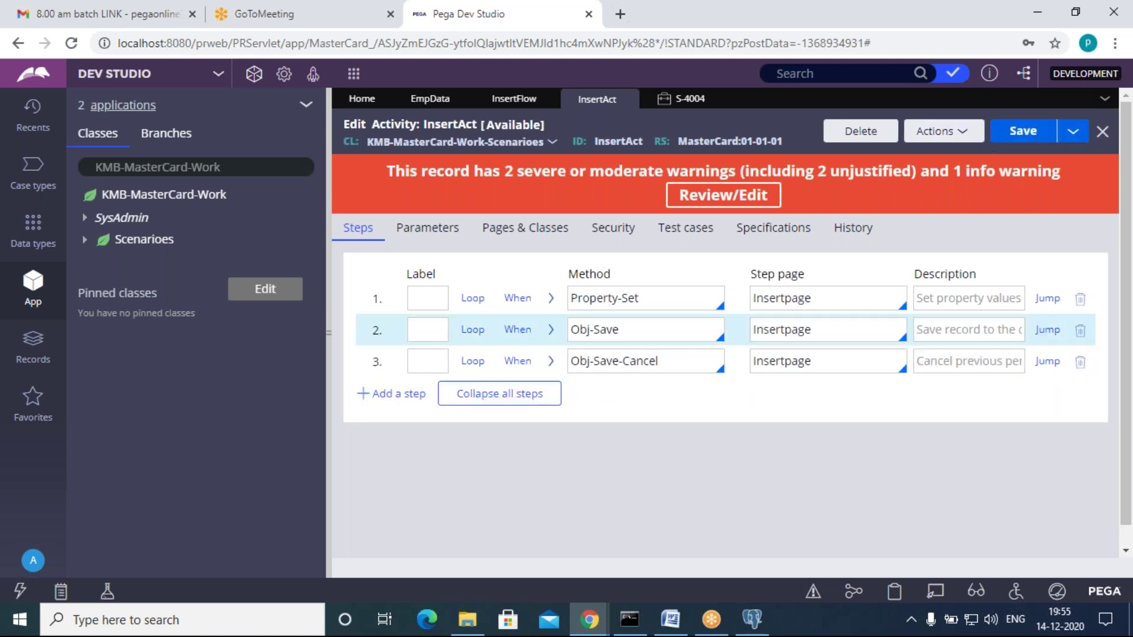
Step: Close the S-4004 case and return to the InsertFlow diagram
click(694, 100)
click(715, 101)
click(516, 99)
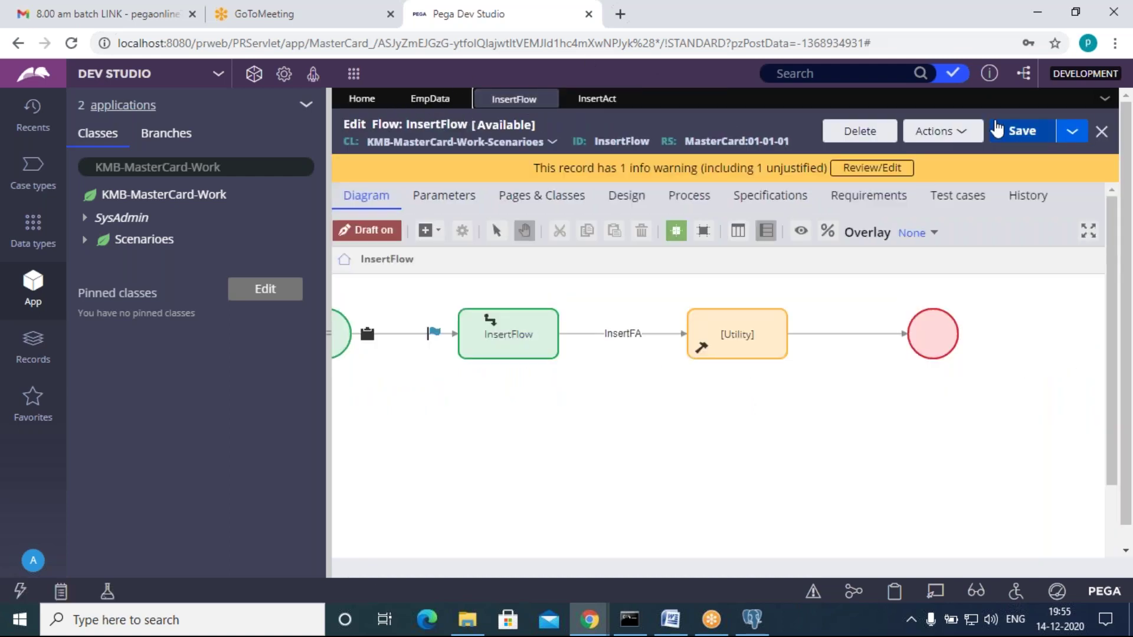
Step: Save InsertFlow and run it as a new case
click(1025, 144)
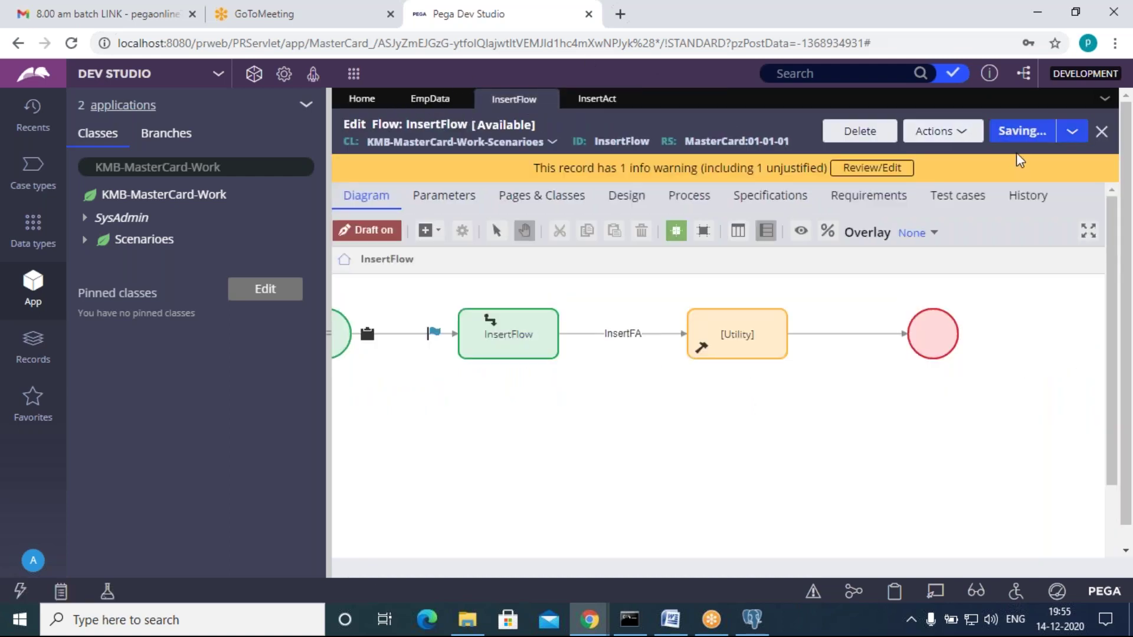
click(952, 138)
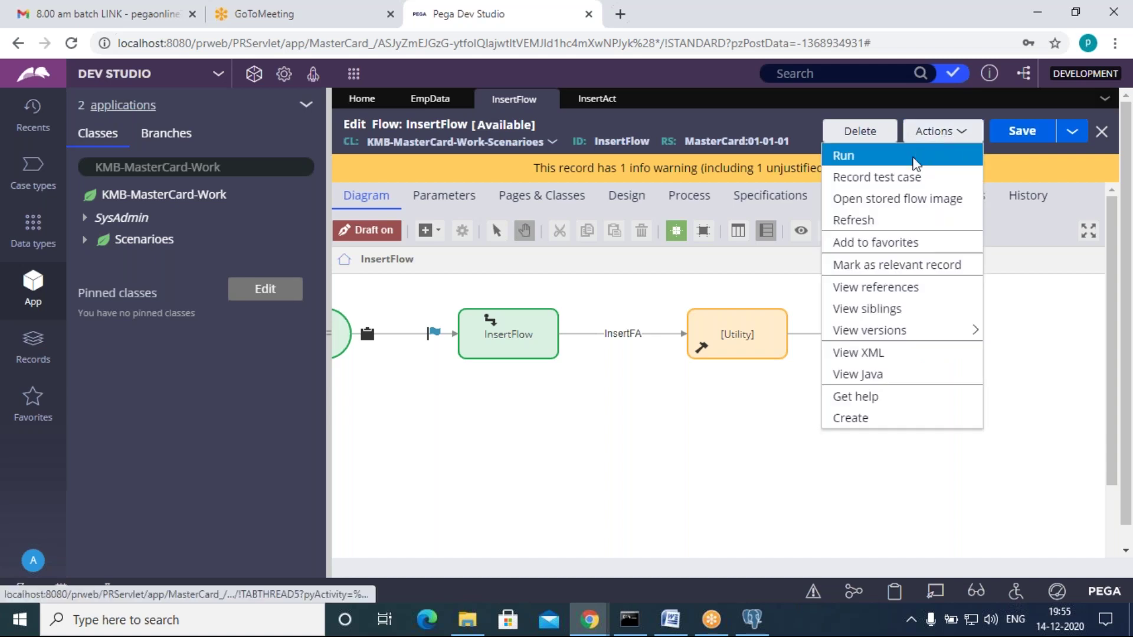
click(918, 157)
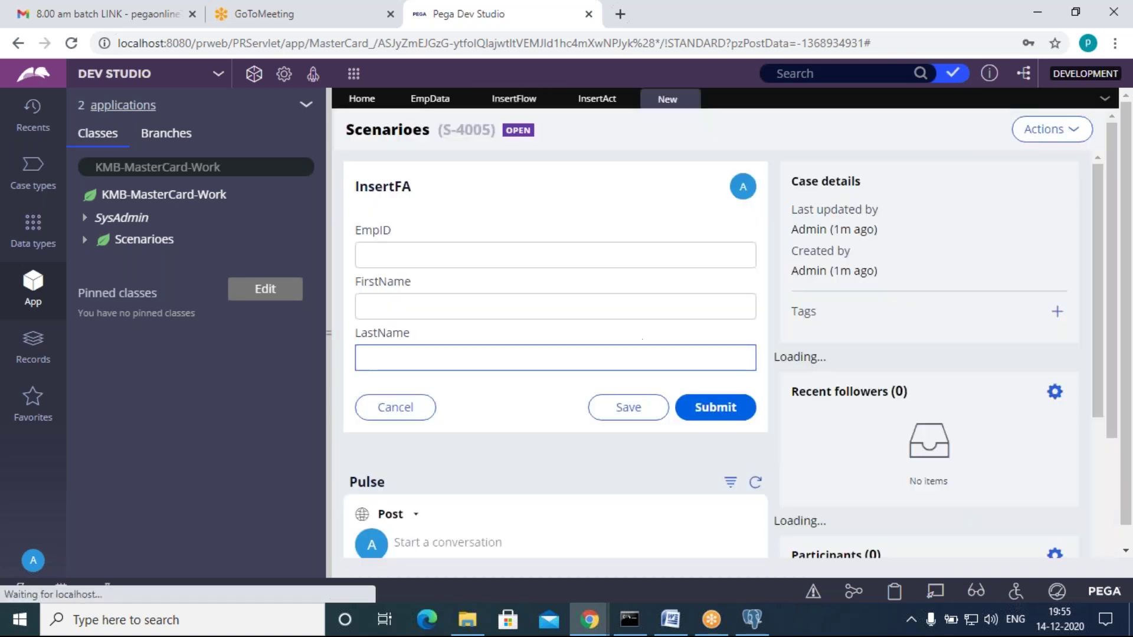
Step: Submit the InsertFA form with EmpID 55, FirstName abc, LastName xyz
click(426, 253)
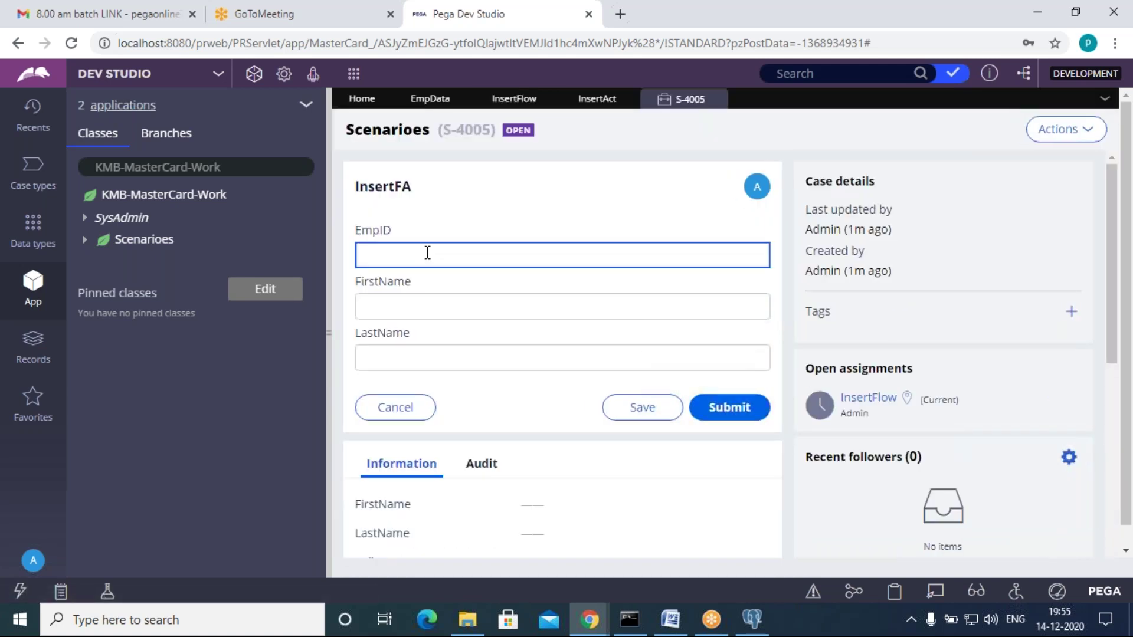
text(55)
click(426, 309)
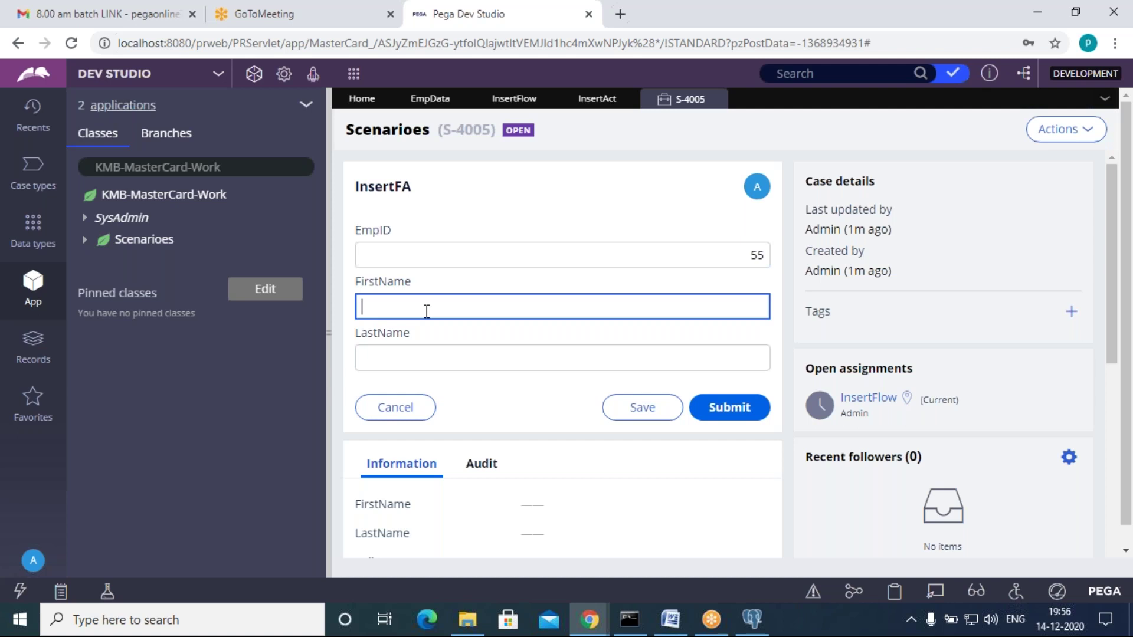
text(abc)
click(388, 358)
text(xyz)
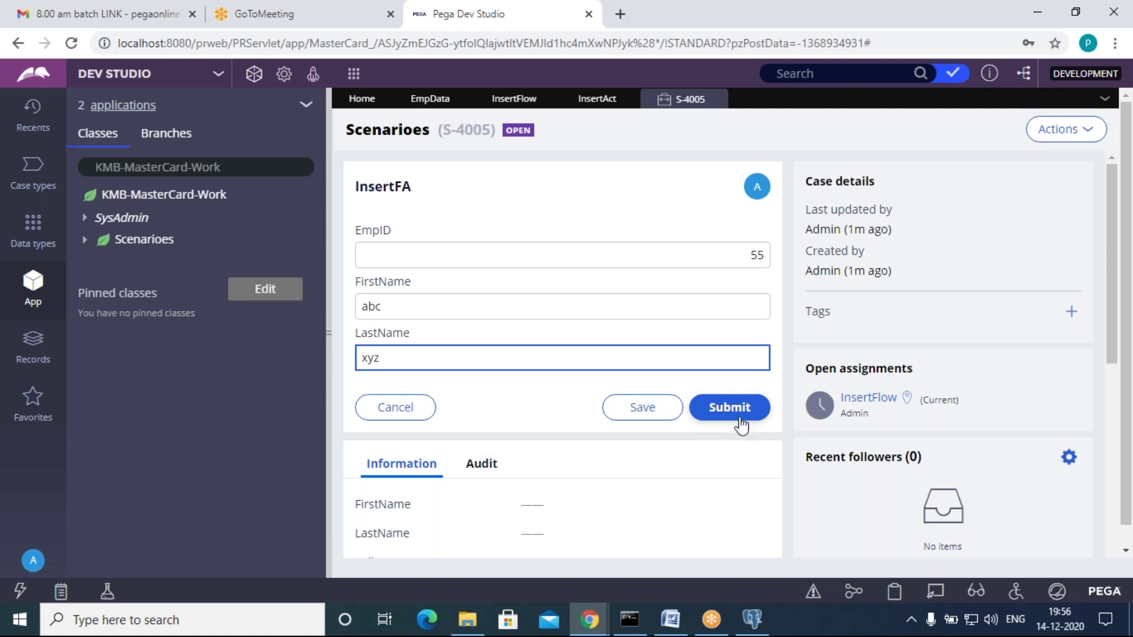
click(738, 415)
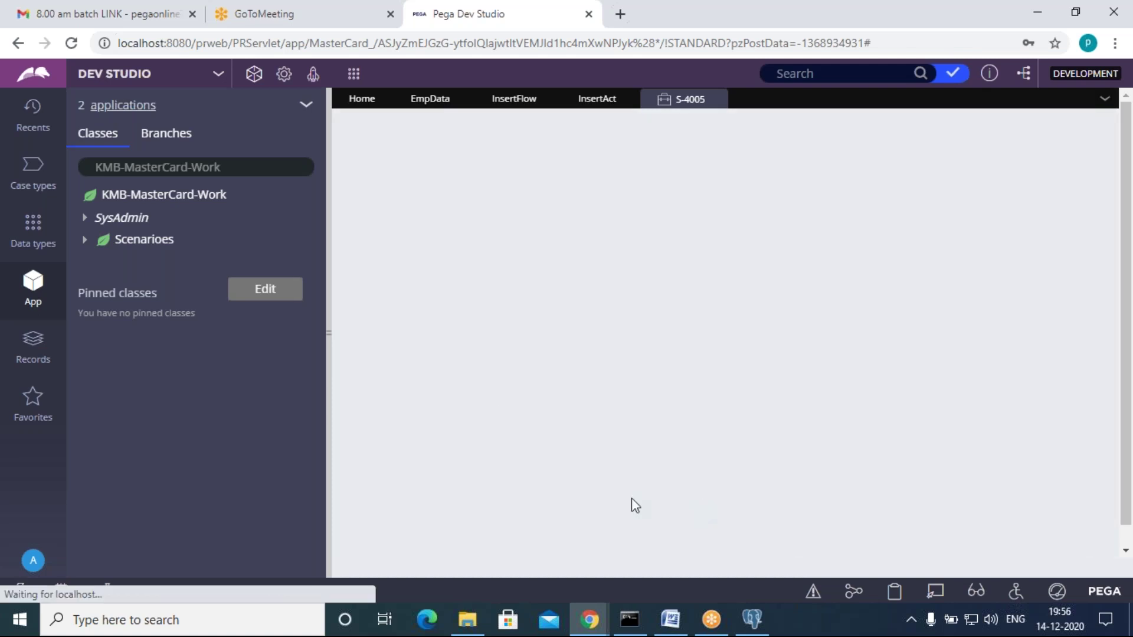
Step: Refresh the EmpData records to show employee 55 abc xyz
click(431, 99)
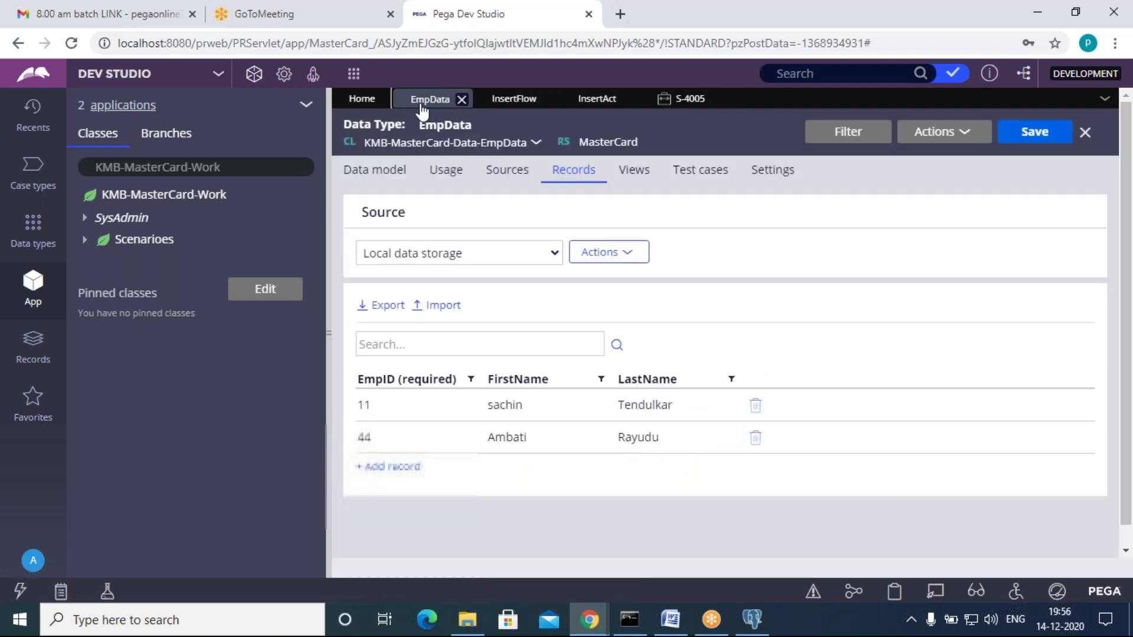
click(942, 134)
click(942, 154)
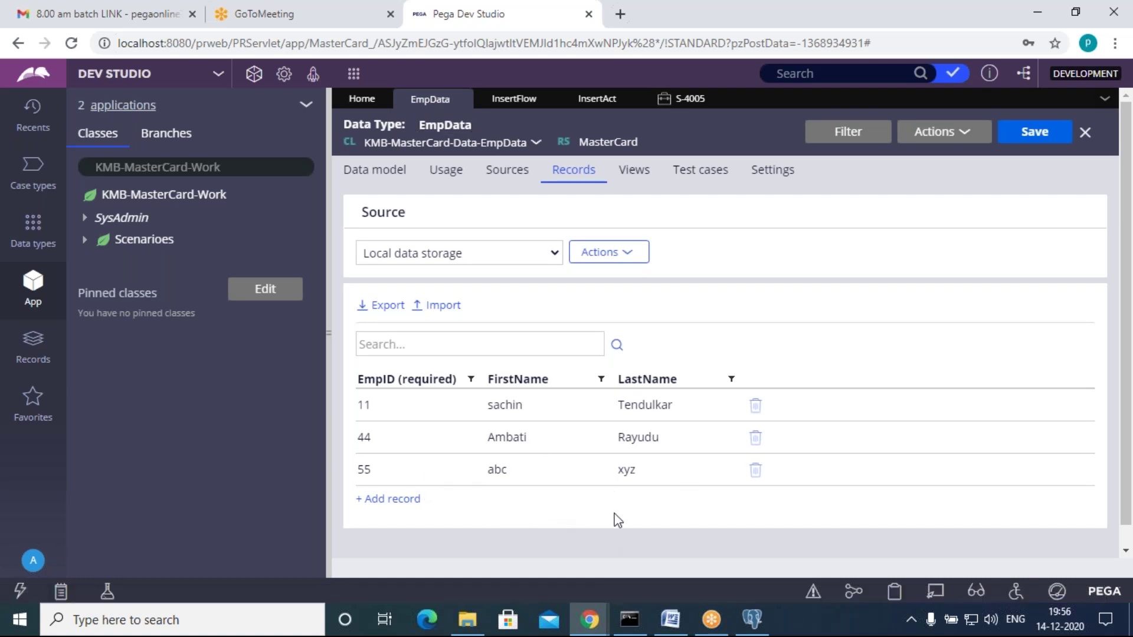
click(826, 629)
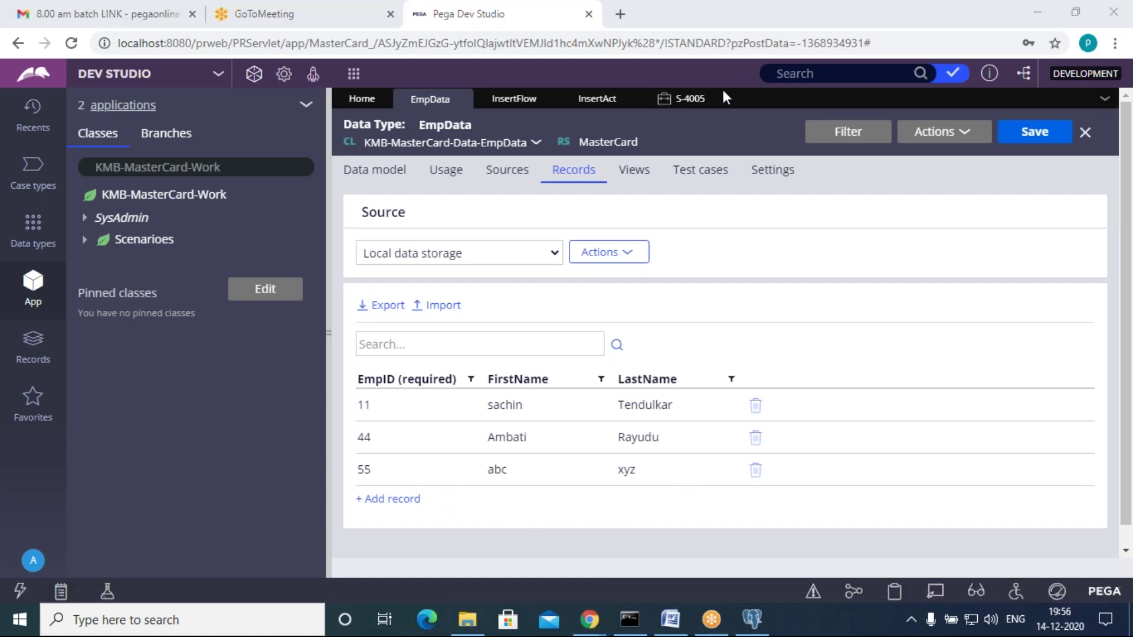
click(774, 214)
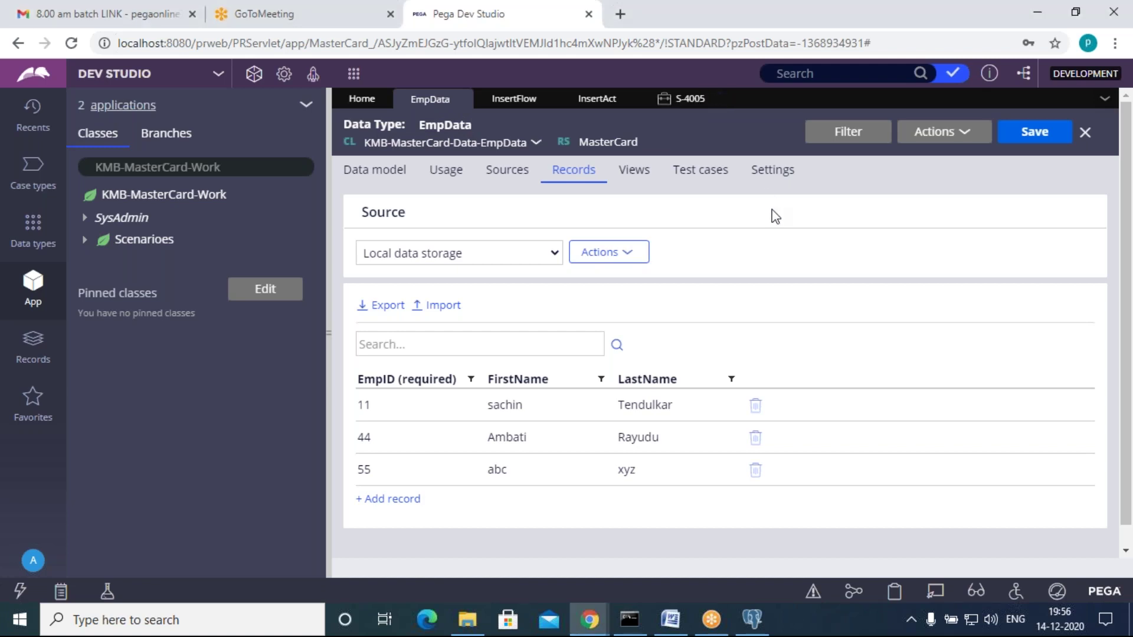
Step: Close the S-4005, InsertAct, InsertFlow and EmpData tabs
click(718, 99)
click(628, 99)
click(548, 99)
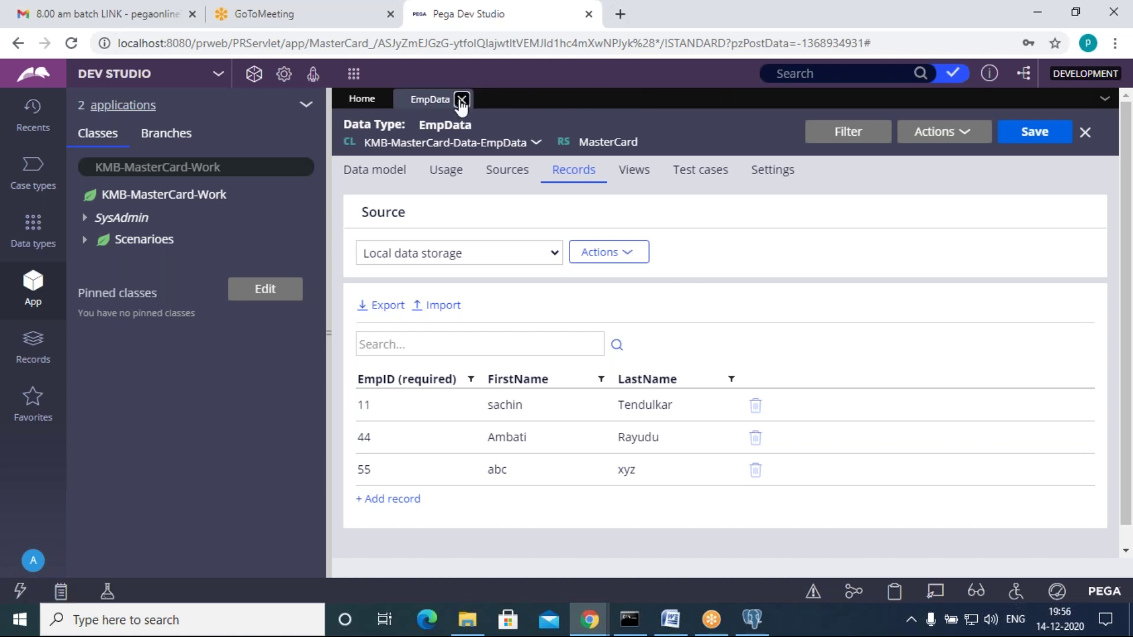
click(461, 99)
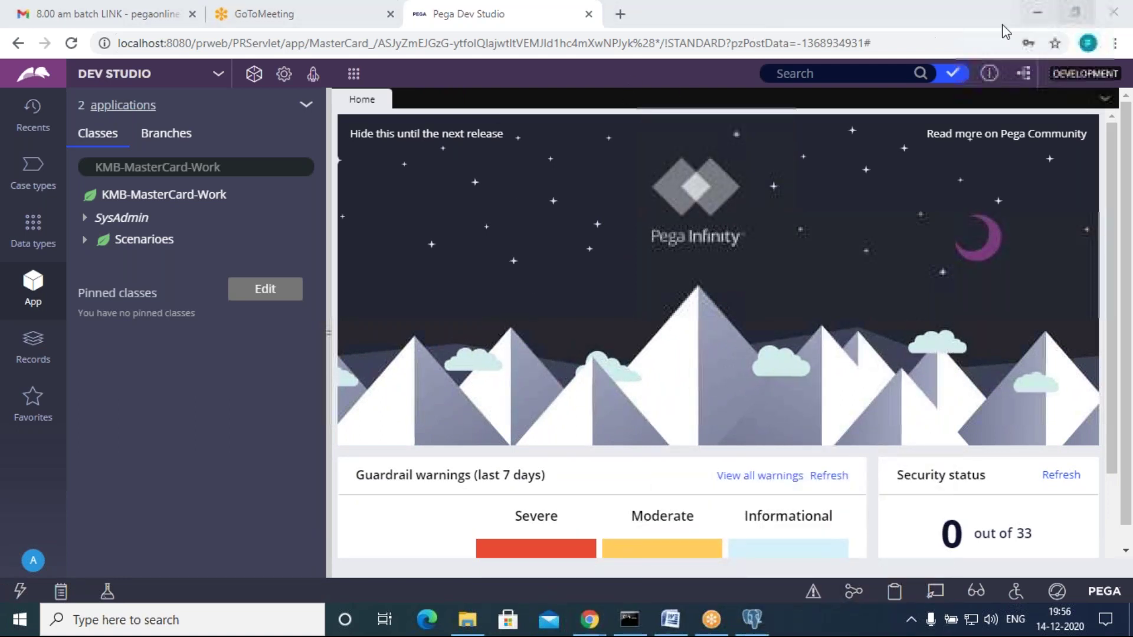
Step: Minimize Chrome, File Explorer and Word, then refresh the desktop
click(1036, 13)
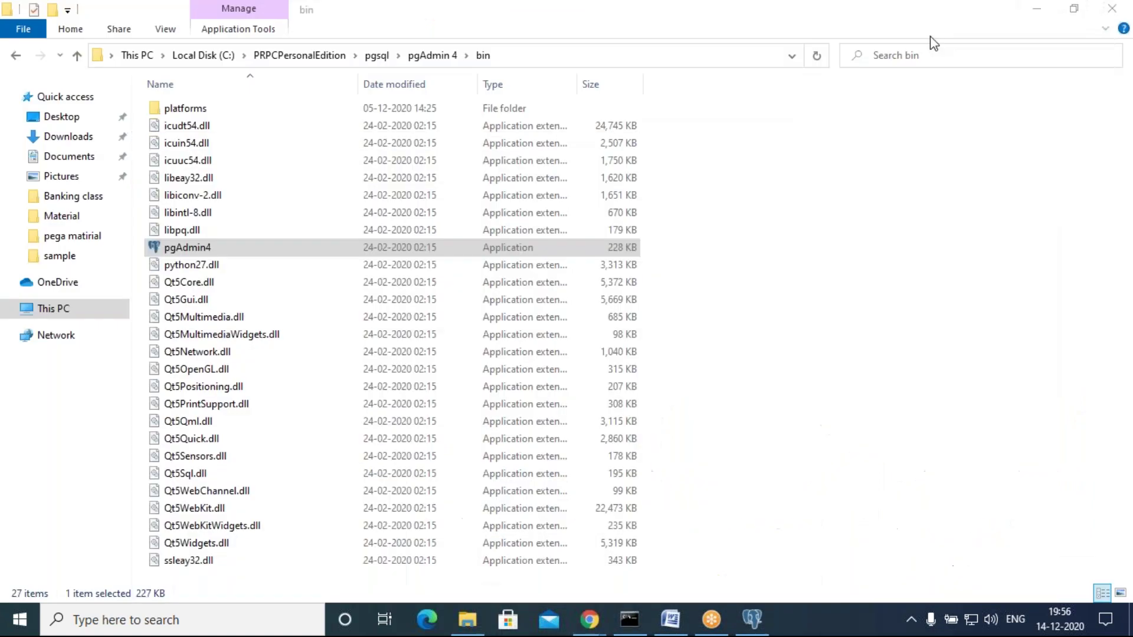
click(1036, 8)
click(1033, 9)
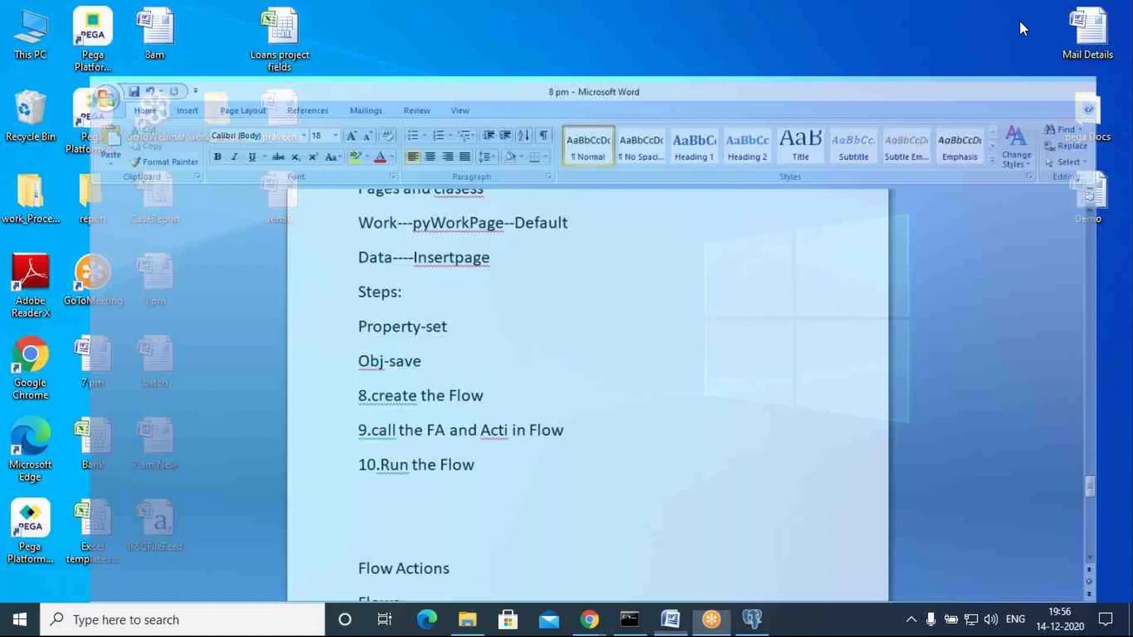
right_click(411, 184)
click(453, 230)
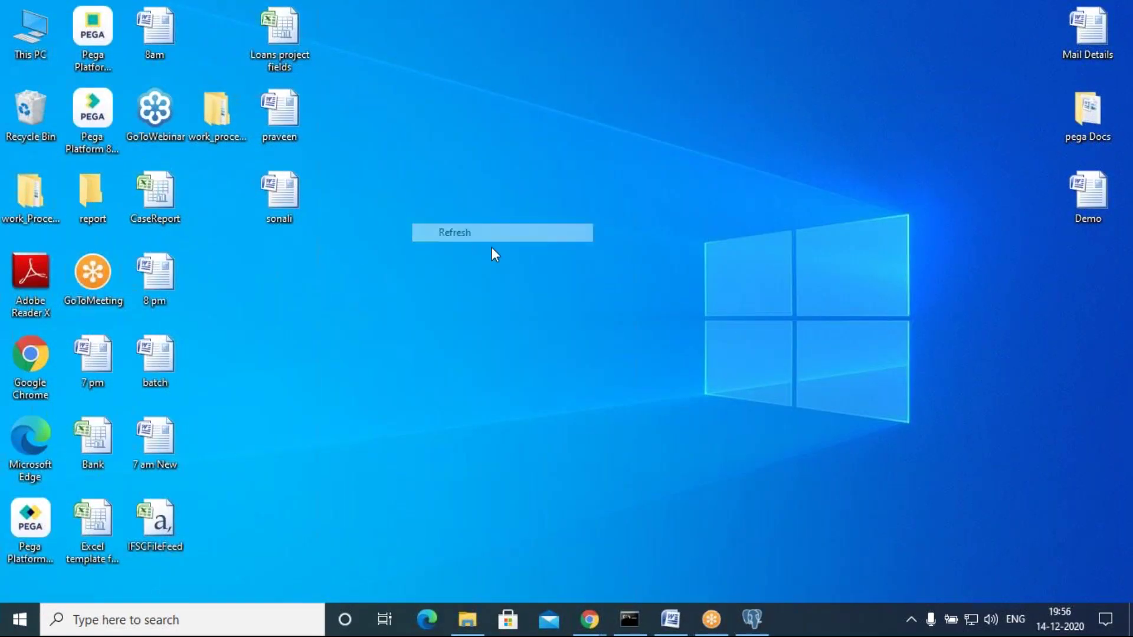
right_click(340, 241)
click(398, 280)
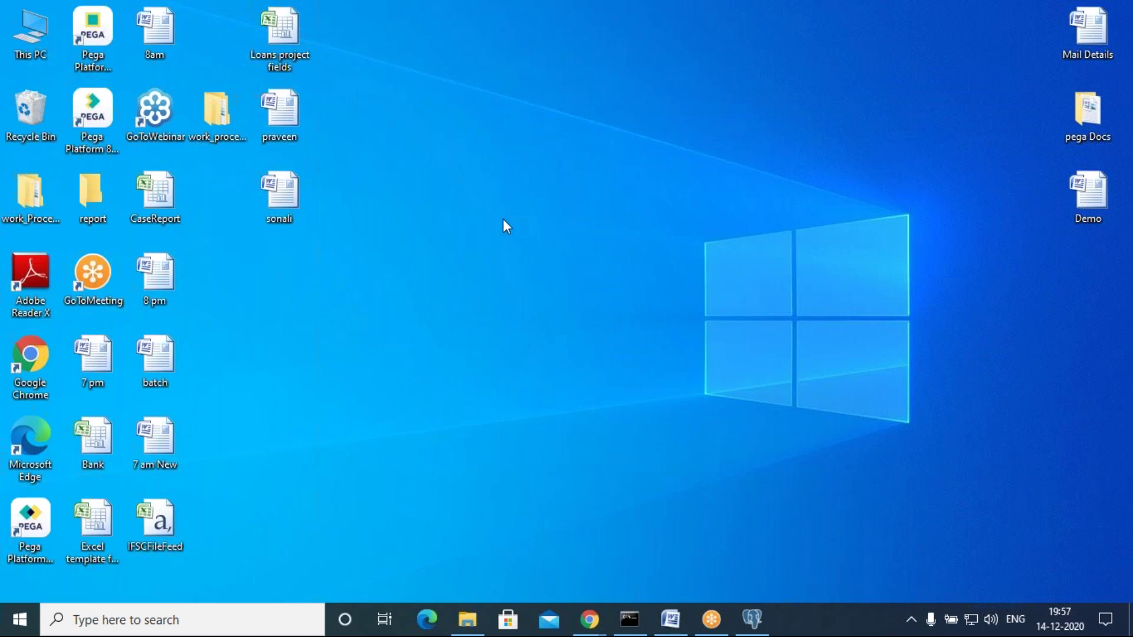
right_click(450, 202)
click(500, 251)
right_click(430, 232)
click(473, 282)
right_click(391, 190)
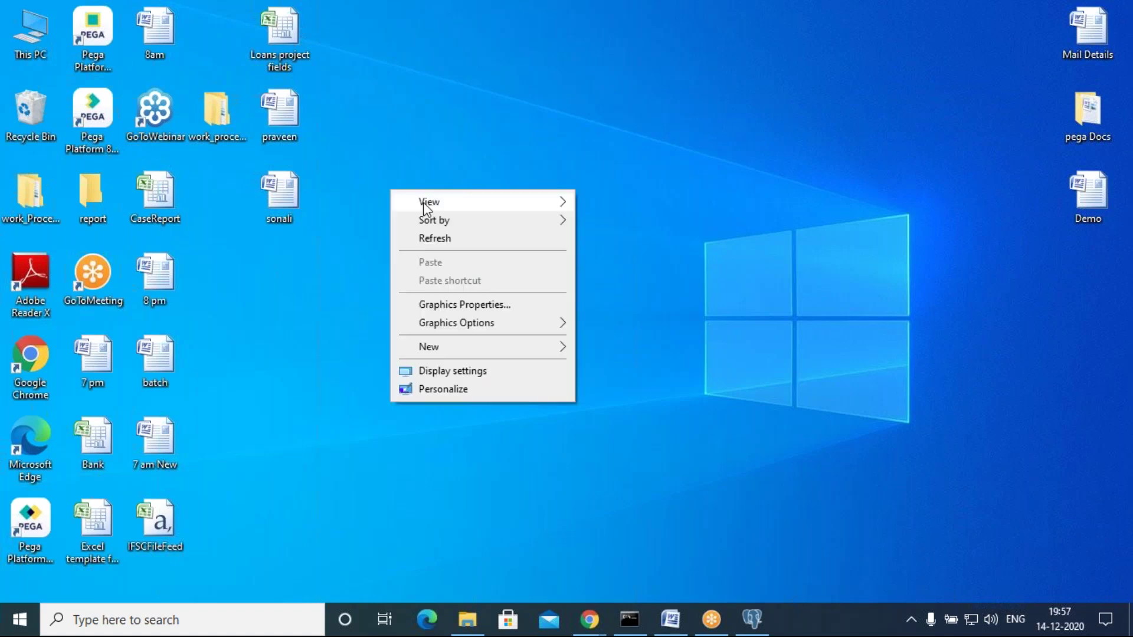
click(433, 237)
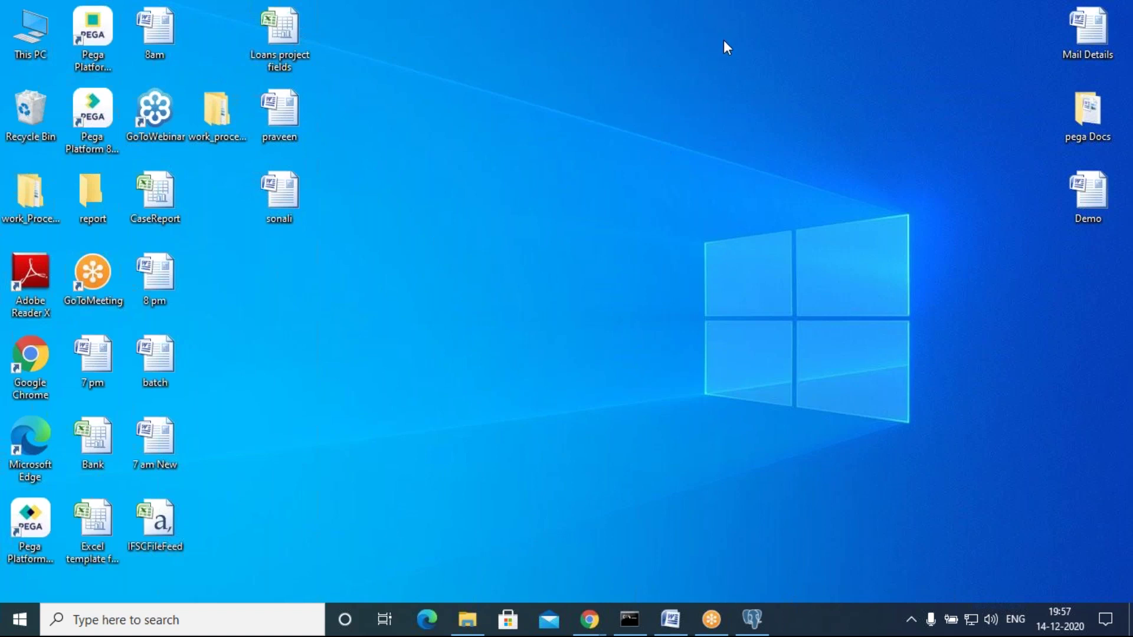
right_click(403, 149)
click(444, 197)
right_click(396, 187)
click(429, 236)
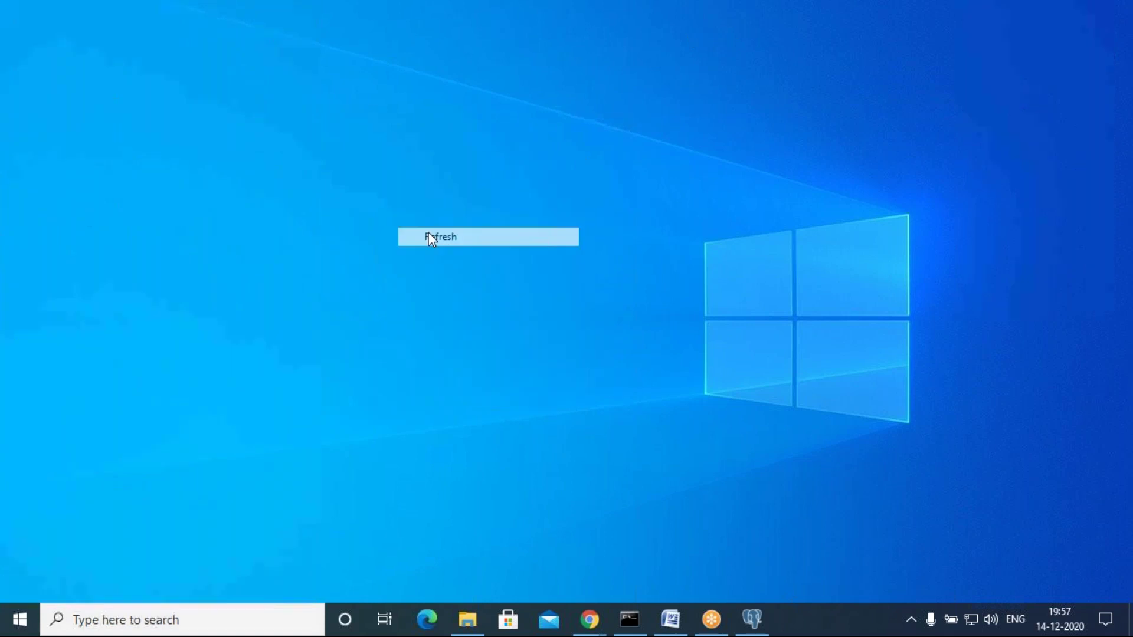
right_click(355, 201)
click(402, 249)
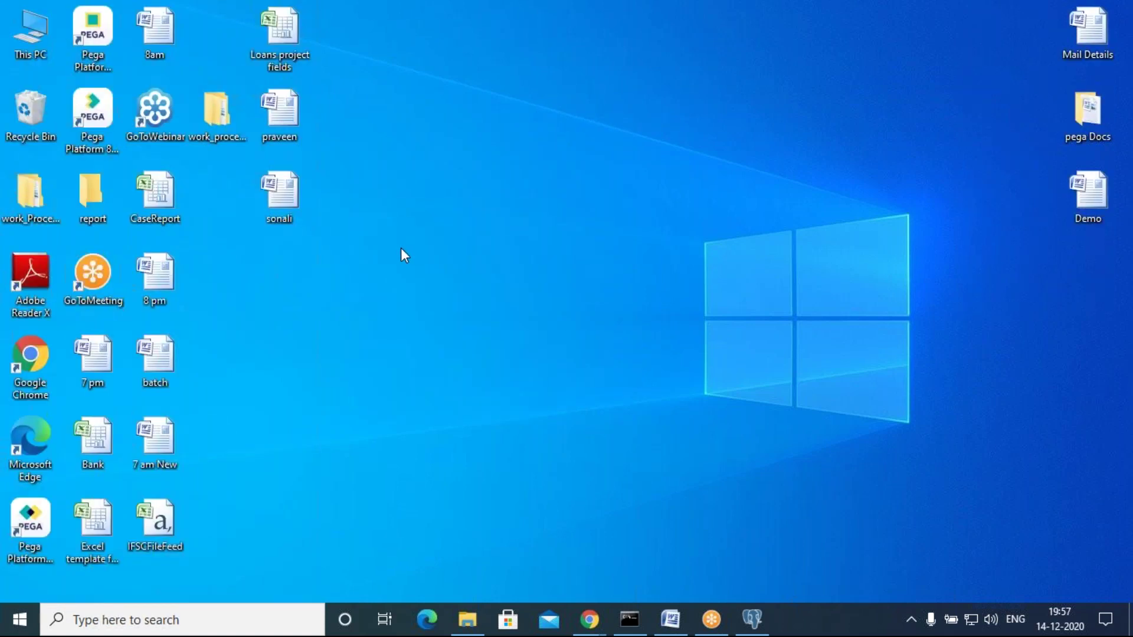
right_click(368, 193)
click(412, 231)
right_click(392, 171)
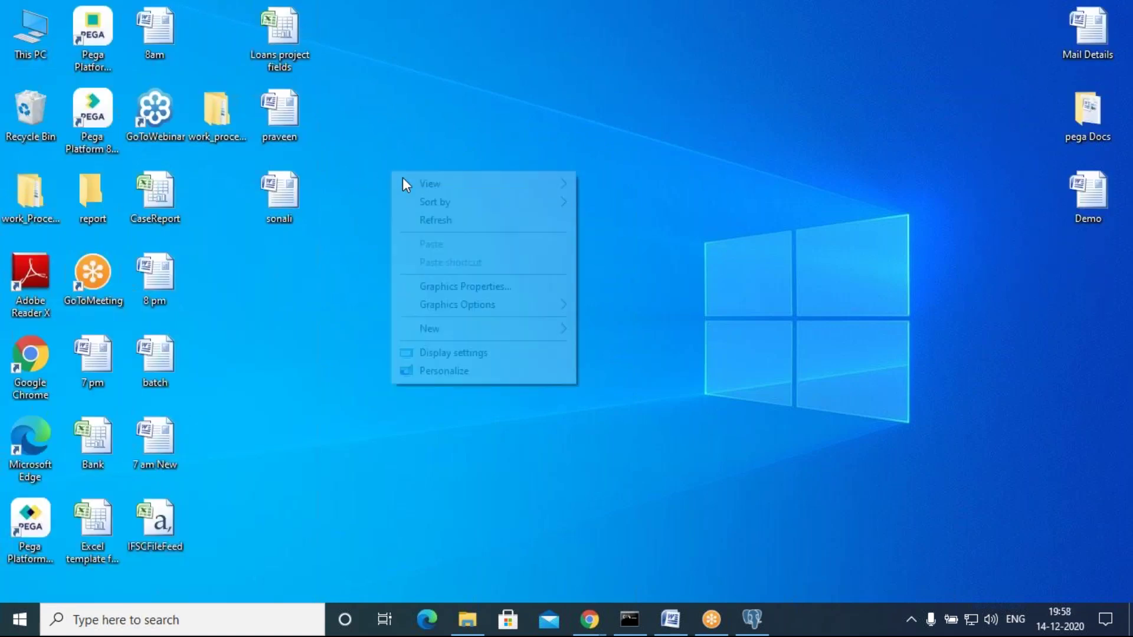
click(430, 223)
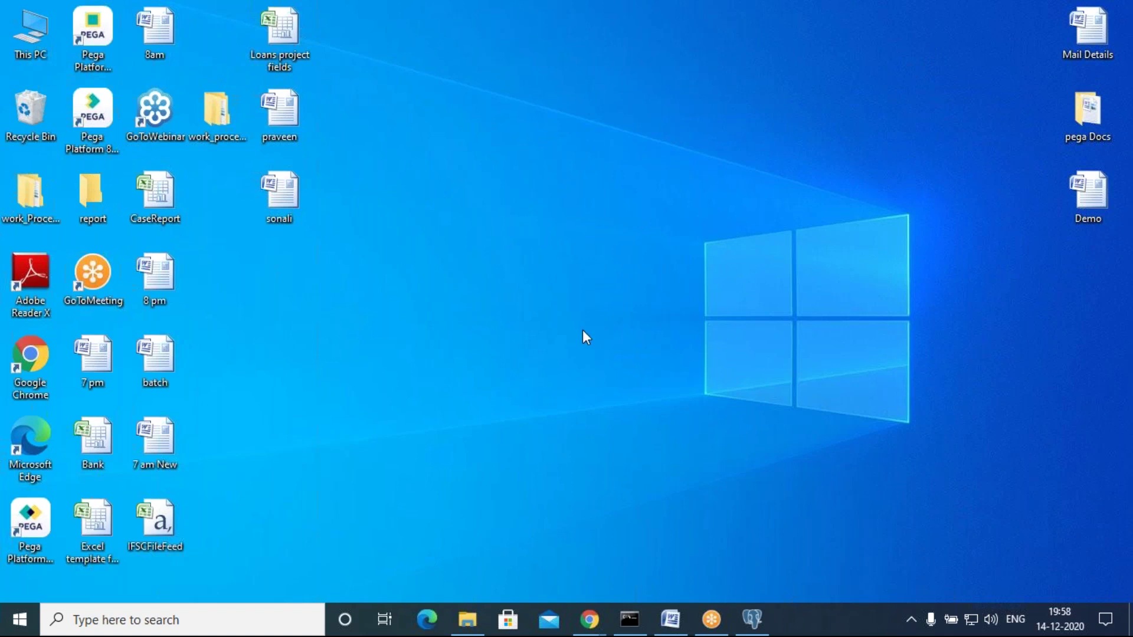
right_click(437, 175)
click(478, 225)
right_click(447, 114)
click(479, 162)
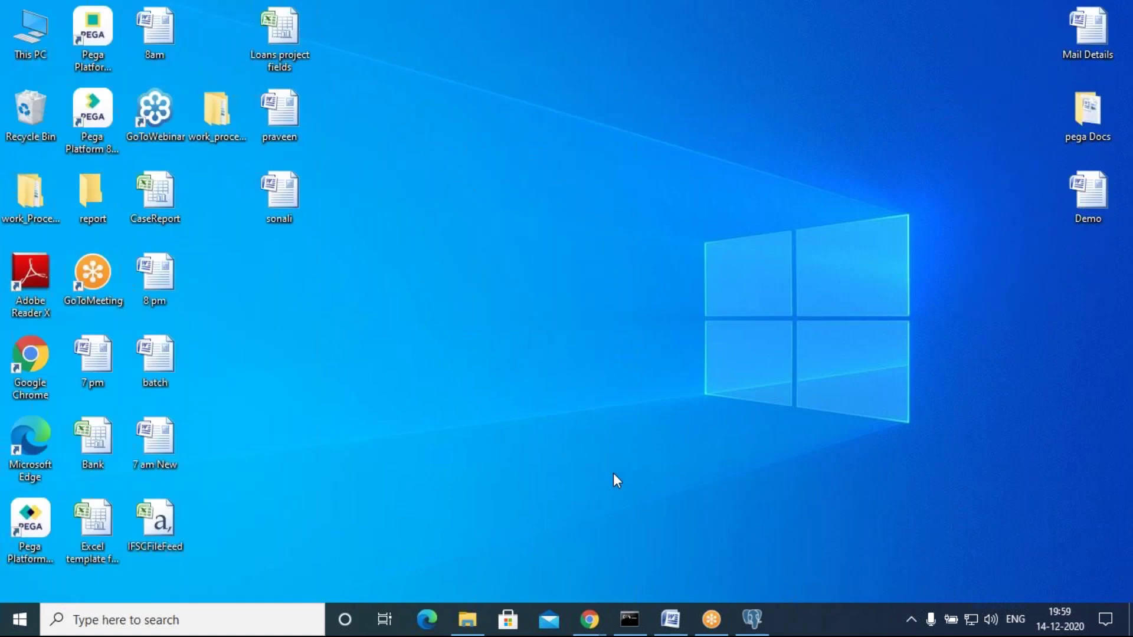